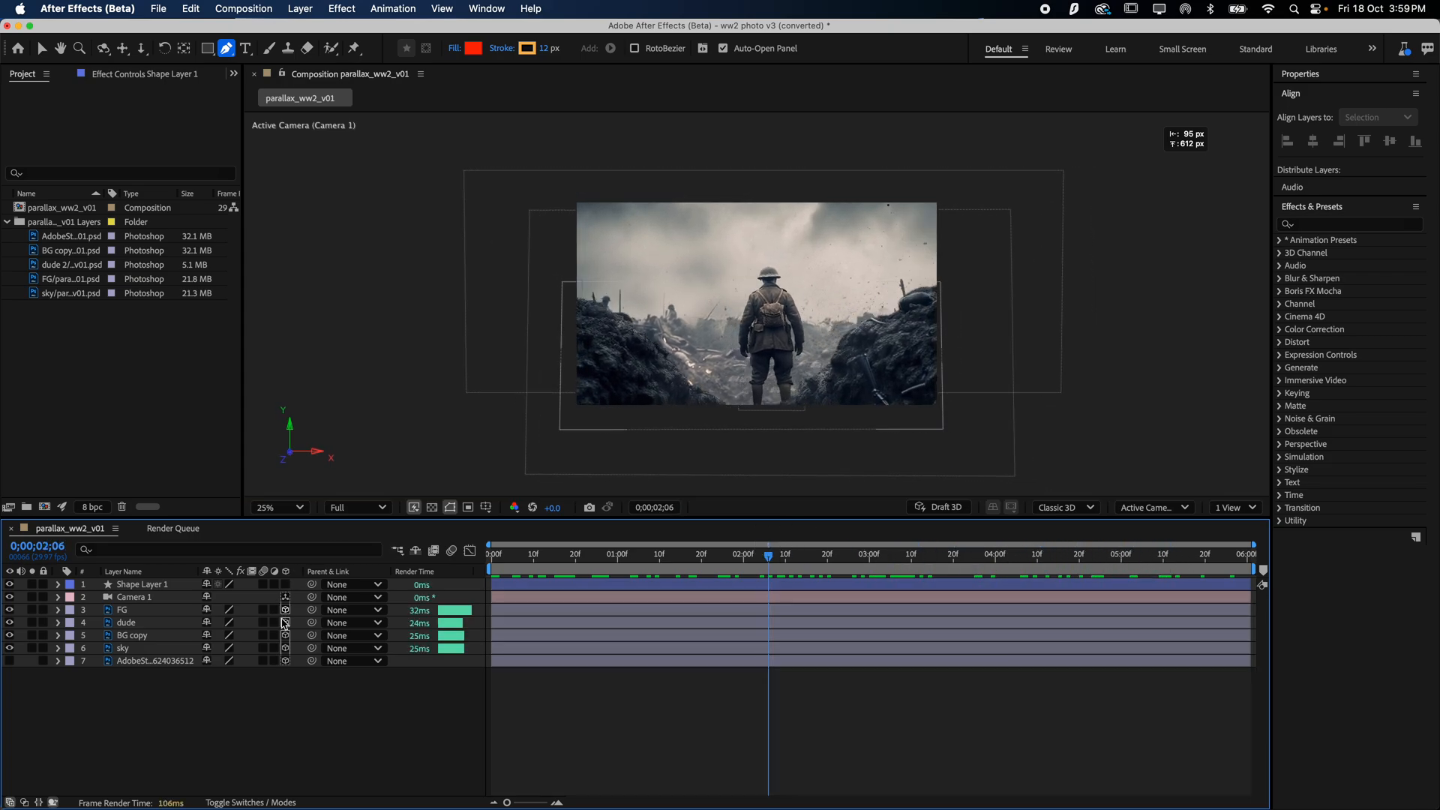
- With Camera 1 selected at 0;00;02;03, try orbiting the camera around the soldier to check the parallax
{"action": "left_click", "coordinate": [262, 661]}
{"action": "left_click", "coordinate": [143, 601]}
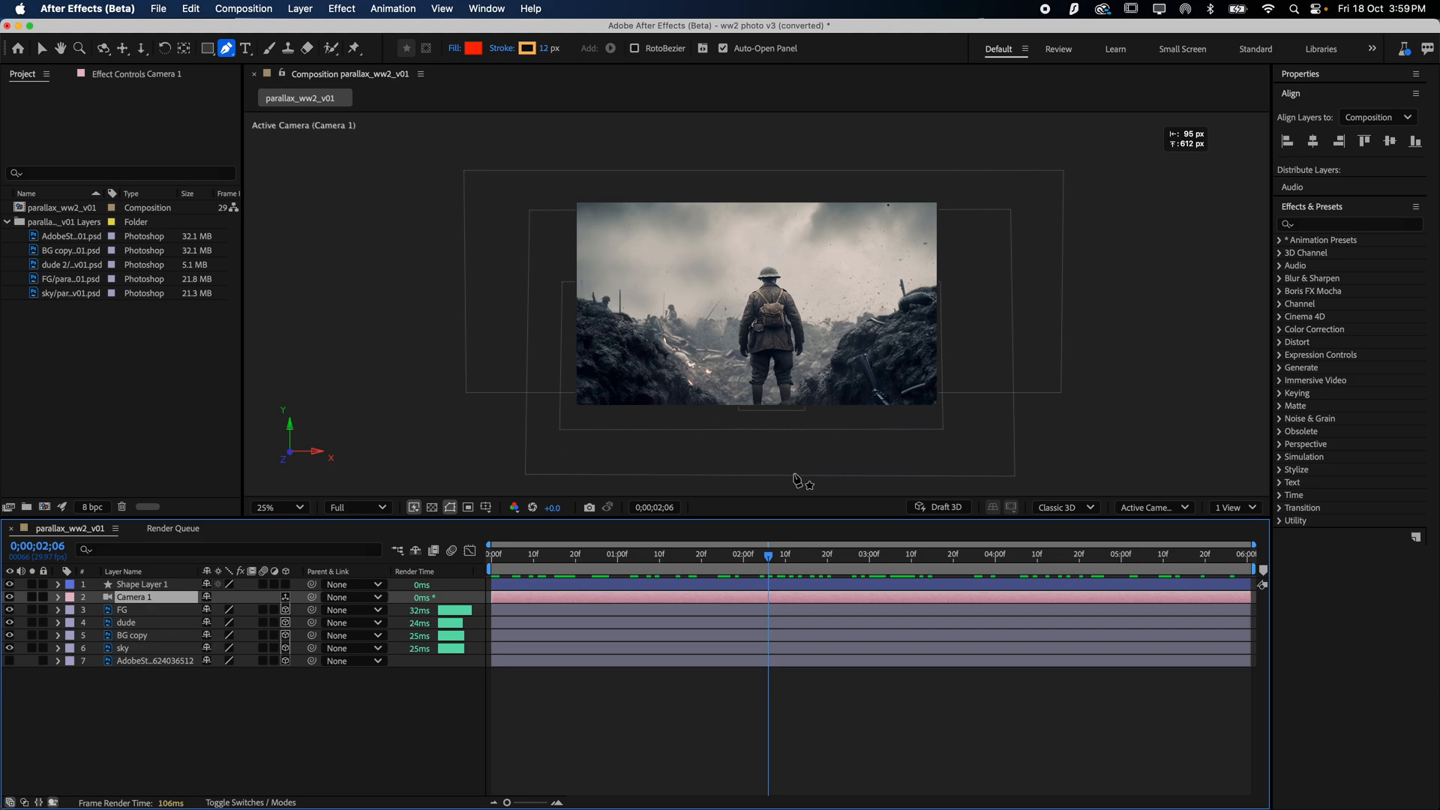
{"action": "mouse_move", "coordinate": [769, 558]}
{"action": "left_mouse_down"}
{"action": "mouse_move", "coordinate": [528, 566]}
{"action": "mouse_move", "coordinate": [1038, 568]}
{"action": "mouse_move", "coordinate": [700, 568]}
{"action": "mouse_move", "coordinate": [756, 568]}
{"action": "left_mouse_up"}
{"action": "key", "text": "c"}
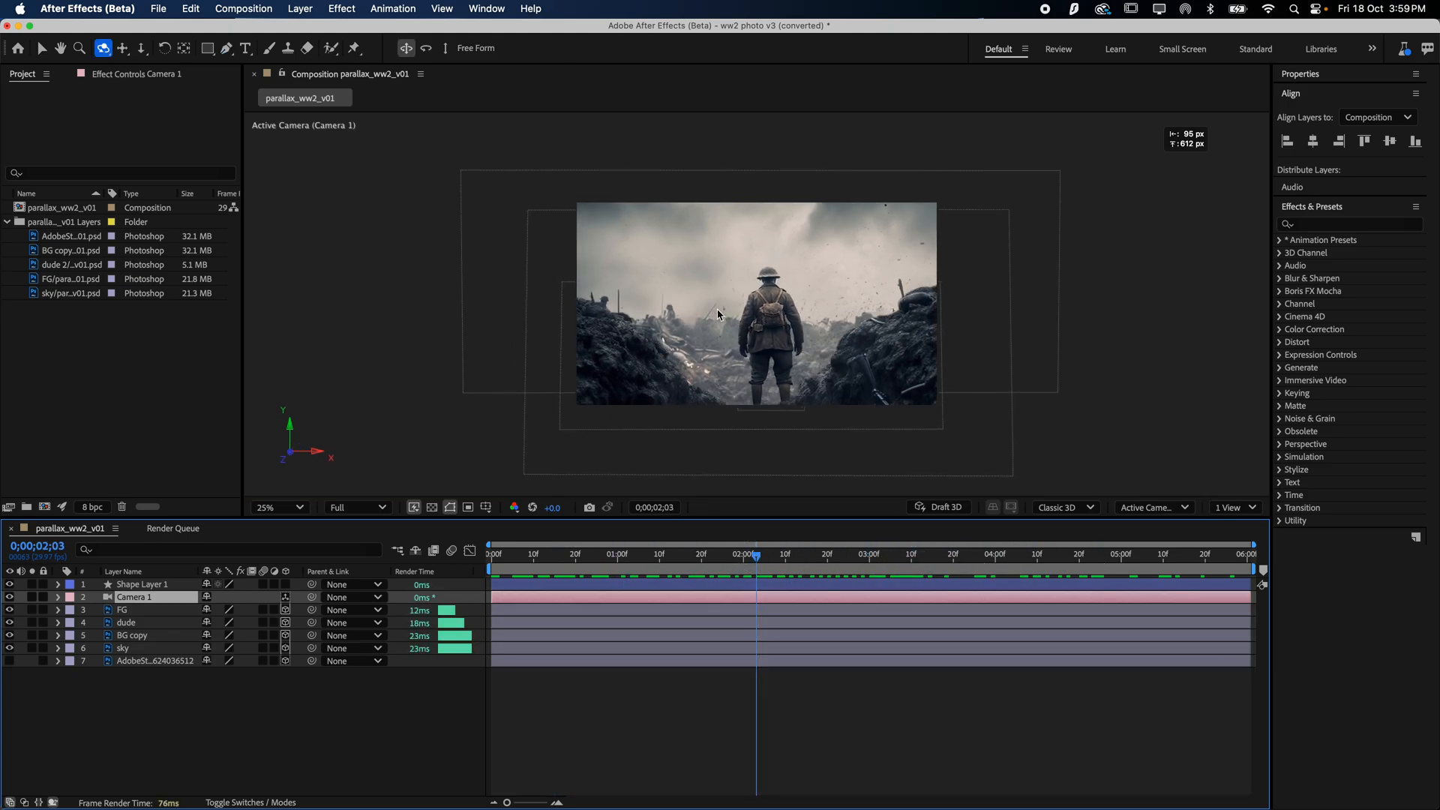
{"action": "left_click_drag", "start_coordinate": [720, 313], "coordinate": [846, 333]}
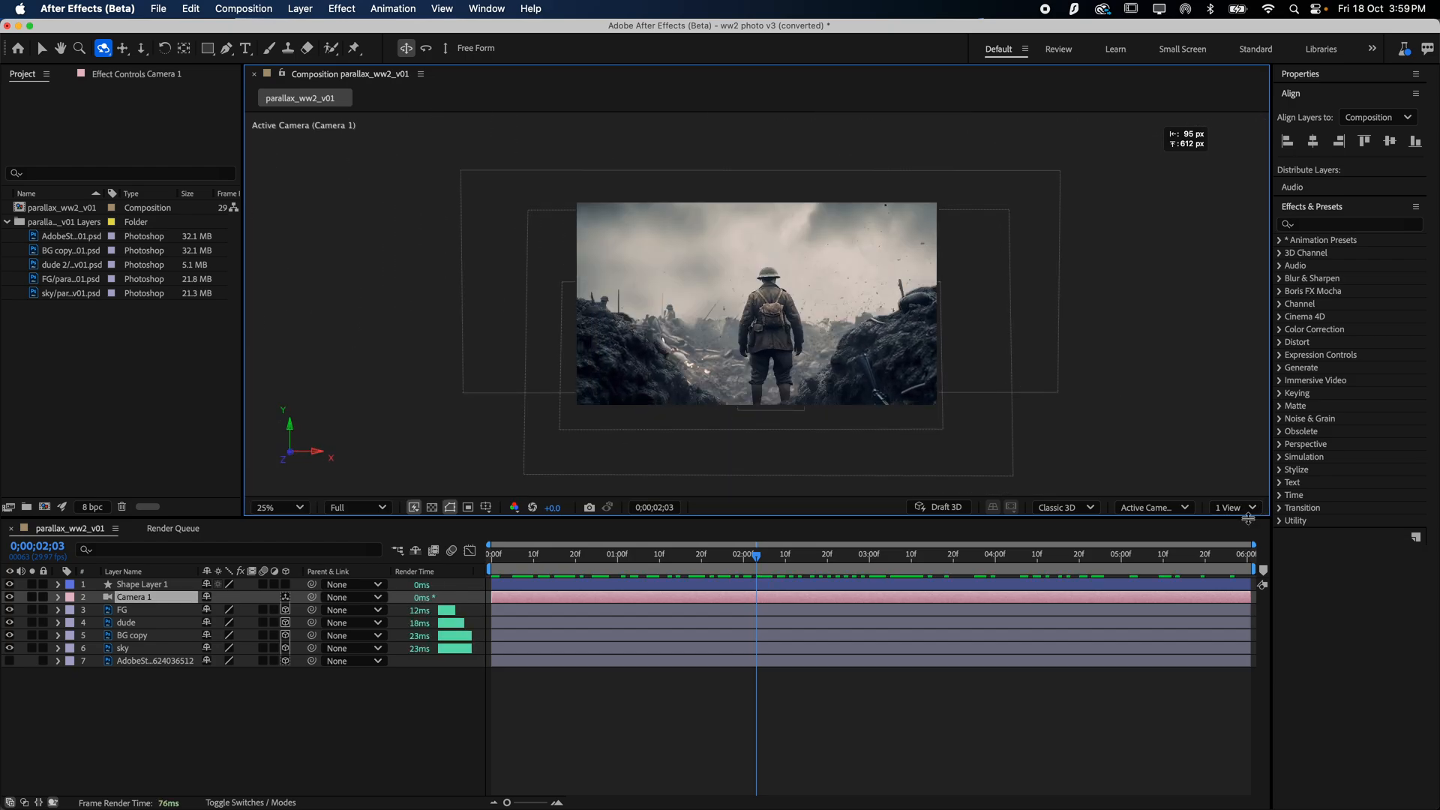
- Inspect the camera and layer spacing in 3D from Custom View 1, return to Active Camera (Camera 1), and clear the layer selection
{"action": "left_click", "coordinate": [1230, 507]}
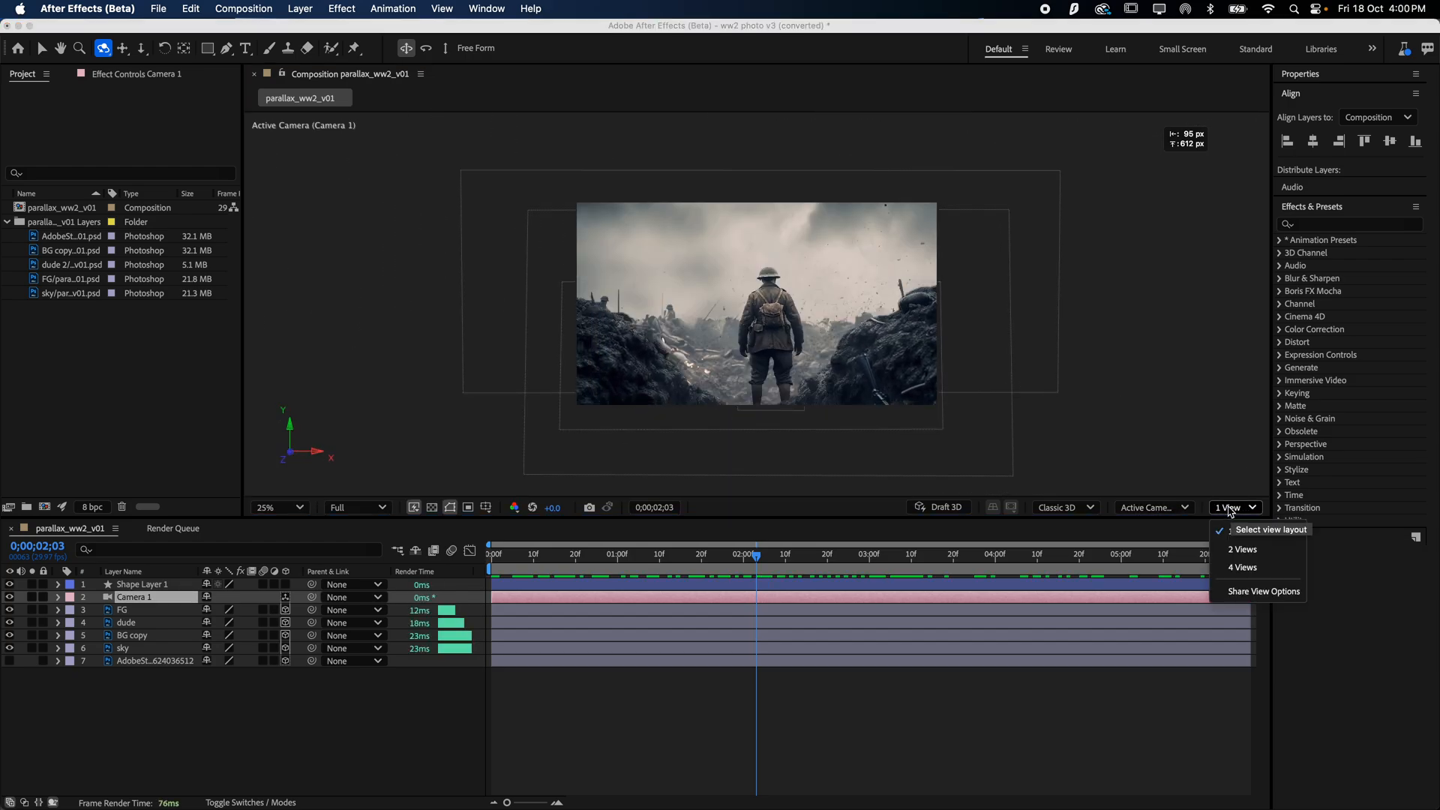
{"action": "left_click", "coordinate": [1229, 506]}
{"action": "left_click", "coordinate": [1153, 510]}
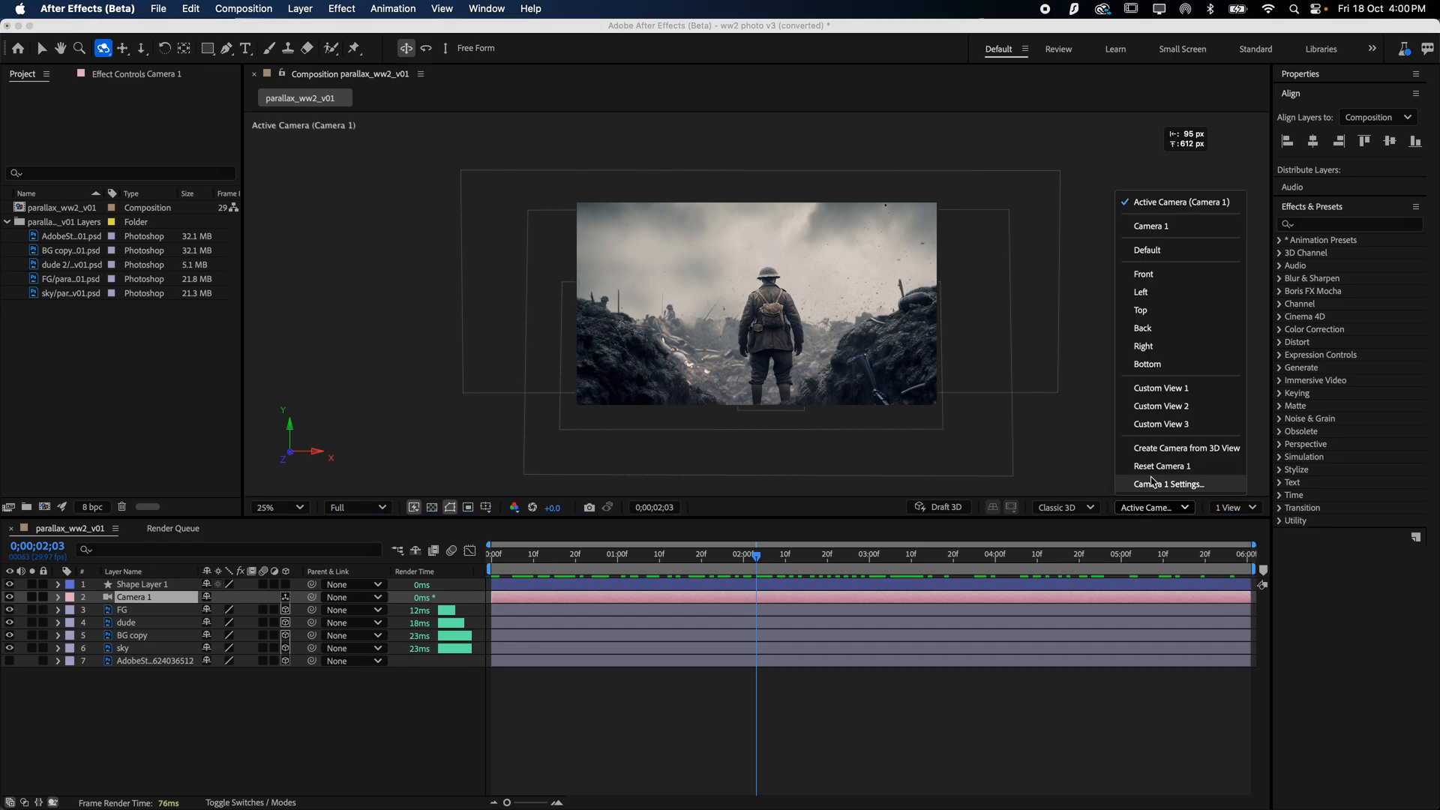
{"action": "left_click", "coordinate": [1153, 390]}
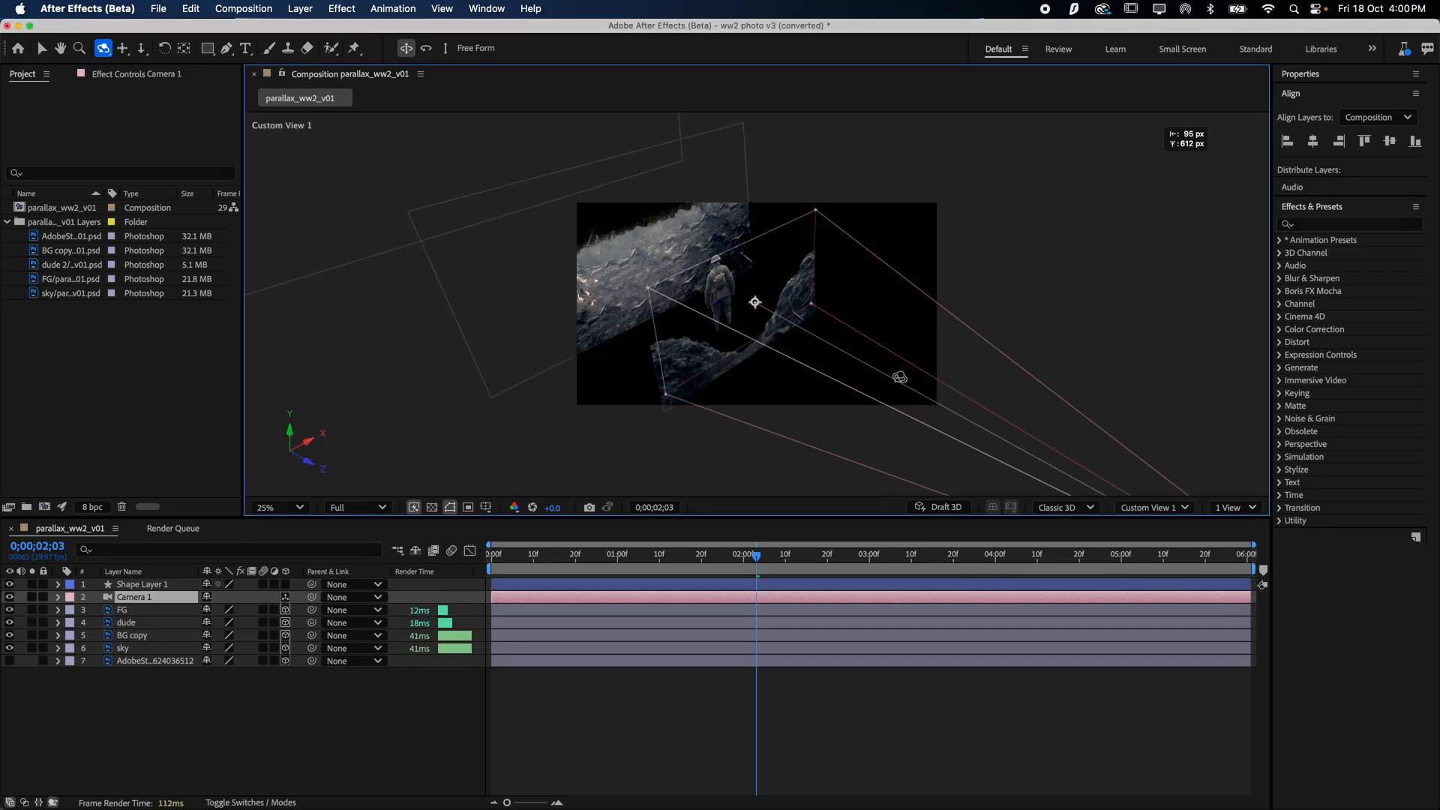
{"action": "key", "text": "comma"}
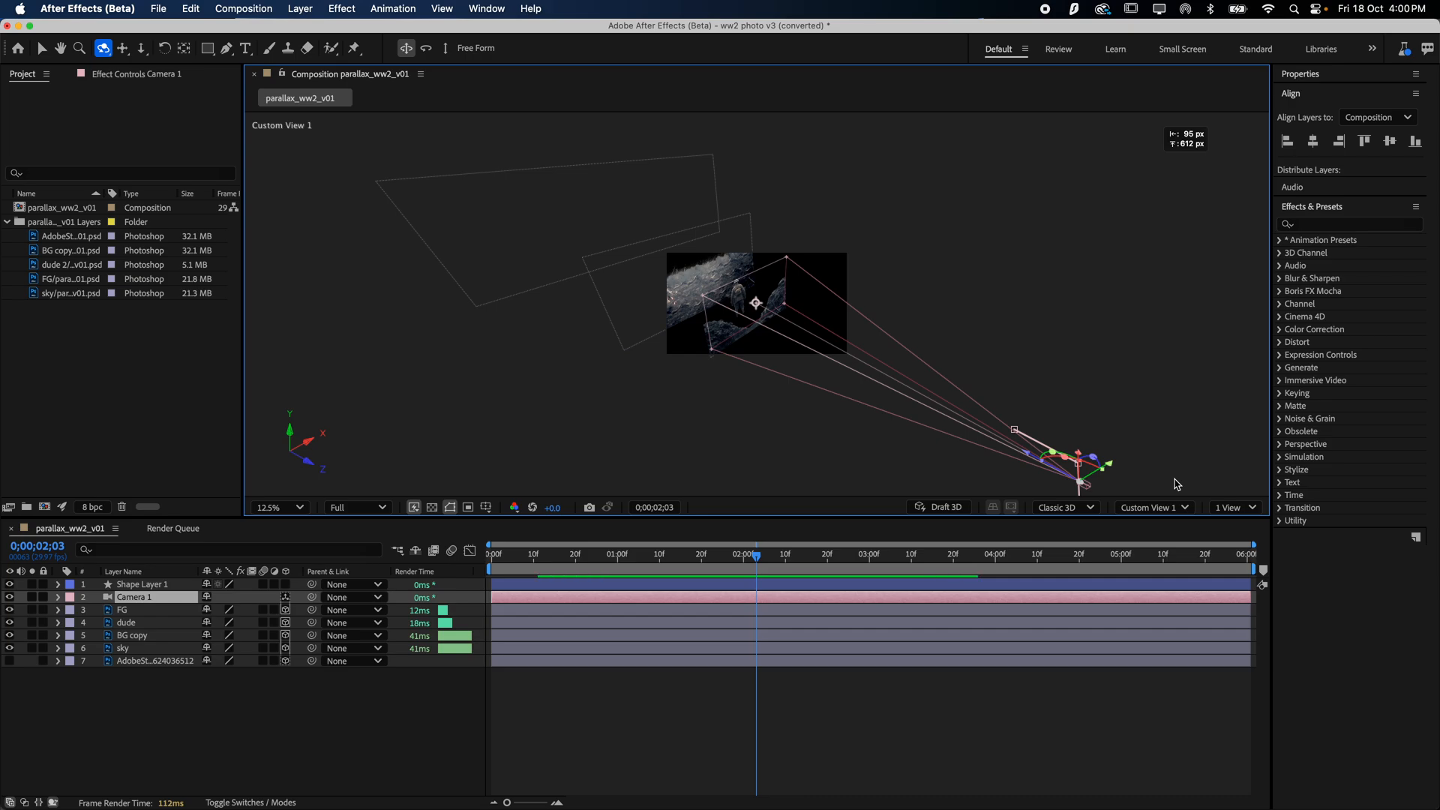
{"action": "left_click", "coordinate": [1159, 513]}
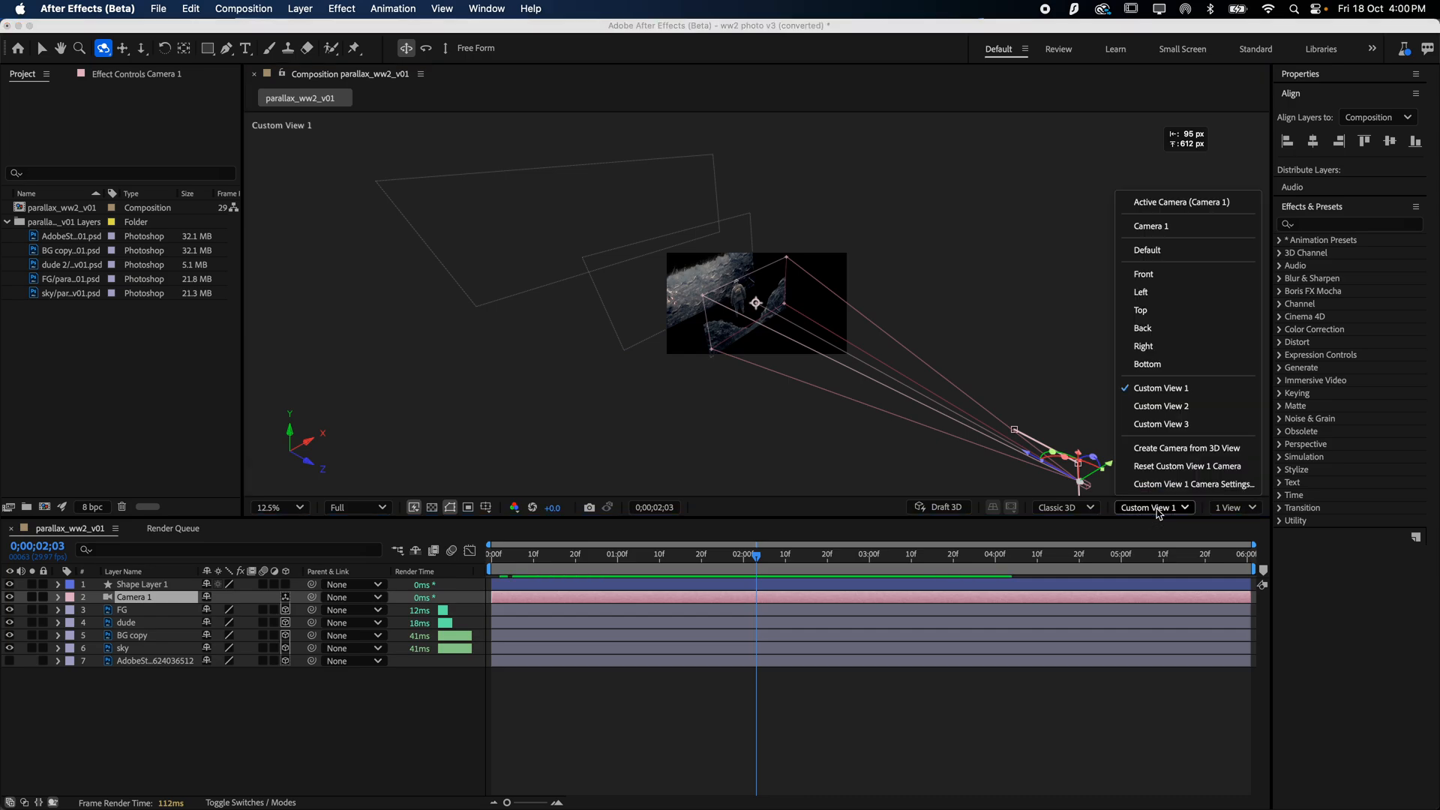
{"action": "left_click", "coordinate": [1156, 204]}
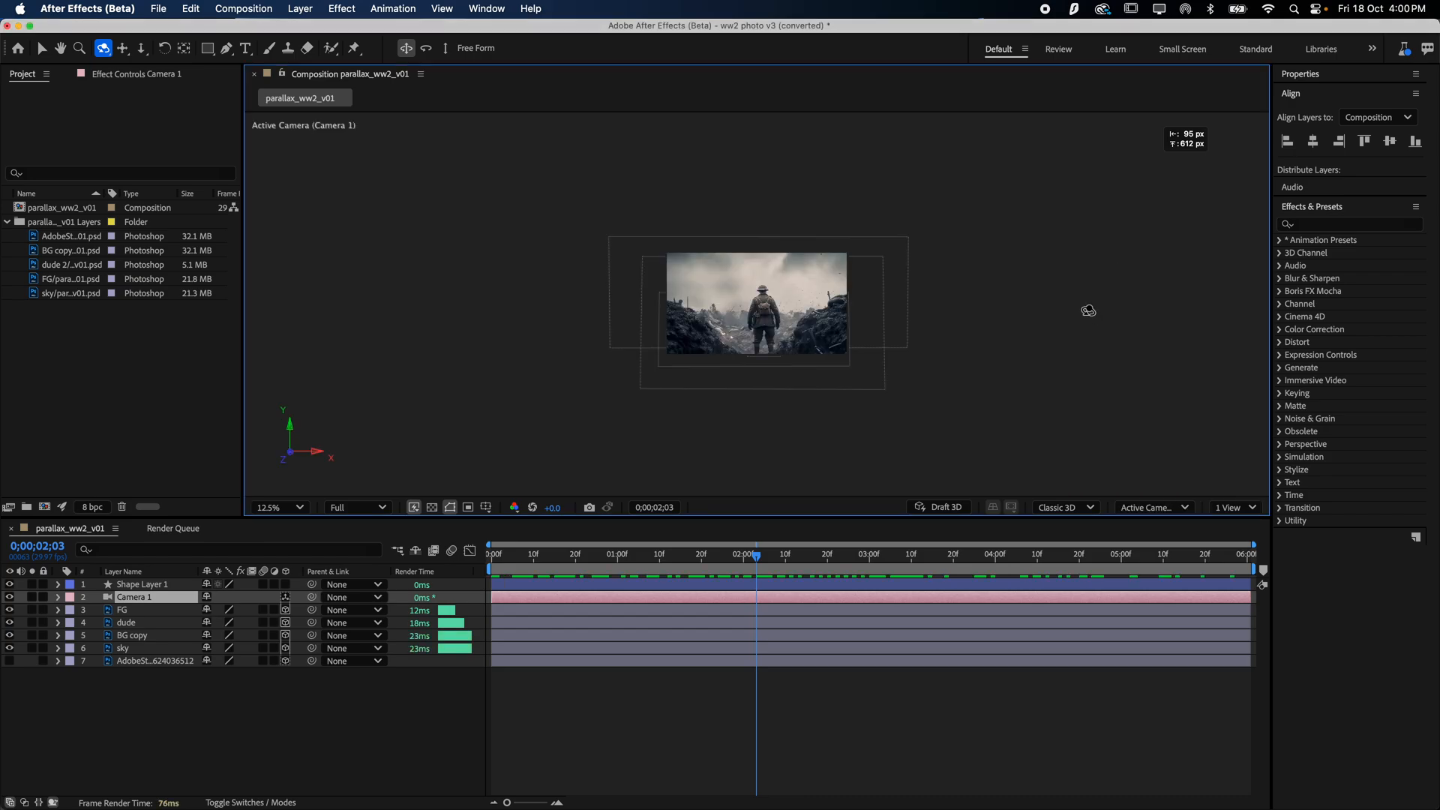
{"action": "left_click", "coordinate": [168, 696]}
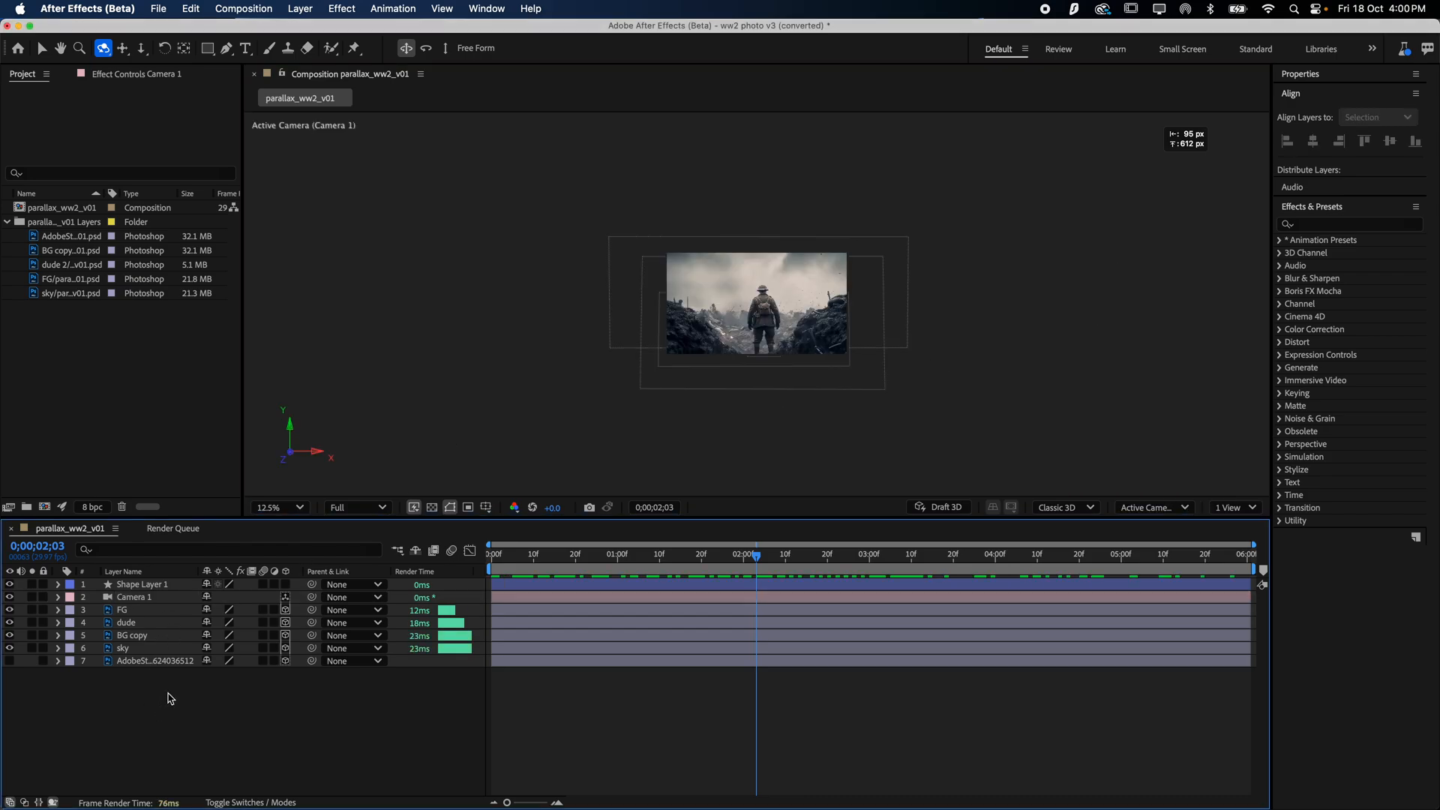
- Switch to the Finder window showing the afx tute to delete folder and preview Blood_Mist_7_0706 copy.mov
{"action": "key", "text": "ctrl+Up"}
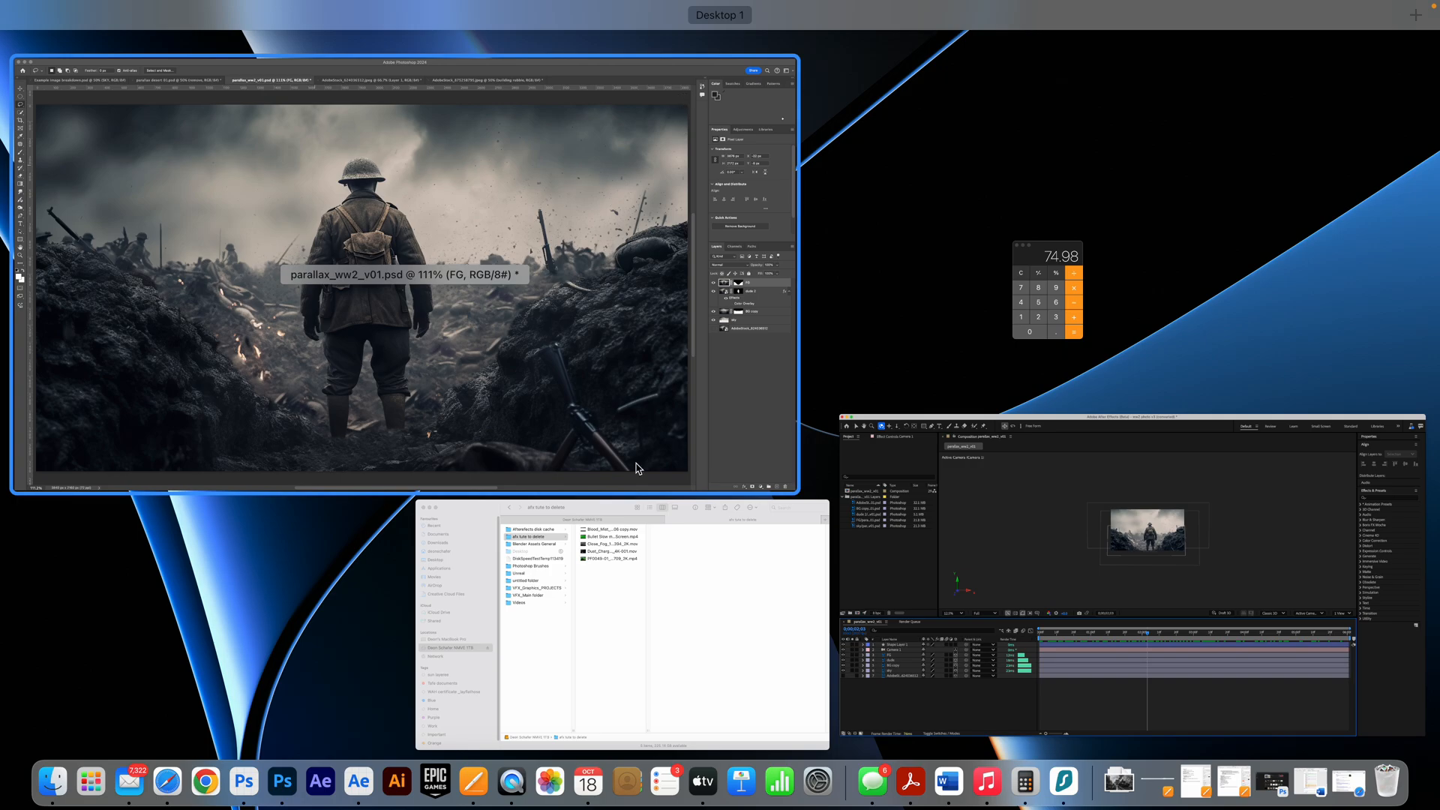
{"action": "left_click", "coordinate": [643, 610]}
{"action": "left_click", "coordinate": [494, 96]}
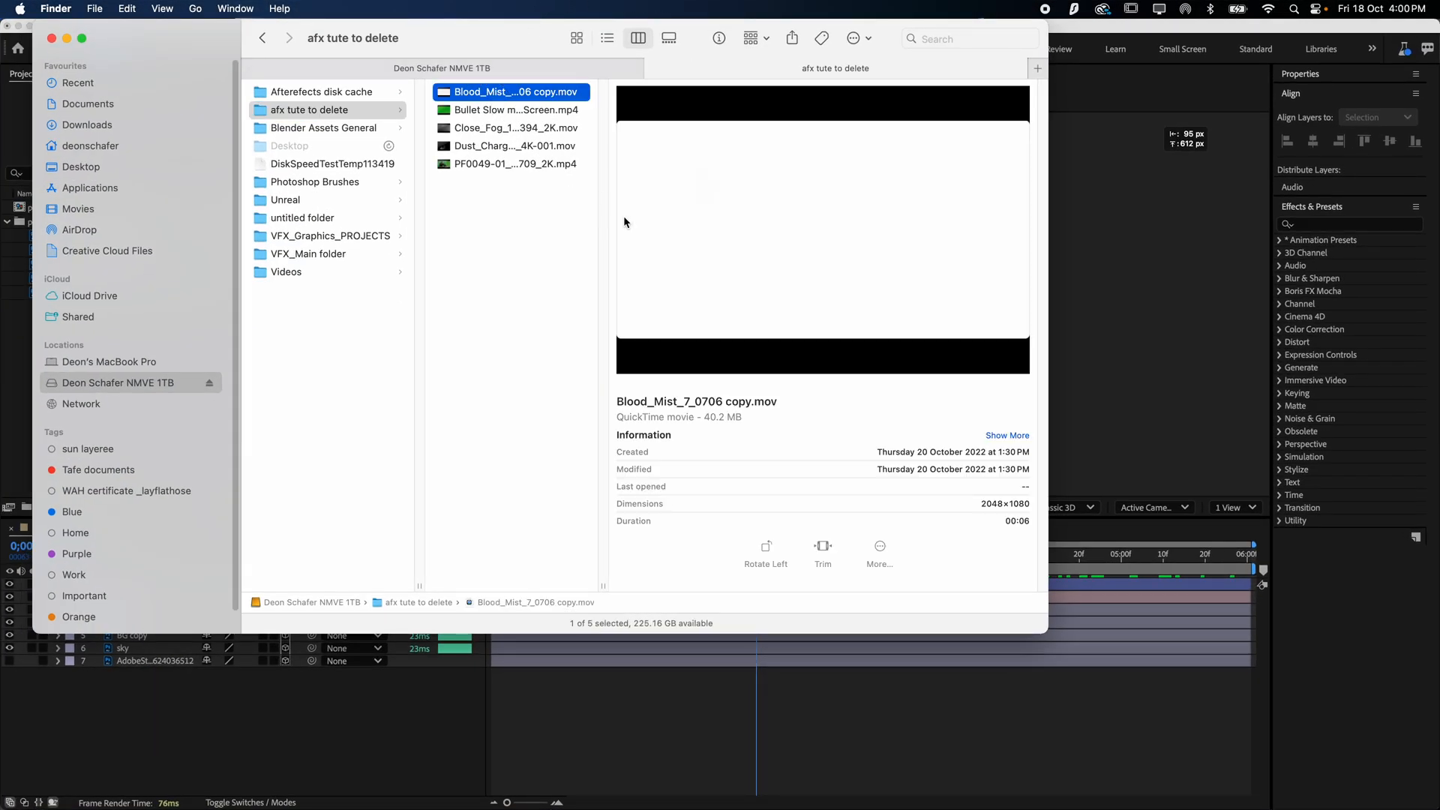
{"action": "key", "text": "space"}
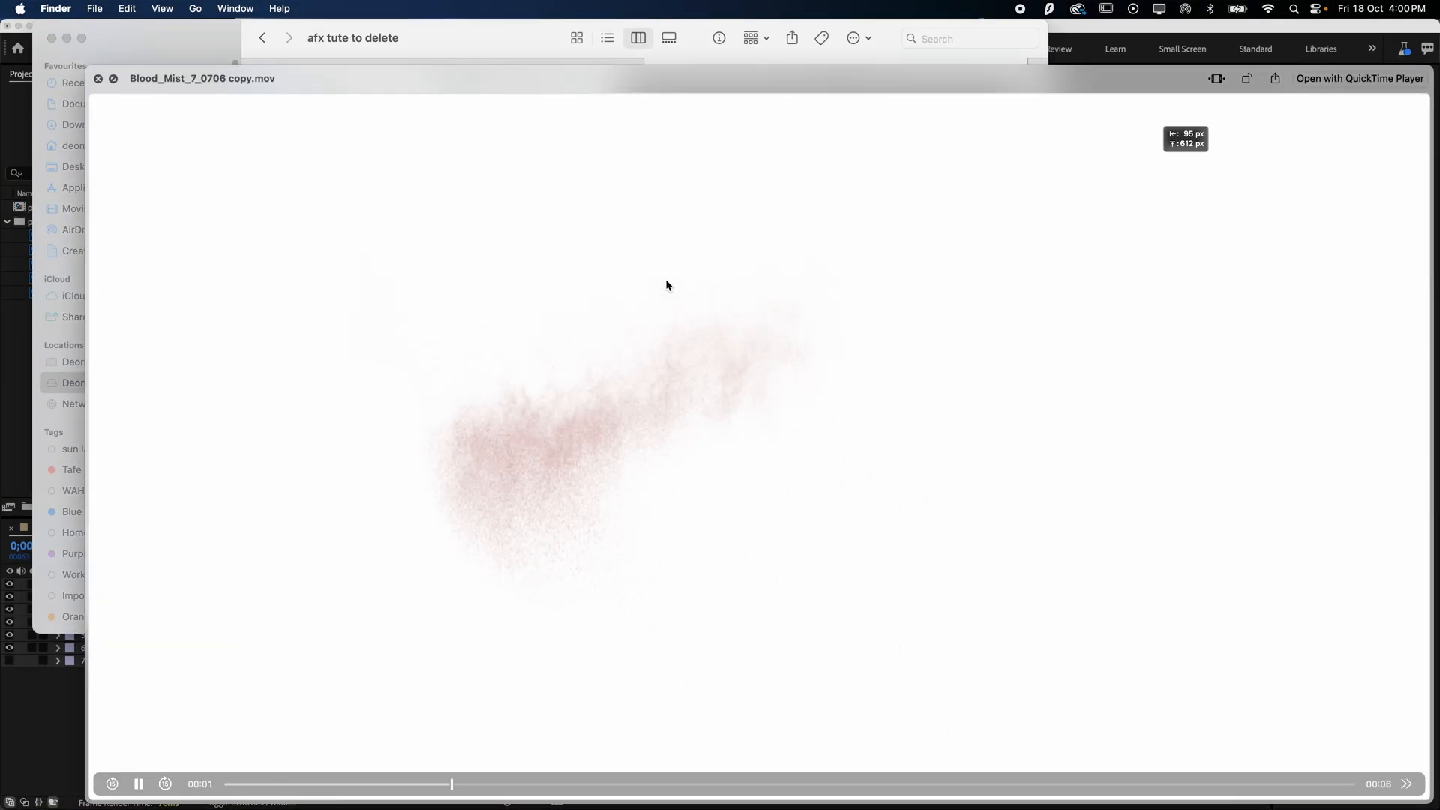
{"action": "key", "text": "space"}
- Preview the green-screen clips Bullet Slow motion Green Screen.mp4 and PF0049-01_Clip-1_REC709_2K.mp4
{"action": "left_click", "coordinate": [525, 111]}
{"action": "key", "text": "space"}
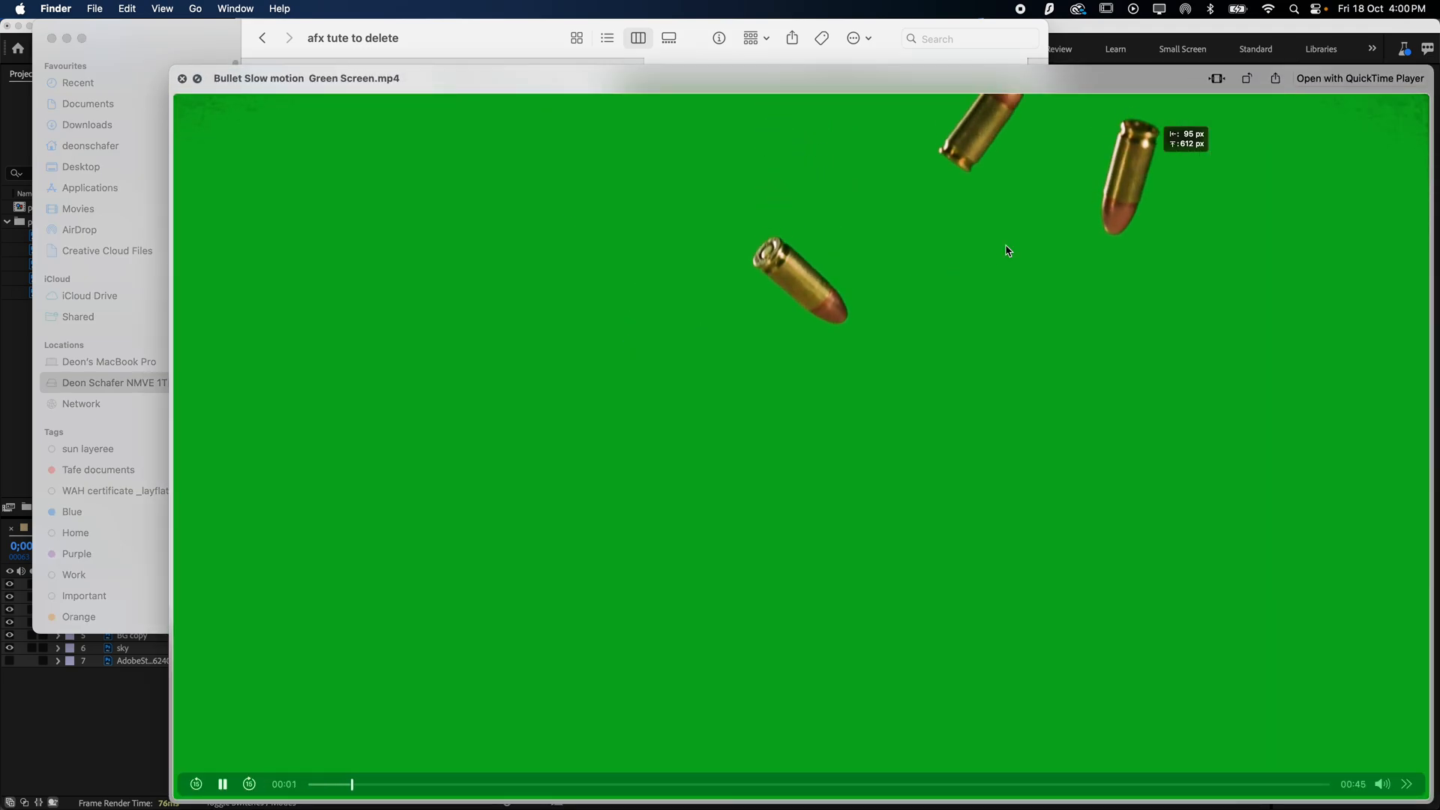
{"action": "key", "text": "space"}
{"action": "left_click", "coordinate": [482, 165]}
{"action": "key", "text": "space"}
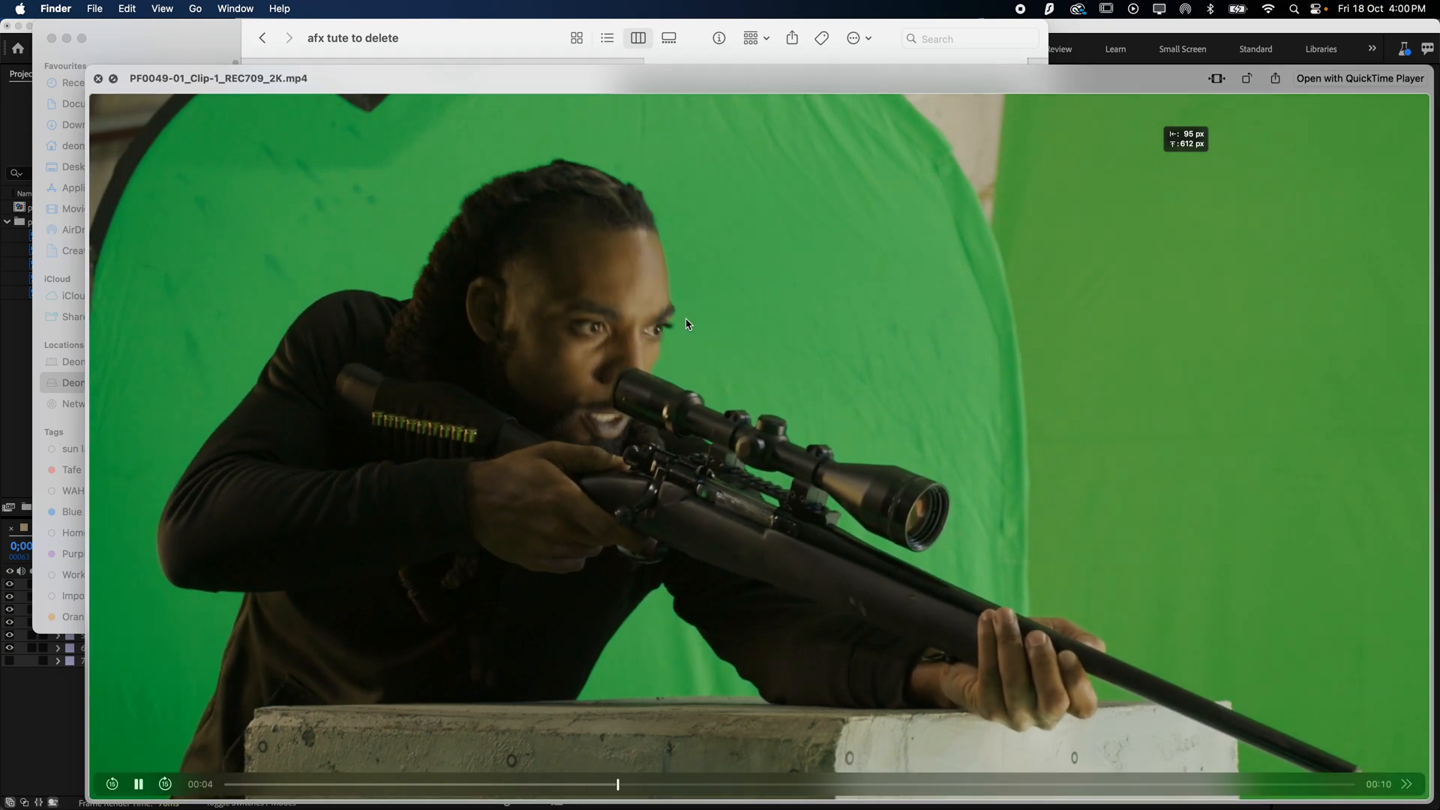
{"action": "key", "text": "space"}
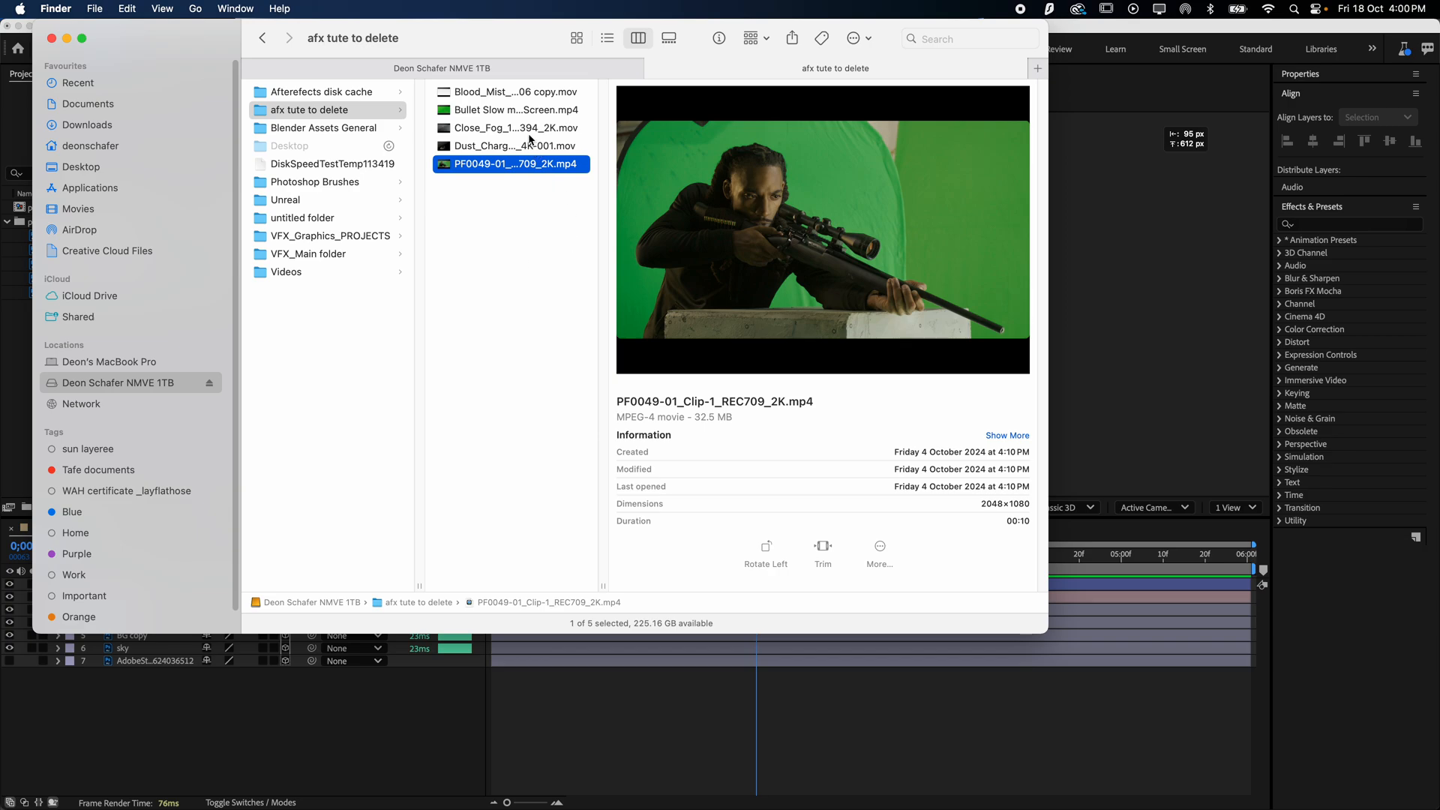
- Preview and scrub through Dust_Charge_10_5285_4K-001.mov and Close_Fog_14_1394_2K.mov to compare the clips on dark backgrounds
{"action": "left_click", "coordinate": [528, 147]}
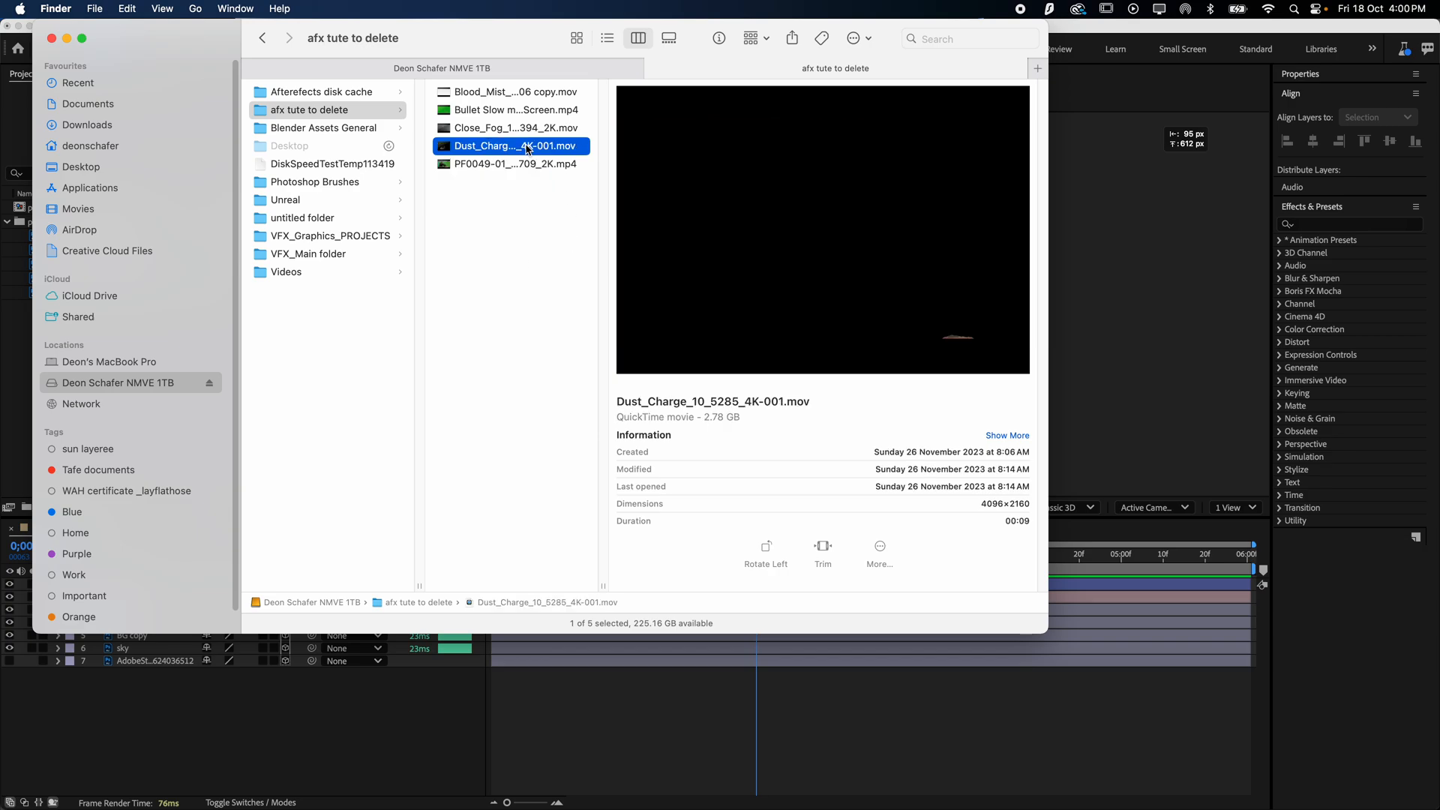
{"action": "key", "text": "space"}
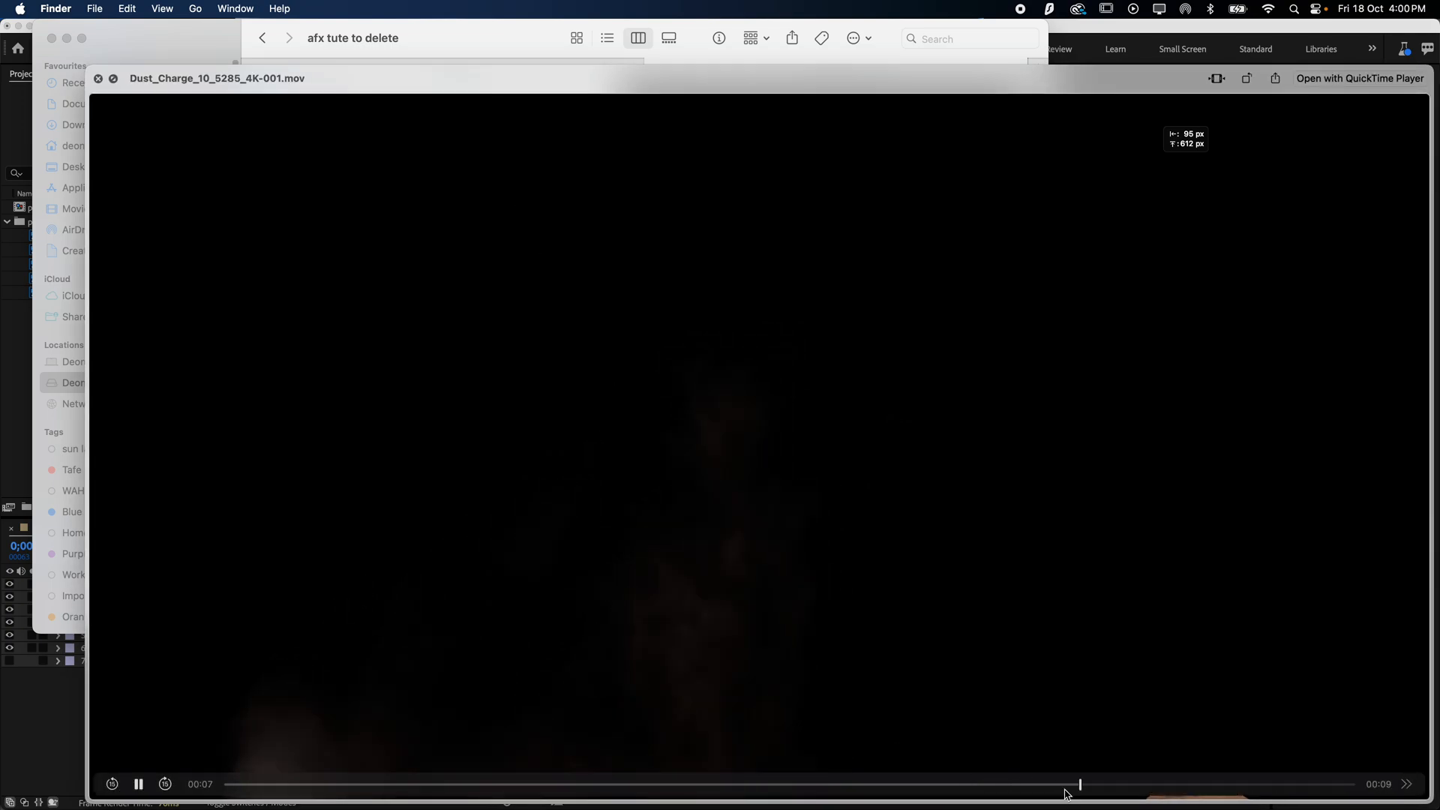
{"action": "left_click_drag", "start_coordinate": [1070, 785], "coordinate": [480, 774]}
{"action": "key", "text": "space"}
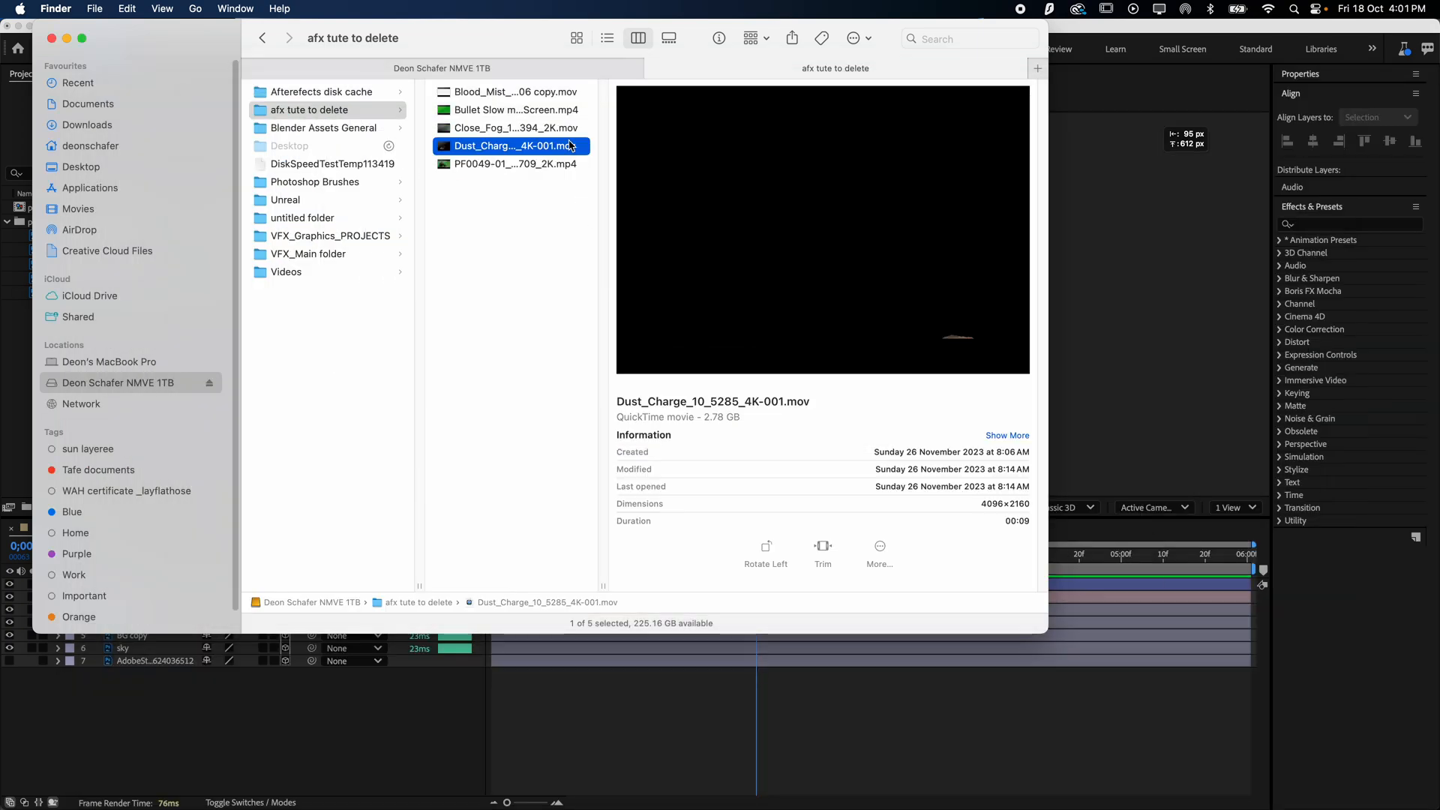
{"action": "left_click", "coordinate": [502, 130]}
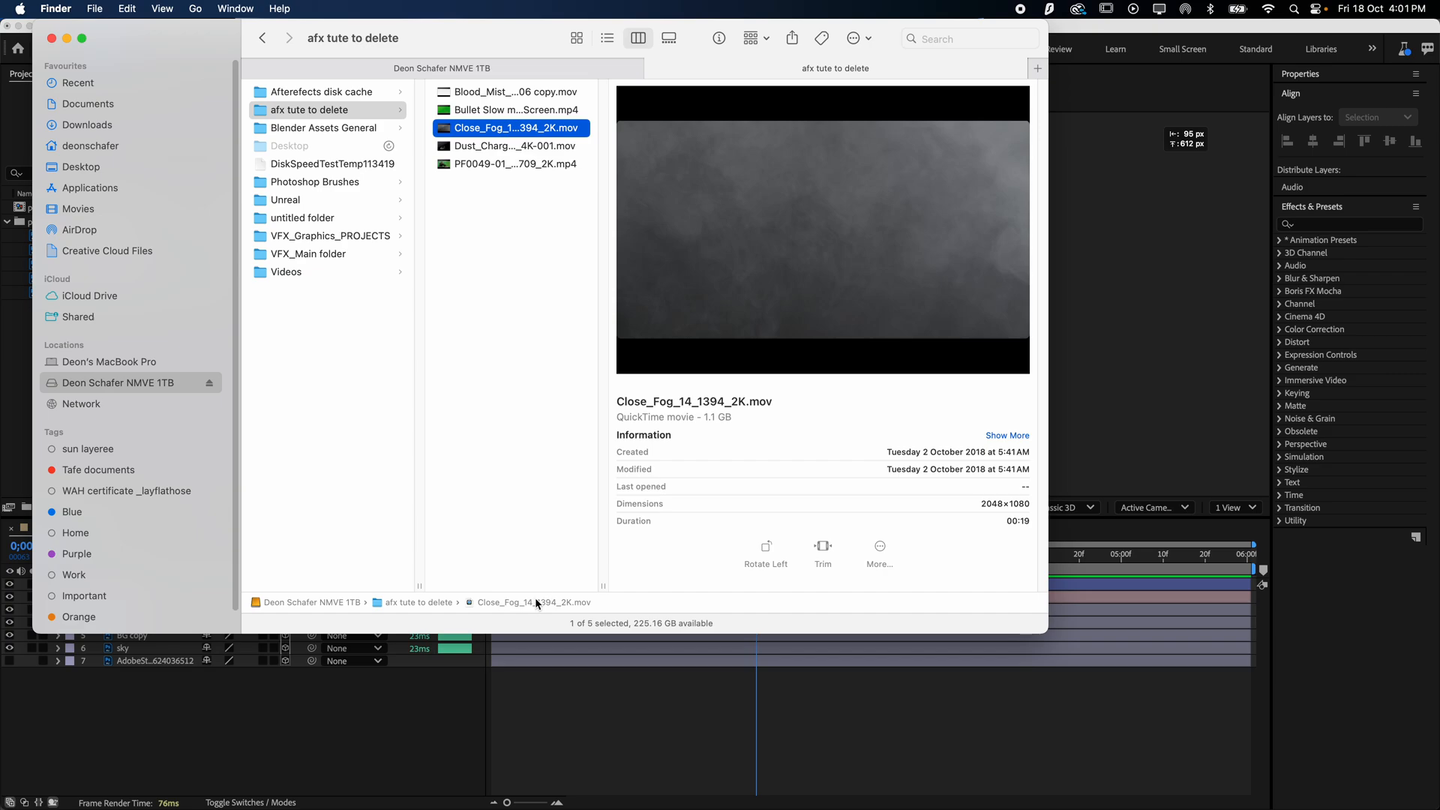
{"action": "key", "text": "space"}
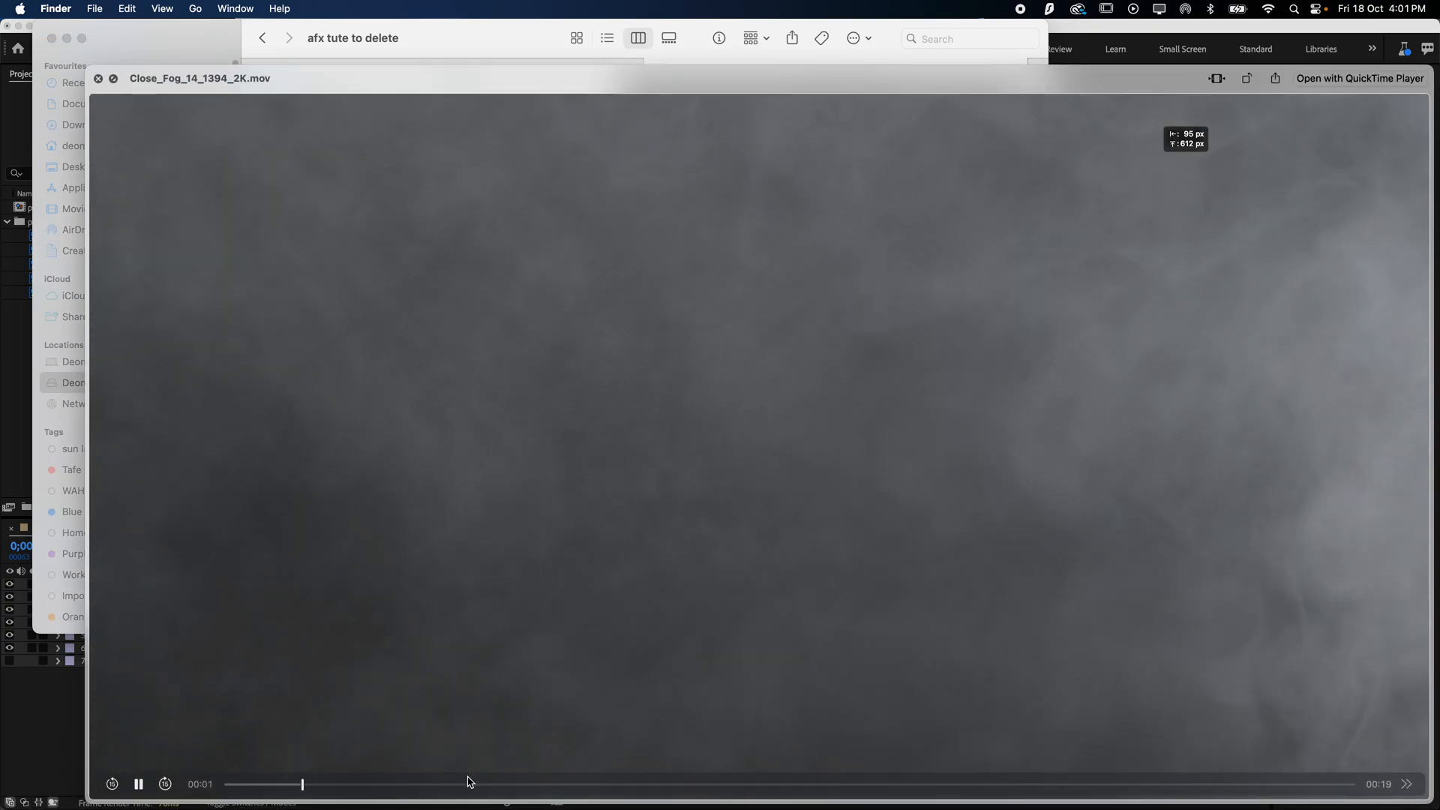
{"action": "left_click_drag", "start_coordinate": [470, 782], "coordinate": [1035, 799]}
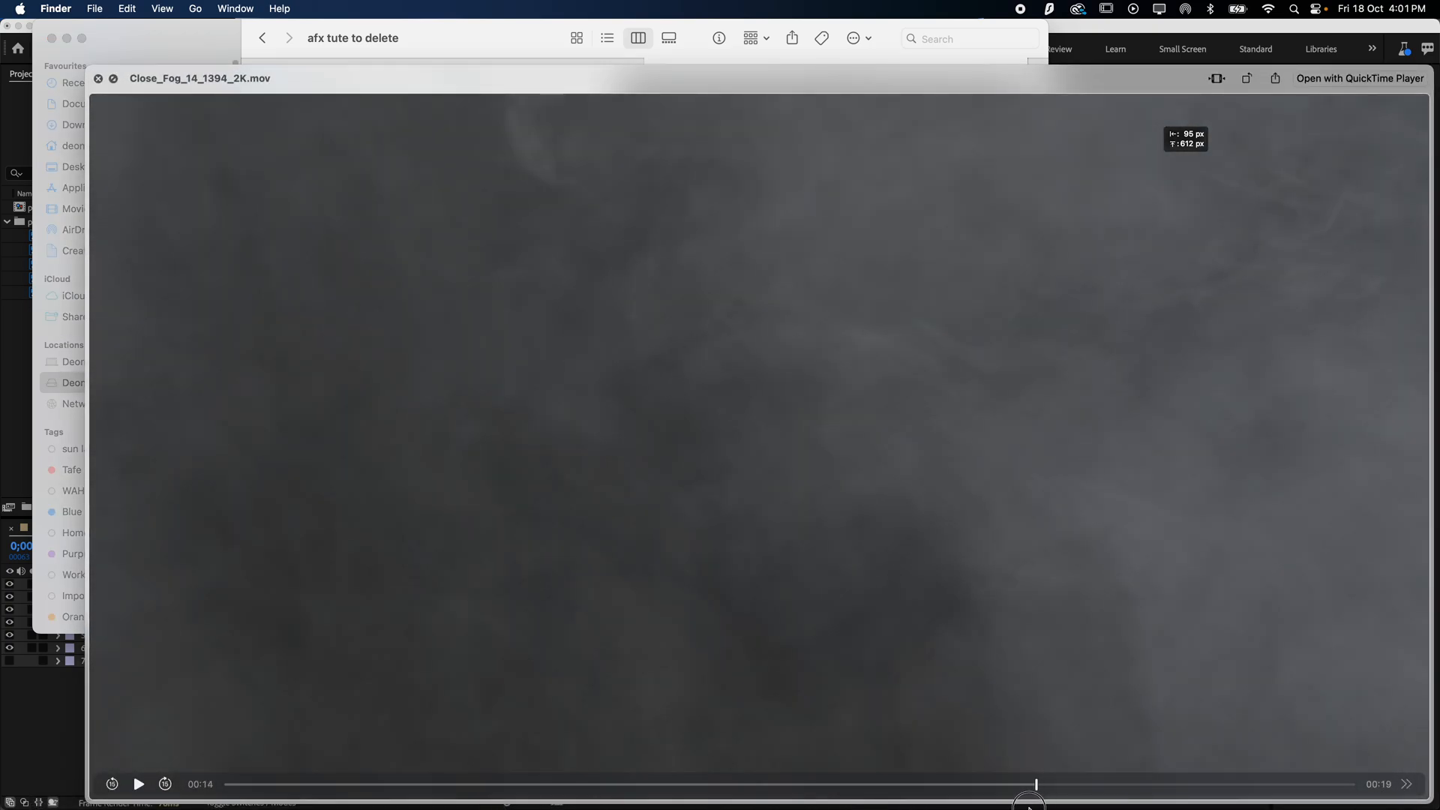
{"action": "key", "text": "space"}
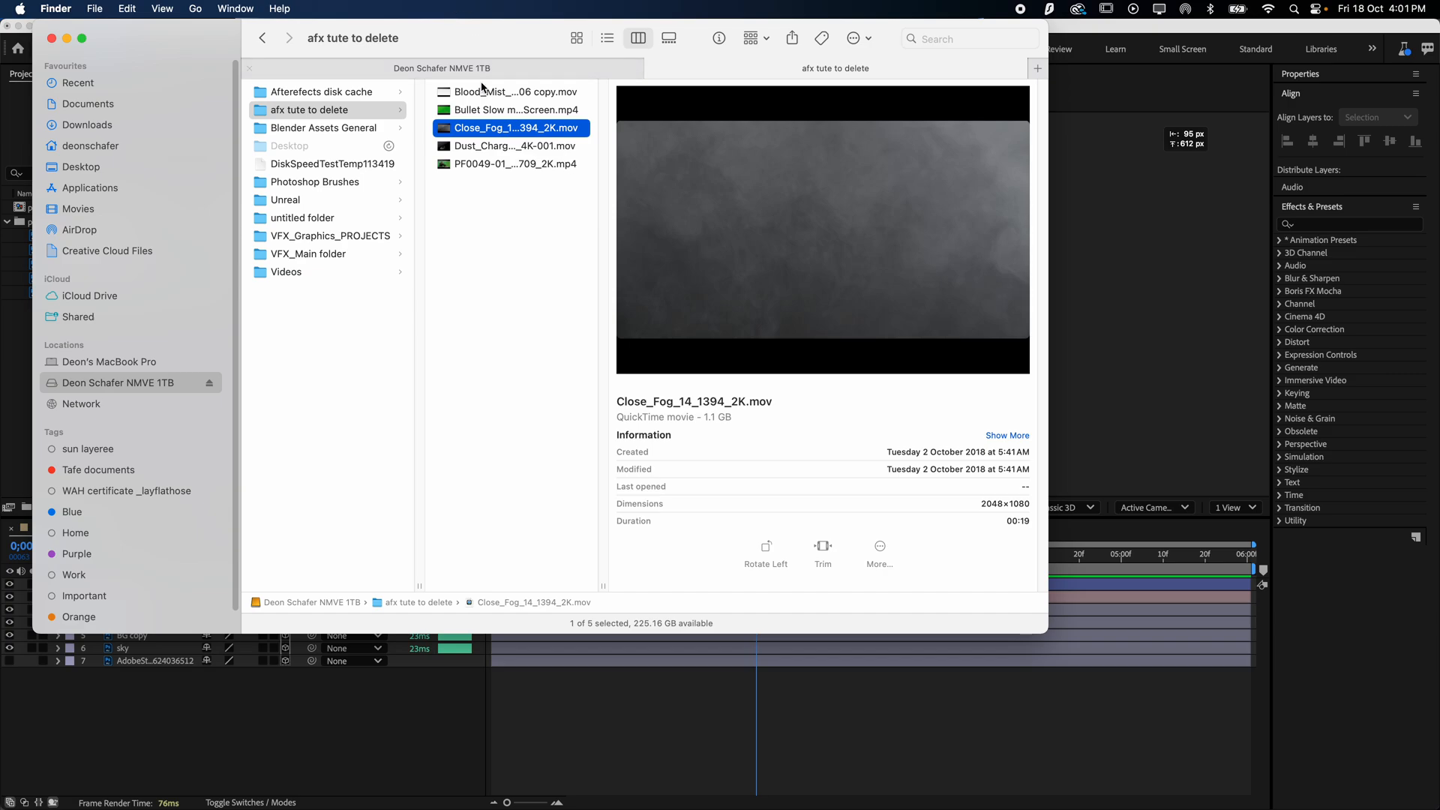
- Preview the blood mist clip and the slow-motion bullet clip again, scrubbing through each one
{"action": "left_click", "coordinate": [488, 93]}
{"action": "key", "text": "space"}
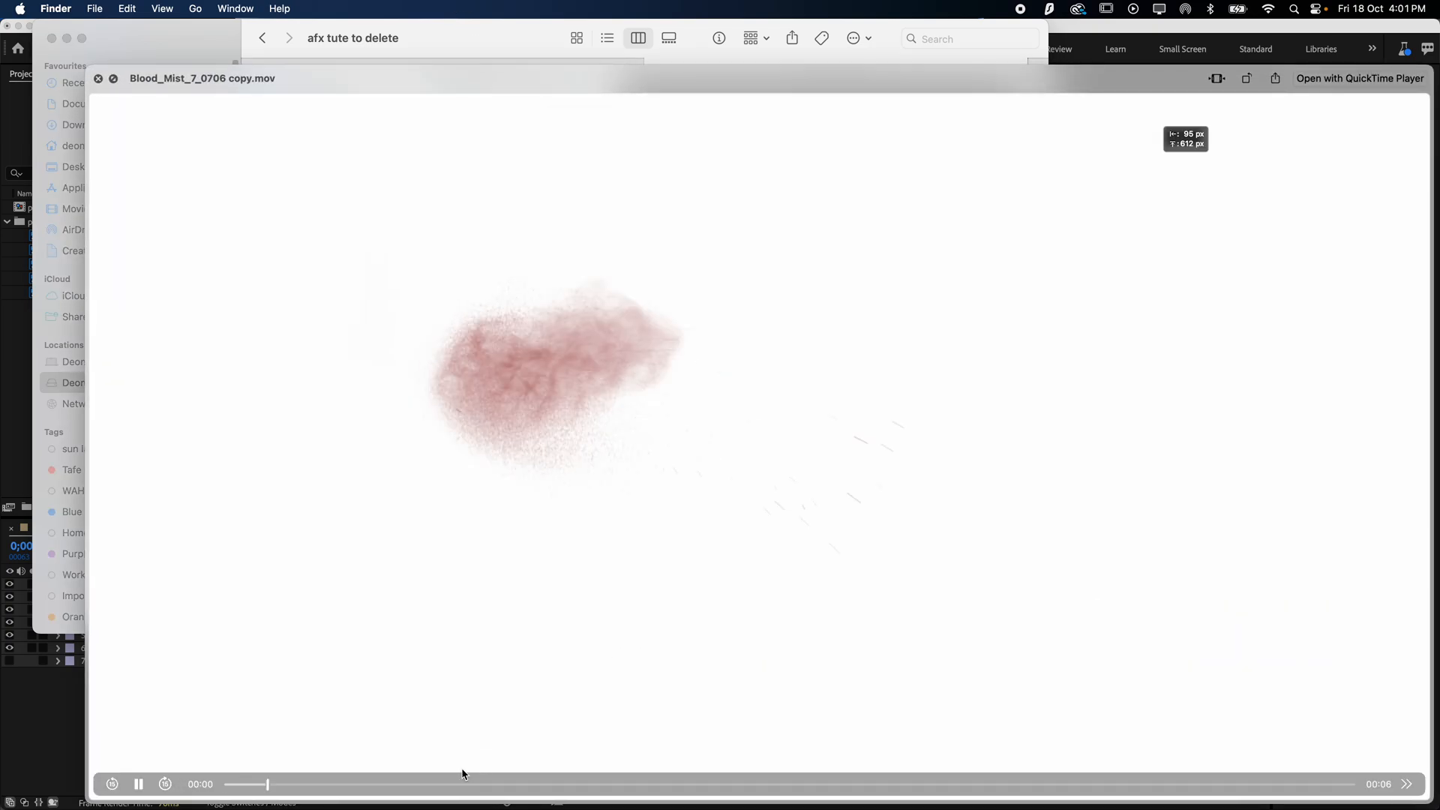
{"action": "left_click_drag", "start_coordinate": [443, 785], "coordinate": [278, 774]}
{"action": "key", "text": "space"}
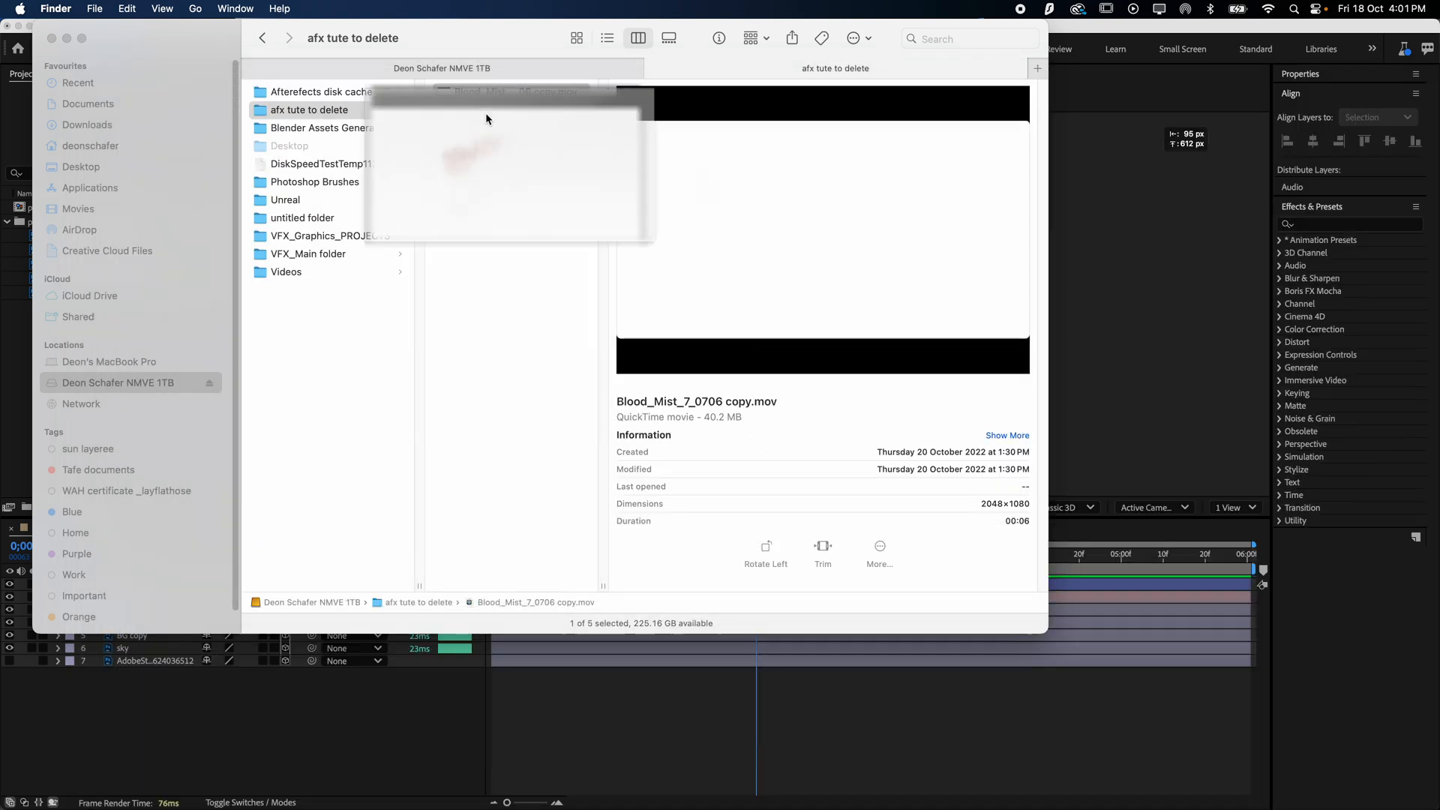
{"action": "left_click", "coordinate": [483, 111]}
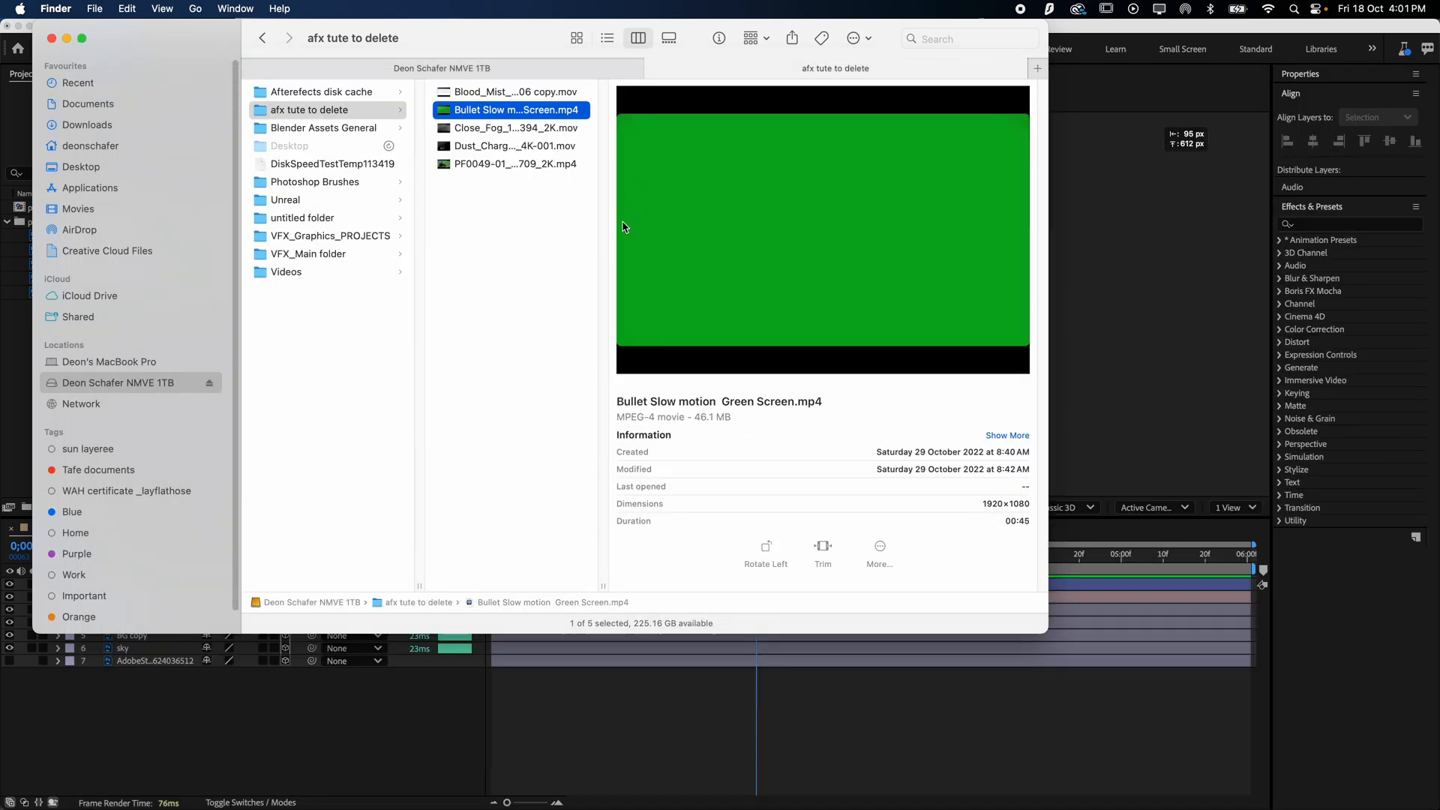
{"action": "key", "text": "space"}
{"action": "left_click_drag", "start_coordinate": [401, 786], "coordinate": [476, 756]}
{"action": "key", "text": "space"}
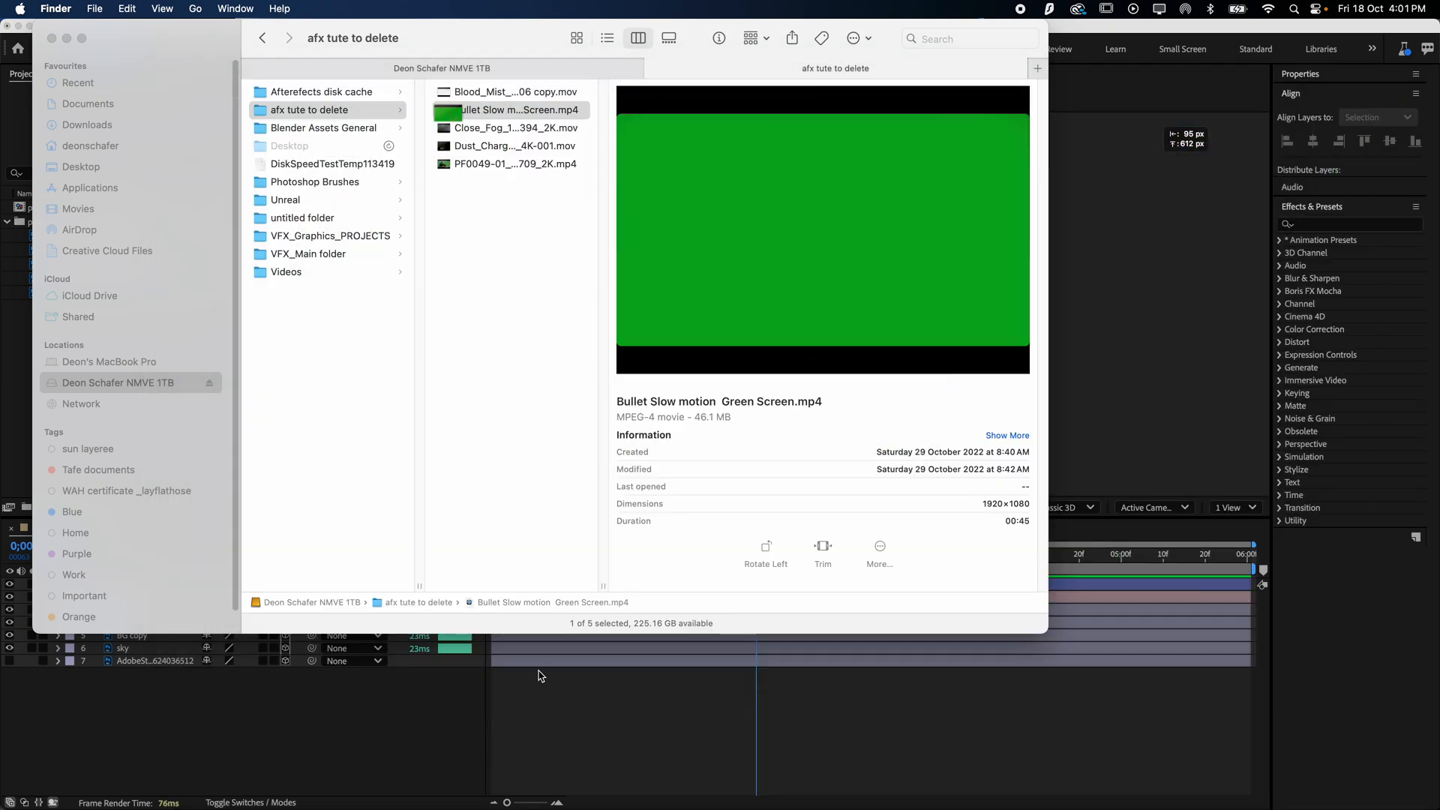
{"action": "left_click", "coordinate": [474, 299]}
- Preview Dust_Charge_10_5285_4K-001.mov again to check its background
{"action": "left_click", "coordinate": [483, 129]}
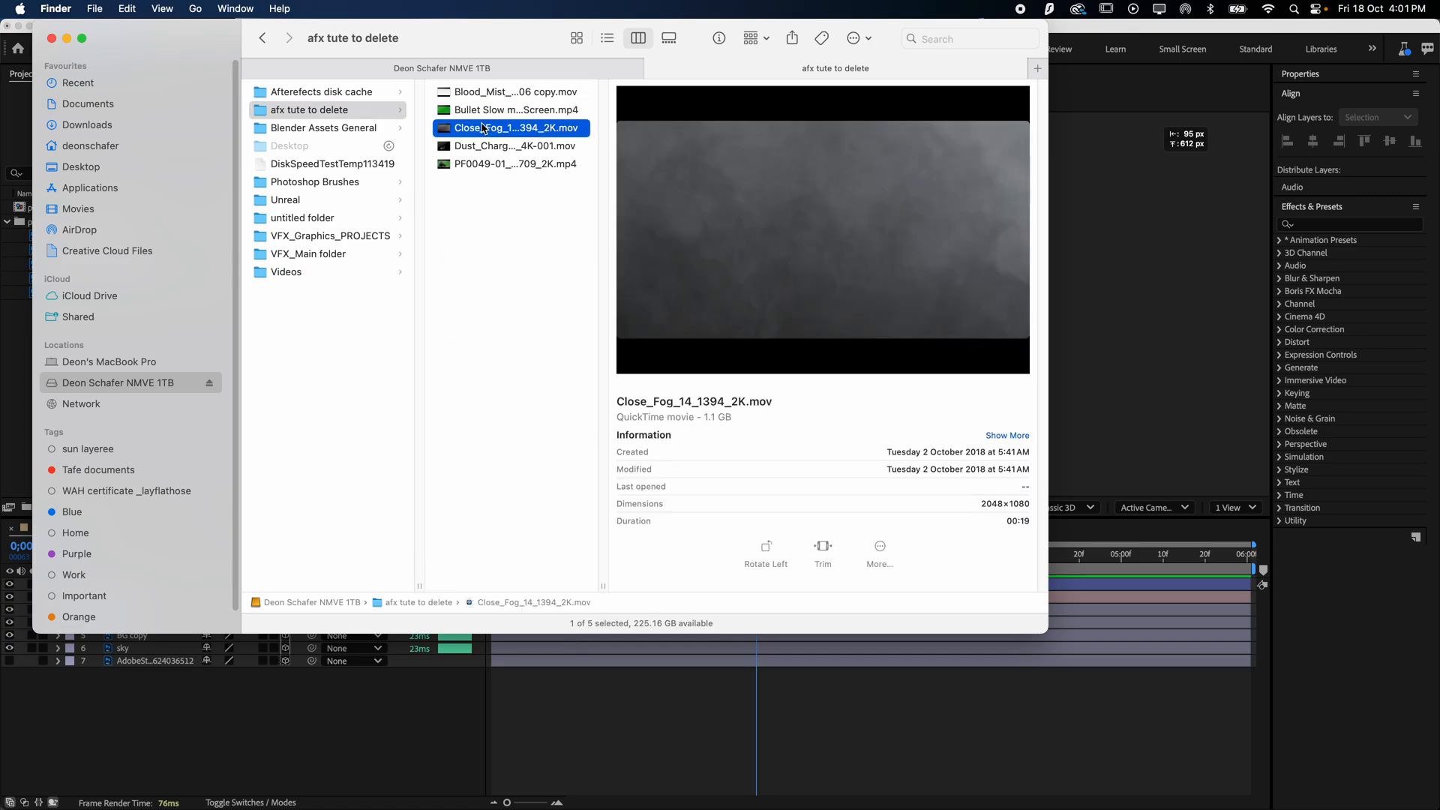
{"action": "left_click", "coordinate": [486, 153]}
{"action": "key", "text": "space"}
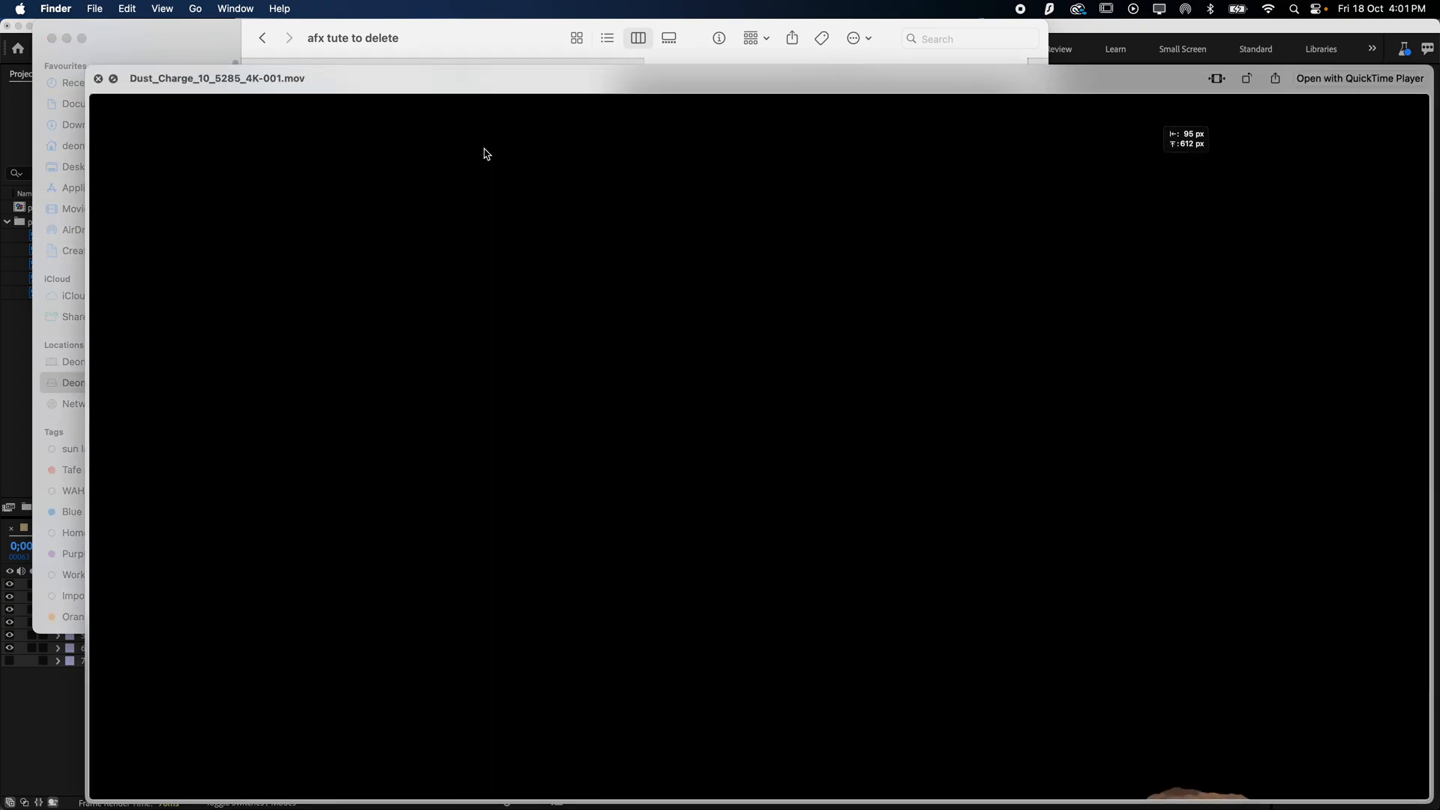
{"action": "key", "text": "space"}
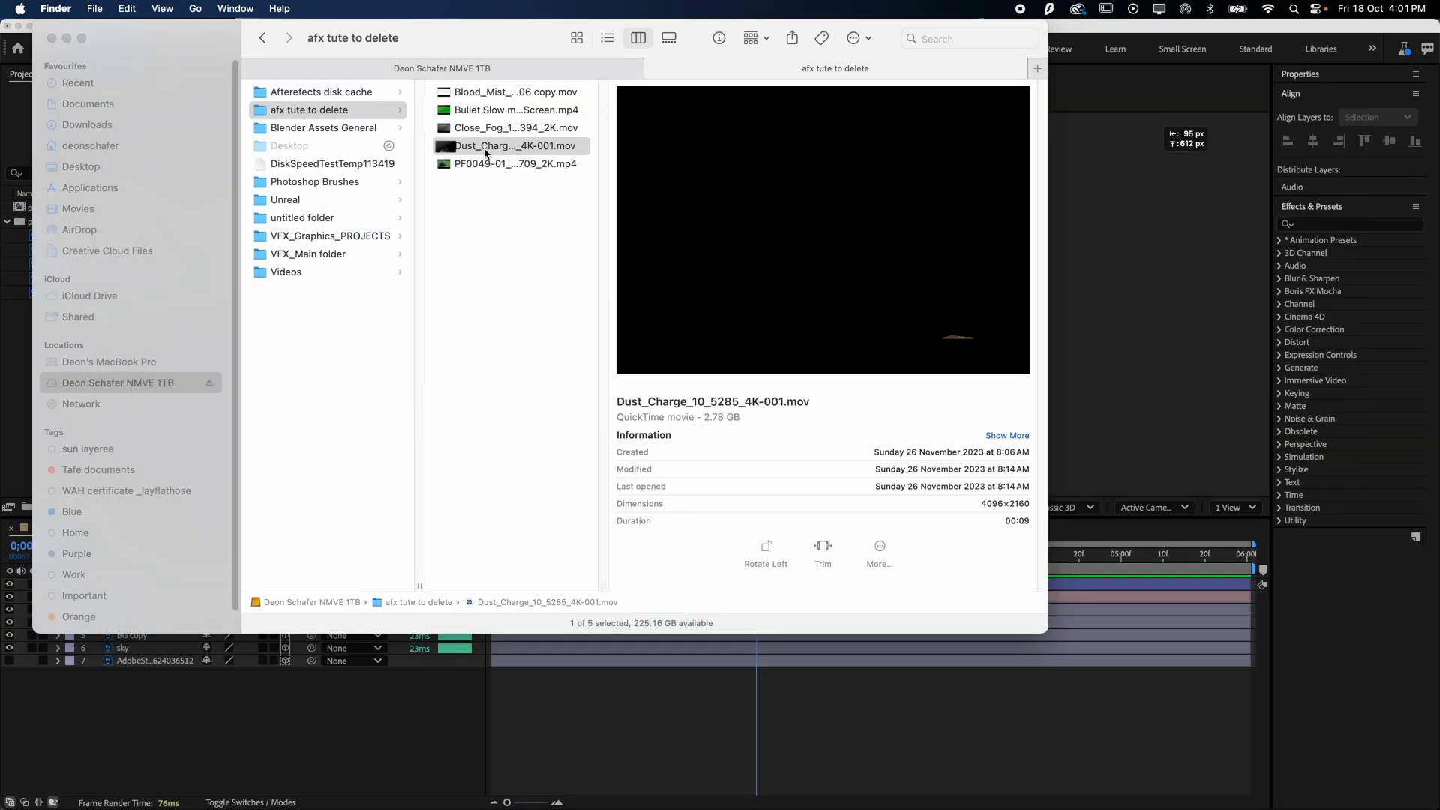
- Import Dust_Charge_10_5285_4K-001.mov from Finder into the After Effects project and place it above Shape Layer 1 in parallax_ww2_v01
{"action": "left_click_drag", "start_coordinate": [538, 30], "coordinate": [946, 59]}
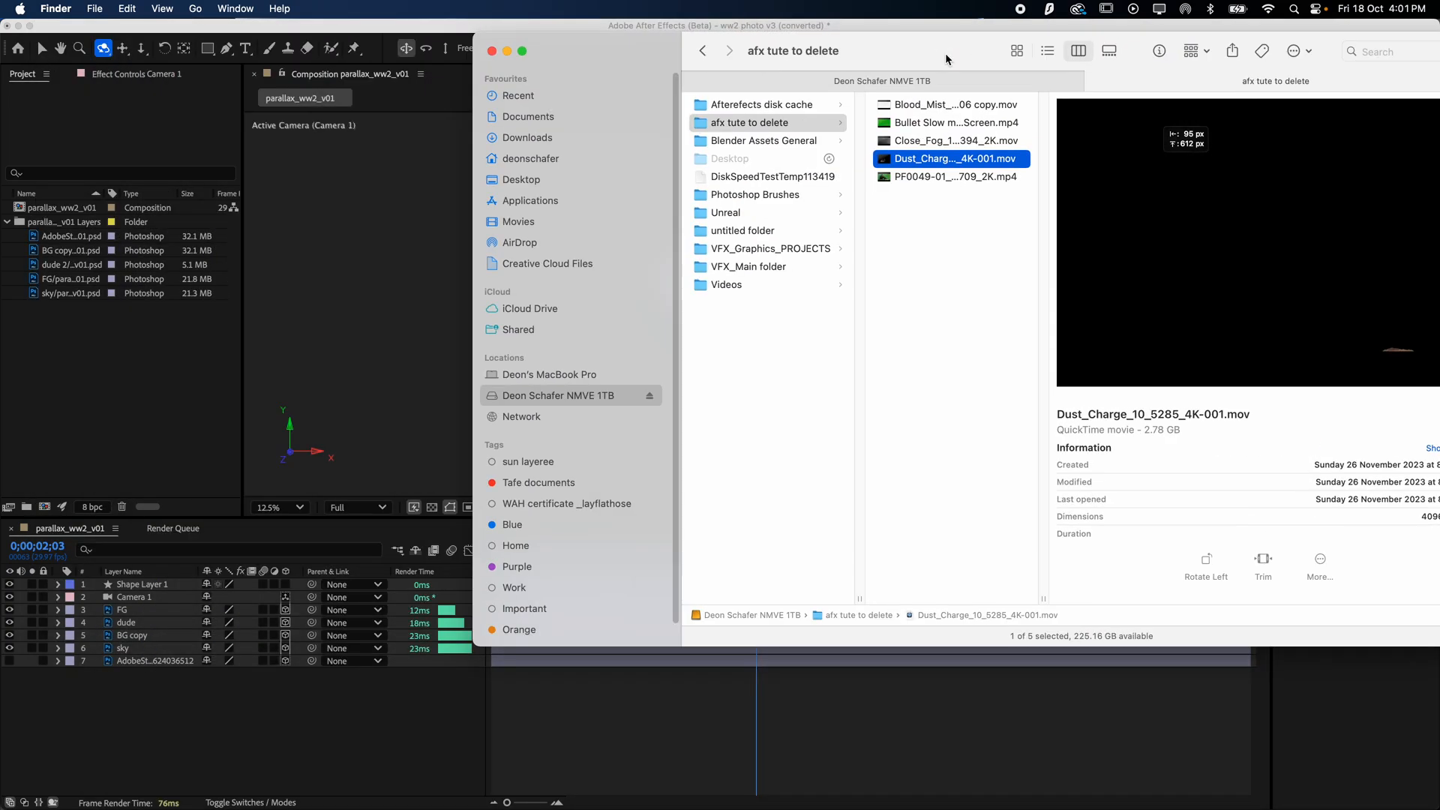
{"action": "left_click_drag", "start_coordinate": [919, 163], "coordinate": [50, 341]}
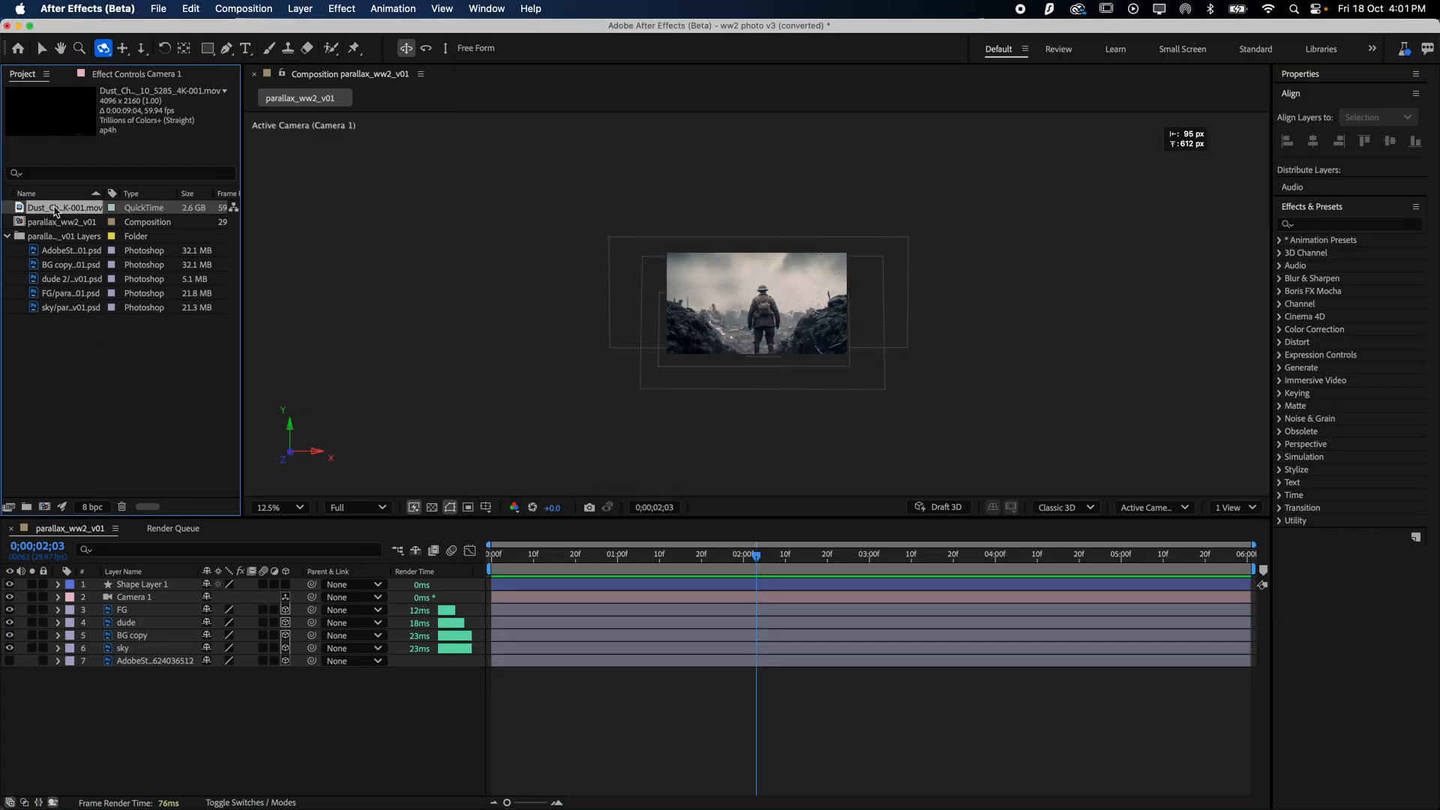
{"action": "left_click_drag", "start_coordinate": [55, 210], "coordinate": [133, 585]}
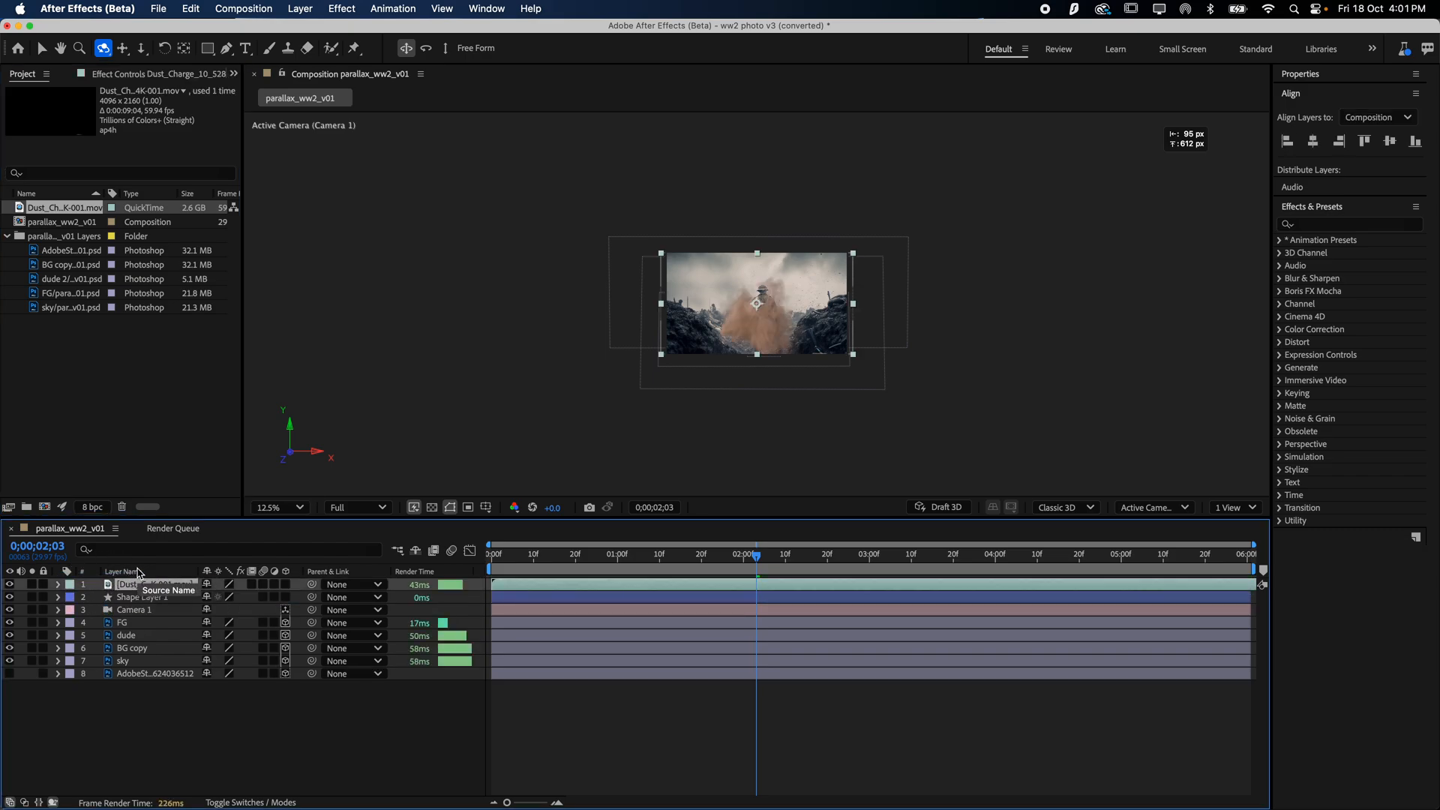
- Shift the dust charge layer to start at about one second and set the current time to 0;00;01;06
{"action": "key", "text": "period"}
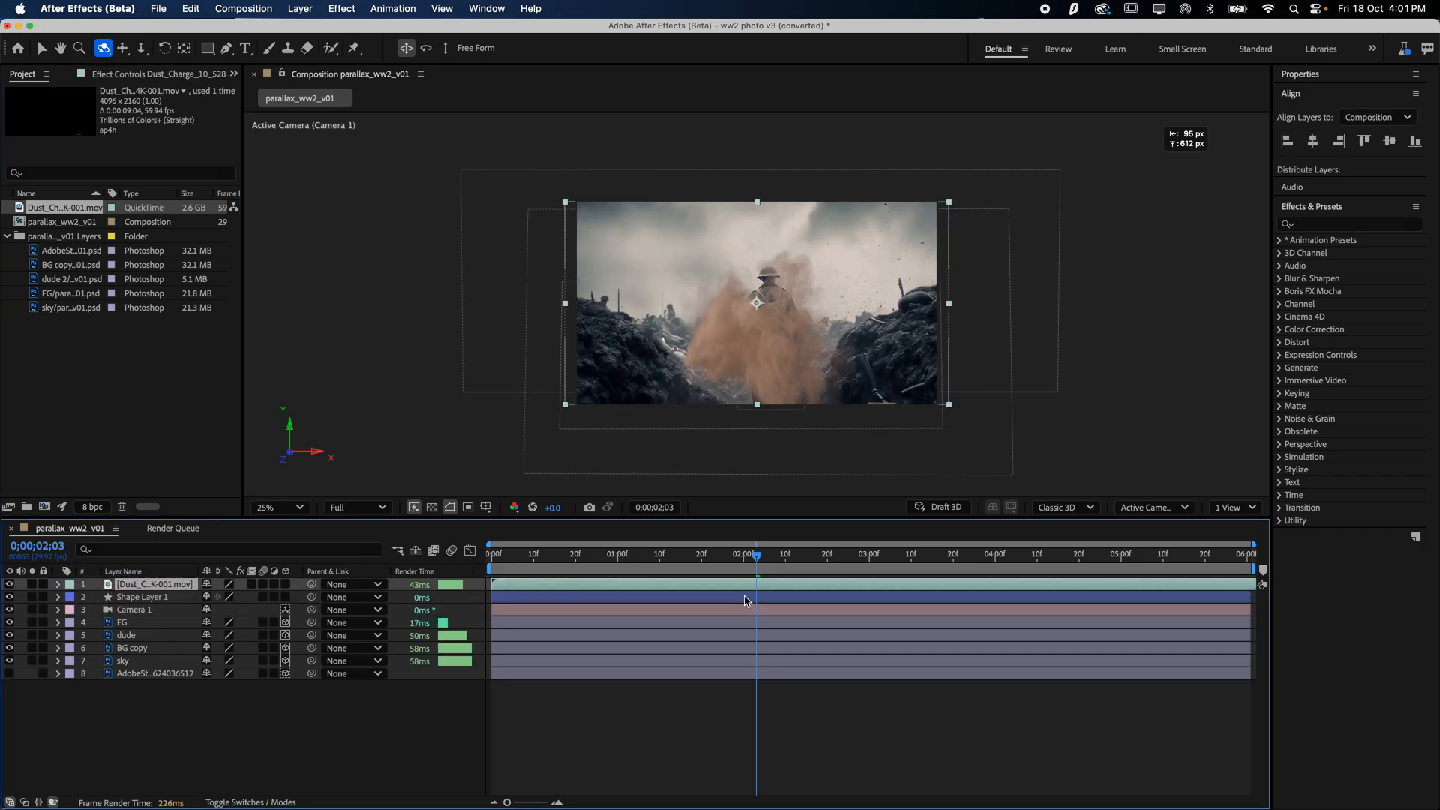
{"action": "left_click_drag", "start_coordinate": [757, 556], "coordinate": [790, 590]}
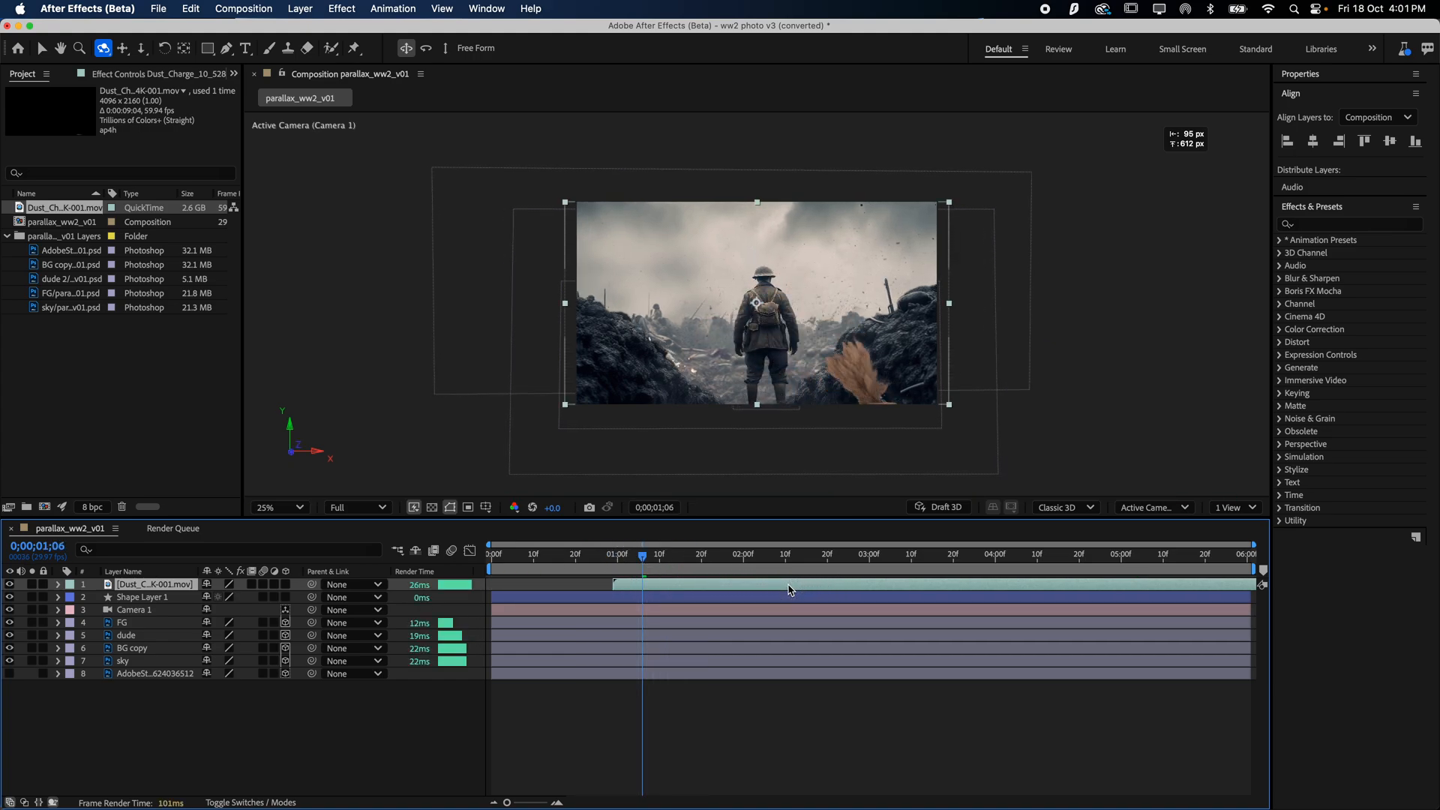
- Try time-reversing the dust charge layer and scrub through the explosion, ending at 0;00;01;21
{"action": "left_click_drag", "start_coordinate": [646, 559], "coordinate": [705, 576]}
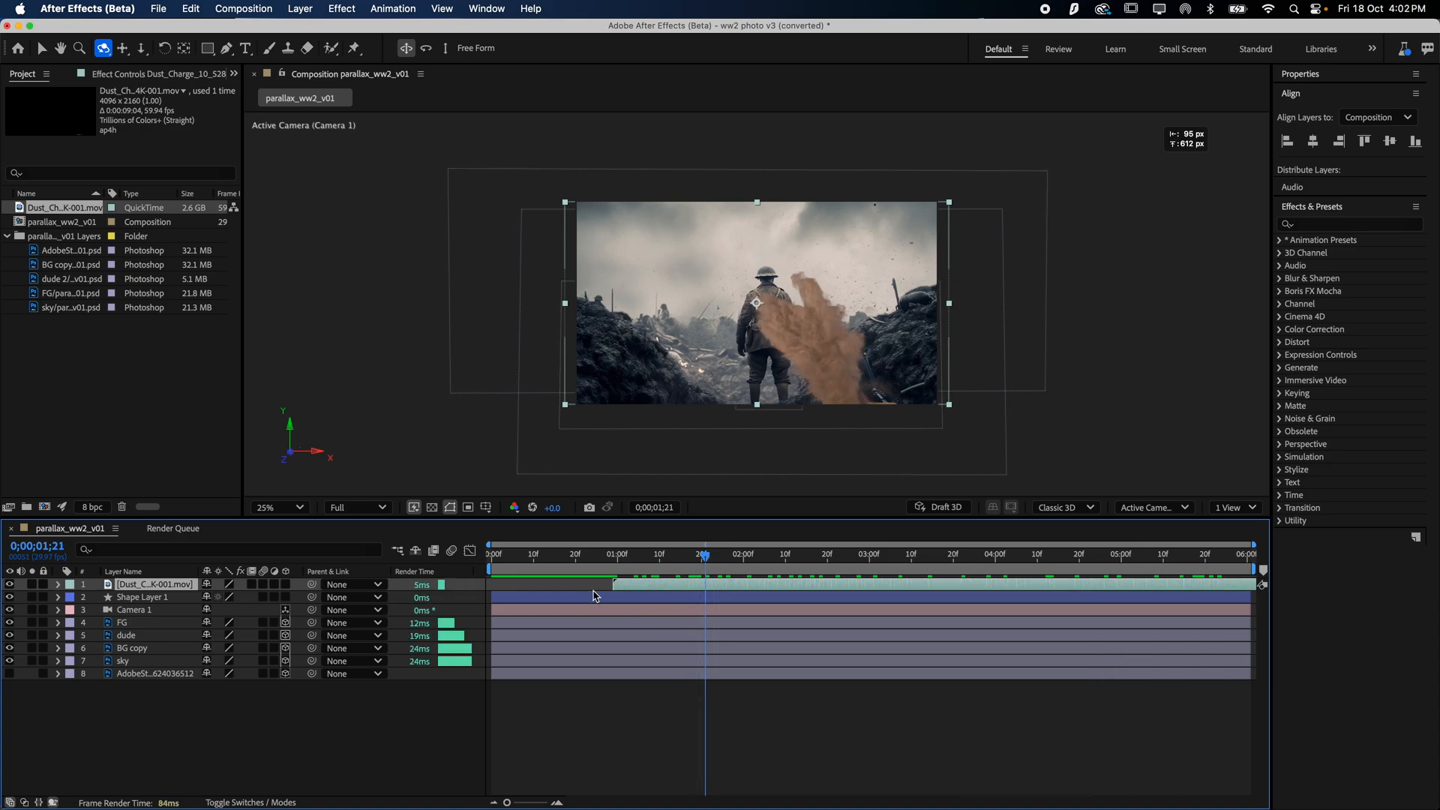
{"action": "right_click", "coordinate": [723, 587]}
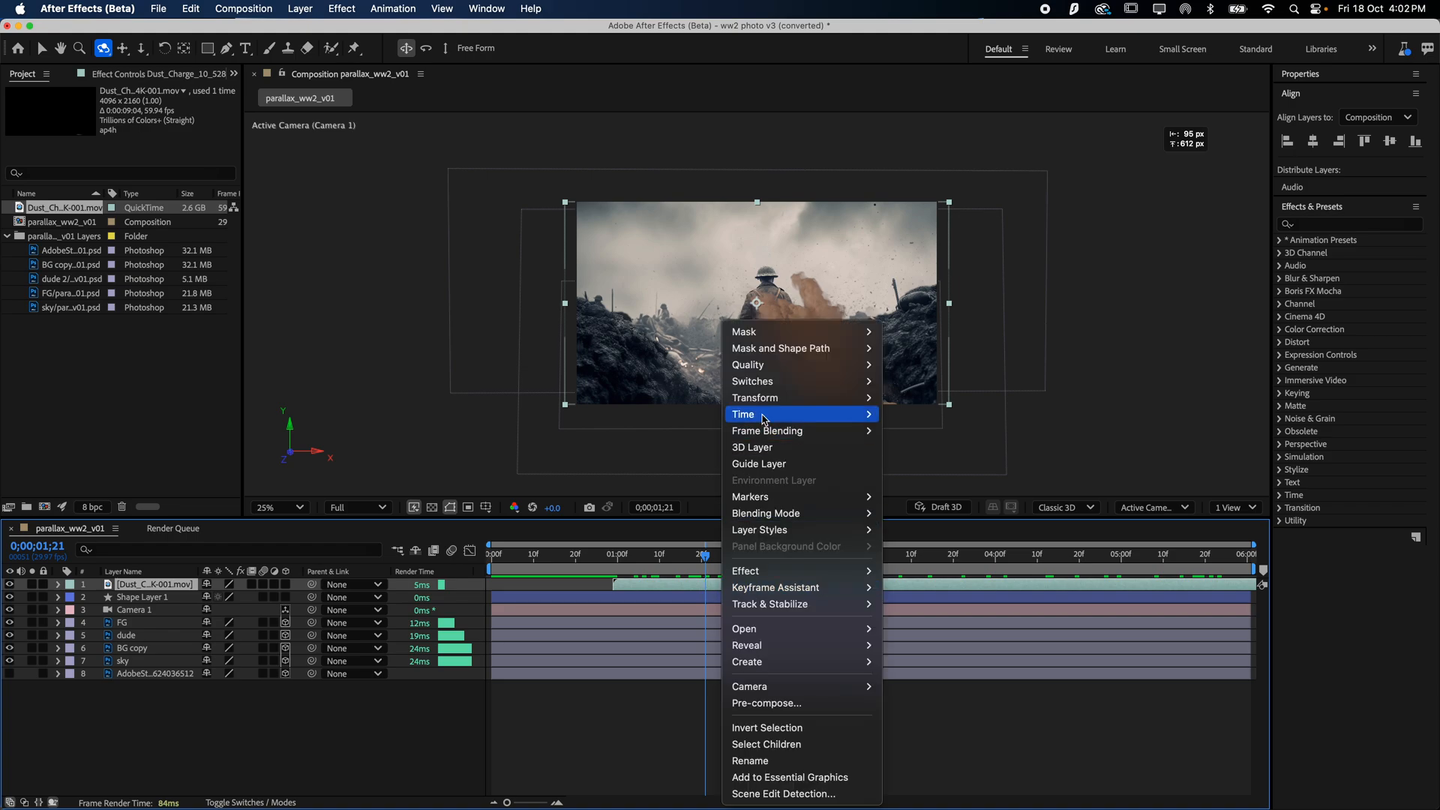
{"action": "mouse_move", "coordinate": [840, 415]}
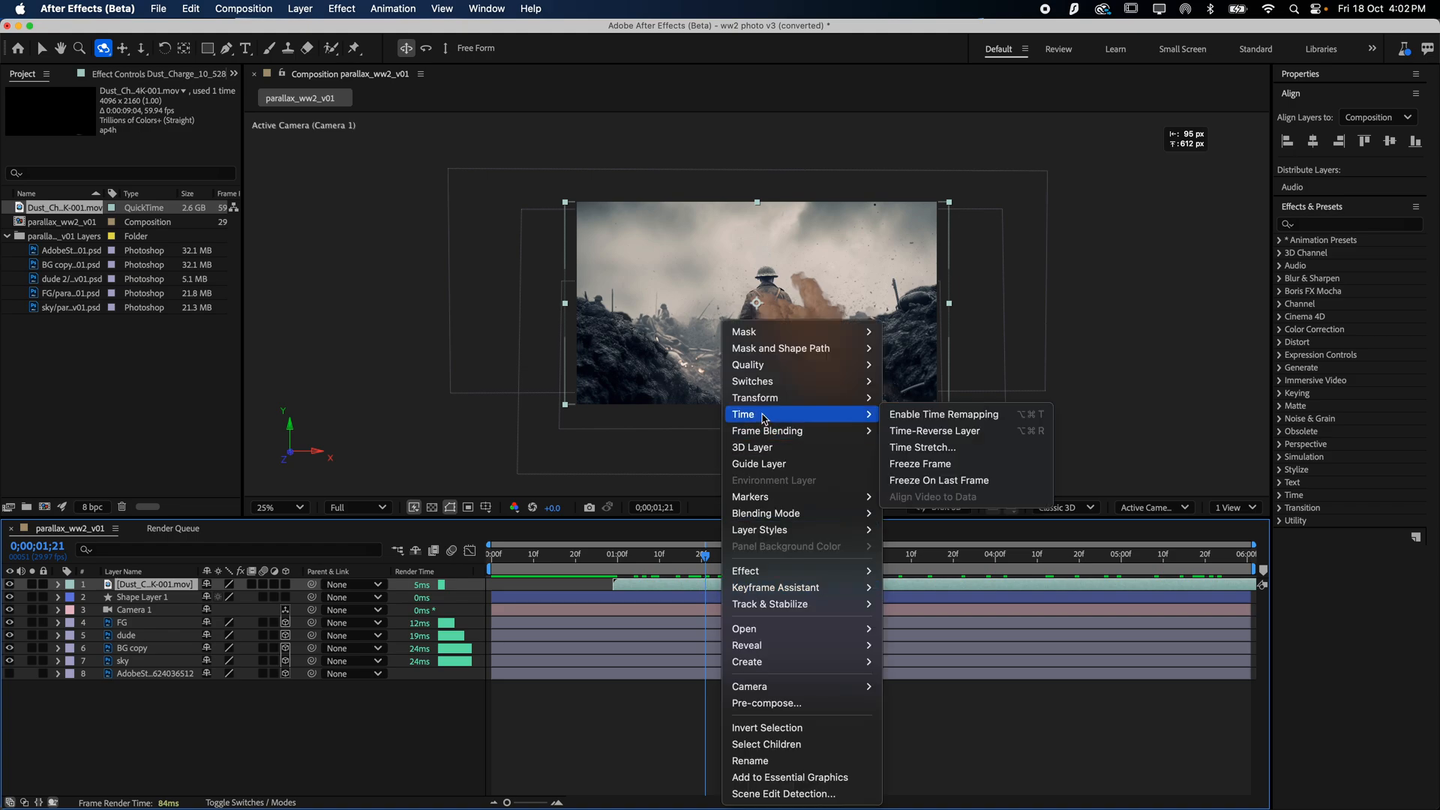
{"action": "left_click", "coordinate": [939, 432]}
{"action": "left_click_drag", "start_coordinate": [715, 559], "coordinate": [1171, 579]}
{"action": "left_click_drag", "start_coordinate": [957, 562], "coordinate": [705, 564]}
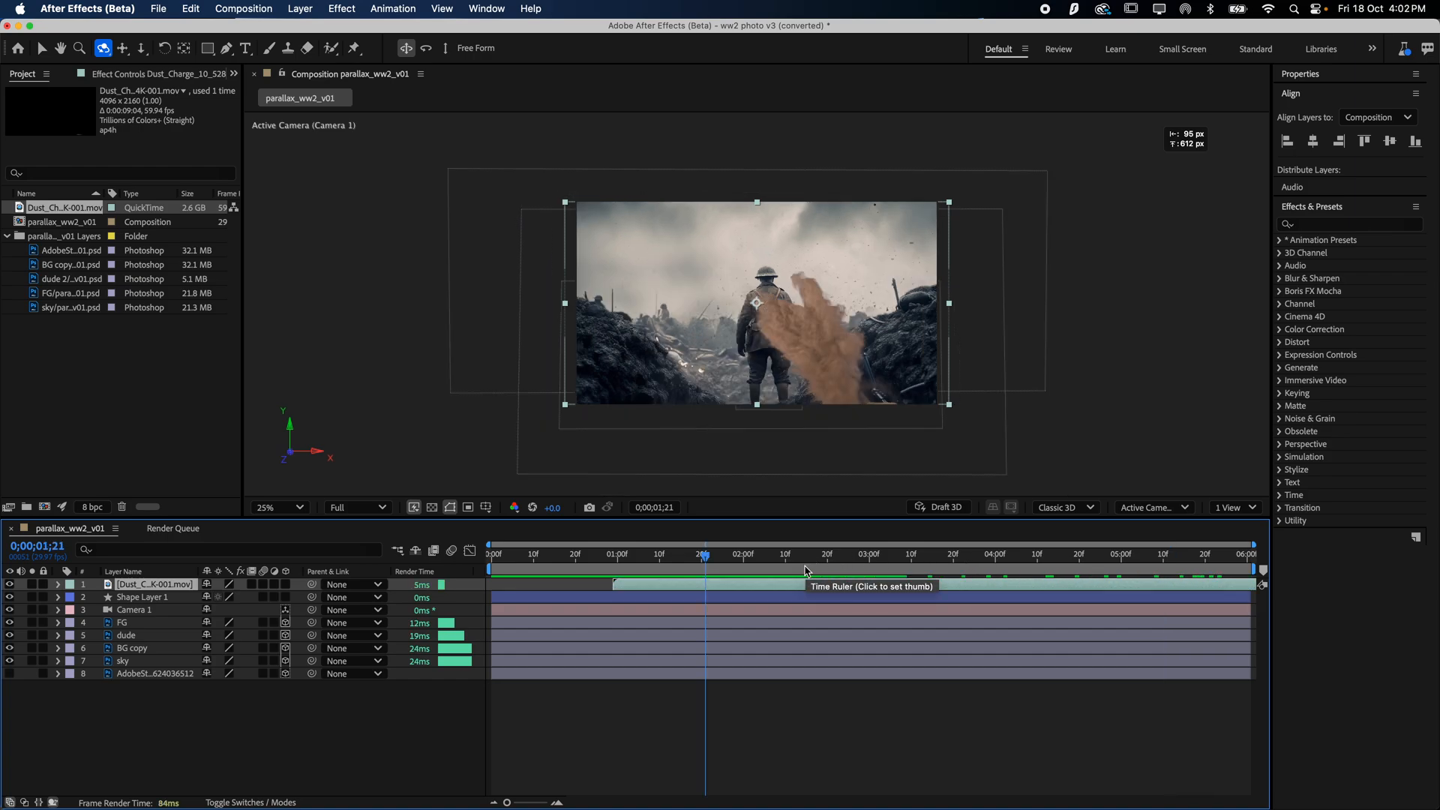
- Time-stretch the dust charge layer to a new duration of 0;00;02;02, holding its in-point in place
{"action": "right_click", "coordinate": [801, 587]}
{"action": "mouse_move", "coordinate": [838, 420]}
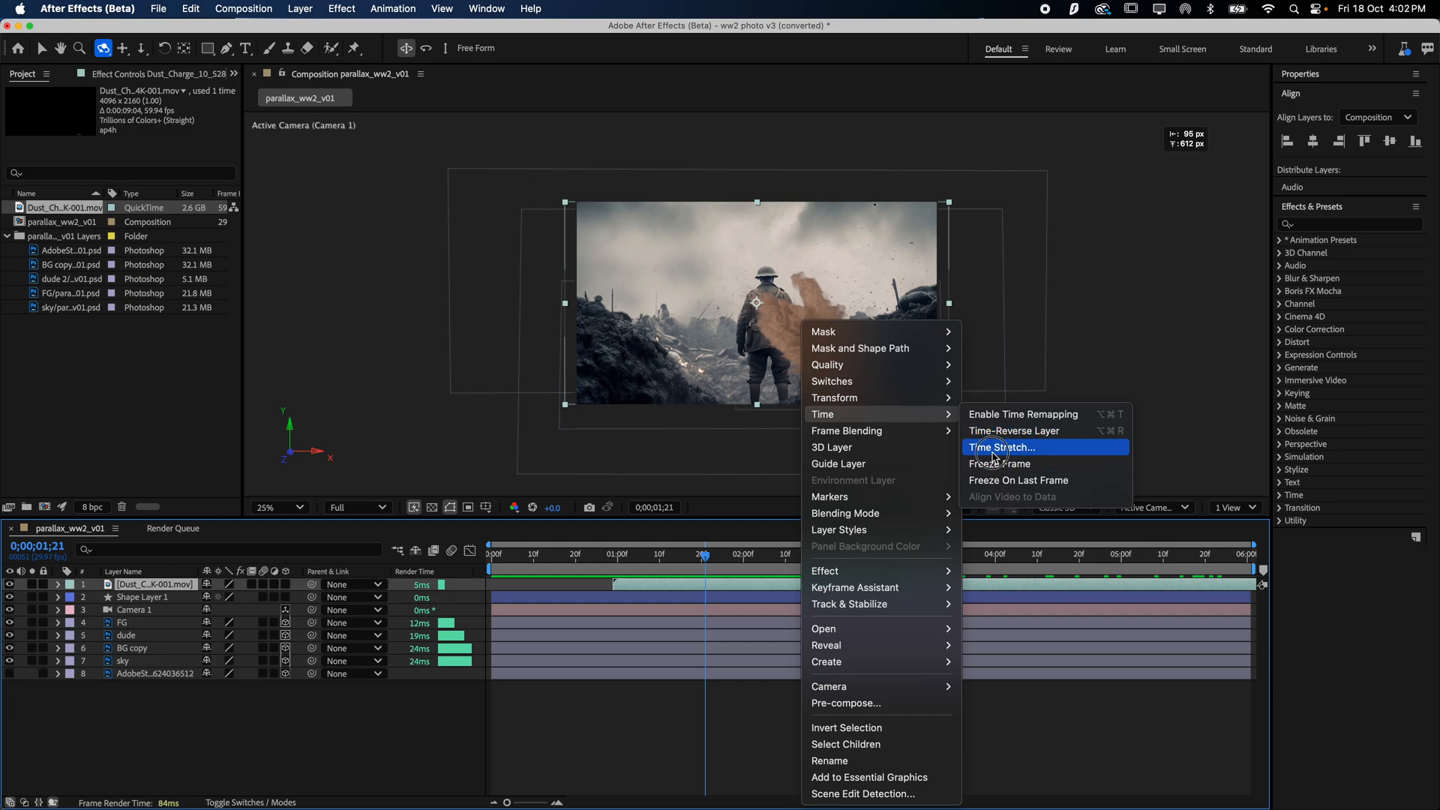
{"action": "left_click", "coordinate": [994, 448]}
{"action": "left_click_drag", "start_coordinate": [741, 297], "coordinate": [361, 223]}
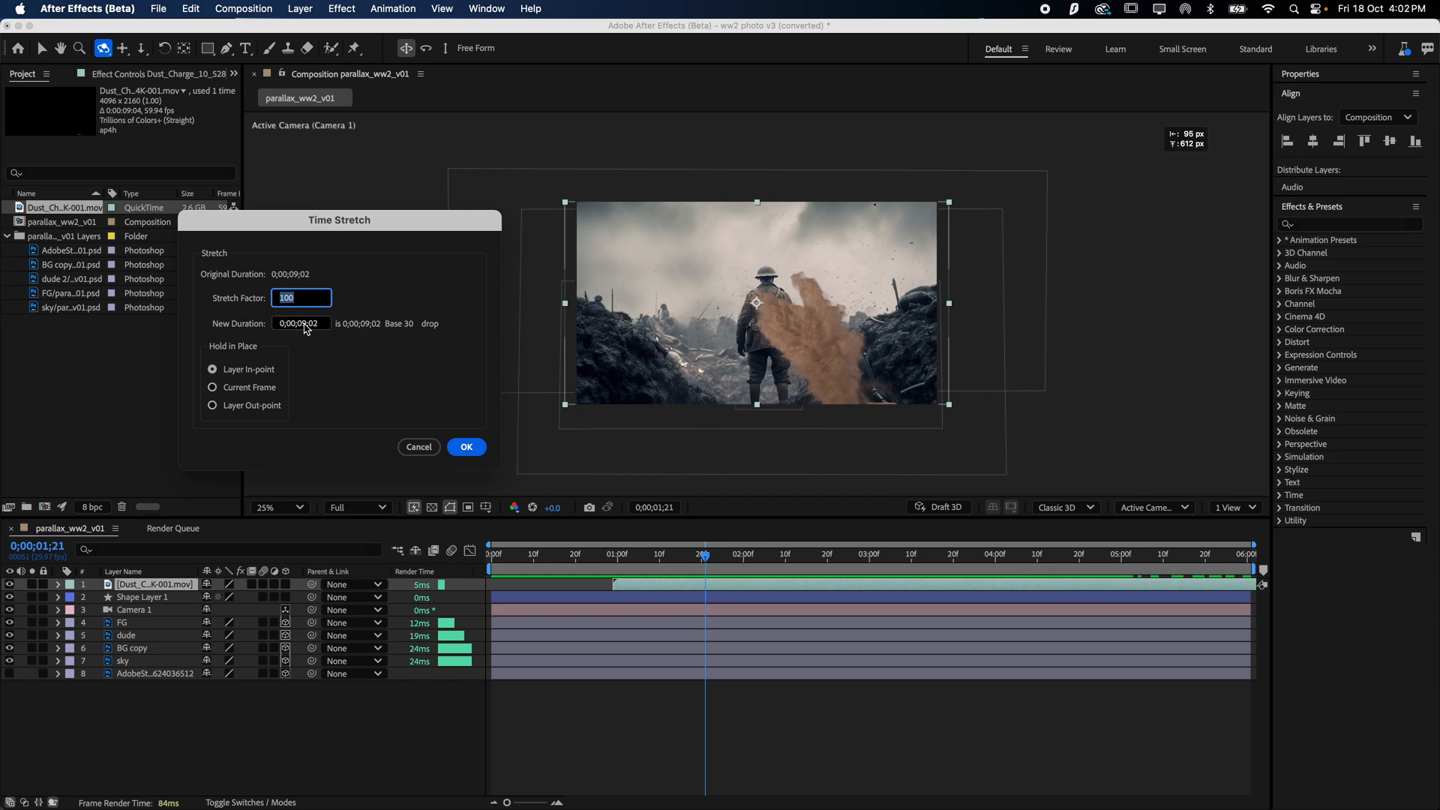
{"action": "left_click", "coordinate": [306, 326]}
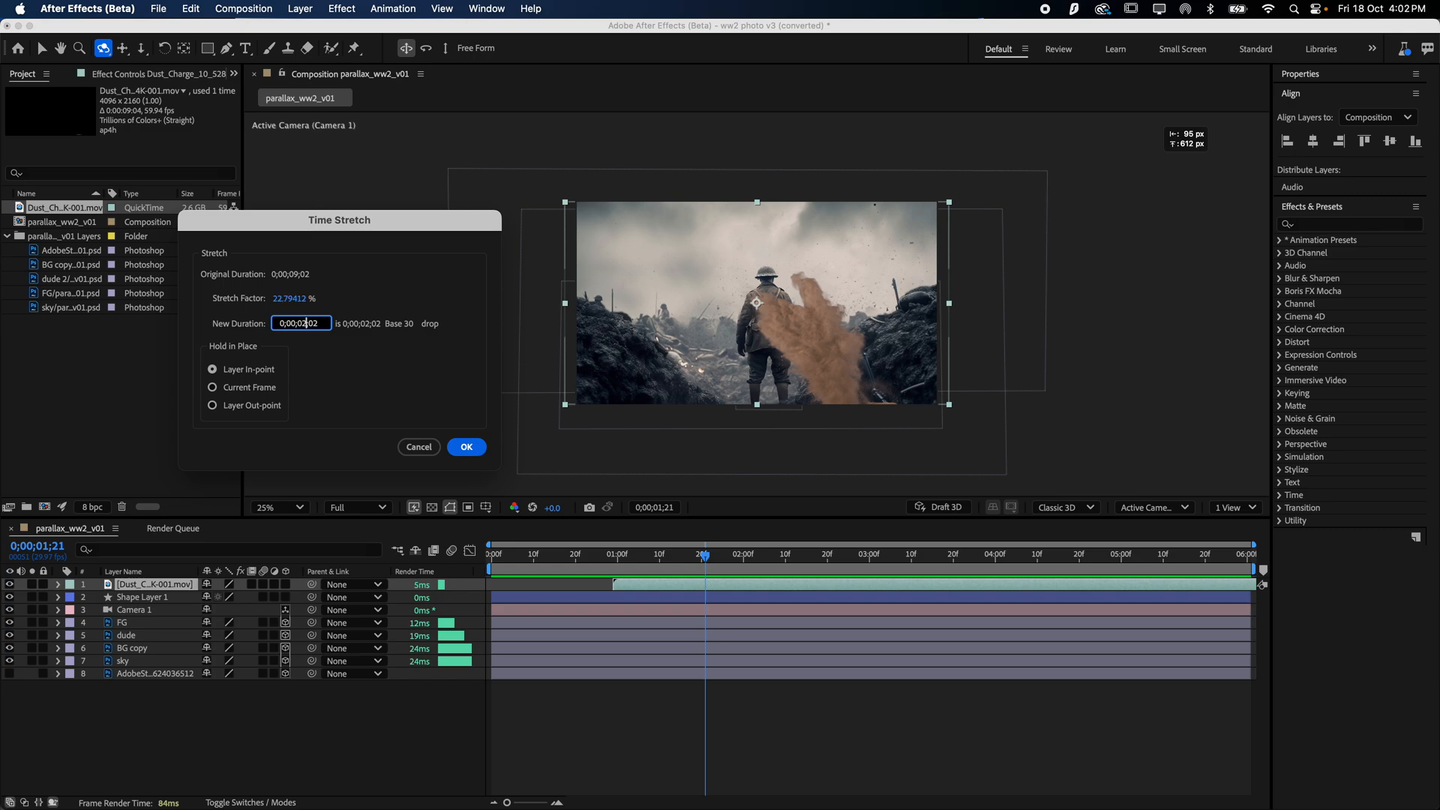
{"action": "left_click", "coordinate": [464, 447]}
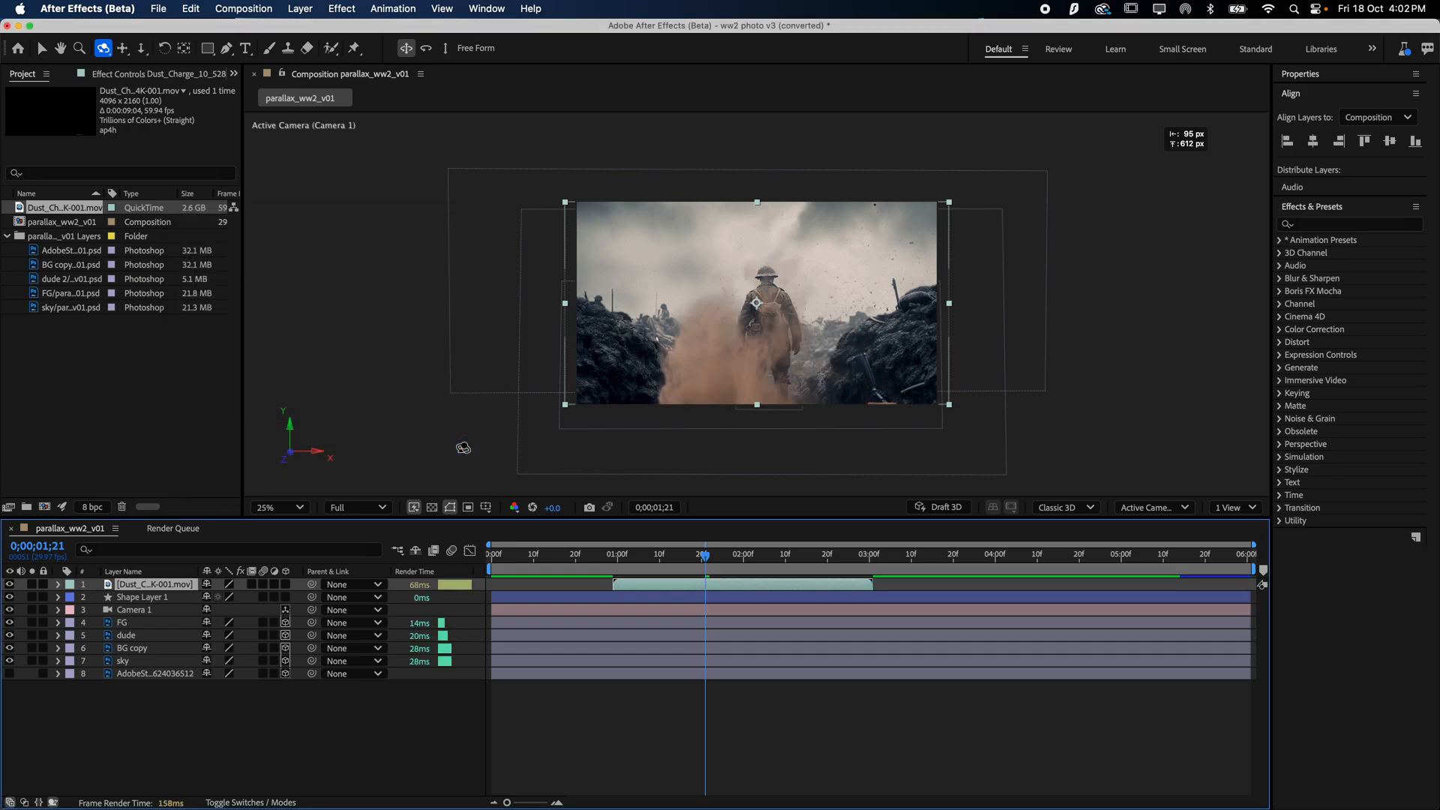
- Play back the shortened dust explosion from 0;00;00;22 and undo the time stretch
{"action": "left_click_drag", "start_coordinate": [706, 557], "coordinate": [585, 557]}
{"action": "key", "text": "space"}
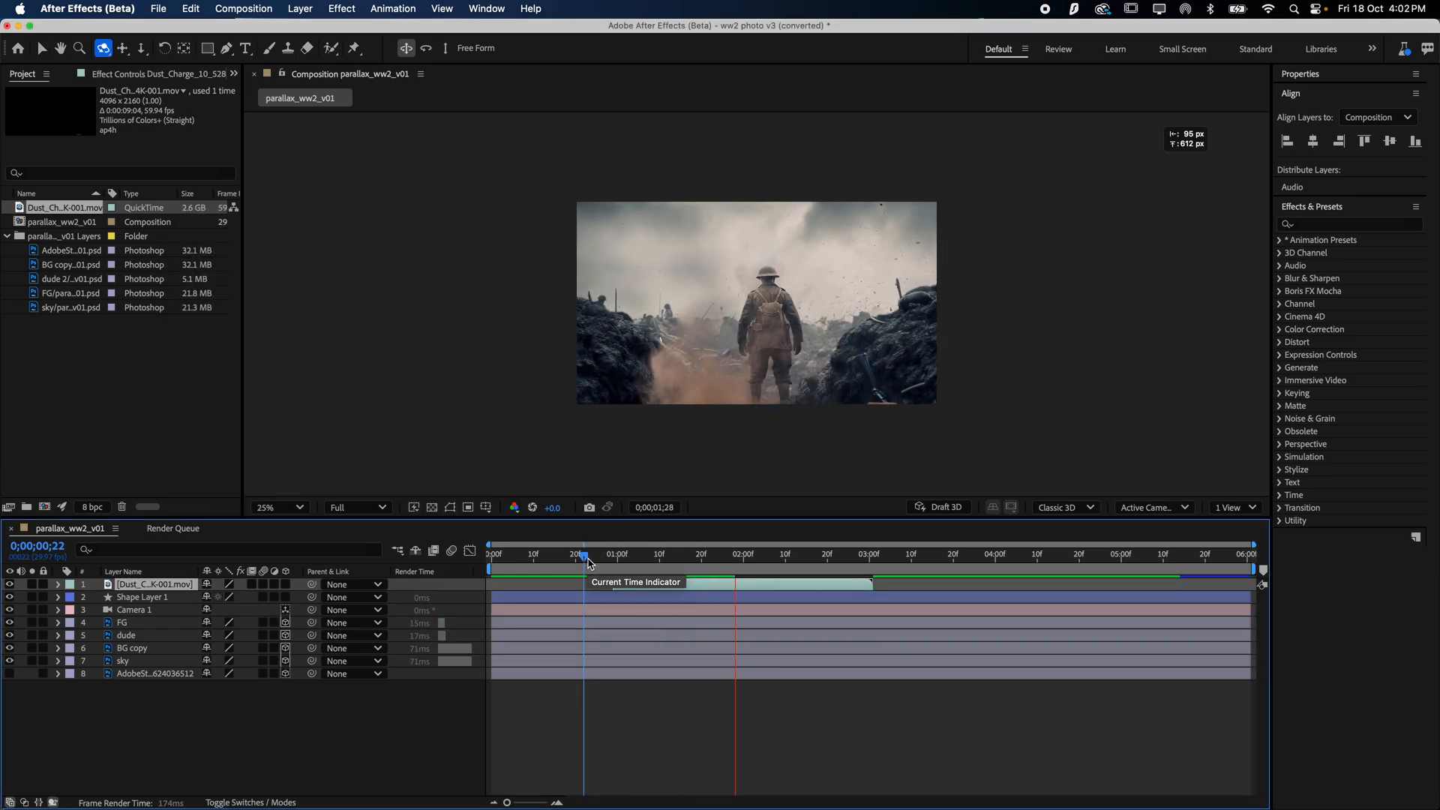
{"action": "key", "text": "space"}
{"action": "key", "text": "shift+Page_Up"}
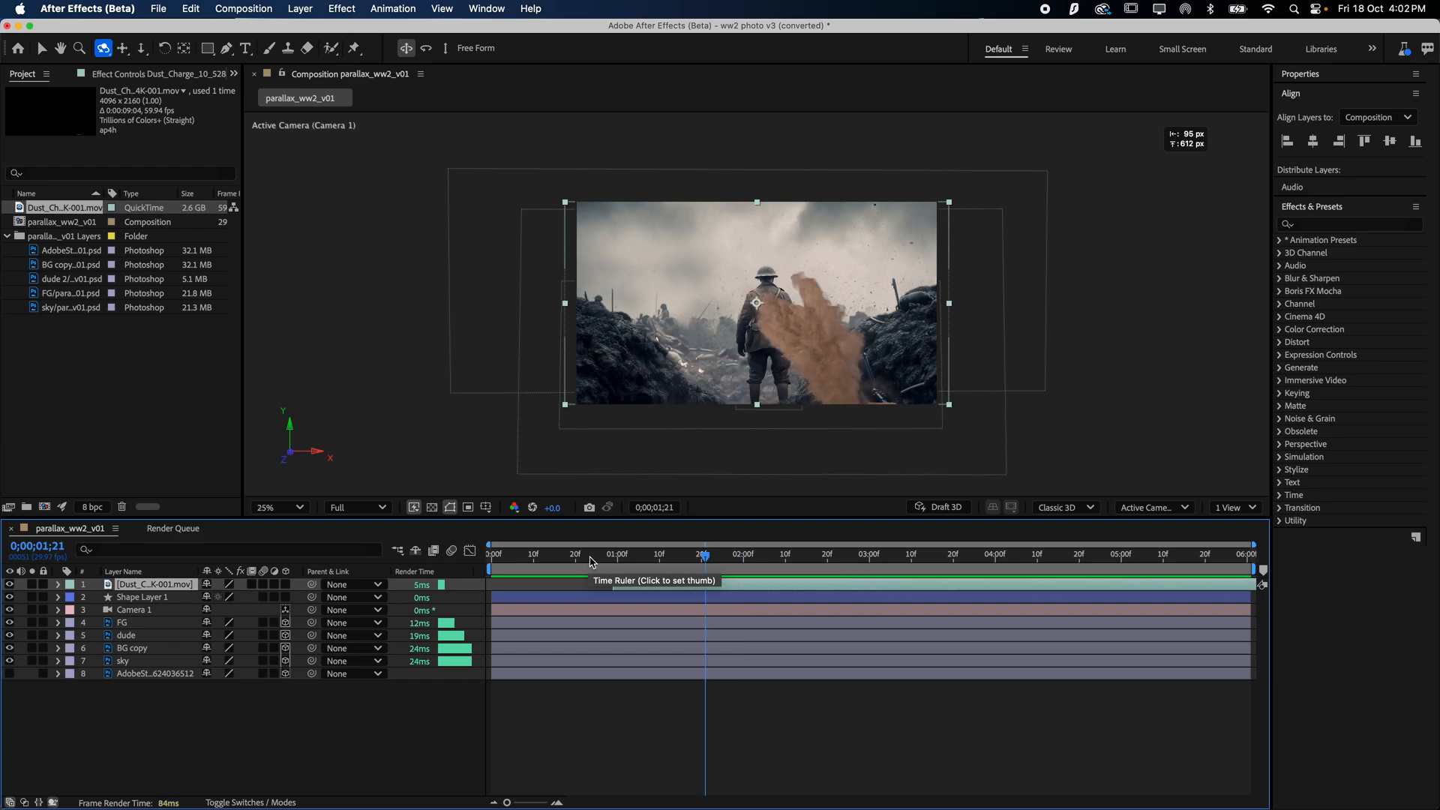
- Examine the dust explosion's edges and transparency against the soldier scene up close at 0;00;01;16
{"action": "mouse_move", "coordinate": [674, 556]}
{"action": "left_mouse_down"}
{"action": "mouse_move", "coordinate": [659, 556]}
{"action": "mouse_move", "coordinate": [684, 556]}
{"action": "left_mouse_up"}
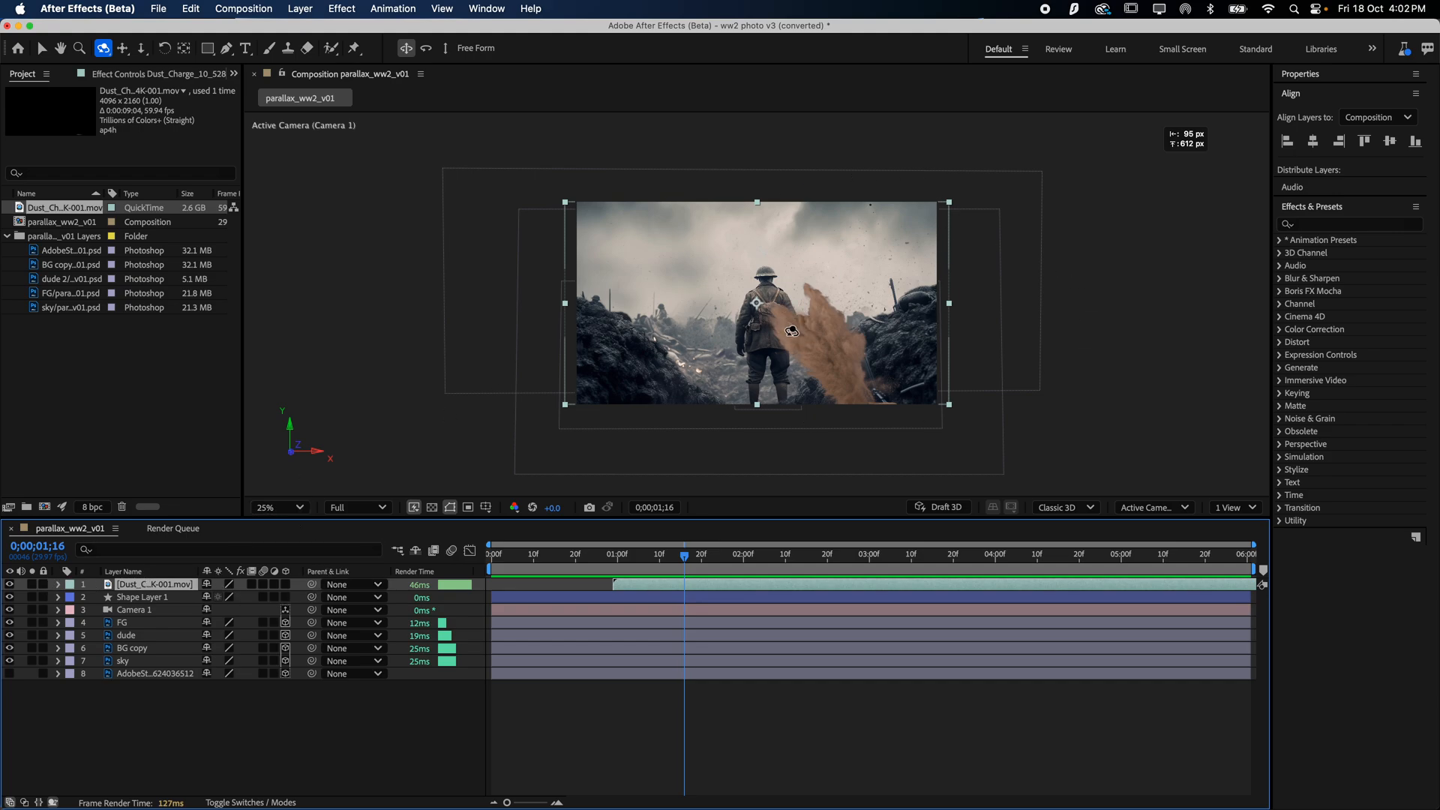
{"action": "key", "text": "z"}
{"action": "scroll", "coordinate": [862, 375], "scroll_direction": "up", "scroll_amount": 6}
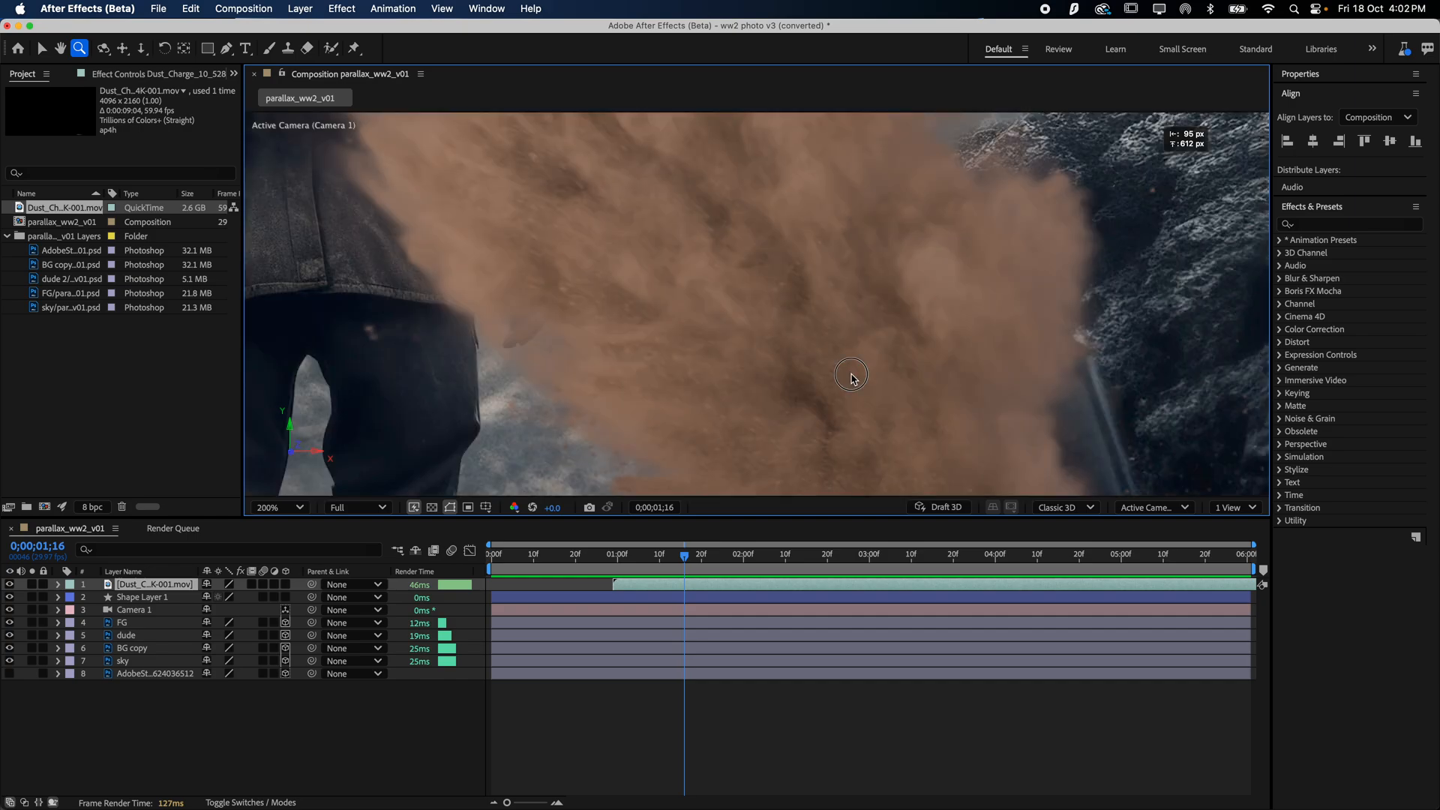
{"action": "scroll", "coordinate": [794, 354], "scroll_direction": "up", "scroll_amount": 3}
{"action": "scroll", "coordinate": [810, 360], "scroll_direction": "down", "scroll_amount": 9}
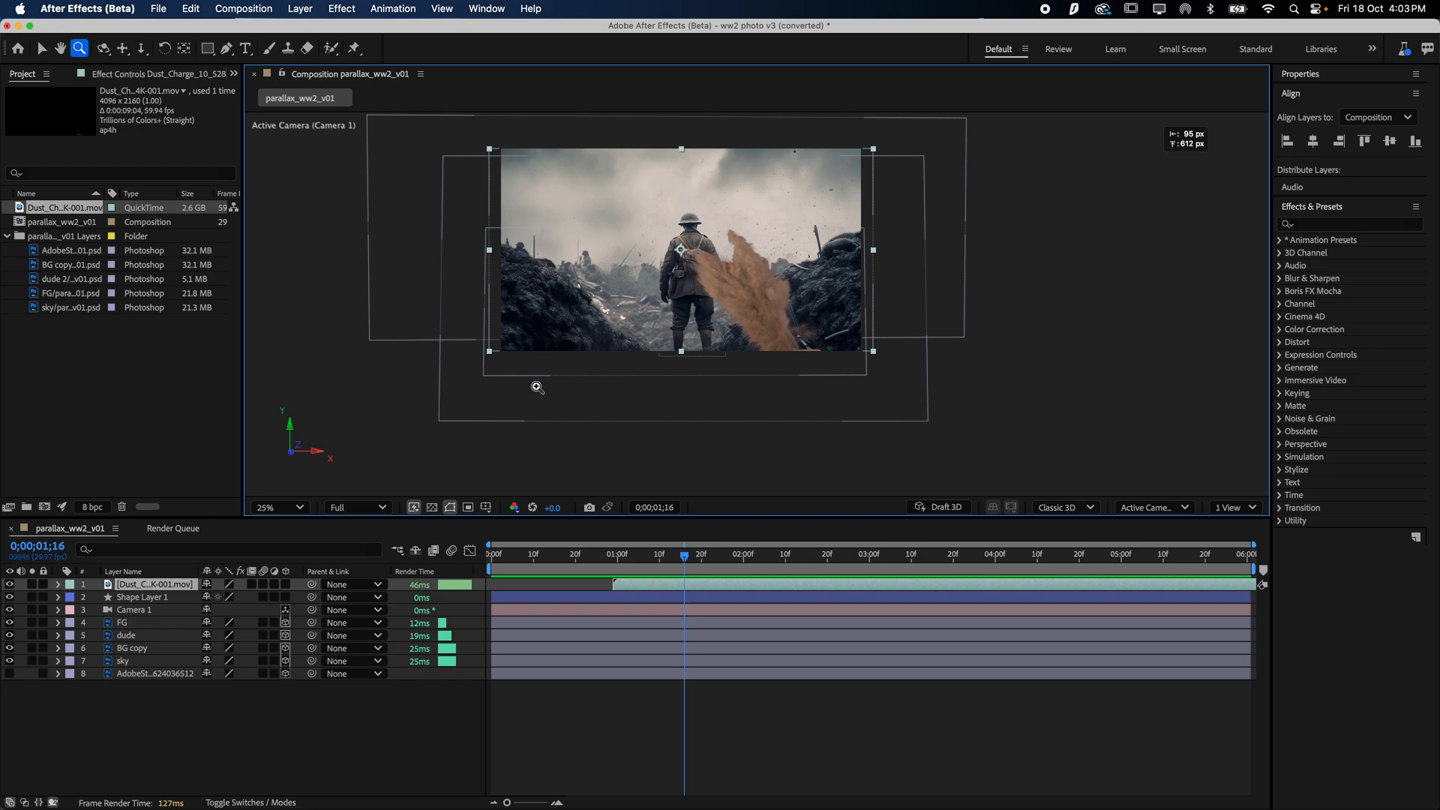
- Hide the dust charge layer and add Blood_Mist_7_0706 copy.mov from the Finder folder above it in the composition
{"action": "left_click", "coordinate": [145, 589]}
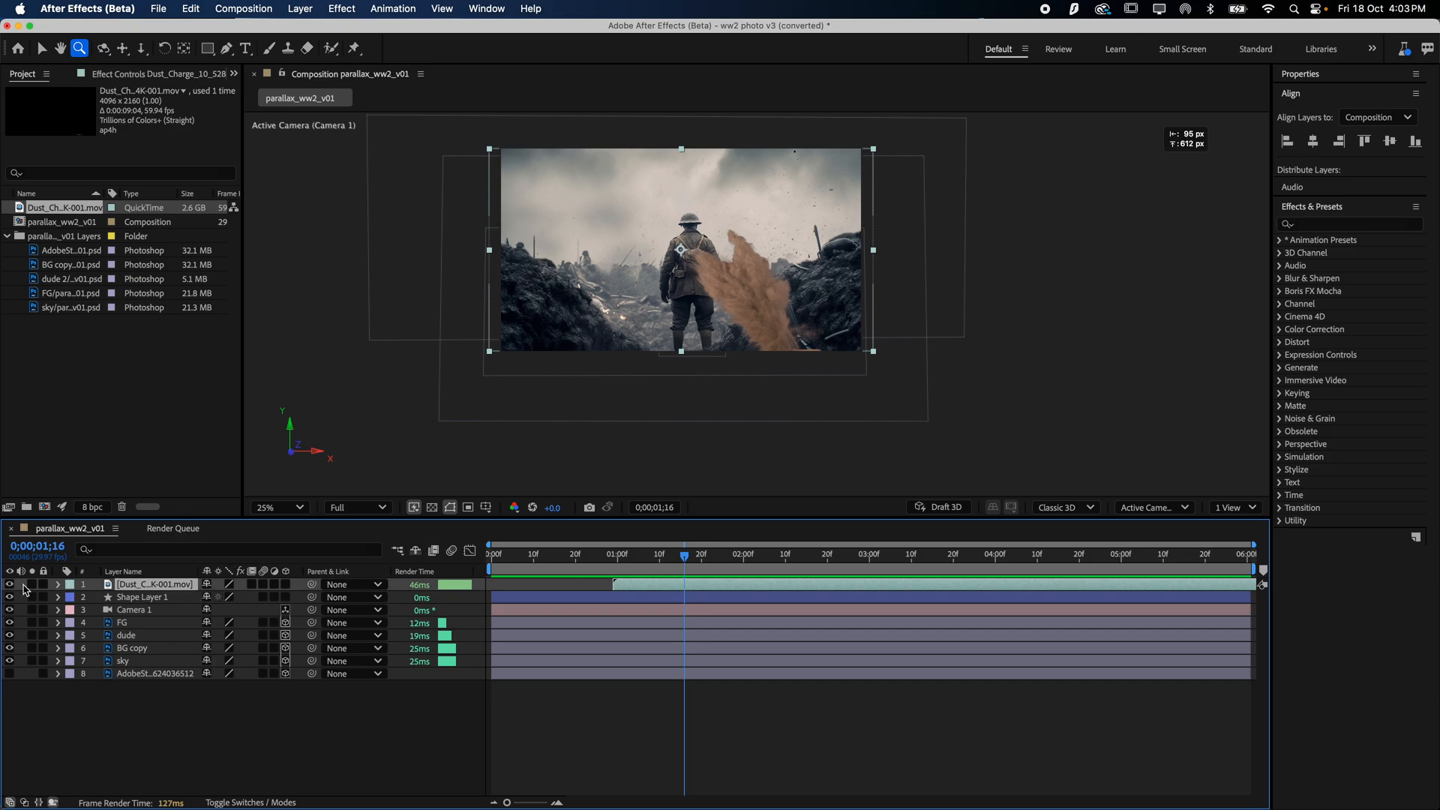
{"action": "left_click", "coordinate": [9, 585]}
{"action": "key", "text": "ctrl+Up"}
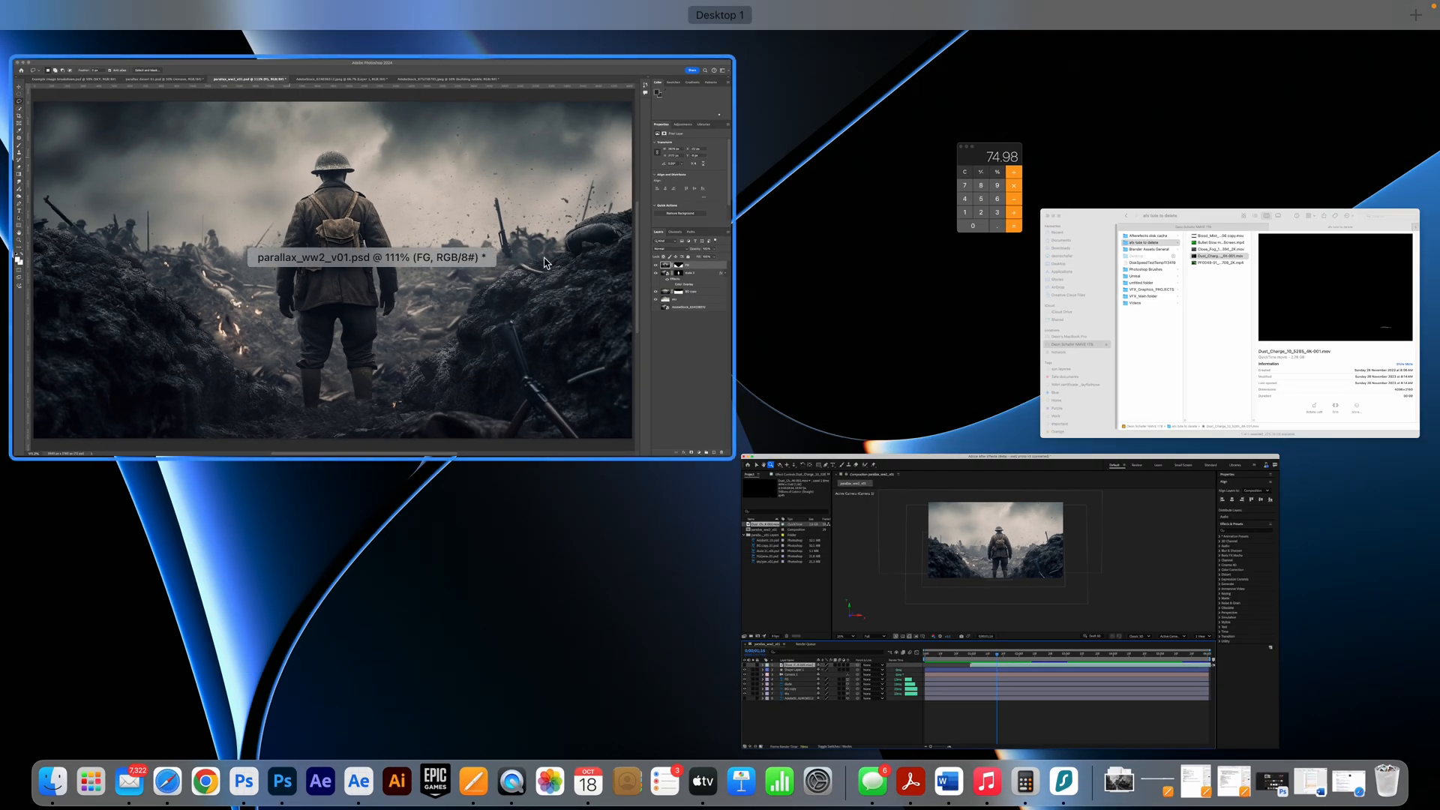
{"action": "left_click", "coordinate": [1270, 312]}
{"action": "key", "text": "Up"}
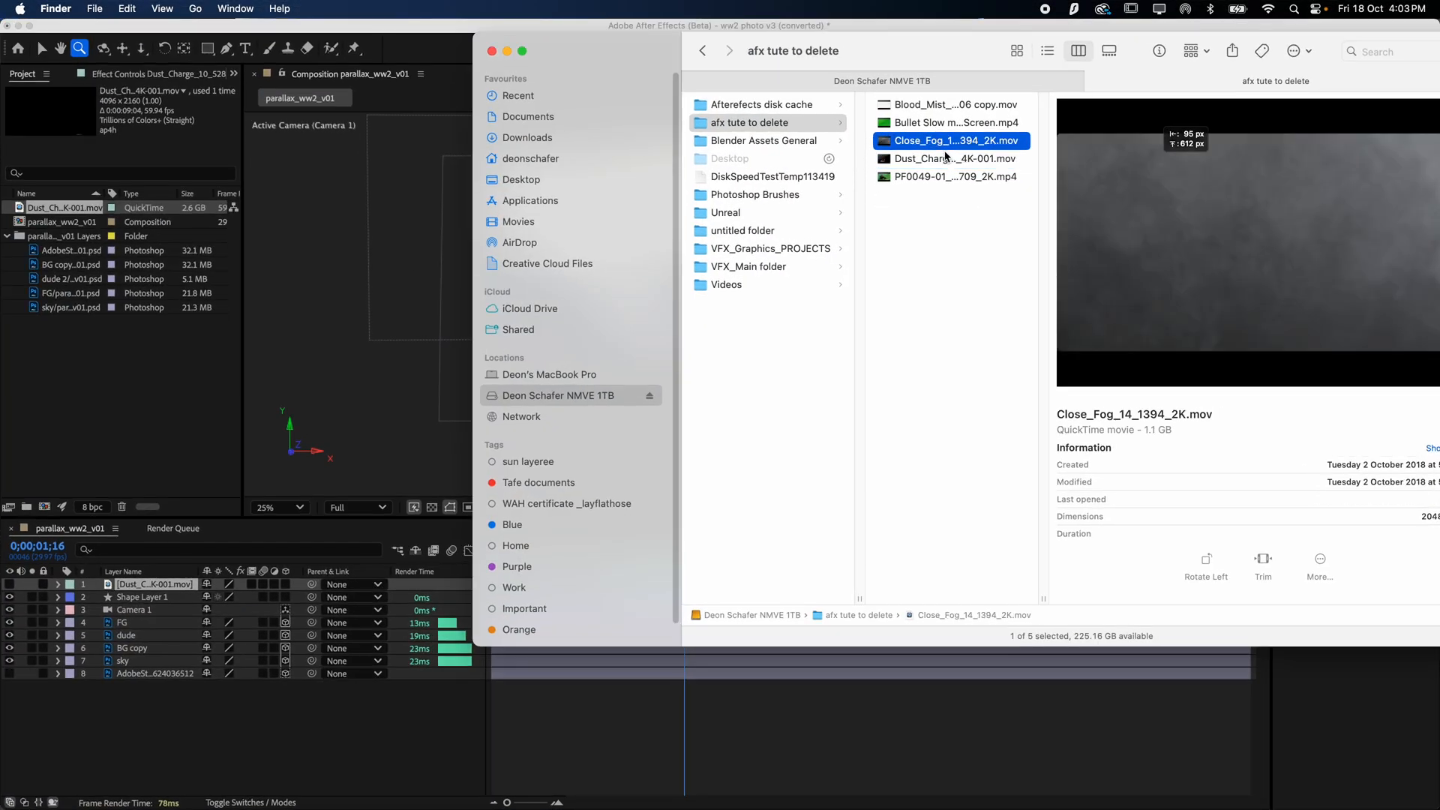
{"action": "left_click", "coordinate": [943, 109]}
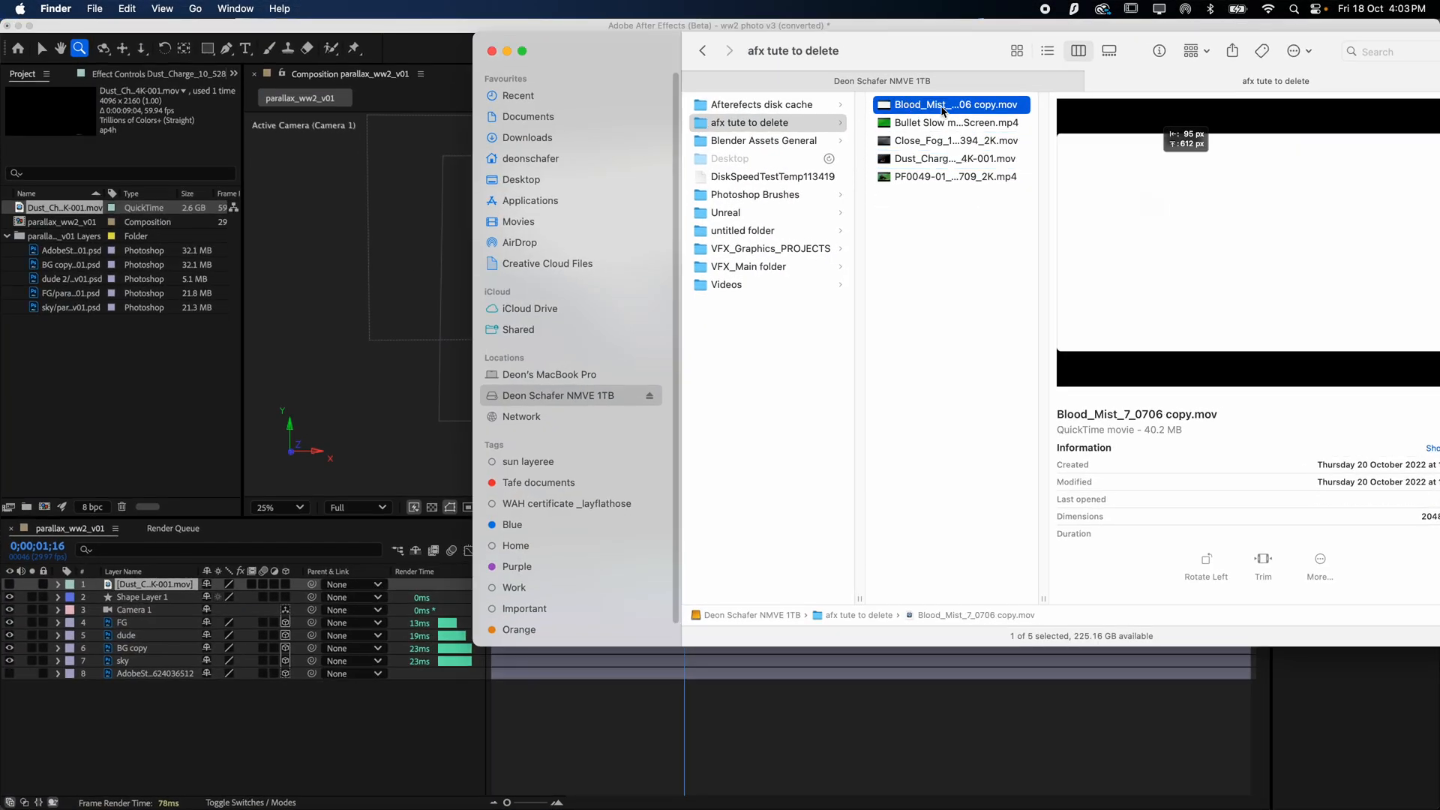
{"action": "left_click_drag", "start_coordinate": [968, 111], "coordinate": [149, 585]}
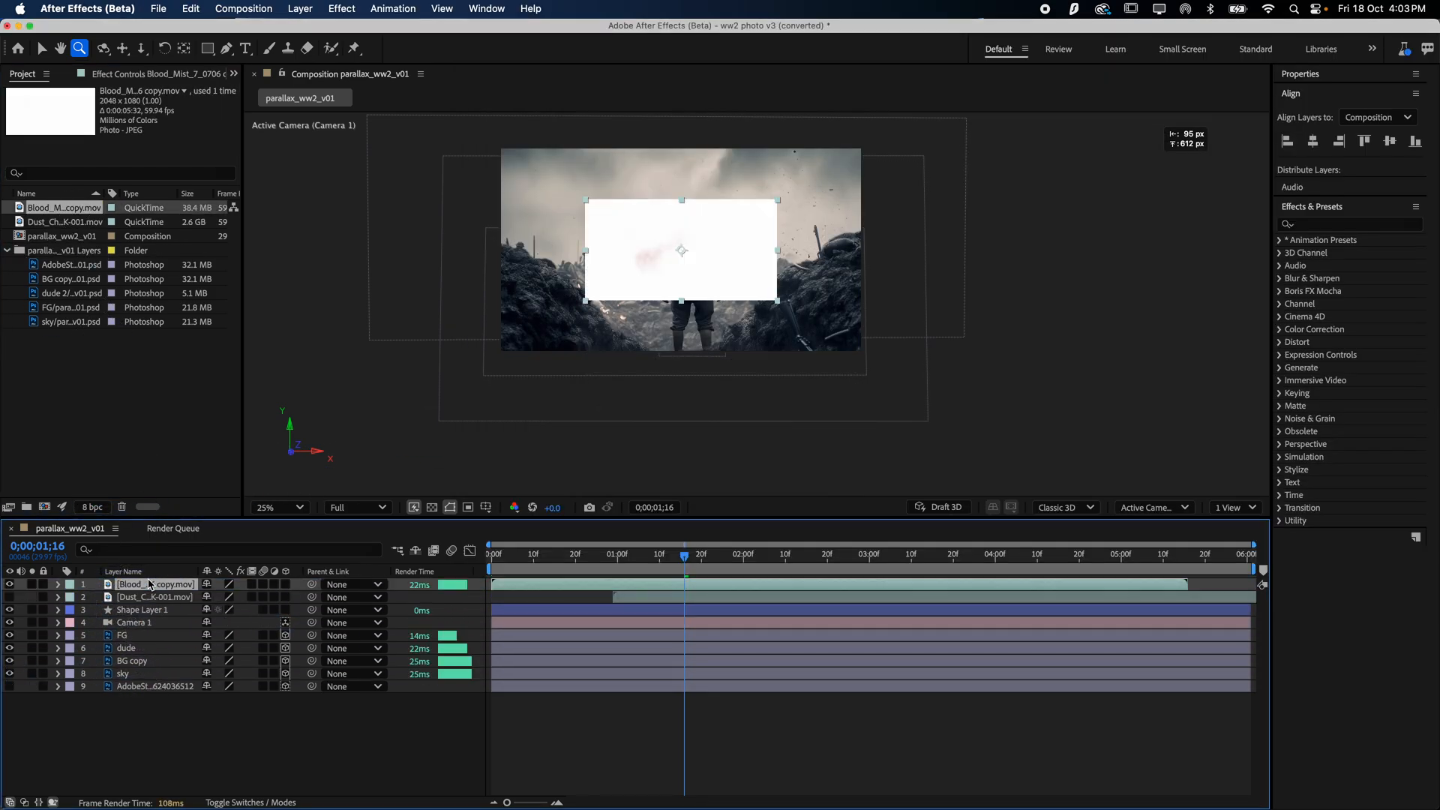
- Enlarge the blood mist layer to cover nearly the whole frame, shifted slightly right, and set the current time to 0;00;00;14
{"action": "key", "text": "v"}
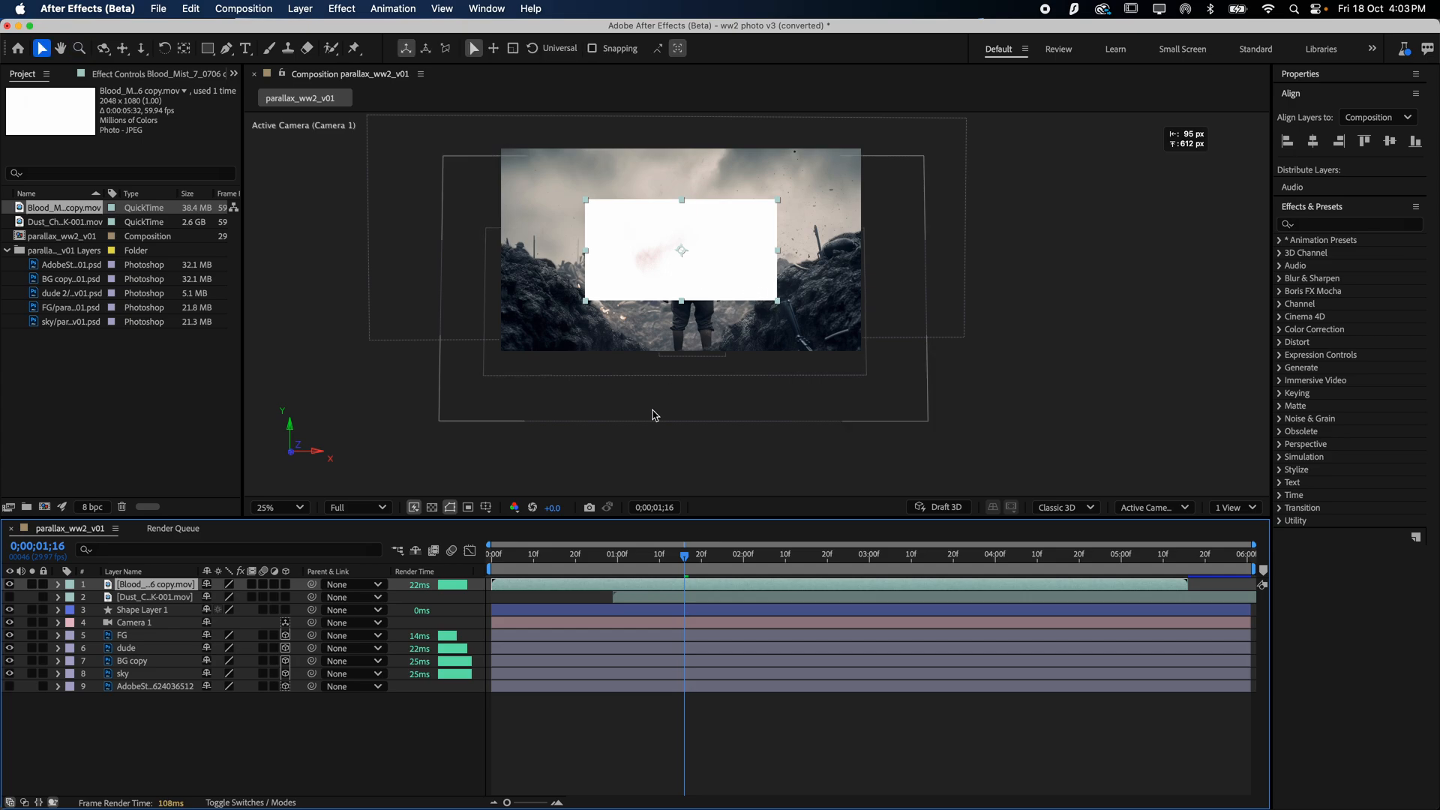
{"action": "key", "text": "period"}
{"action": "left_click_drag", "start_coordinate": [655, 415], "coordinate": [729, 489]}
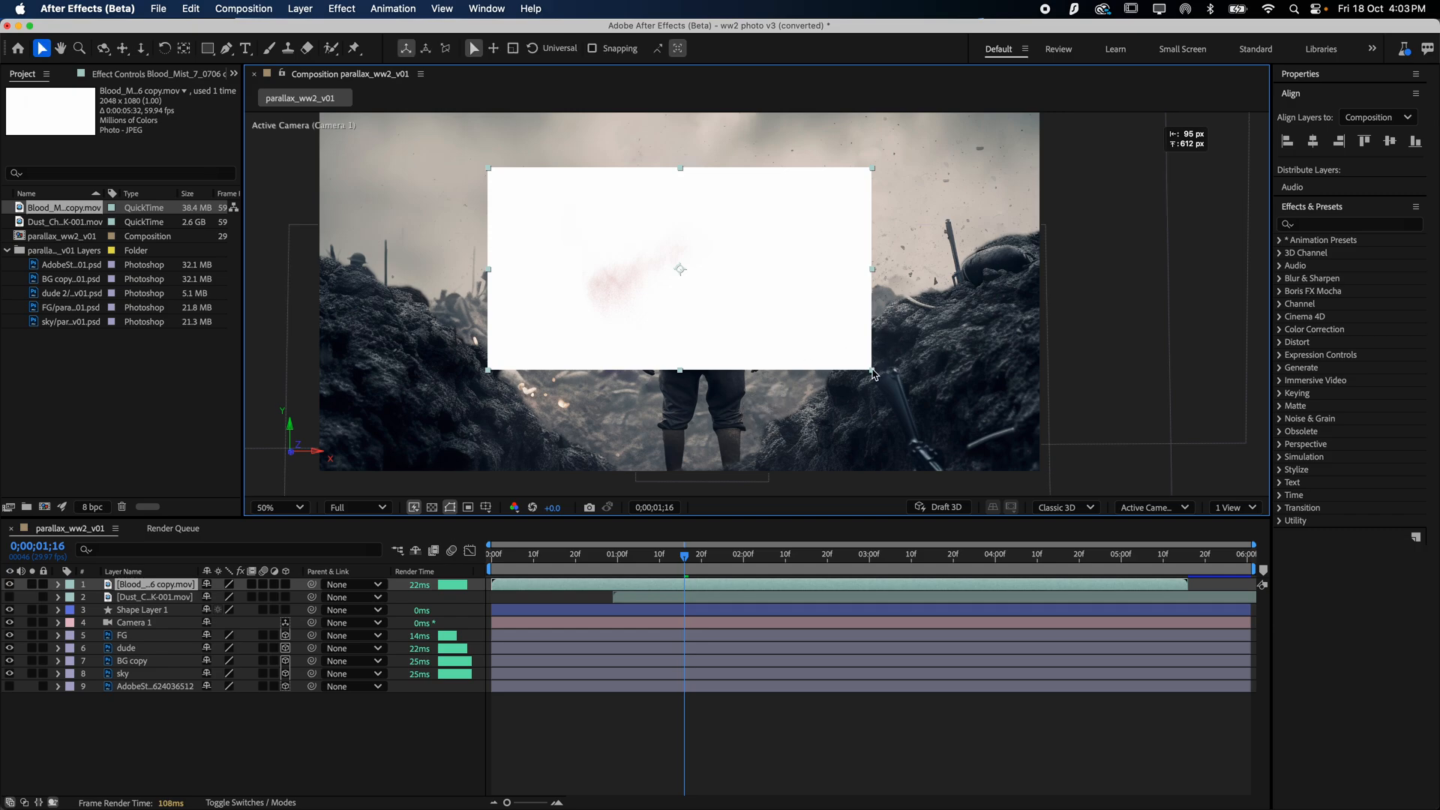
{"action": "left_click_drag", "start_coordinate": [873, 373], "coordinate": [1059, 450]}
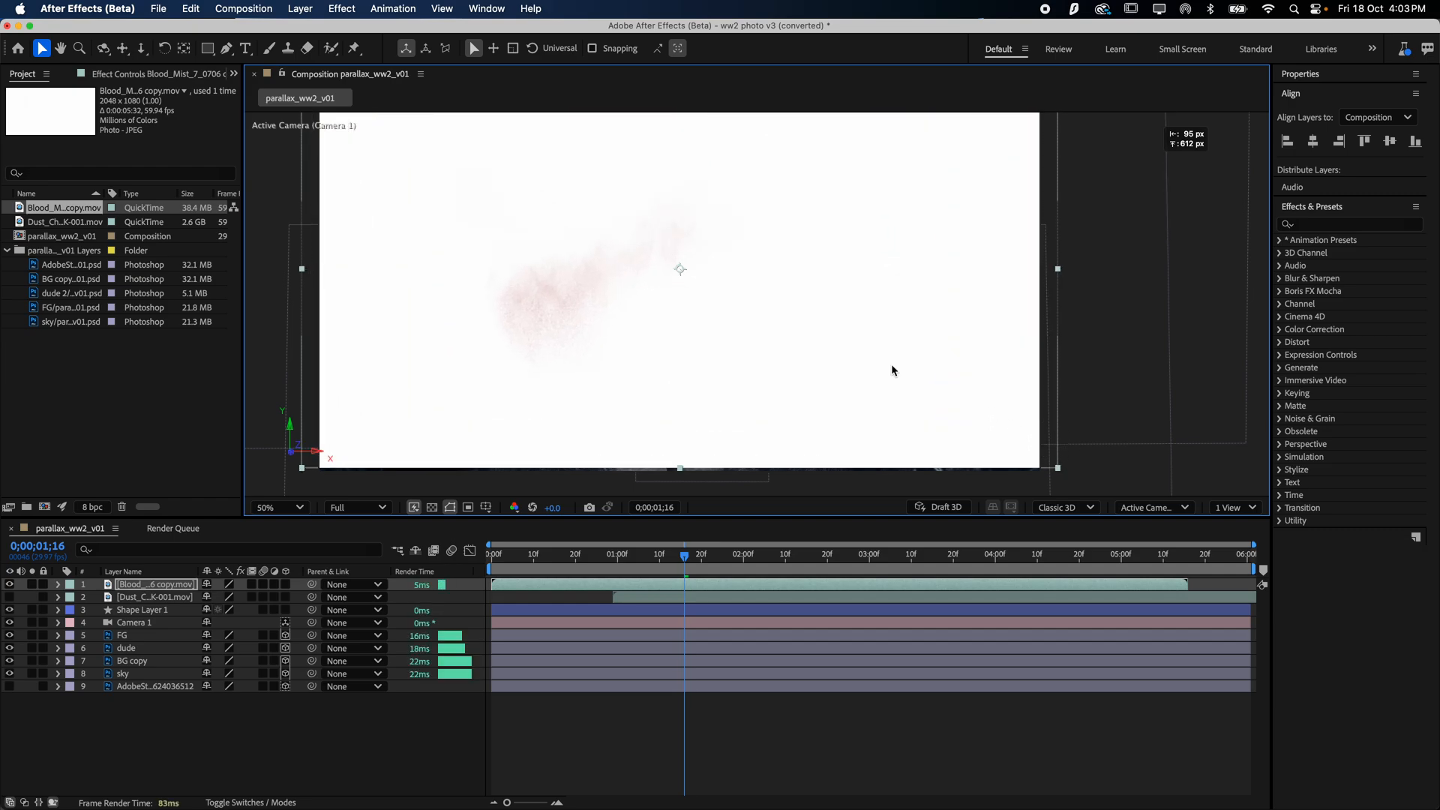
{"action": "mouse_move", "coordinate": [845, 351]}
{"action": "left_mouse_down"}
{"action": "mouse_move", "coordinate": [890, 344]}
{"action": "mouse_move", "coordinate": [869, 350]}
{"action": "left_mouse_up"}
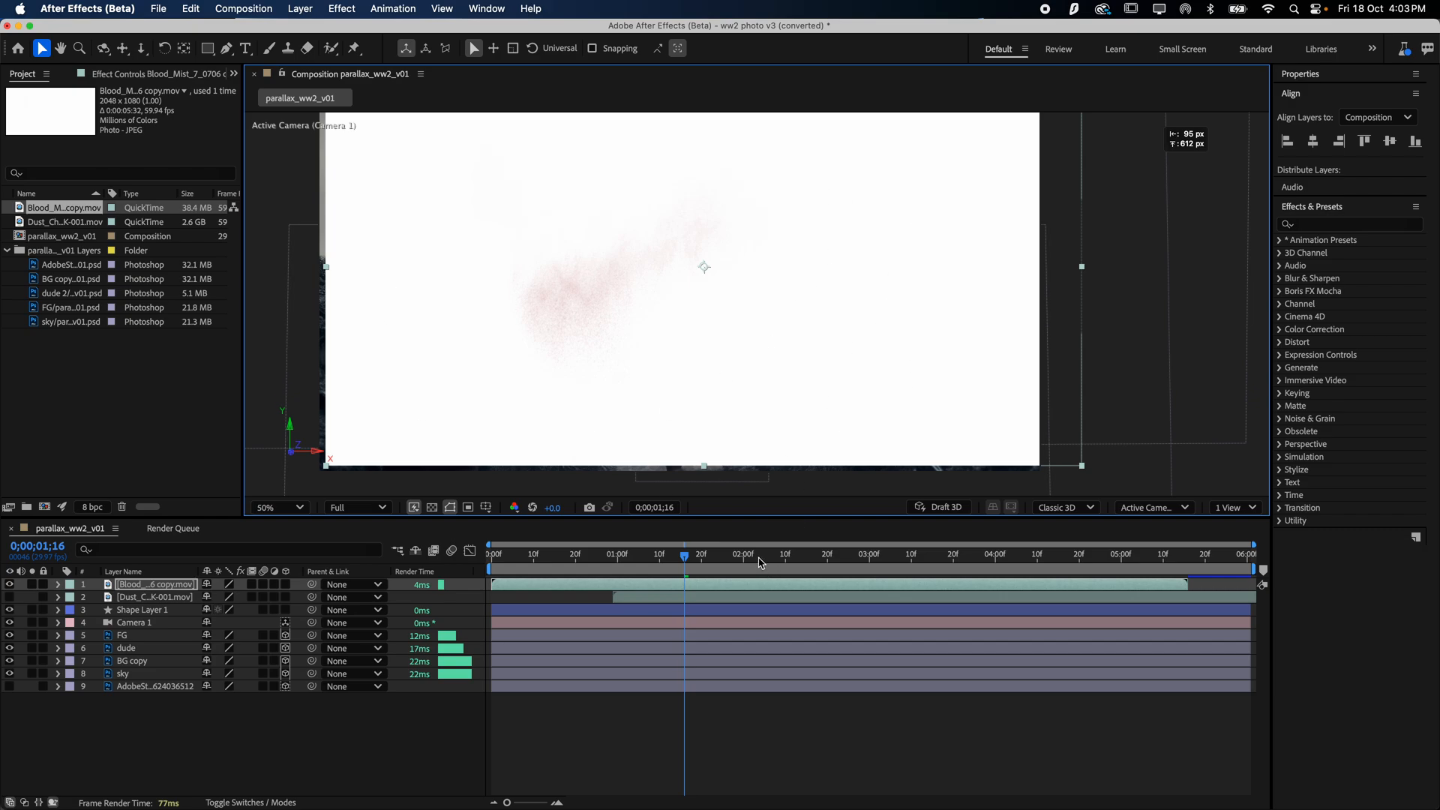
{"action": "left_click_drag", "start_coordinate": [760, 562], "coordinate": [550, 564]}
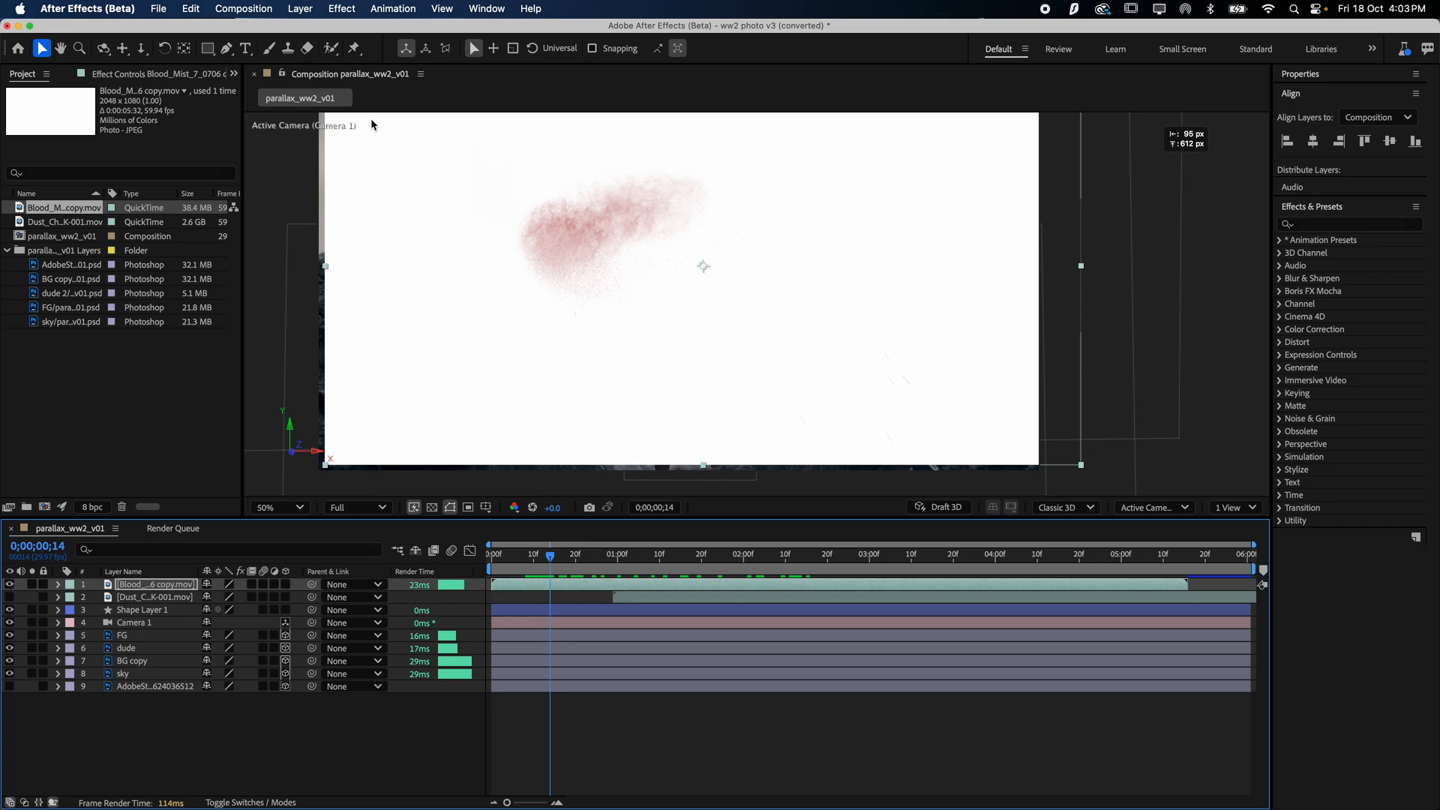
- Apply the Linear Color Key effect to the blood mist layer and sample its white background as the key color
{"action": "left_click", "coordinate": [353, 9]}
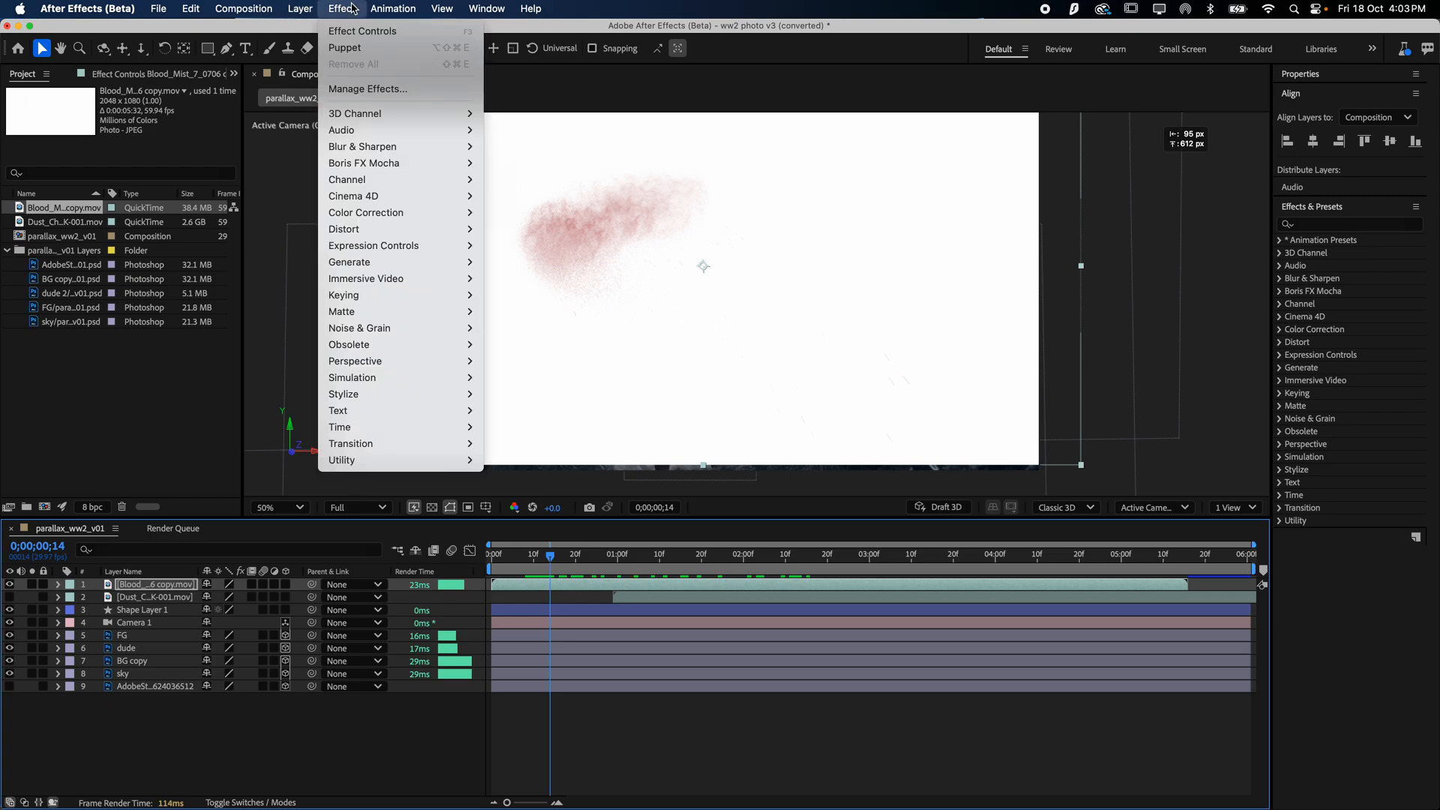
{"action": "mouse_move", "coordinate": [360, 300]}
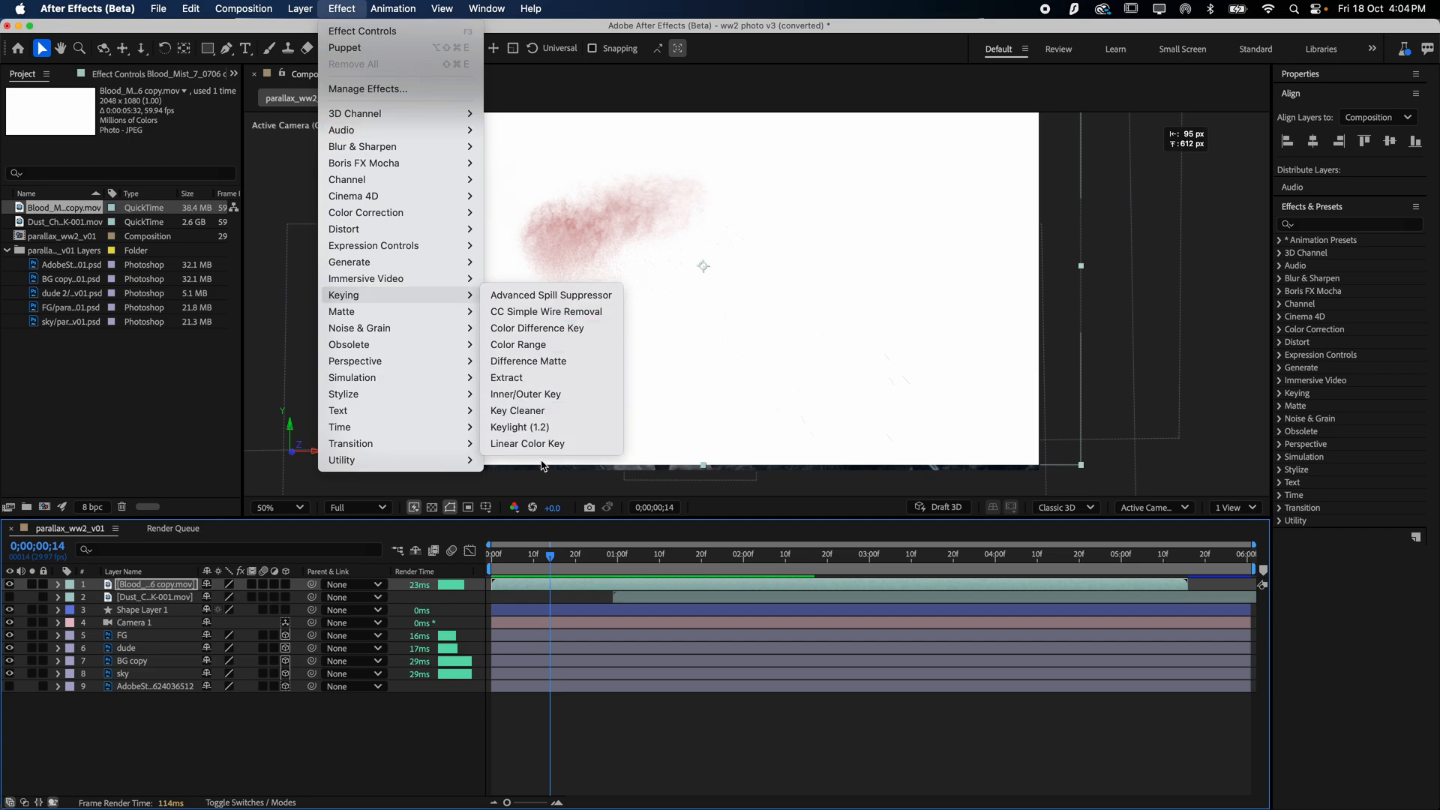
{"action": "left_click", "coordinate": [517, 444]}
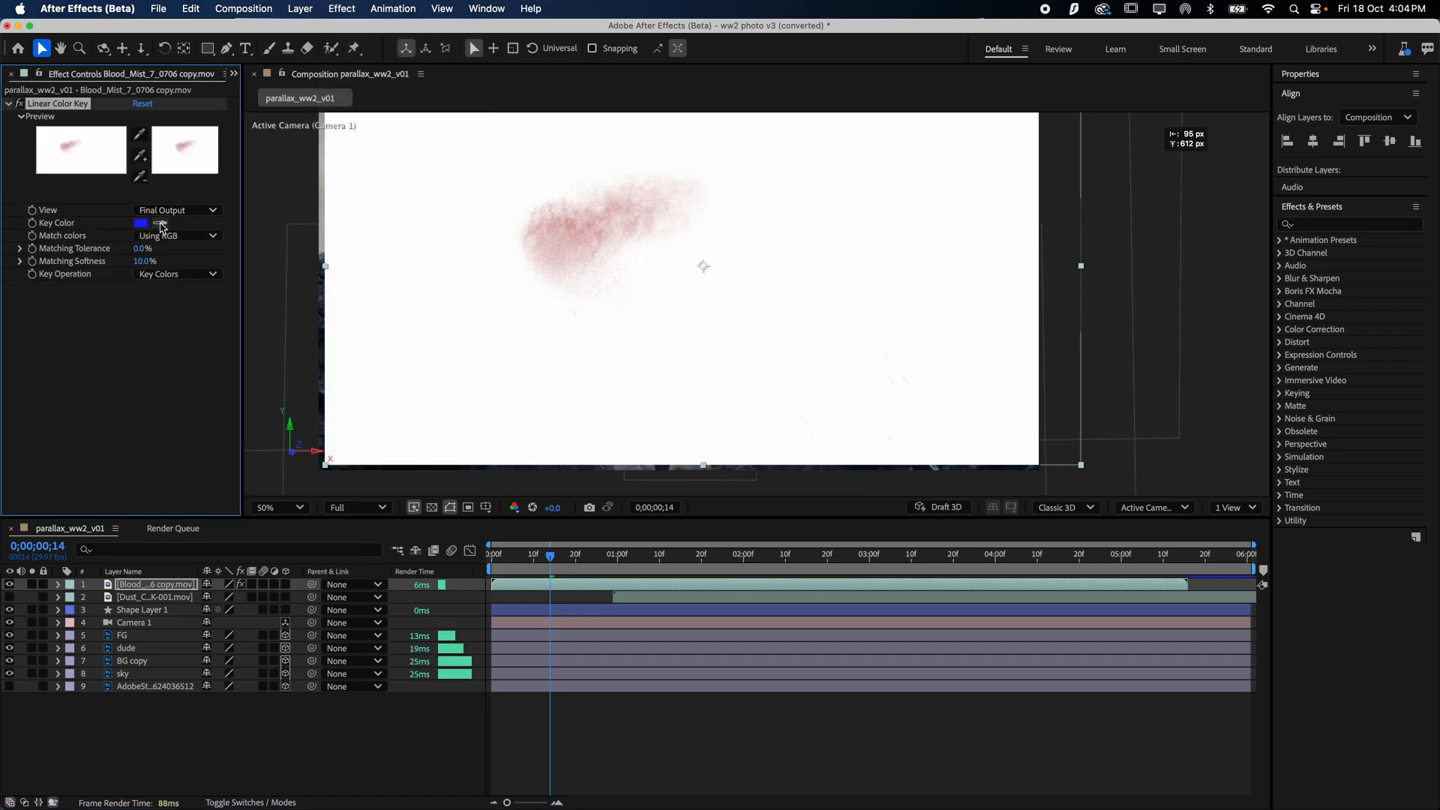
{"action": "left_click", "coordinate": [161, 223]}
{"action": "left_click", "coordinate": [441, 223]}
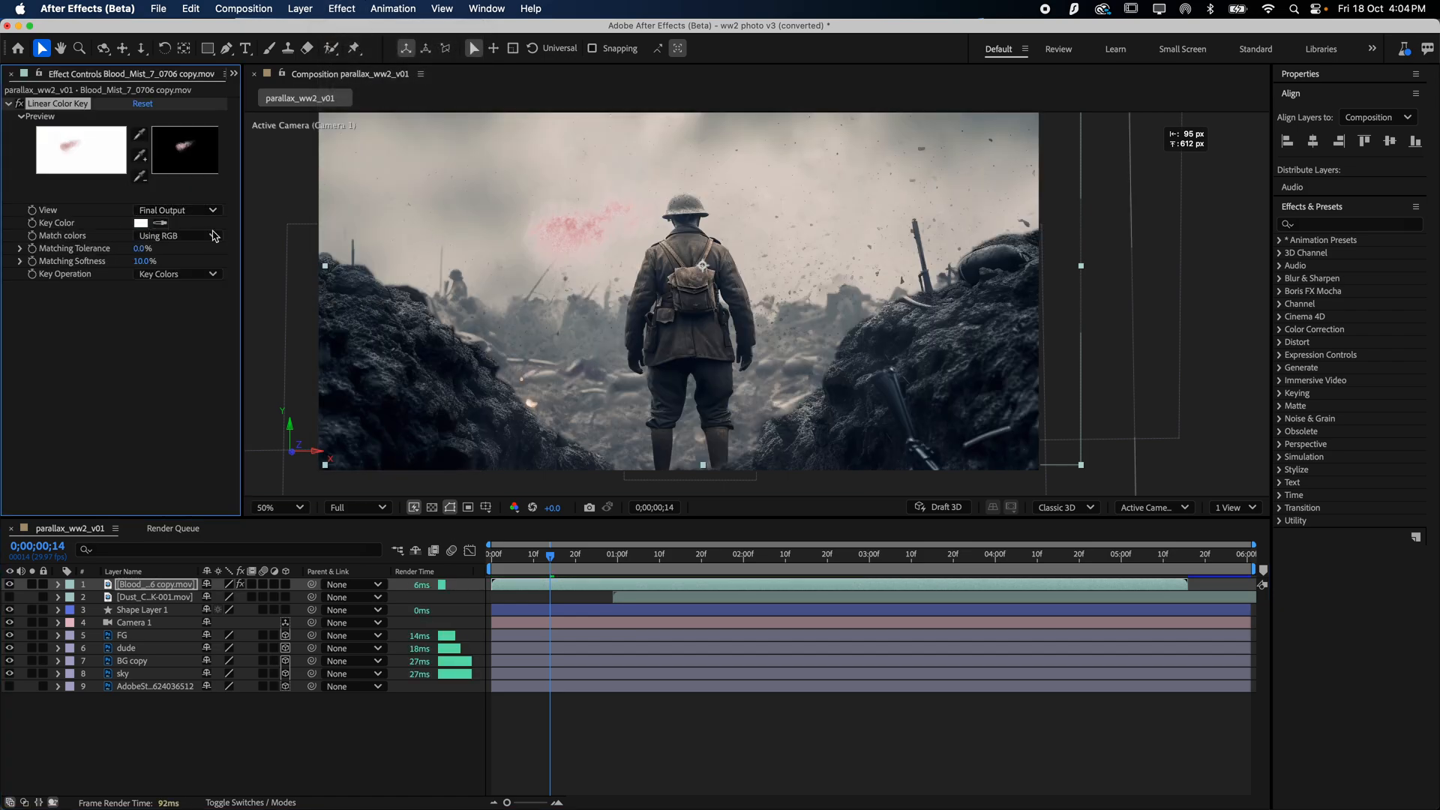
- Try a Matching Tolerance of 21% and a Matching Softness of 84%, and delete Linear Color Key from the blood mist layer
{"action": "mouse_move", "coordinate": [140, 249]}
{"action": "left_mouse_down"}
{"action": "mouse_move", "coordinate": [201, 254]}
{"action": "mouse_move", "coordinate": [83, 268]}
{"action": "mouse_move", "coordinate": [132, 267]}
{"action": "left_mouse_up"}
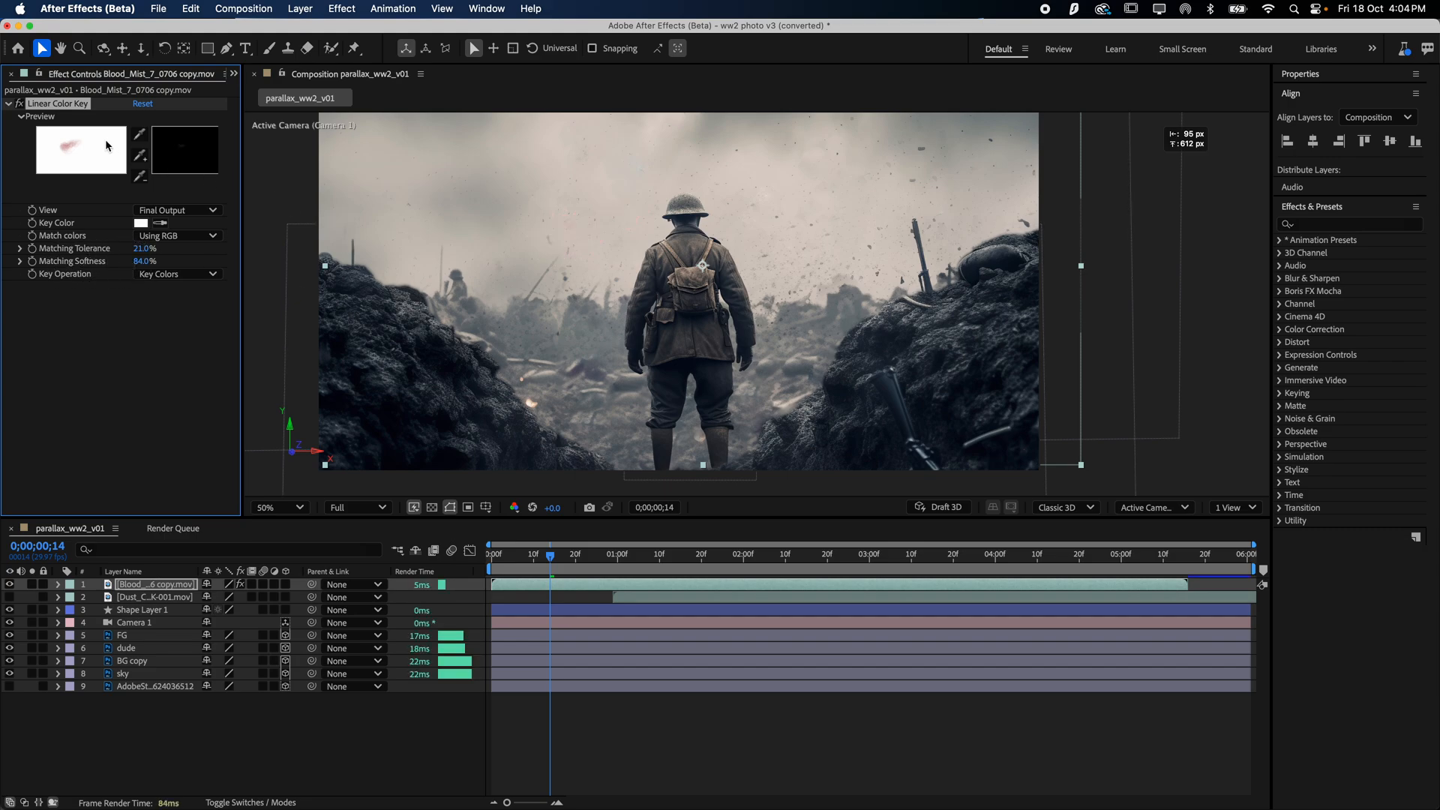
{"action": "left_click", "coordinate": [20, 105]}
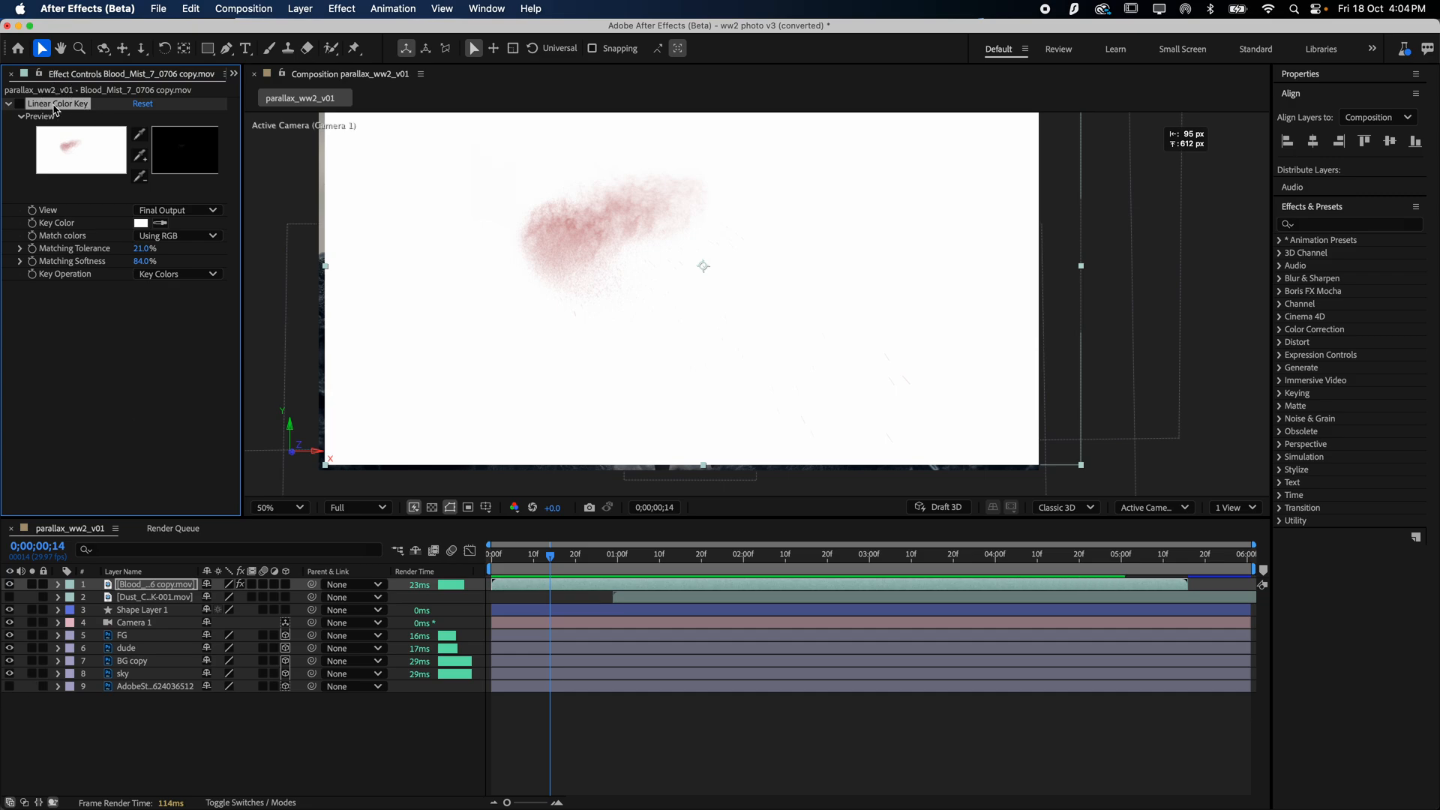
{"action": "key", "text": "Delete"}
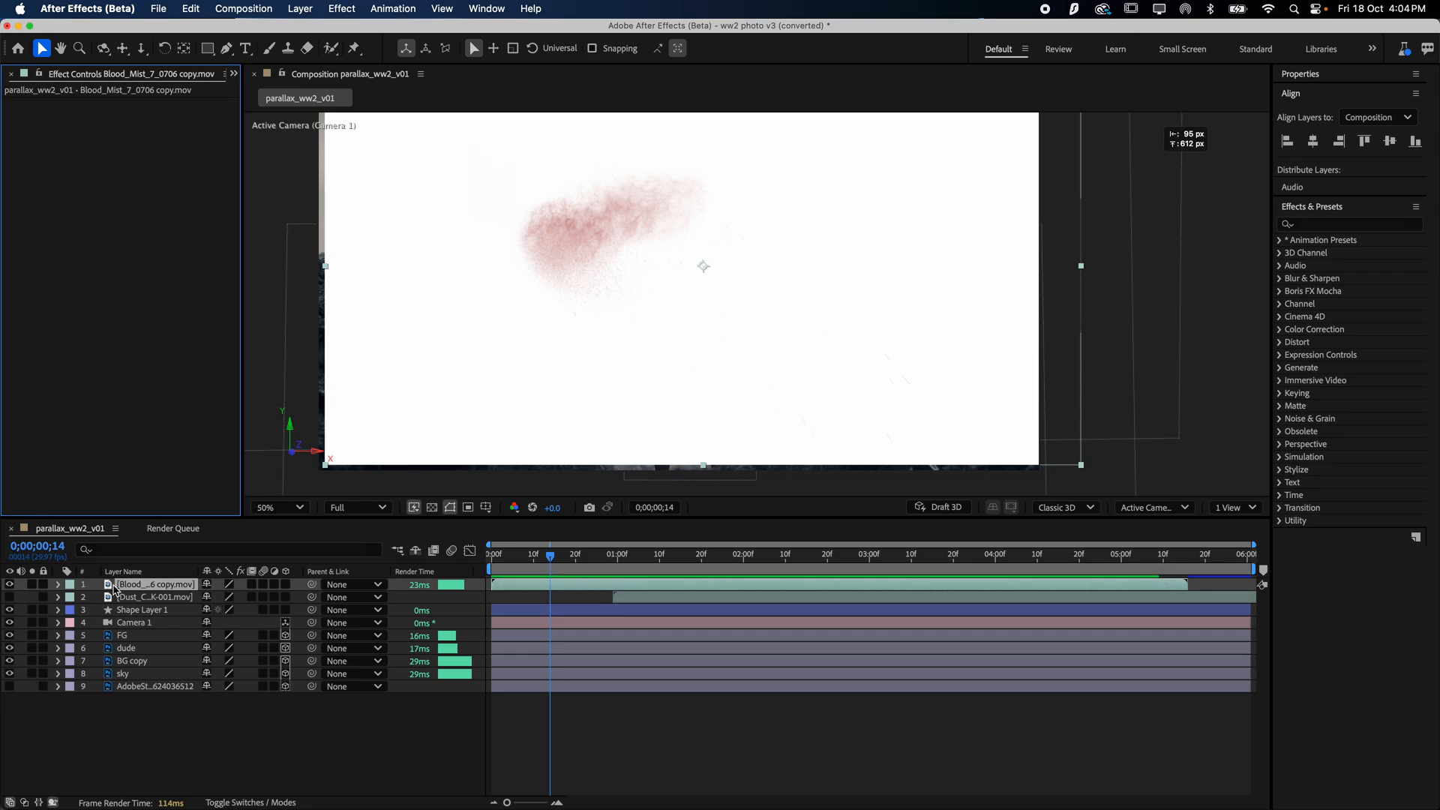
- Show the blending mode options for the layers and set the blood mist layer's mode to Multiply
{"action": "left_click", "coordinate": [159, 587]}
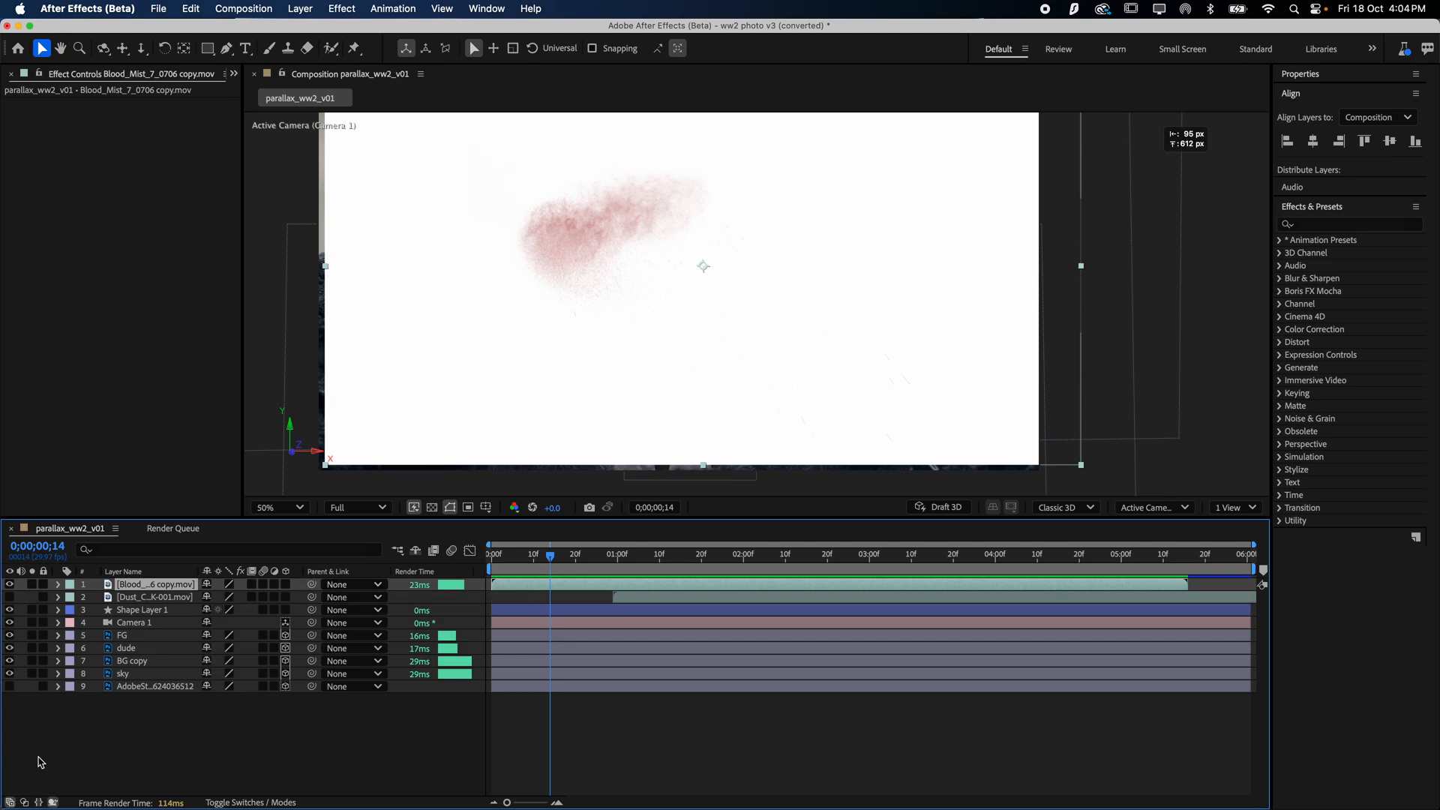
{"action": "left_click", "coordinate": [28, 803]}
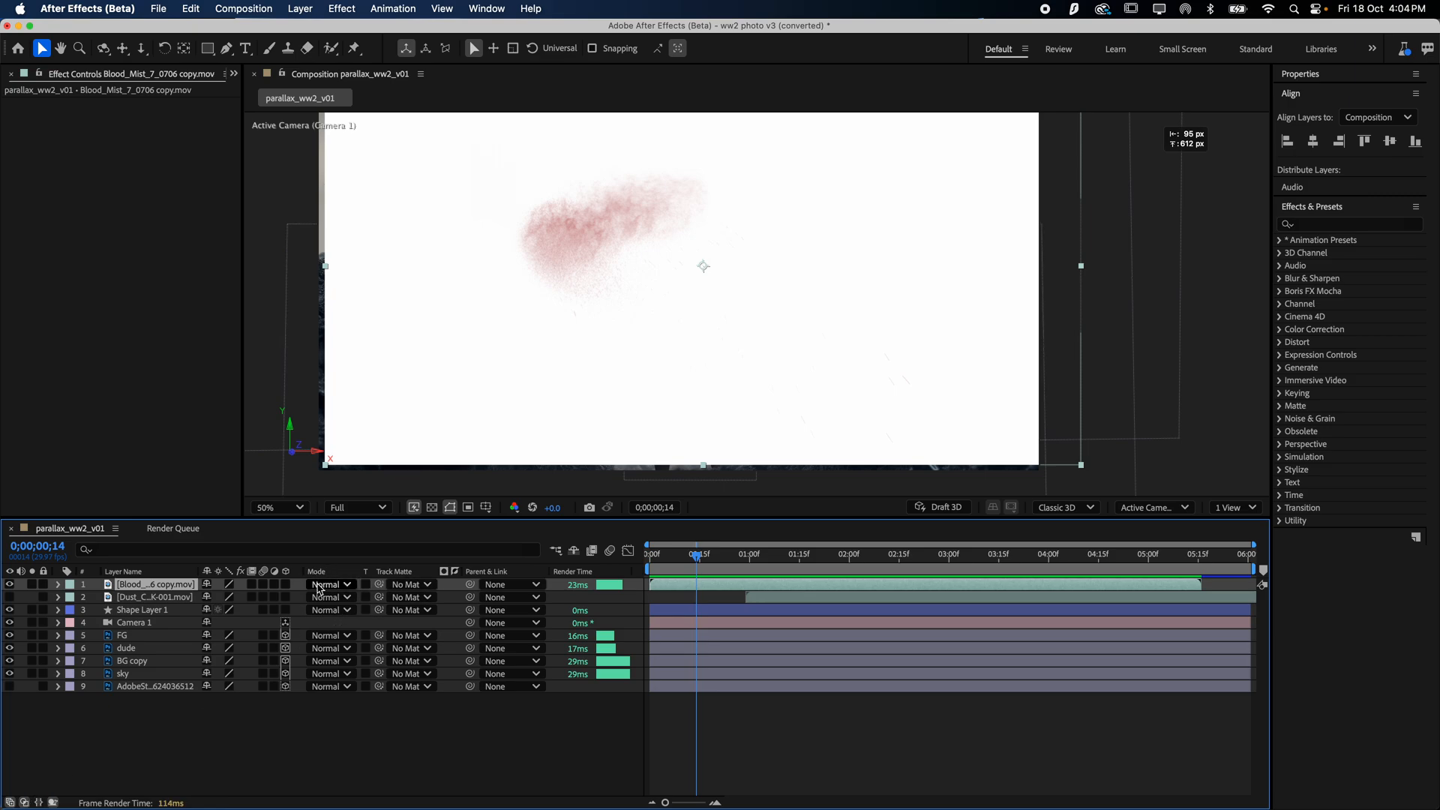
{"action": "left_click", "coordinate": [324, 585]}
{"action": "left_click", "coordinate": [327, 198]}
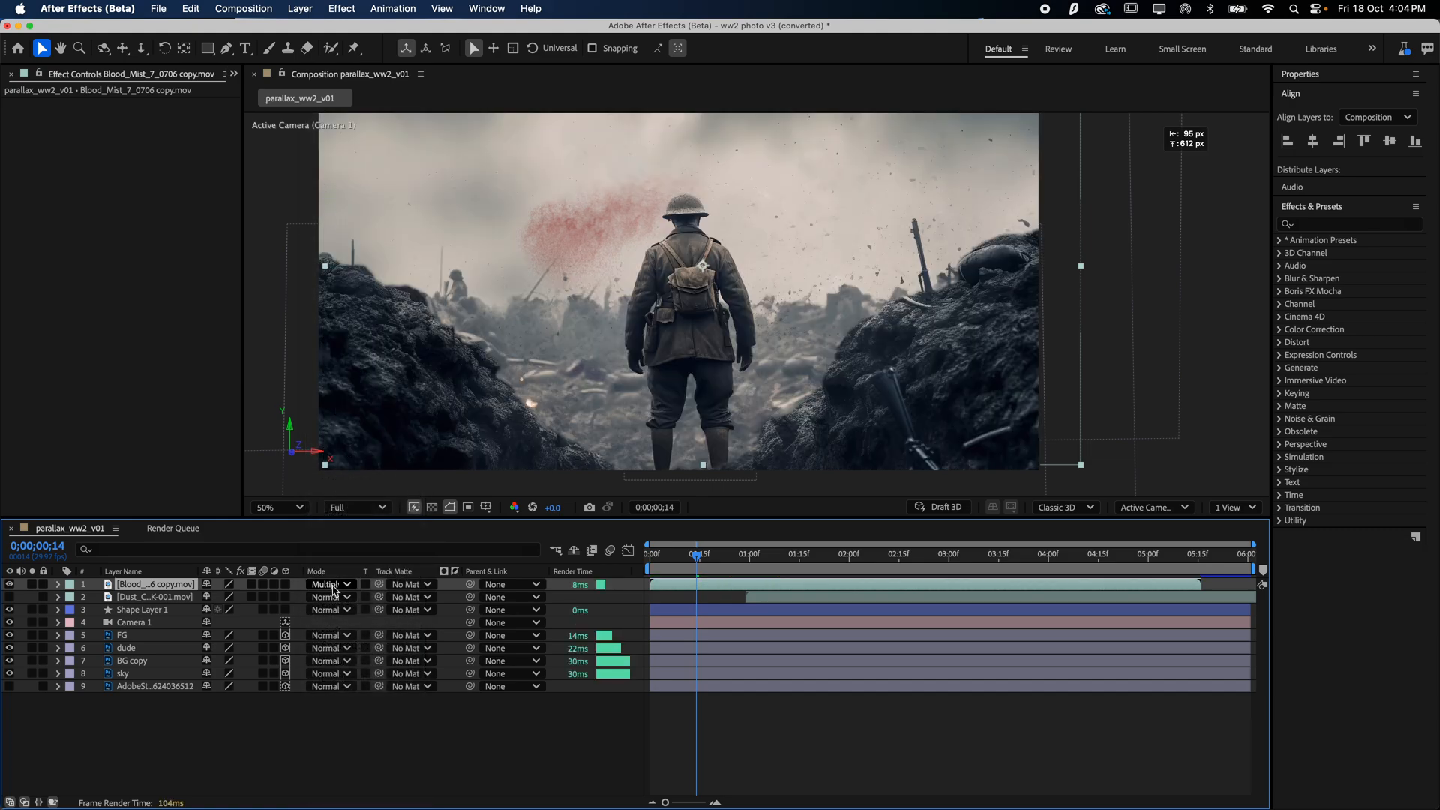
{"action": "left_click", "coordinate": [321, 600]}
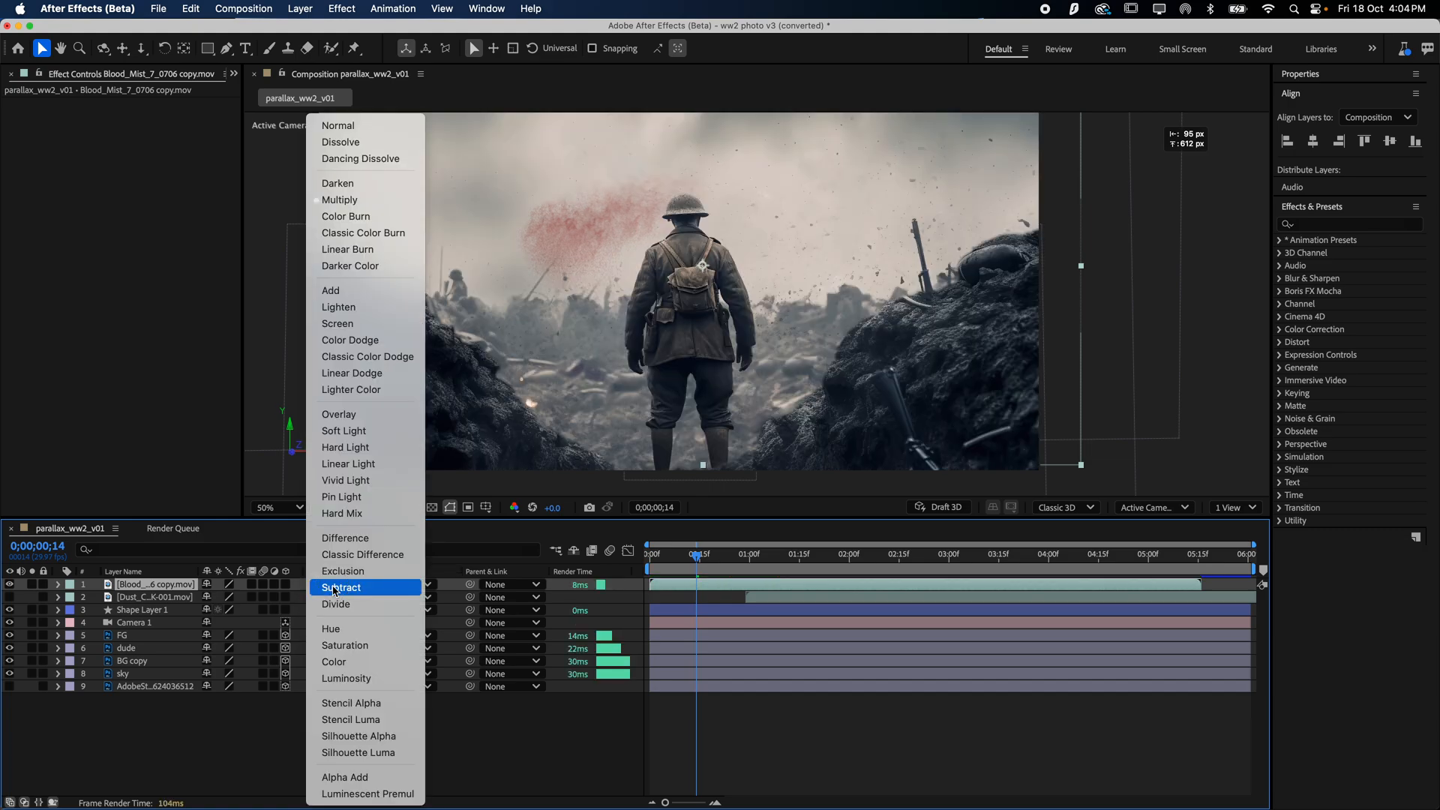
{"action": "left_click", "coordinate": [339, 202]}
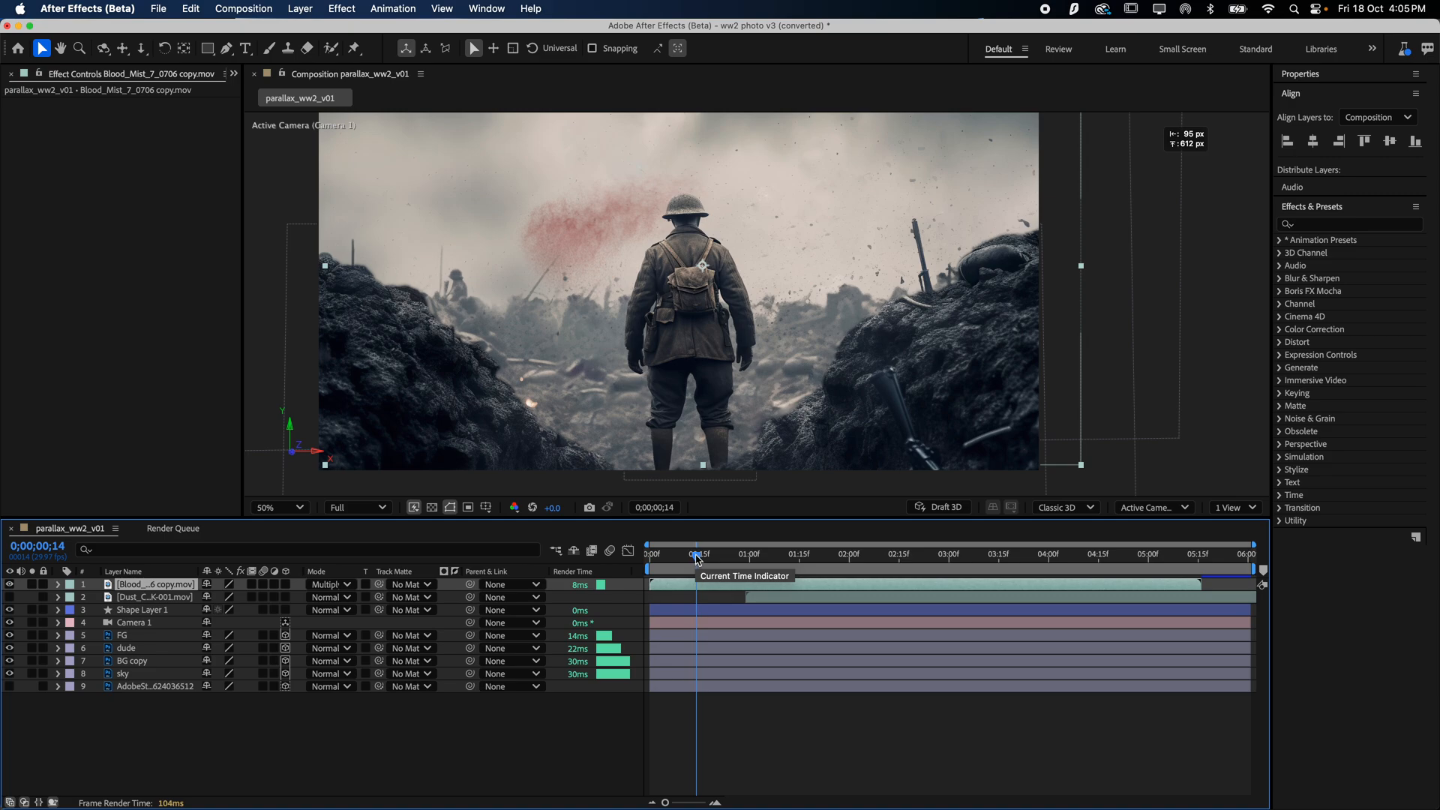
- Set the current time to 0;00;00;07, apply the Levels effect to the blood mist layer, and widen the effect settings area
{"action": "mouse_move", "coordinate": [697, 558]}
{"action": "left_mouse_down"}
{"action": "mouse_move", "coordinate": [746, 559]}
{"action": "mouse_move", "coordinate": [650, 559]}
{"action": "mouse_move", "coordinate": [696, 555]}
{"action": "mouse_move", "coordinate": [673, 552]}
{"action": "left_mouse_up"}
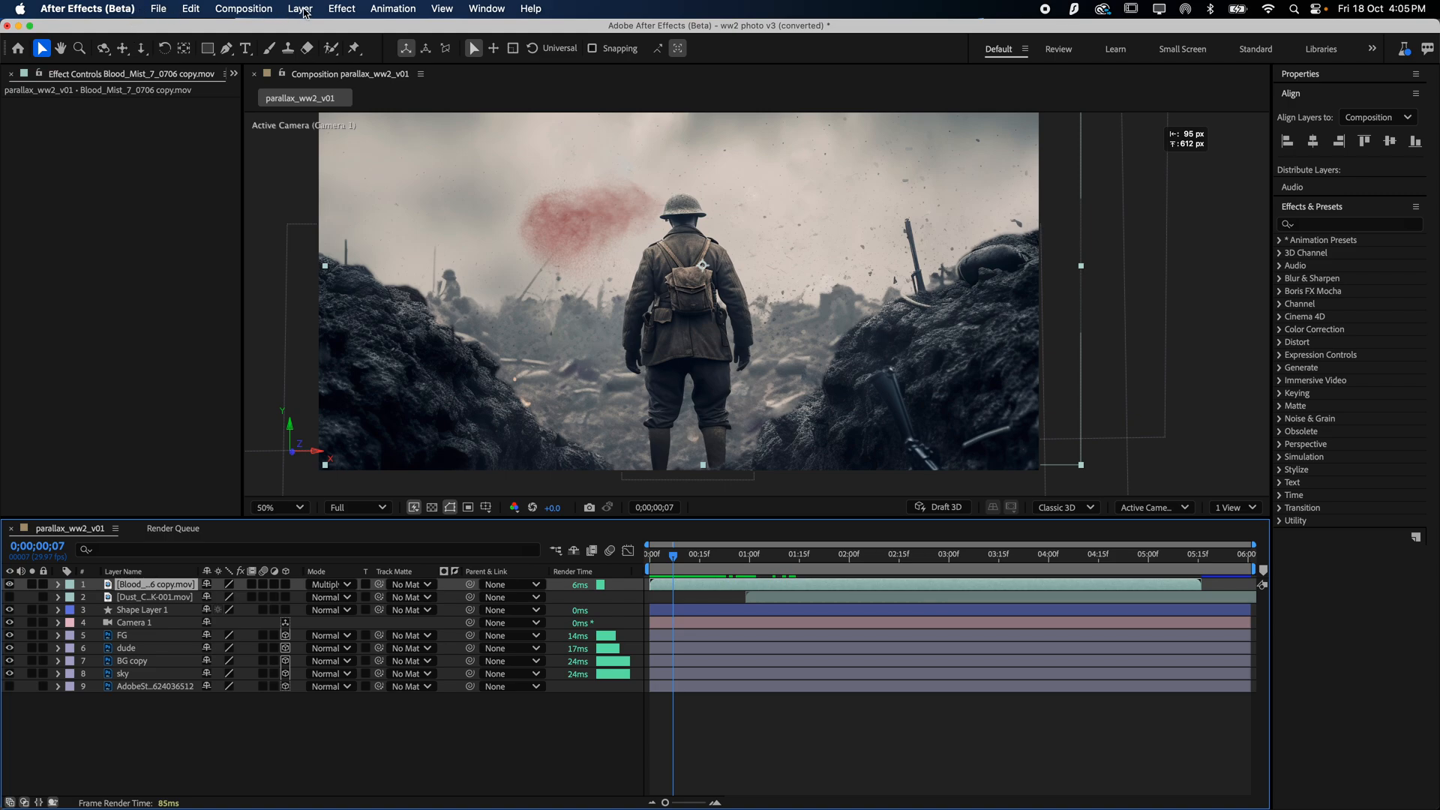
{"action": "left_click", "coordinate": [1350, 224]}
{"action": "type", "text": "l"}
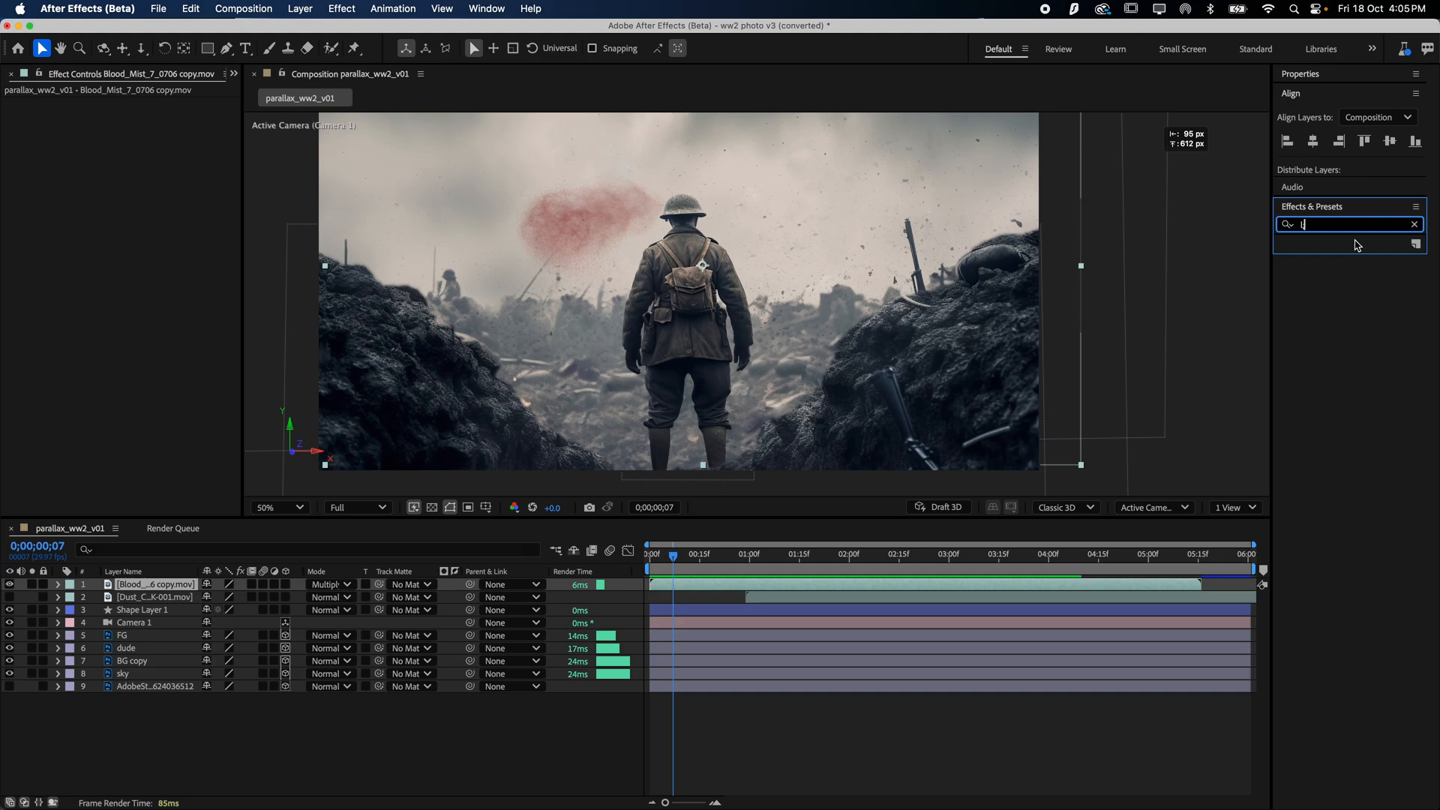
{"action": "key", "text": "BackSpace"}
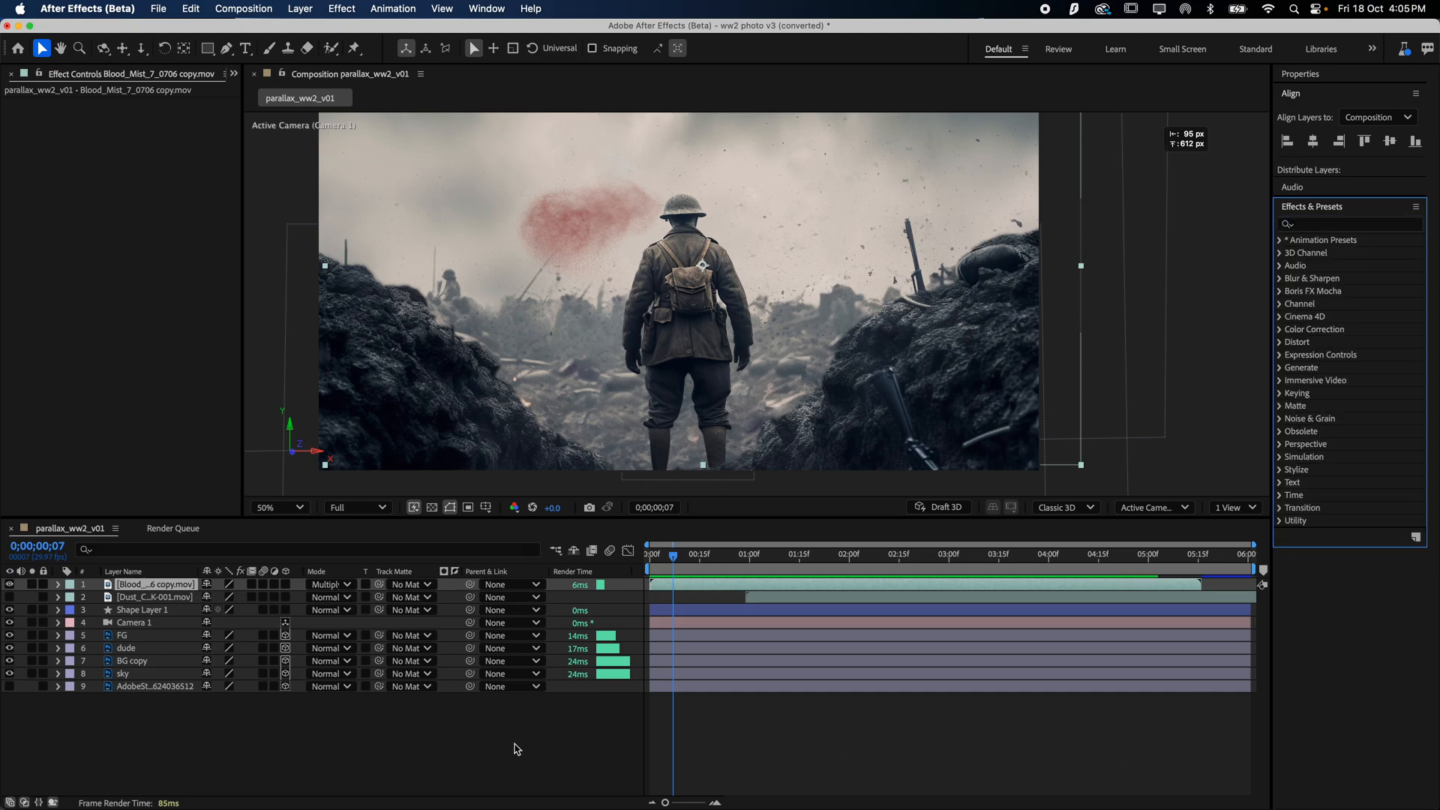
{"action": "left_click", "coordinate": [411, 674]}
{"action": "left_click", "coordinate": [158, 608]}
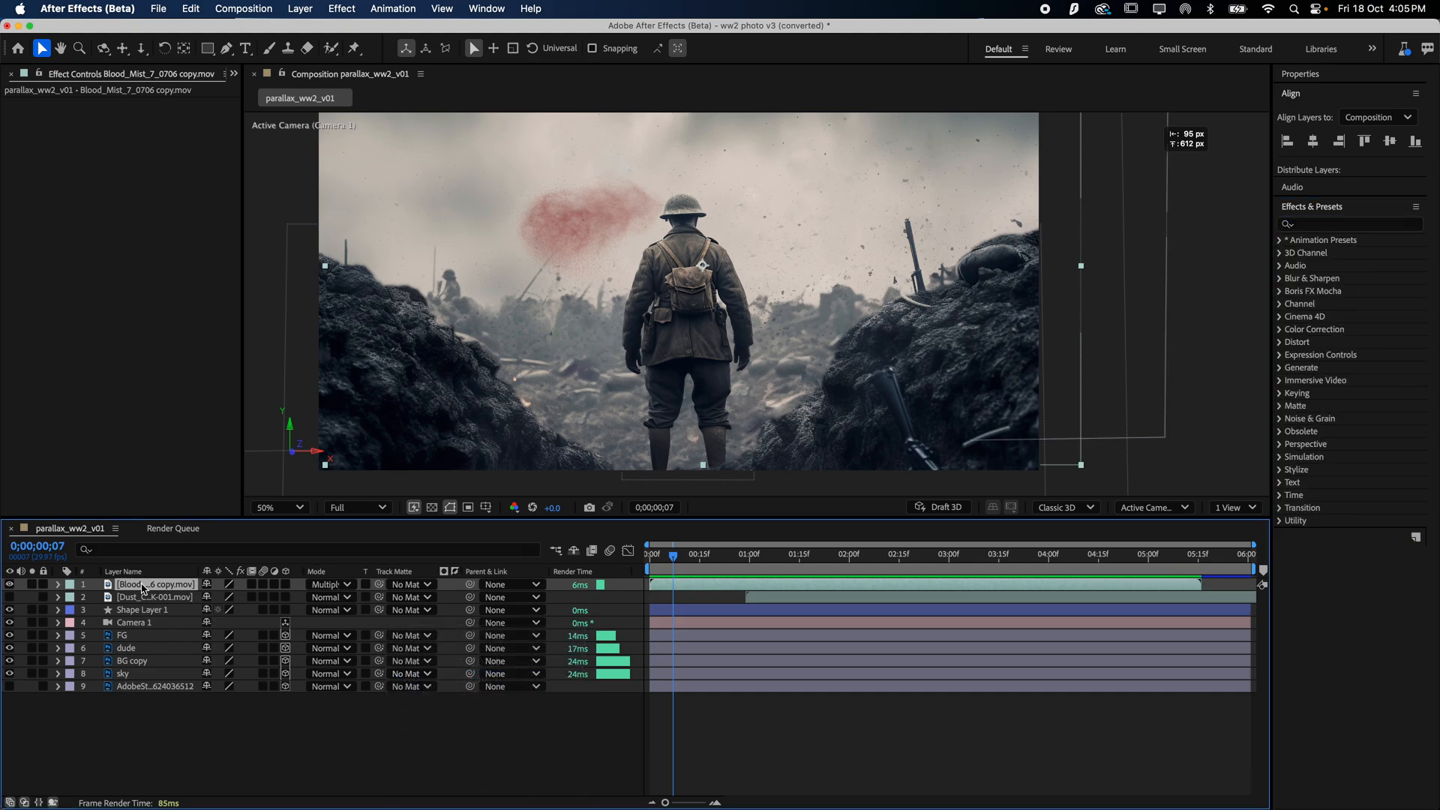
{"action": "left_click", "coordinate": [301, 8]}
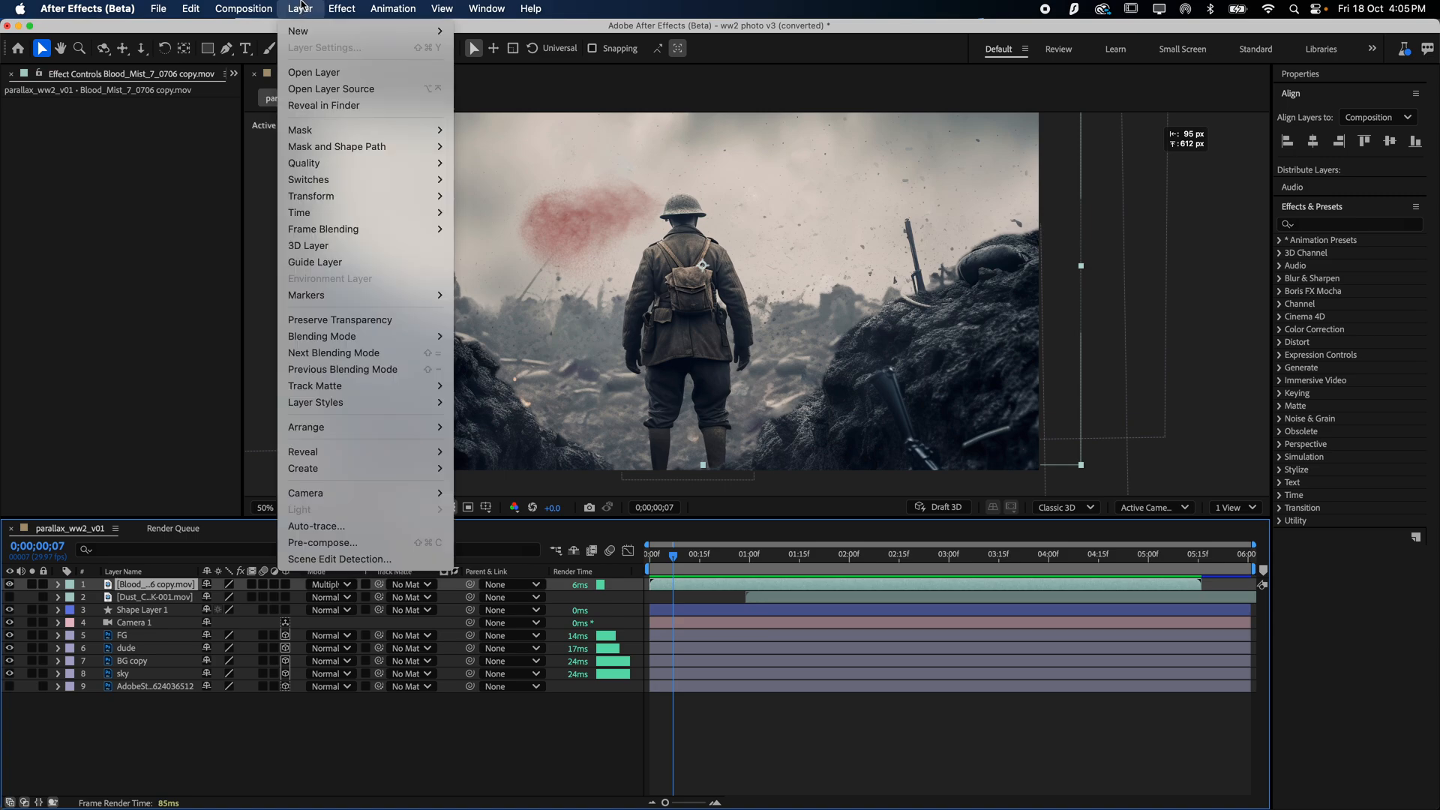
{"action": "mouse_move", "coordinate": [342, 8]}
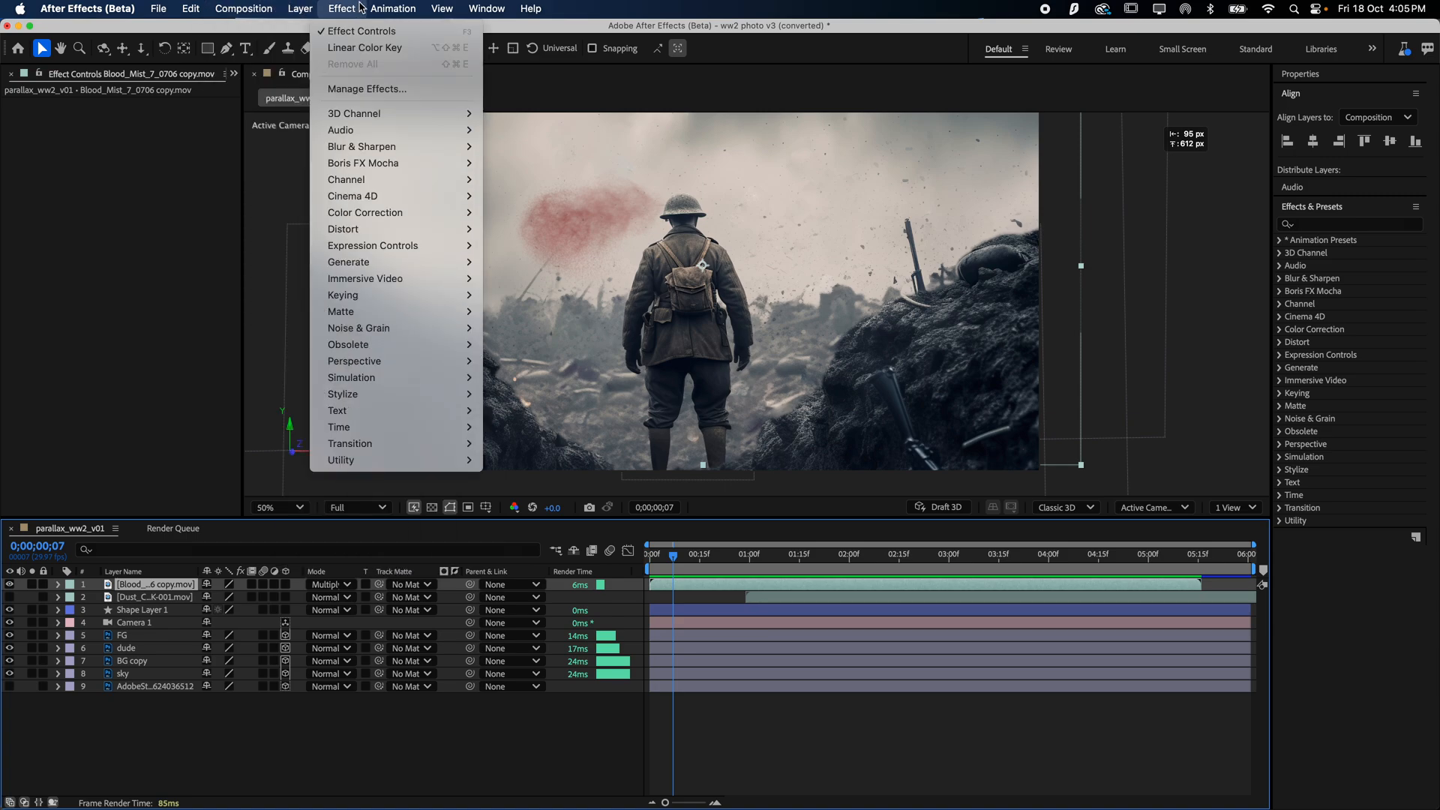
{"action": "mouse_move", "coordinate": [372, 216]}
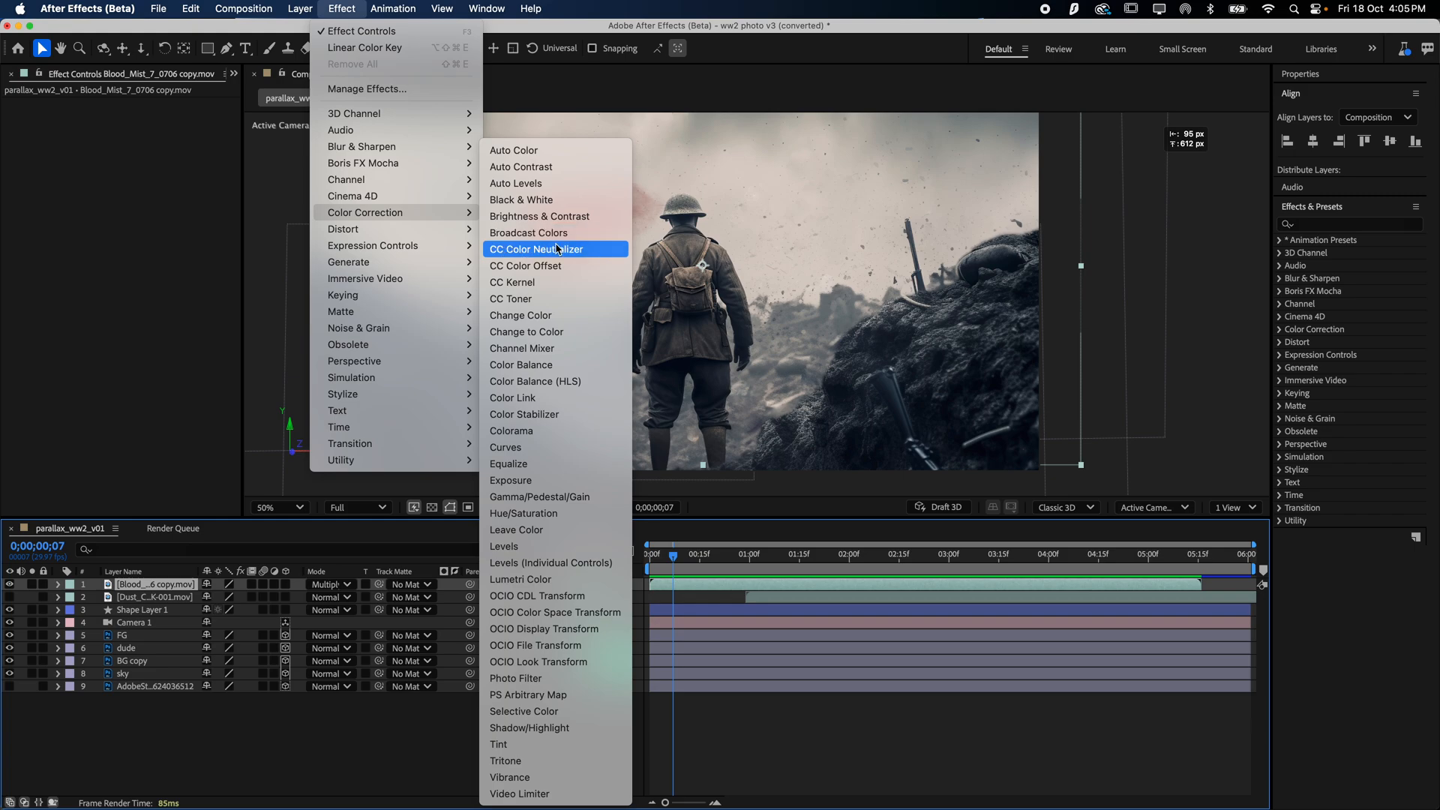
{"action": "left_click", "coordinate": [547, 552]}
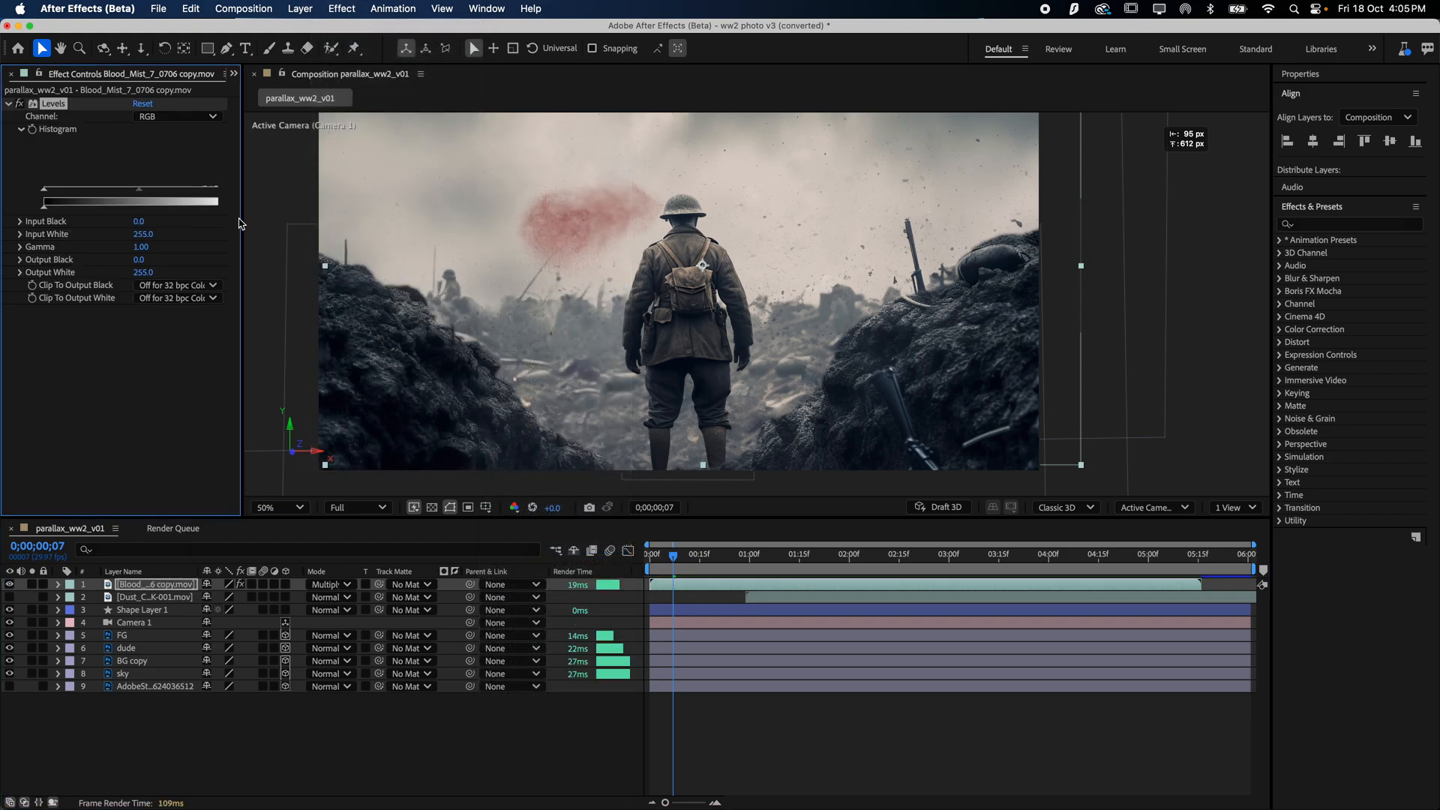
{"action": "left_click_drag", "start_coordinate": [242, 220], "coordinate": [305, 225]}
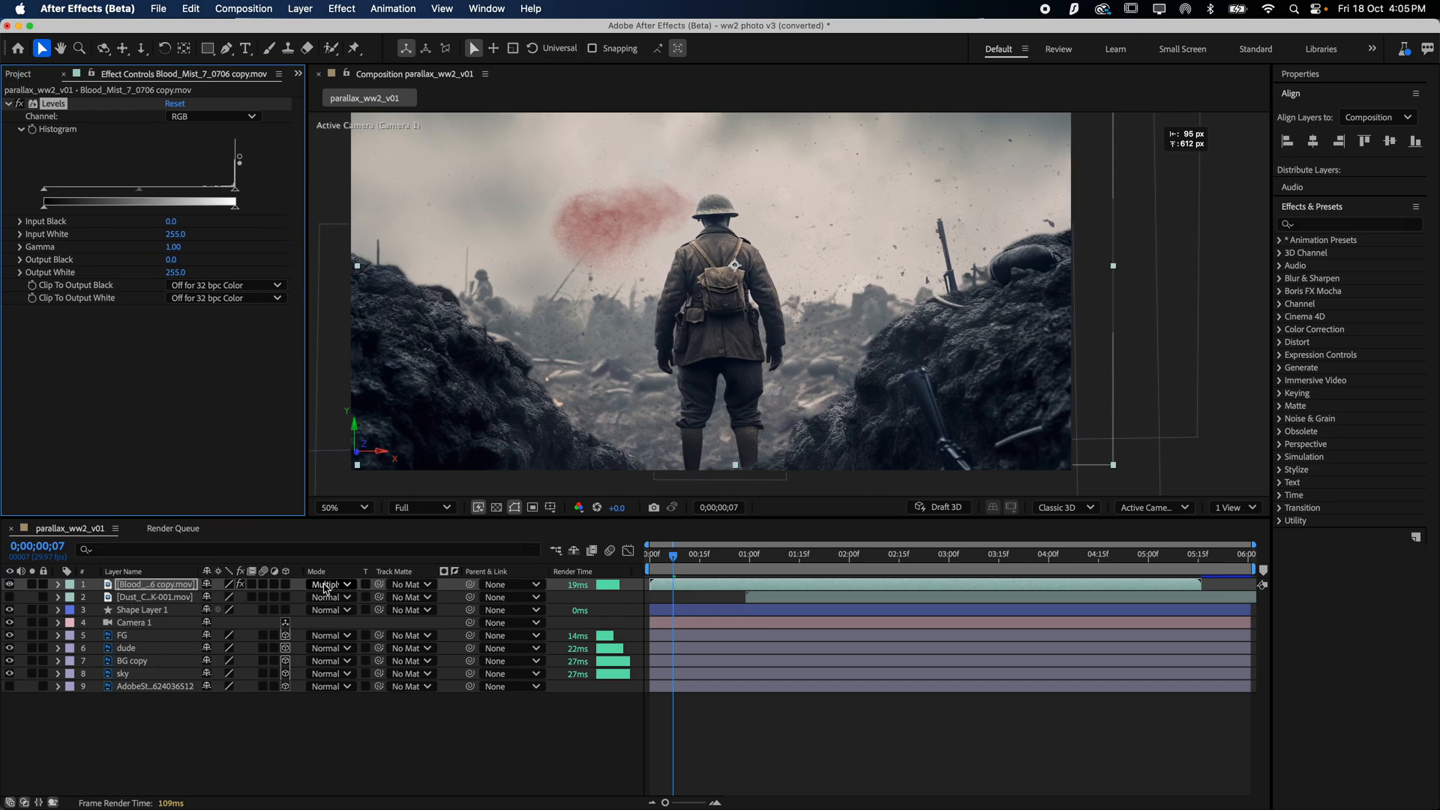
- Switch the blood mist layer's blending mode to Normal and try a Levels Gamma of 0.78
{"action": "left_click", "coordinate": [330, 585]}
{"action": "left_click", "coordinate": [338, 126]}
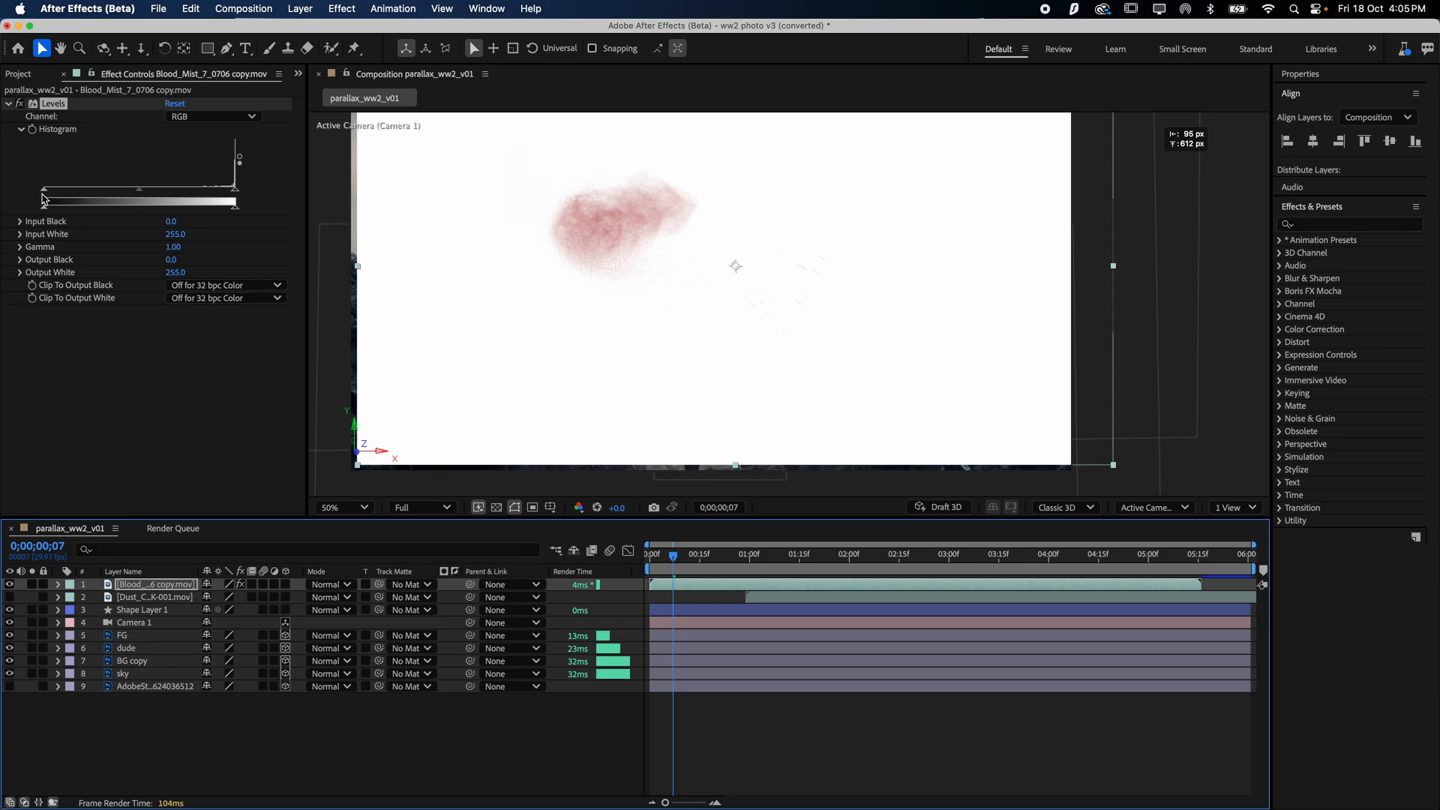
{"action": "left_click_drag", "start_coordinate": [43, 196], "coordinate": [15, 187]}
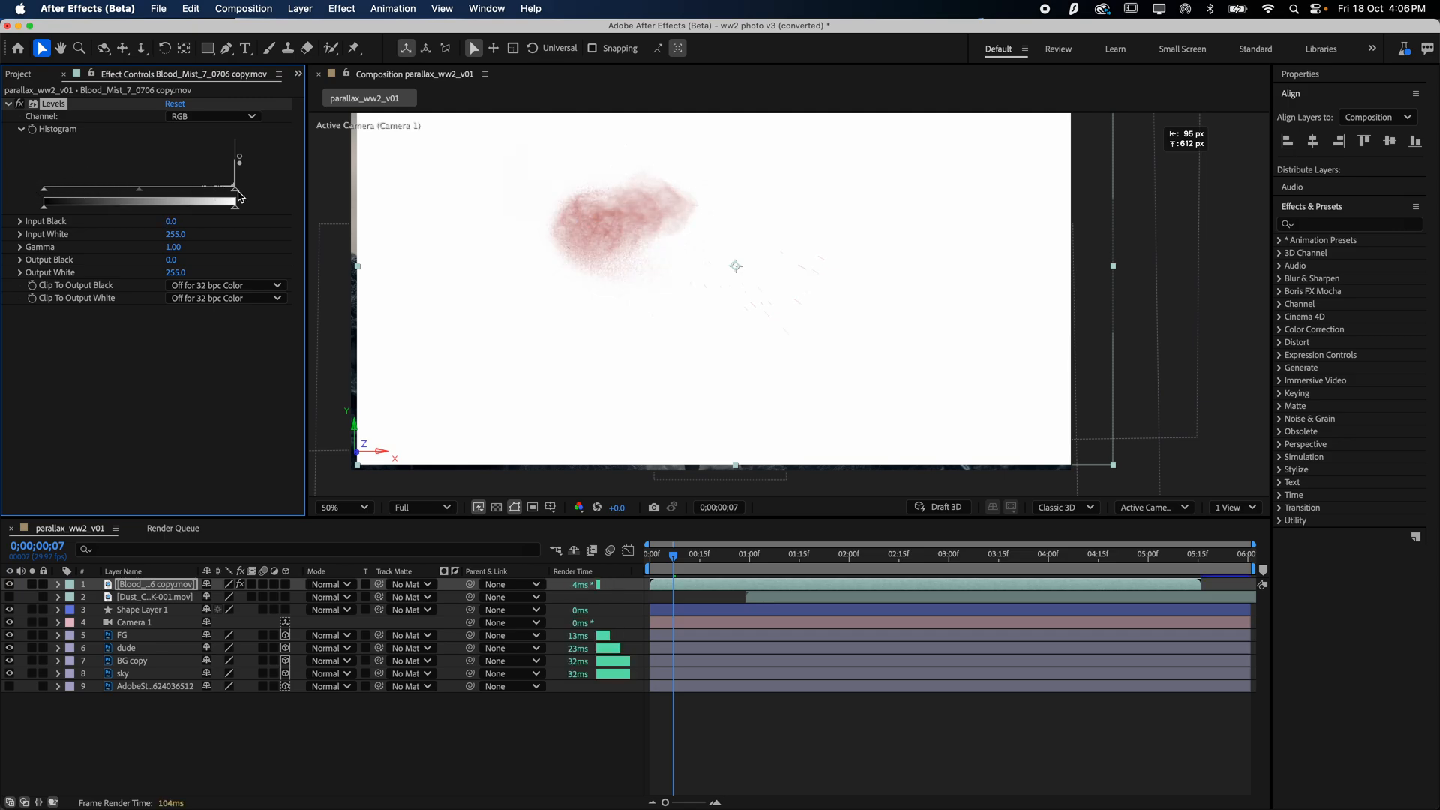
{"action": "left_click_drag", "start_coordinate": [239, 196], "coordinate": [313, 197]}
{"action": "mouse_move", "coordinate": [138, 192]}
{"action": "left_mouse_down"}
{"action": "mouse_move", "coordinate": [179, 192]}
{"action": "mouse_move", "coordinate": [156, 195]}
{"action": "left_mouse_up"}
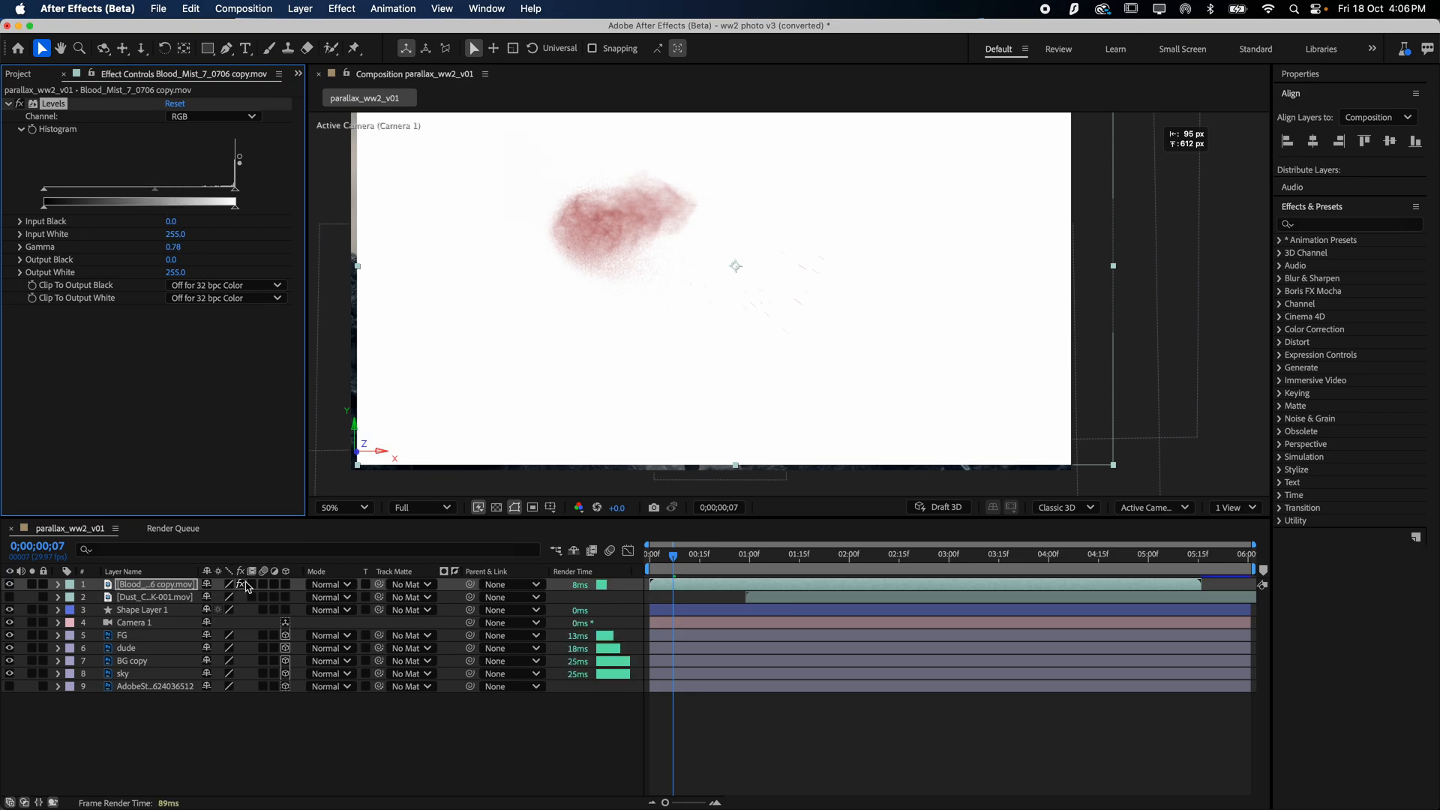
- Set the blood mist layer's blending mode to Multiply and its Levels Gamma to 0.36
{"action": "left_click", "coordinate": [331, 586]}
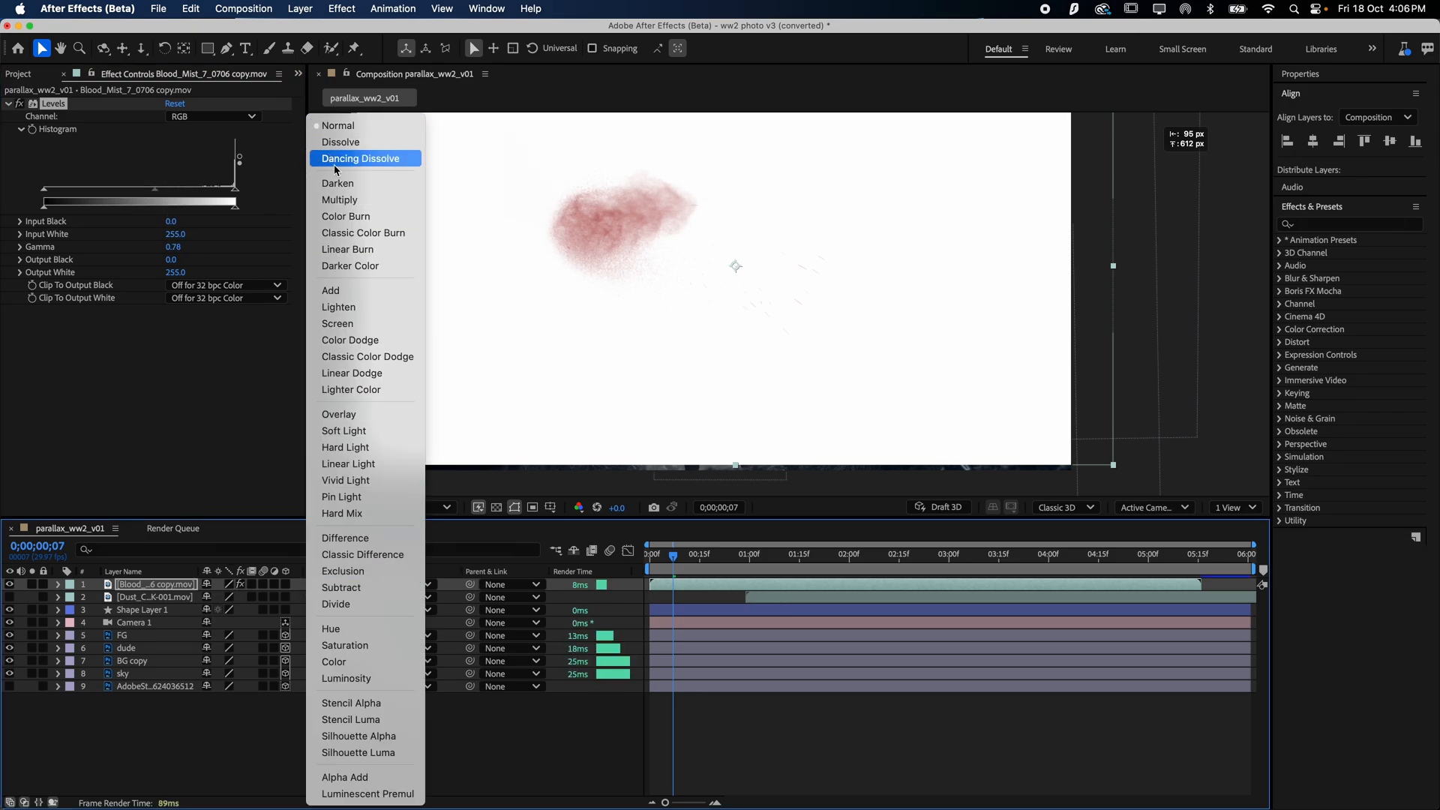
{"action": "left_click", "coordinate": [340, 200]}
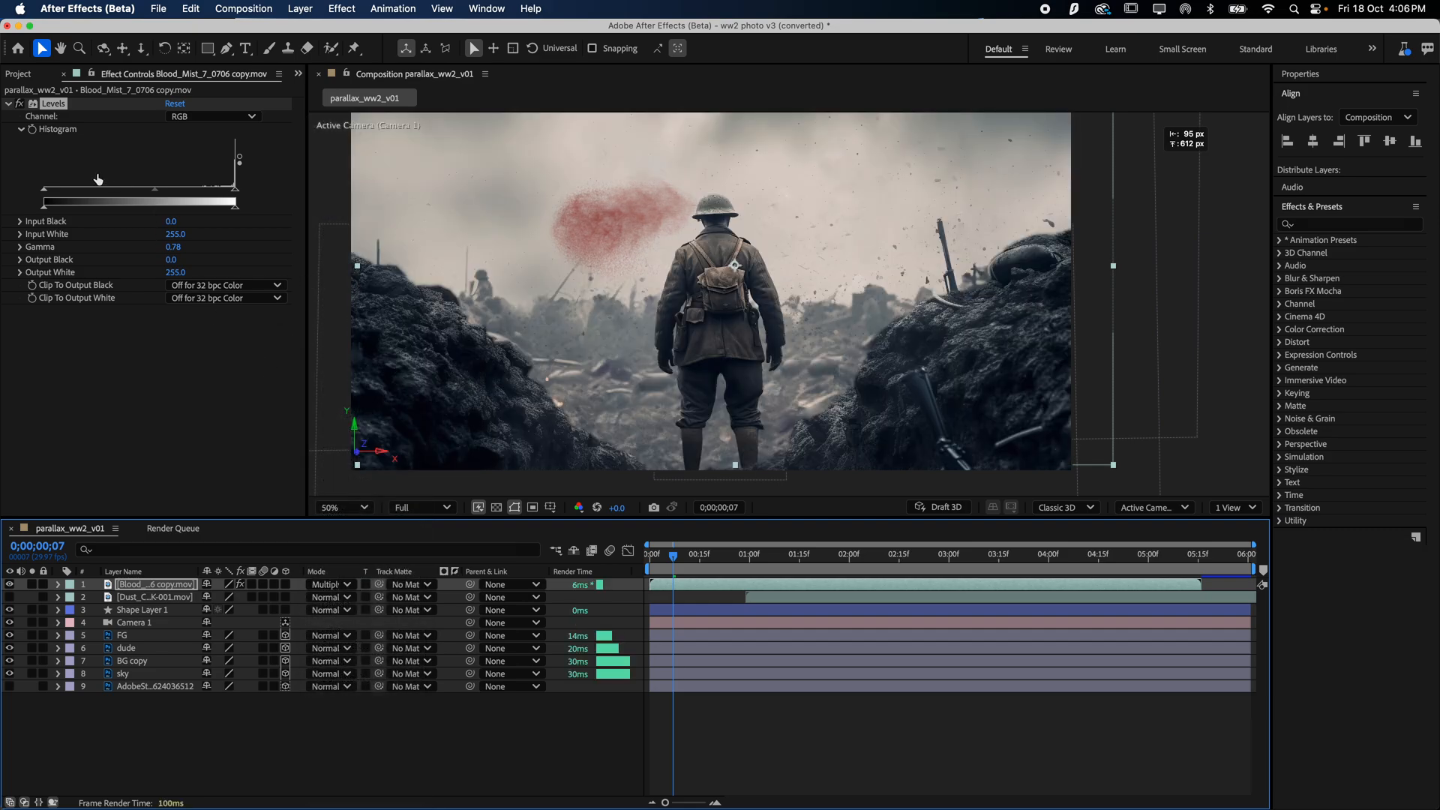
{"action": "mouse_move", "coordinate": [43, 195]}
{"action": "left_mouse_down"}
{"action": "mouse_move", "coordinate": [218, 193]}
{"action": "mouse_move", "coordinate": [43, 193]}
{"action": "left_mouse_up"}
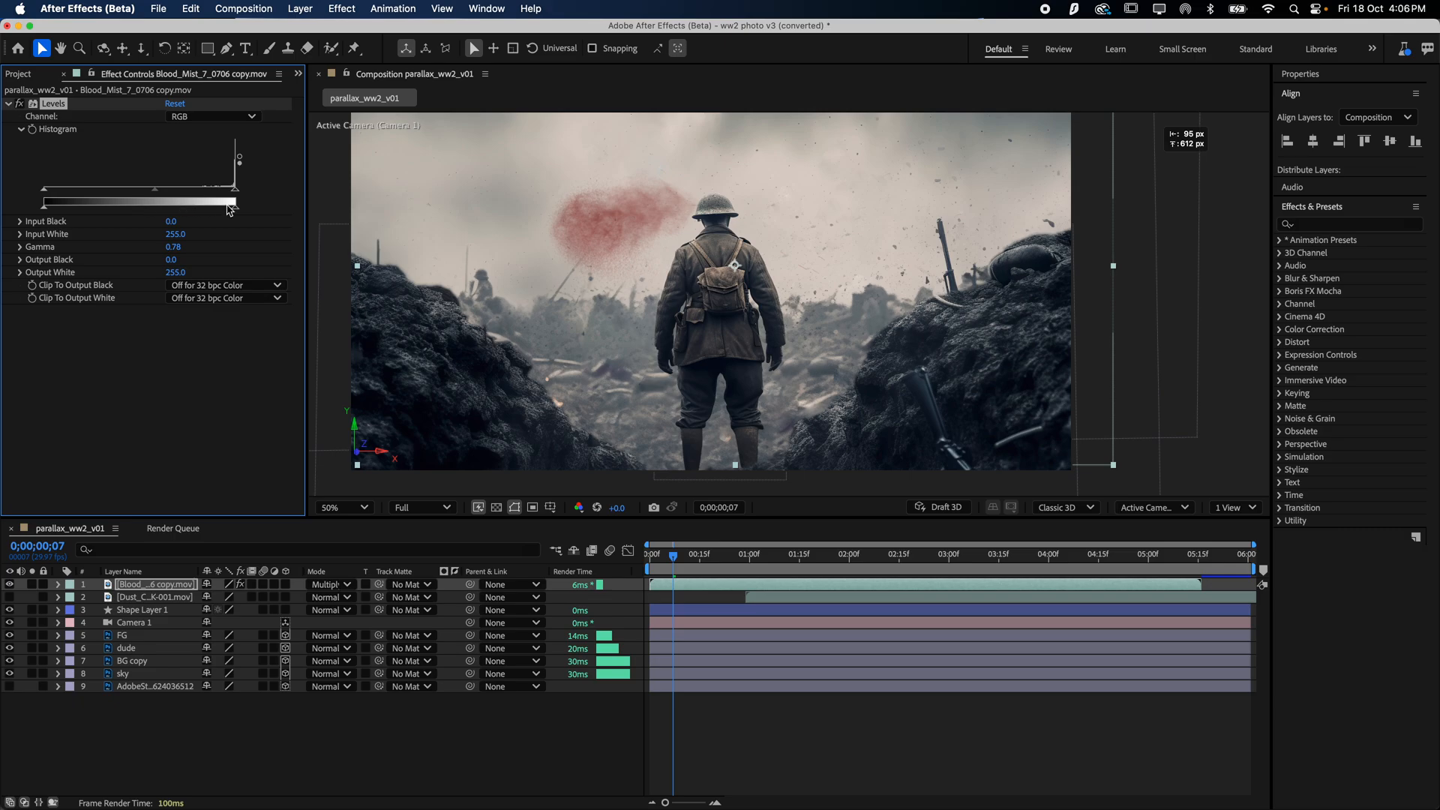
{"action": "left_click_drag", "start_coordinate": [239, 208], "coordinate": [106, 221]}
{"action": "left_click_drag", "start_coordinate": [105, 222], "coordinate": [311, 218]}
{"action": "left_click_drag", "start_coordinate": [156, 195], "coordinate": [272, 194]}
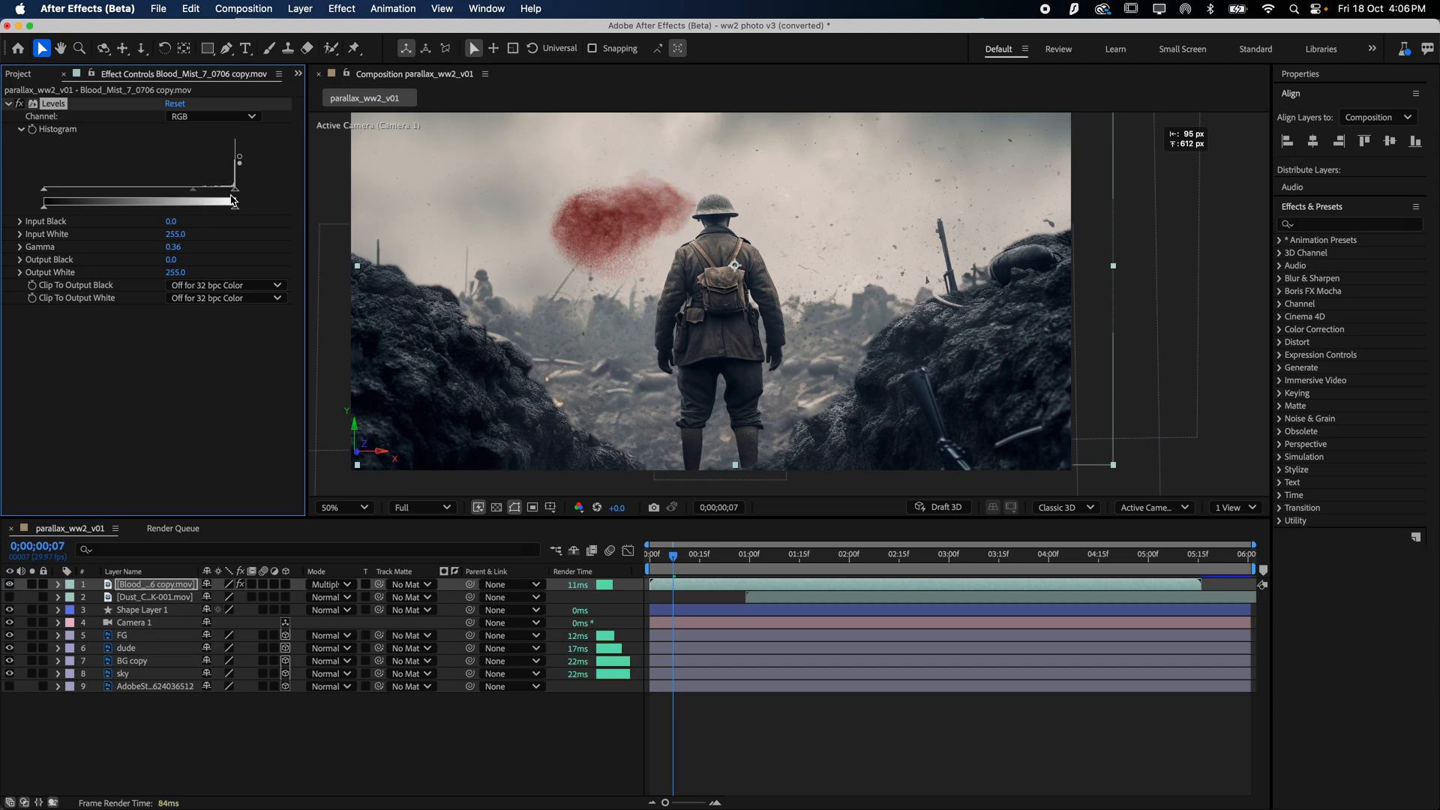
- Apply the Tint color correction effect to the blood mist layer
{"action": "left_click", "coordinate": [149, 587]}
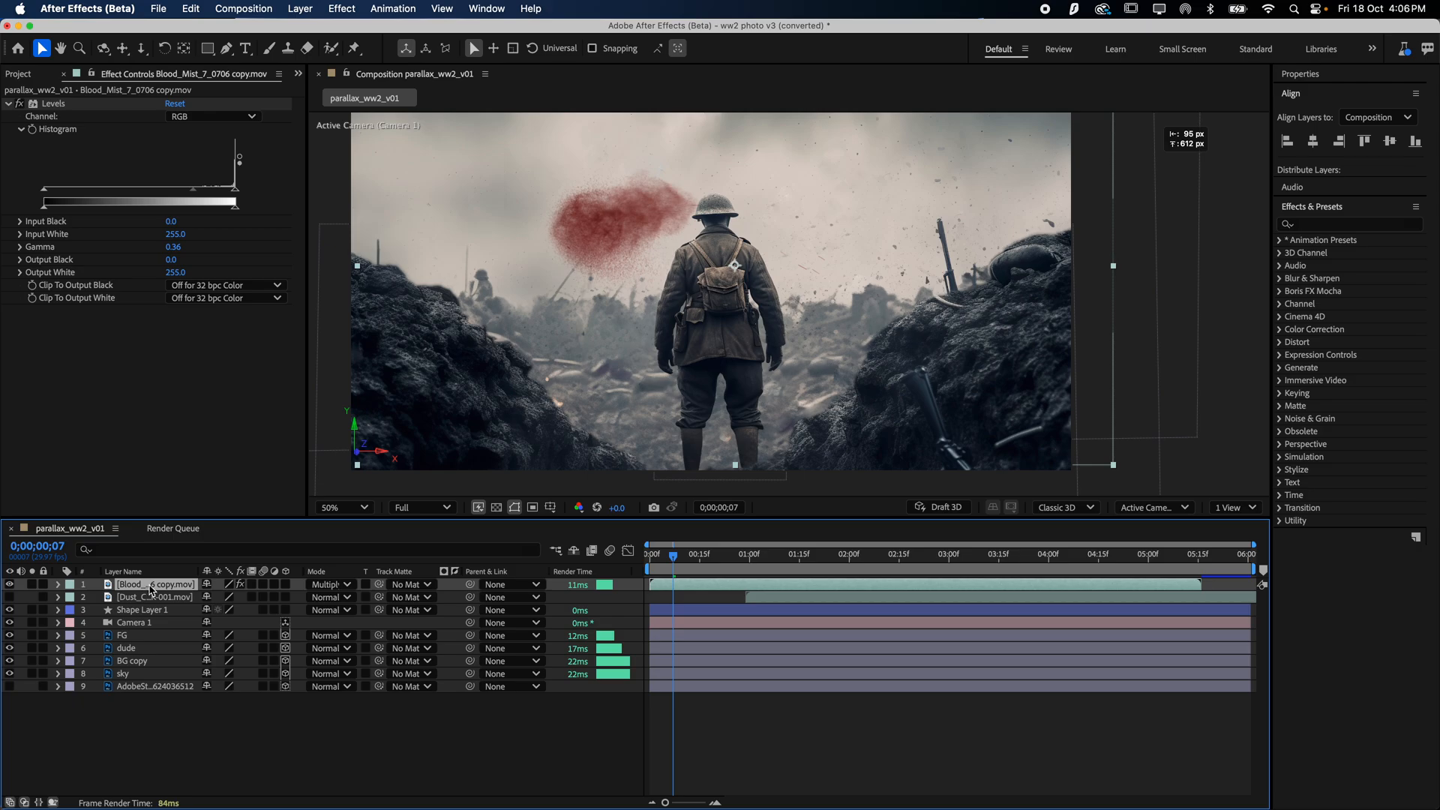
{"action": "left_click", "coordinate": [300, 8]}
{"action": "mouse_move", "coordinate": [330, 7]}
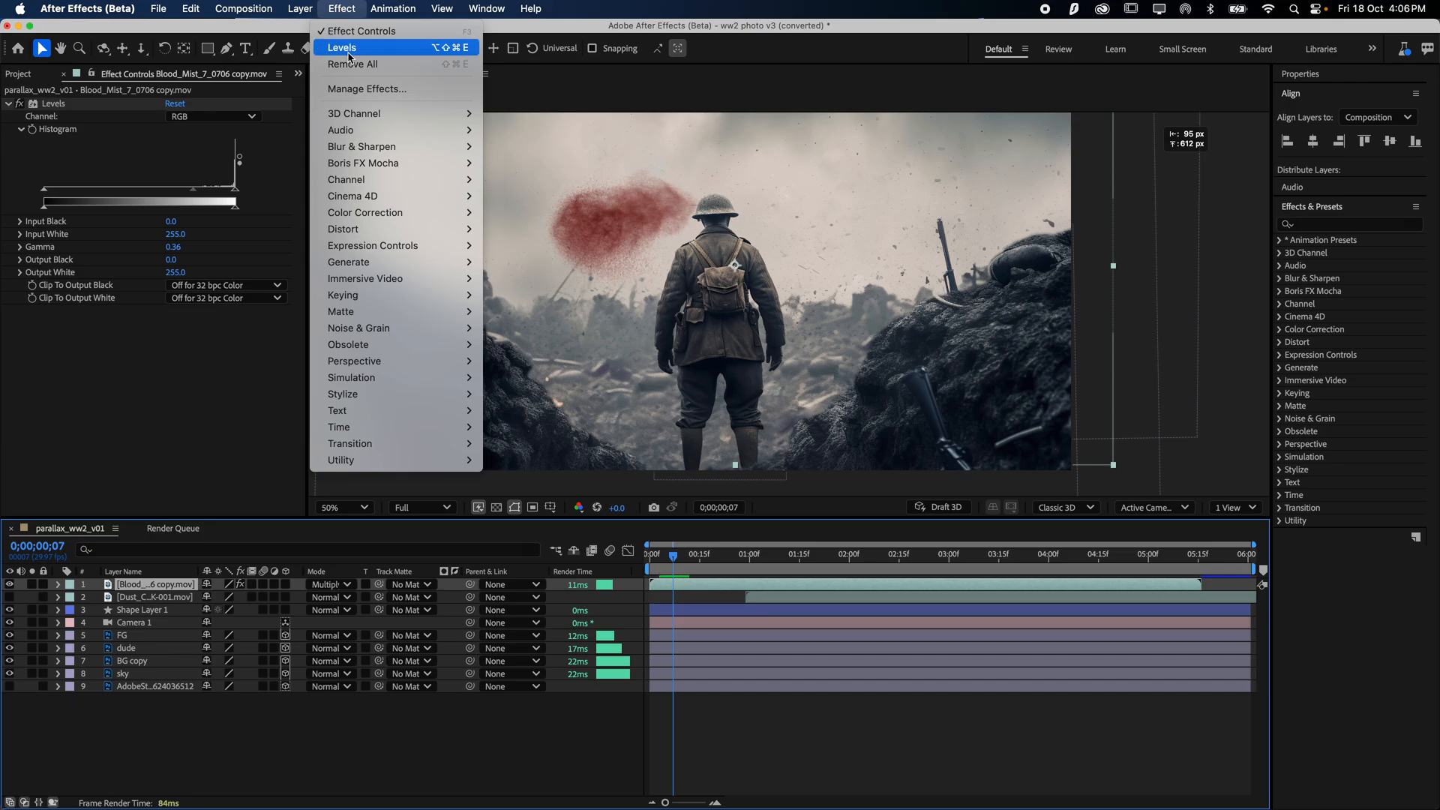
{"action": "mouse_move", "coordinate": [378, 214]}
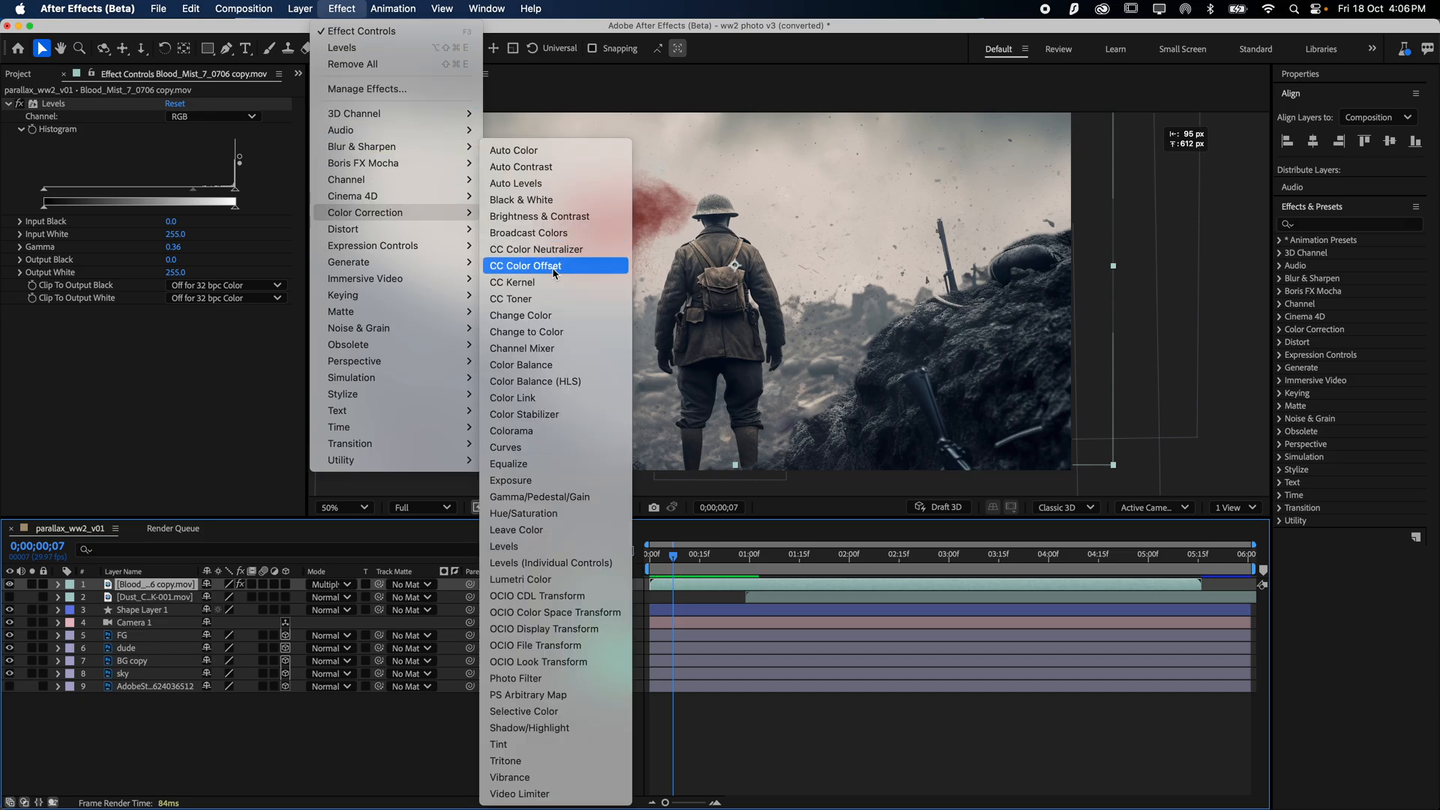
{"action": "left_click", "coordinate": [553, 745]}
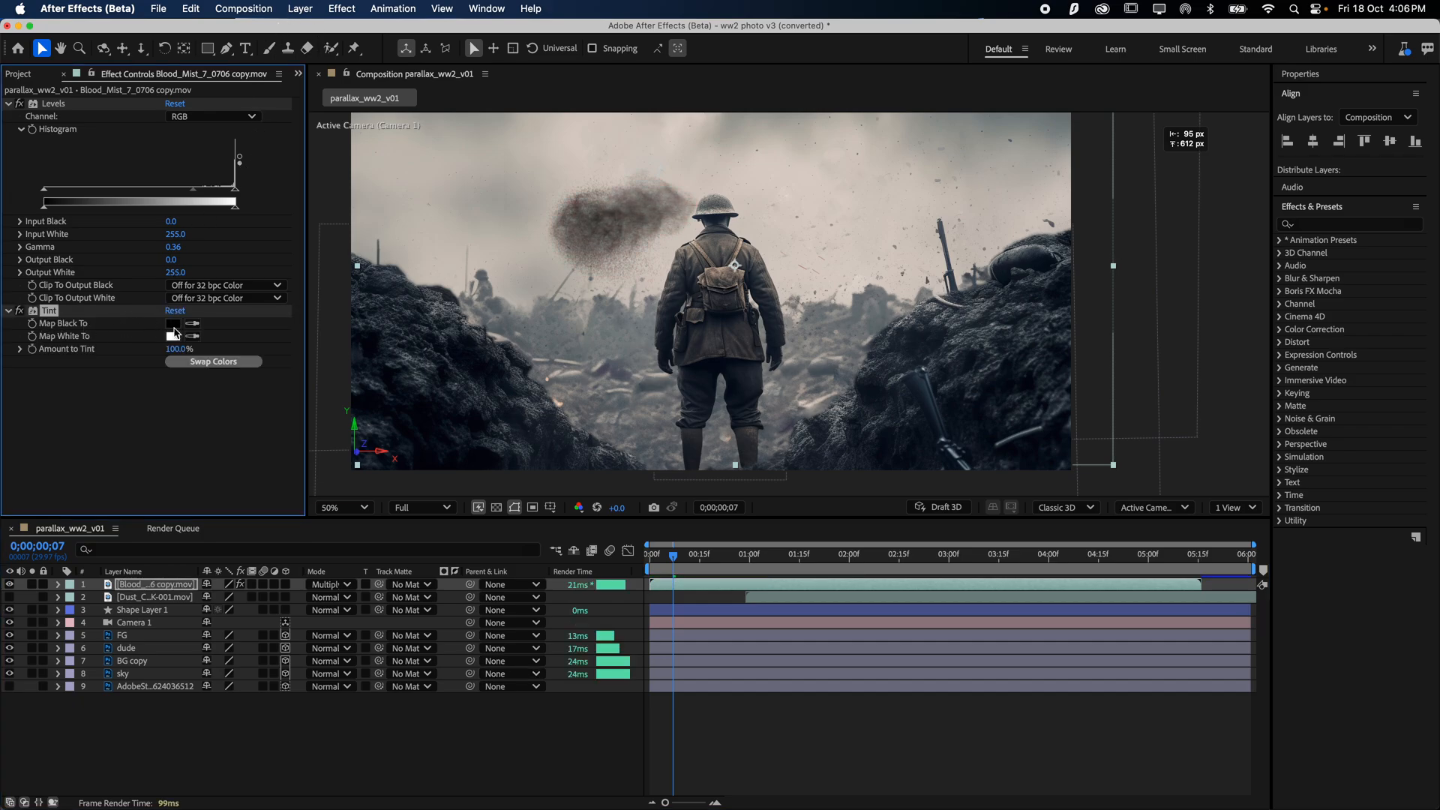
- Set the Tint effect's Map Black To color to dark green 1D6100
{"action": "left_click", "coordinate": [173, 325]}
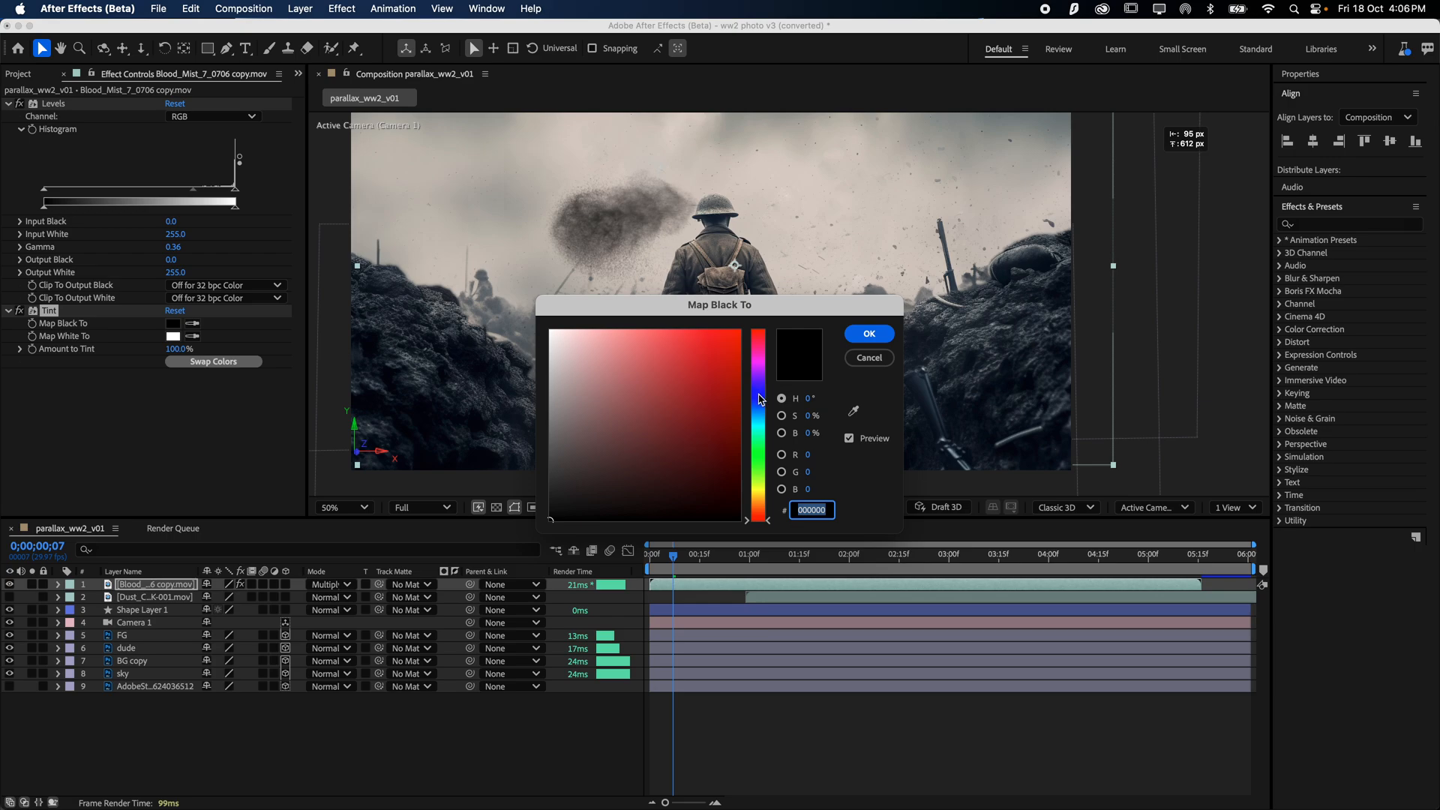
{"action": "left_click", "coordinate": [759, 466]}
{"action": "left_click", "coordinate": [708, 335]}
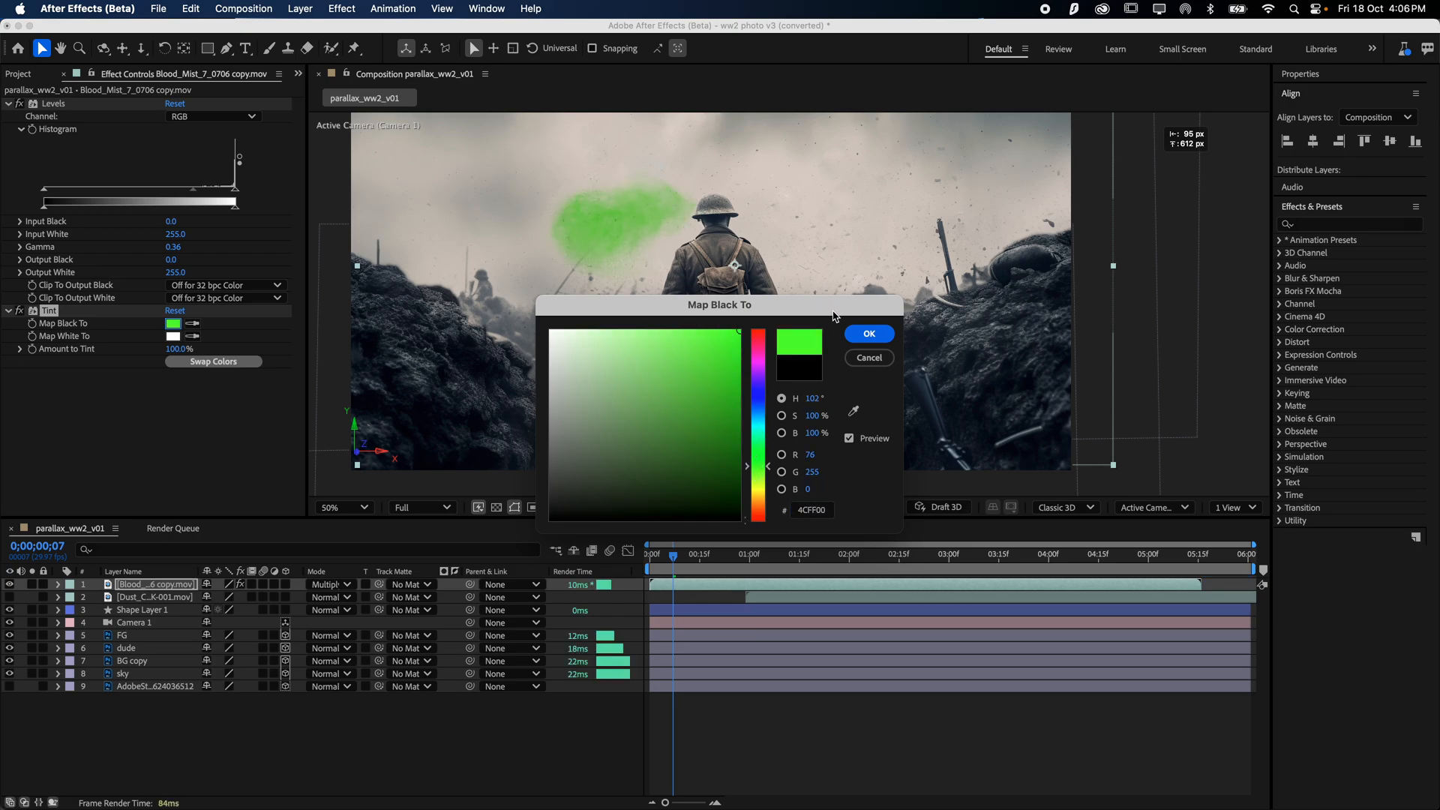
{"action": "left_click", "coordinate": [676, 425]}
{"action": "mouse_move", "coordinate": [676, 425]}
{"action": "left_mouse_down"}
{"action": "mouse_move", "coordinate": [759, 486]}
{"action": "mouse_move", "coordinate": [747, 453]}
{"action": "left_mouse_up"}
{"action": "left_click", "coordinate": [869, 334]}
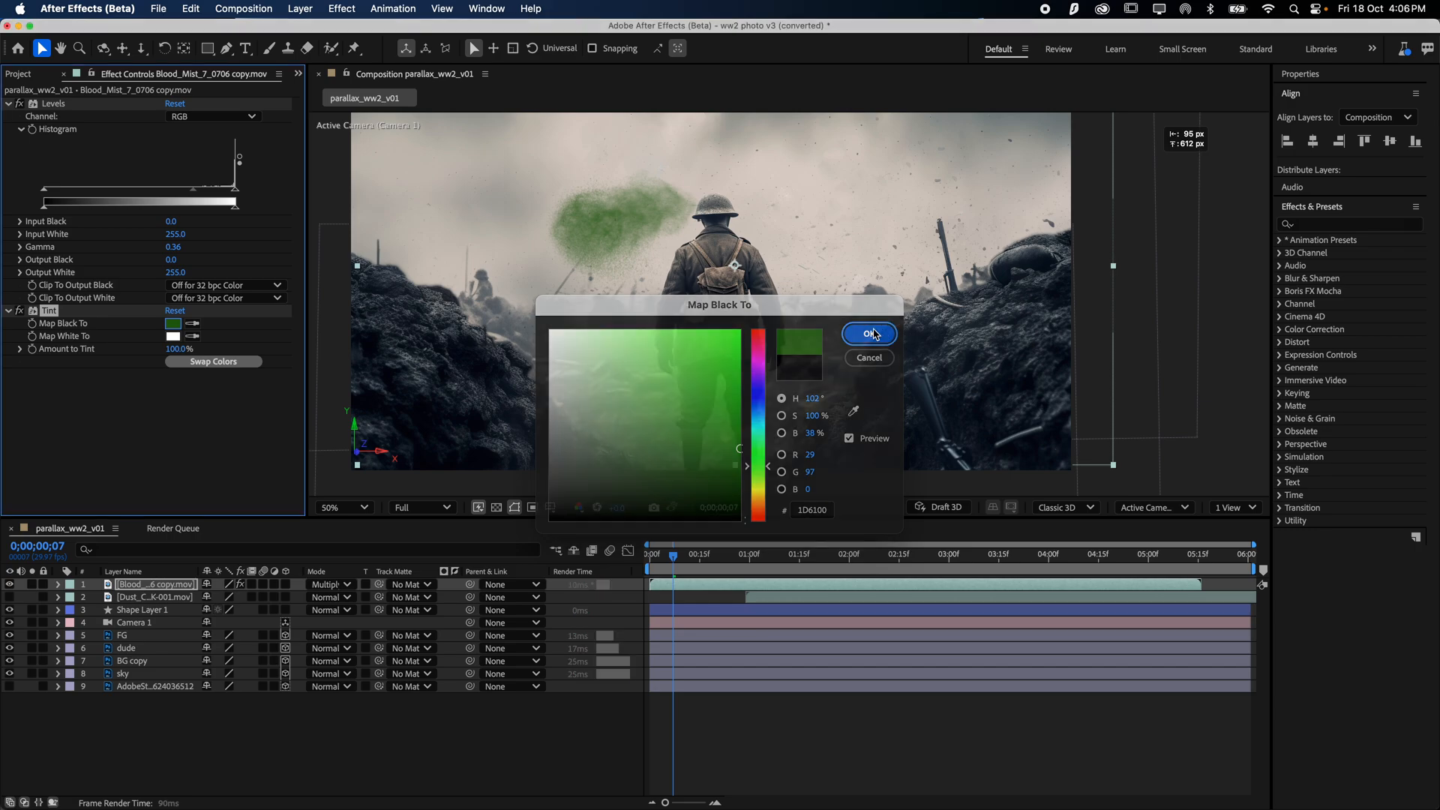
- Keep Tint's Map White To color at white FFFFFF and change Map Black To to the lighter green 397900
{"action": "left_click", "coordinate": [174, 336]}
{"action": "left_click_drag", "start_coordinate": [763, 488], "coordinate": [763, 463]}
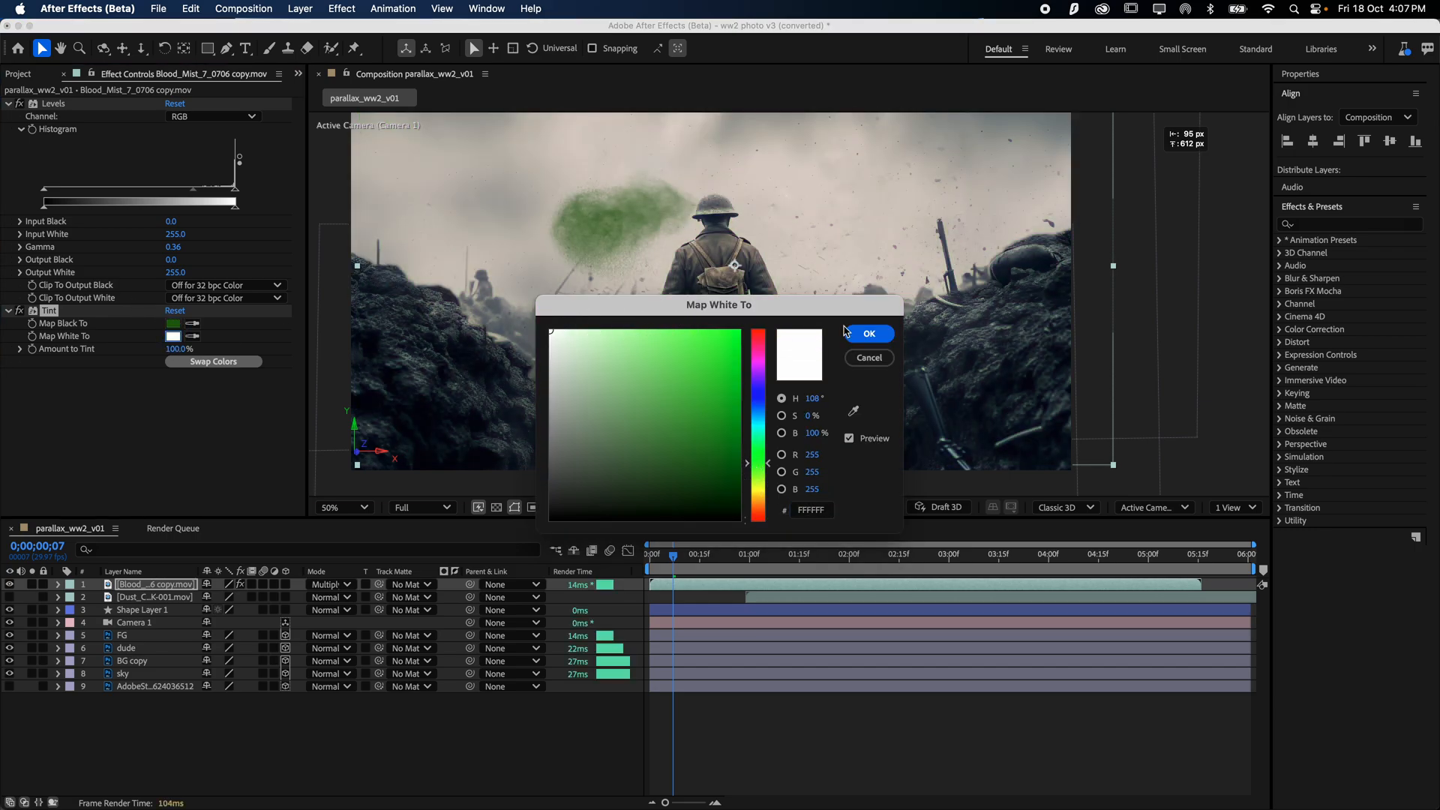
{"action": "left_click", "coordinate": [870, 334]}
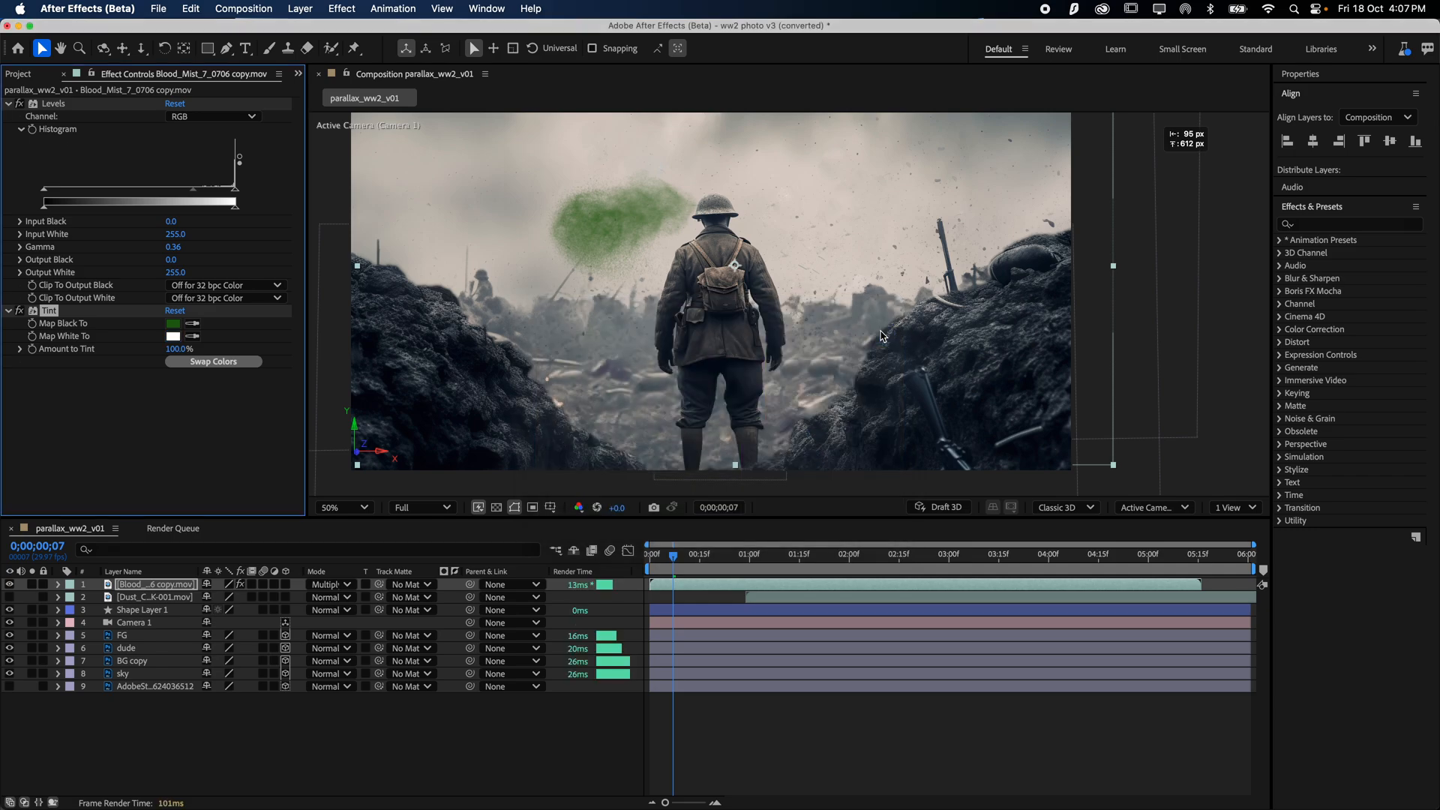
{"action": "left_click", "coordinate": [174, 324]}
{"action": "mouse_move", "coordinate": [728, 443]}
{"action": "left_mouse_down"}
{"action": "mouse_move", "coordinate": [743, 428]}
{"action": "mouse_move", "coordinate": [729, 443]}
{"action": "mouse_move", "coordinate": [765, 472]}
{"action": "mouse_move", "coordinate": [750, 431]}
{"action": "mouse_move", "coordinate": [761, 471]}
{"action": "left_mouse_up"}
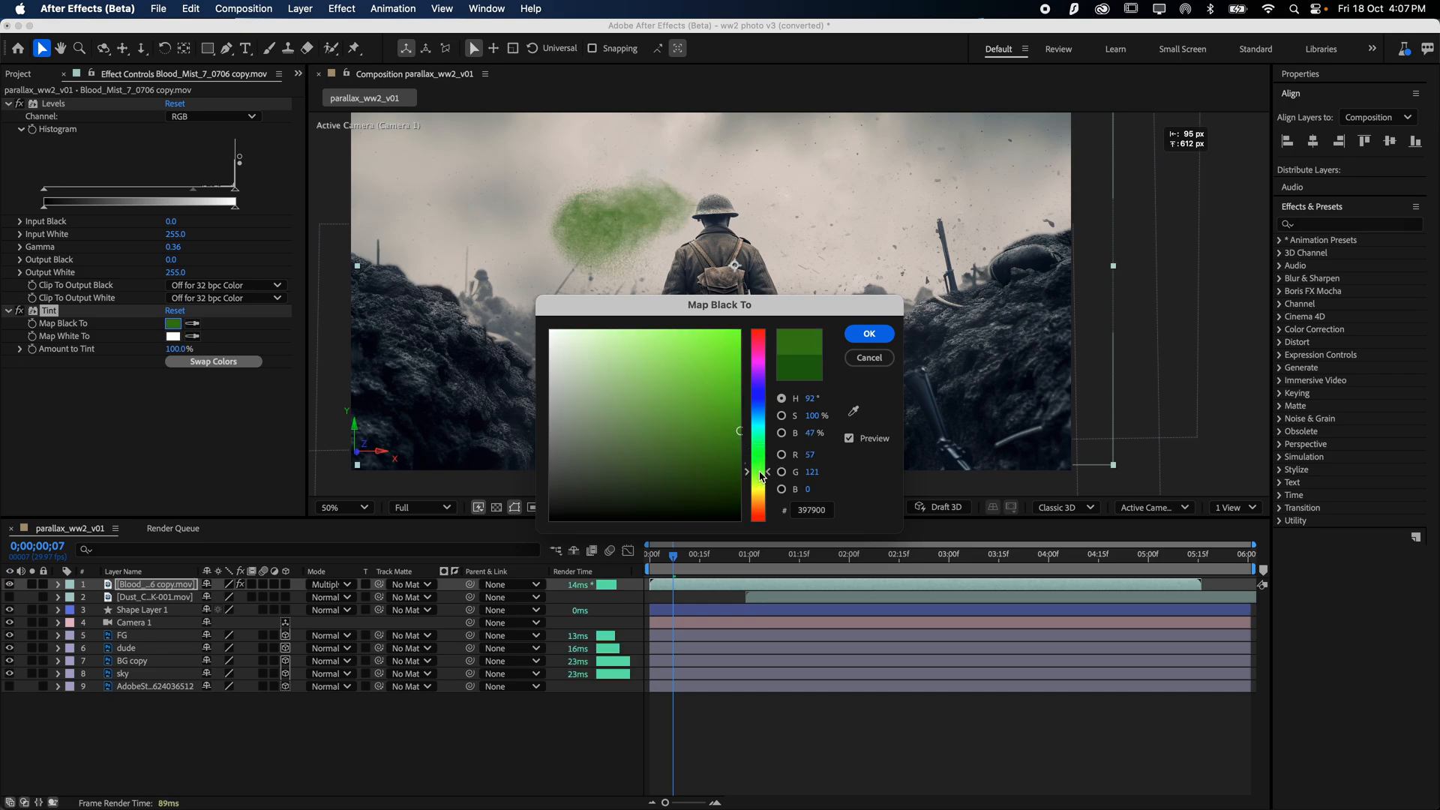
{"action": "left_click", "coordinate": [869, 333]}
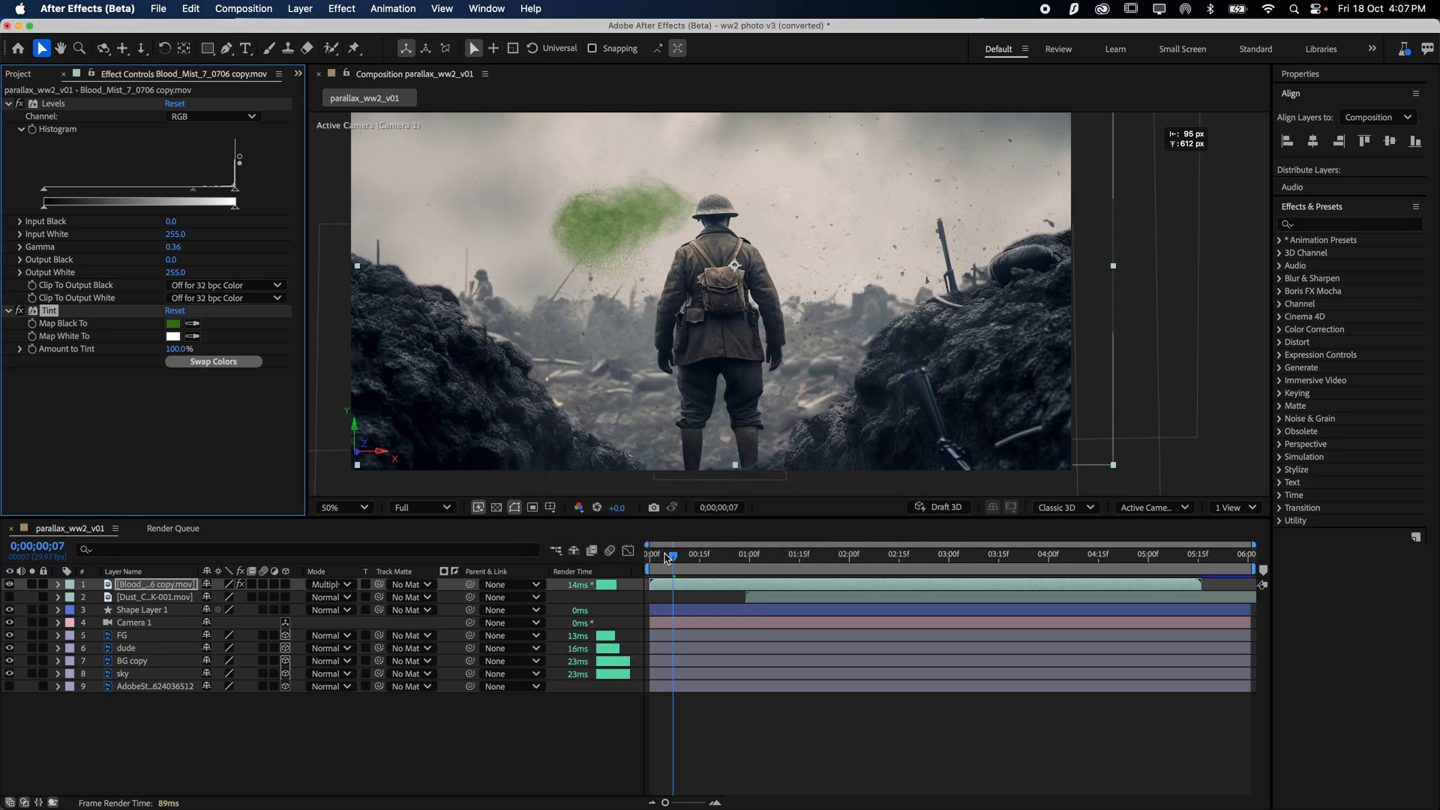
- Preview the tinted mist up to 0;00;00;23 and delete the Tint effect from the blood mist layer
{"action": "left_click_drag", "start_coordinate": [673, 557], "coordinate": [726, 575]}
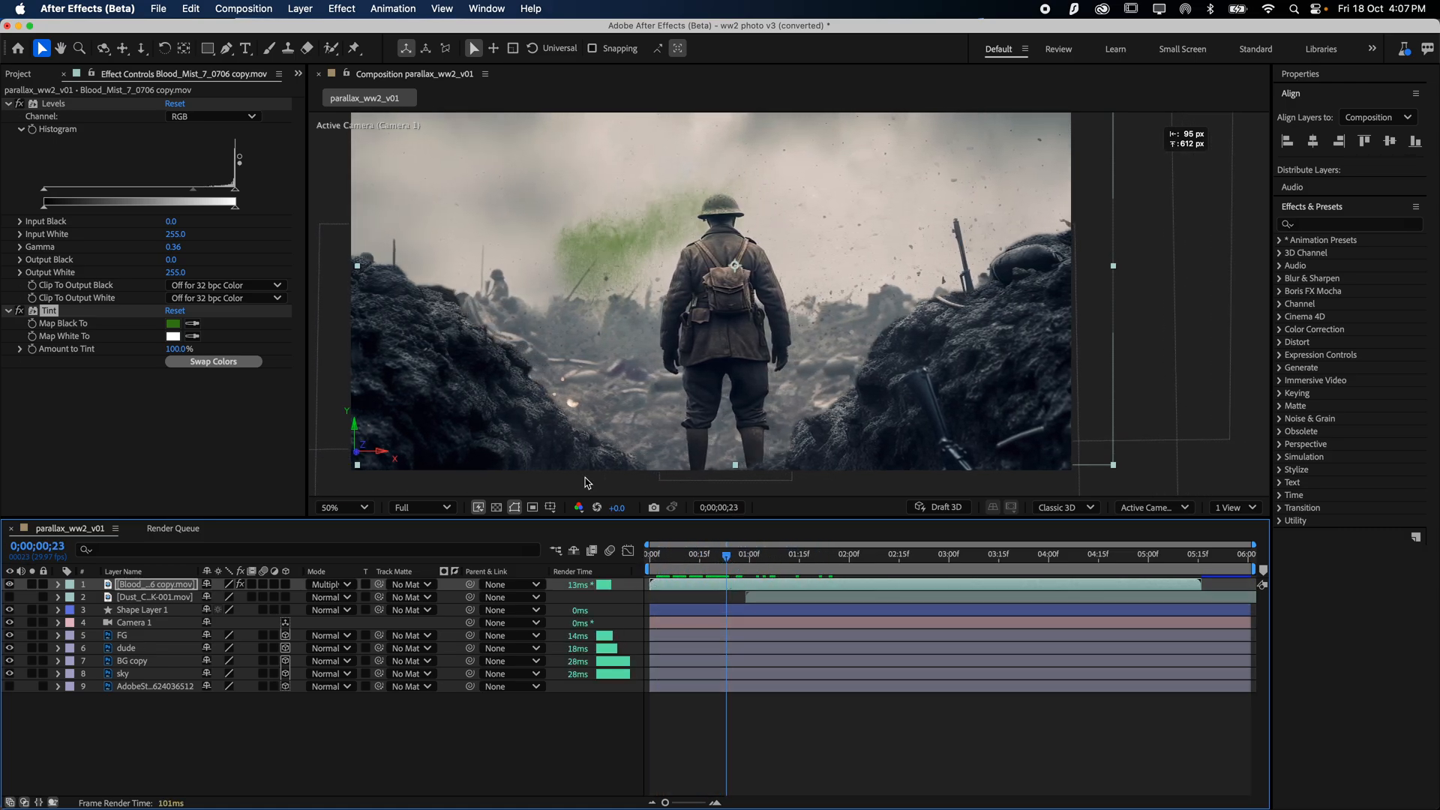
{"action": "left_click", "coordinate": [45, 312]}
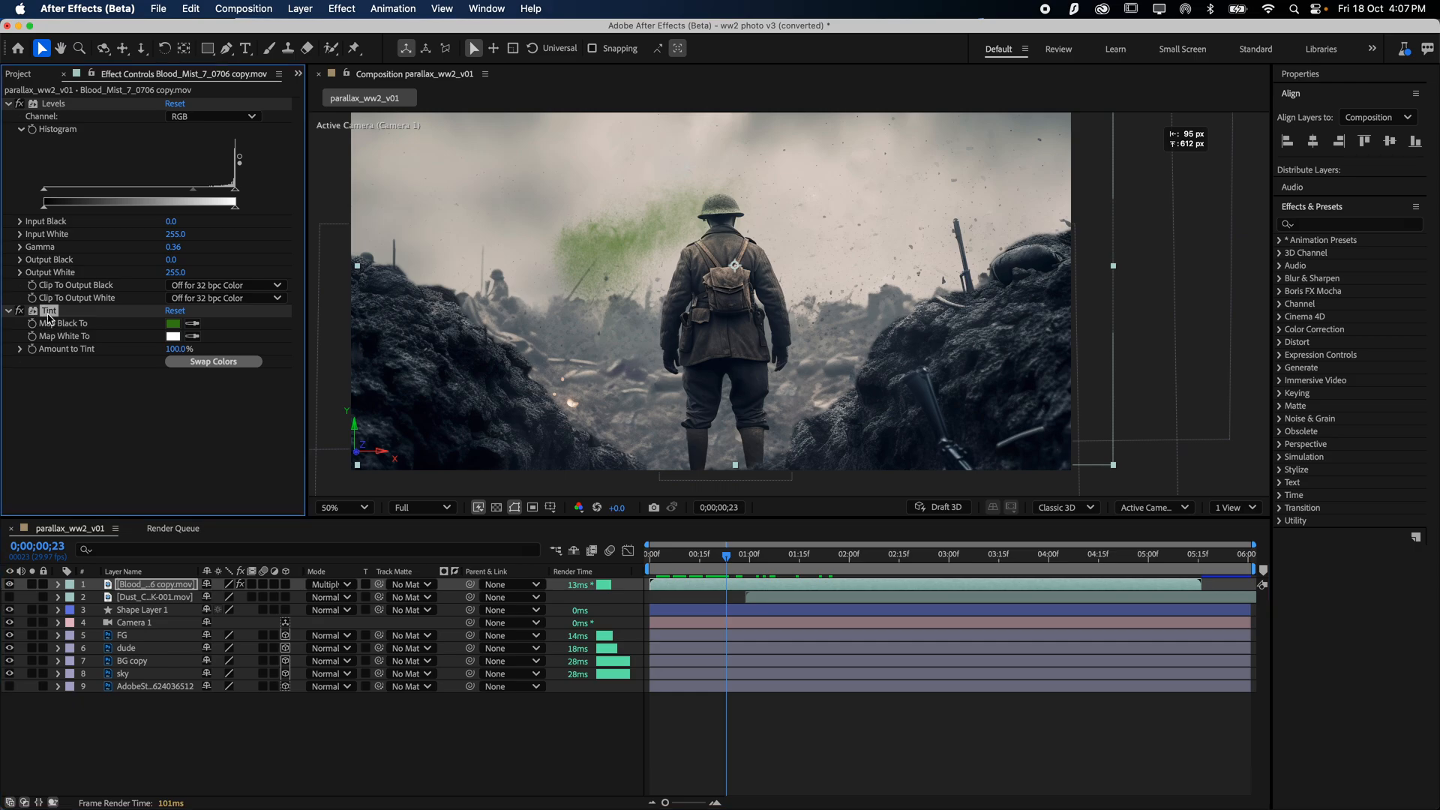
{"action": "key", "text": "Delete"}
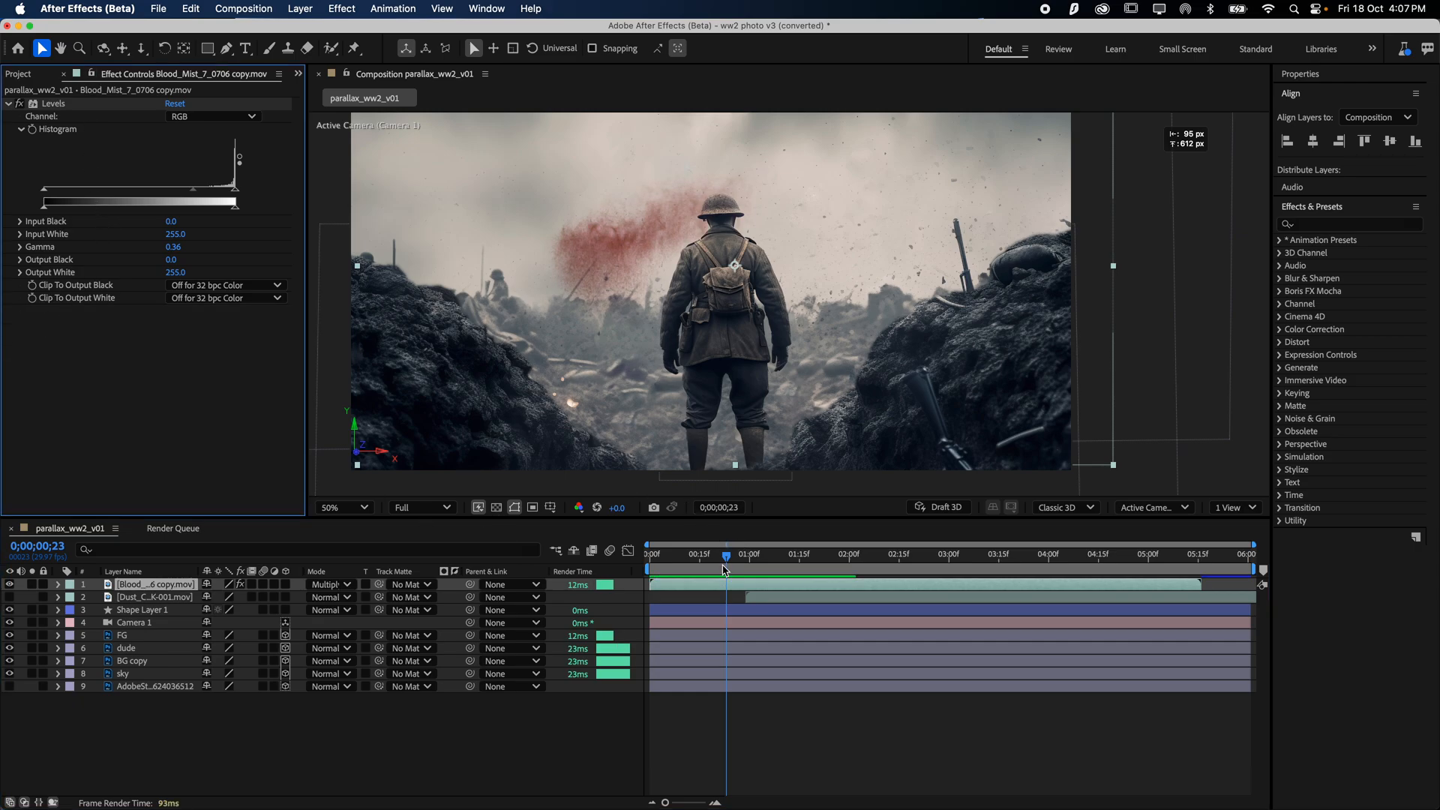
- Set the current time to 0;00;01;00 and import Close_Fog_14_1394_2K.mov from the afx tute to delete folder into the project
{"action": "mouse_move", "coordinate": [726, 556]}
{"action": "left_mouse_down"}
{"action": "mouse_move", "coordinate": [650, 563]}
{"action": "mouse_move", "coordinate": [750, 559]}
{"action": "left_mouse_up"}
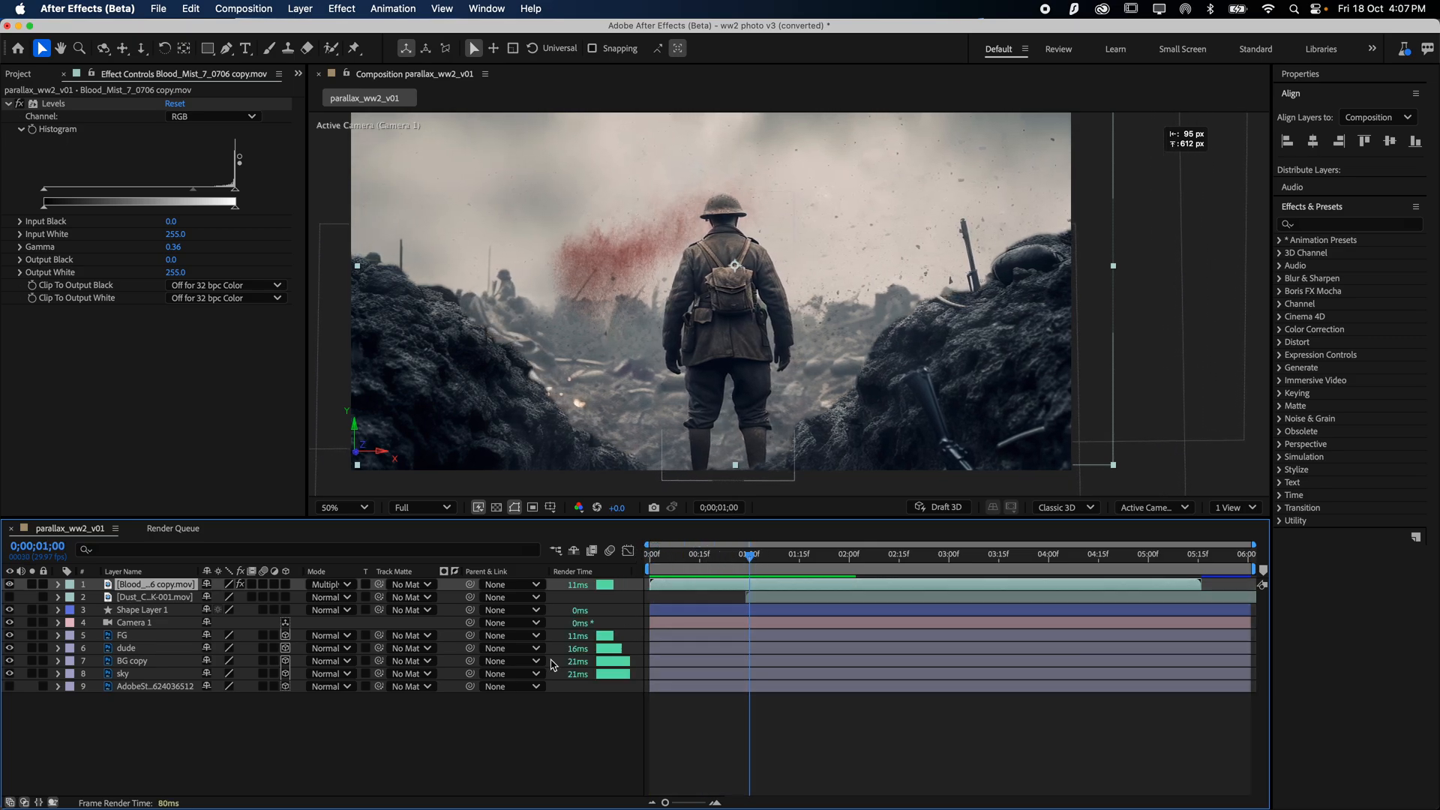
{"action": "mouse_move", "coordinate": [320, 804]}
{"action": "key", "text": "ctrl+Up"}
{"action": "left_click", "coordinate": [1199, 264]}
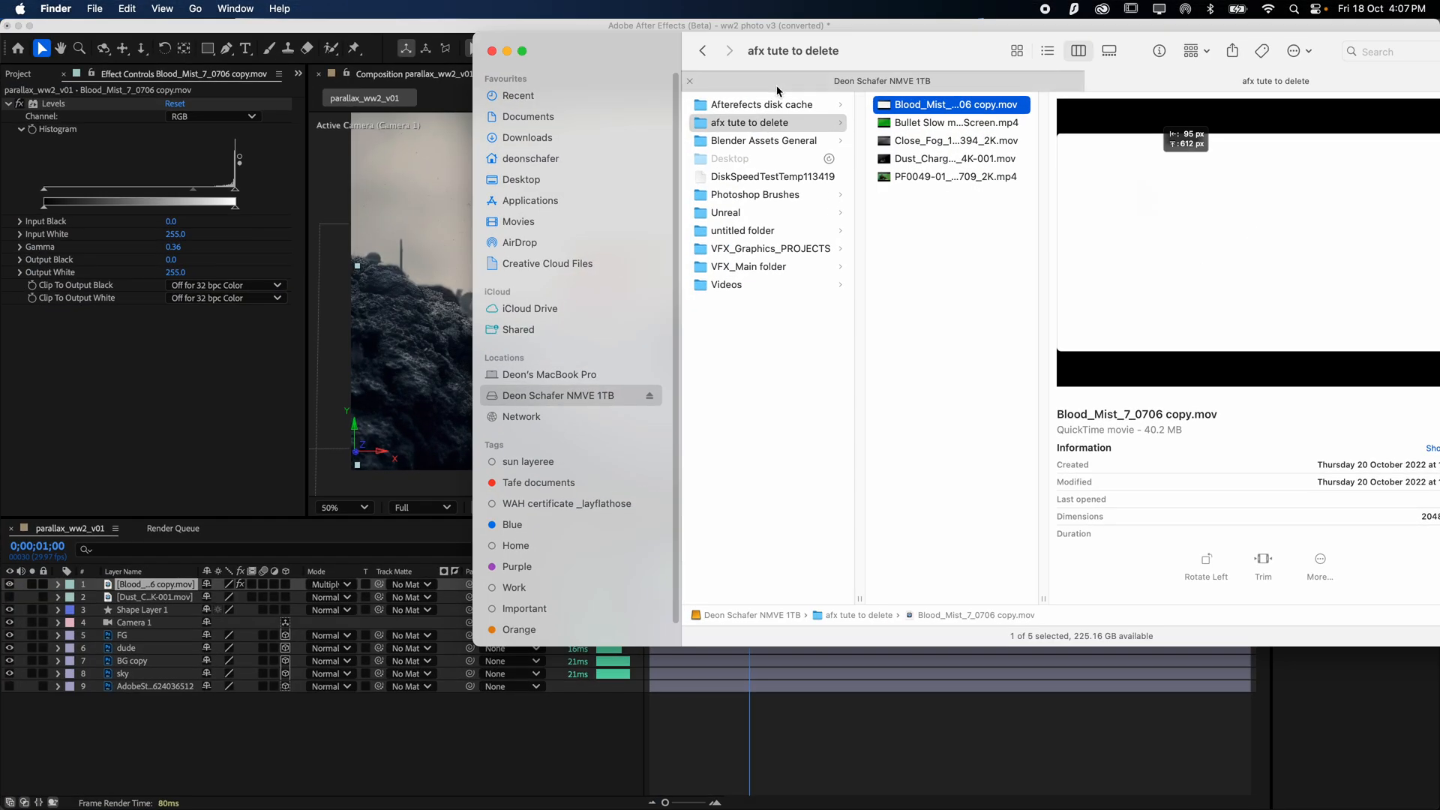
{"action": "left_click", "coordinate": [923, 141]}
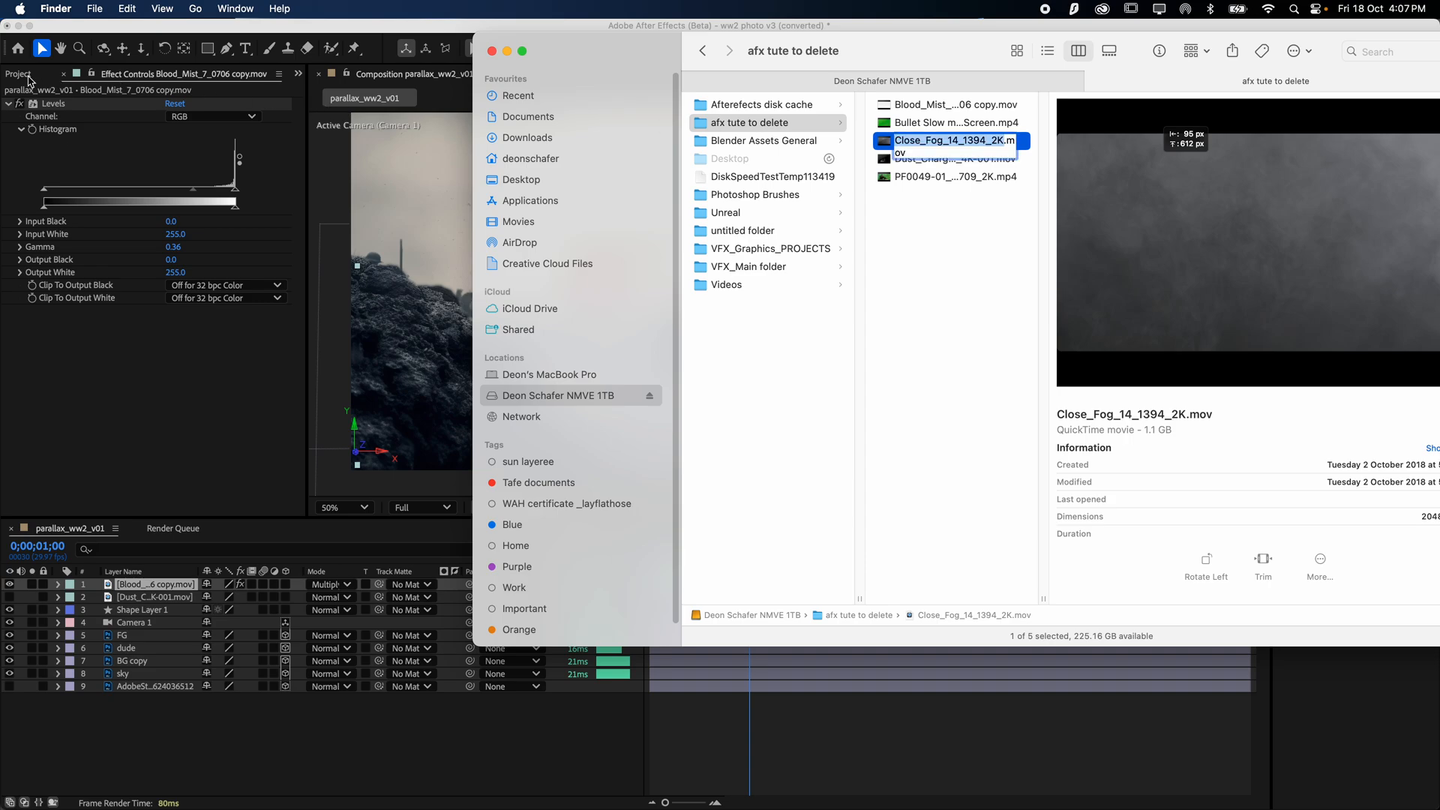
{"action": "left_click", "coordinate": [28, 75]}
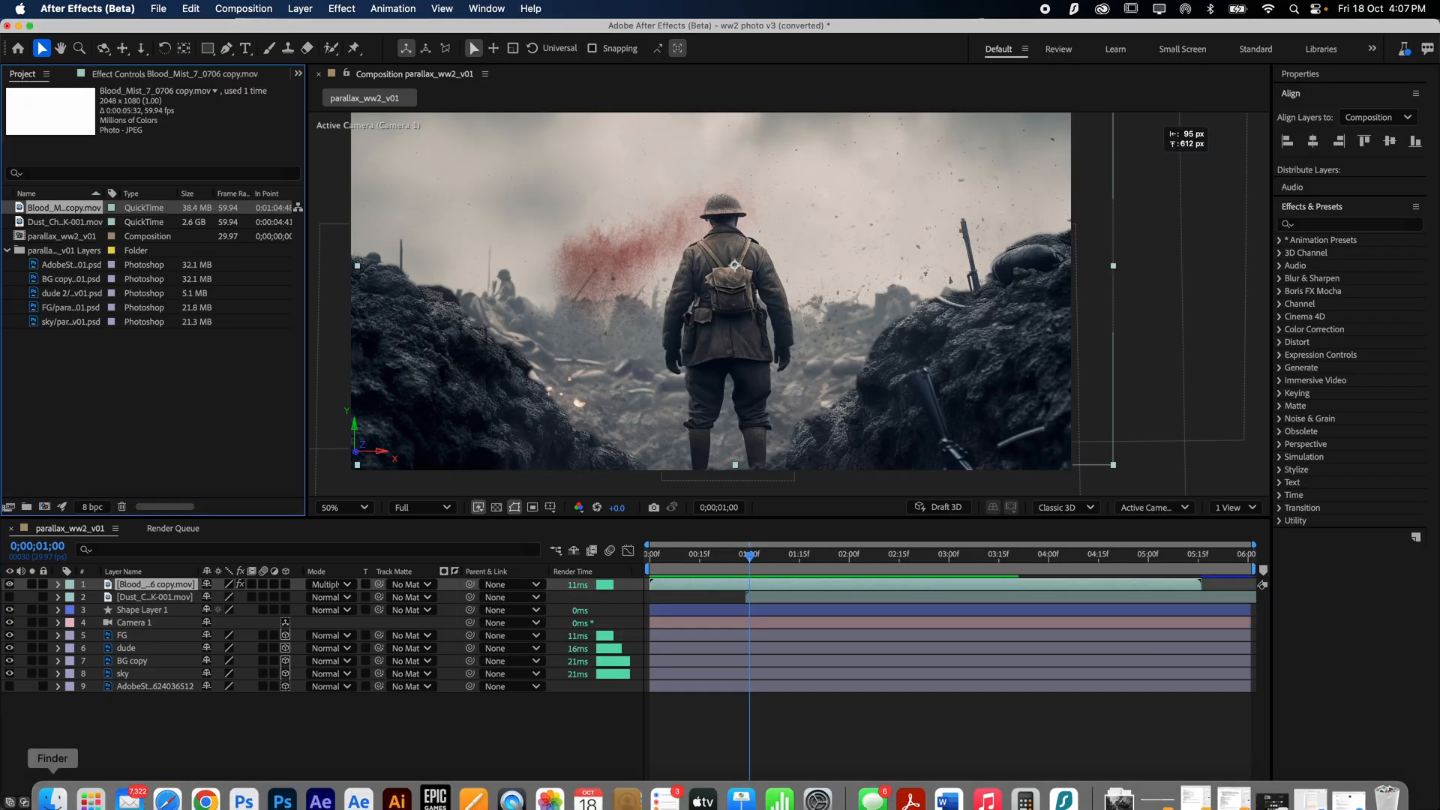
{"action": "left_click", "coordinate": [53, 792]}
{"action": "left_click_drag", "start_coordinate": [906, 144], "coordinate": [151, 405]}
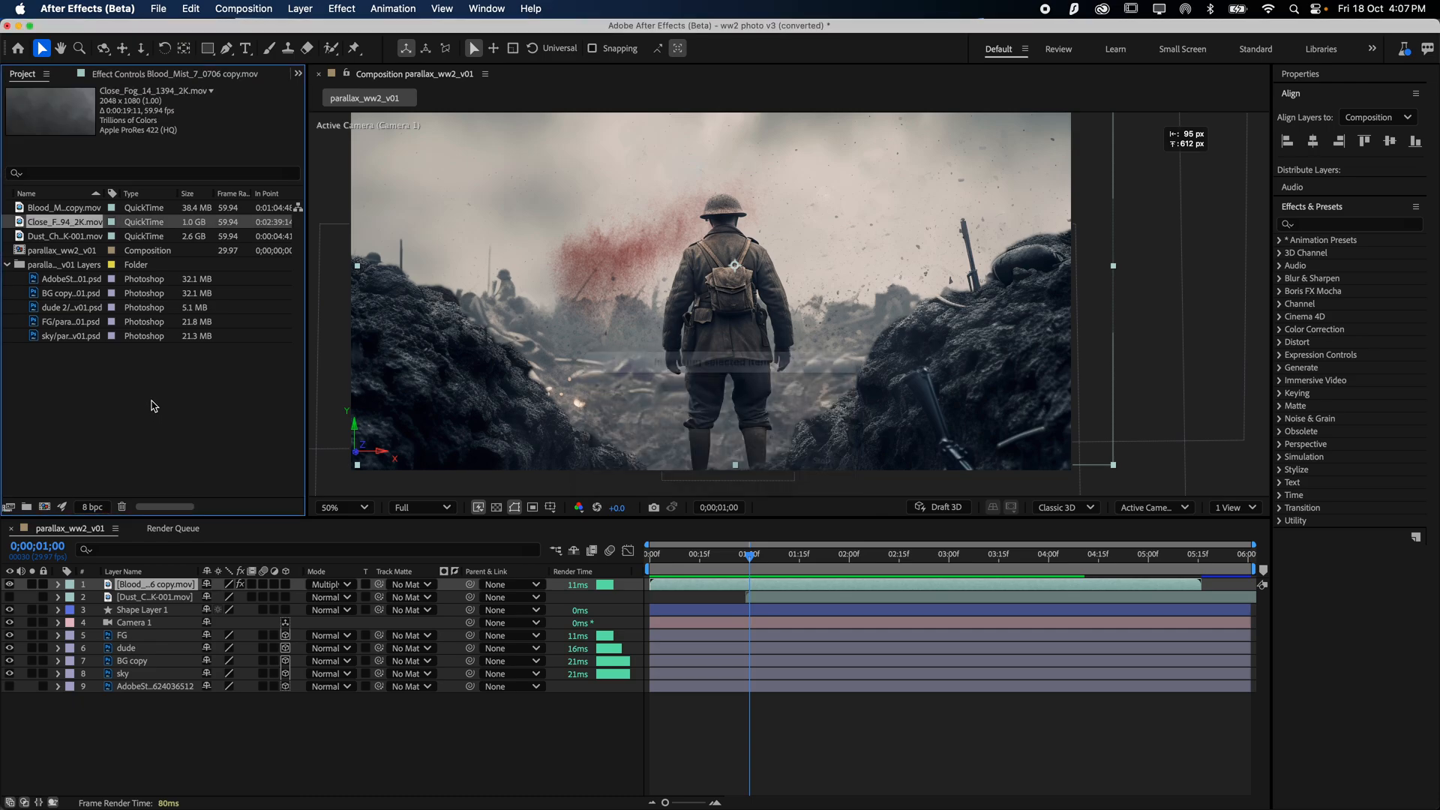
- Preview the Close_Fog_14_1394_2K.mov footage and add it to parallax_ww2_v01 as the topmost layer
{"action": "double_click", "coordinate": [81, 224]}
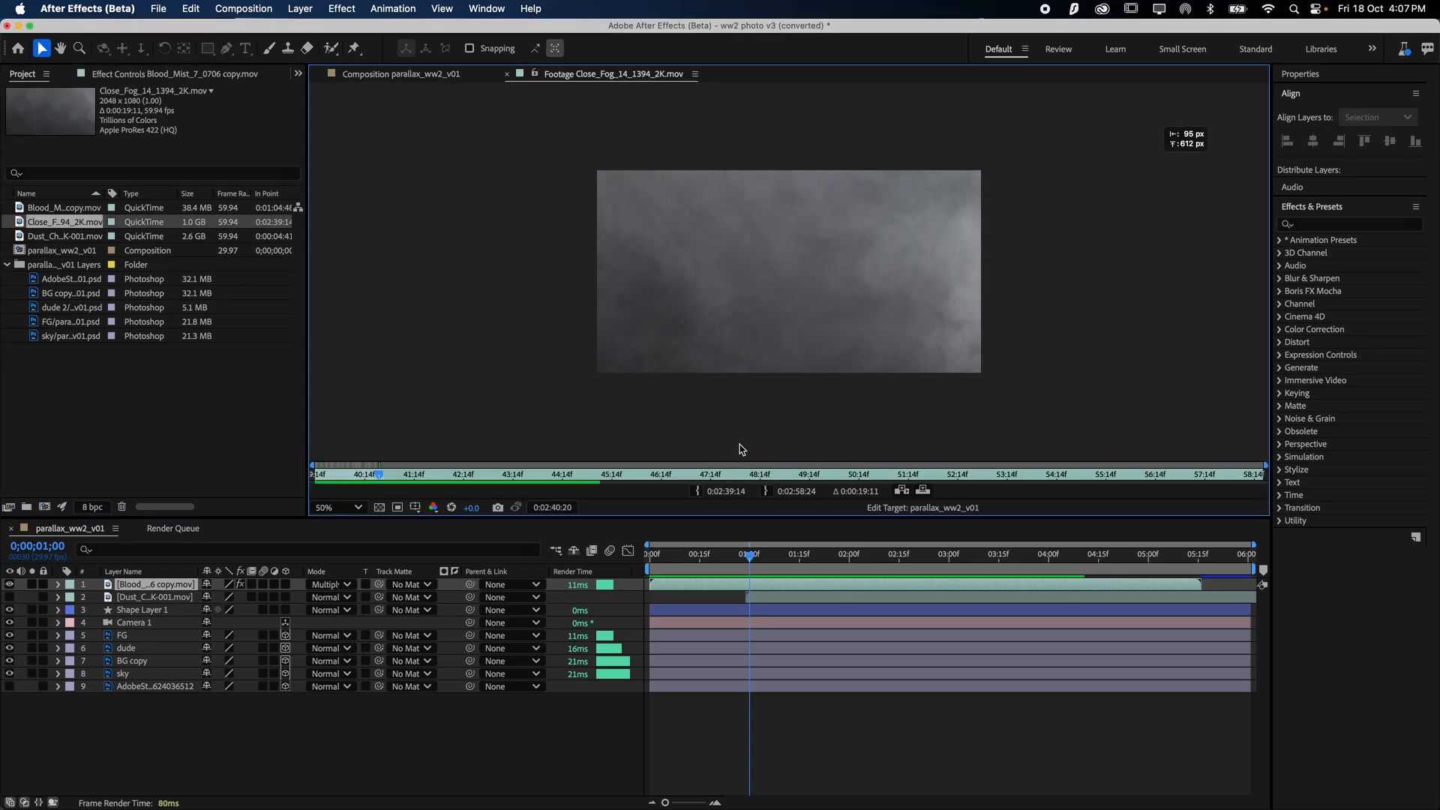
{"action": "left_click", "coordinate": [158, 389]}
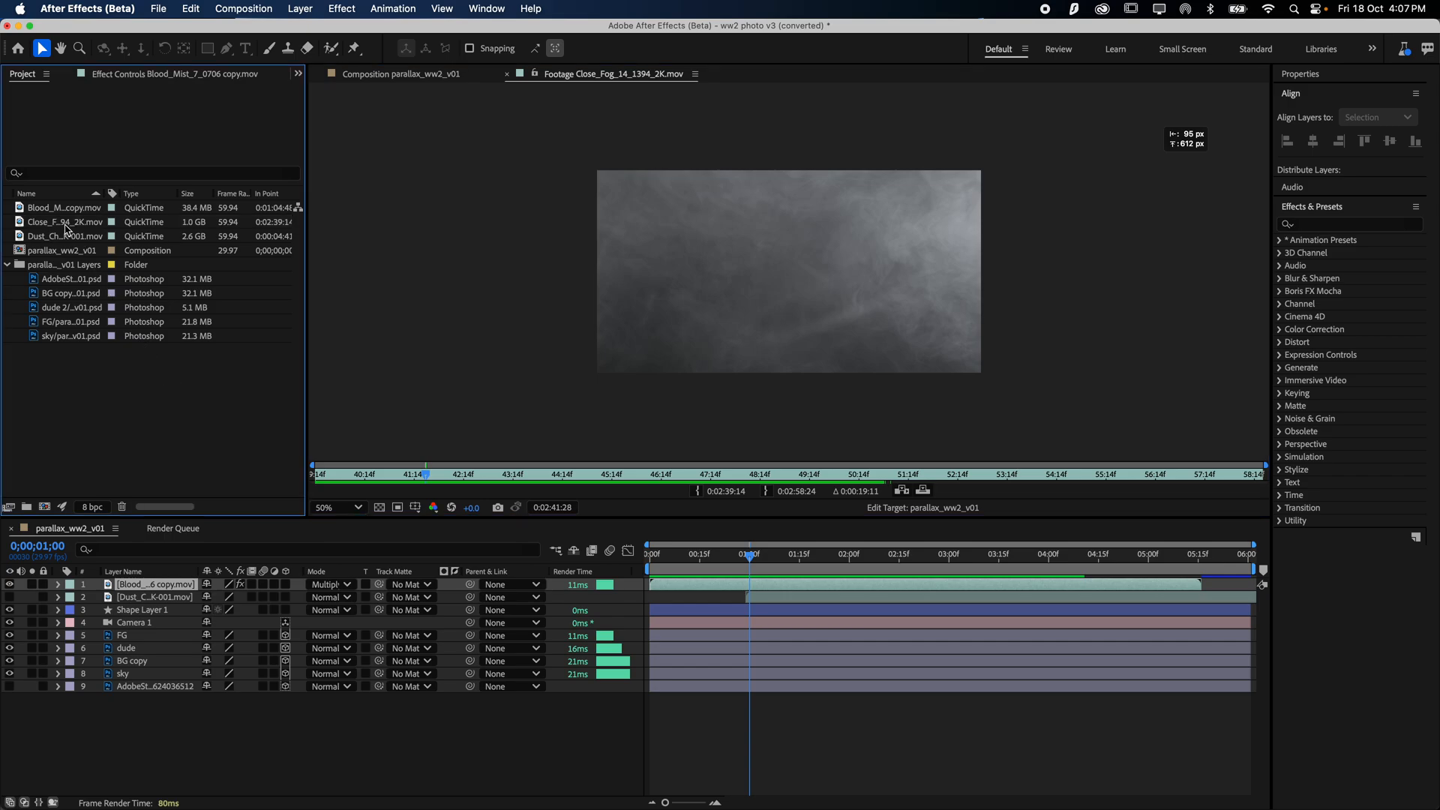
{"action": "left_click_drag", "start_coordinate": [66, 229], "coordinate": [127, 589]}
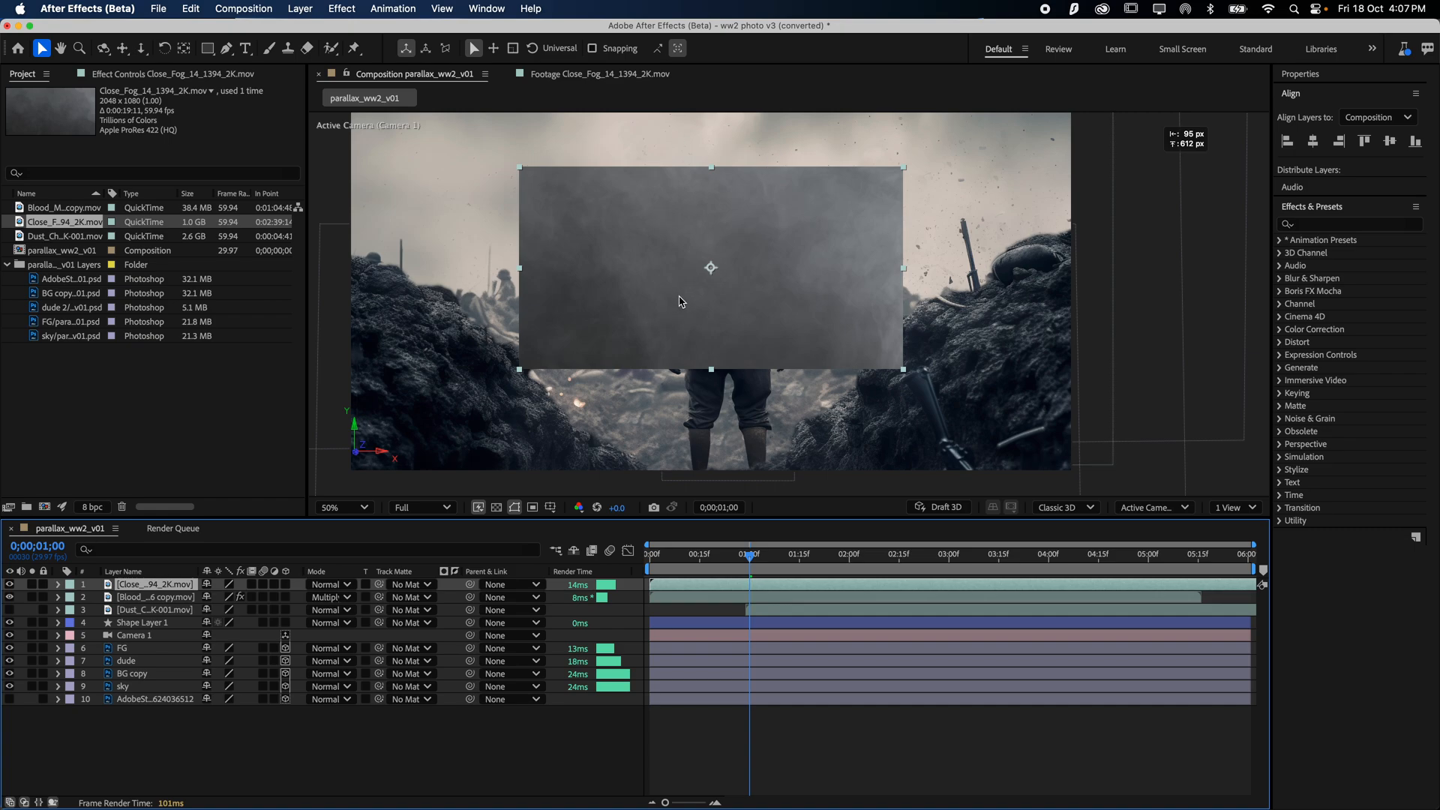
- Try scaling the fog layer by hand to about 192.6%, 135.6% and 172.3%, and undo the last resize
{"action": "left_click_drag", "start_coordinate": [521, 373], "coordinate": [341, 463]}
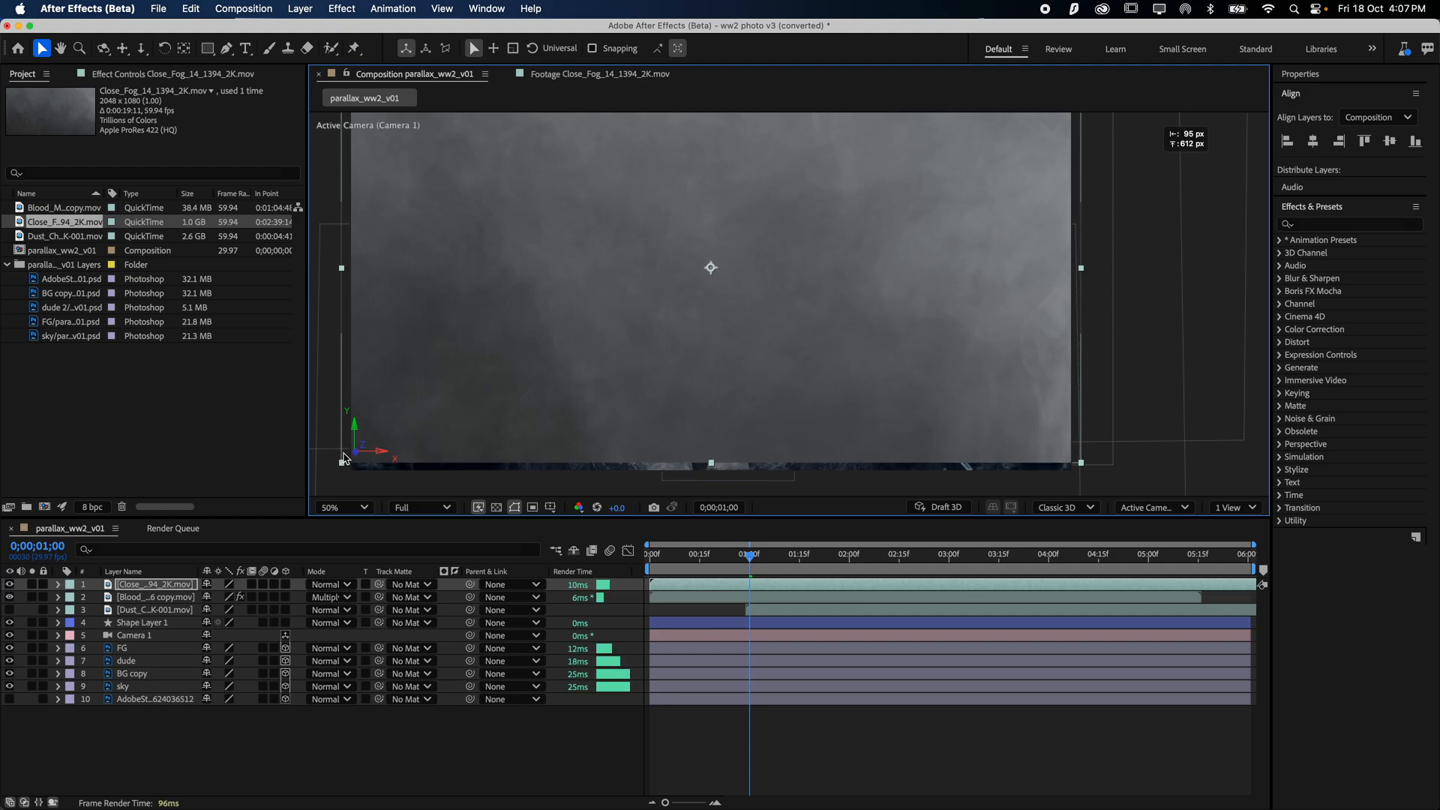
{"action": "key", "text": "s"}
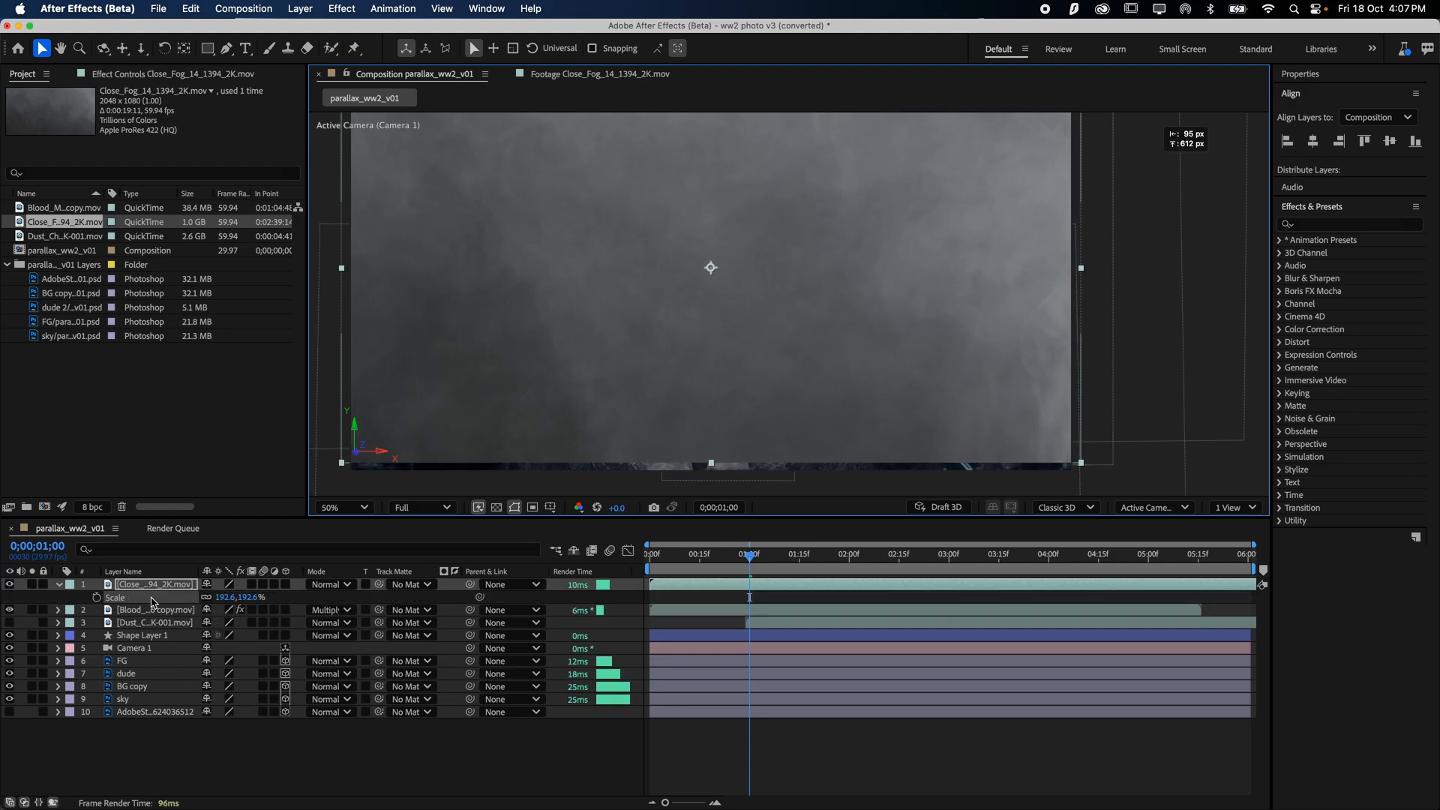
{"action": "left_click_drag", "start_coordinate": [227, 598], "coordinate": [176, 601]}
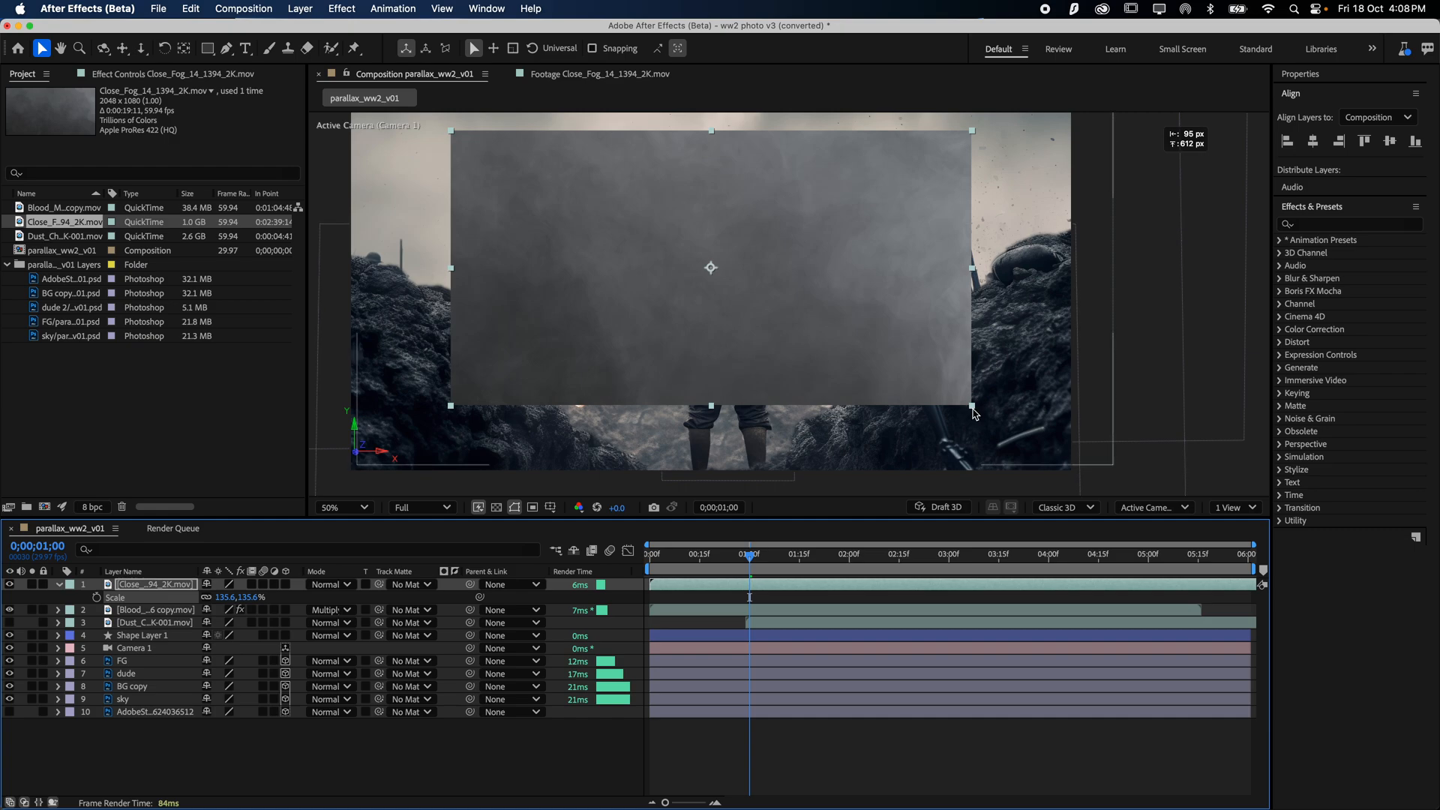
{"action": "left_click_drag", "start_coordinate": [973, 413], "coordinate": [1044, 426]}
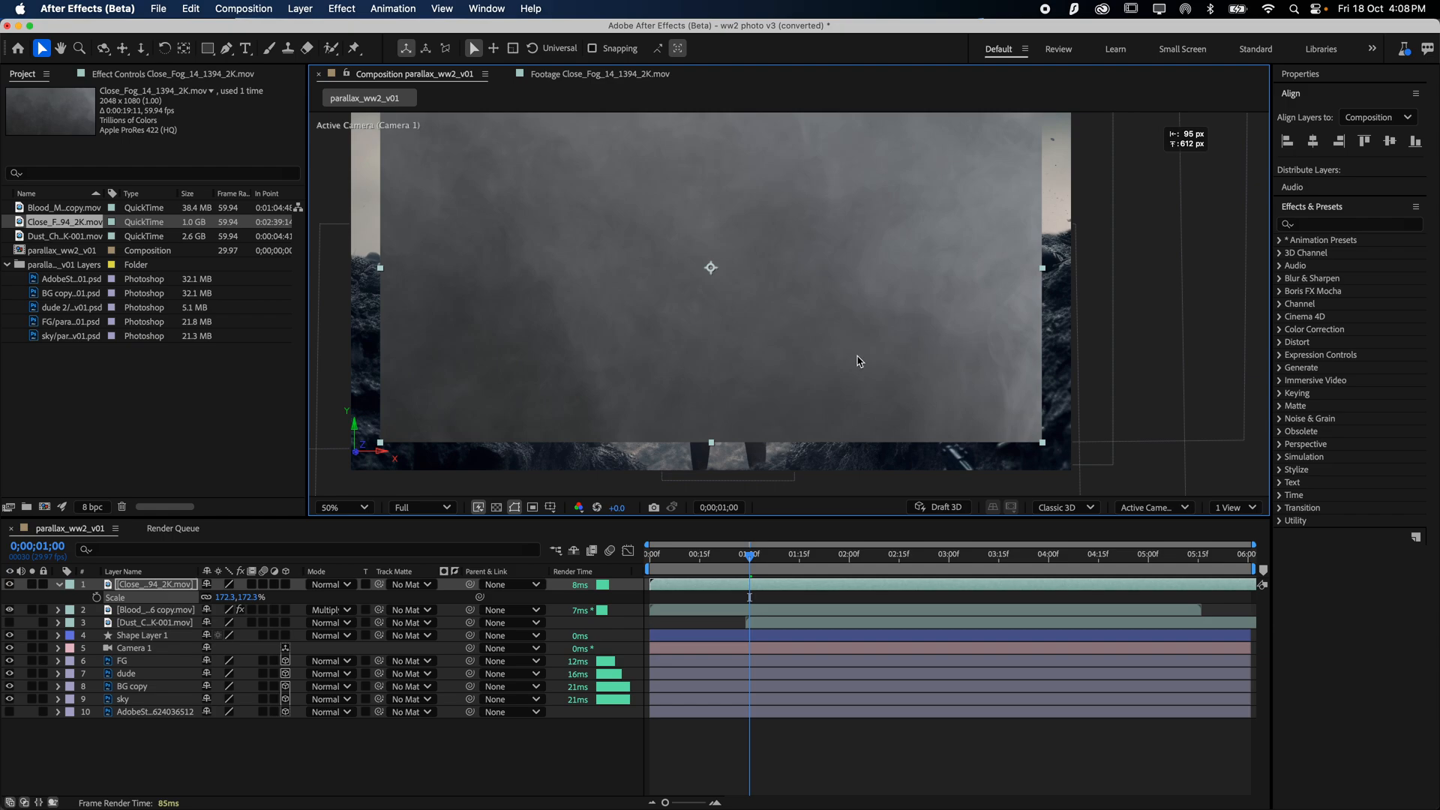
{"action": "left_click_drag", "start_coordinate": [798, 326], "coordinate": [804, 354]}
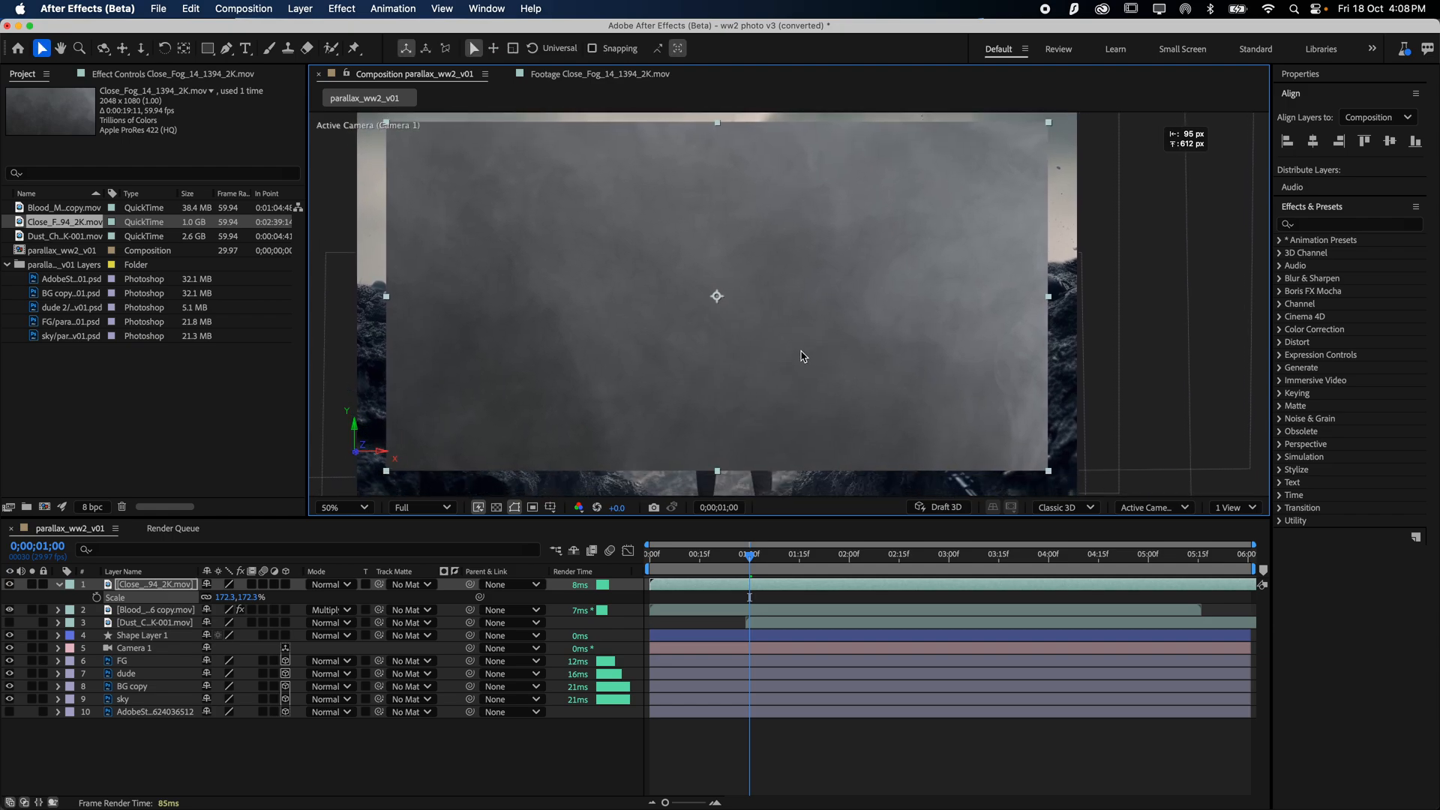
{"action": "key", "text": "super+z"}
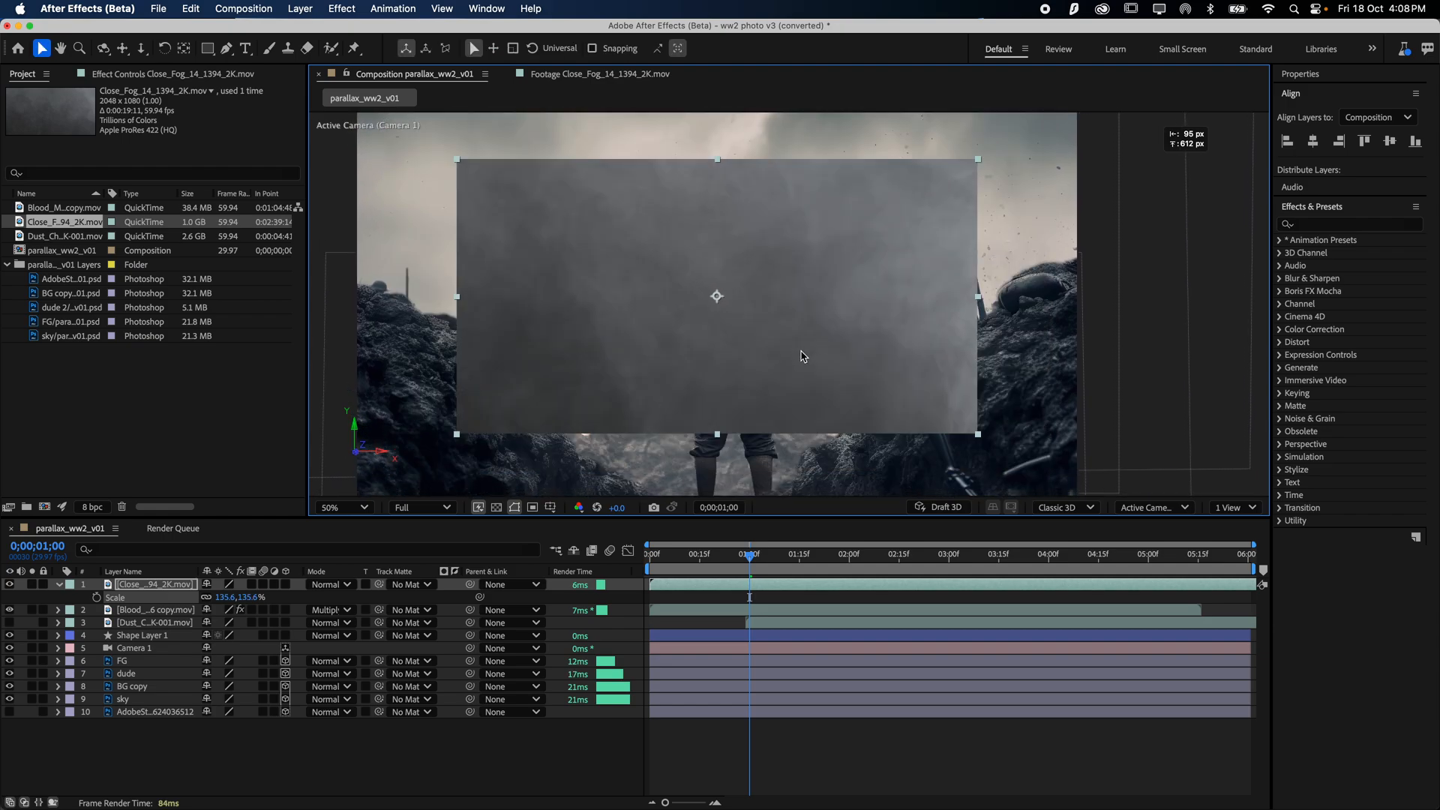
- Fit the fog layer to the composition's height
{"action": "right_click", "coordinate": [735, 328]}
{"action": "mouse_move", "coordinate": [780, 381]}
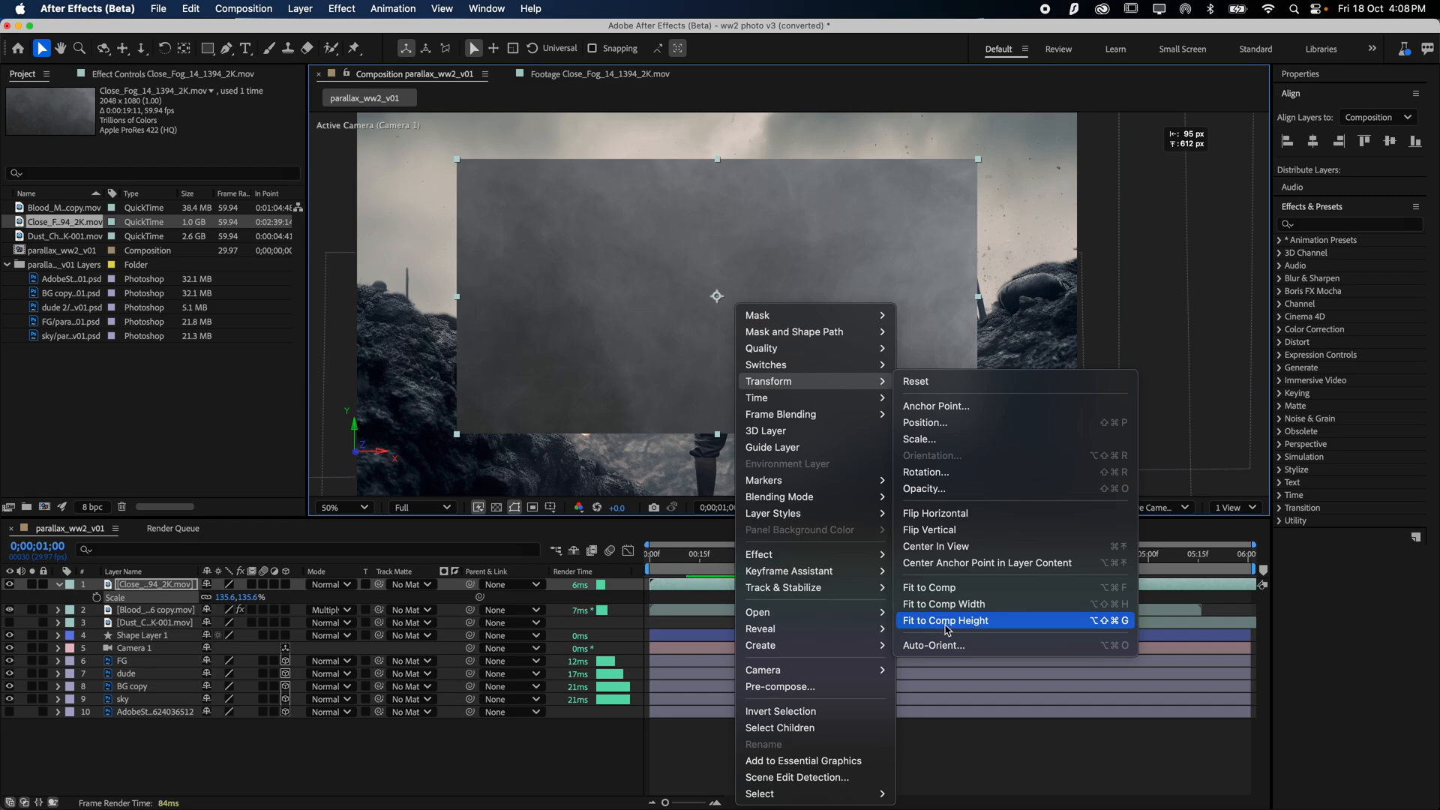
{"action": "left_click", "coordinate": [946, 621]}
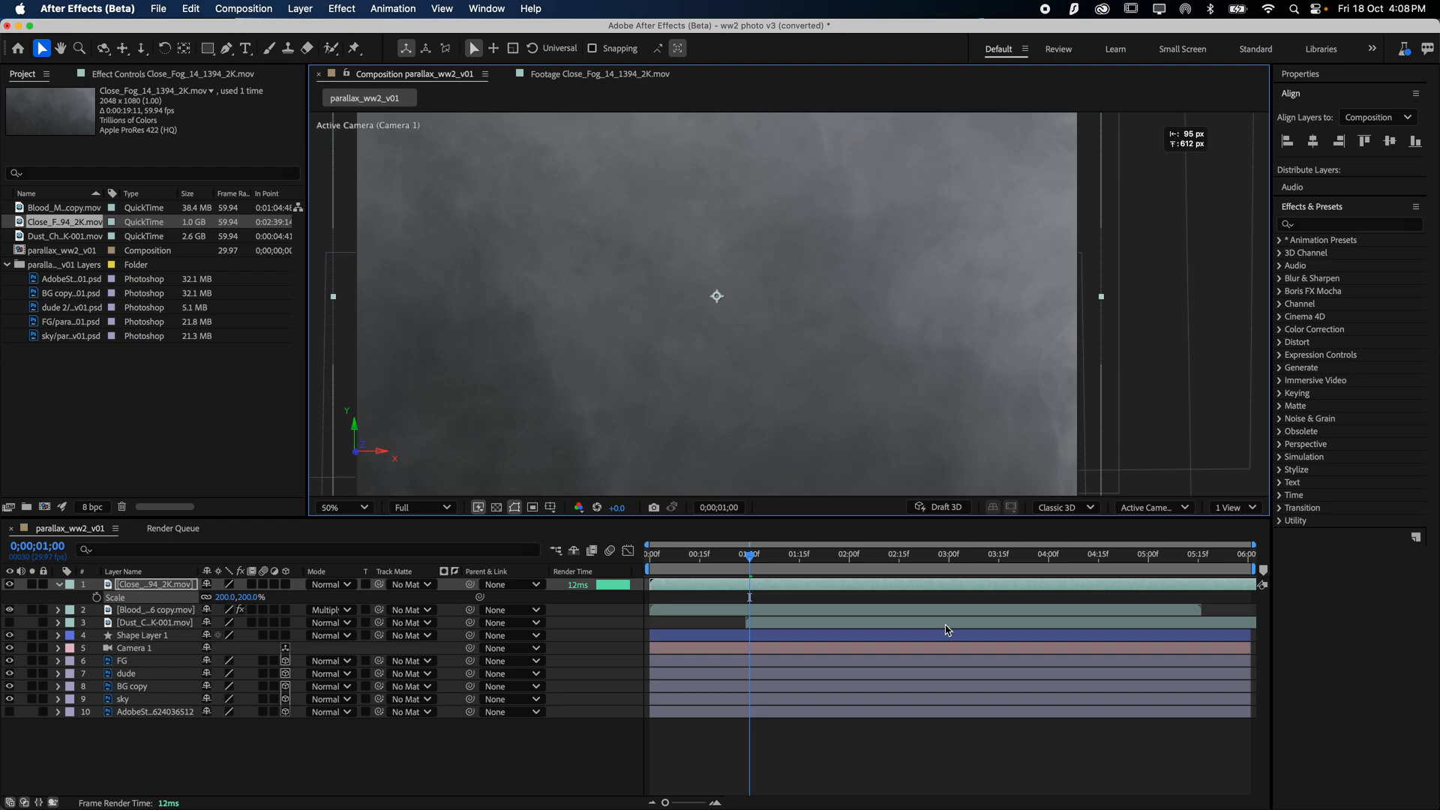
{"action": "key", "text": "comma"}
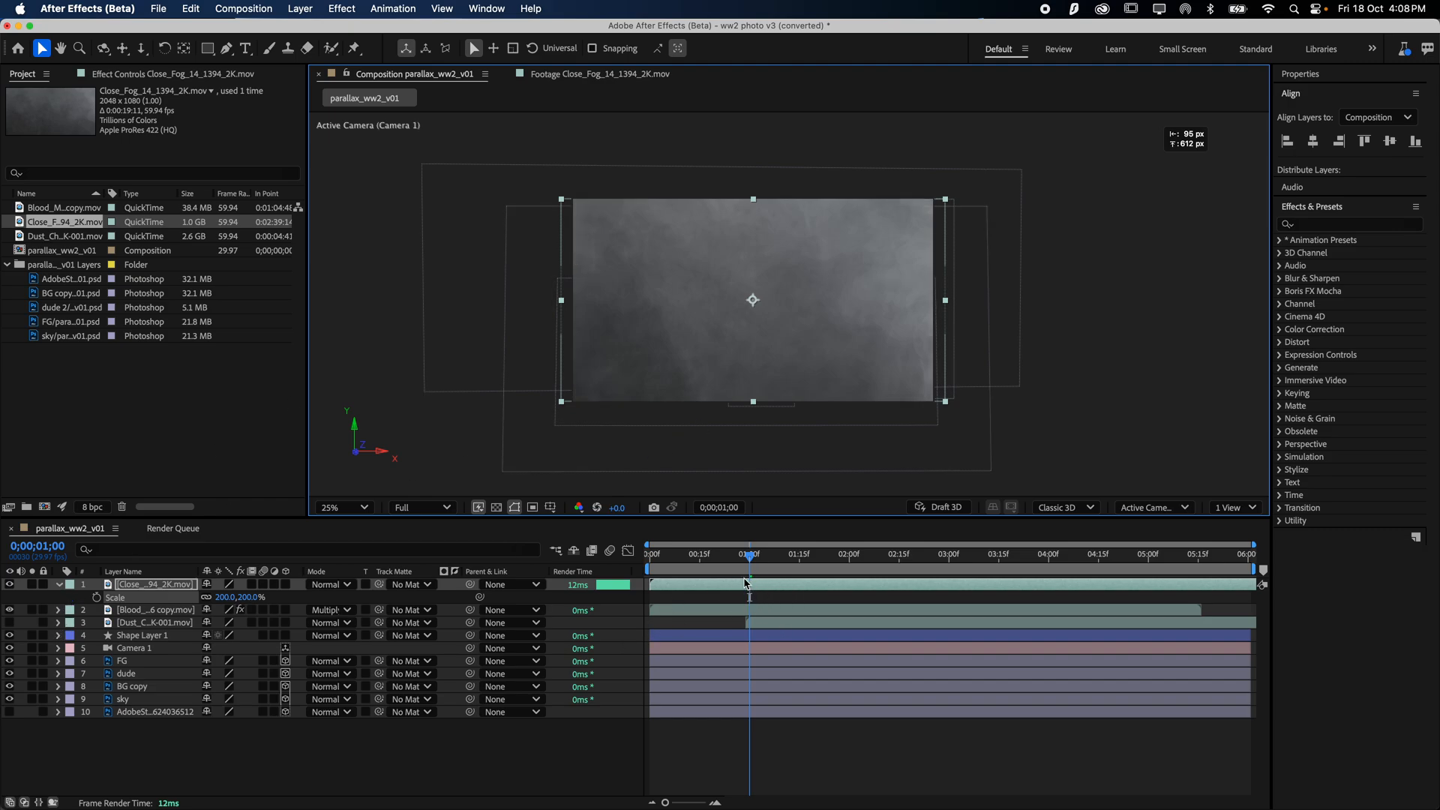
- Try the Multiply blending mode on the fog layer, check it at 0;00;01;09, and restore Normal
{"action": "left_click_drag", "start_coordinate": [751, 559], "coordinate": [1026, 559]}
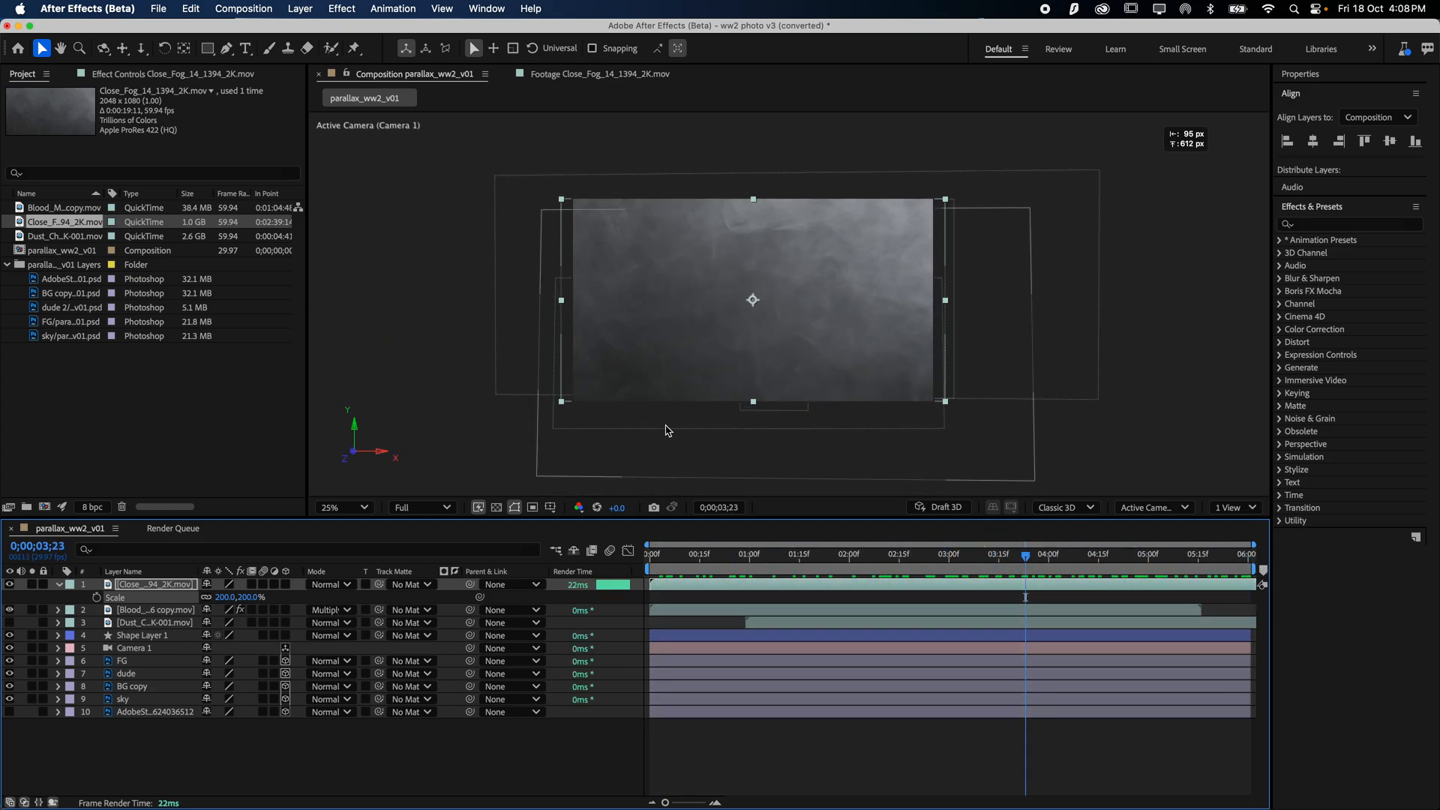
{"action": "scroll", "coordinate": [667, 429], "scroll_direction": "up", "scroll_amount": 2}
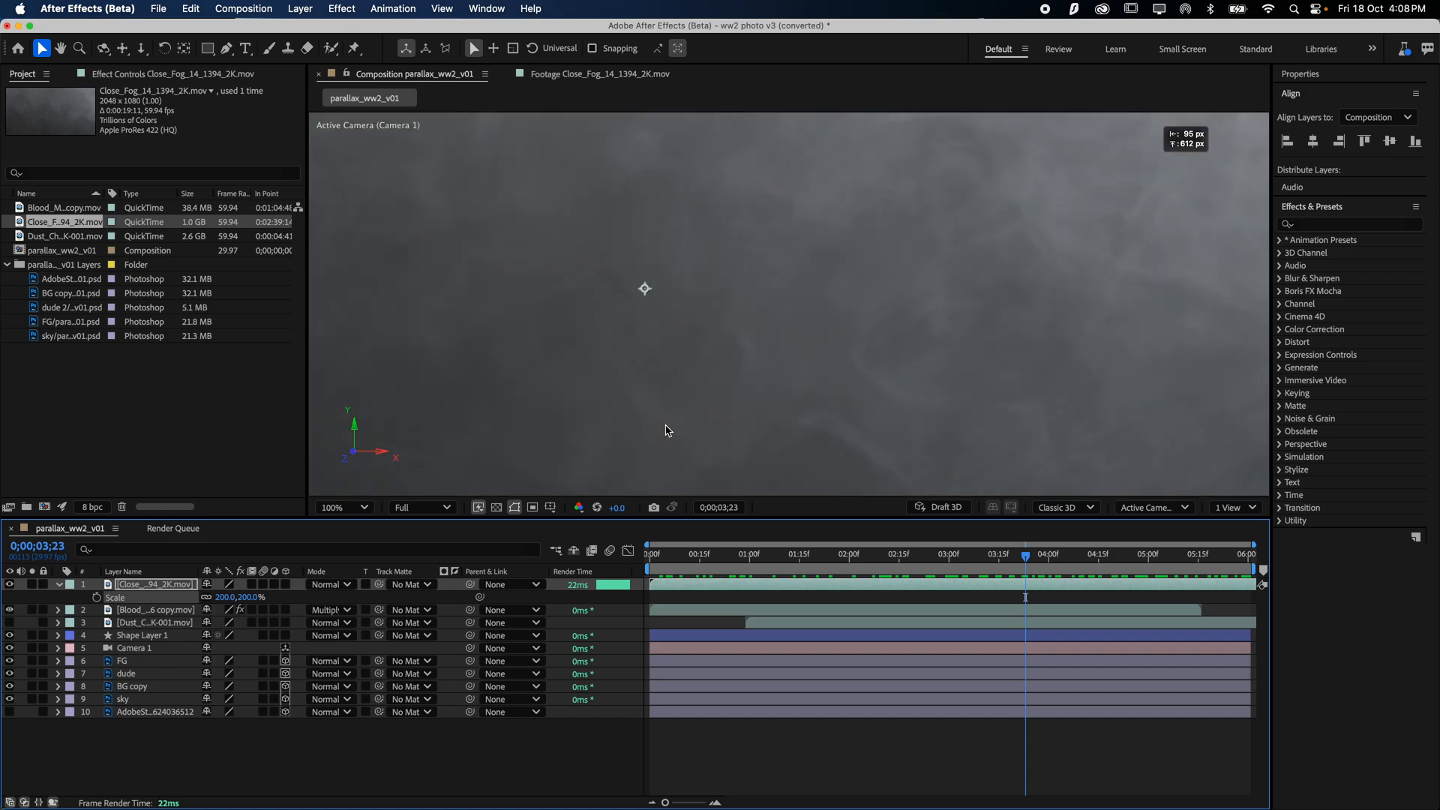
{"action": "scroll", "coordinate": [666, 429], "scroll_direction": "down", "scroll_amount": 2}
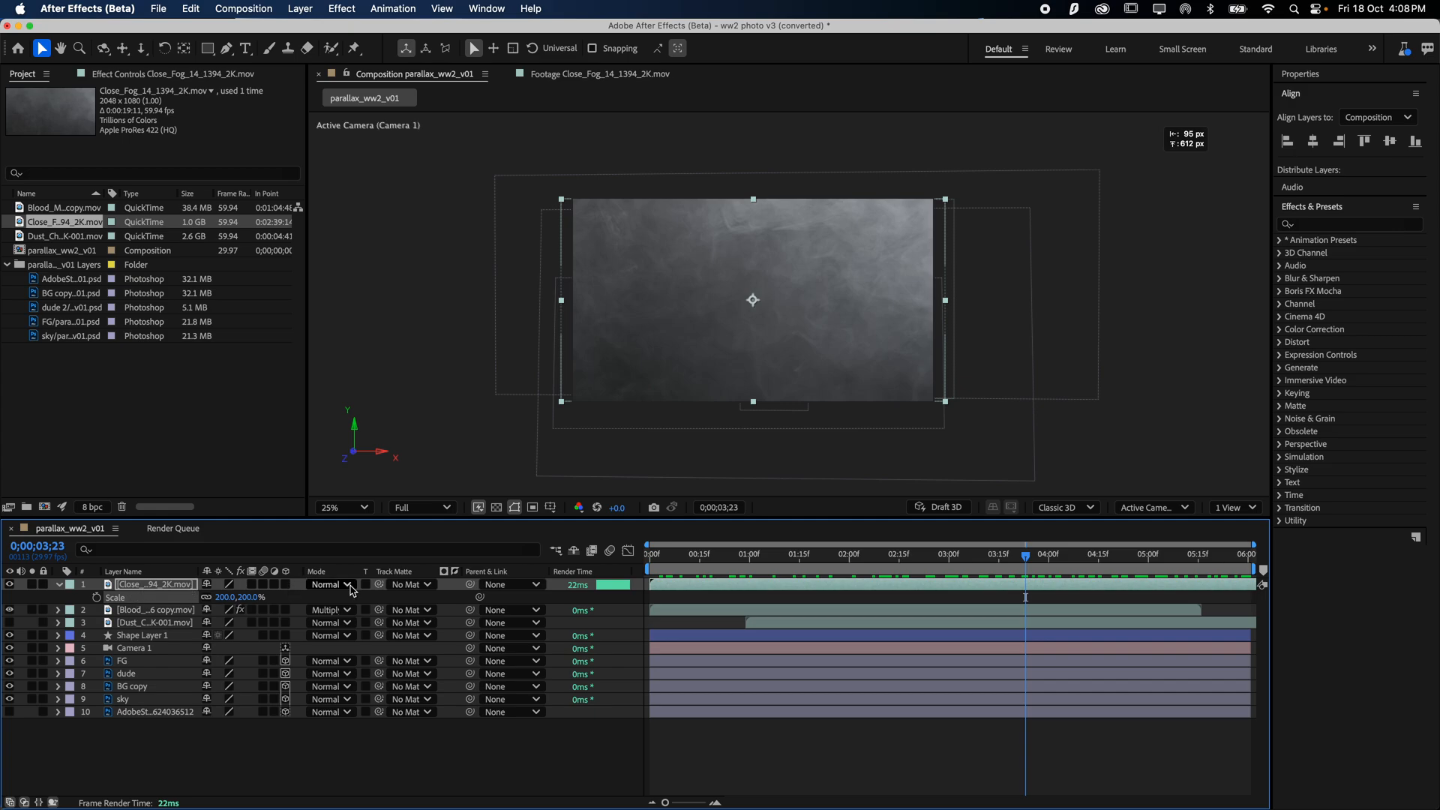
{"action": "left_click", "coordinate": [319, 585]}
{"action": "key", "text": "Escape"}
{"action": "left_click", "coordinate": [323, 586]}
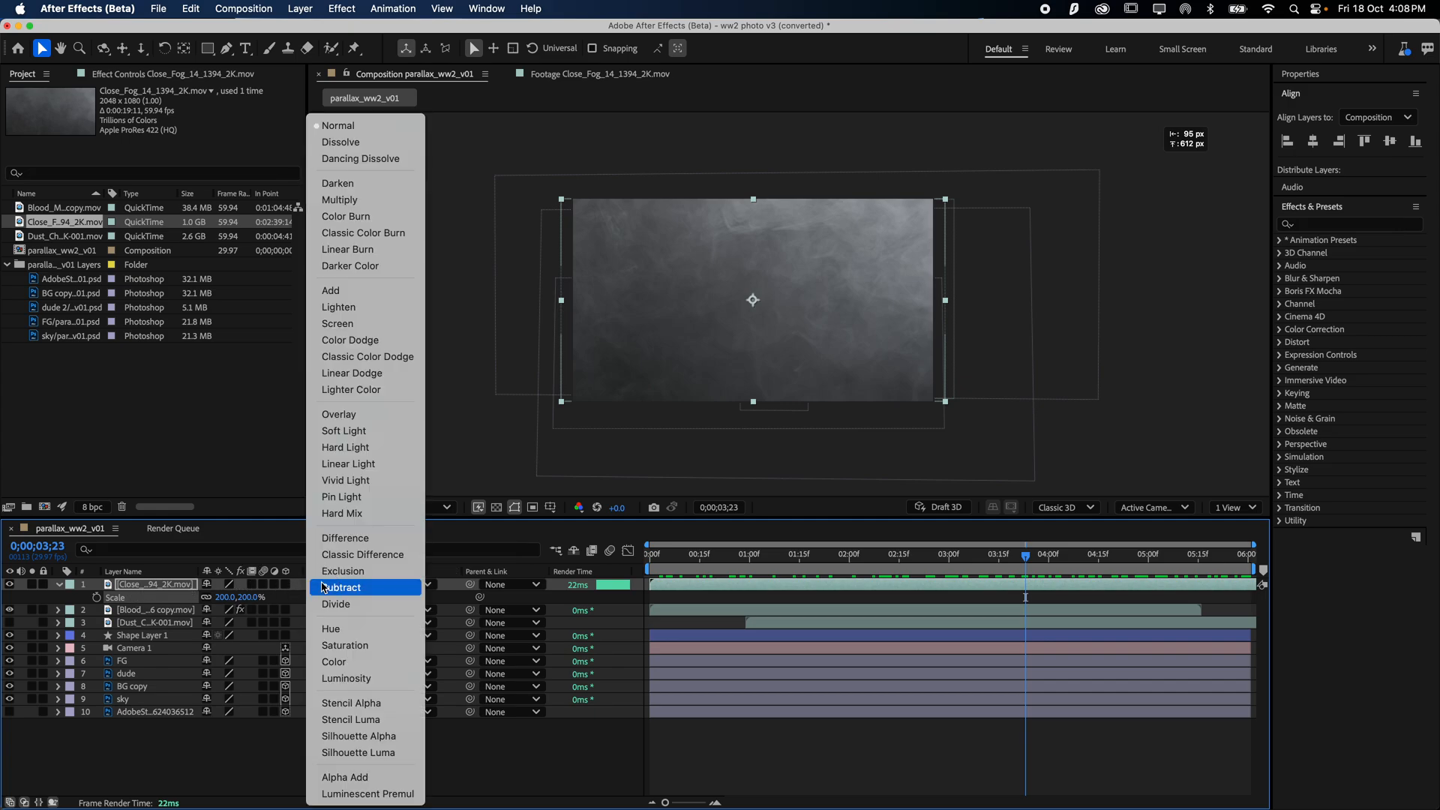
{"action": "left_click", "coordinate": [350, 200]}
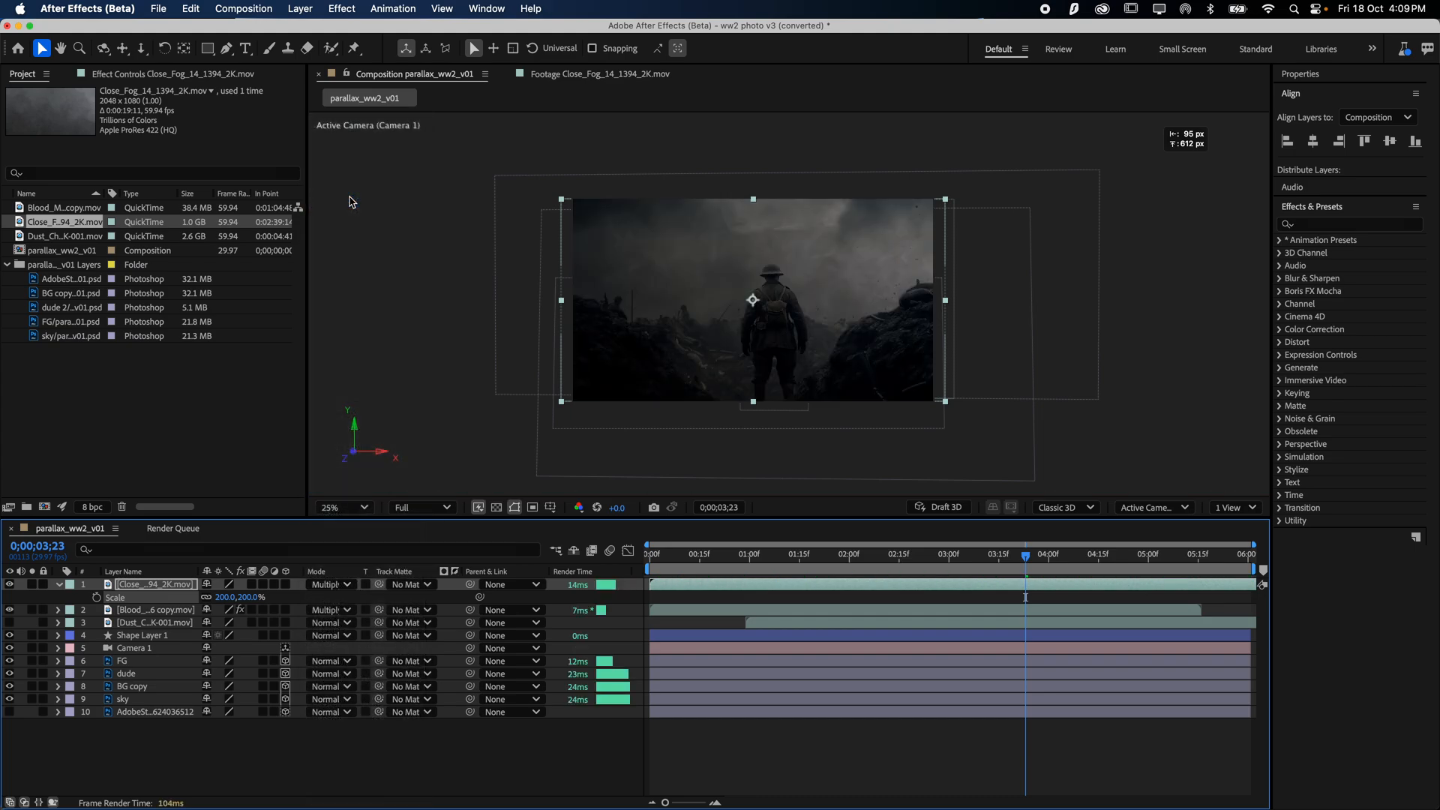
{"action": "key", "text": "period"}
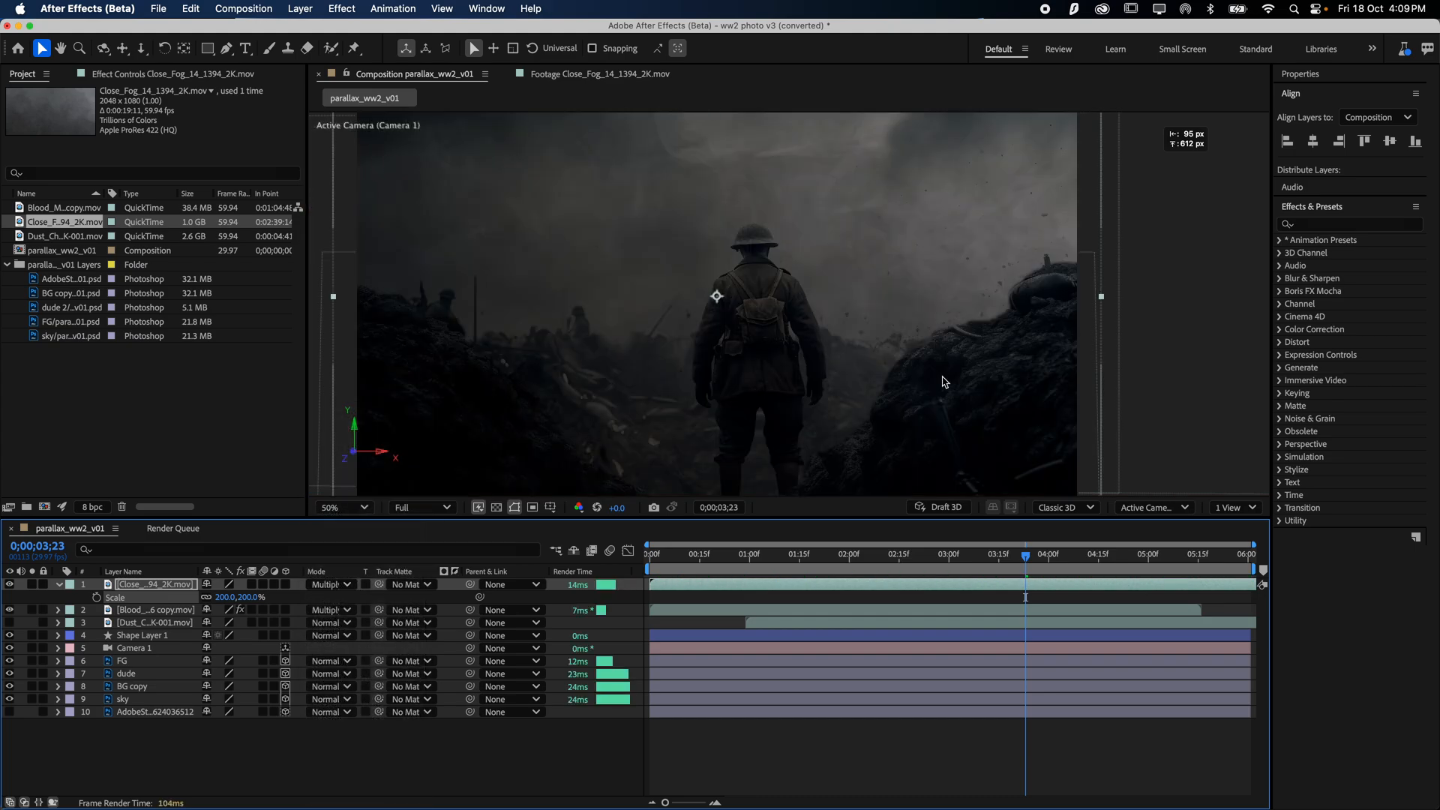
{"action": "key", "text": "comma"}
{"action": "left_click_drag", "start_coordinate": [817, 561], "coordinate": [780, 584]}
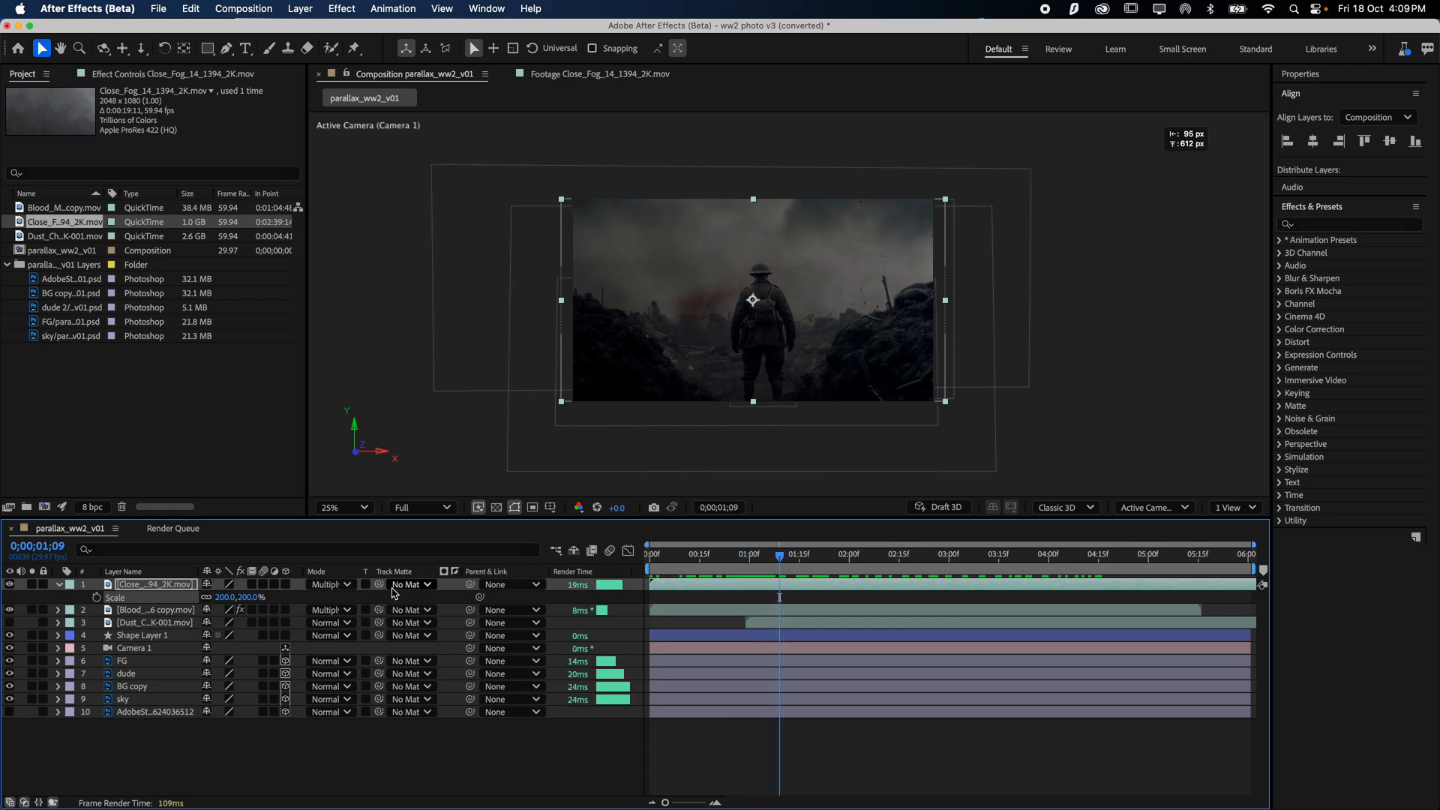
{"action": "left_click", "coordinate": [328, 584]}
{"action": "left_click", "coordinate": [341, 128]}
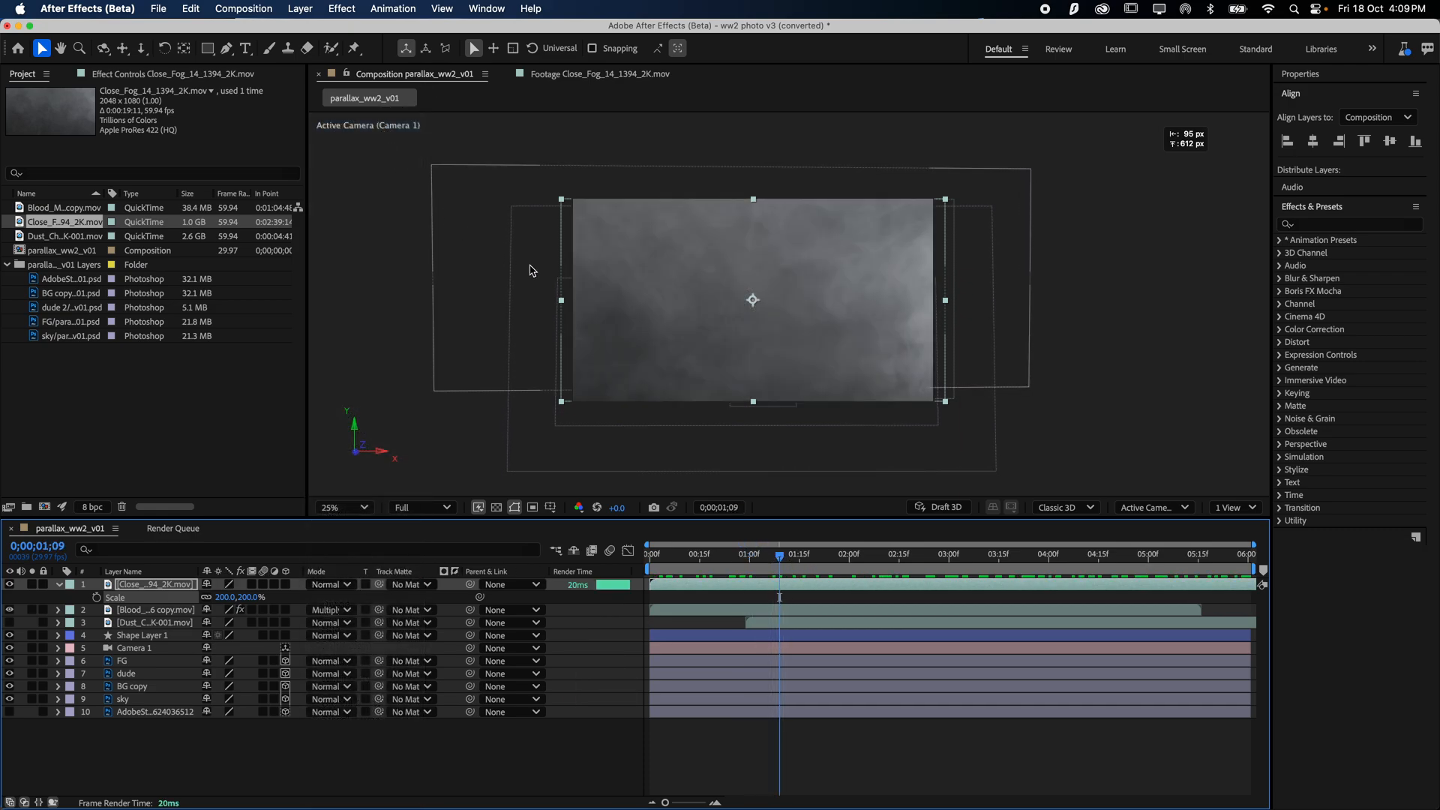
- Move the current time to 0;00;05;09, set the fog layer's blending mode to Screen and scrub the result back to about 0;00;02;16
{"action": "left_click_drag", "start_coordinate": [779, 557], "coordinate": [1178, 574]}
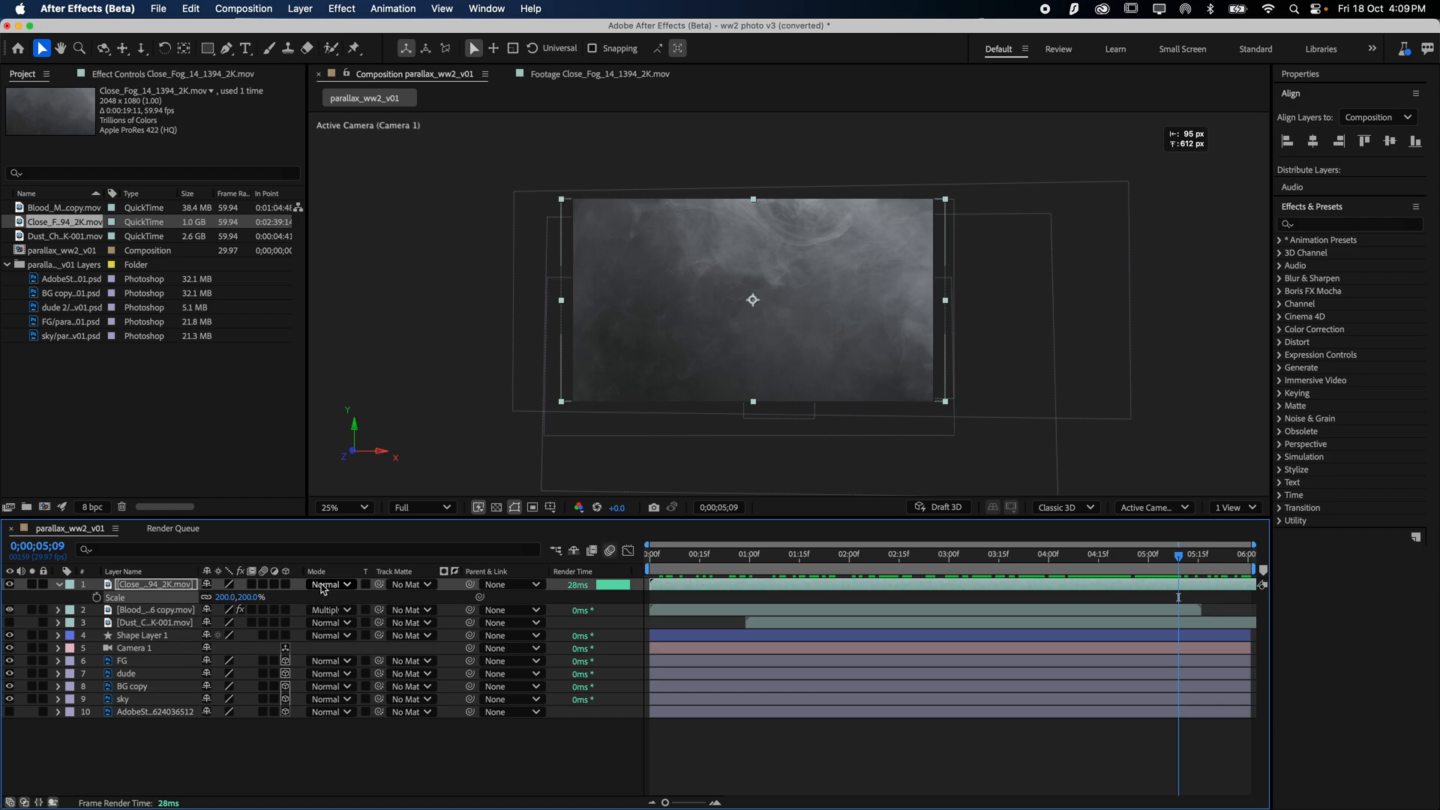
{"action": "left_click", "coordinate": [324, 586]}
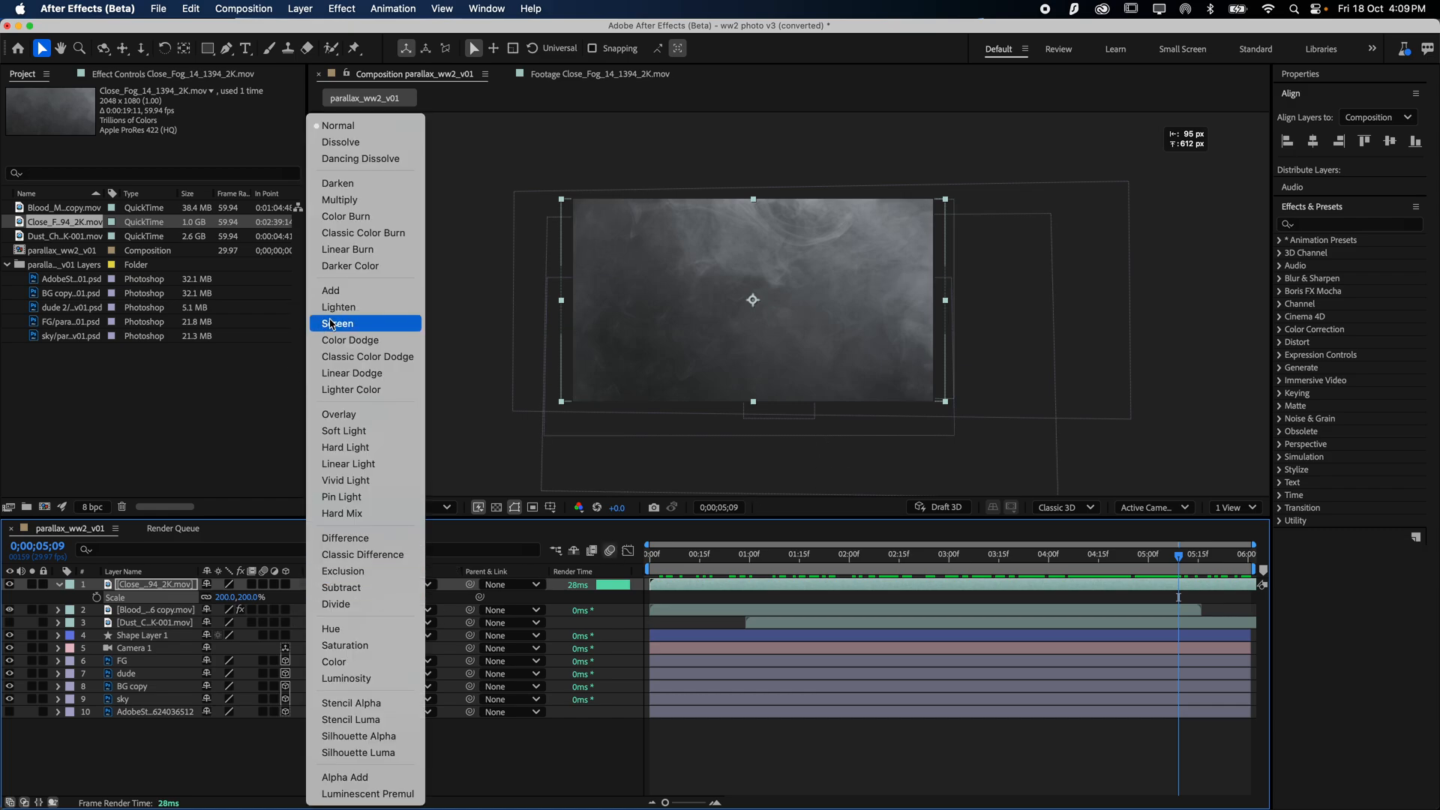
{"action": "left_click", "coordinate": [353, 331]}
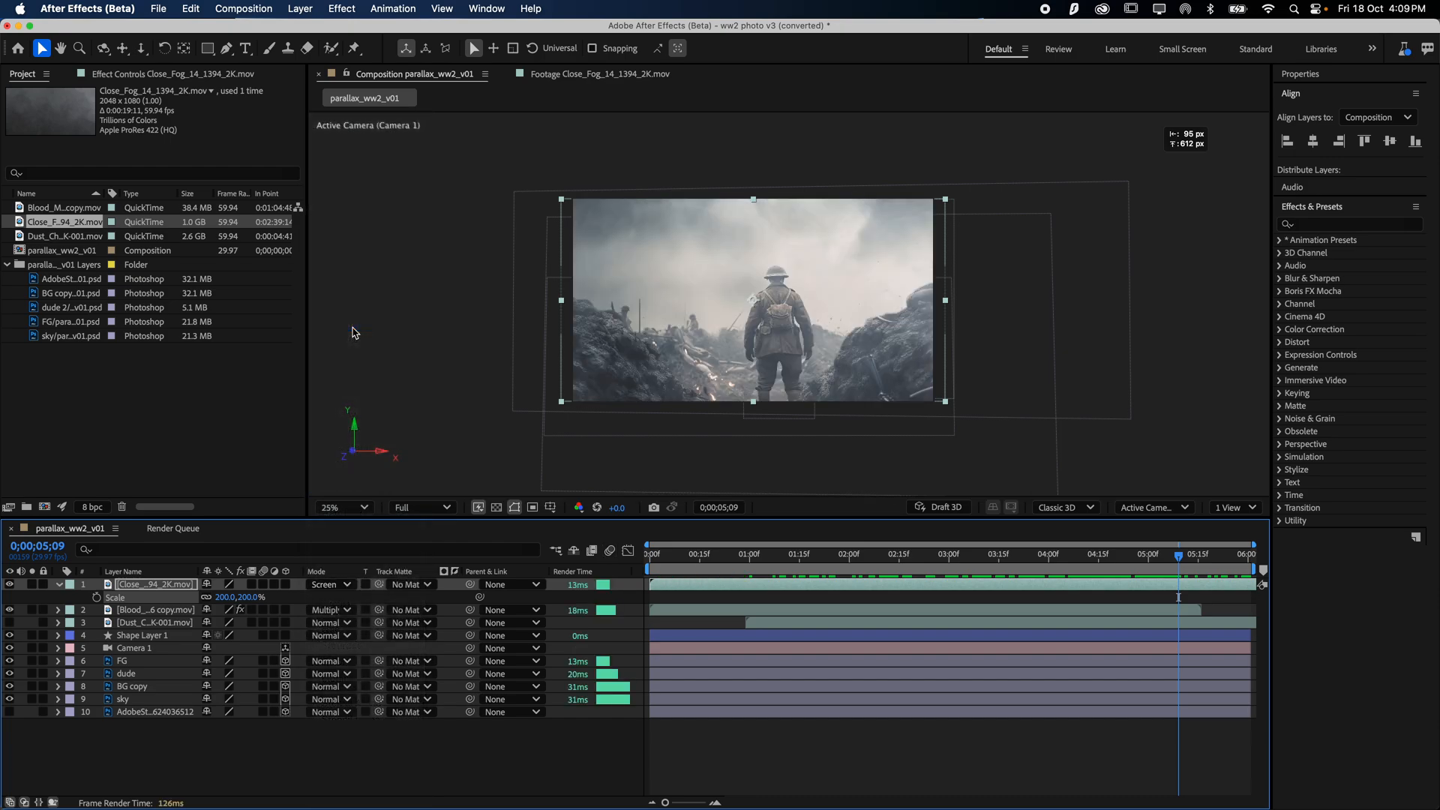
{"action": "left_click_drag", "start_coordinate": [992, 564], "coordinate": [1058, 589]}
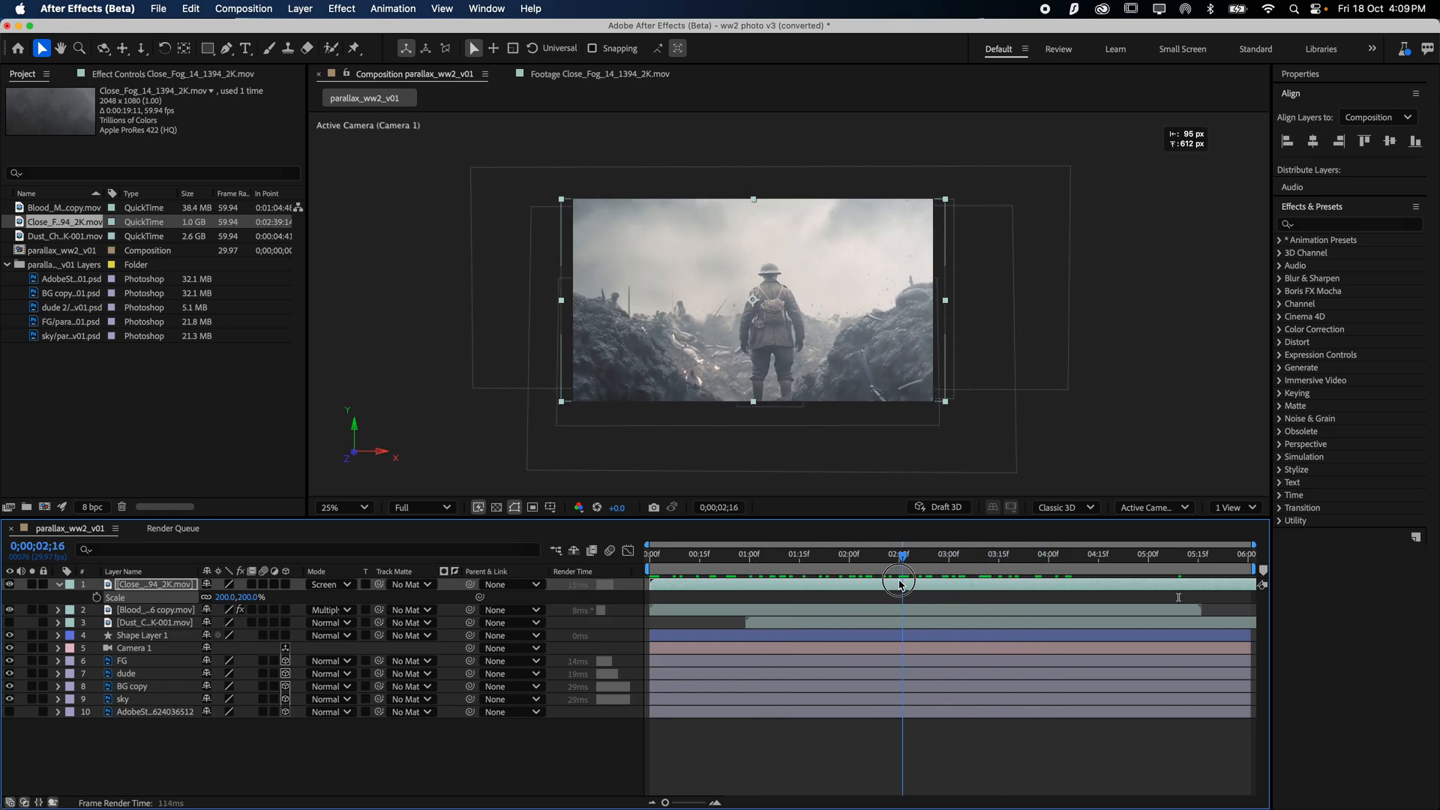
- Try the Difference blending mode on the fog layer, set it to Screen, and check the result at 0;00;01;24
{"action": "left_click", "coordinate": [330, 585]}
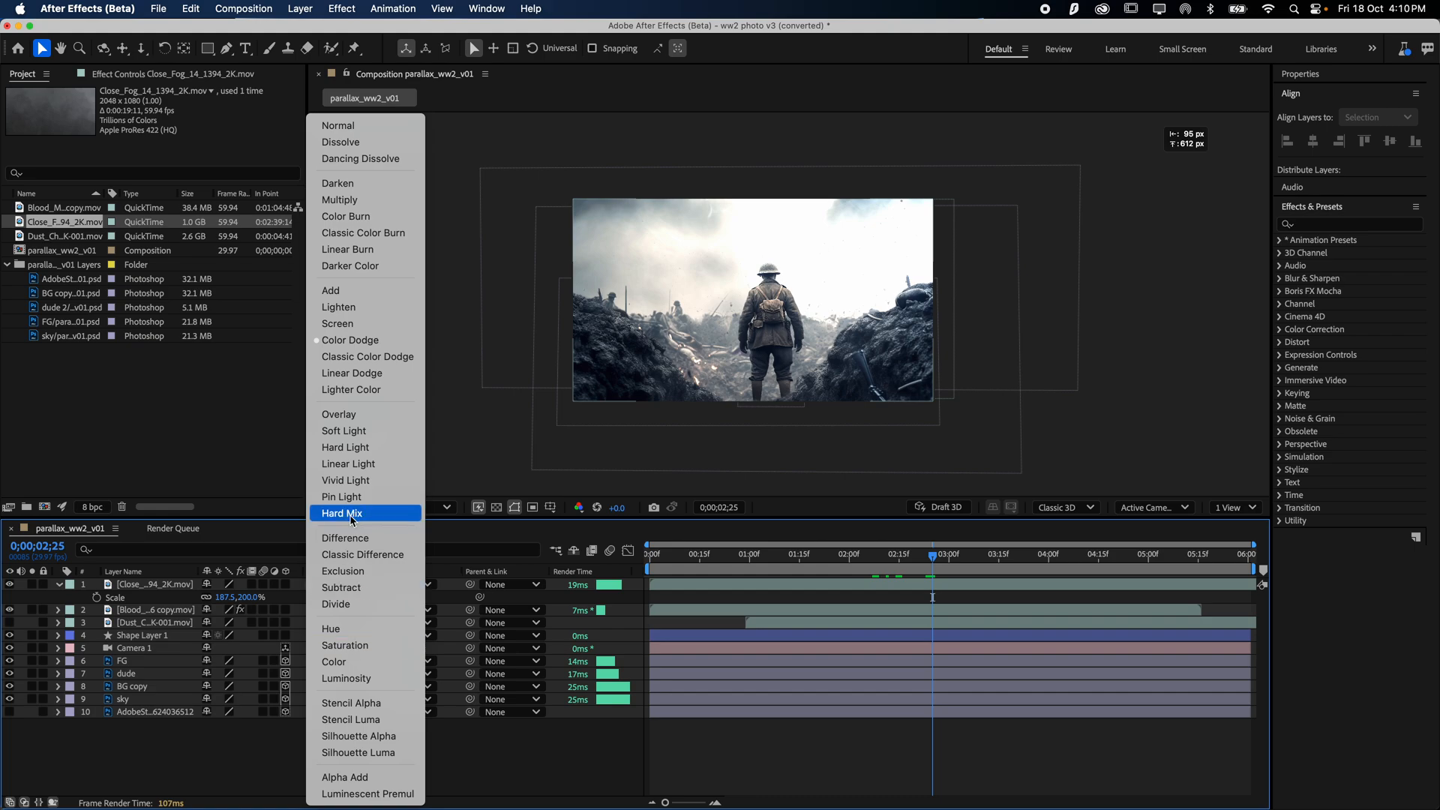
{"action": "left_click", "coordinate": [354, 540]}
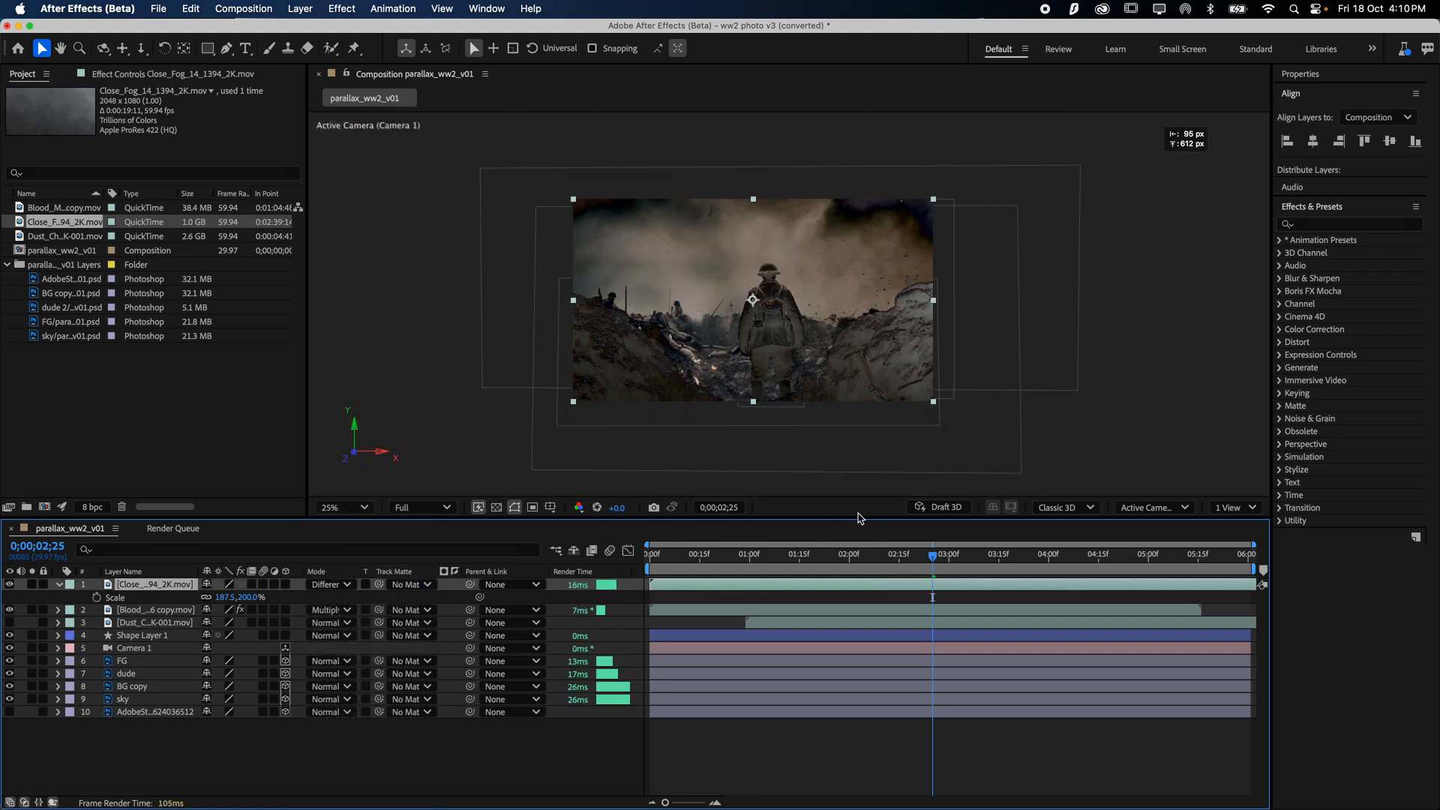
{"action": "left_click", "coordinate": [334, 585]}
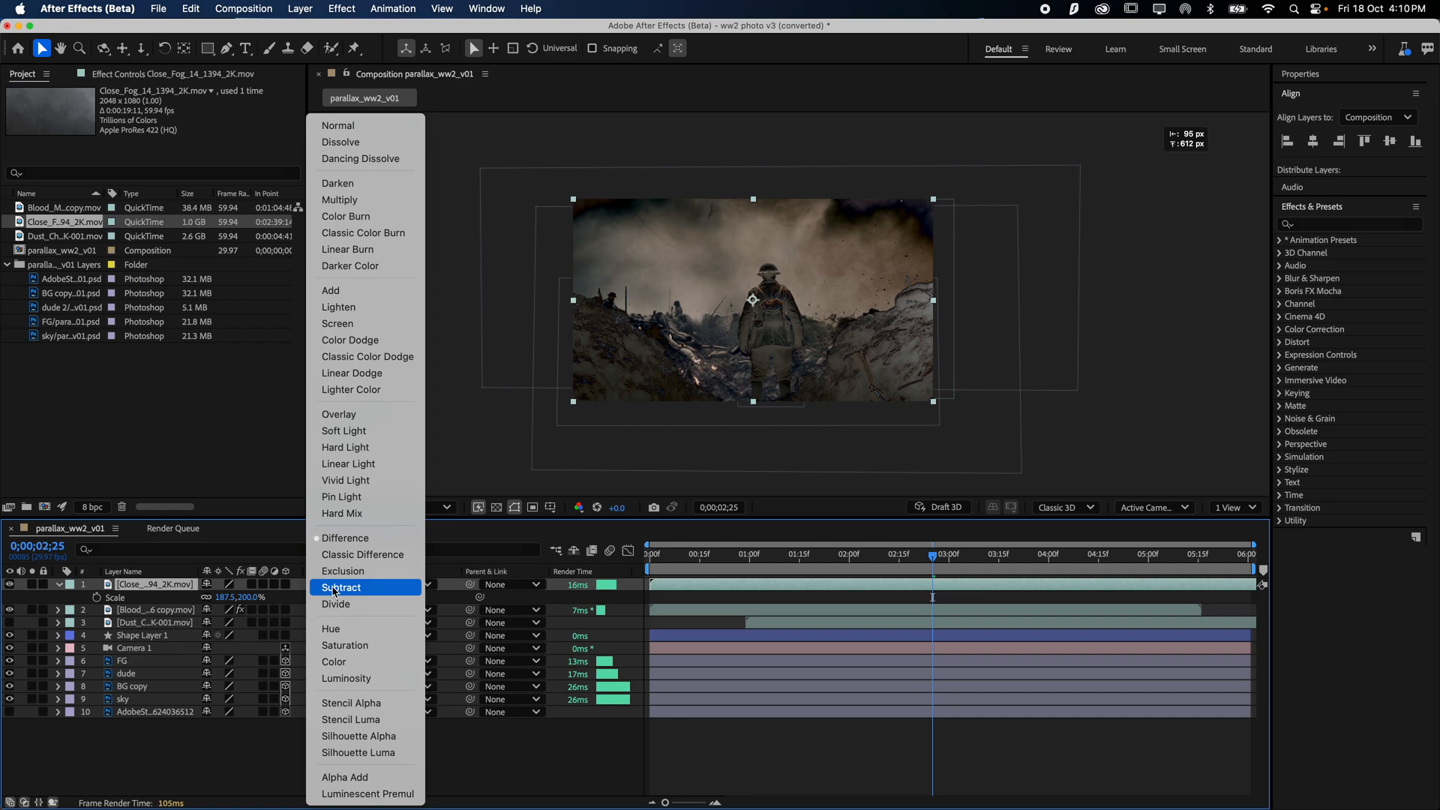
{"action": "left_click", "coordinate": [349, 326]}
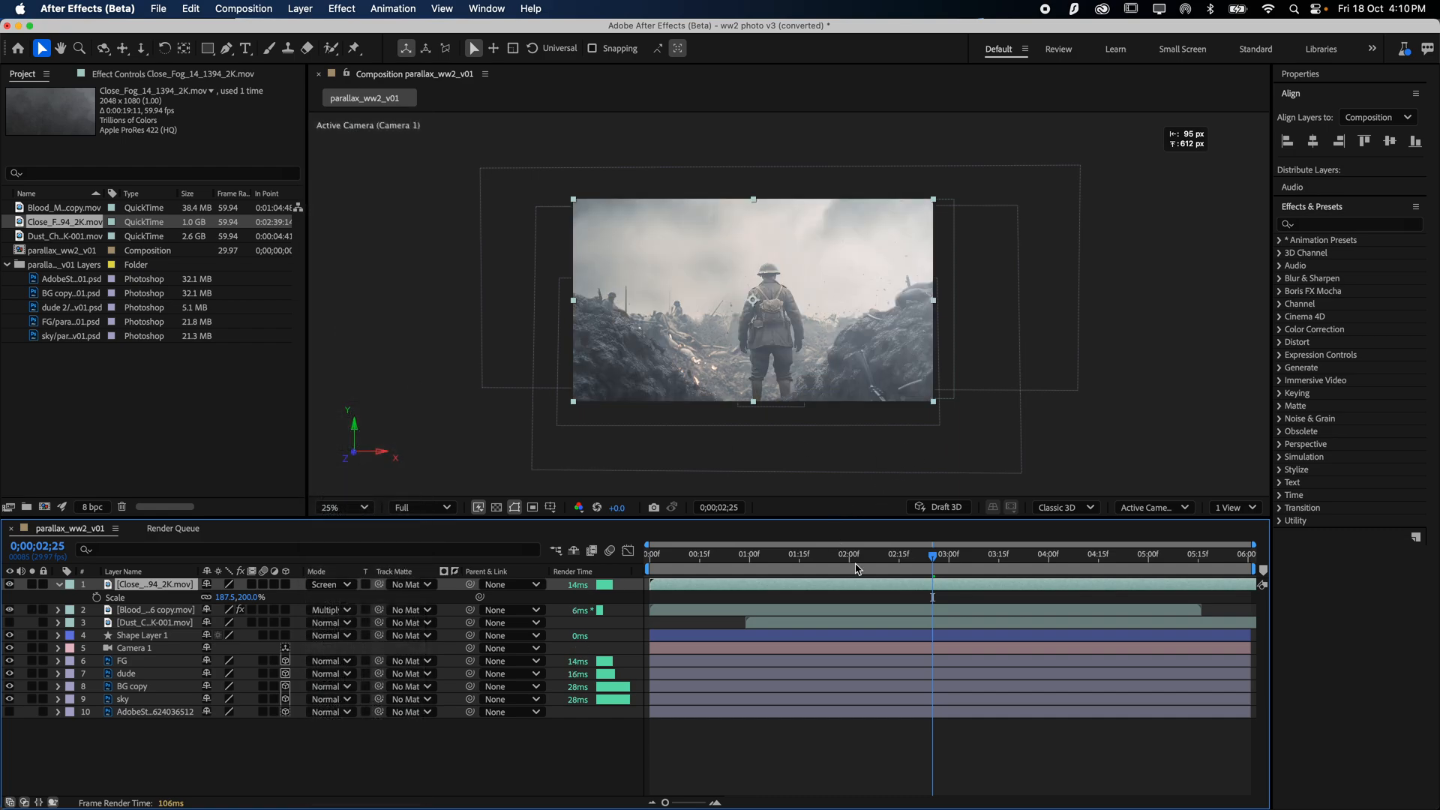
{"action": "left_click_drag", "start_coordinate": [892, 566], "coordinate": [829, 568]}
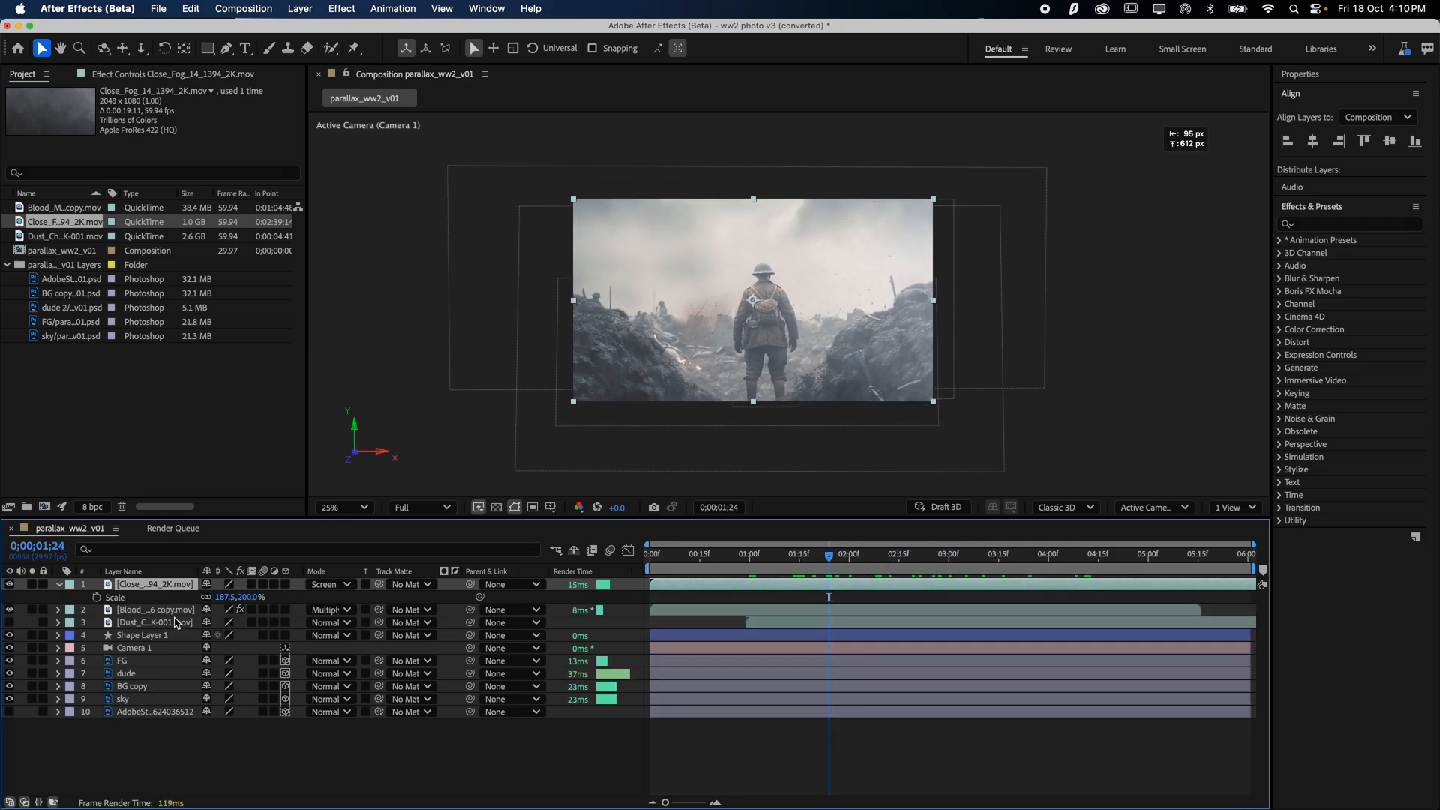
- Show the fog layer's Opacity, apply the Levels effect to the layer and set Input Black to 64
{"action": "left_click_drag", "start_coordinate": [213, 600], "coordinate": [352, 608]}
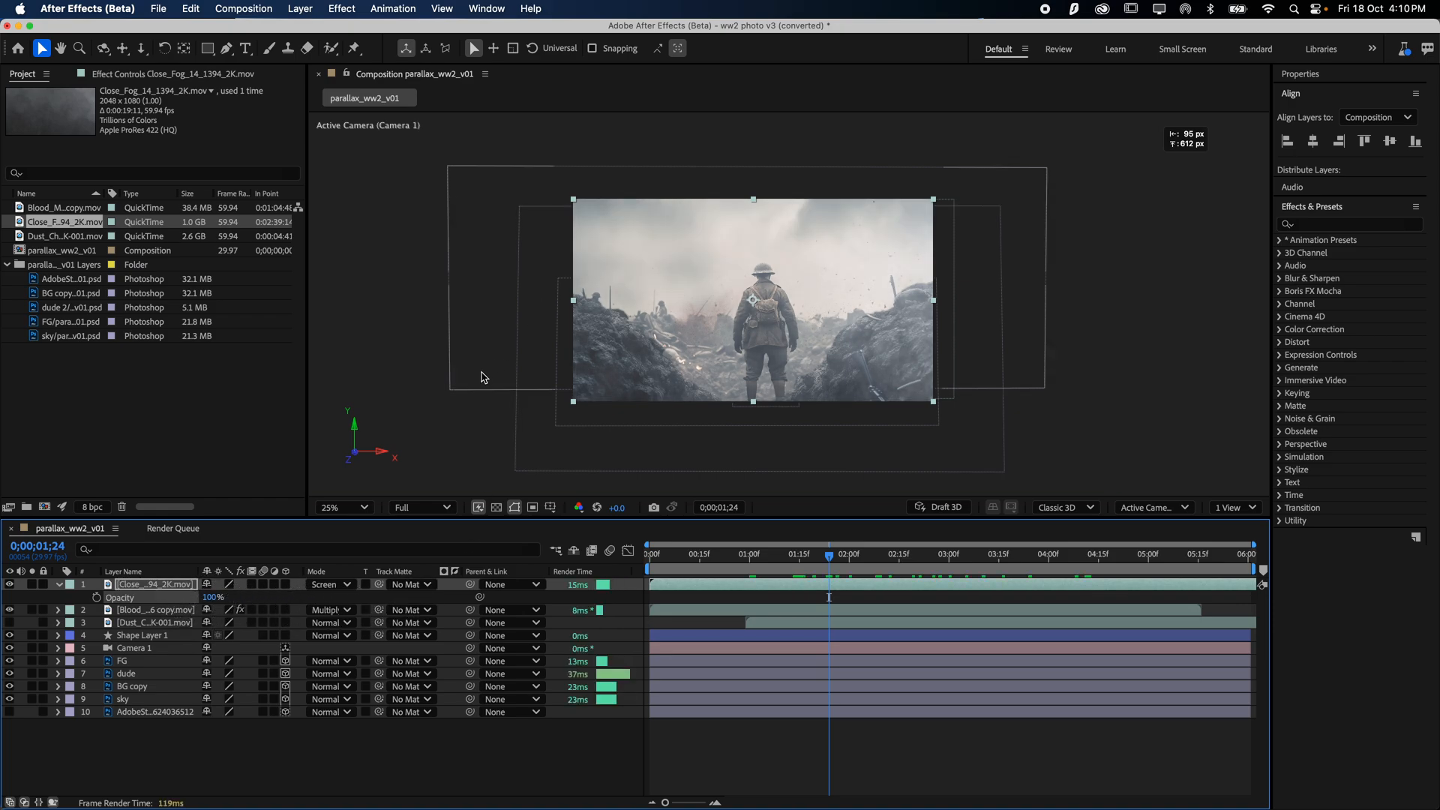
{"action": "left_click", "coordinate": [229, 8]}
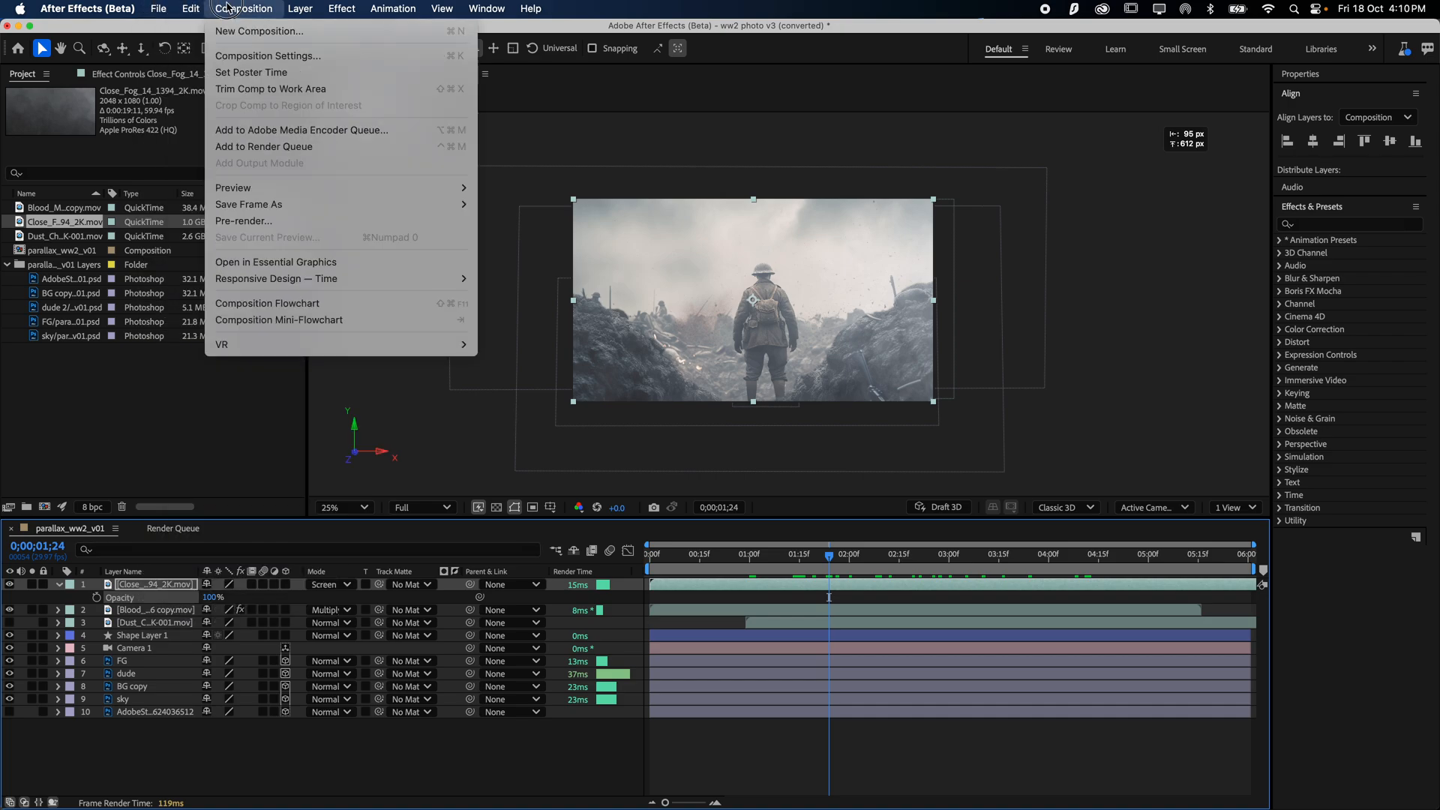
{"action": "mouse_move", "coordinate": [303, 9]}
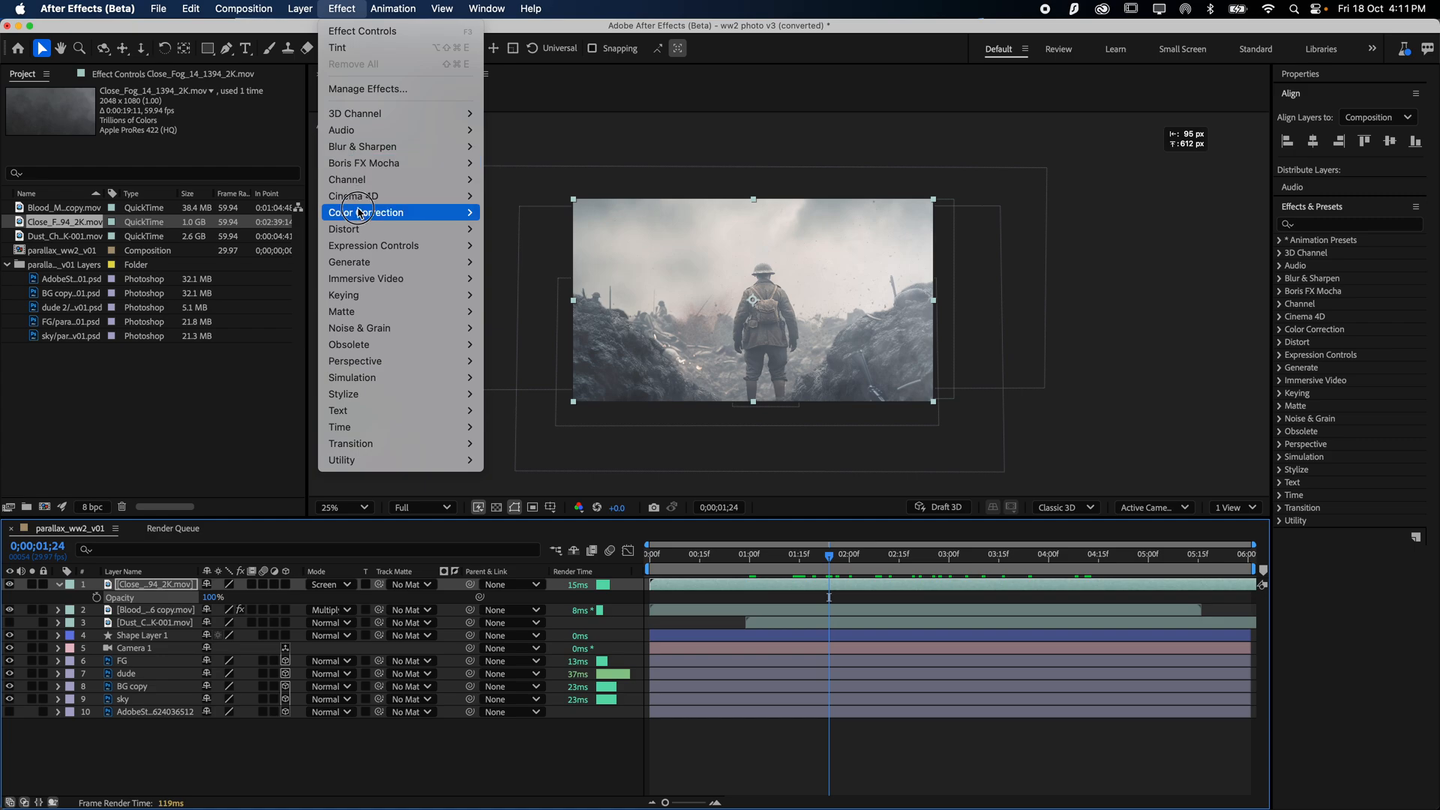
{"action": "mouse_move", "coordinate": [359, 212]}
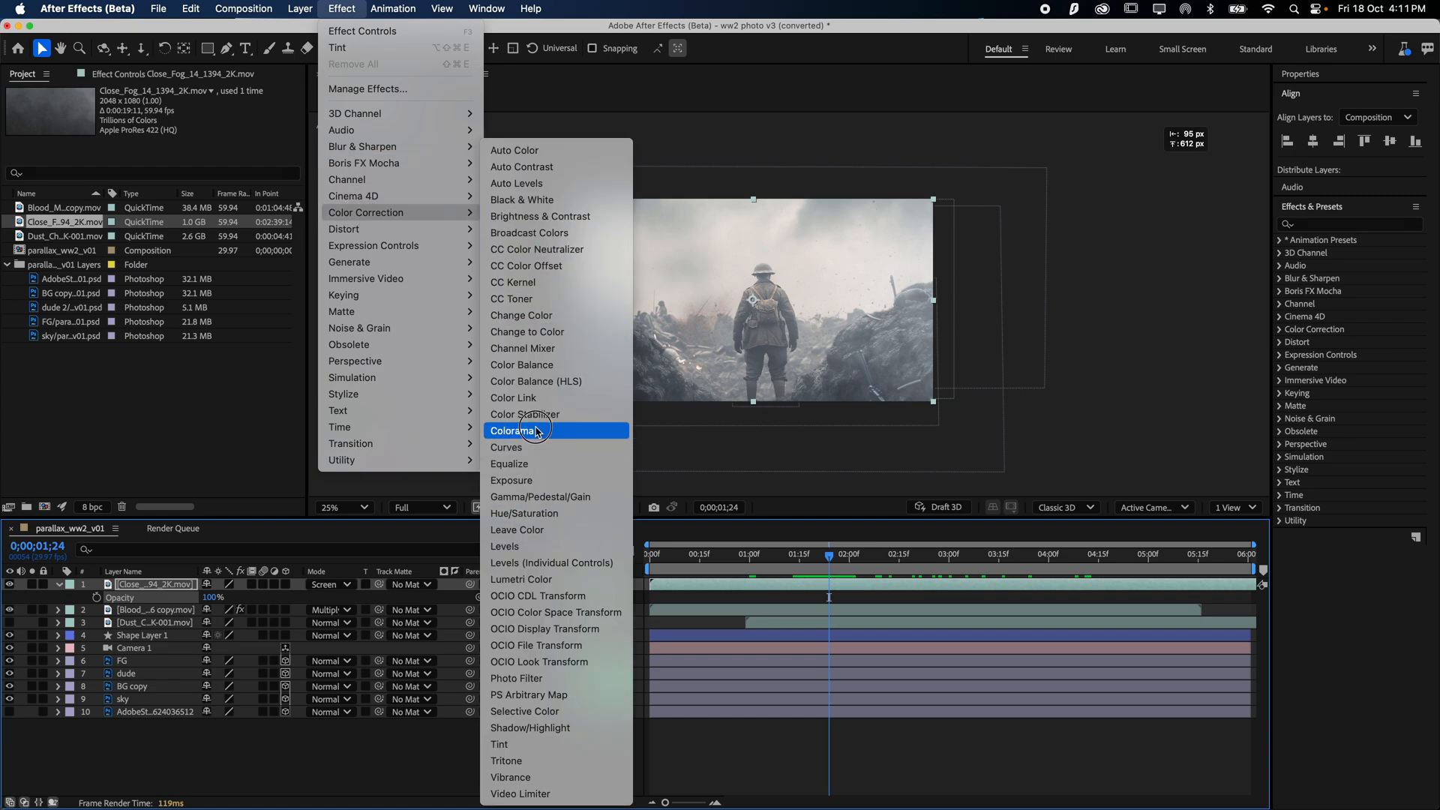
{"action": "left_click", "coordinate": [534, 546]}
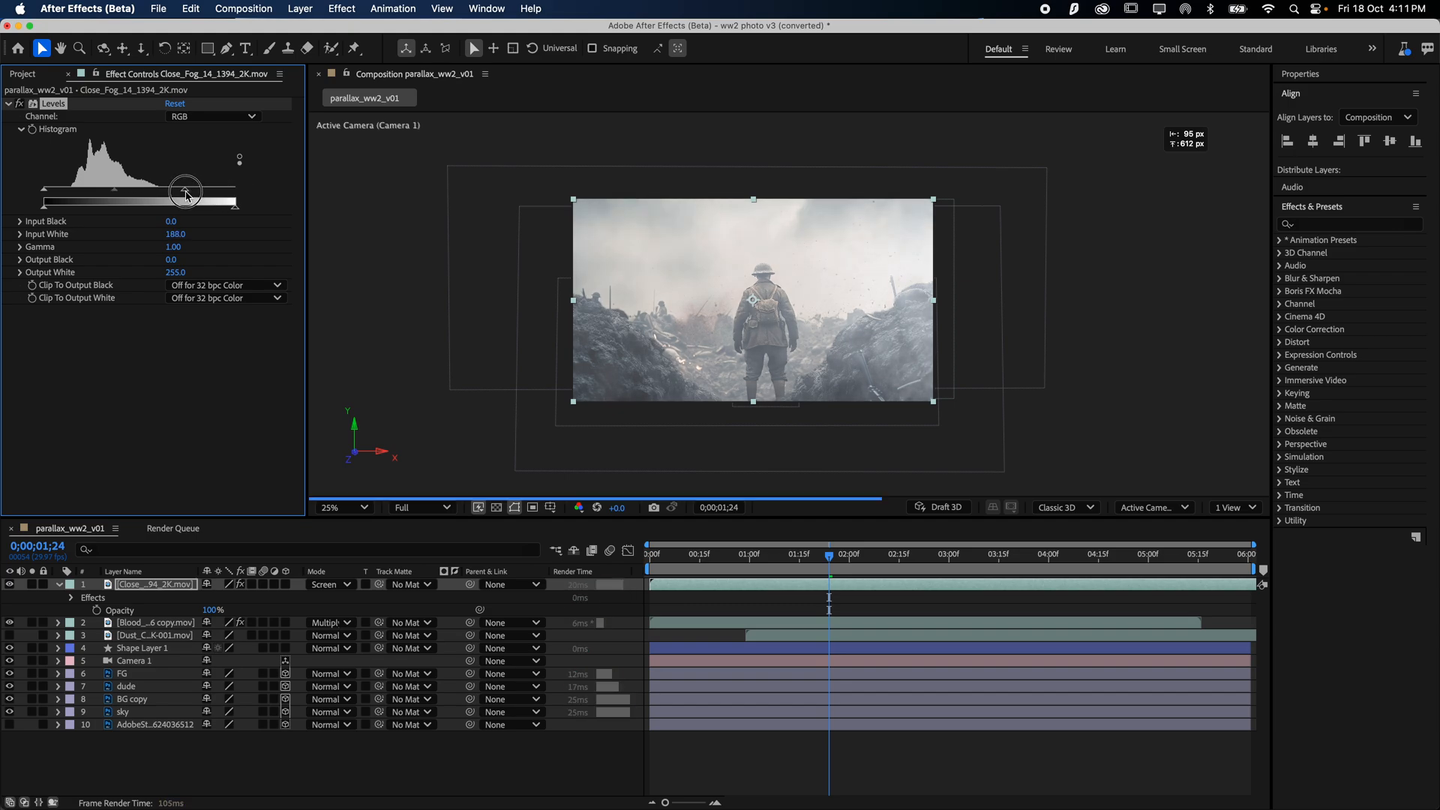
{"action": "left_click_drag", "start_coordinate": [45, 195], "coordinate": [94, 197]}
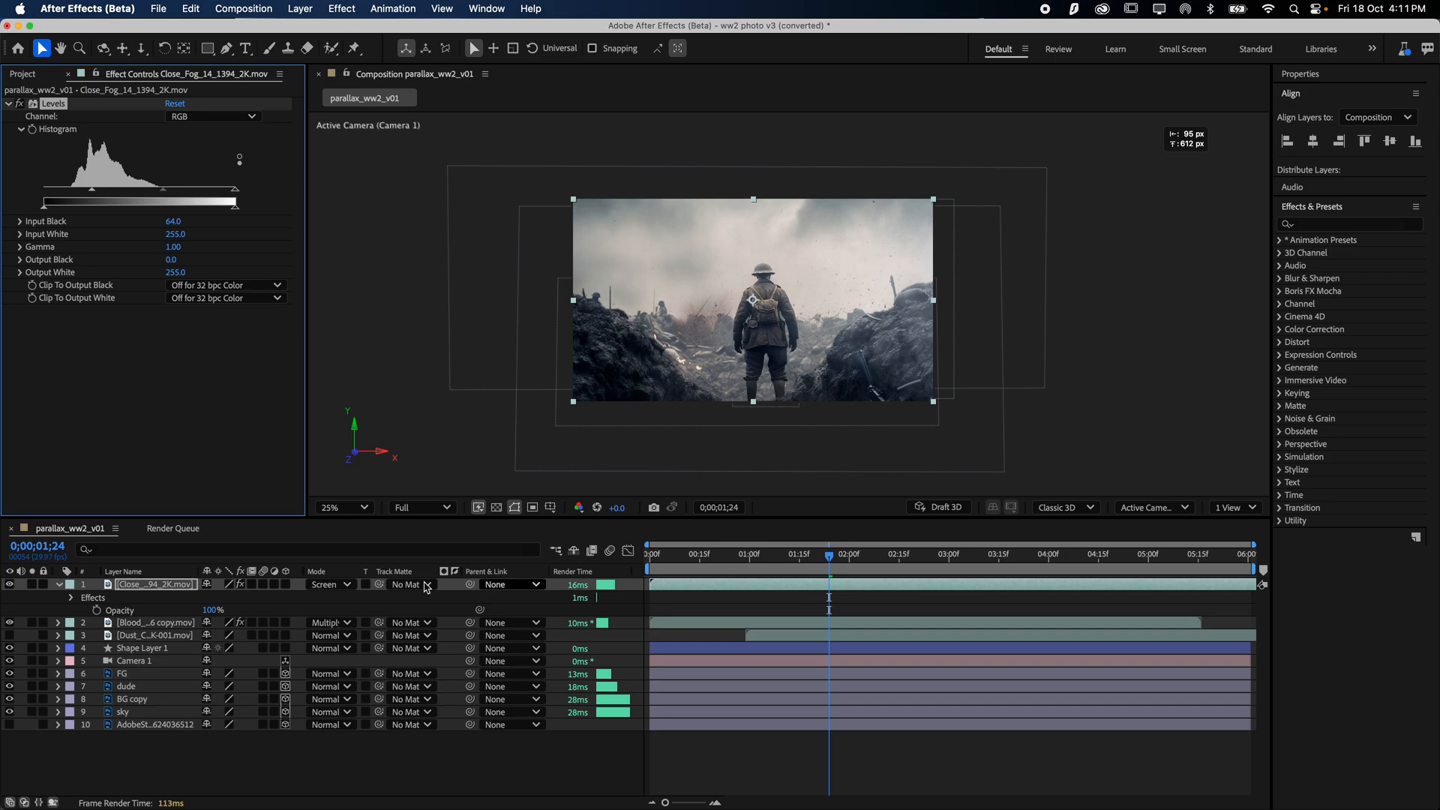
- Try the Normal blending mode on the fog layer, comparing it with Levels off and on, restore Screen and scrub to 0;00;01;28
{"action": "left_click", "coordinate": [343, 585]}
{"action": "left_click", "coordinate": [379, 127]}
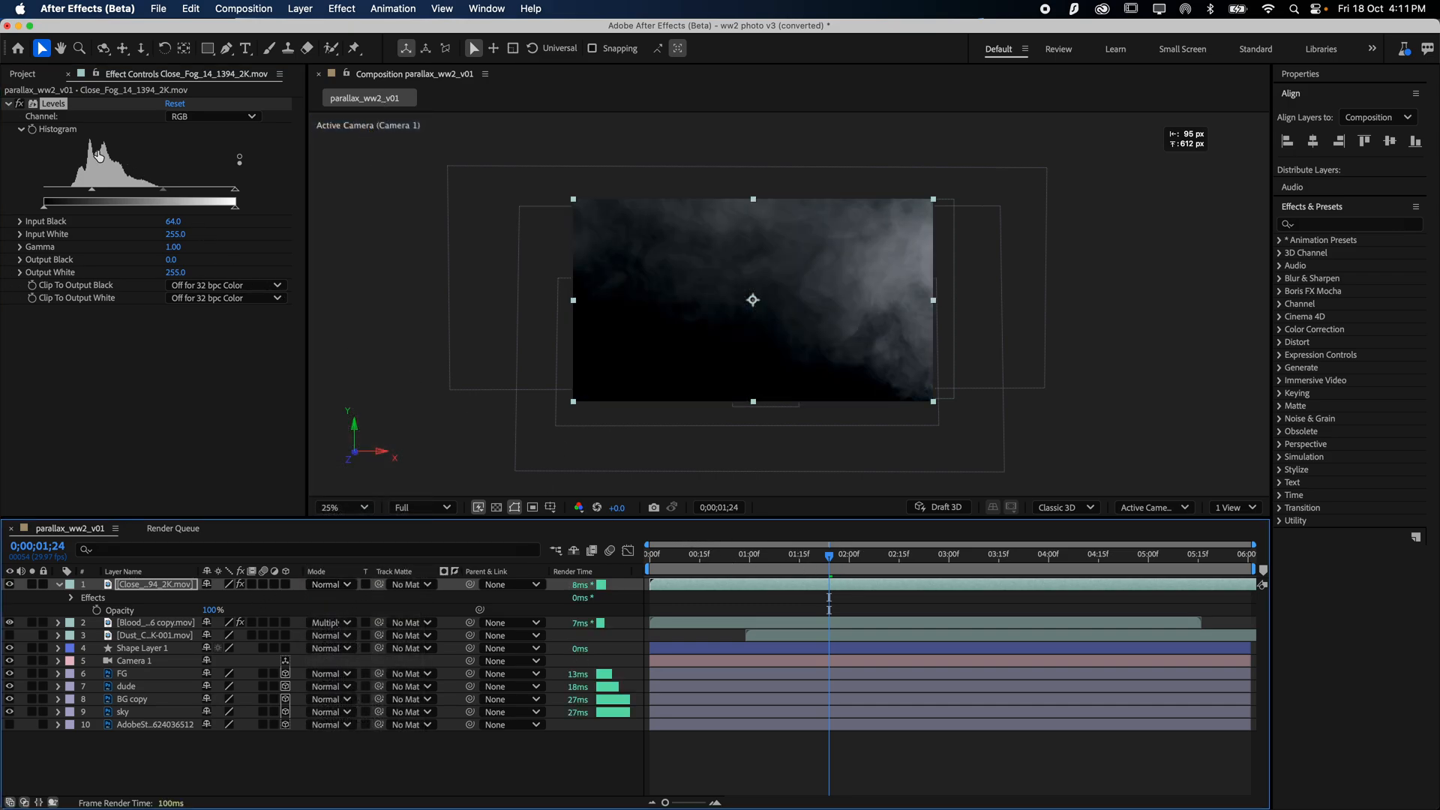
{"action": "left_click", "coordinate": [20, 103]}
{"action": "left_click", "coordinate": [19, 104]}
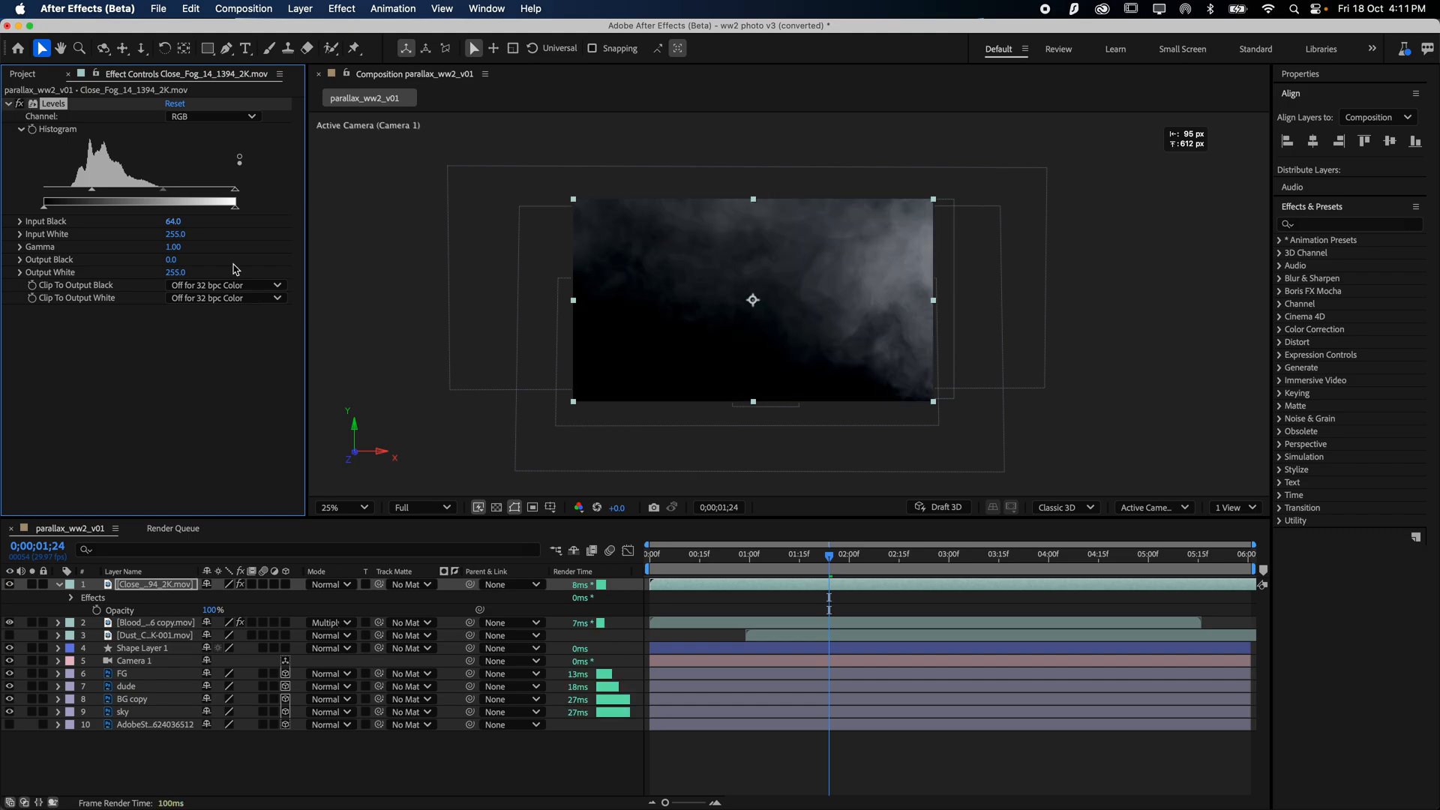
{"action": "key", "text": "space"}
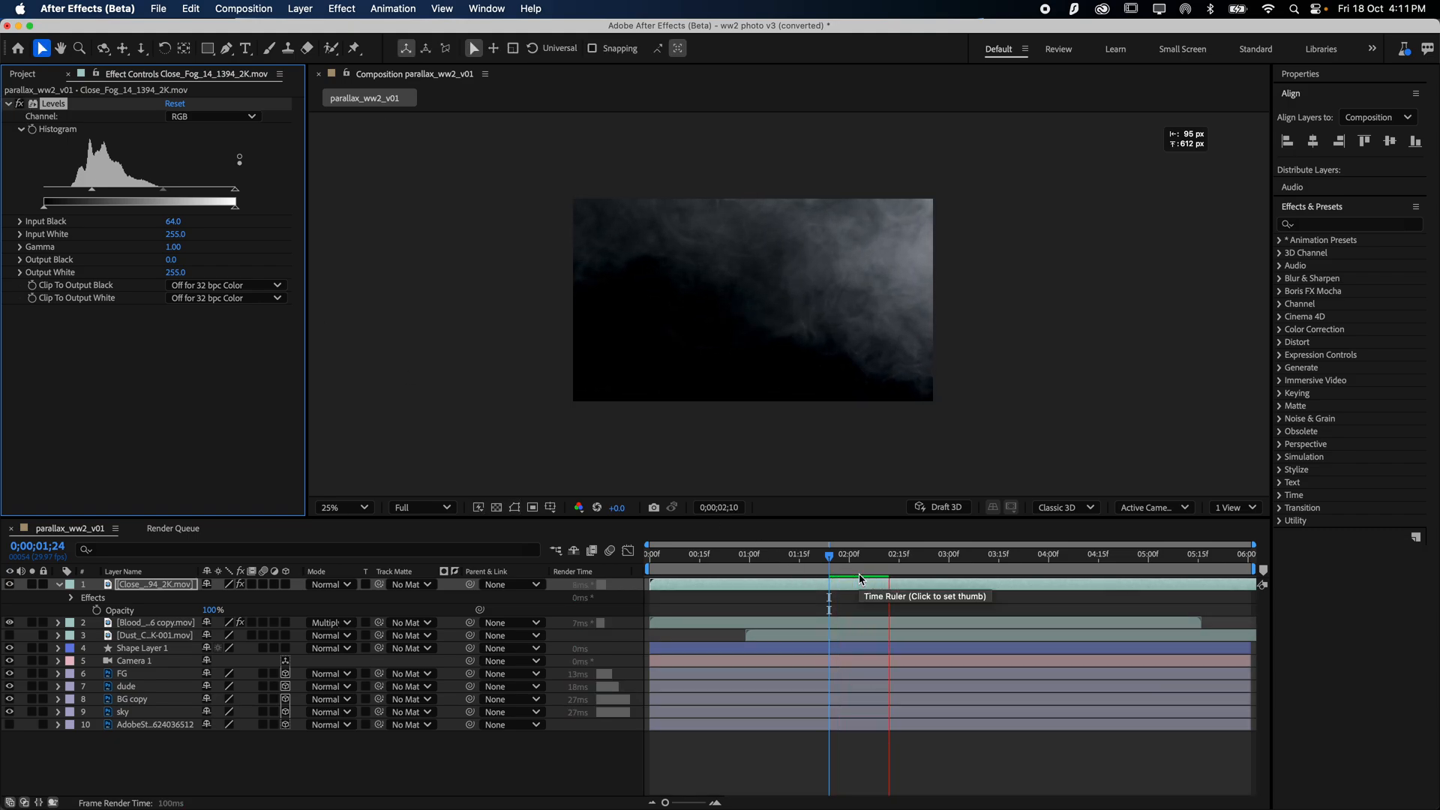
{"action": "left_click", "coordinate": [327, 585]}
{"action": "left_click", "coordinate": [327, 585]}
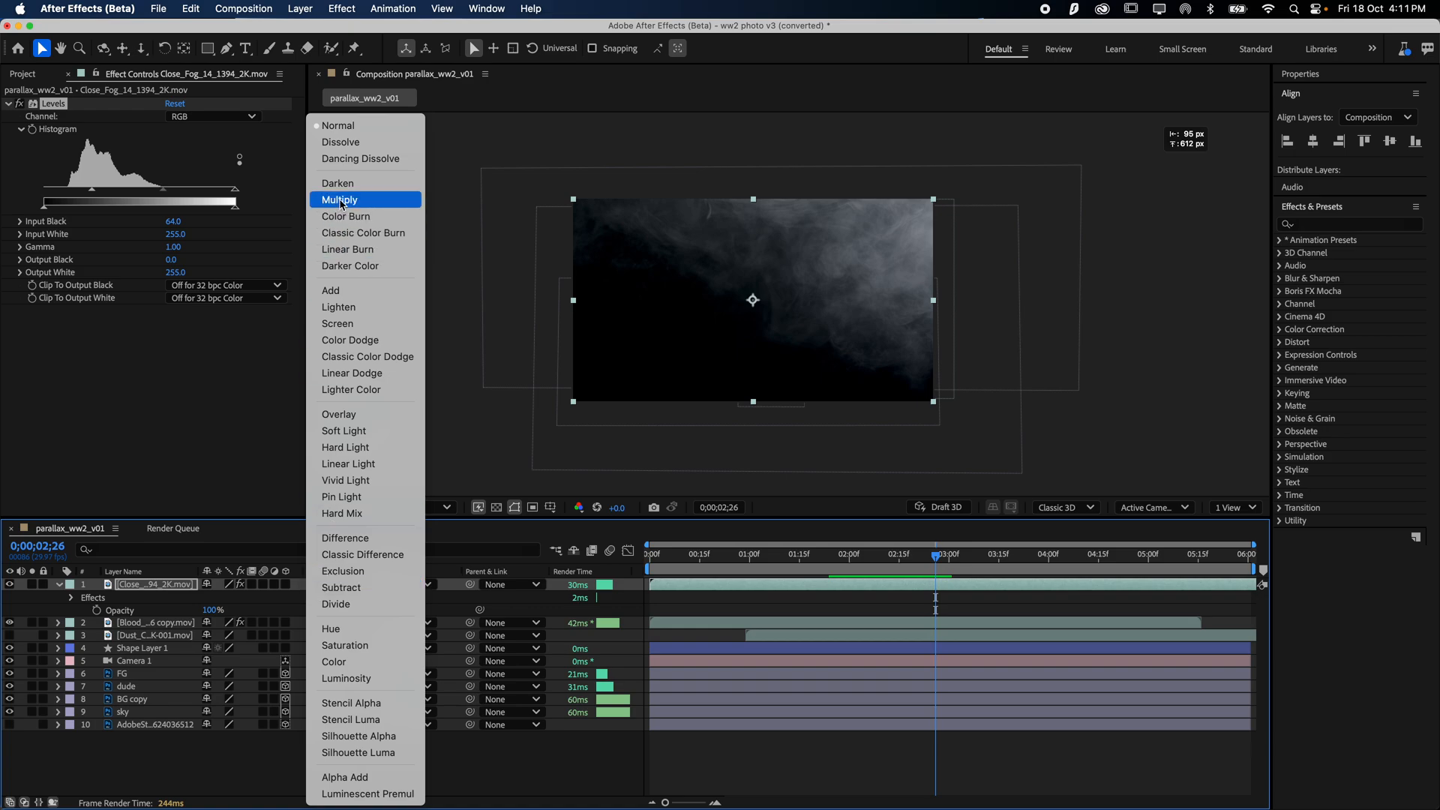
{"action": "left_click", "coordinate": [341, 323]}
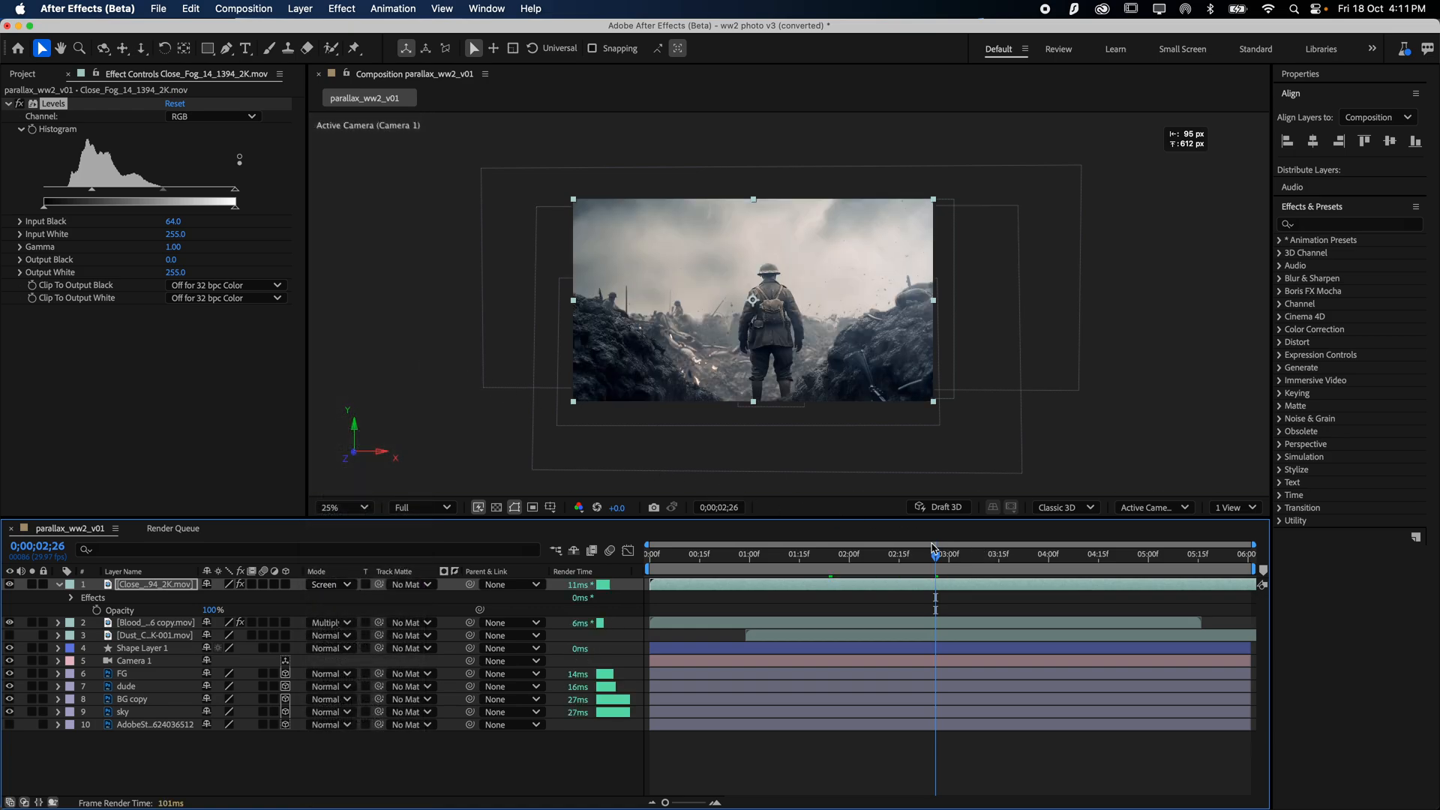
{"action": "left_click_drag", "start_coordinate": [935, 558], "coordinate": [843, 559]}
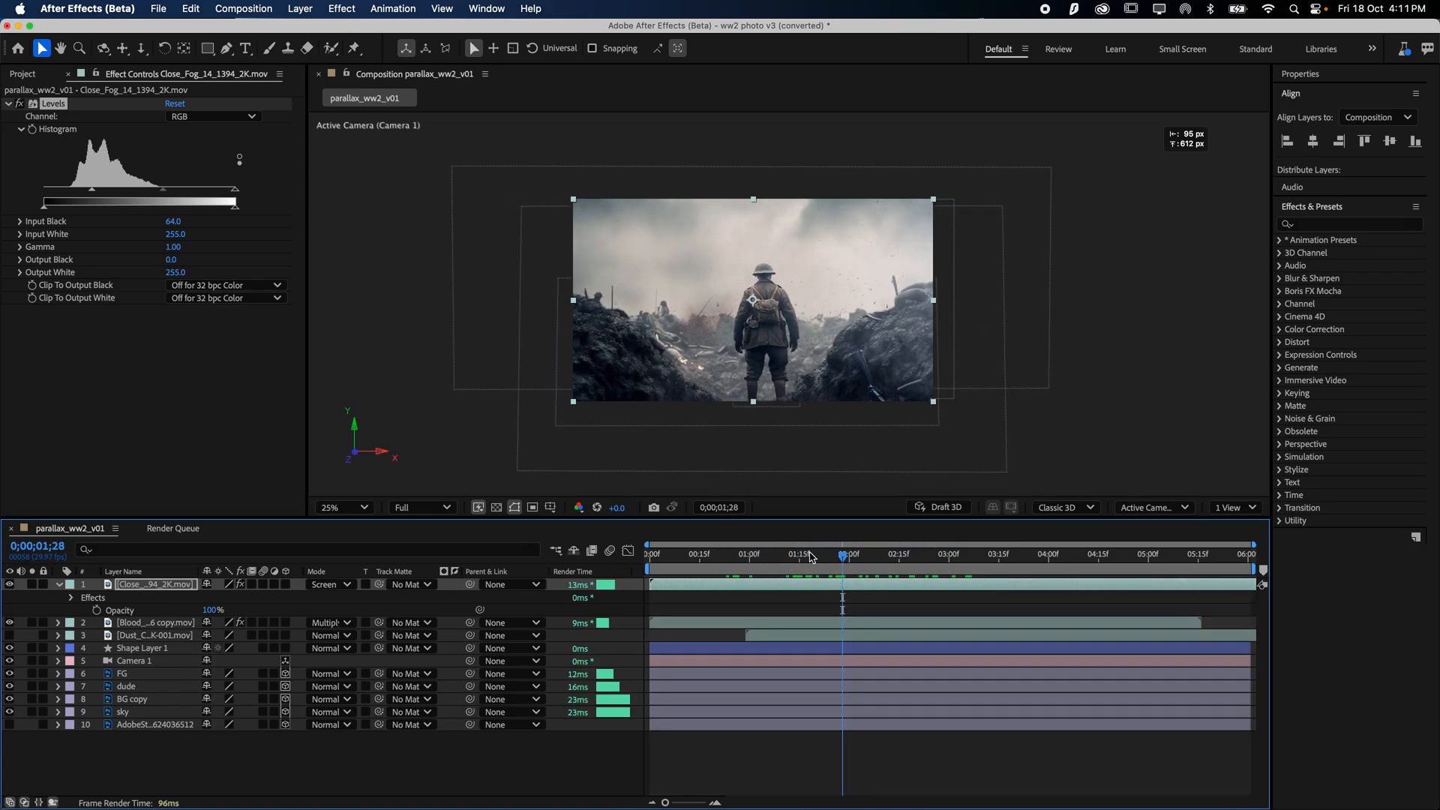
- Flip the fog layer horizontally, preview the result, and scrub back to 0;00;02;06
{"action": "right_click", "coordinate": [743, 335]}
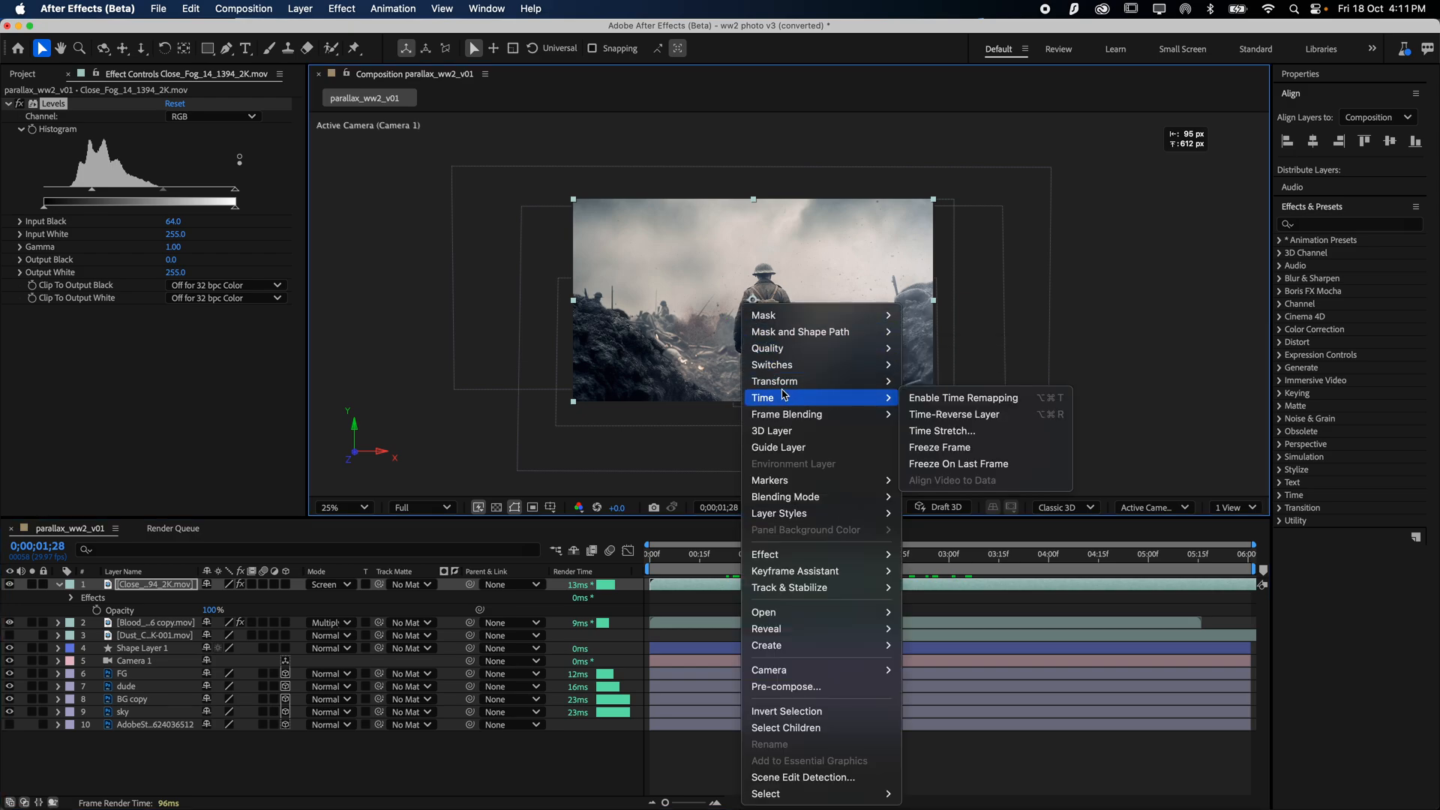
{"action": "mouse_move", "coordinate": [782, 388]}
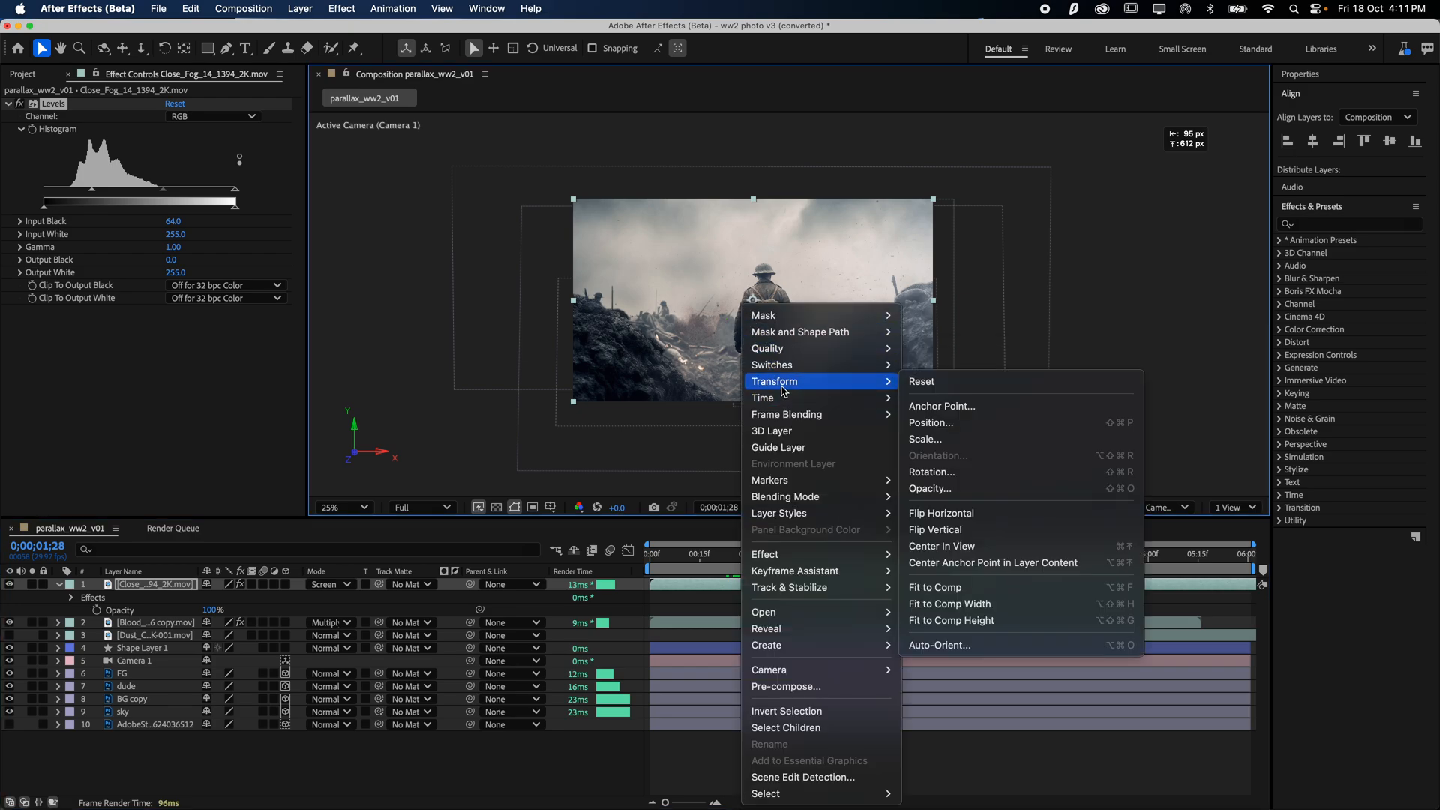
{"action": "left_click", "coordinate": [943, 513]}
{"action": "key", "text": "space"}
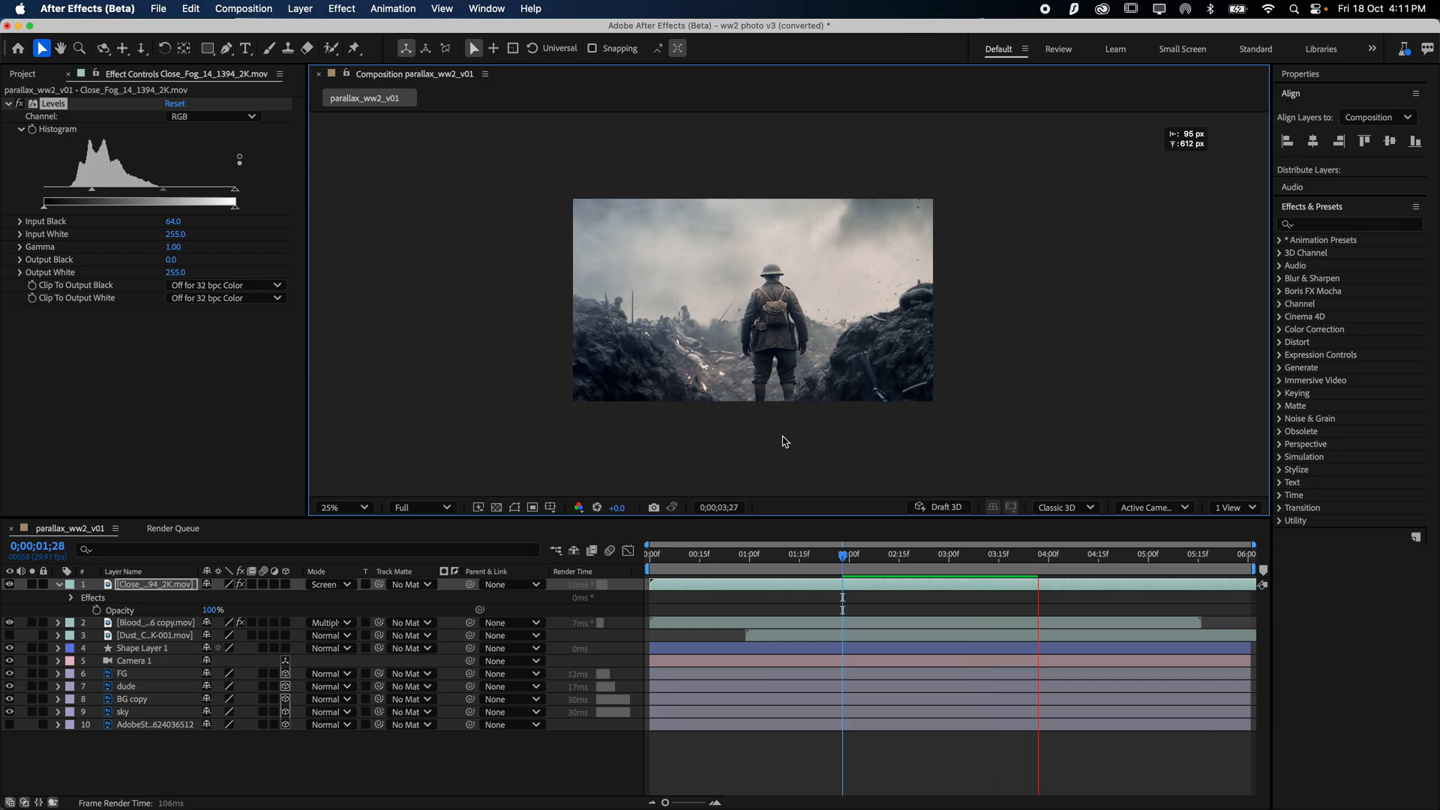
{"action": "key", "text": "space"}
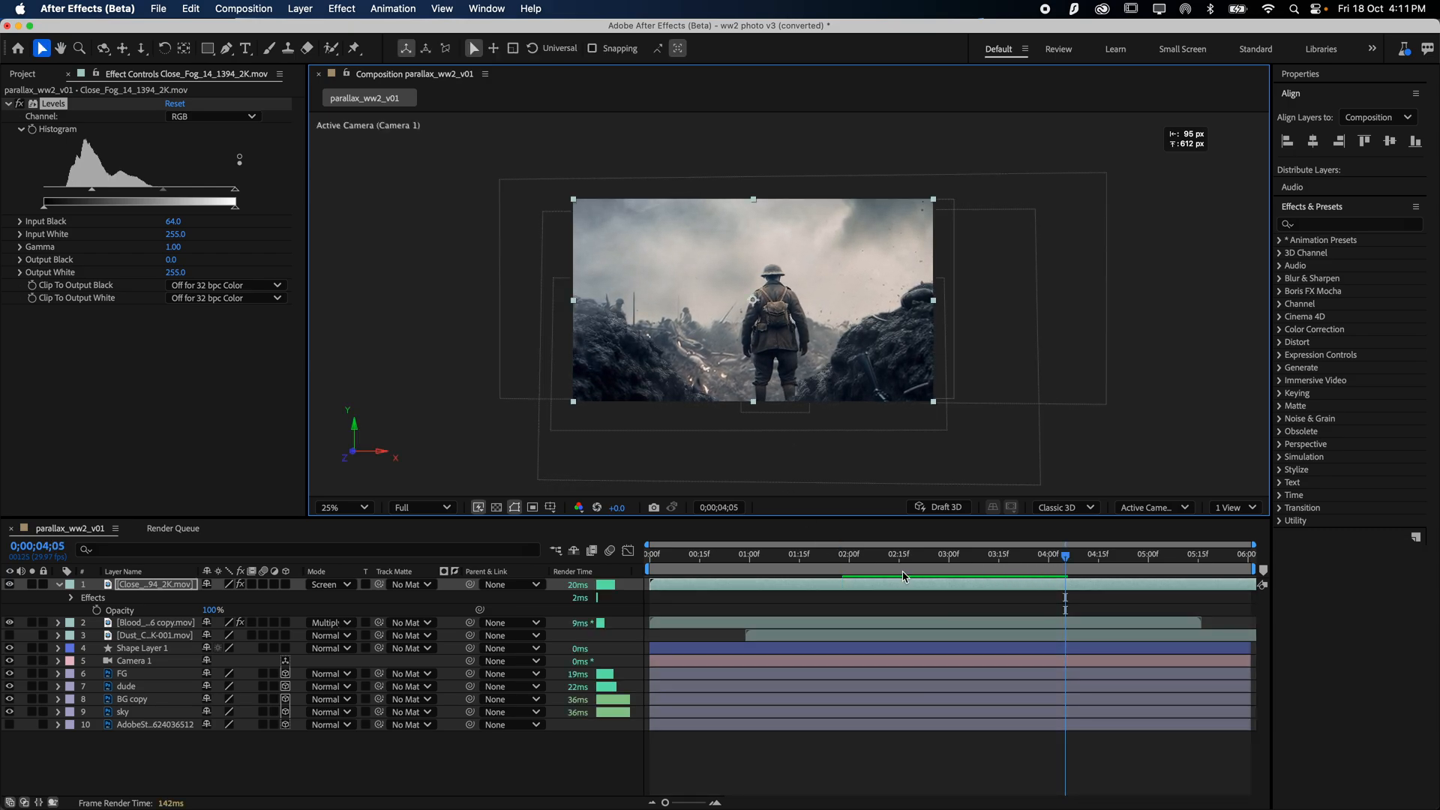
{"action": "left_click_drag", "start_coordinate": [906, 562], "coordinate": [869, 567]}
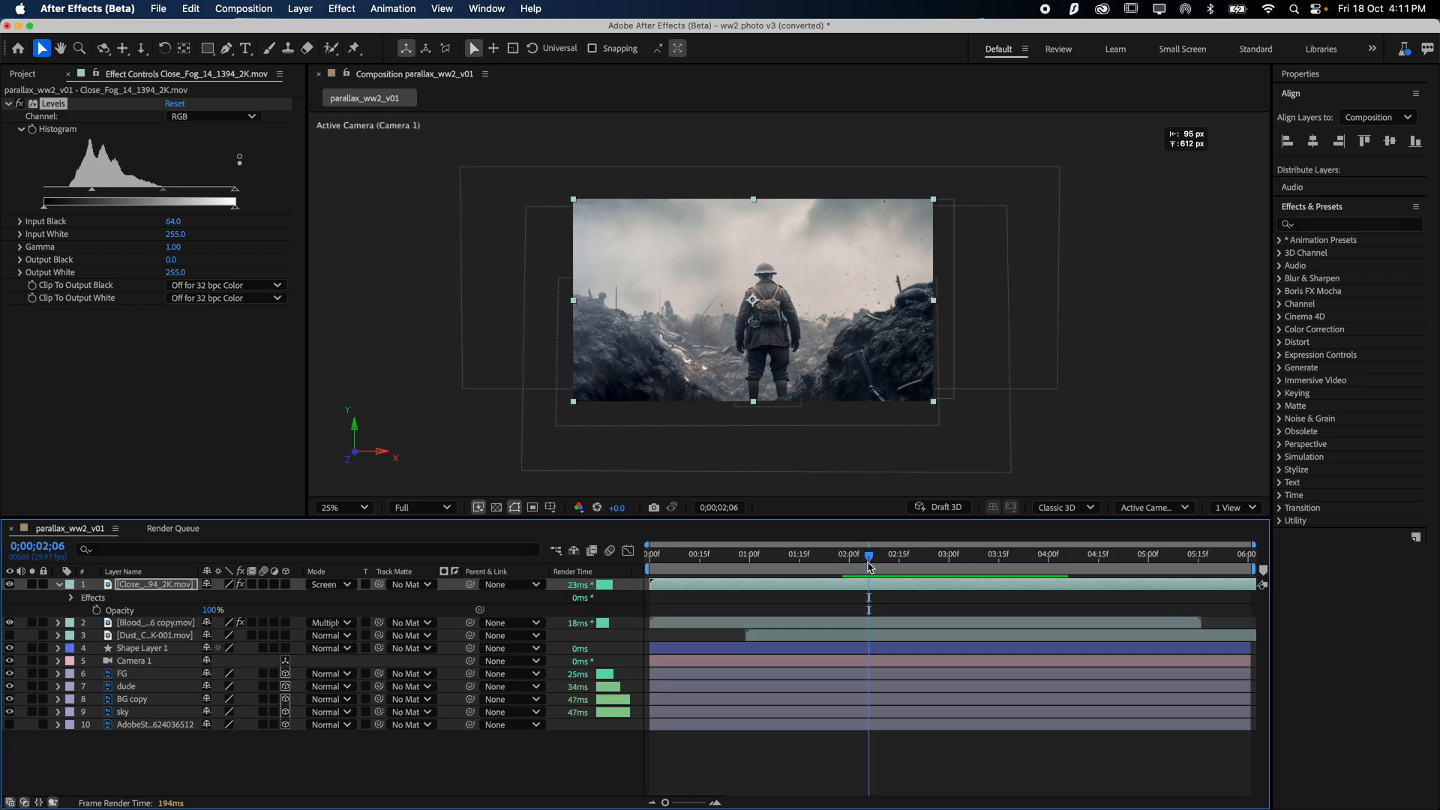
- Disable the fog layer's Levels effect and preview the composition from 0;00;02;14 at a closer zoom
{"action": "left_click", "coordinate": [20, 103]}
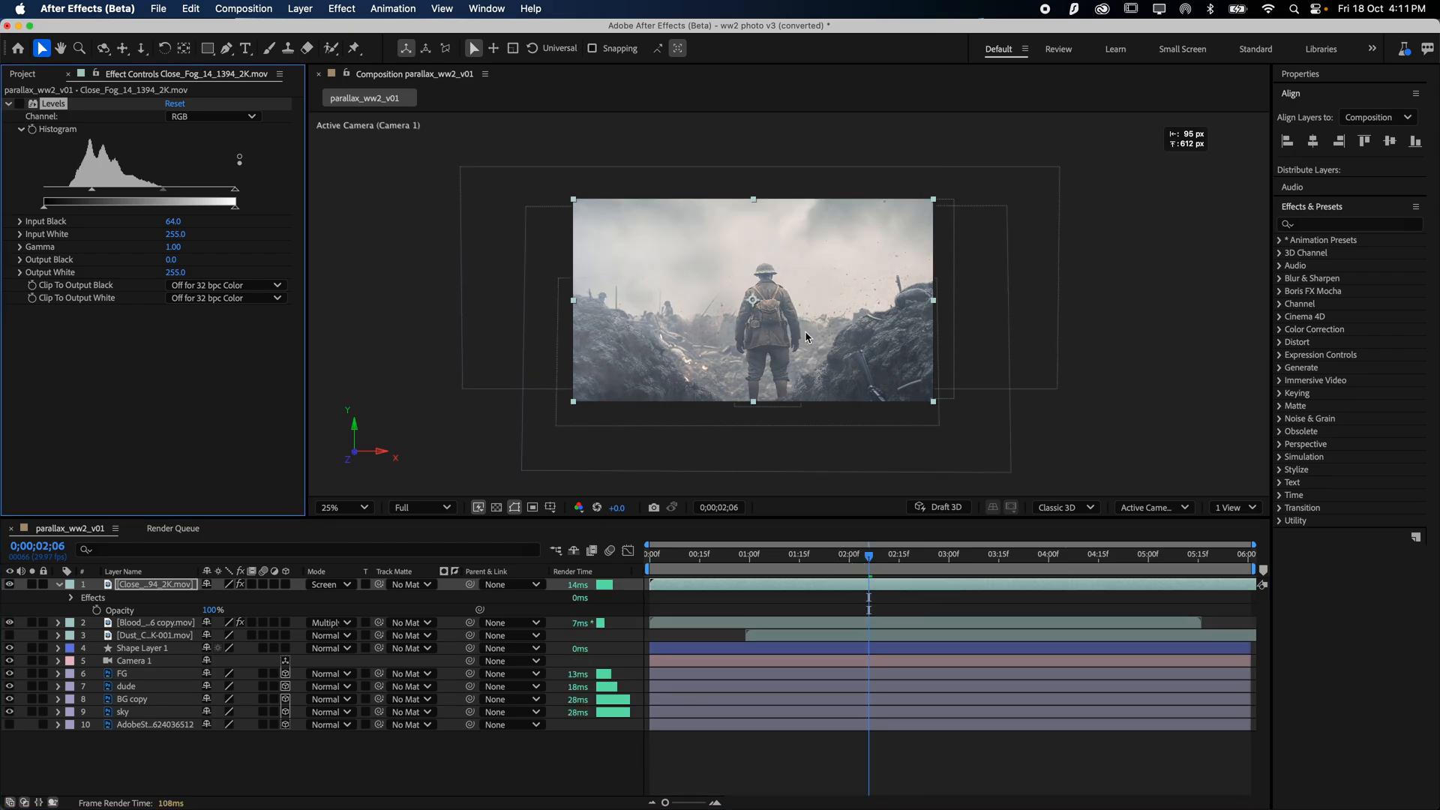
{"action": "mouse_move", "coordinate": [873, 561]}
{"action": "left_mouse_down"}
{"action": "mouse_move", "coordinate": [962, 573]}
{"action": "mouse_move", "coordinate": [898, 571]}
{"action": "left_mouse_up"}
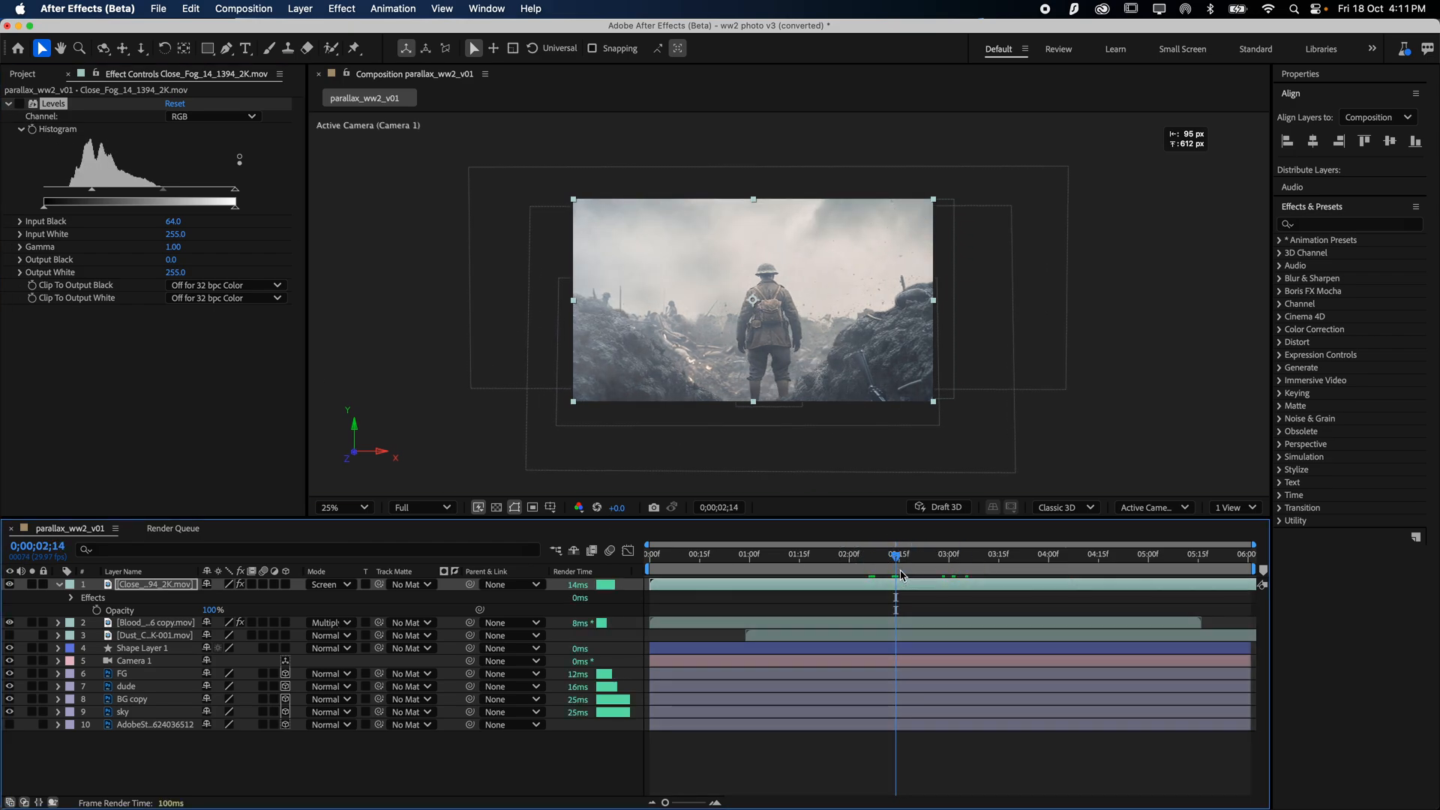
{"action": "key", "text": "."}
{"action": "key", "text": "space"}
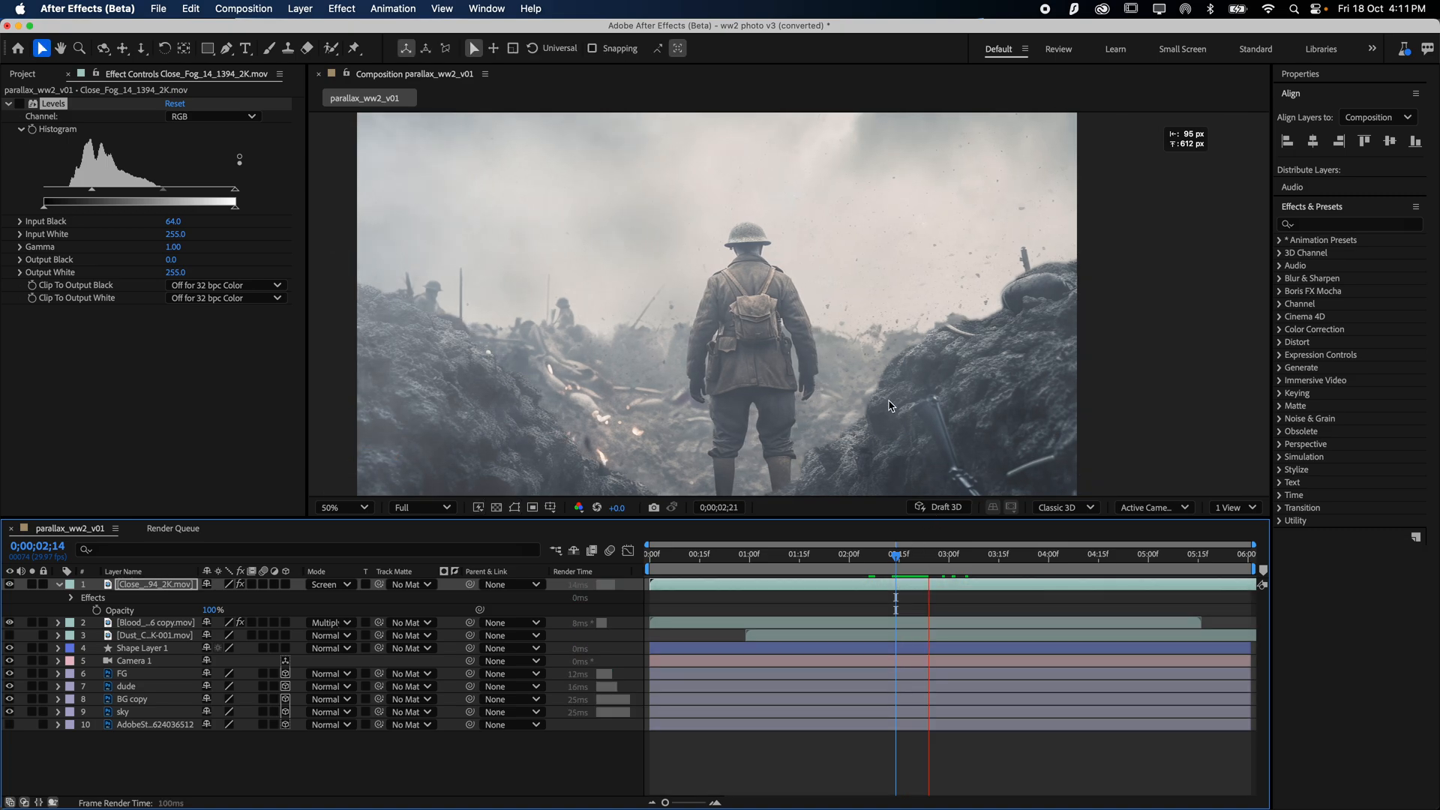
{"action": "key", "text": "space"}
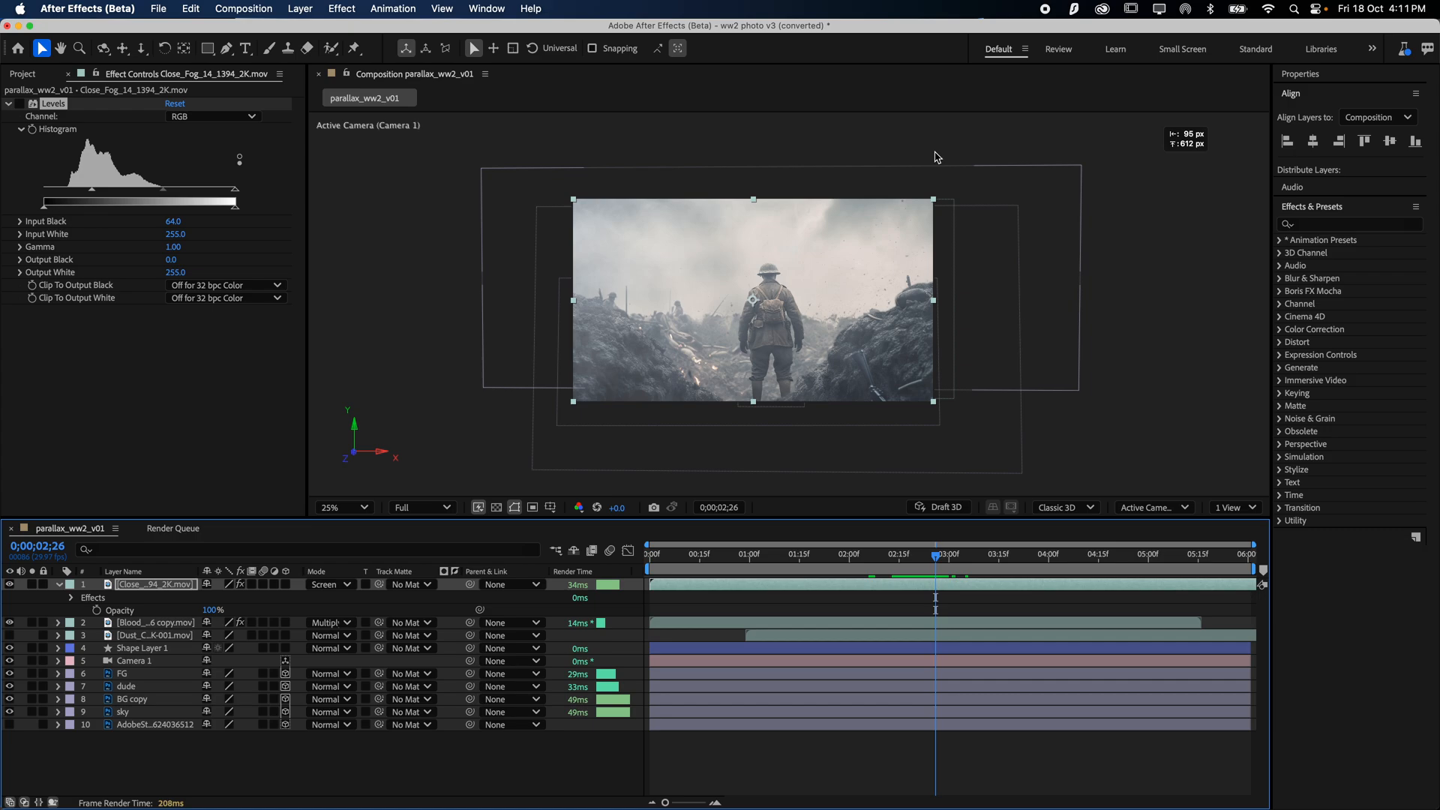
- Draw a Pen mask on the fog layer around the sky, extending past the frame, and curve its lower edge down at the soldier's back
{"action": "left_click", "coordinate": [228, 49]}
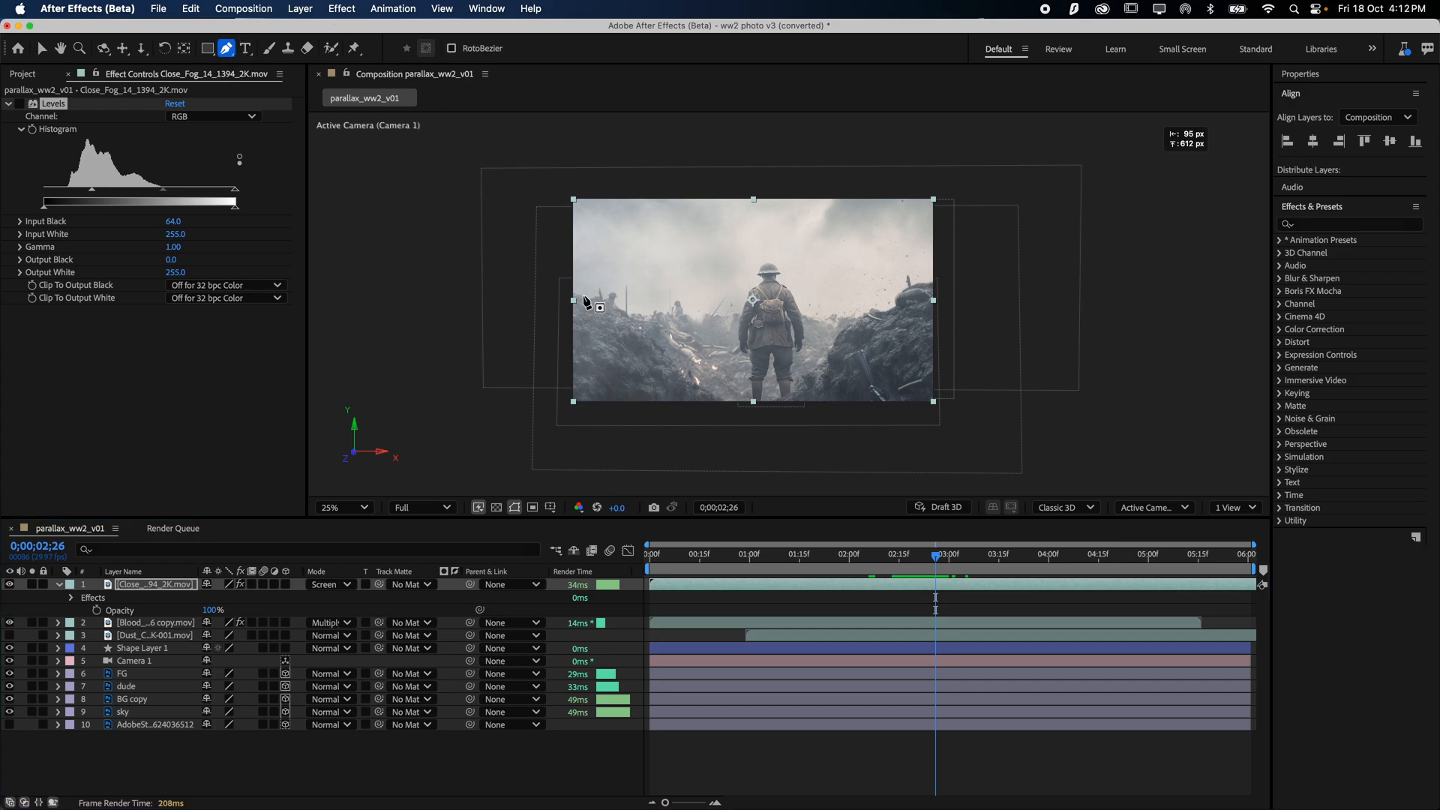
{"action": "left_click", "coordinate": [543, 287]}
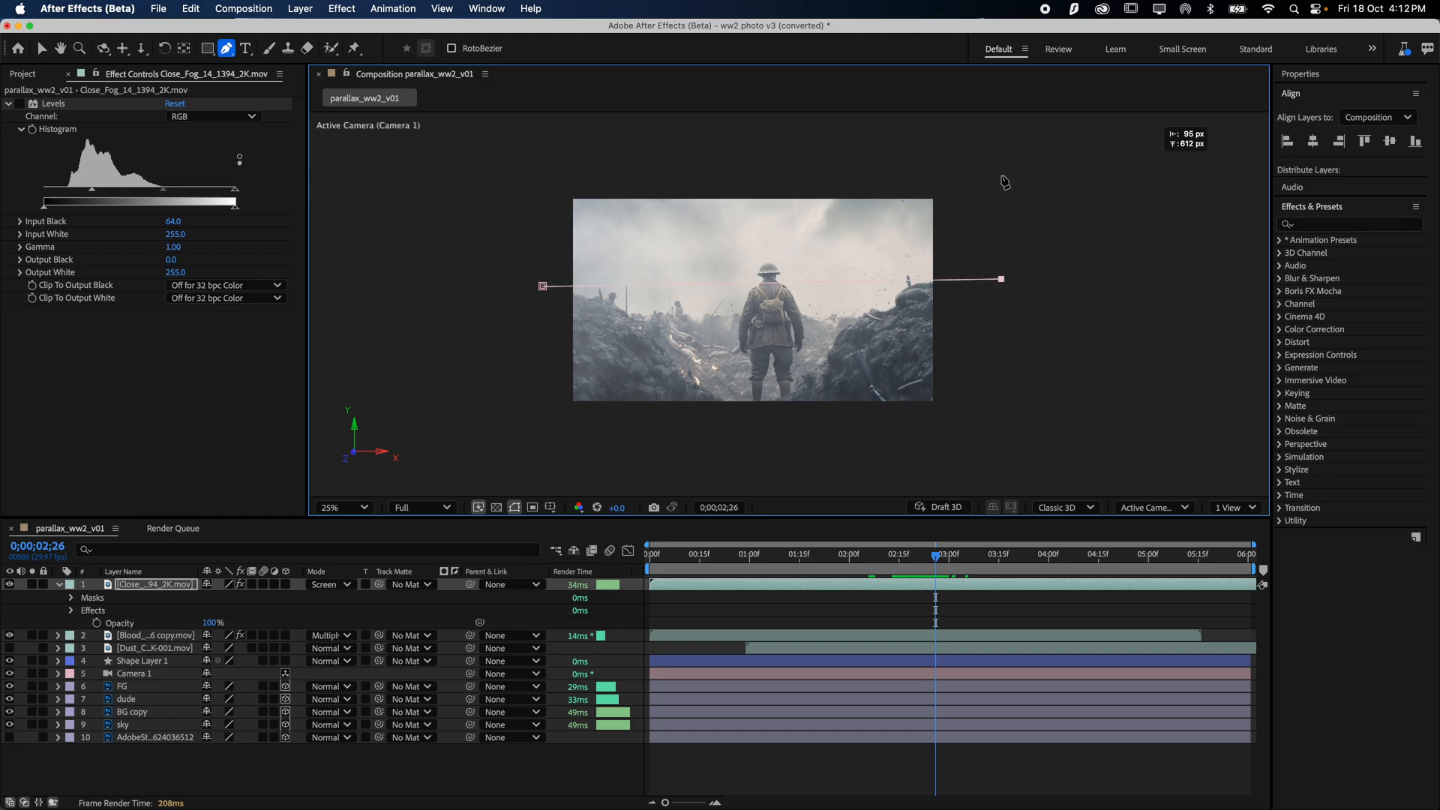
{"action": "left_click", "coordinate": [1001, 162]}
{"action": "left_click", "coordinate": [503, 149]}
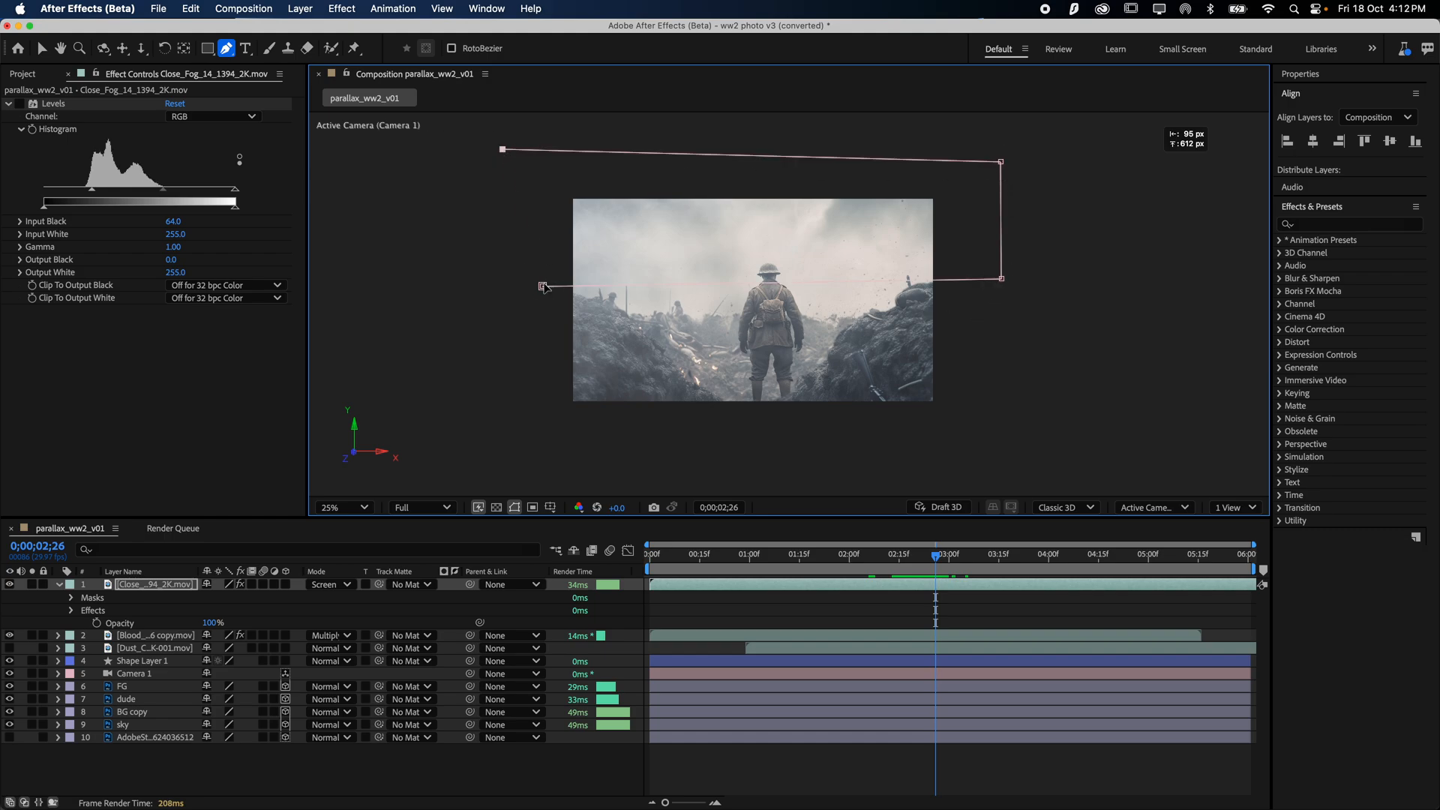
{"action": "left_click", "coordinate": [542, 286]}
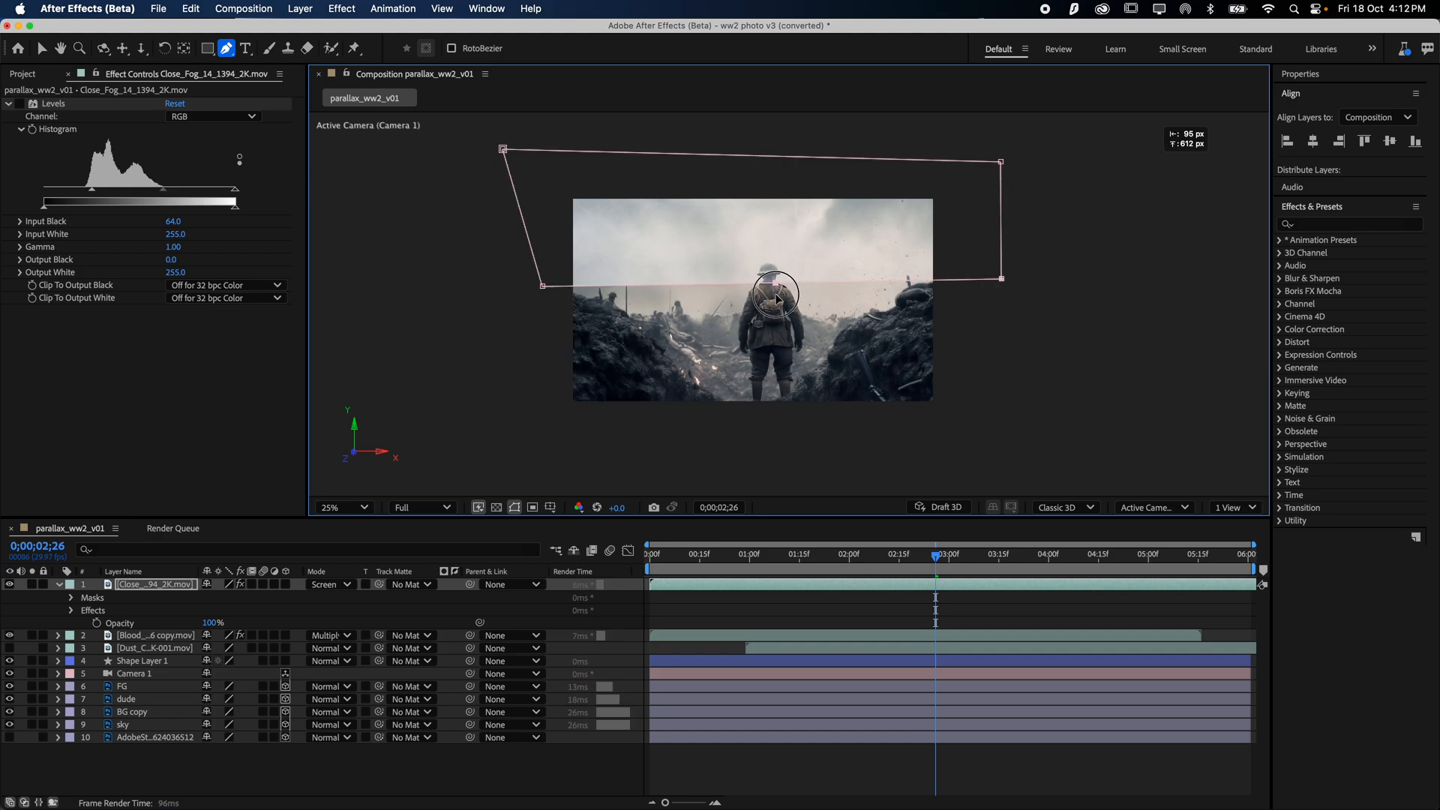
{"action": "left_click_drag", "start_coordinate": [777, 290], "coordinate": [695, 310]}
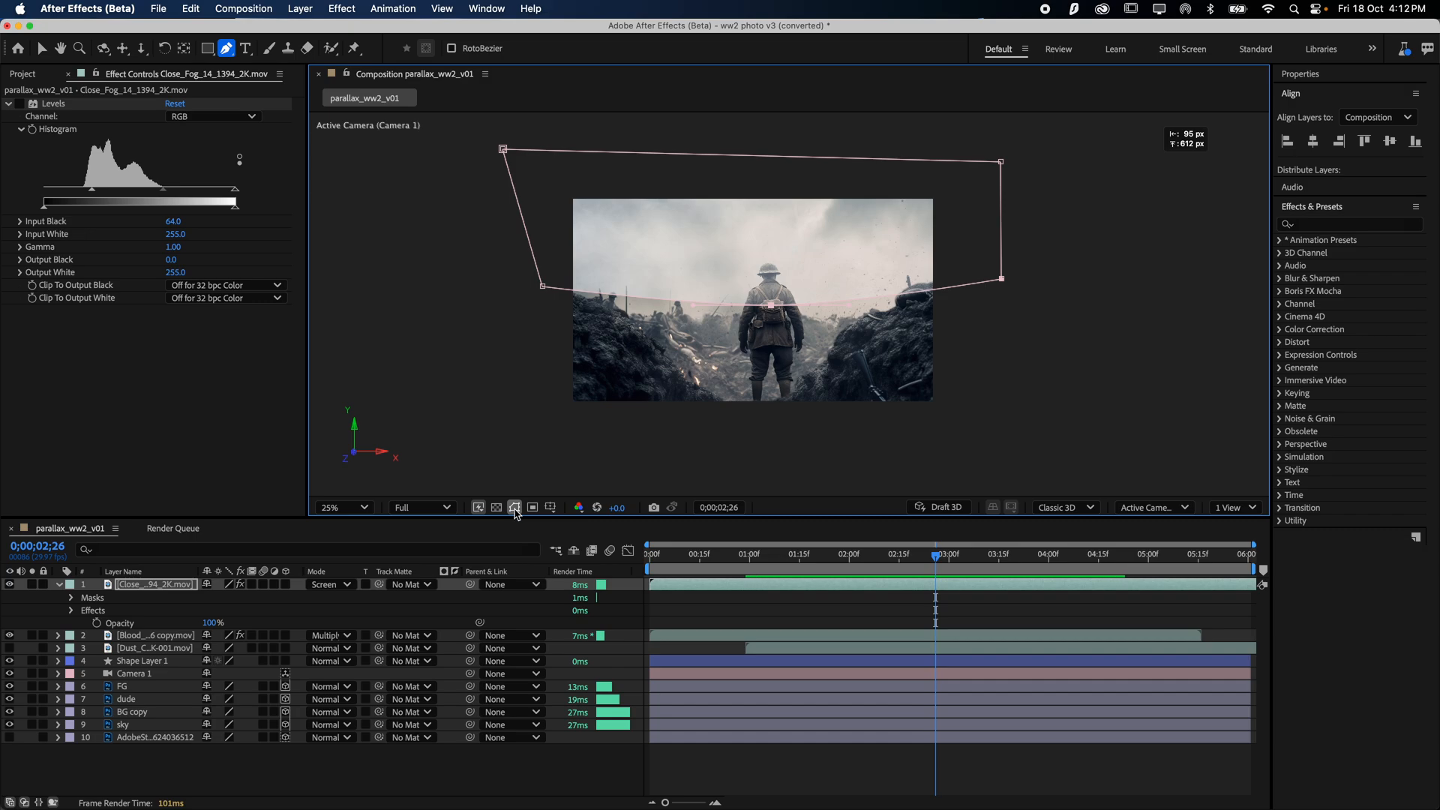
- Hide the mask outlines, set the fog layer's Mask Feather to 255 pixels and preview the softened edge
{"action": "left_click", "coordinate": [515, 510]}
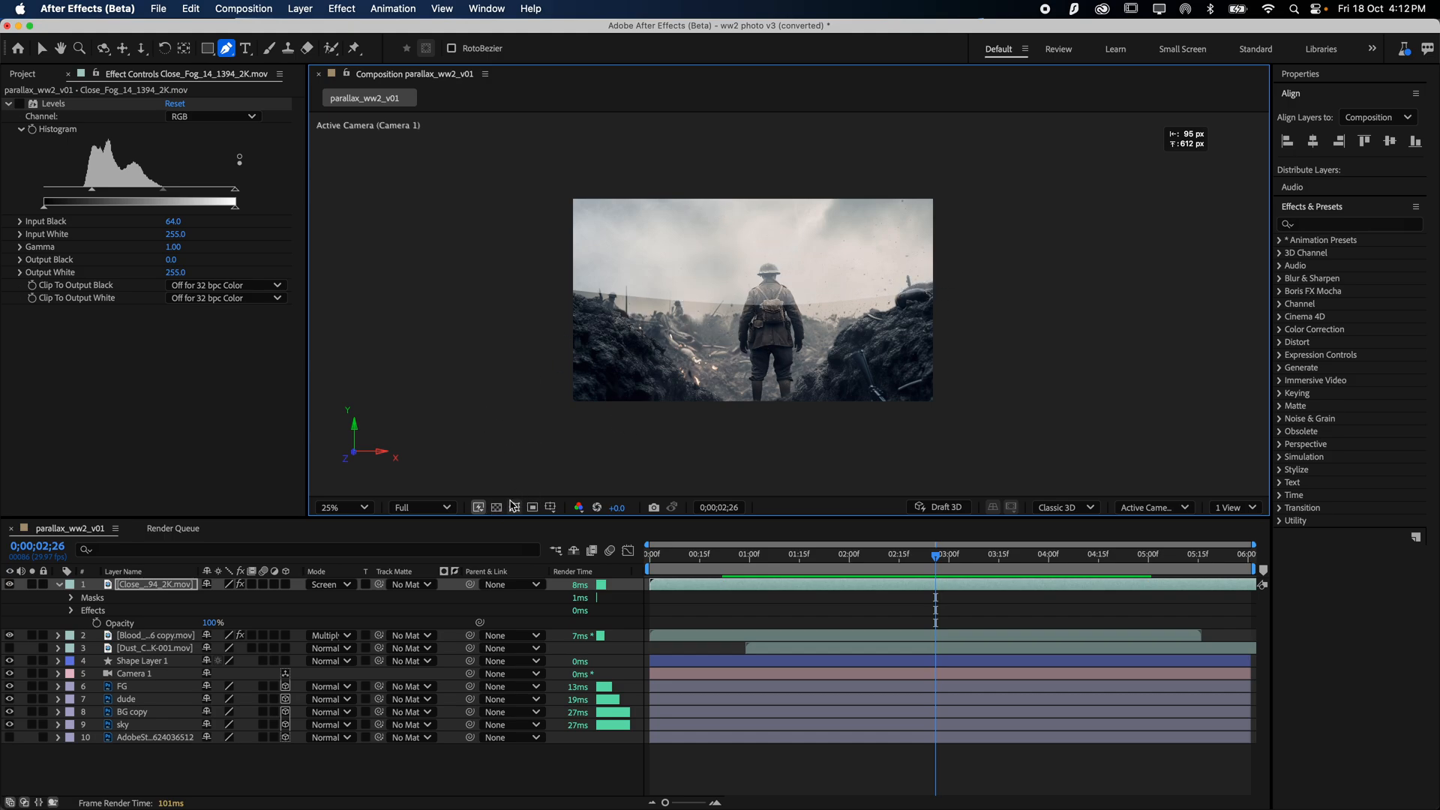
{"action": "left_click", "coordinate": [515, 508]}
{"action": "left_click", "coordinate": [515, 508]}
{"action": "key", "text": "m"}
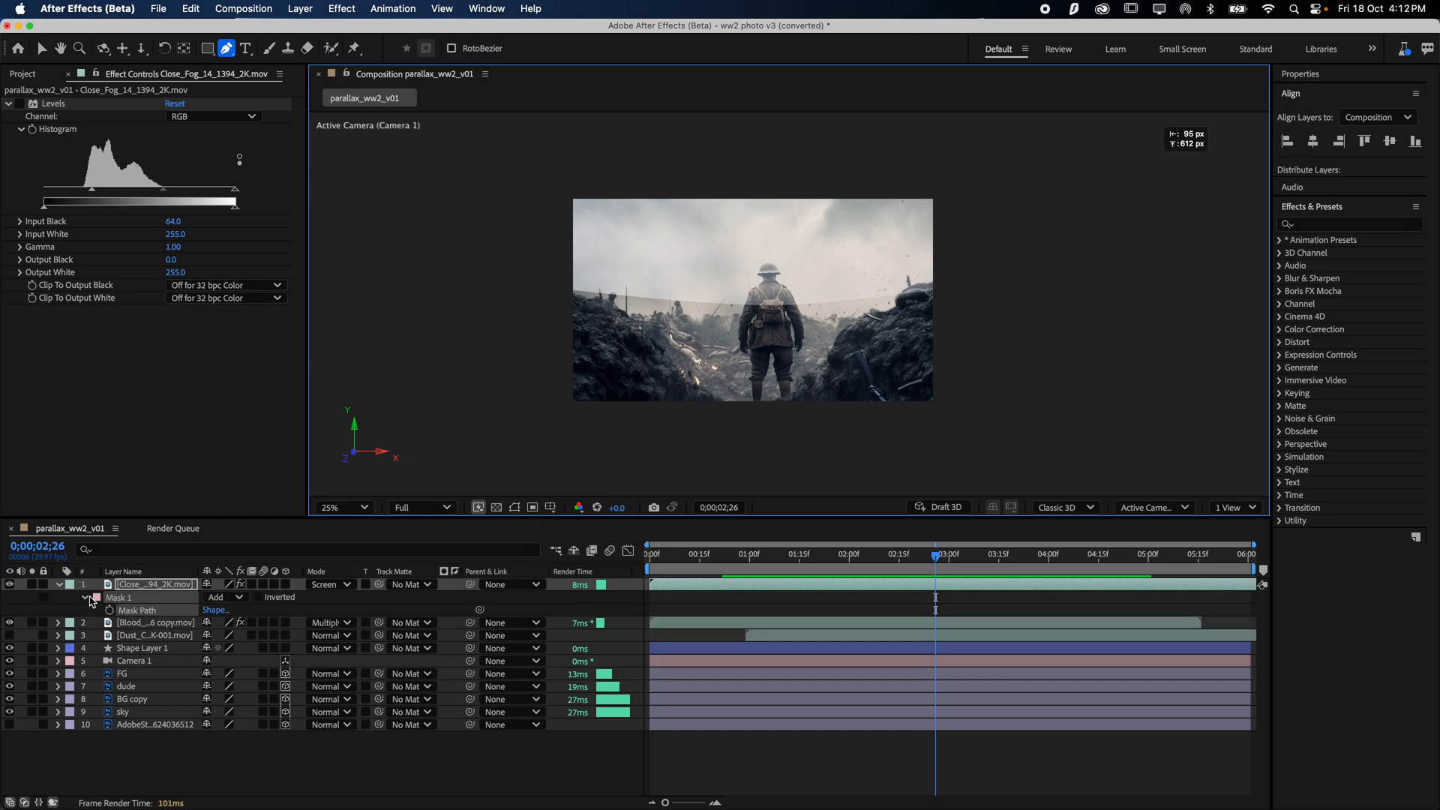
{"action": "left_click", "coordinate": [88, 598]}
{"action": "left_click", "coordinate": [88, 598]}
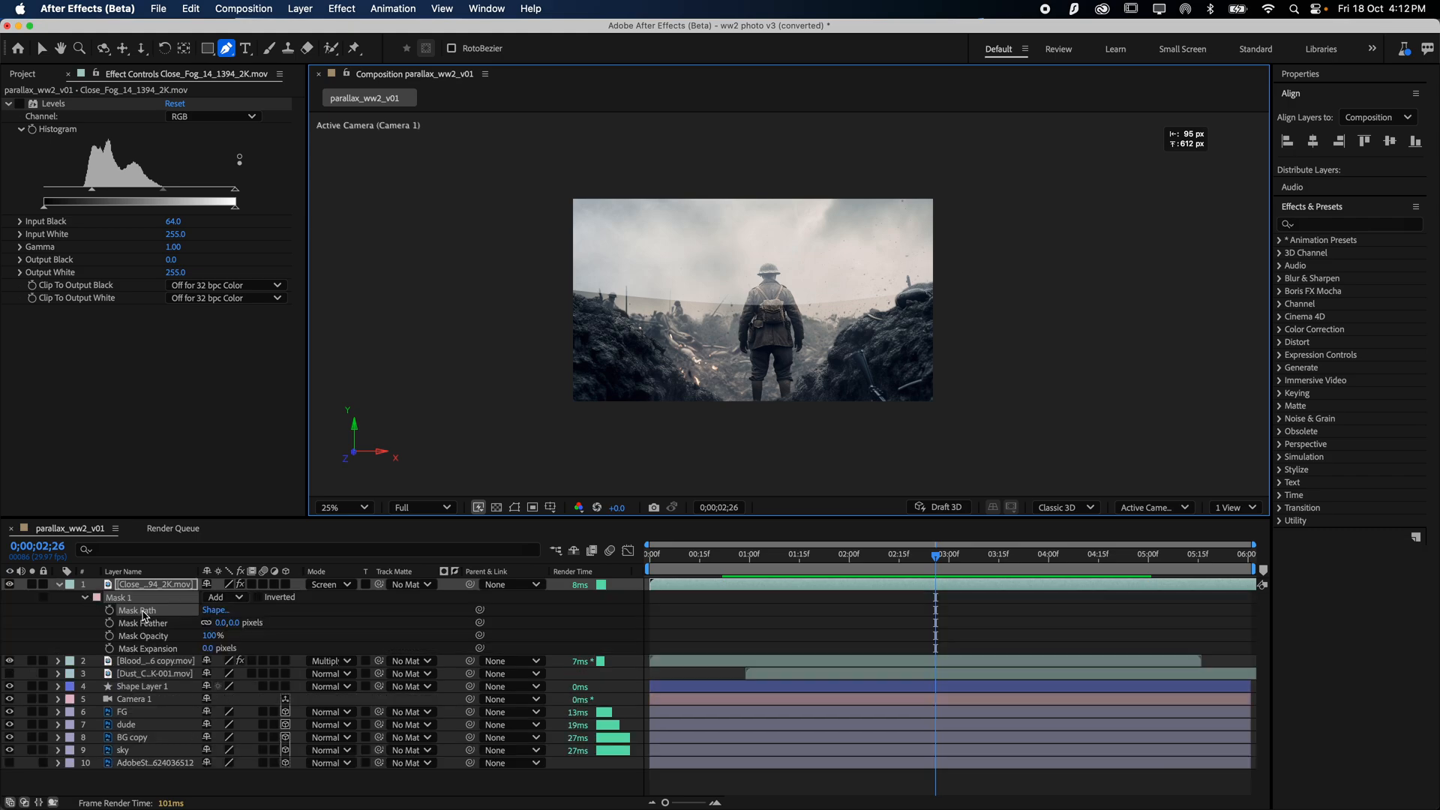
{"action": "left_click_drag", "start_coordinate": [214, 624], "coordinate": [378, 615]}
{"action": "key", "text": "space"}
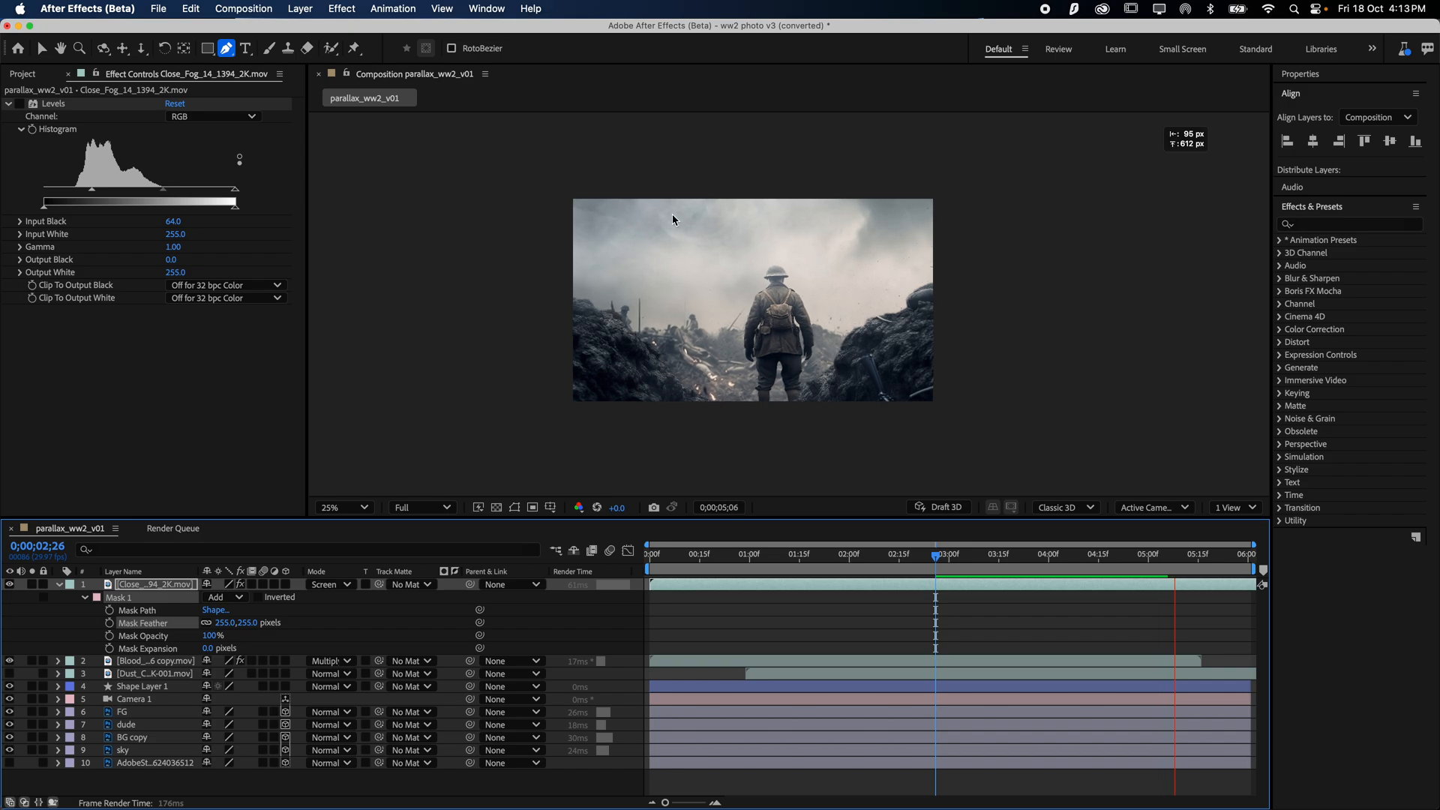
{"action": "key", "text": "space"}
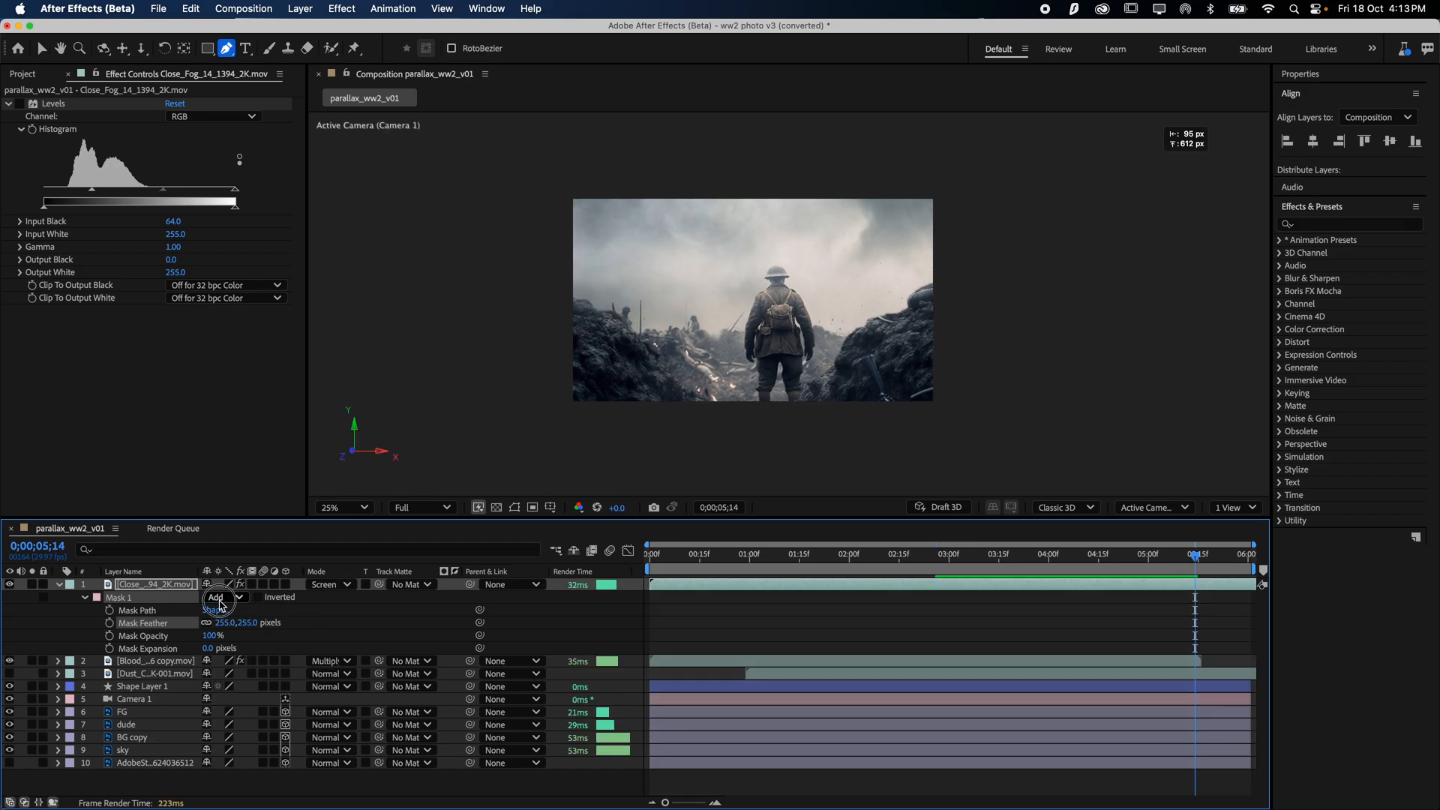
- Set the fog layer's Mask 1 mode to Subtract and preview the fog in the lower part of the frame
{"action": "left_click", "coordinate": [220, 600]}
{"action": "left_click", "coordinate": [224, 644]}
{"action": "key", "text": "space"}
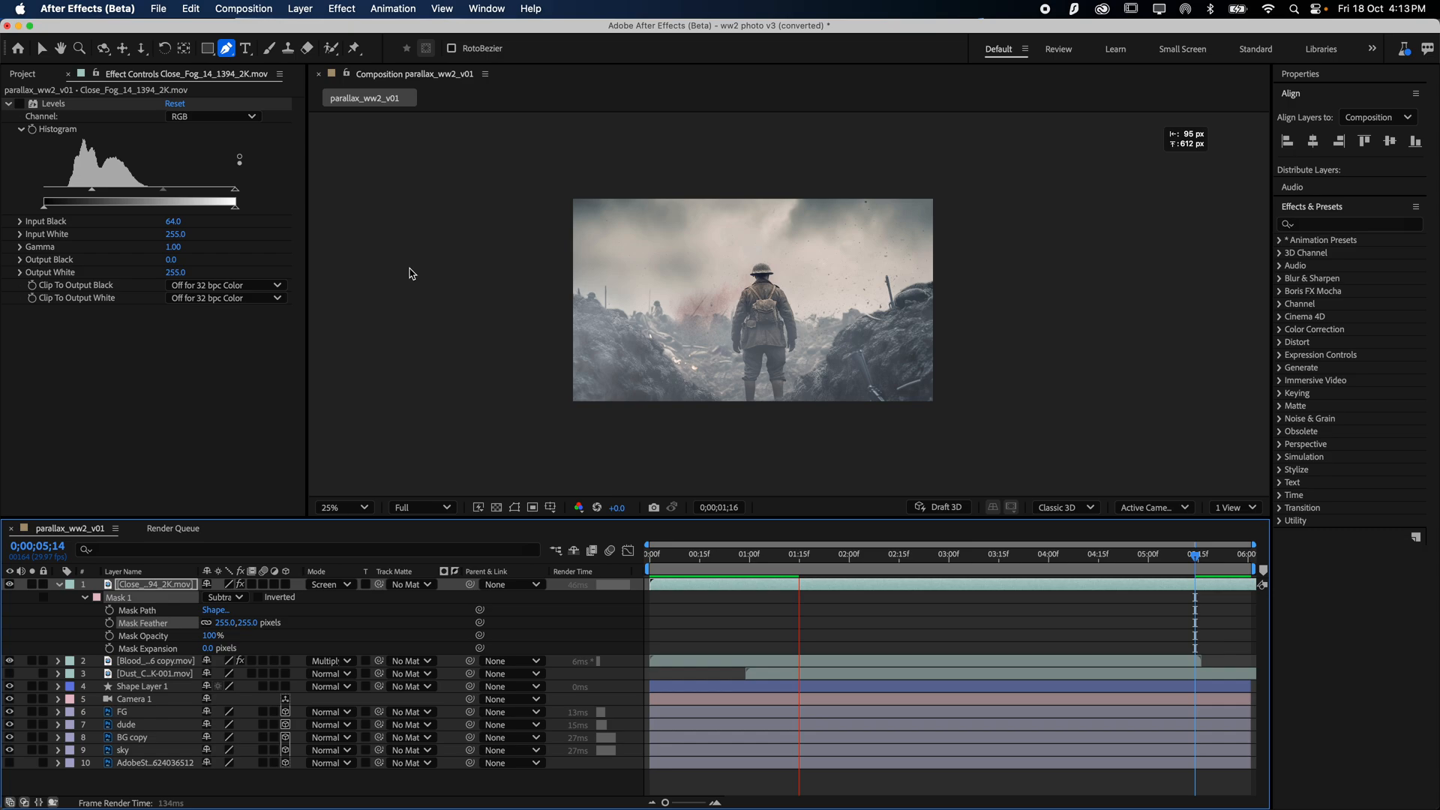
{"action": "key", "text": "space"}
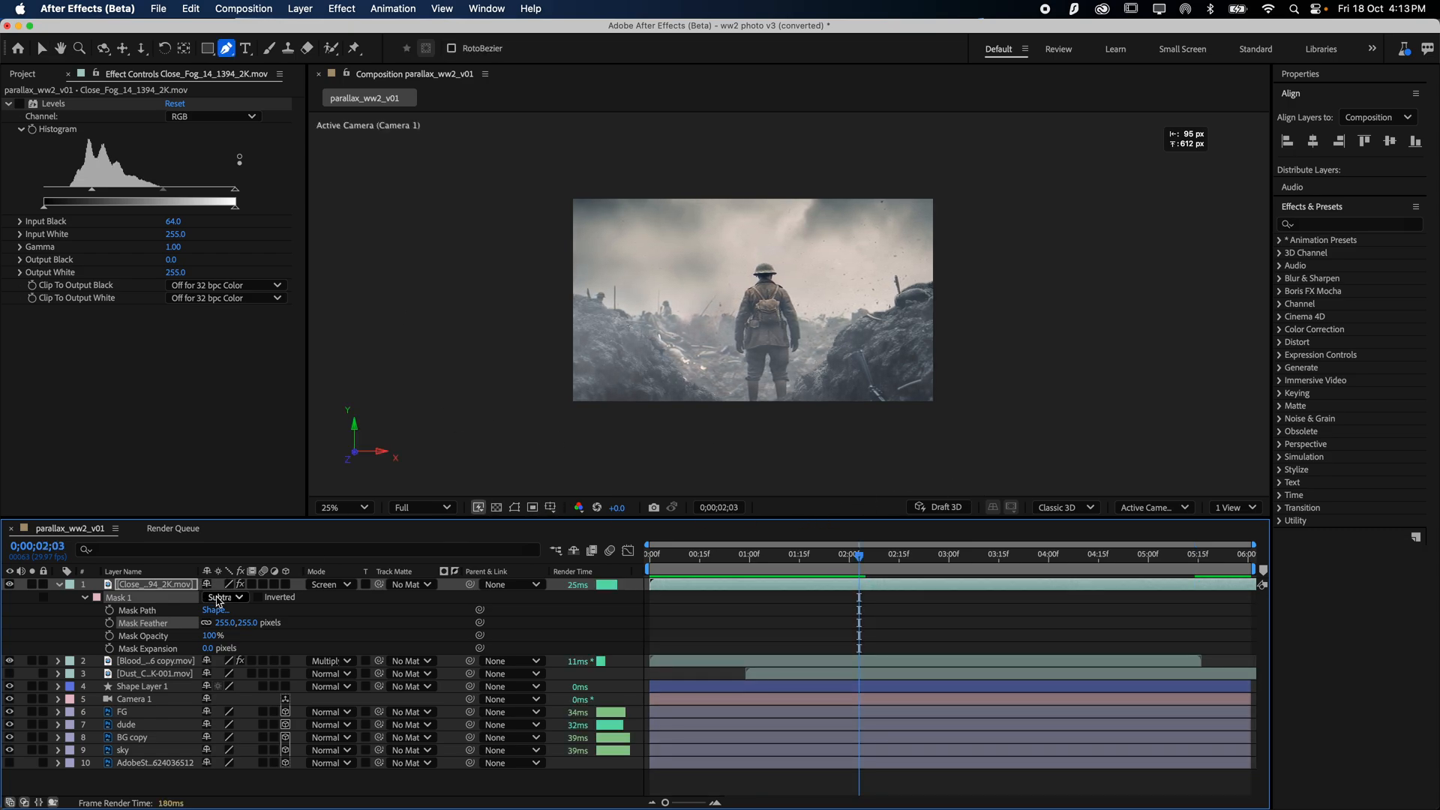
- Re-enable the fog layer's Levels effect, preview the result and scrub to 0;00;01;09
{"action": "left_click", "coordinate": [33, 129]}
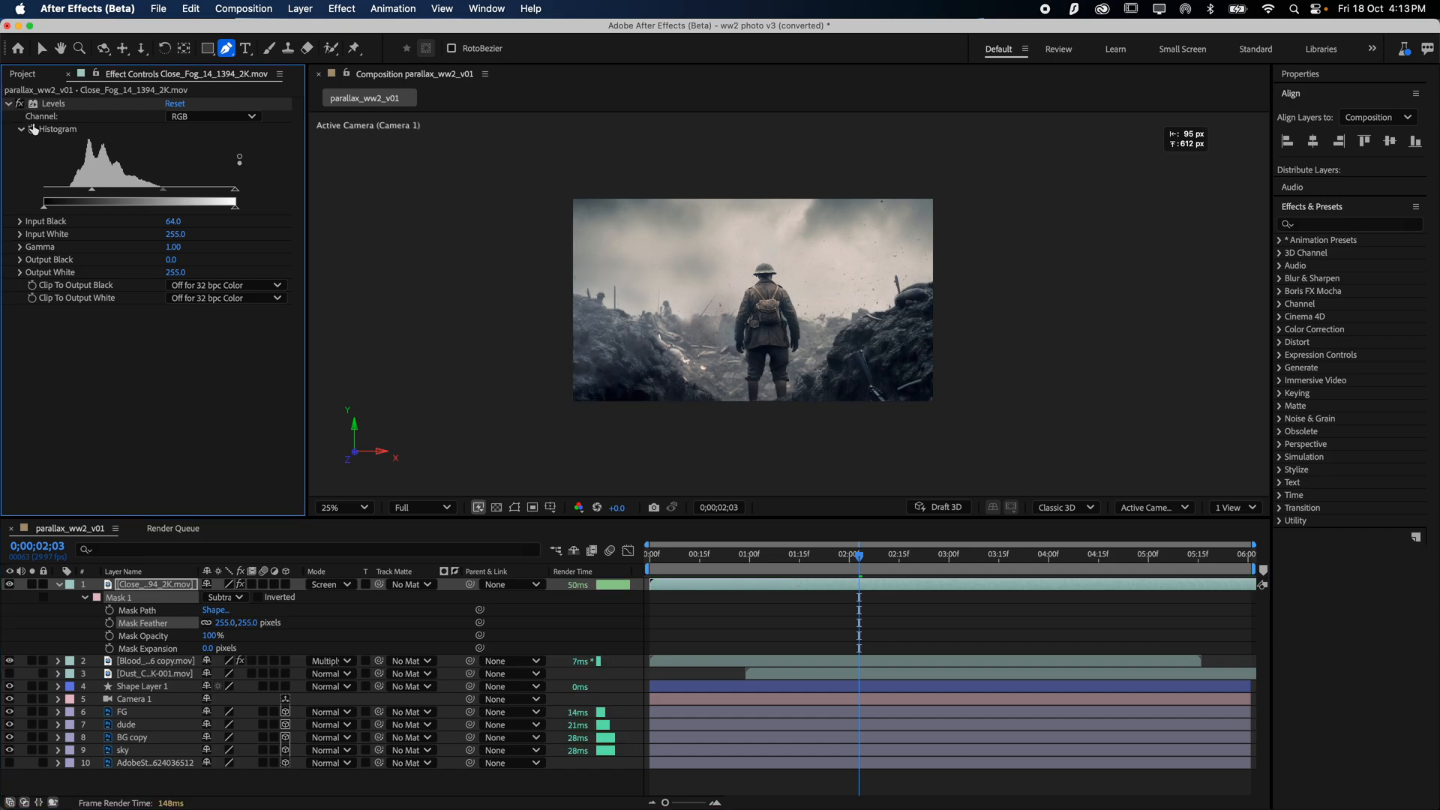
{"action": "key", "text": "space"}
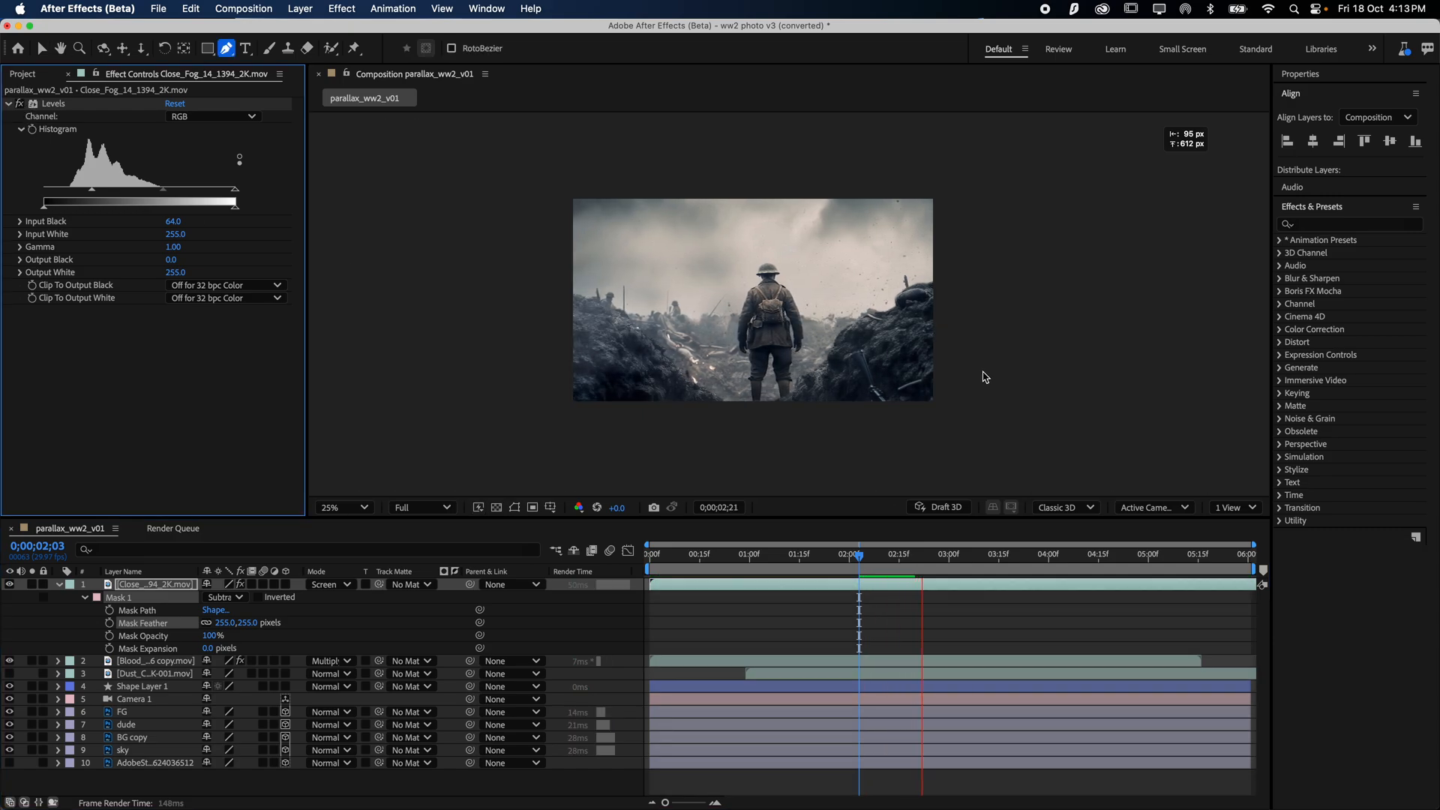
{"action": "key", "text": "space"}
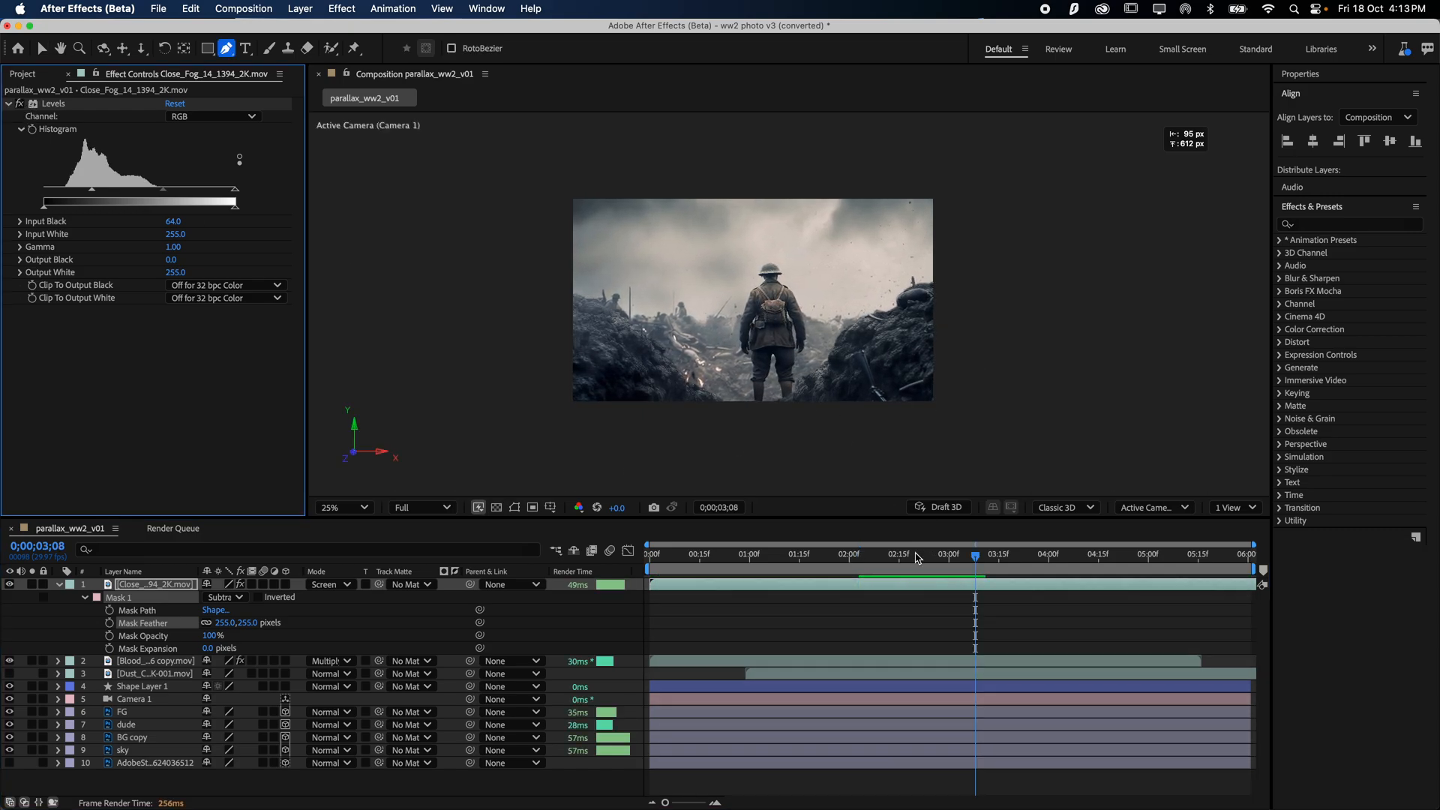
{"action": "left_click", "coordinate": [700, 557]}
{"action": "left_click_drag", "start_coordinate": [700, 564], "coordinate": [787, 596]}
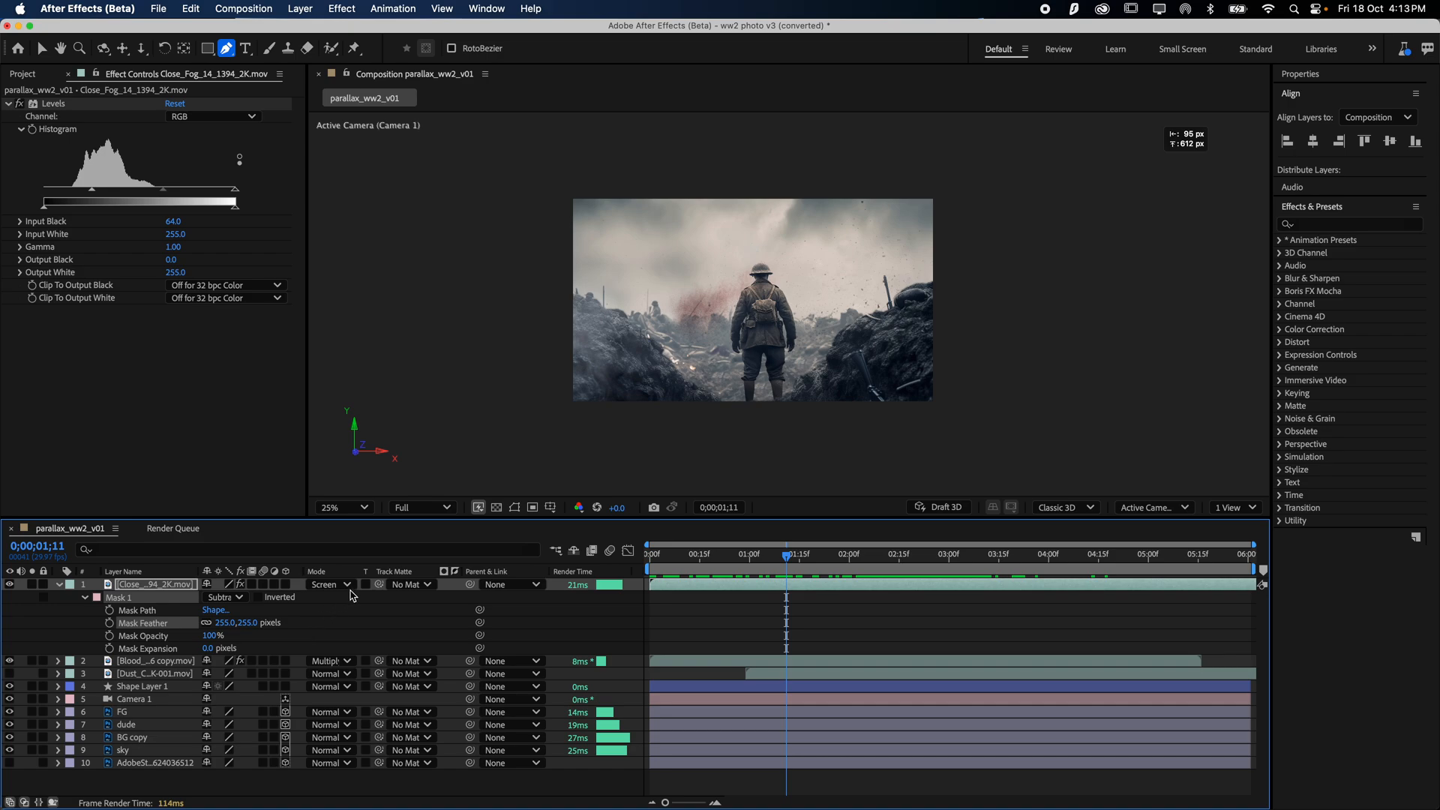
{"action": "left_click_drag", "start_coordinate": [808, 561], "coordinate": [780, 556]}
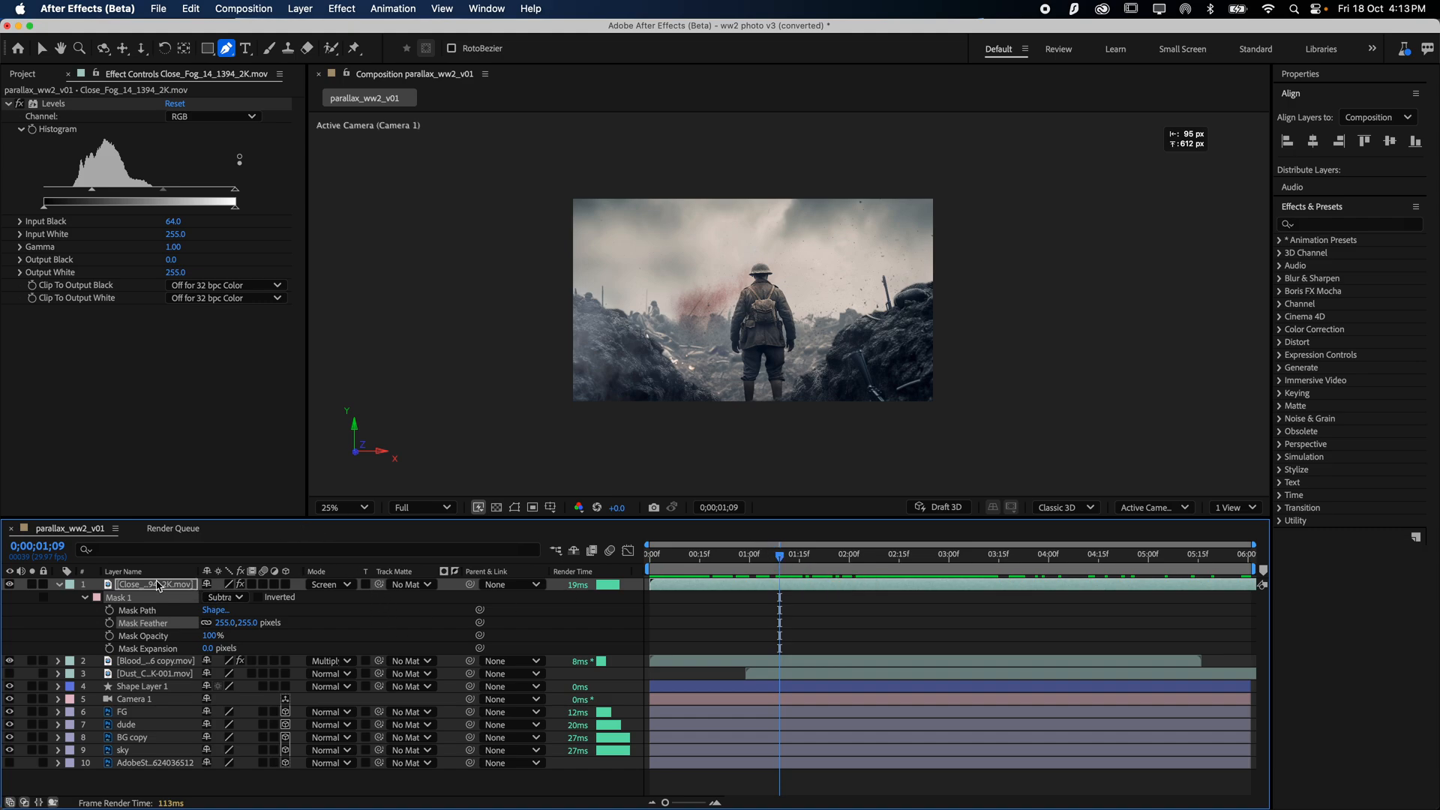
- Make the fog layer a 3D layer, scrub to 0;00;01;13 and show the mask outlines
{"action": "left_click", "coordinate": [285, 586]}
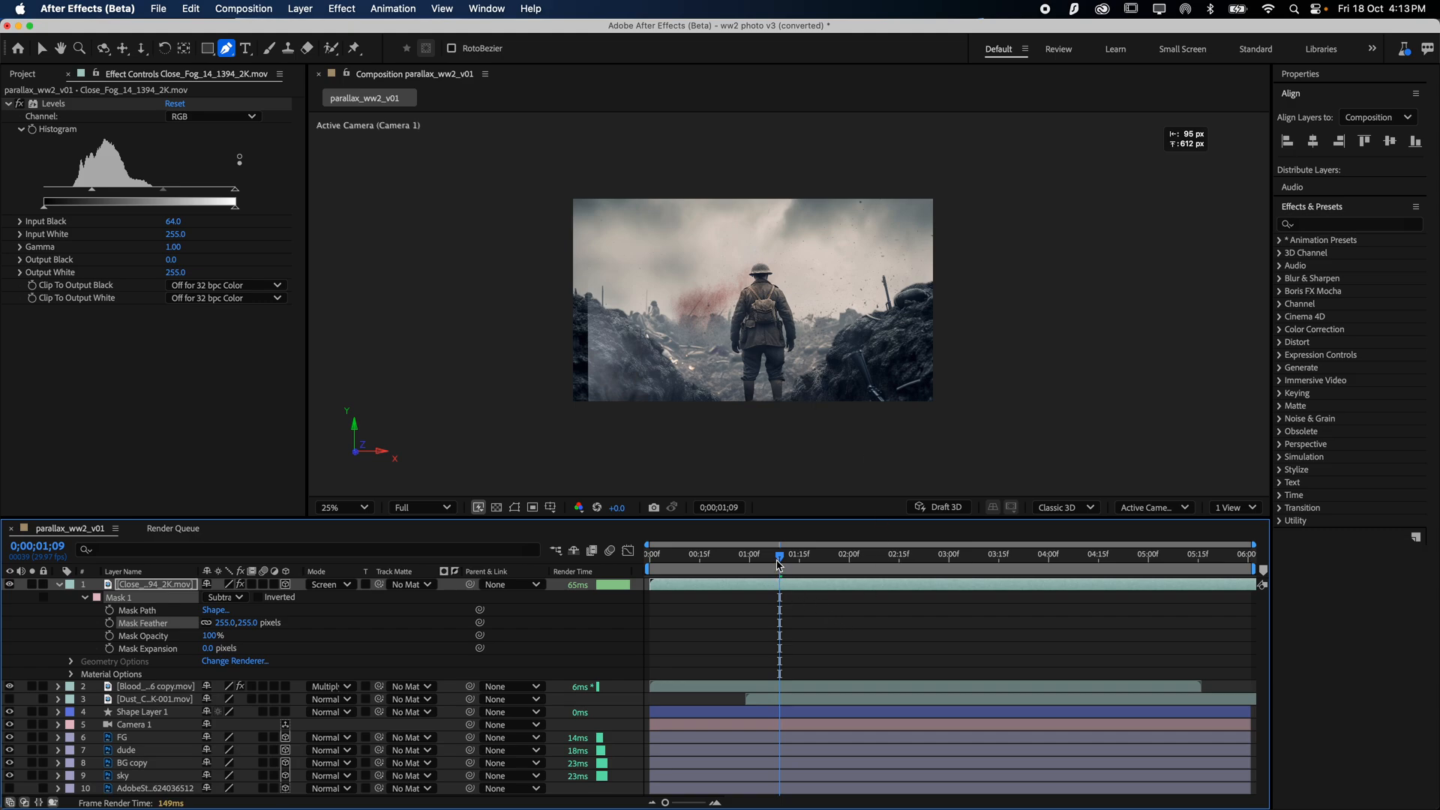
{"action": "left_click_drag", "start_coordinate": [778, 562], "coordinate": [741, 570]}
{"action": "left_click_drag", "start_coordinate": [789, 575], "coordinate": [793, 574]}
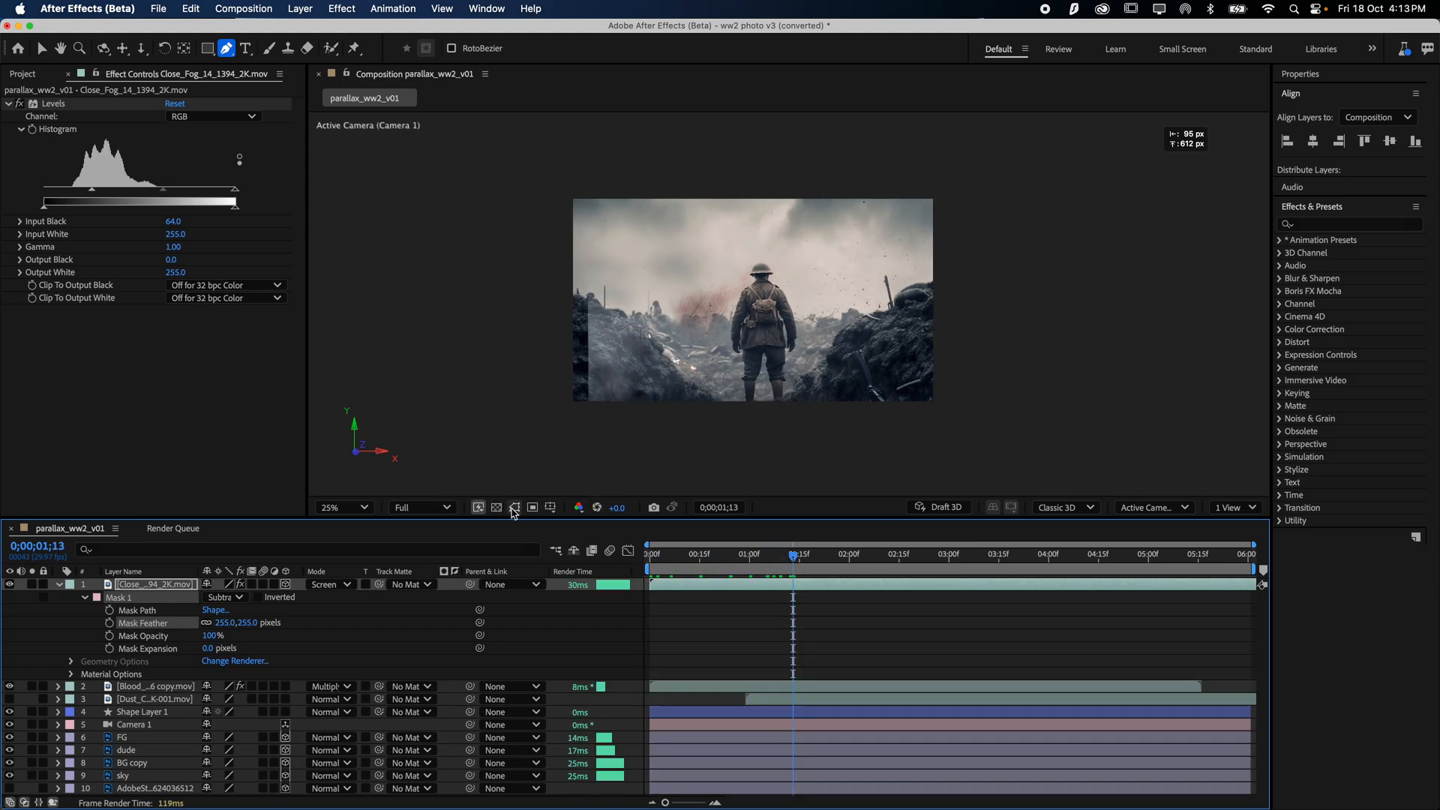
{"action": "left_click", "coordinate": [514, 509]}
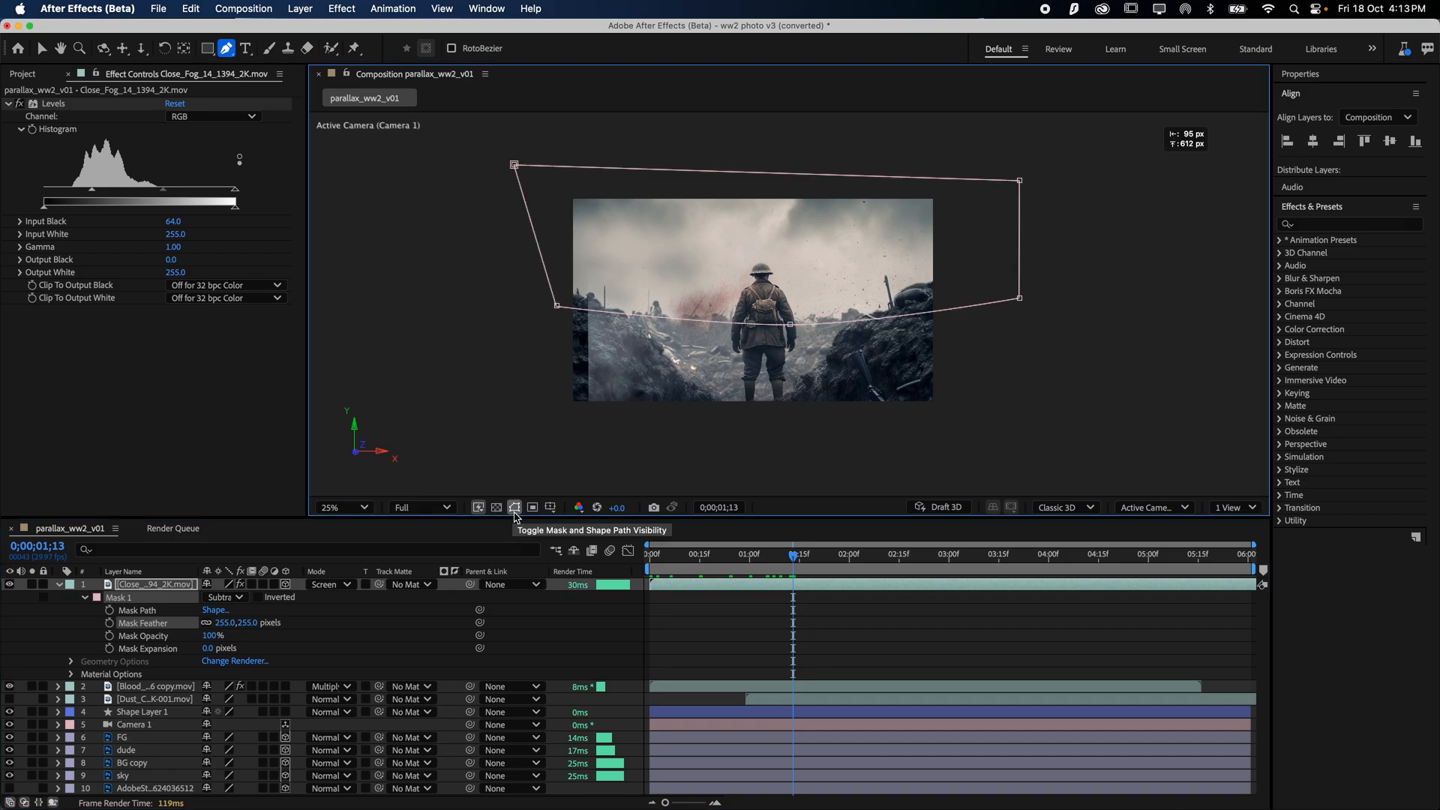
- Switch the composition viewer to a 2 Views layout with the fog layer selected and activate the Selection tool
{"action": "left_click", "coordinate": [142, 585]}
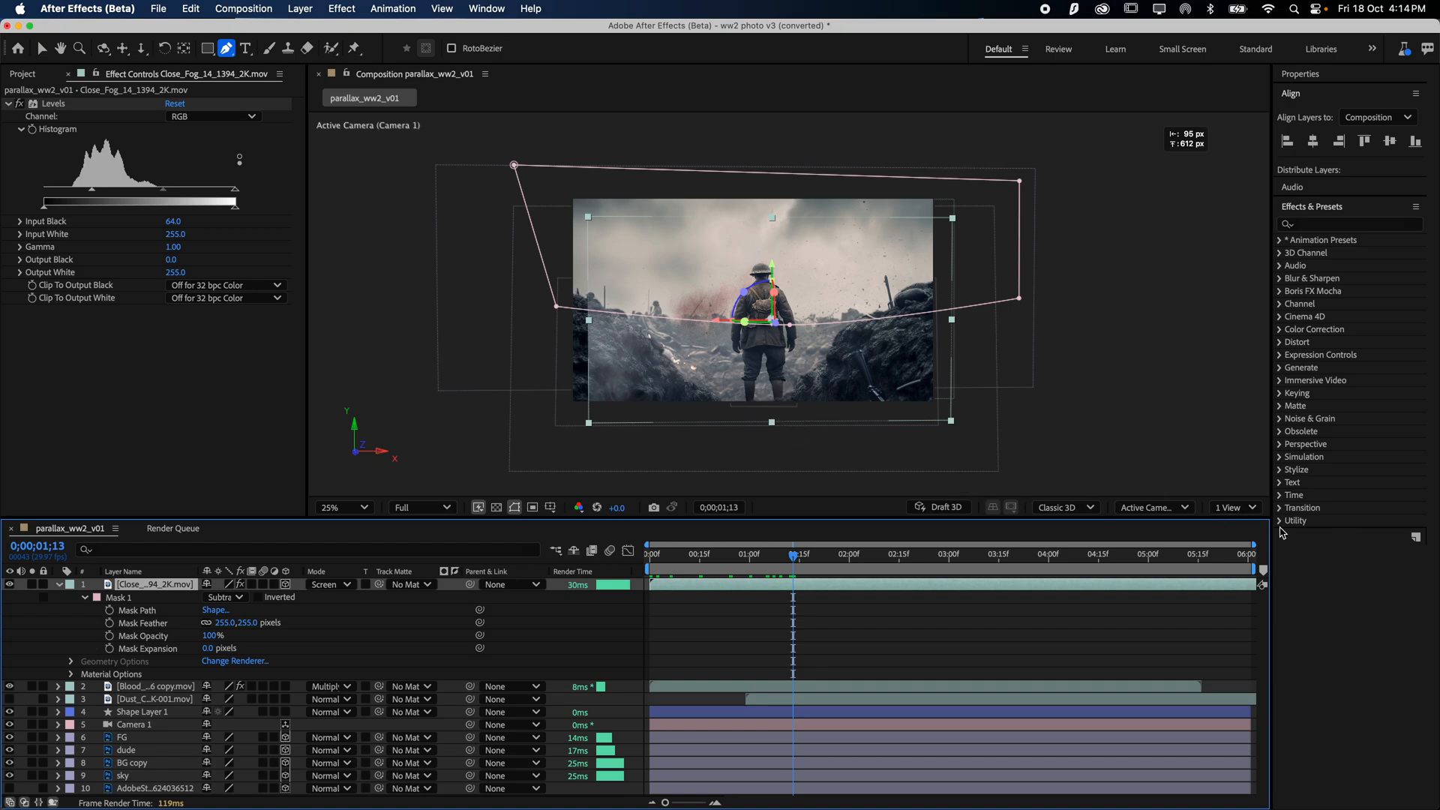
{"action": "left_click", "coordinate": [1237, 508]}
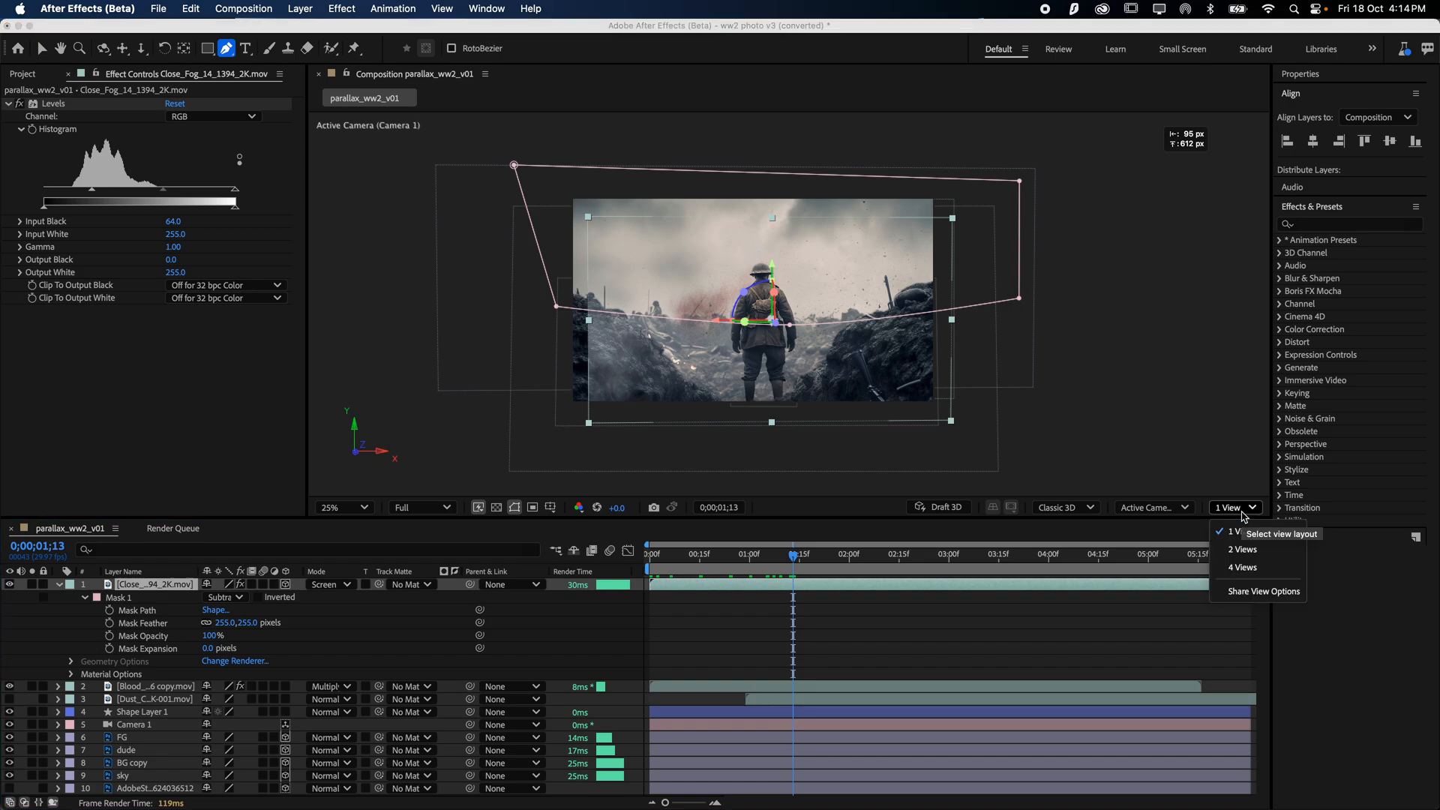
{"action": "left_click", "coordinate": [1243, 552]}
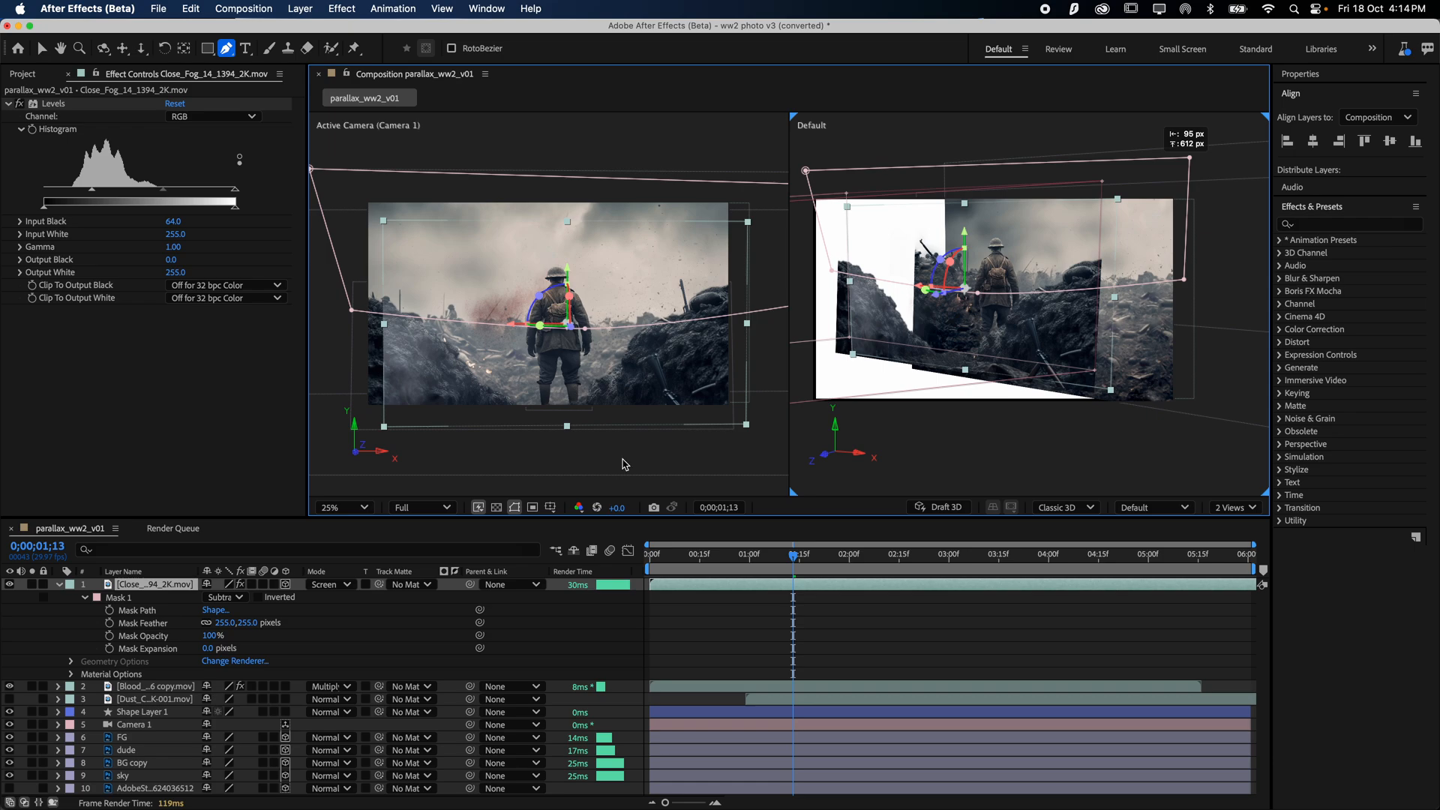
{"action": "left_click", "coordinate": [41, 48]}
{"action": "left_click", "coordinate": [610, 447]}
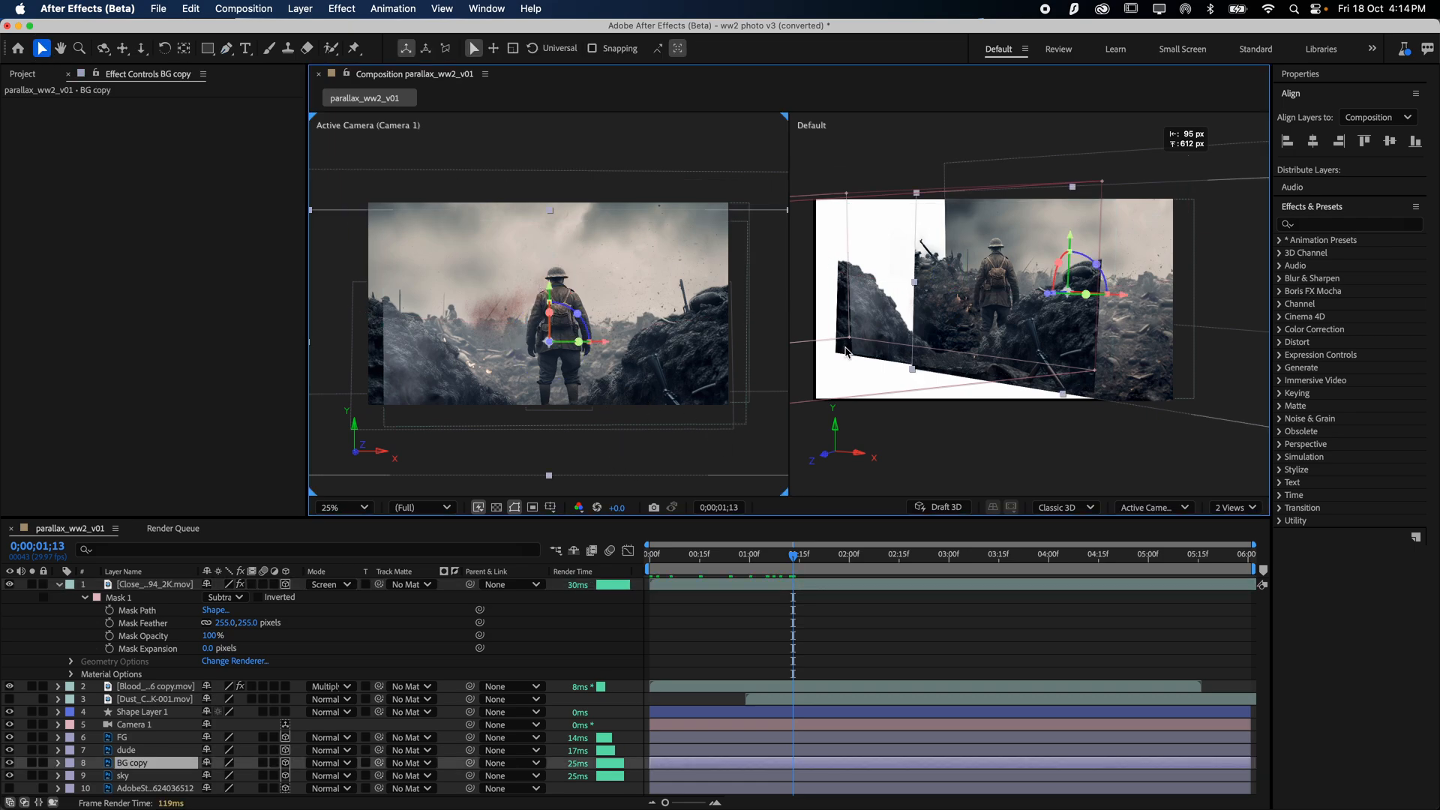
- Set the second composition view to Custom View 2, keeping the other on the active camera
{"action": "left_click", "coordinate": [1153, 508]}
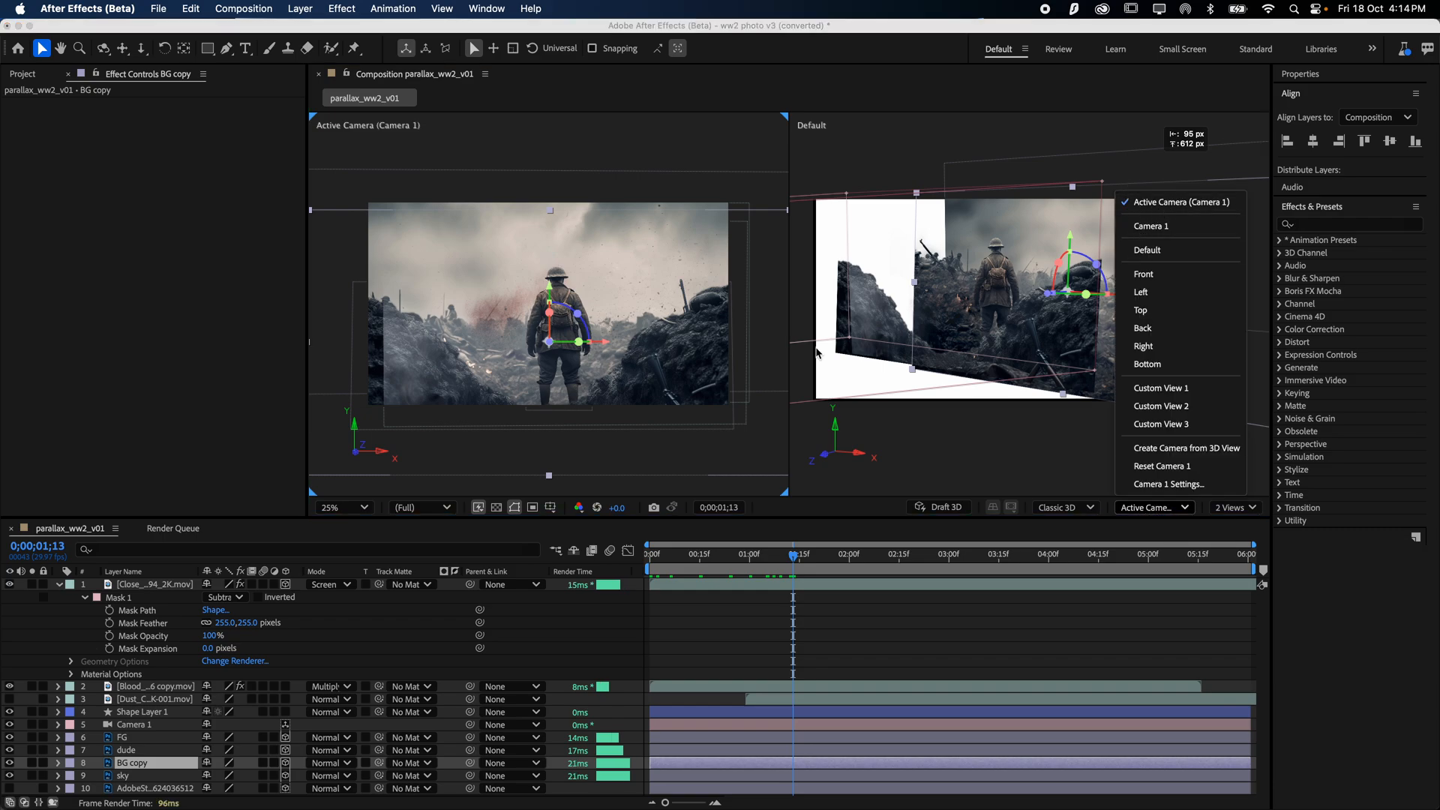
{"action": "left_click", "coordinate": [643, 460]}
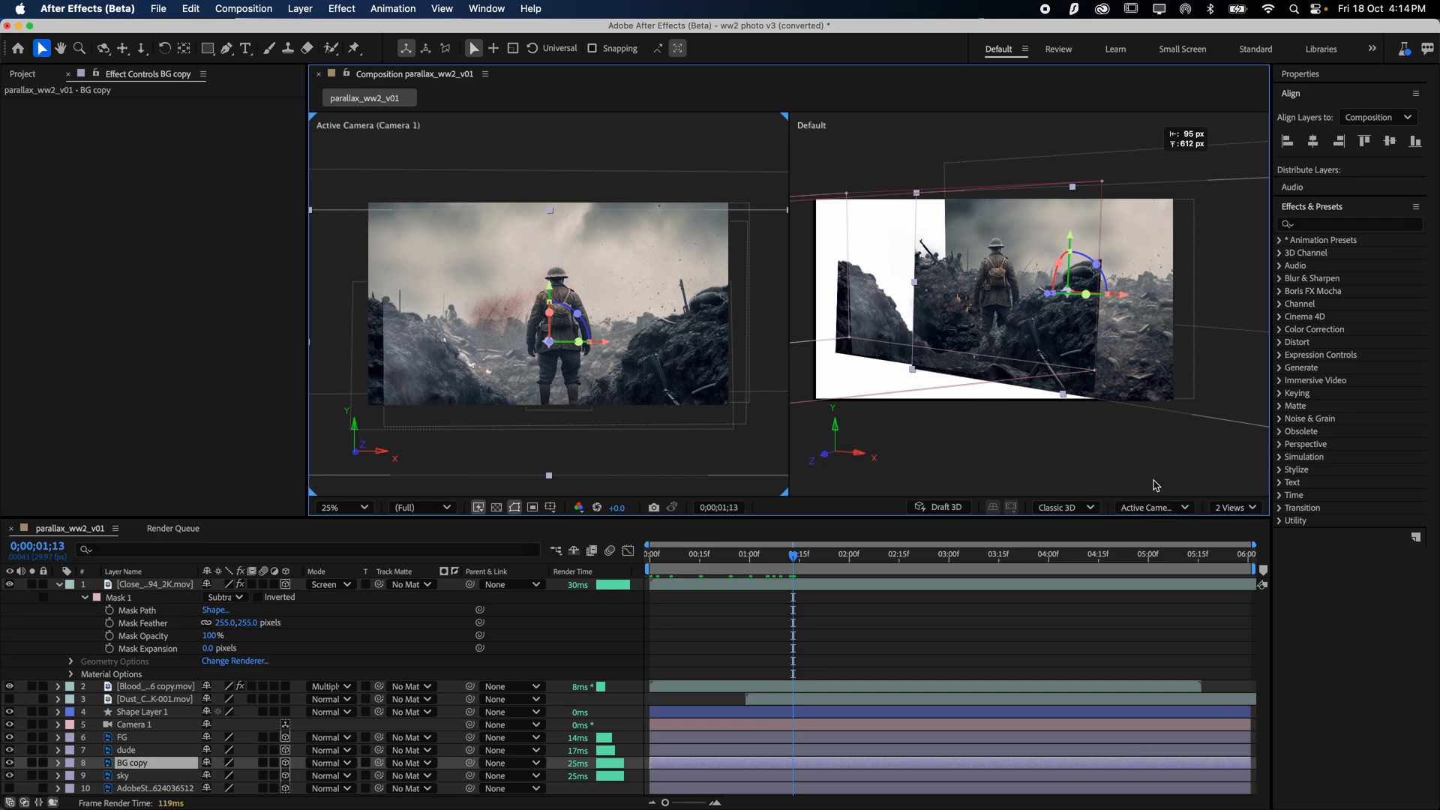
{"action": "left_click", "coordinate": [1156, 485]}
{"action": "left_click", "coordinate": [1236, 507]}
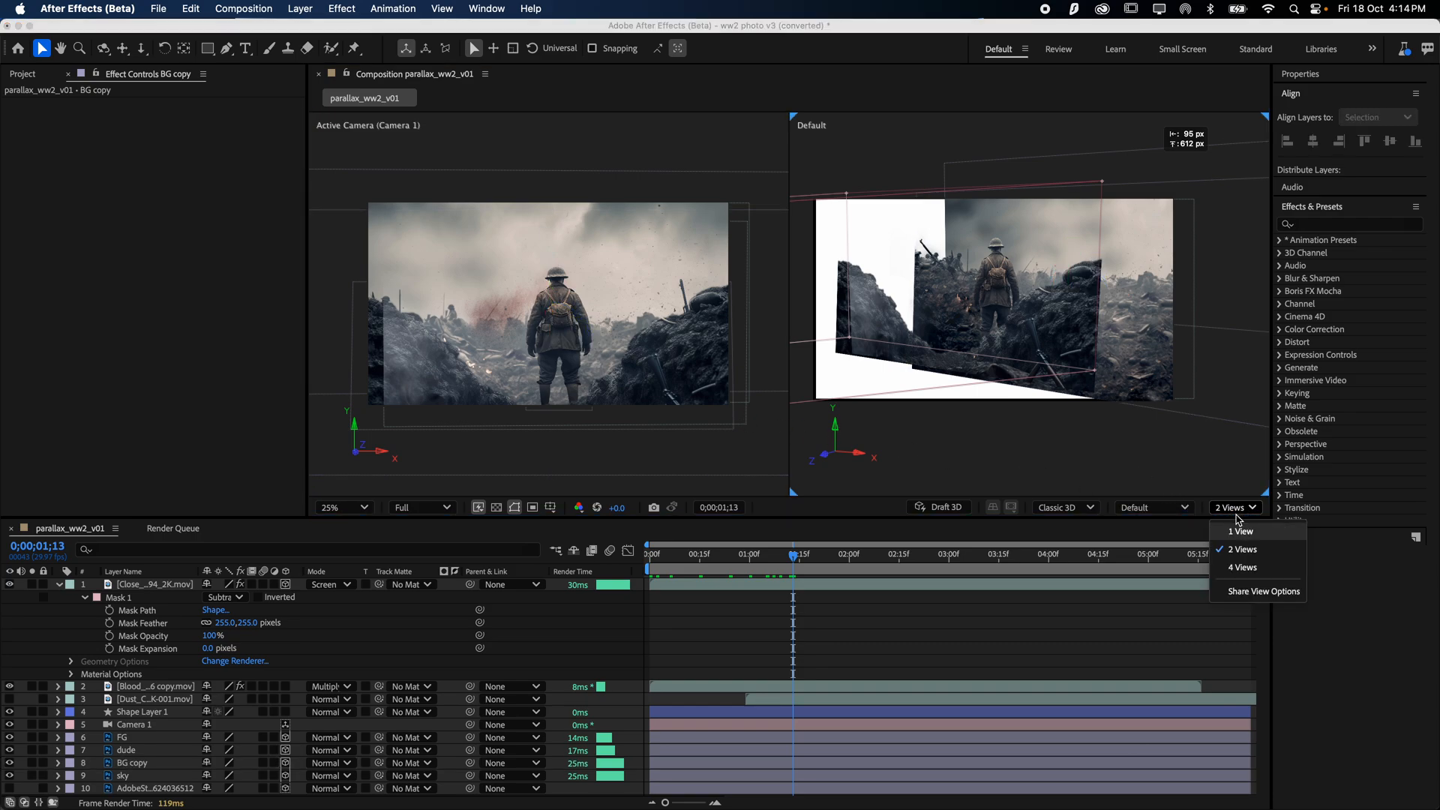
{"action": "left_click", "coordinate": [1217, 483]}
{"action": "left_click", "coordinate": [1142, 481]}
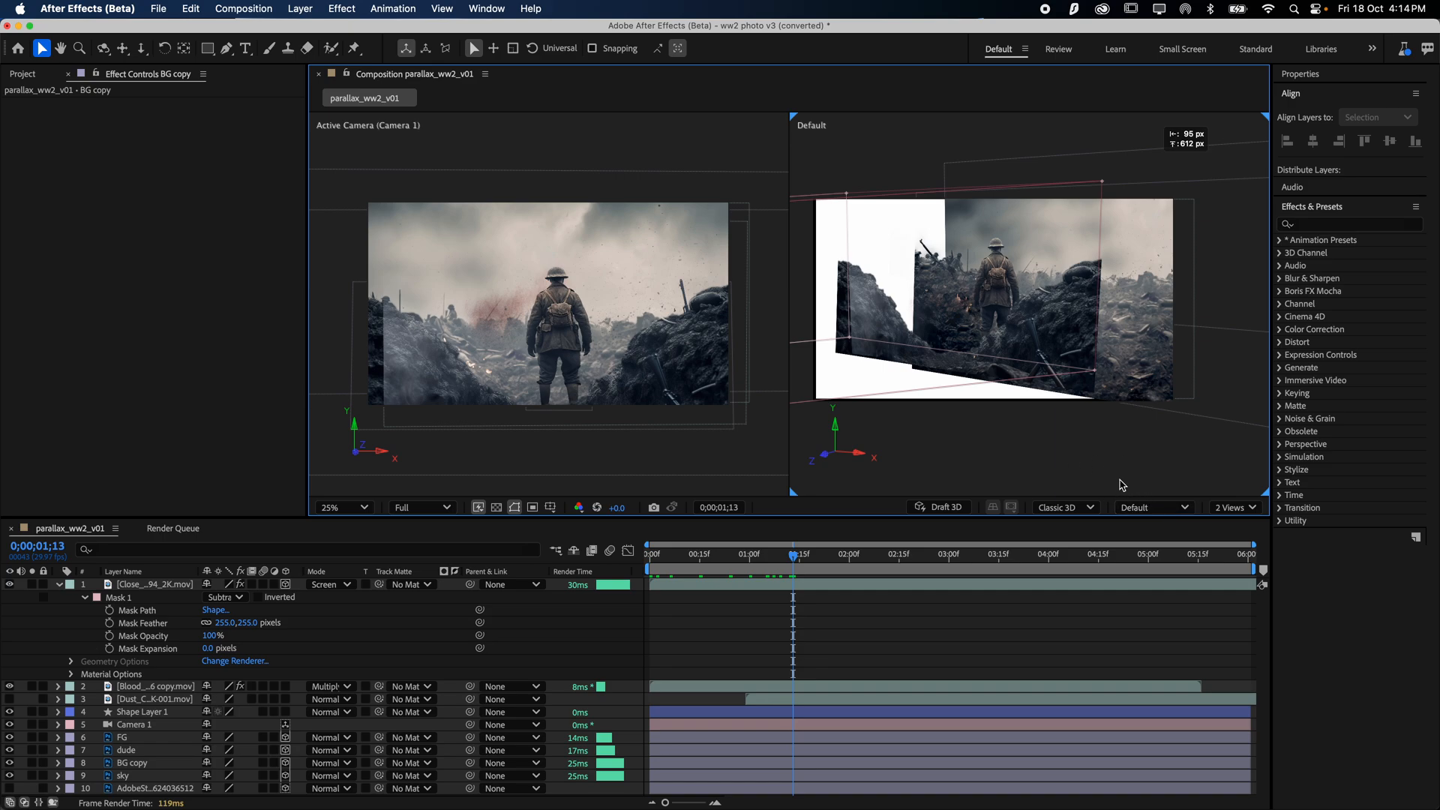
{"action": "left_click", "coordinate": [1148, 508]}
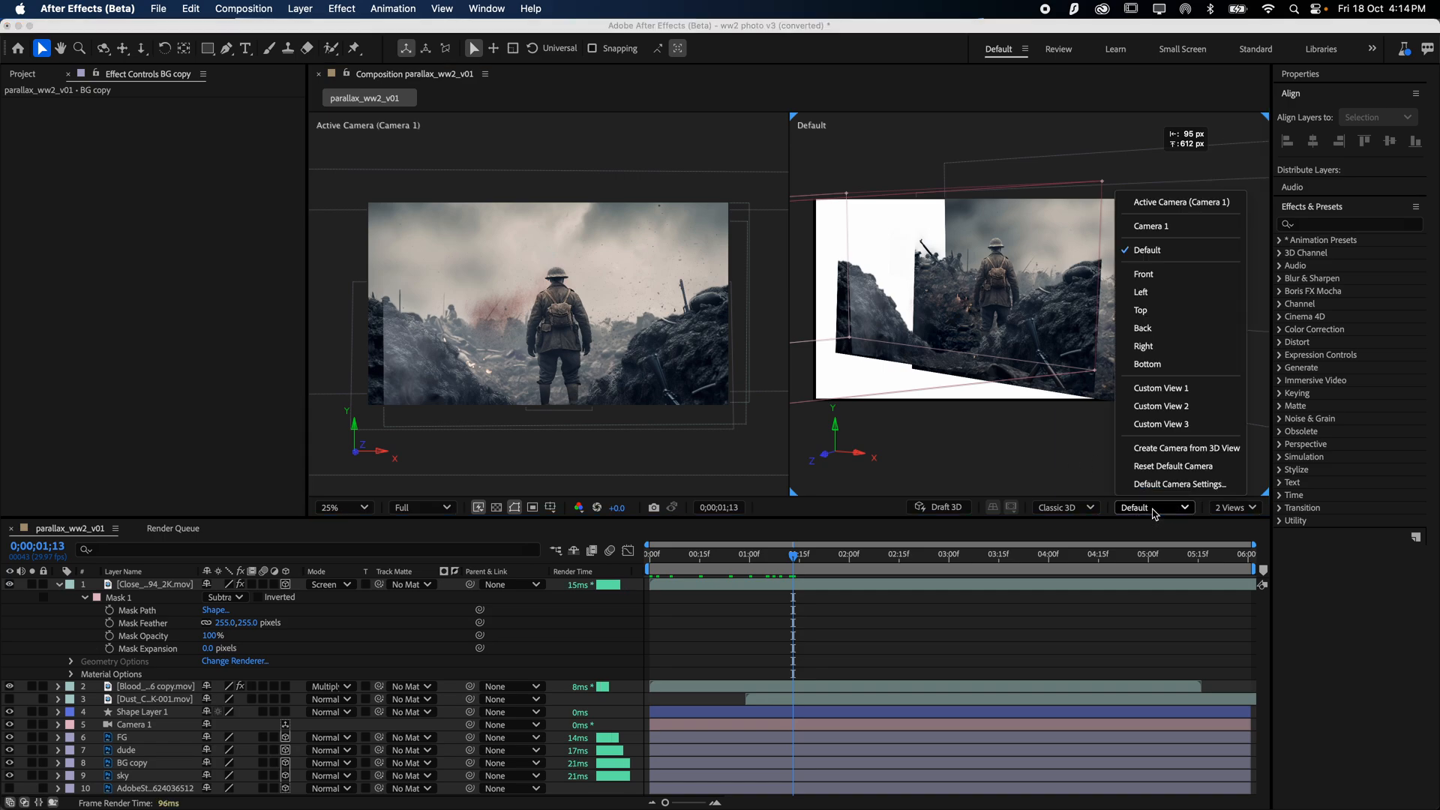
{"action": "left_click", "coordinate": [1161, 407]}
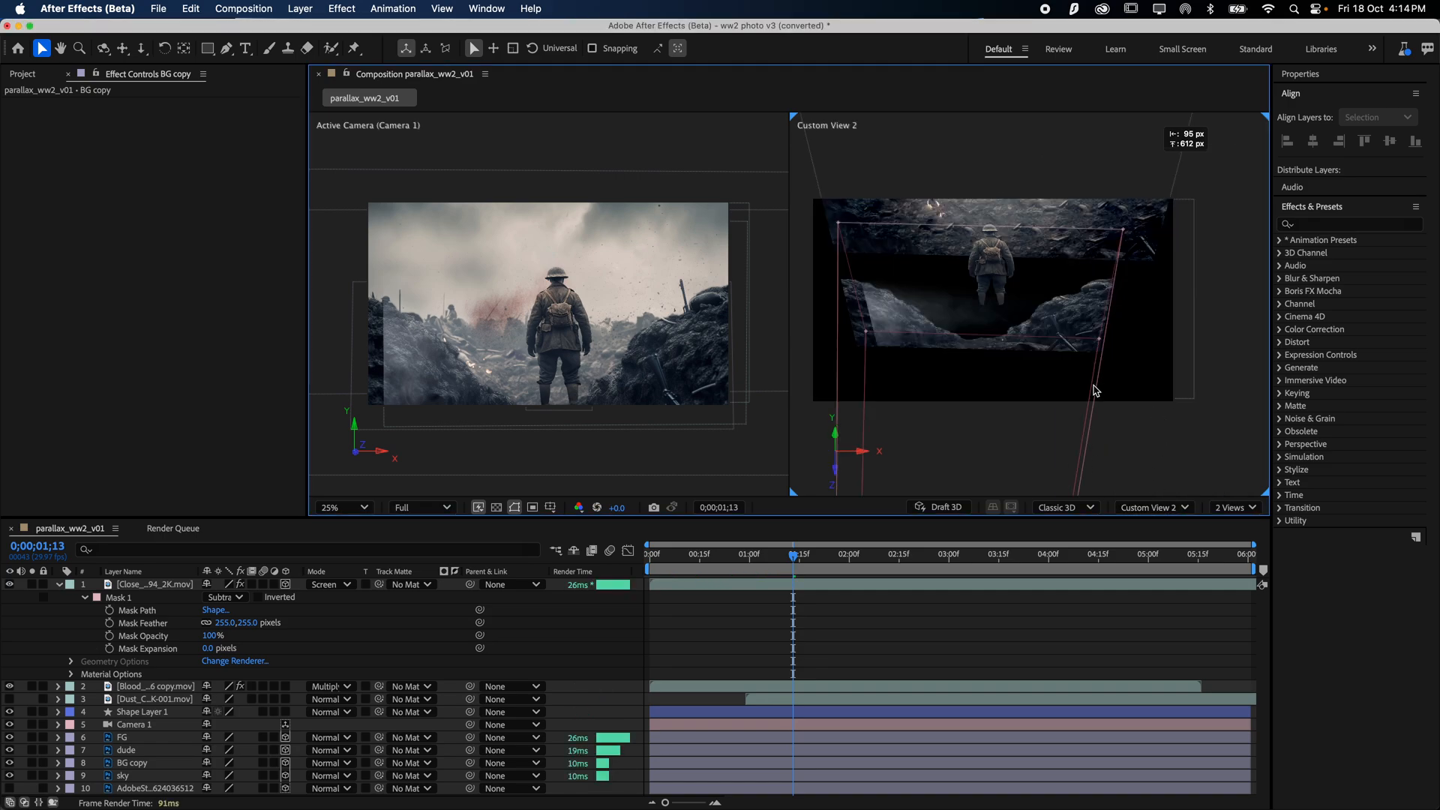
- Move the fog layer forward along its Z axis, closer to the camera and in front of the foreground layer
{"action": "scroll", "coordinate": [1097, 391], "scroll_direction": "down", "scroll_amount": 2}
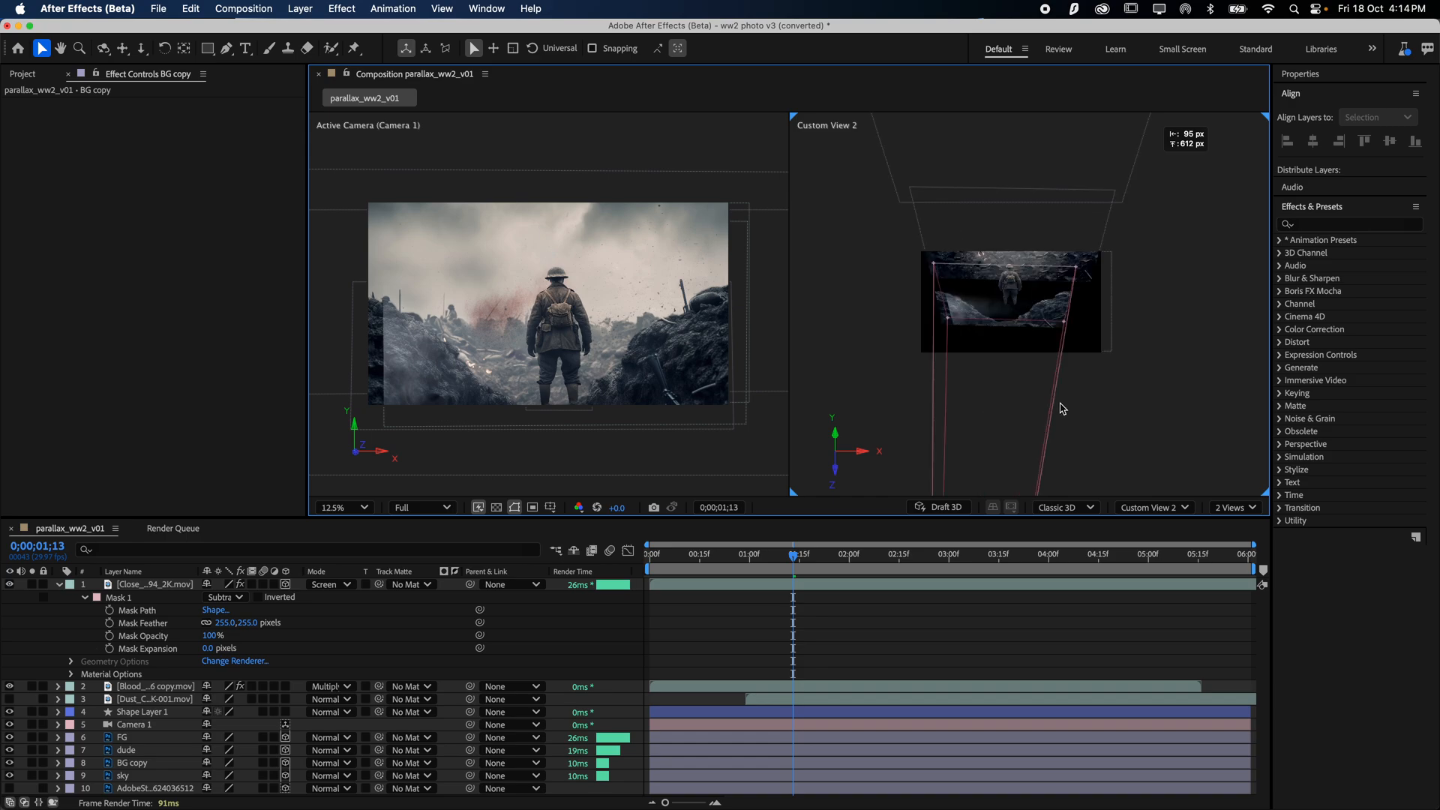
{"action": "key", "text": "c"}
{"action": "mouse_move", "coordinate": [1045, 395]}
{"action": "left_mouse_down"}
{"action": "mouse_move", "coordinate": [1038, 382]}
{"action": "mouse_move", "coordinate": [1014, 391]}
{"action": "mouse_move", "coordinate": [1027, 391]}
{"action": "left_mouse_up"}
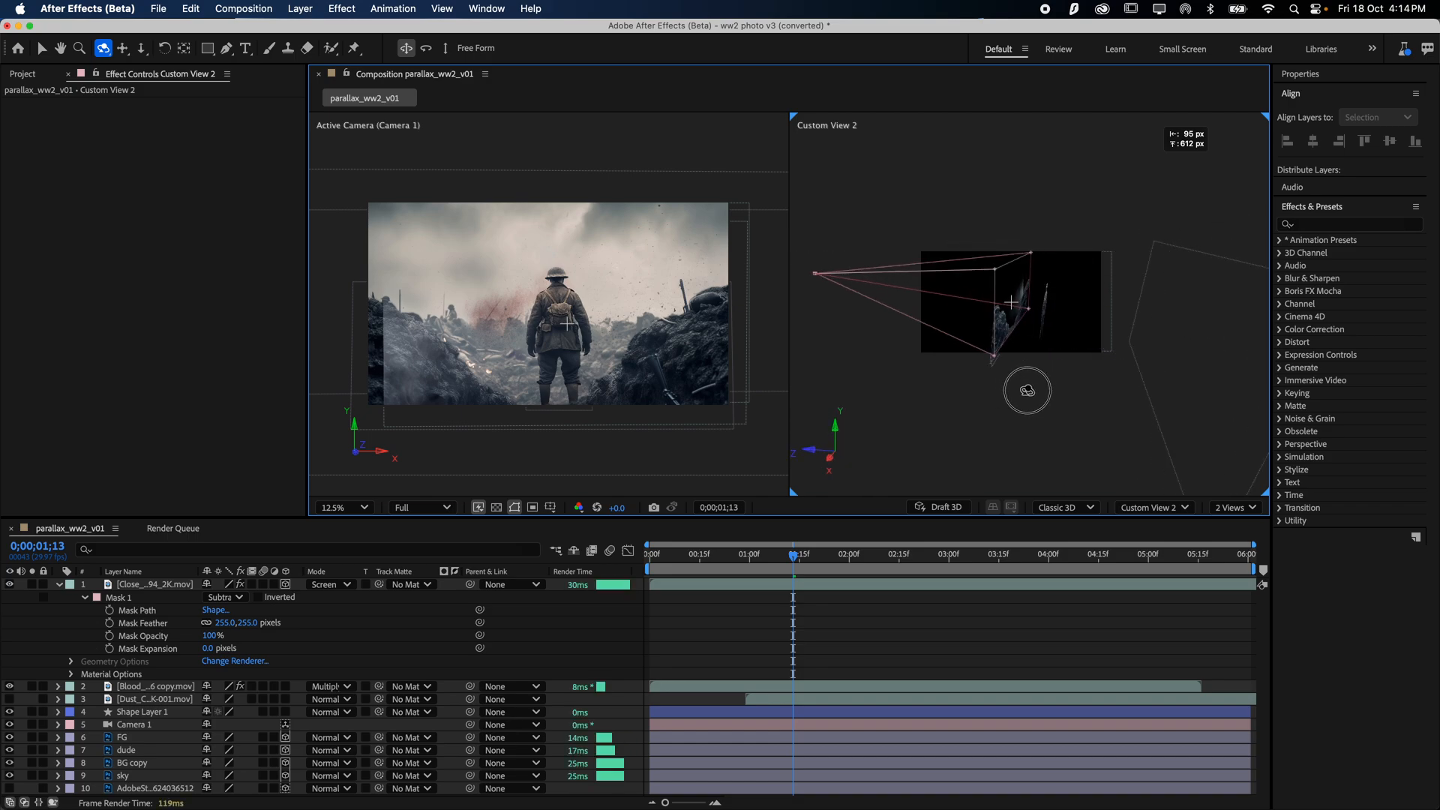
{"action": "left_click_drag", "start_coordinate": [886, 354], "coordinate": [896, 354]}
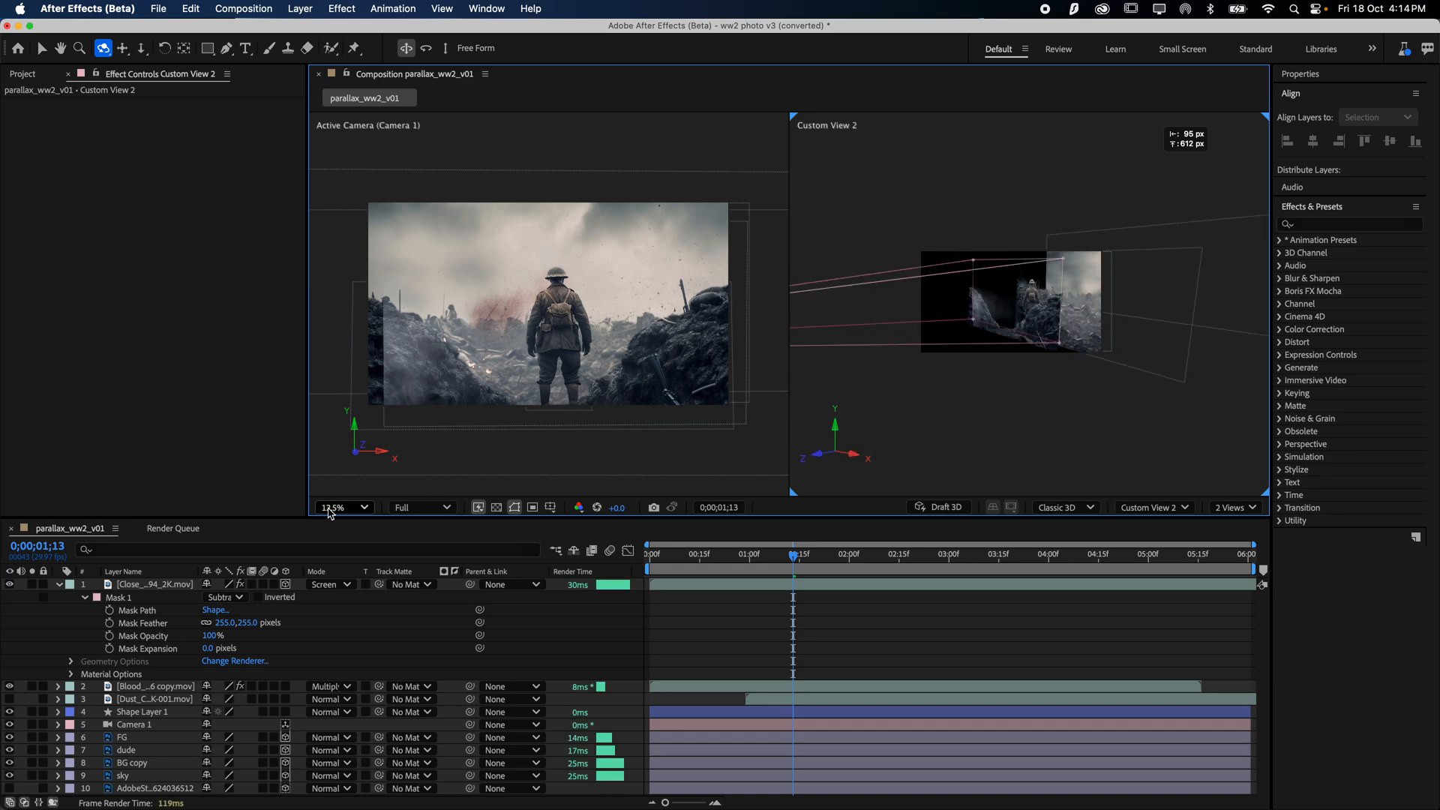
{"action": "left_click", "coordinate": [177, 585]}
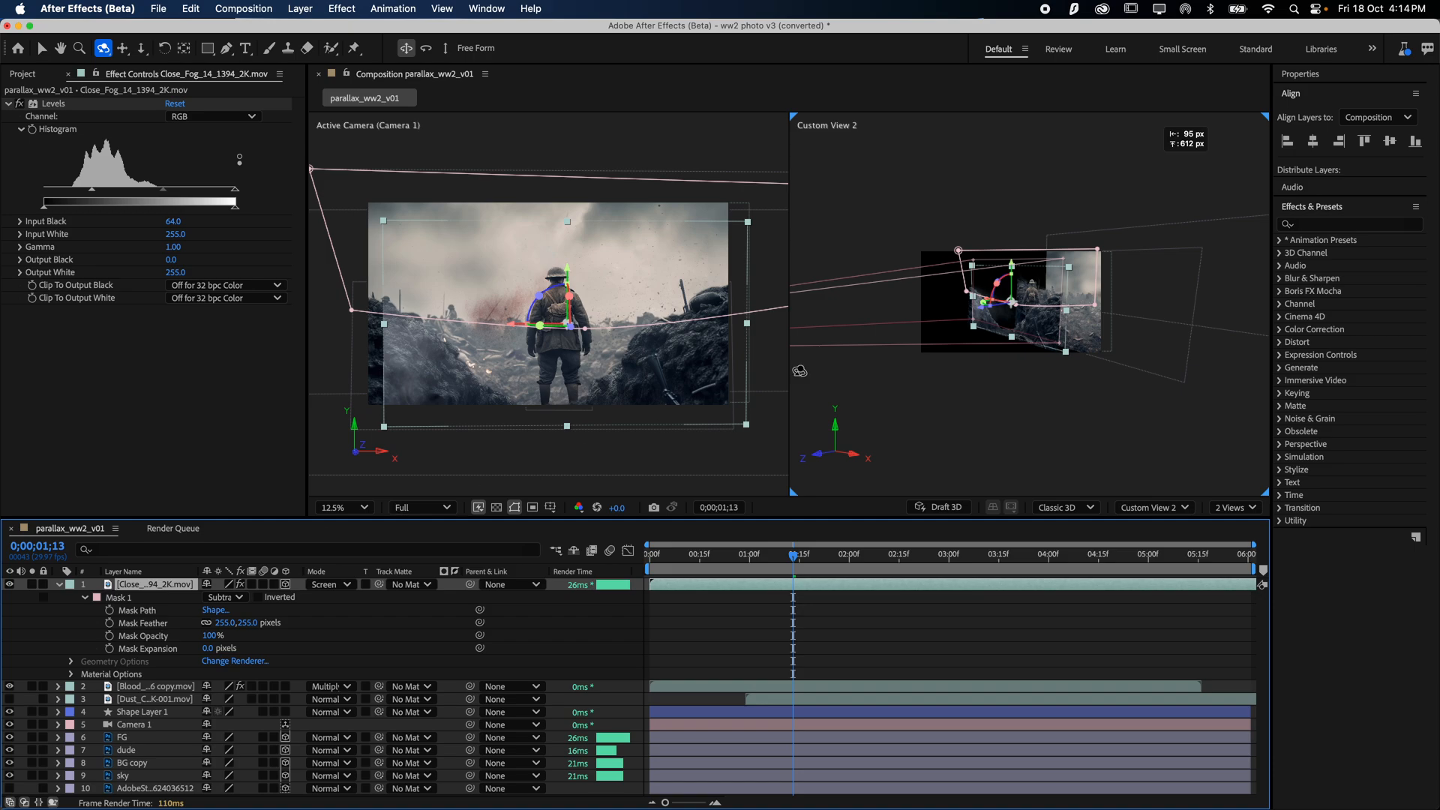
{"action": "key", "text": "v"}
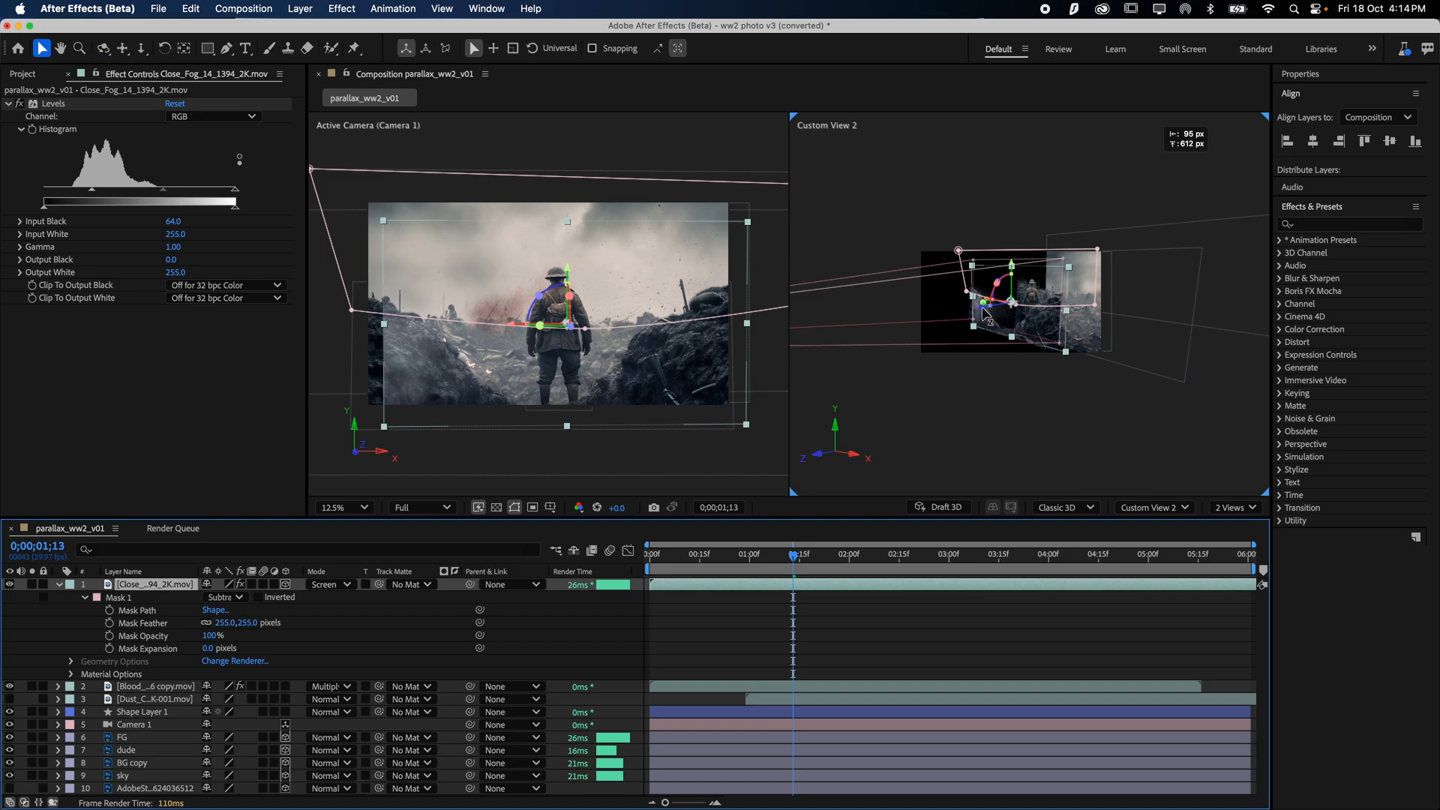
{"action": "left_click_drag", "start_coordinate": [985, 312], "coordinate": [923, 321]}
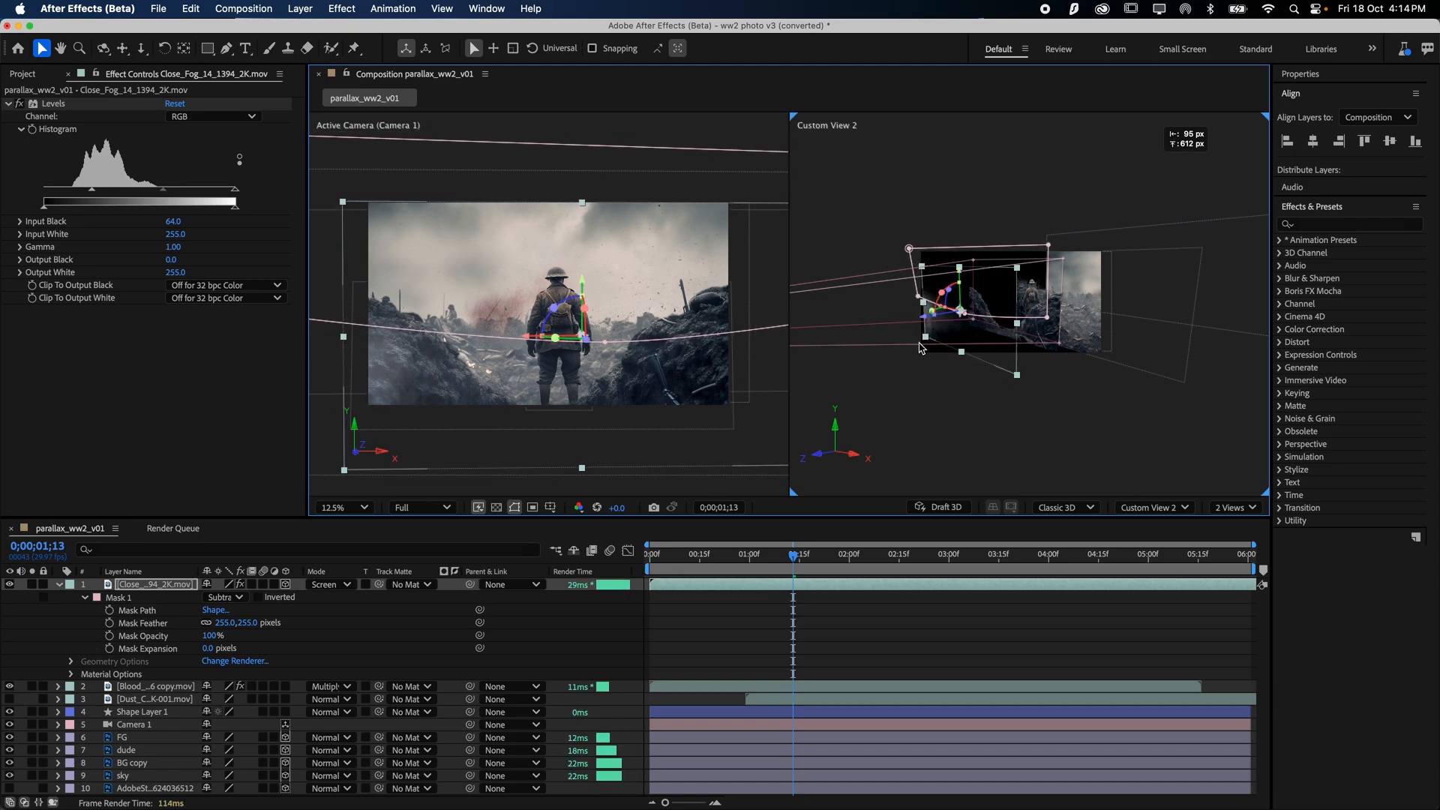
- Duplicate the fog layer and move the lower copy back along its Z axis, away from the camera
{"action": "left_click", "coordinate": [142, 589]}
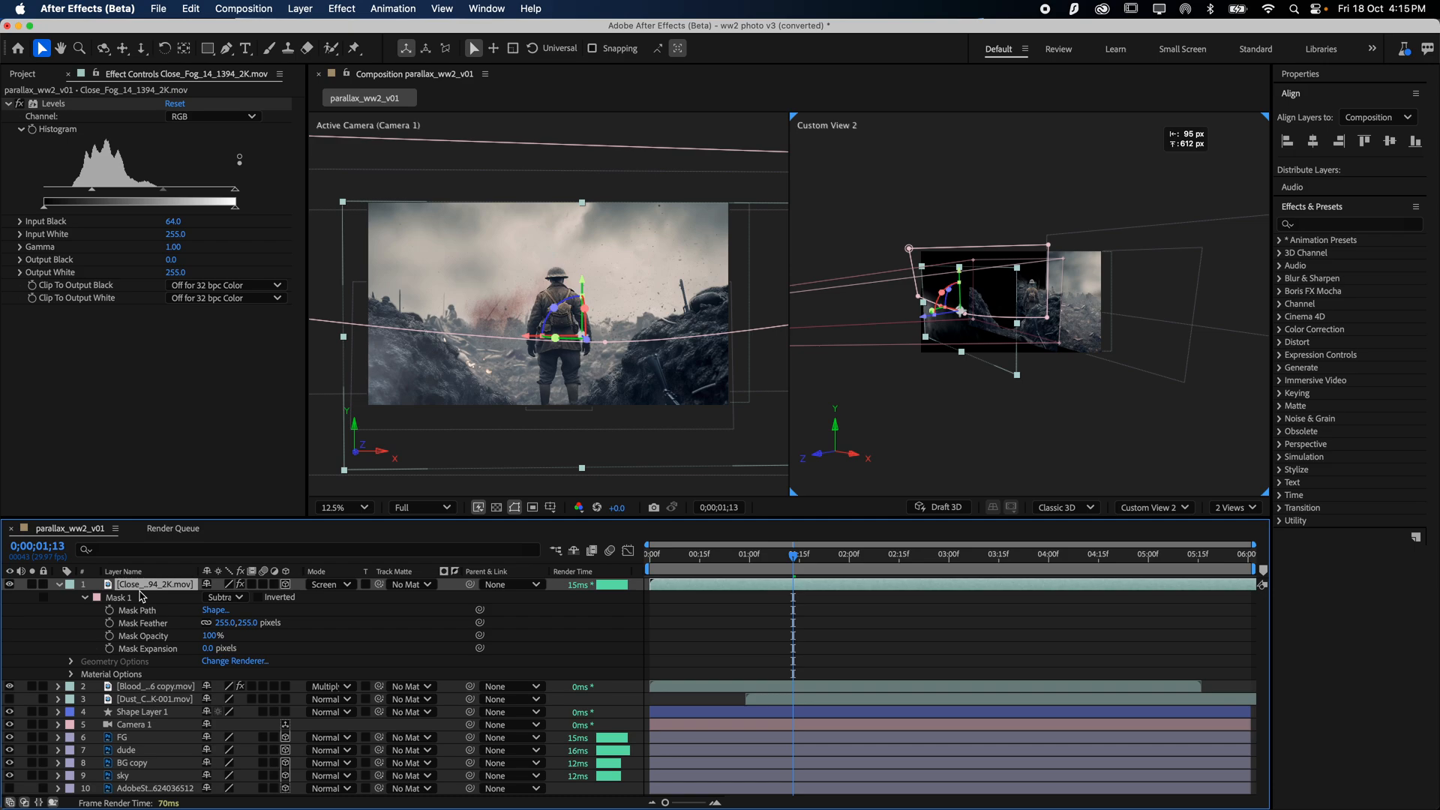
{"action": "key", "text": "super+d"}
{"action": "left_click", "coordinate": [137, 597]}
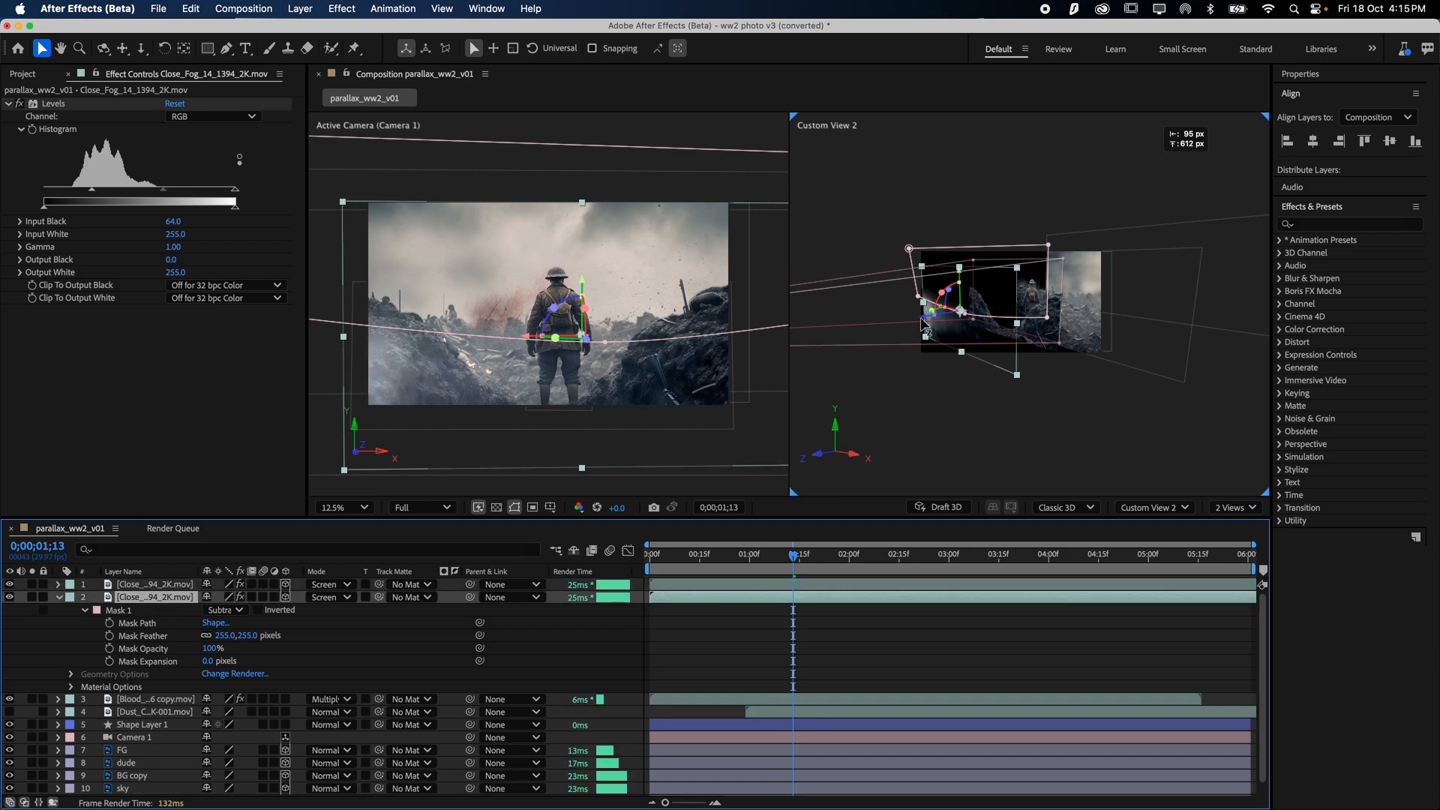
{"action": "left_click_drag", "start_coordinate": [924, 324], "coordinate": [1017, 301]}
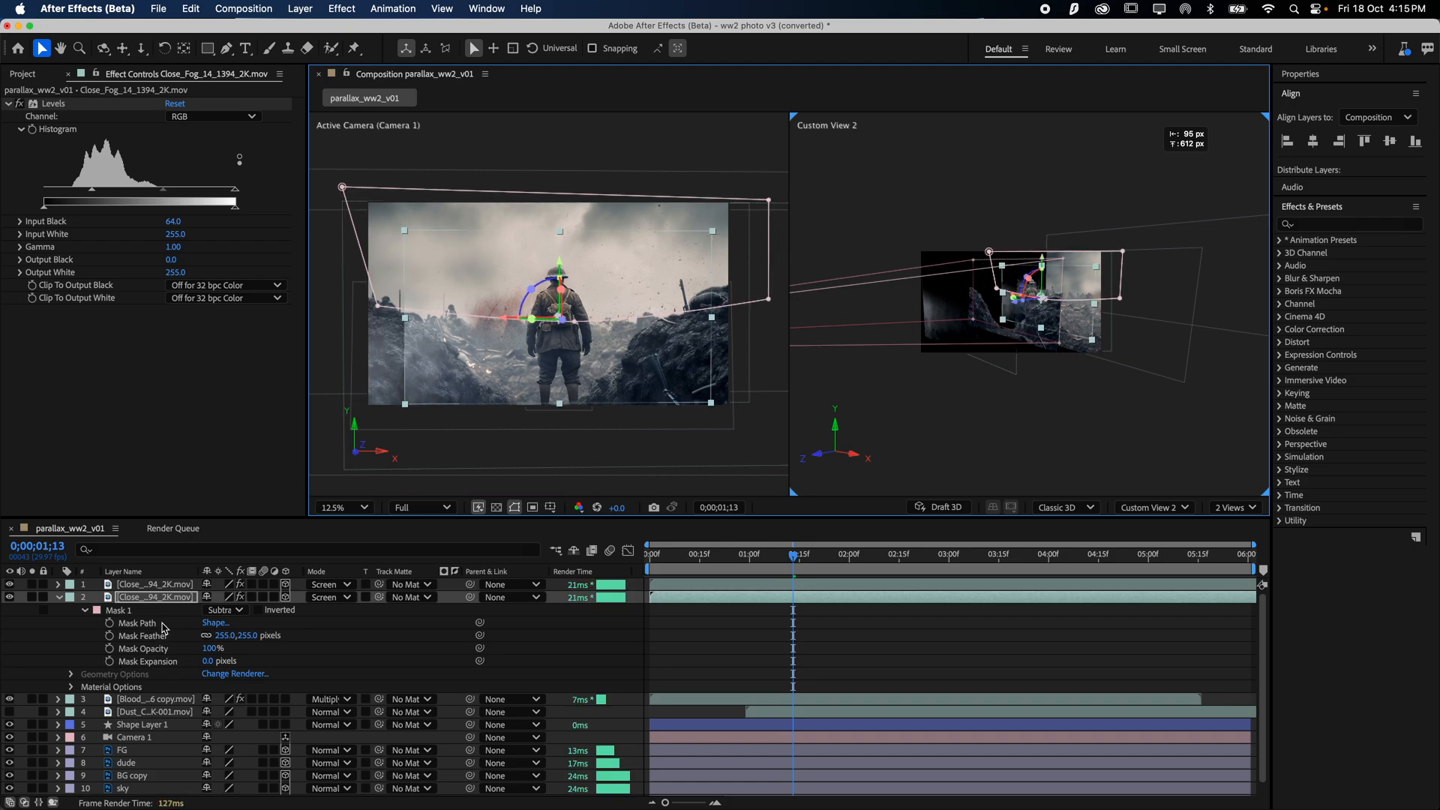
- Try to enlarge the lower fog copy to a scale of -277.5, 296.0, 148.0% and undo the change
{"action": "key", "text": "s"}
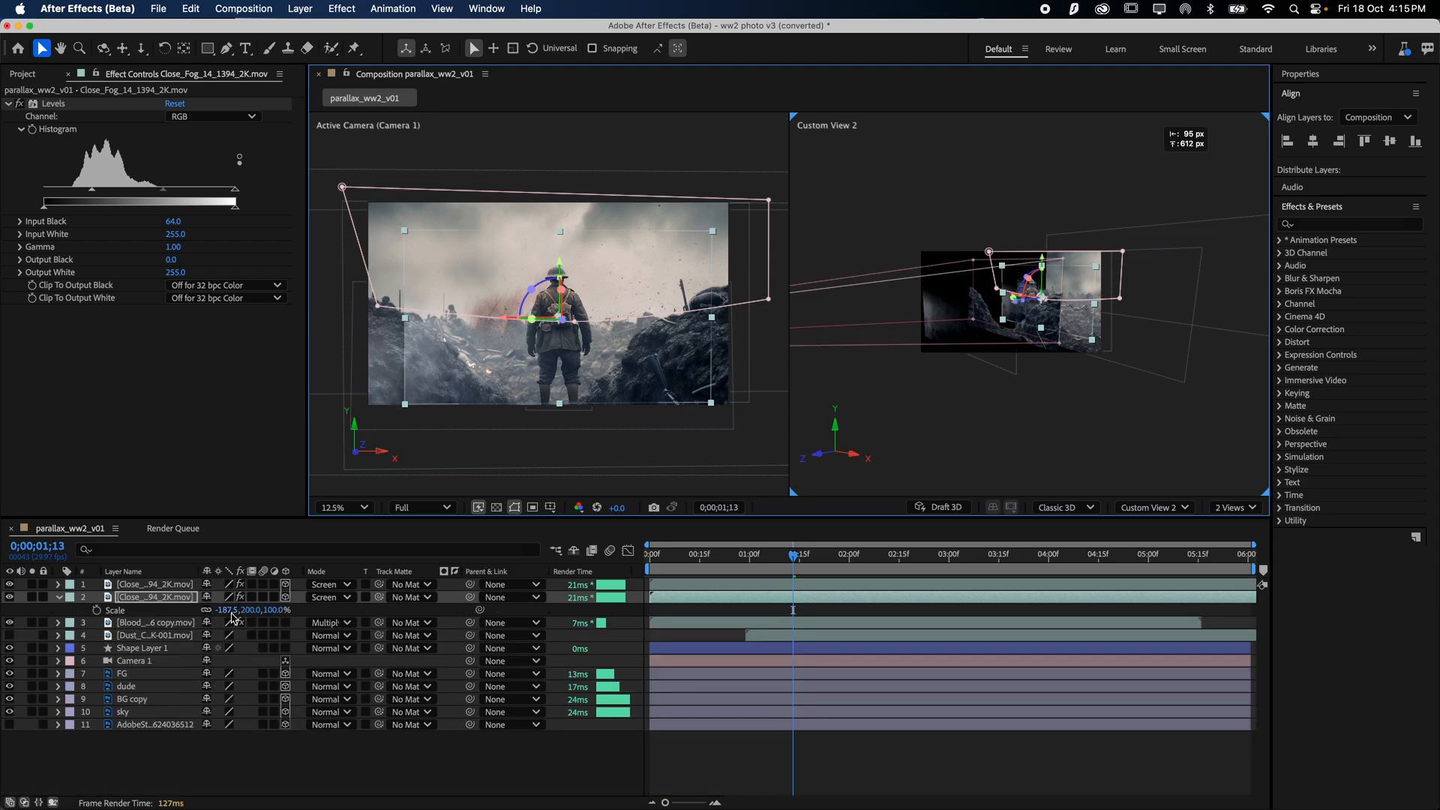
{"action": "left_click_drag", "start_coordinate": [231, 614], "coordinate": [167, 616]}
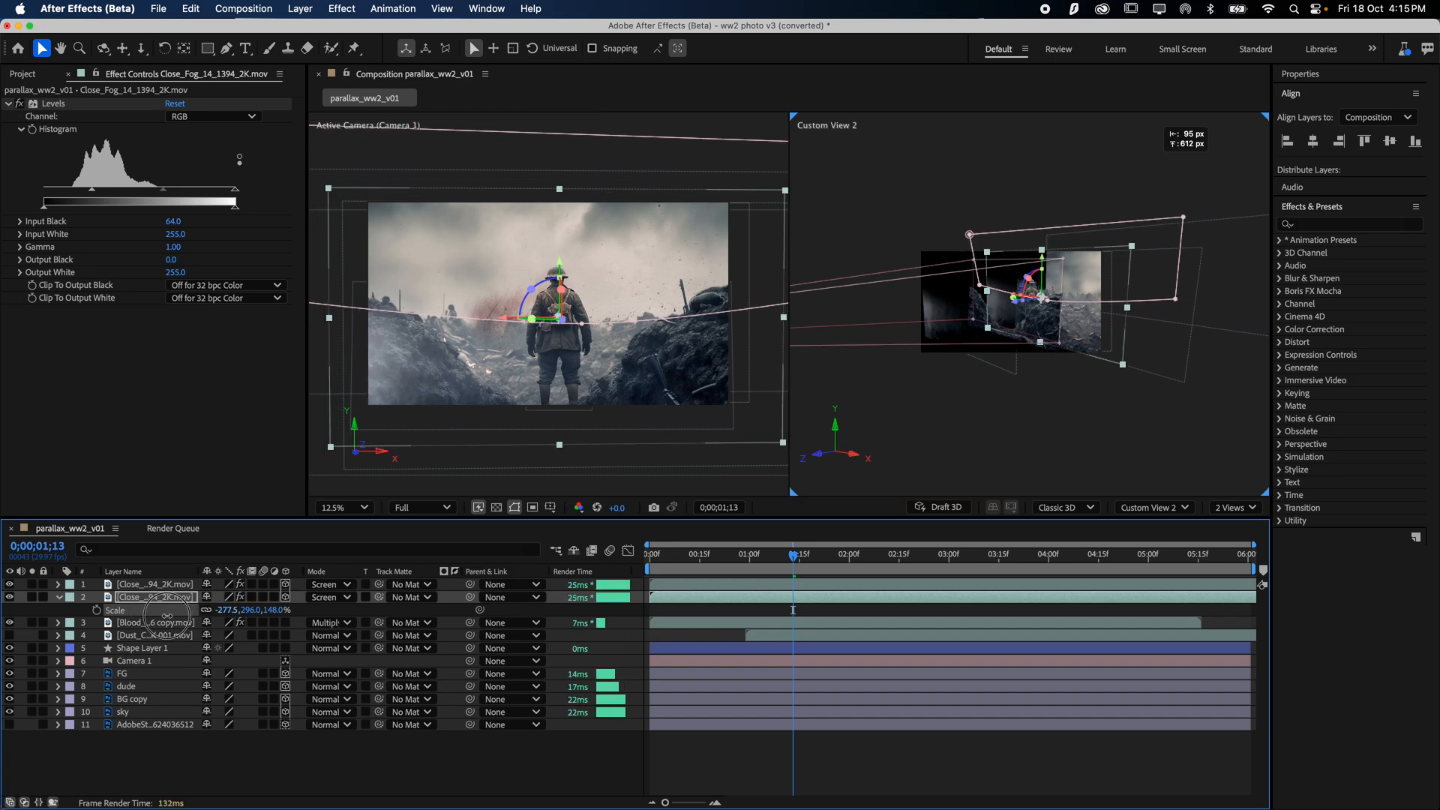
{"action": "key", "text": "super+z"}
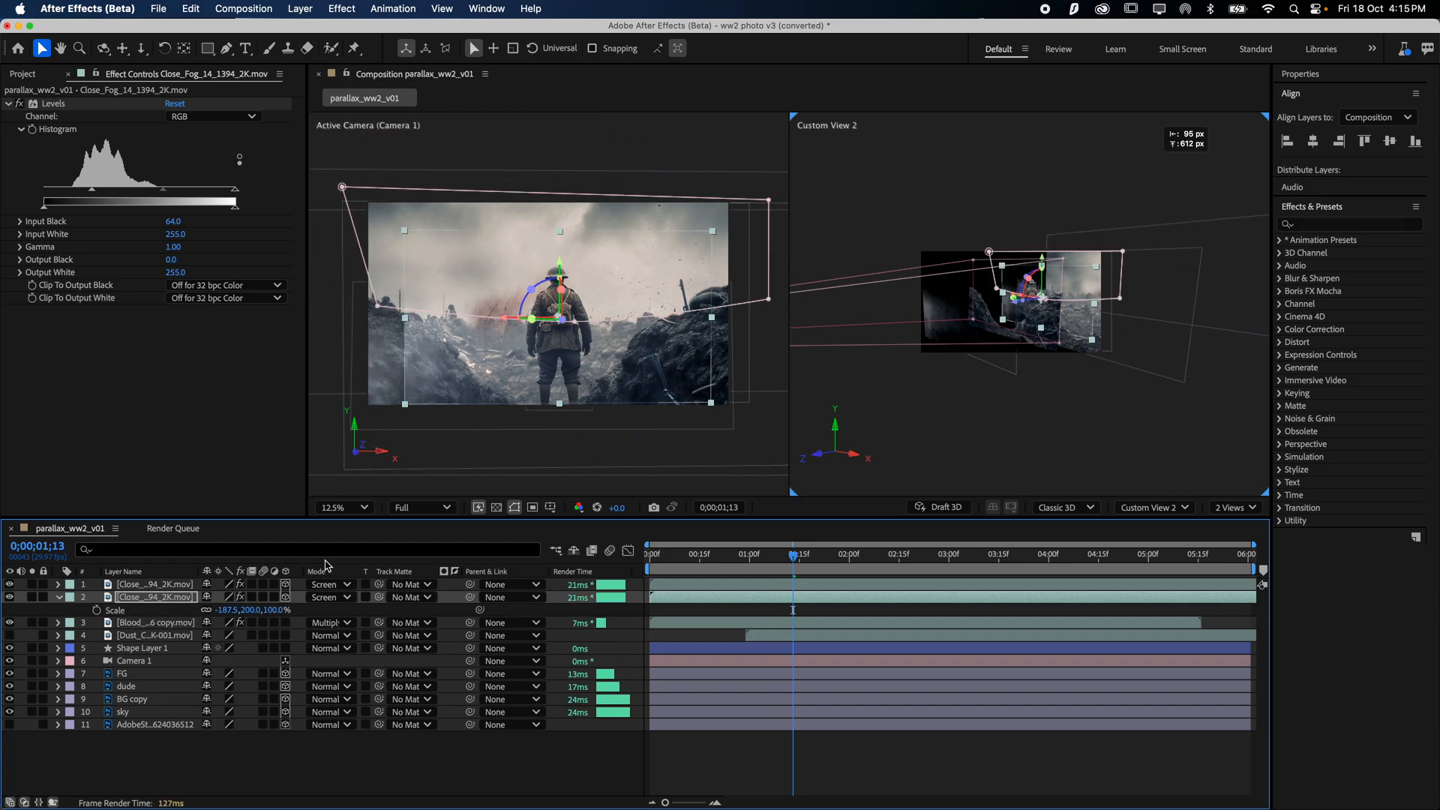
- Flip the lower fog copy horizontally, scale it to 327.5, 349.3, 174.7% and deselect it
{"action": "right_click", "coordinate": [147, 597]}
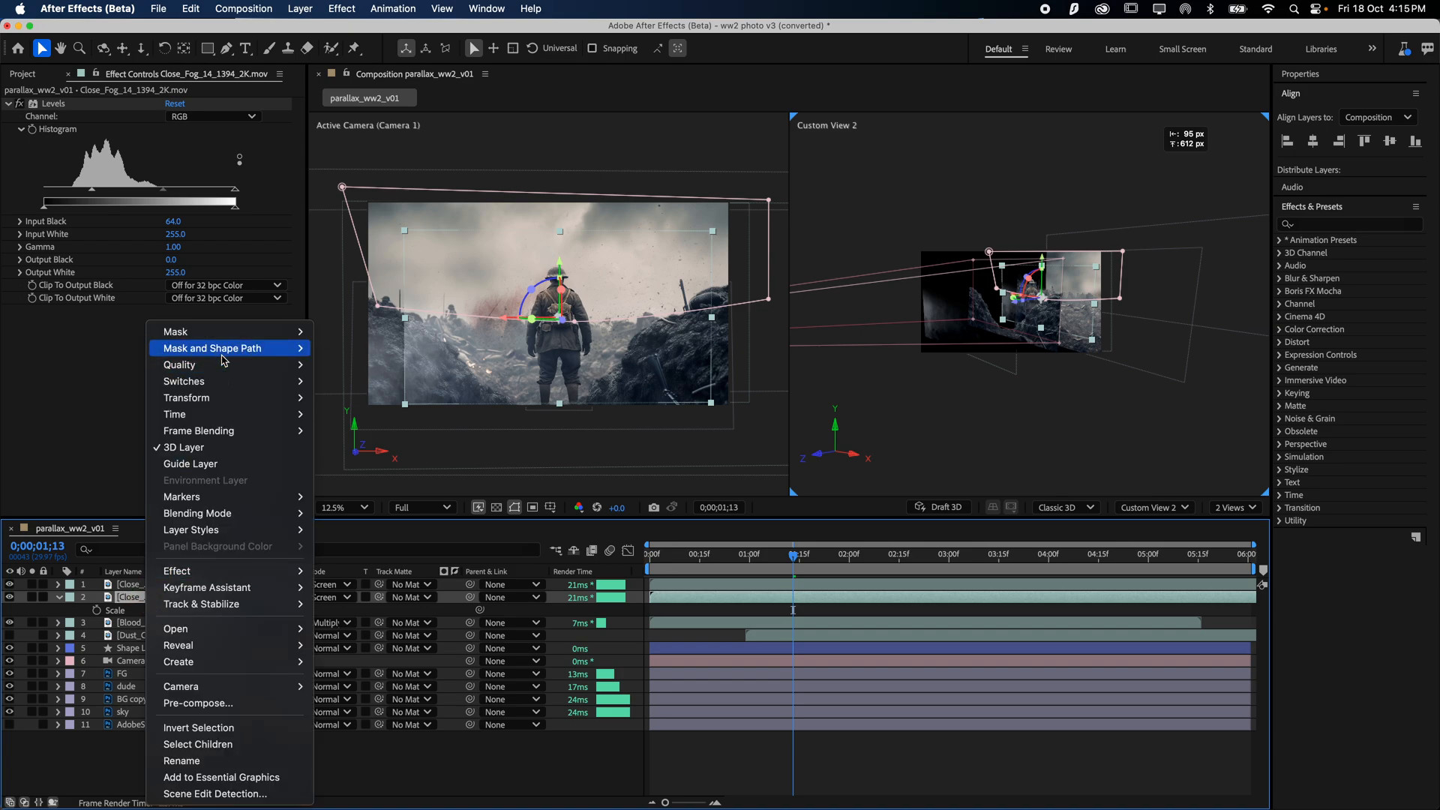
{"action": "mouse_move", "coordinate": [225, 397]}
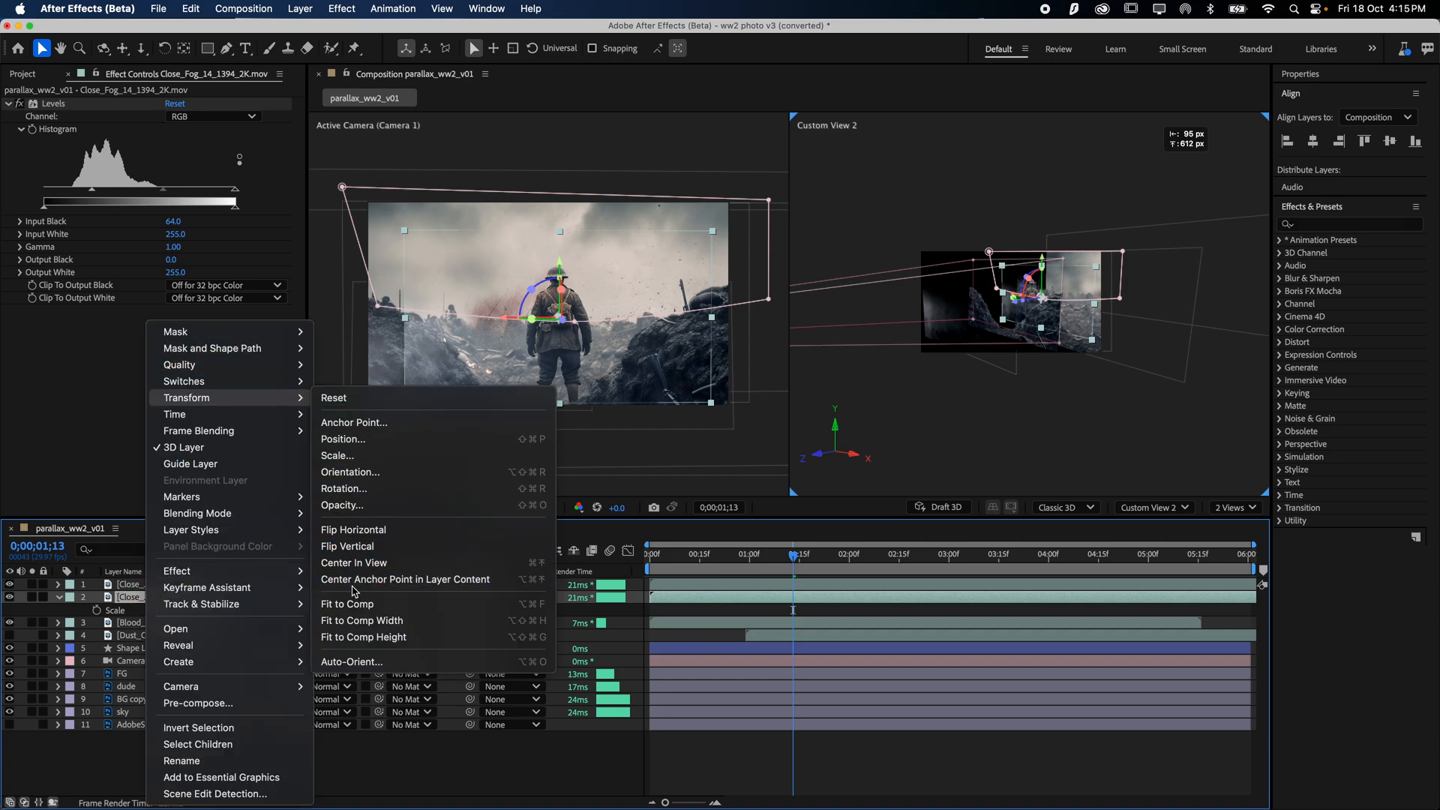
{"action": "left_click", "coordinate": [353, 530]}
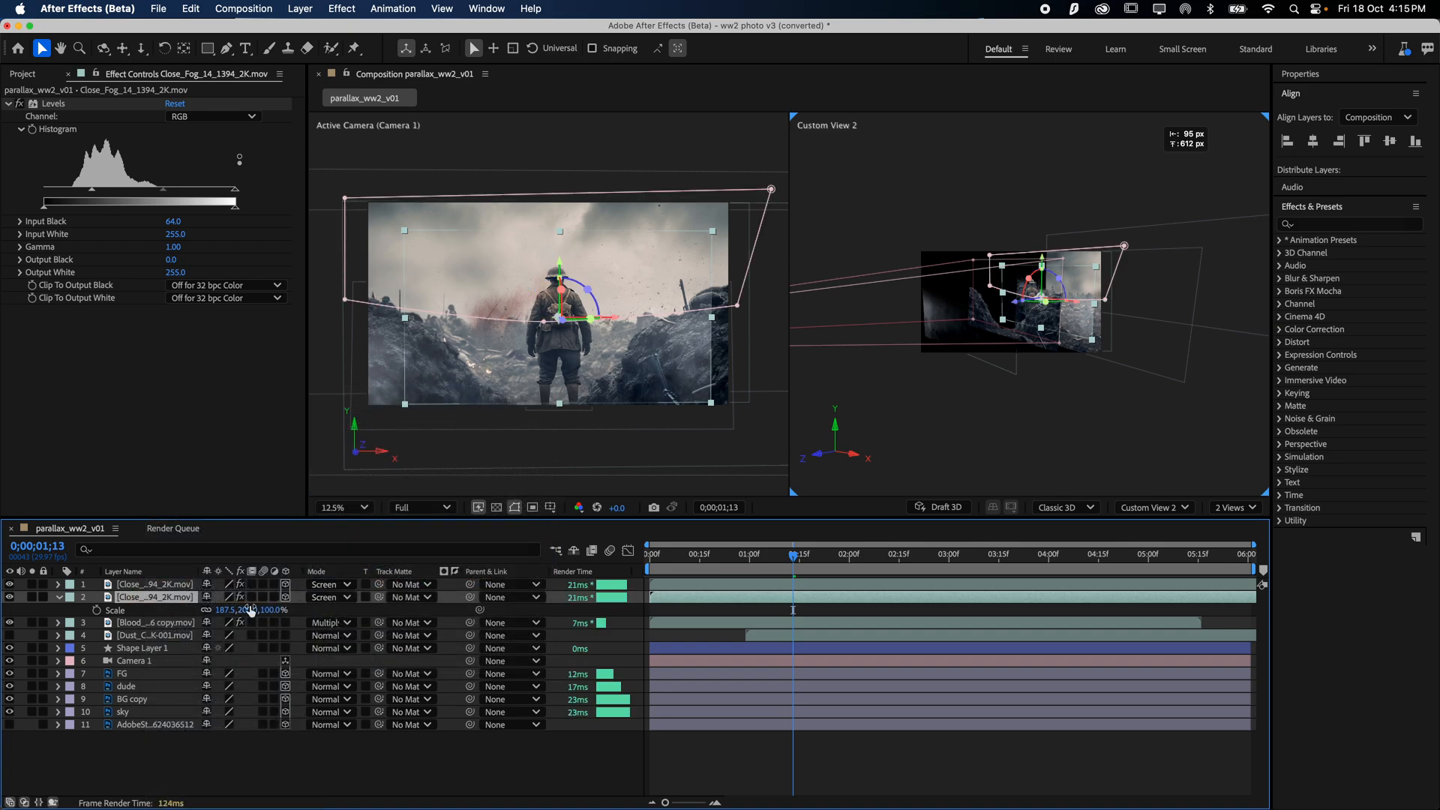
{"action": "left_click_drag", "start_coordinate": [231, 613], "coordinate": [342, 620]}
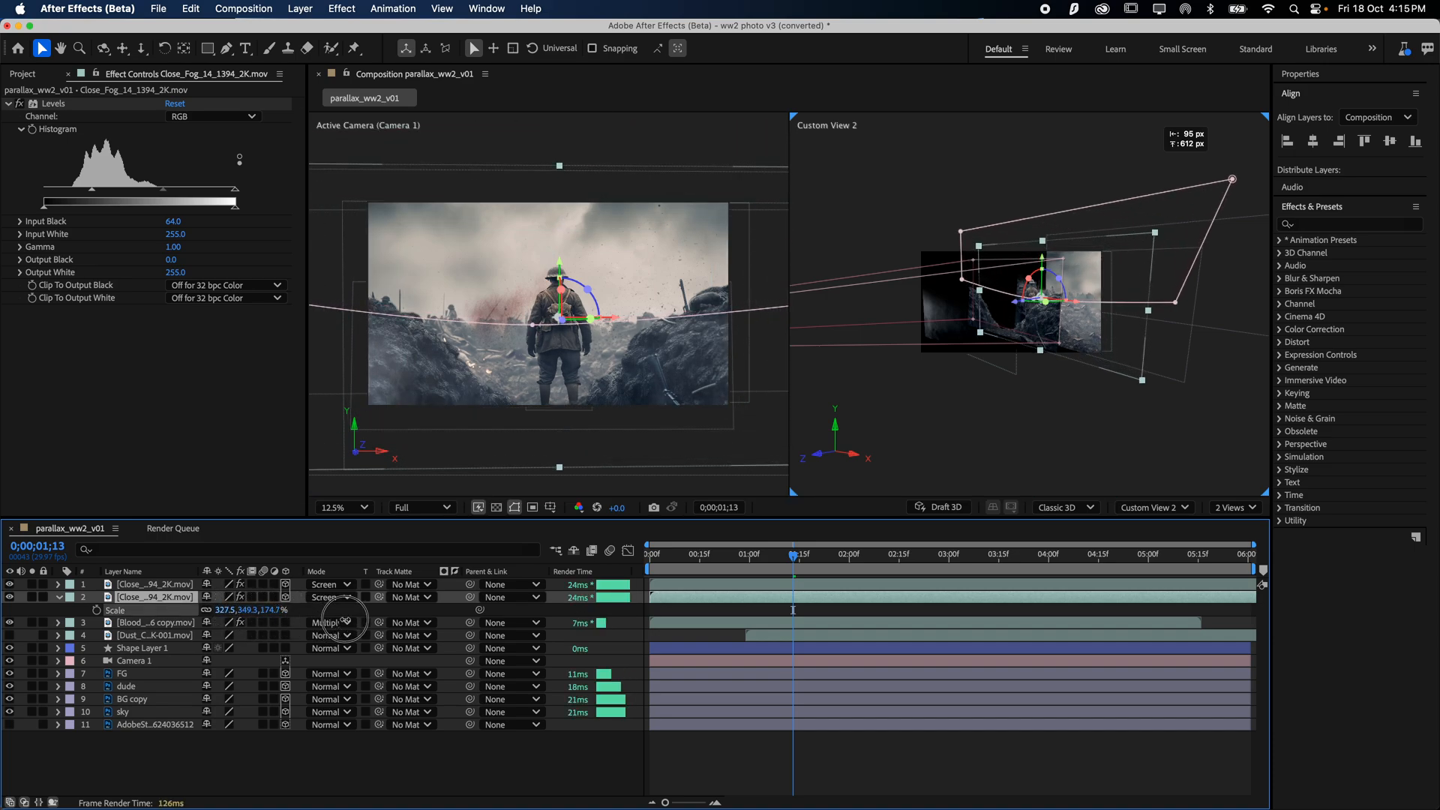
{"action": "left_click", "coordinate": [1094, 400]}
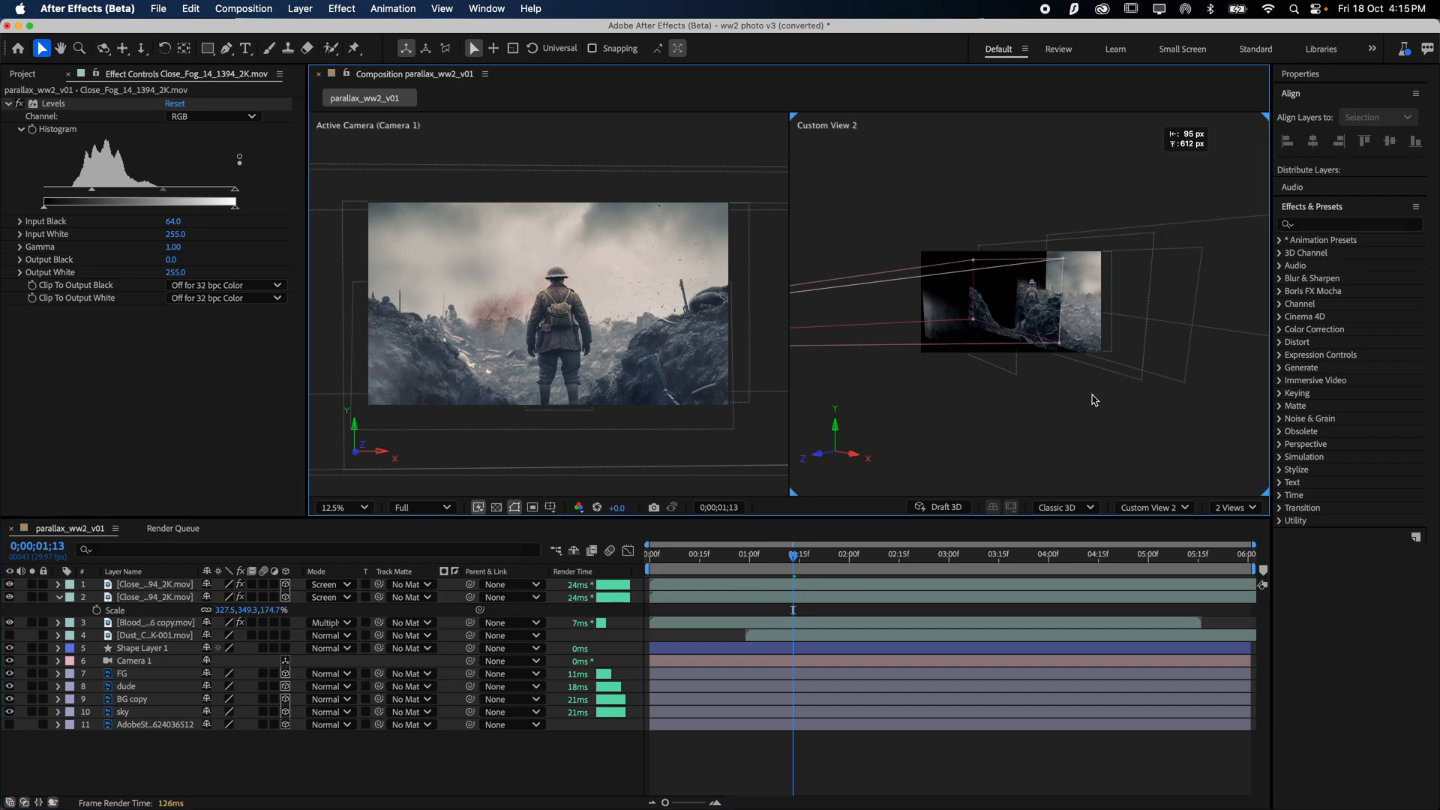
- Orbit Custom View 2 to examine the fog layers' depth placement and return to 0;00;00;00
{"action": "key", "text": "c"}
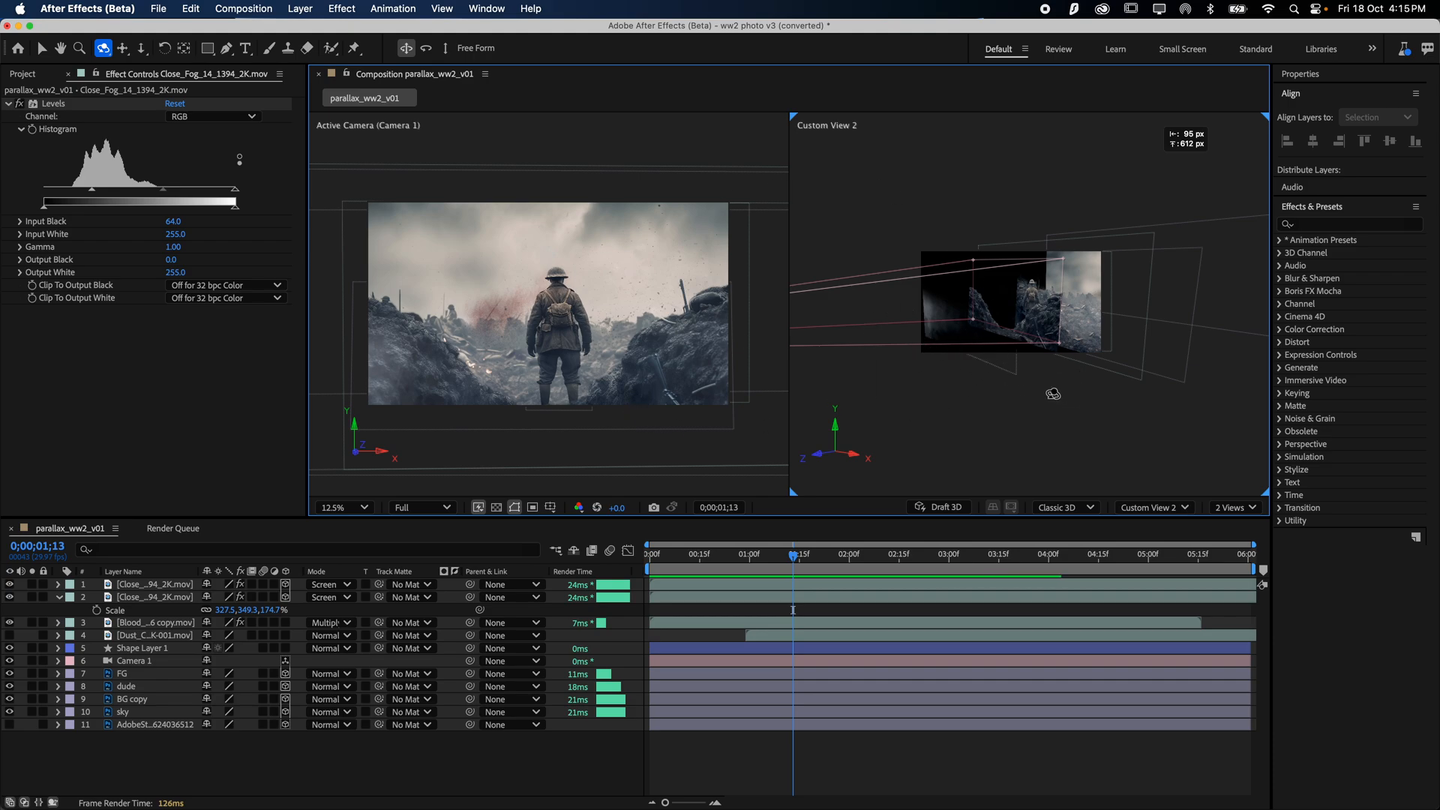
{"action": "left_click_drag", "start_coordinate": [1055, 396], "coordinate": [1048, 395]}
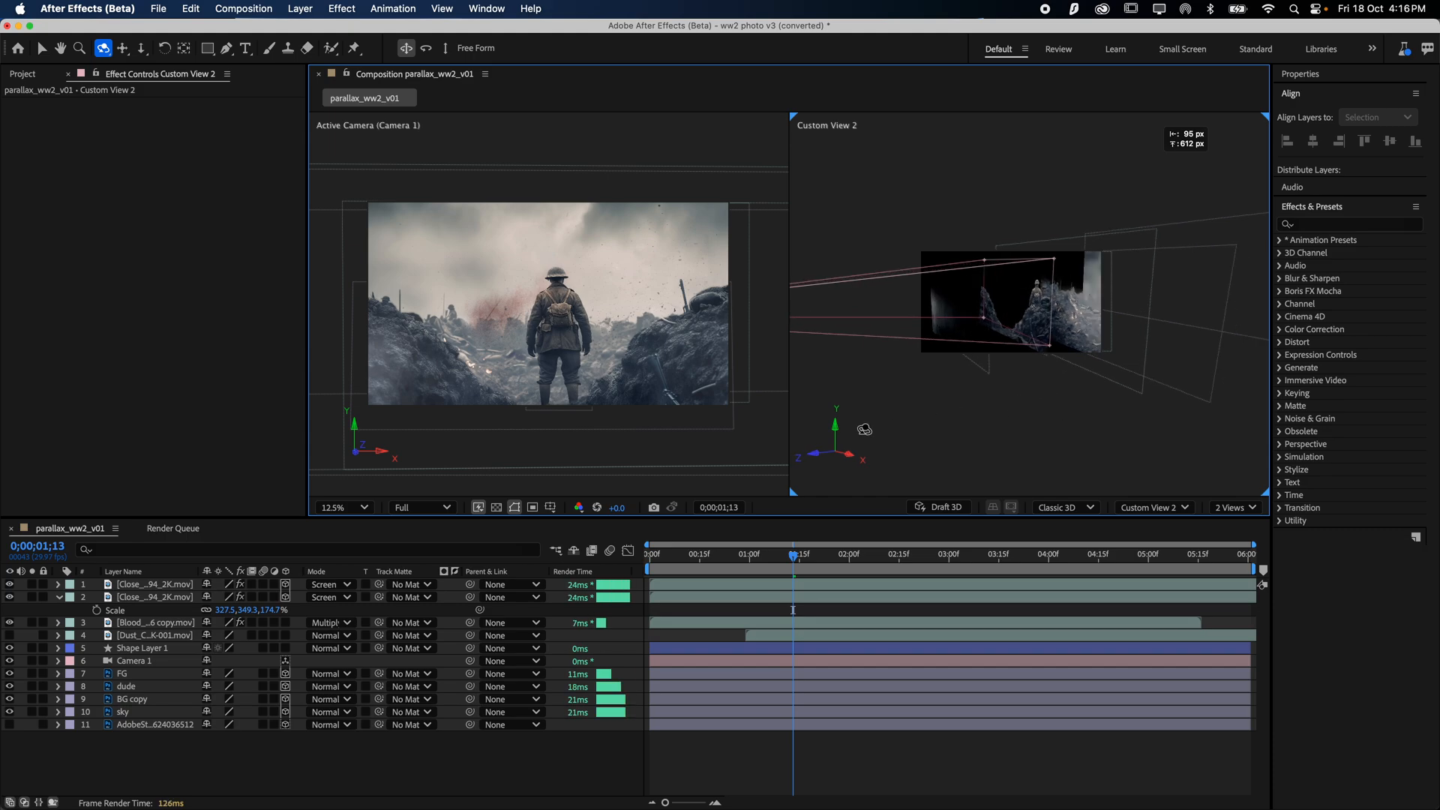
{"action": "left_click_drag", "start_coordinate": [811, 559], "coordinate": [643, 573]}
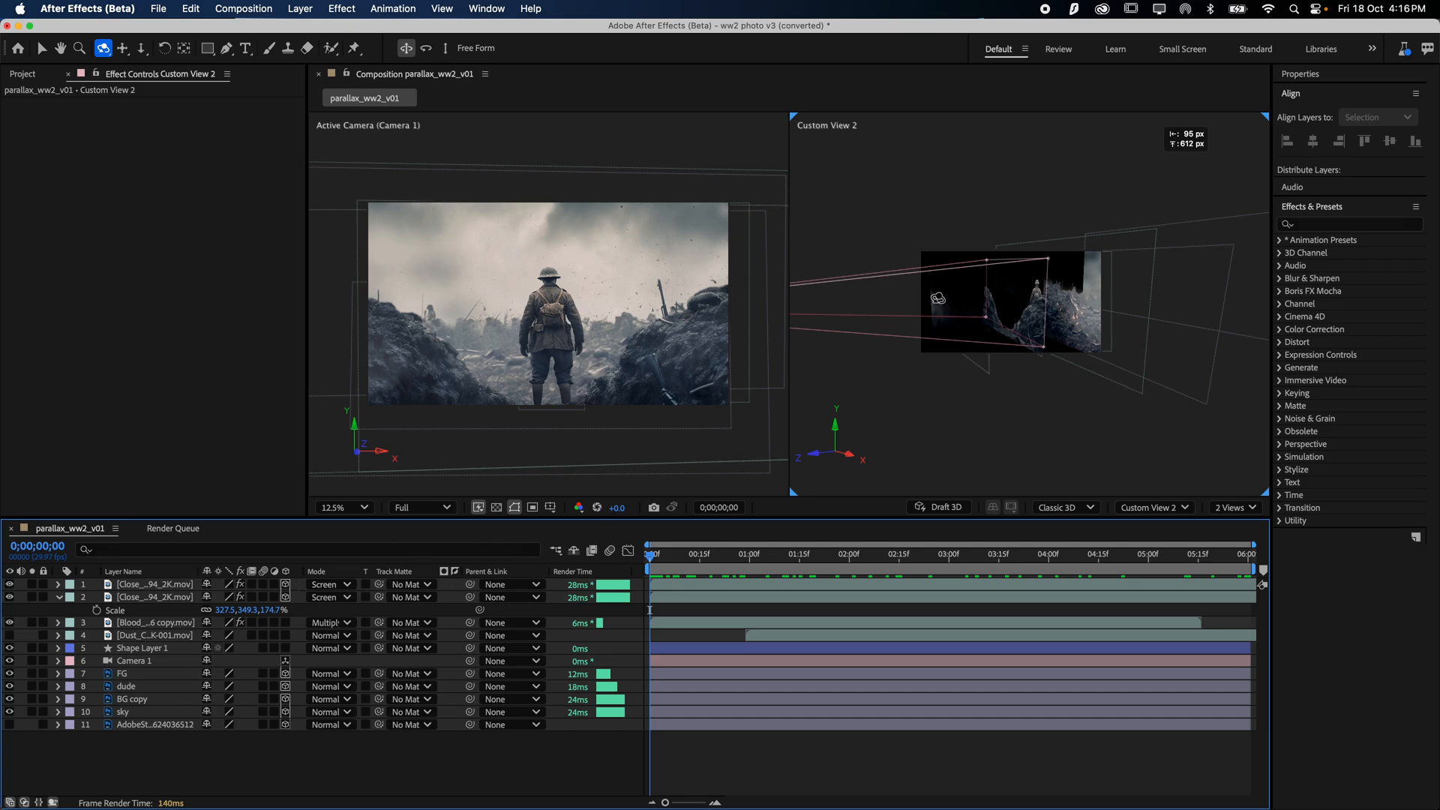
- Set the front fog layer's Auto-Orientation to Orient Towards Camera
{"action": "left_click", "coordinate": [146, 586]}
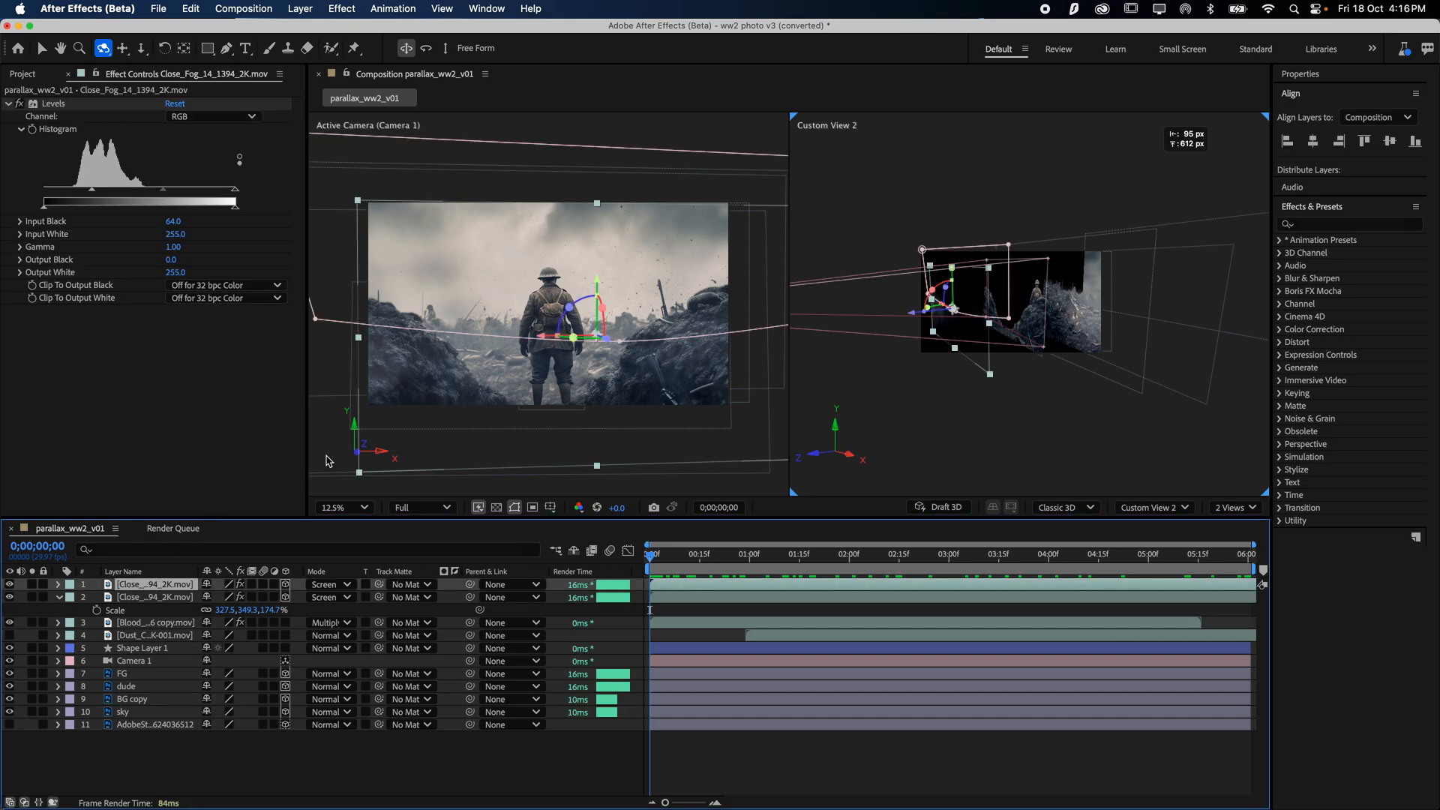
{"action": "right_click", "coordinate": [148, 593]}
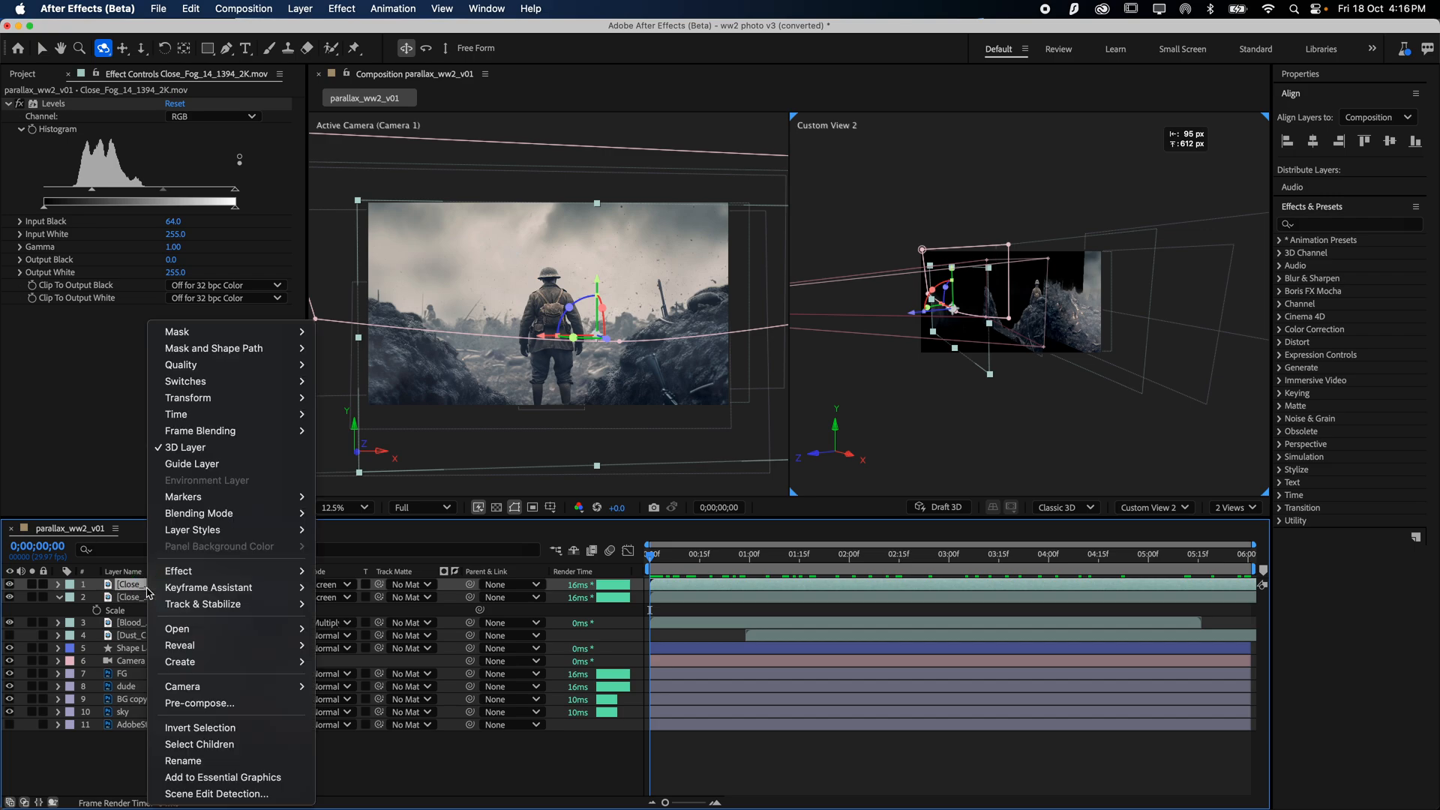
{"action": "mouse_move", "coordinate": [195, 406]}
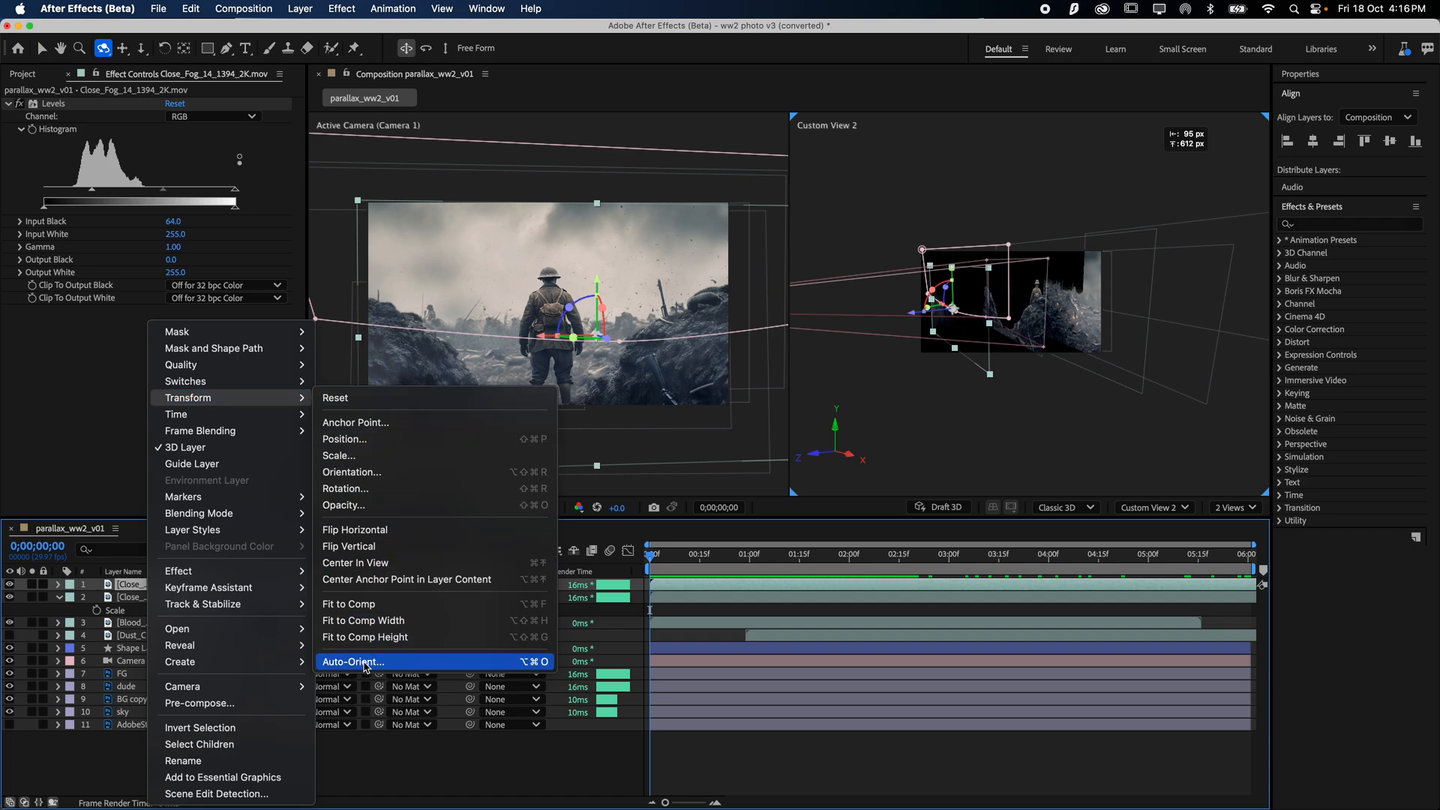
{"action": "left_click", "coordinate": [366, 663]}
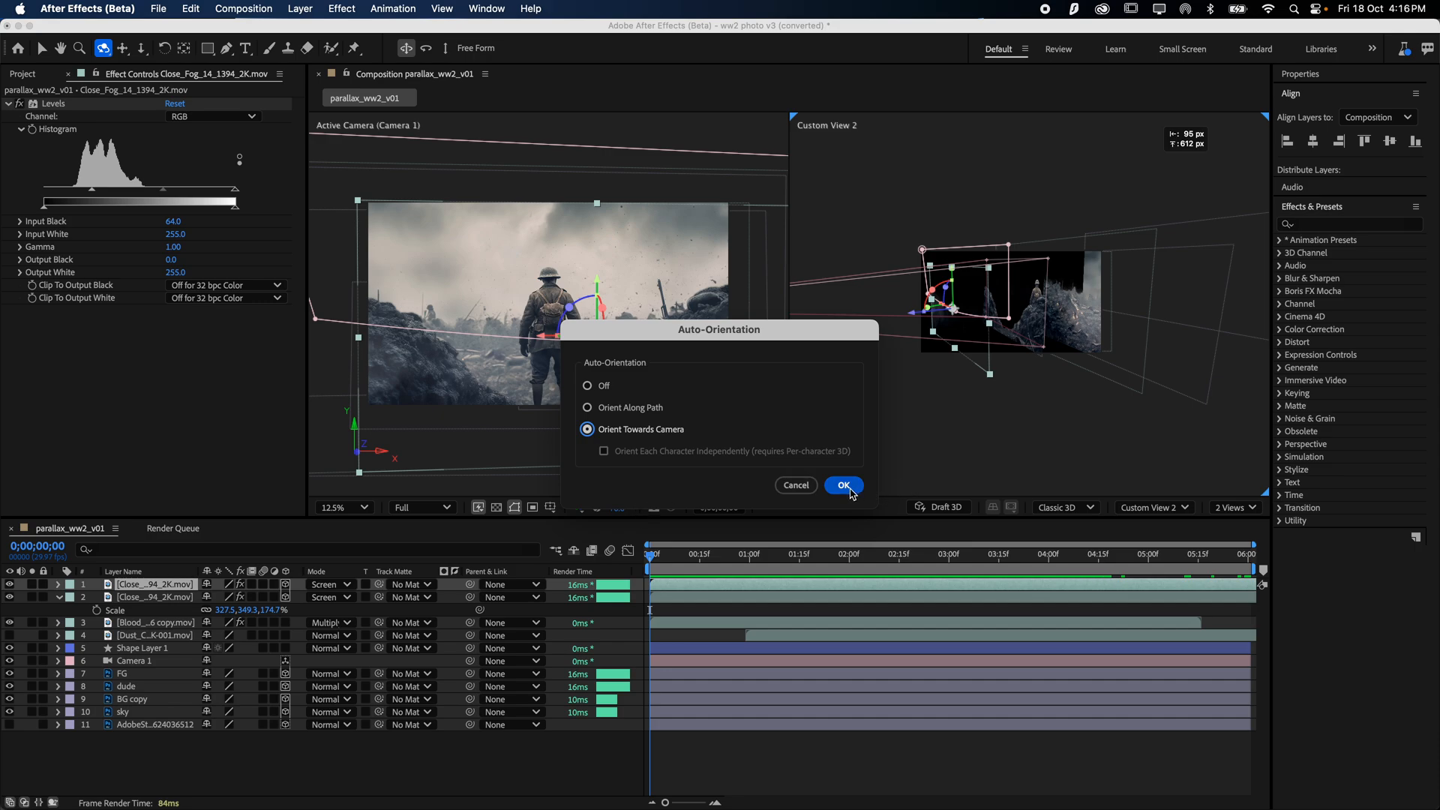
{"action": "left_click", "coordinate": [845, 486]}
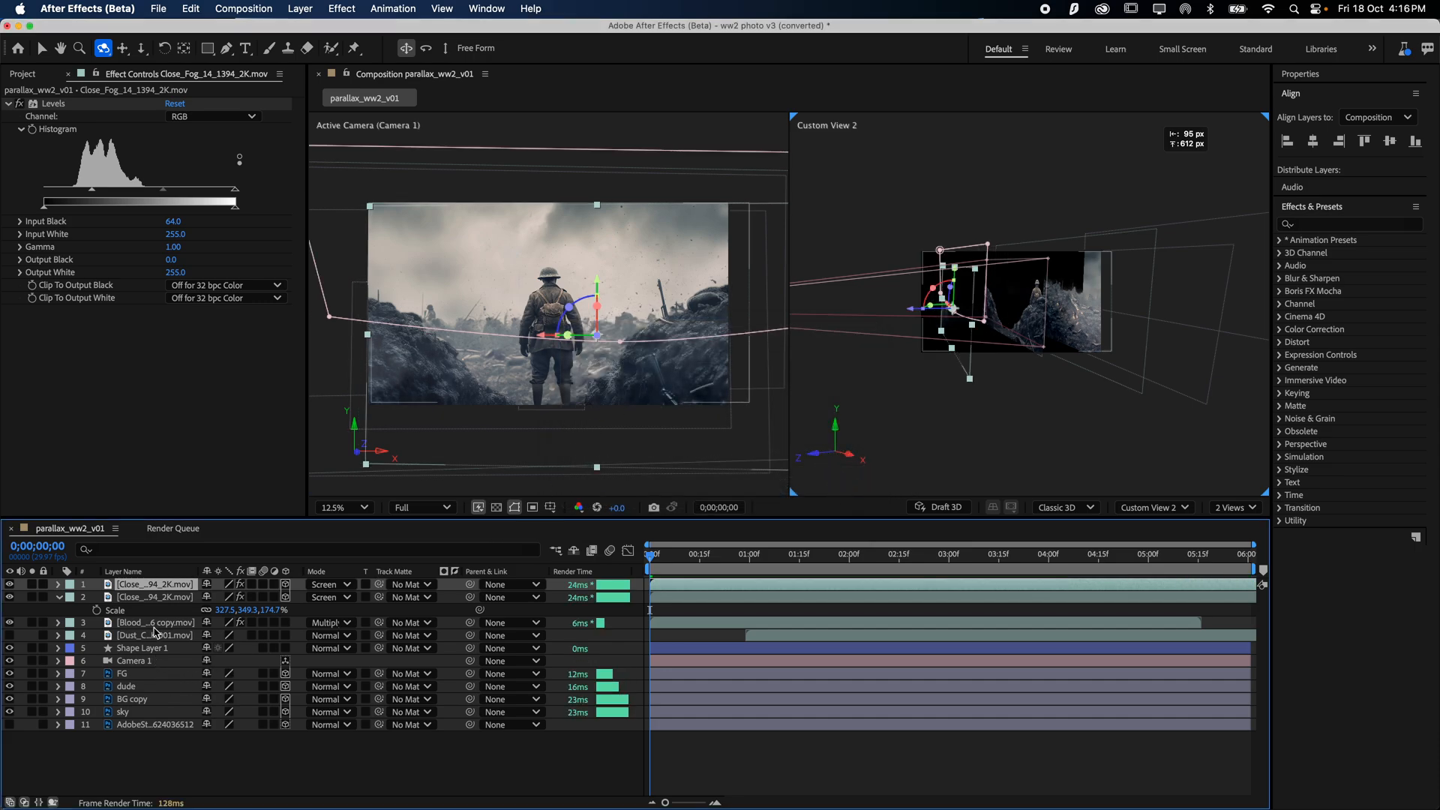
- Set the Auto-Orientation of the second fog layer to Orient Towards Camera and scrub the timeline to check it
{"action": "left_click", "coordinate": [122, 593]}
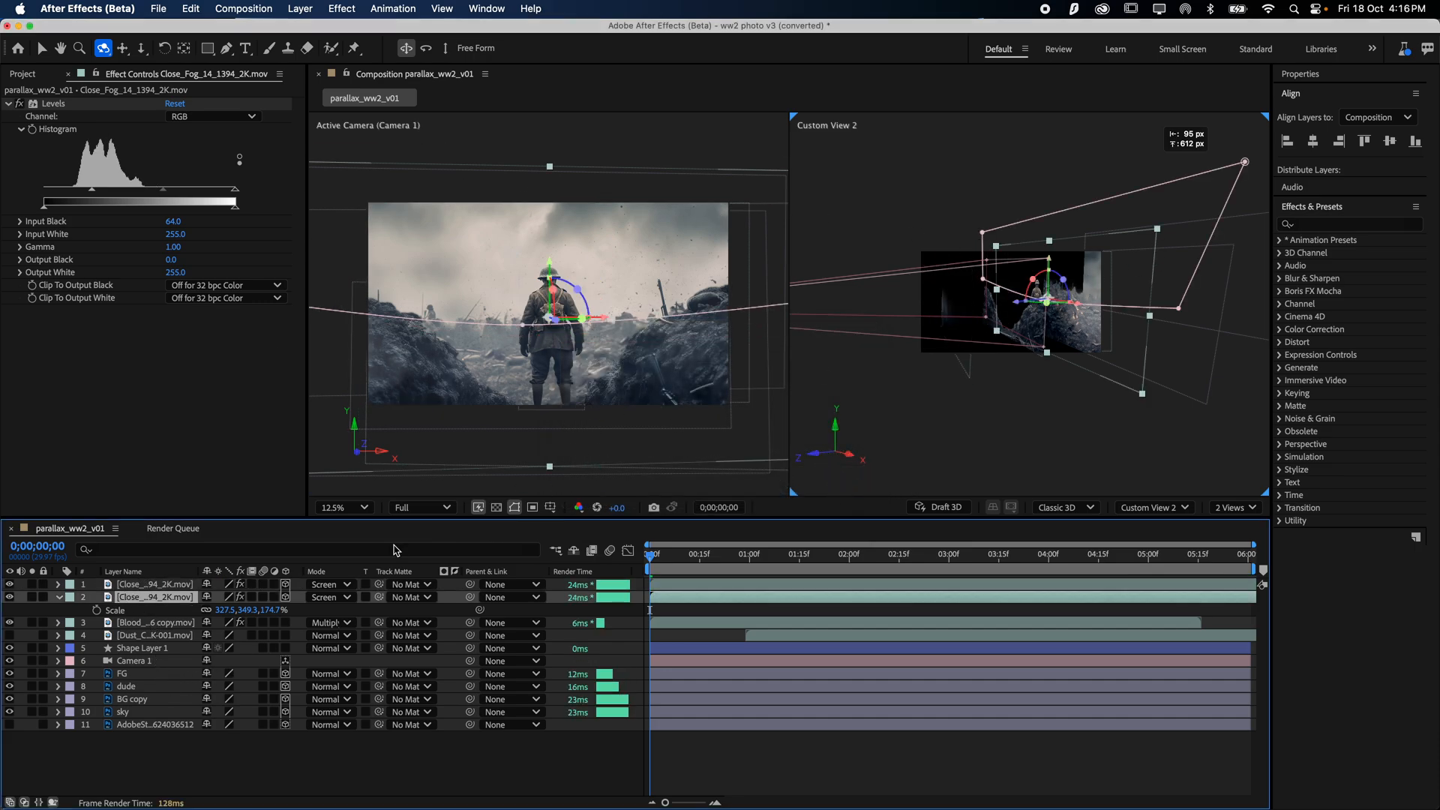
{"action": "right_click", "coordinate": [178, 602]}
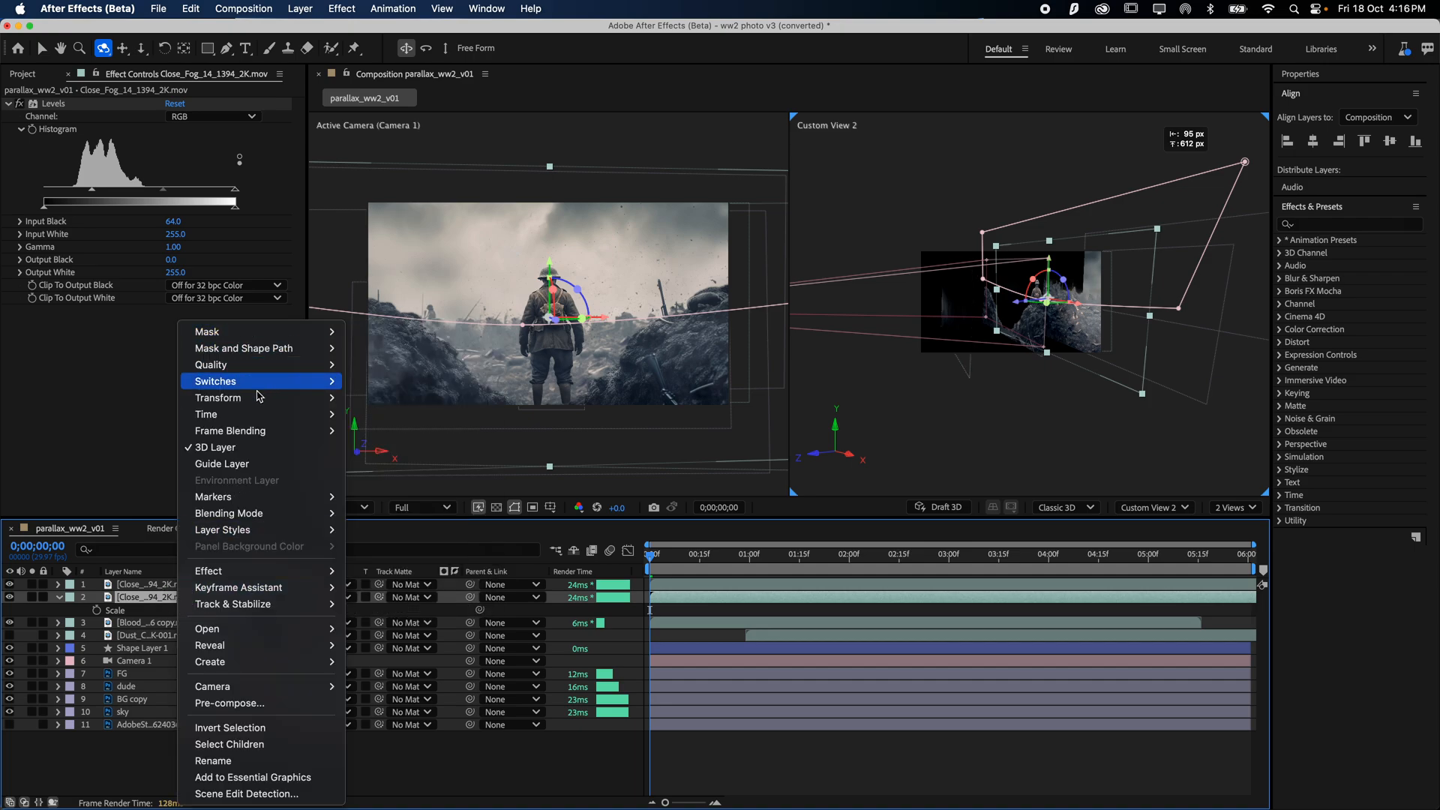
{"action": "mouse_move", "coordinate": [225, 398]}
{"action": "left_click", "coordinate": [384, 661]}
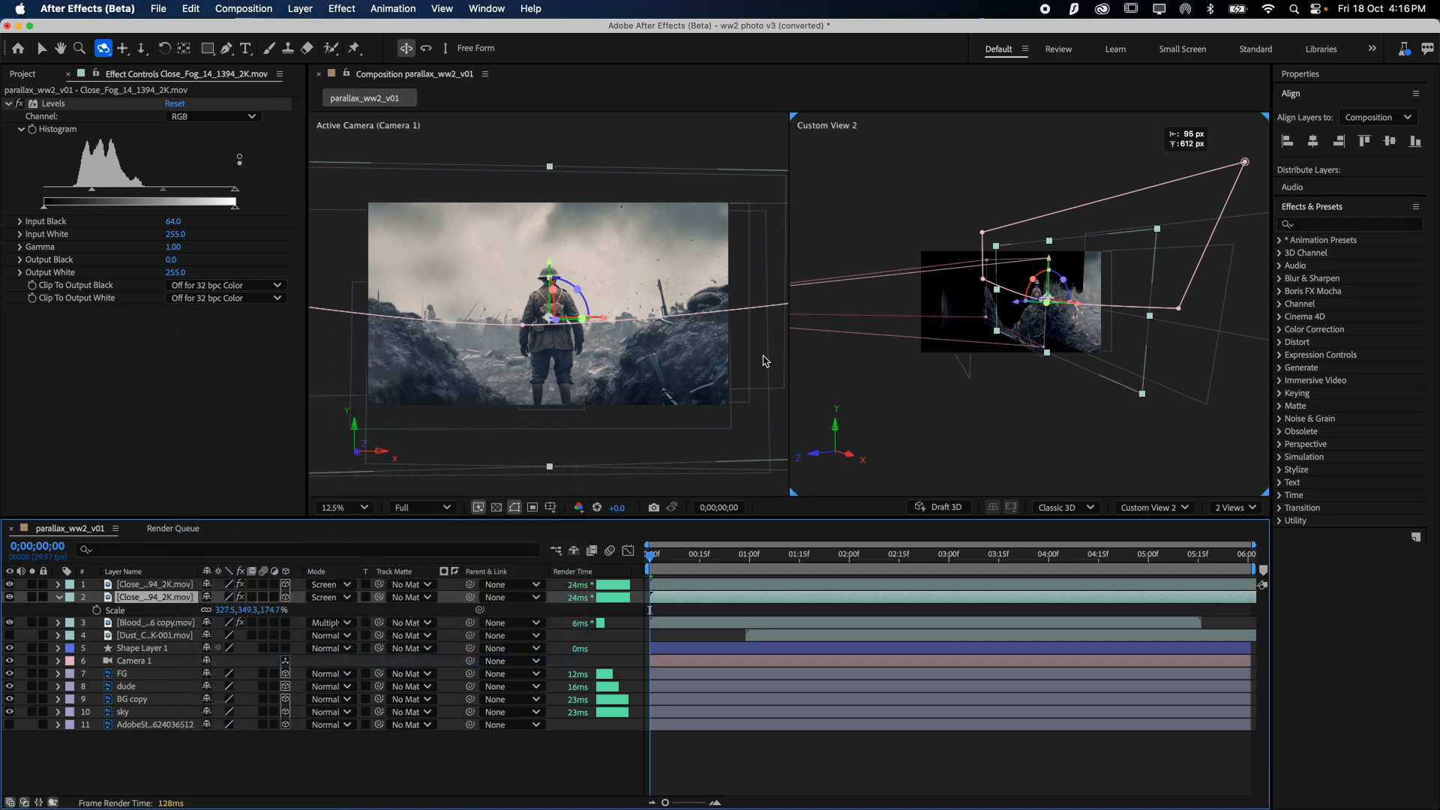
{"action": "left_click", "coordinate": [667, 432]}
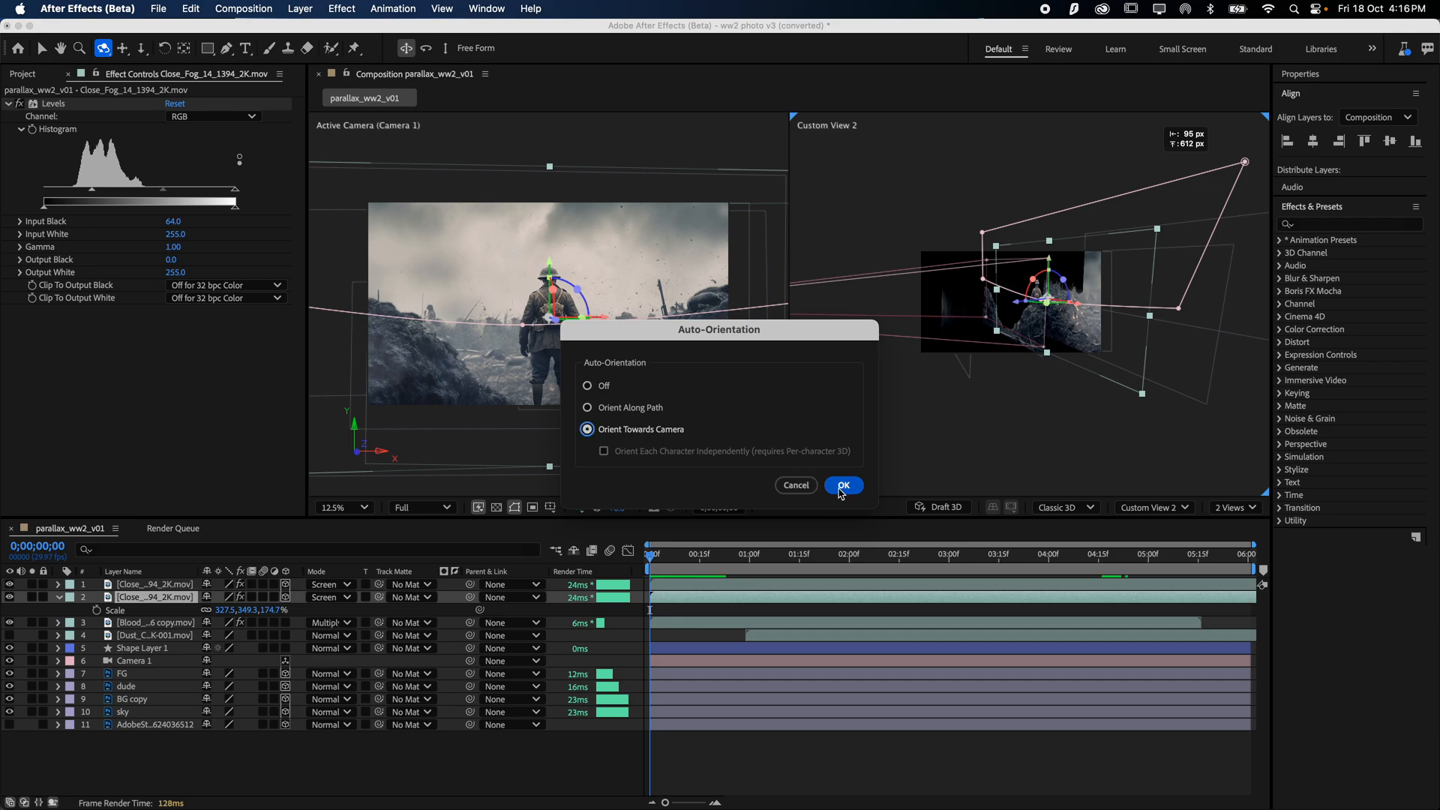
{"action": "left_click", "coordinate": [844, 485]}
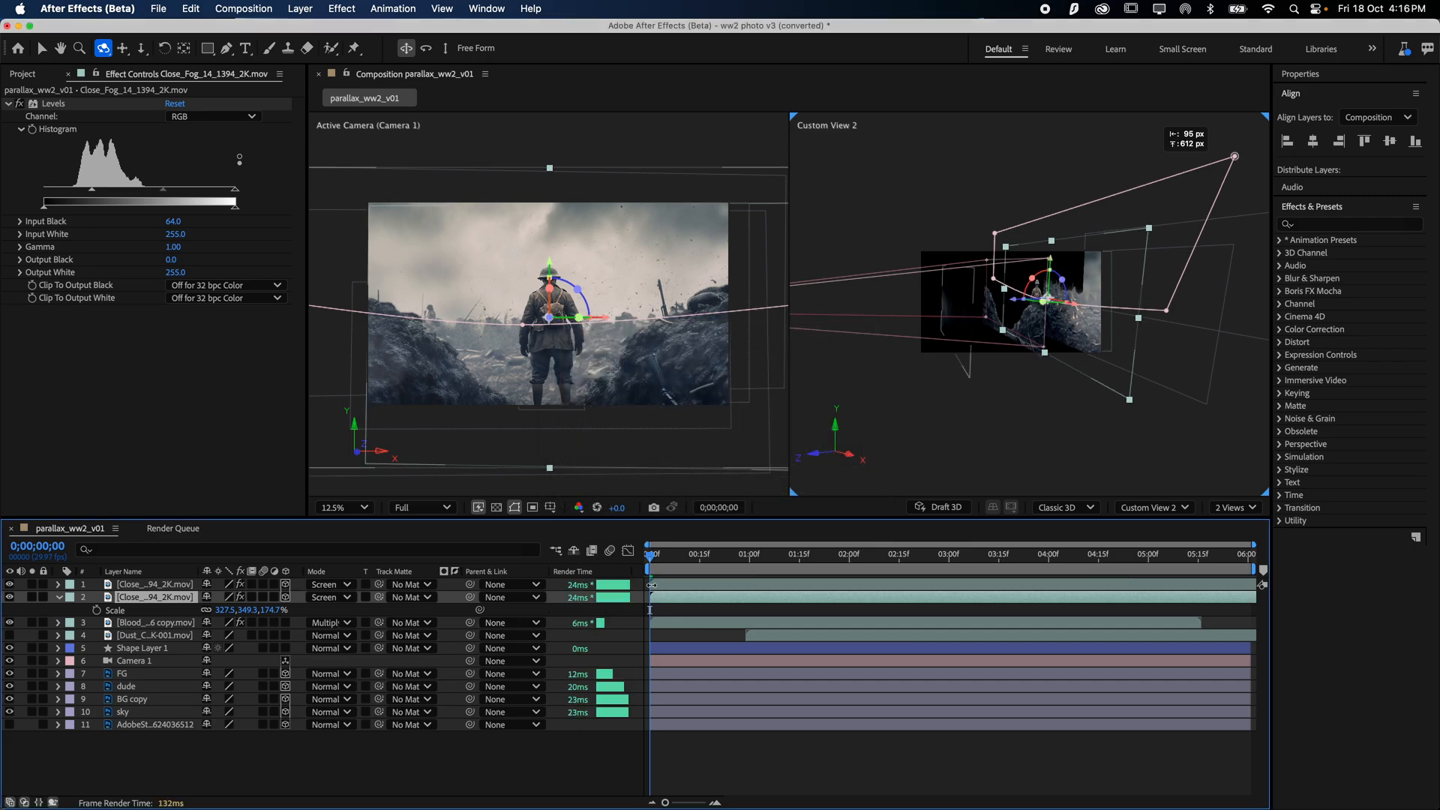
{"action": "left_click_drag", "start_coordinate": [657, 558], "coordinate": [907, 553]}
{"action": "left_click_drag", "start_coordinate": [772, 555], "coordinate": [578, 560]}
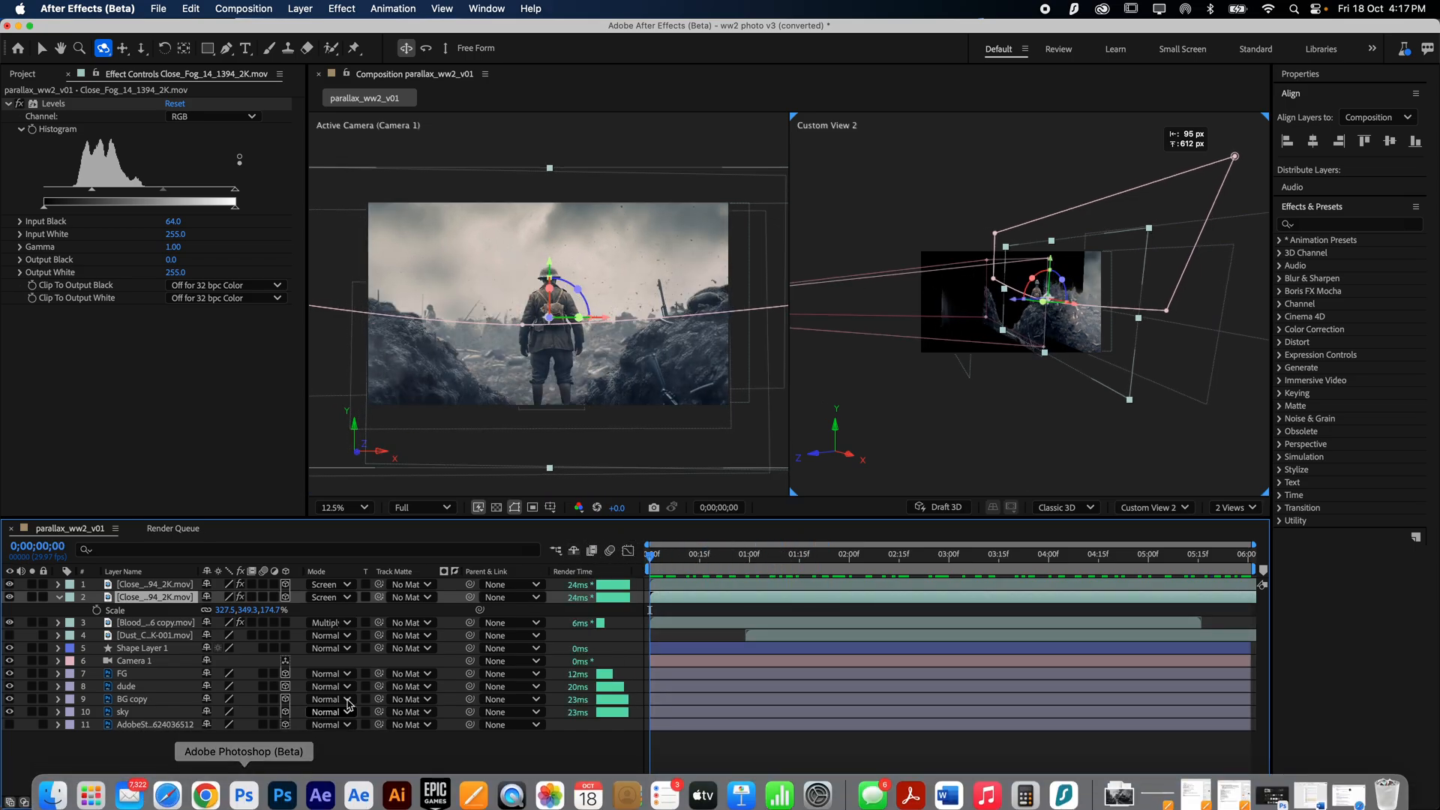
- Switch to Finder and preview Bullet Slow motion Green Screen.mp4 from the afx tute to delete folder, skimming through the clip
{"action": "key", "text": "ctrl+Up"}
{"action": "left_click", "coordinate": [1205, 273]}
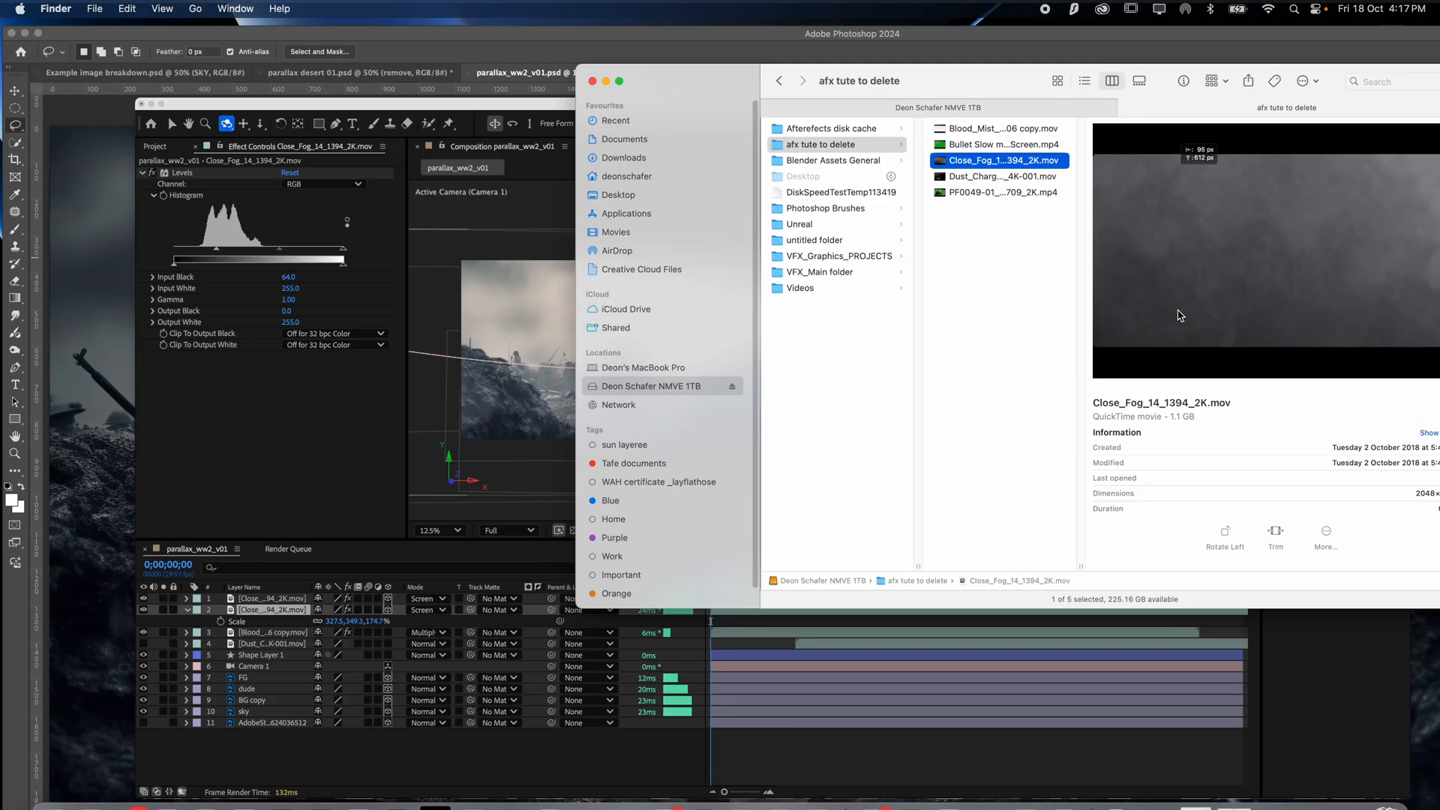
{"action": "left_click", "coordinate": [921, 123]}
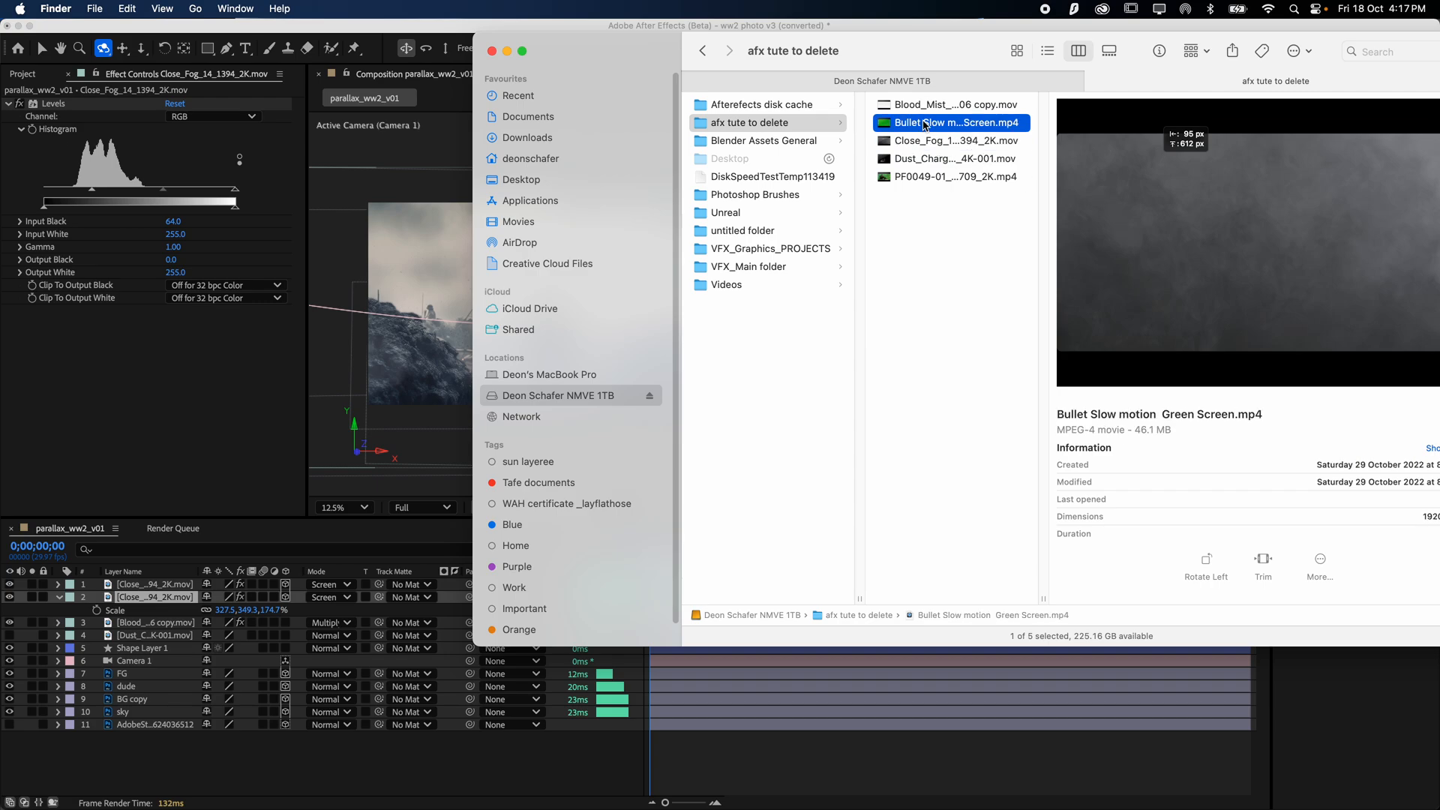
{"action": "left_click", "coordinate": [934, 178]}
{"action": "left_click", "coordinate": [921, 123]}
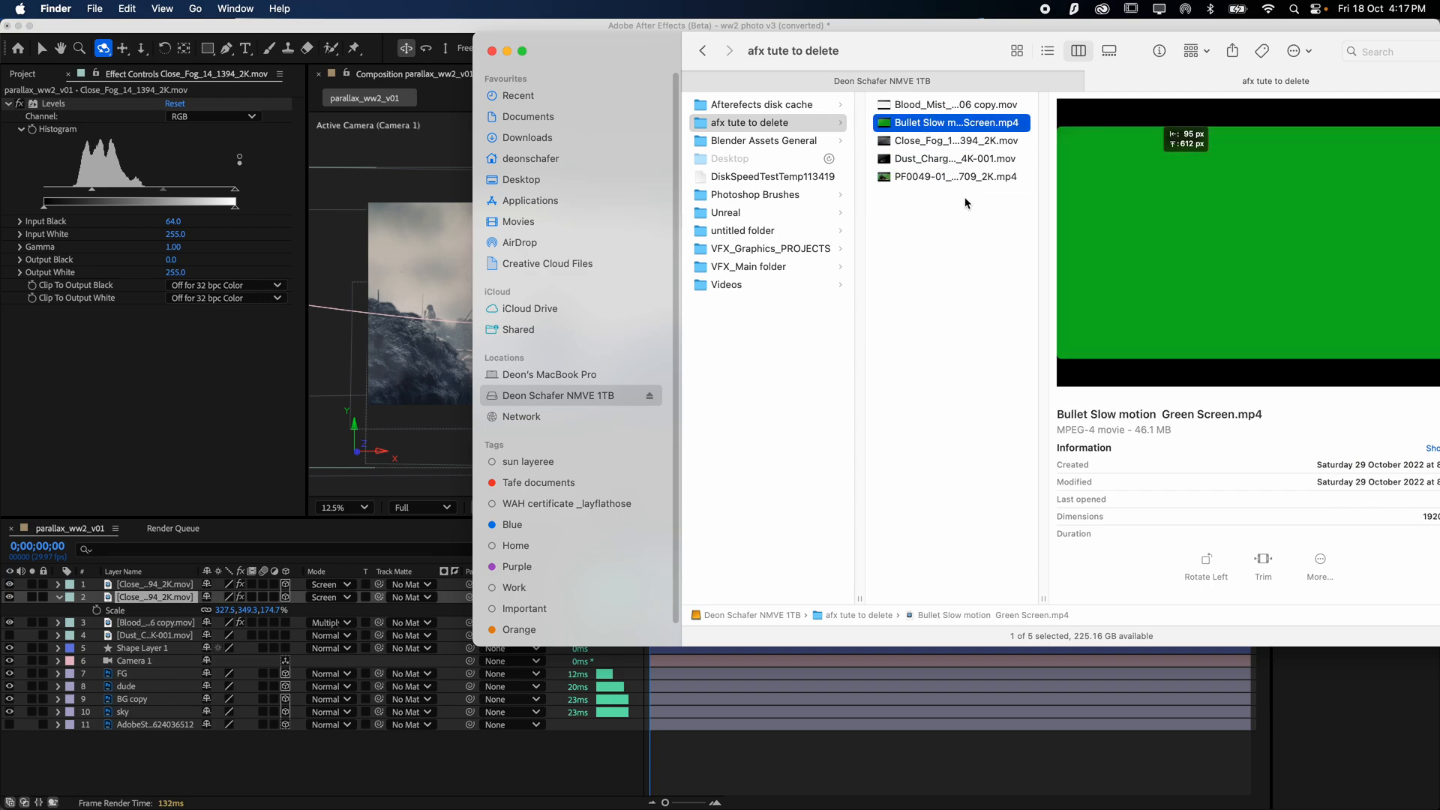
{"action": "key", "text": "space"}
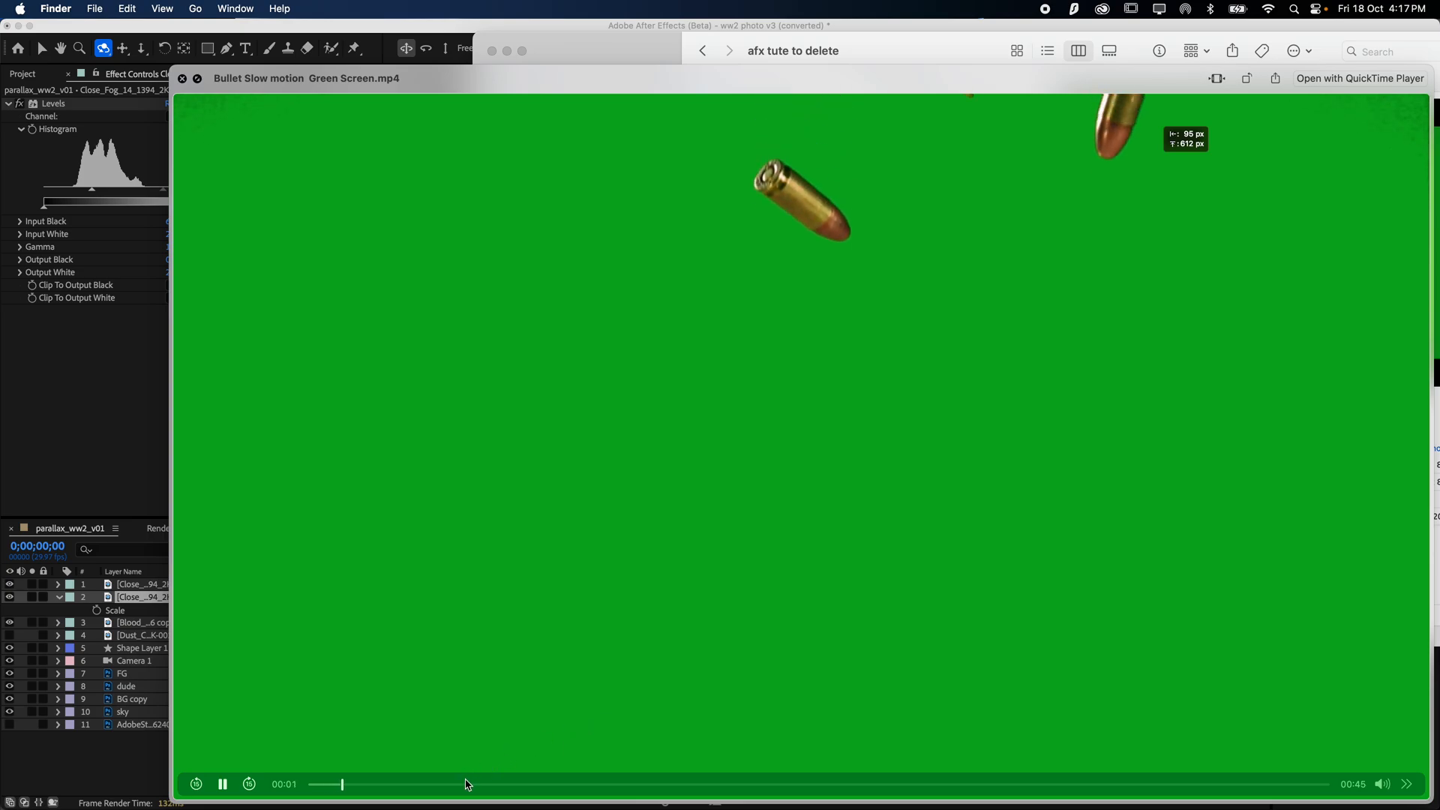
{"action": "left_click_drag", "start_coordinate": [466, 784], "coordinate": [805, 803]}
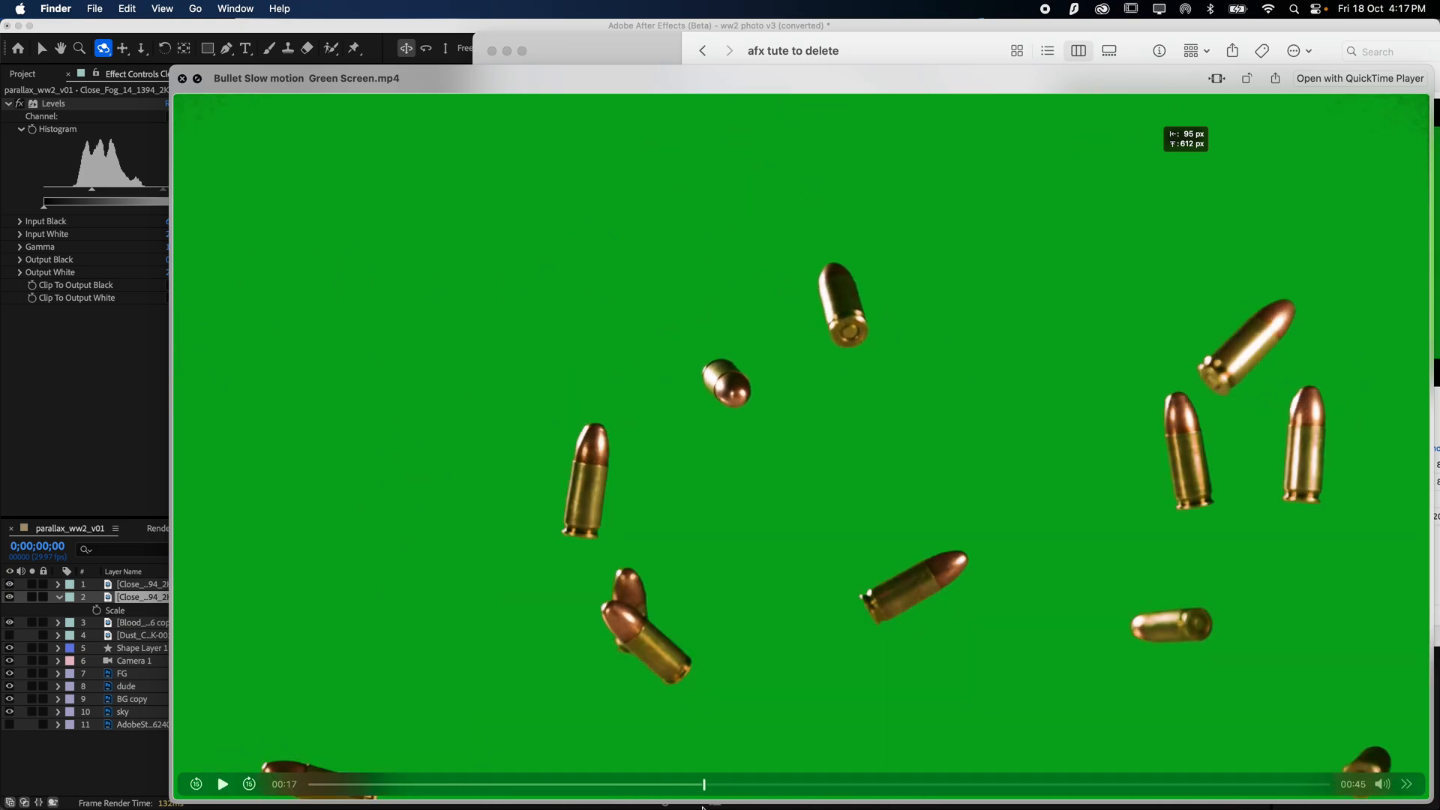
{"action": "key", "text": "space"}
- Preview the green-screen sniper clip PF0049-01_Clip-1_REC709_2K.mp4
{"action": "left_click", "coordinate": [929, 183]}
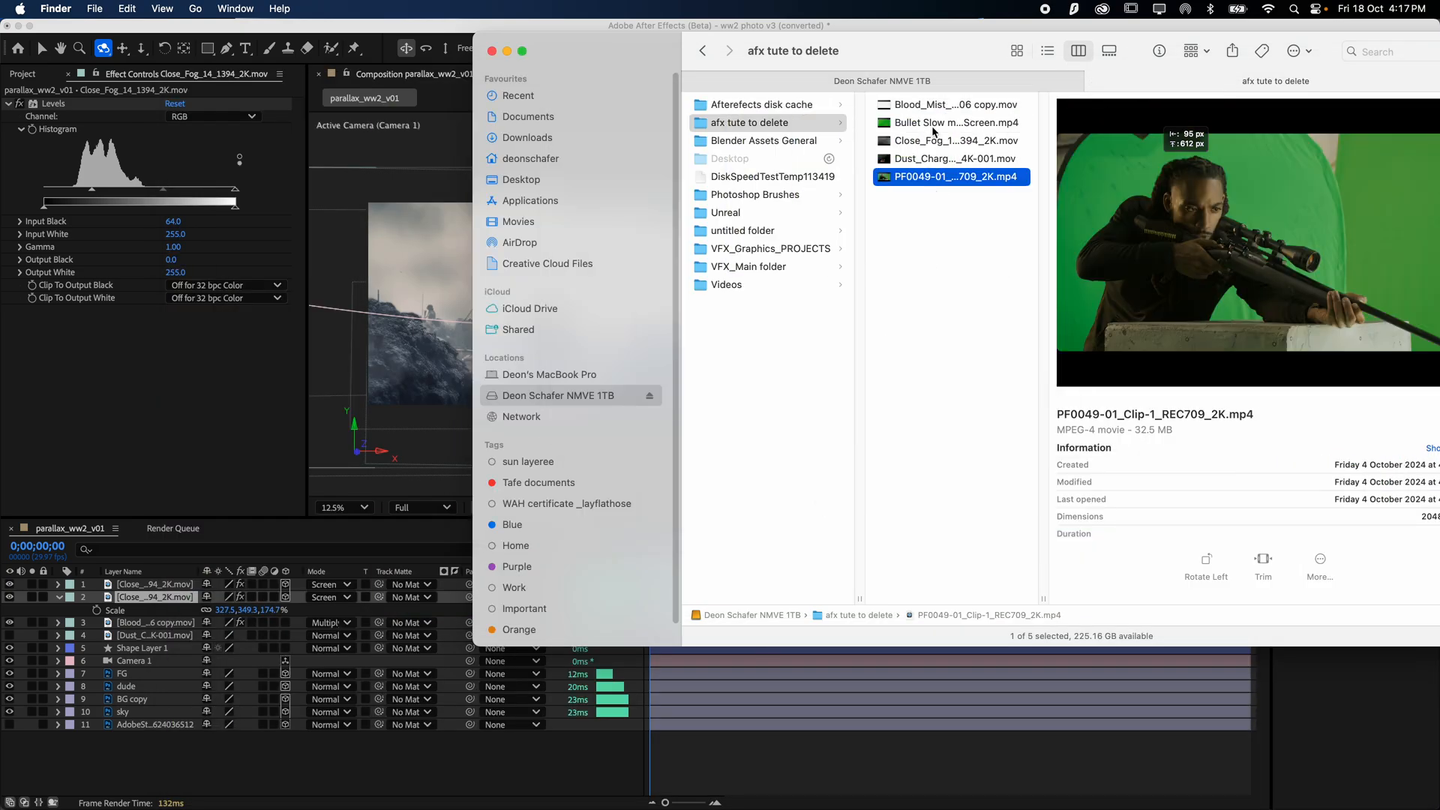
{"action": "key", "text": "space"}
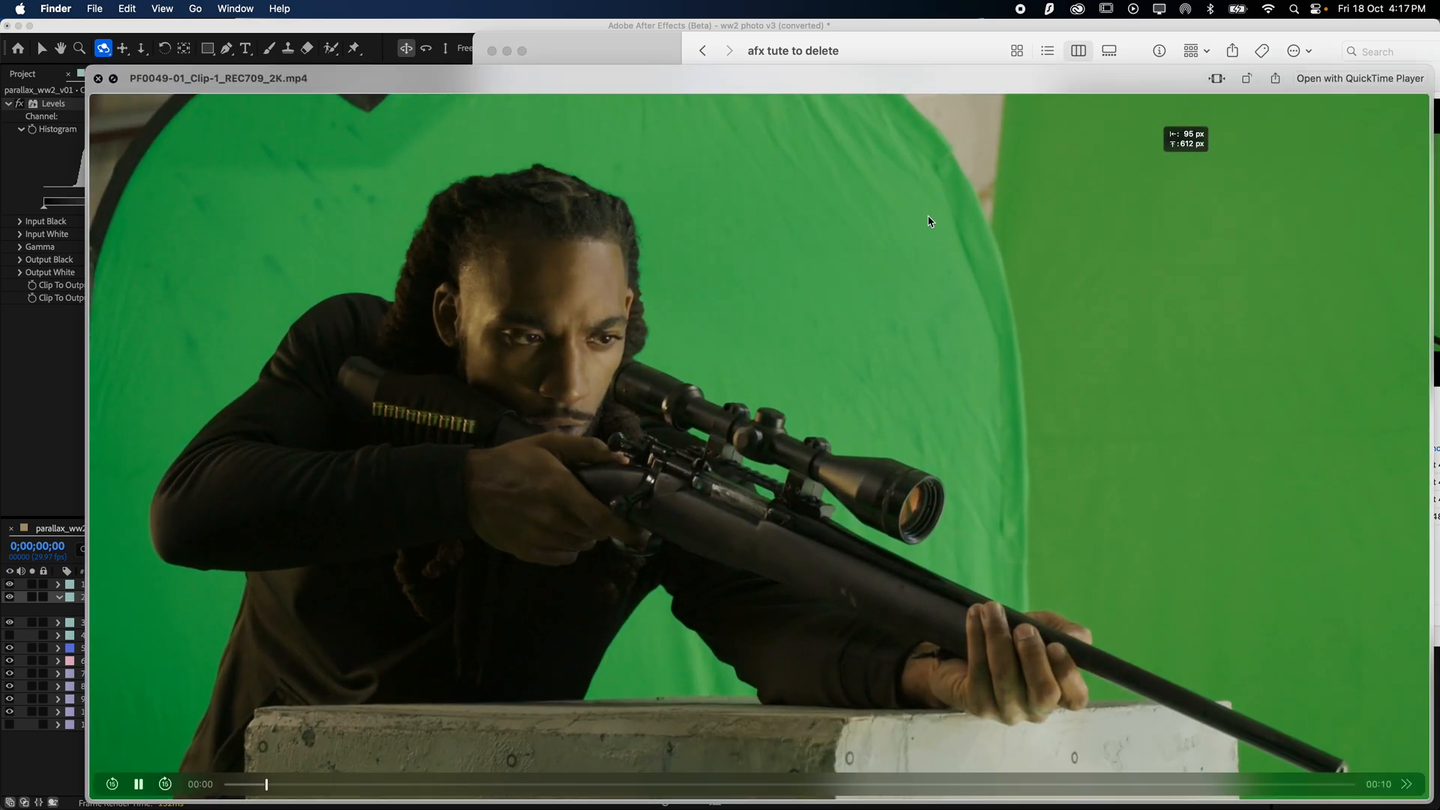
{"action": "key", "text": "space"}
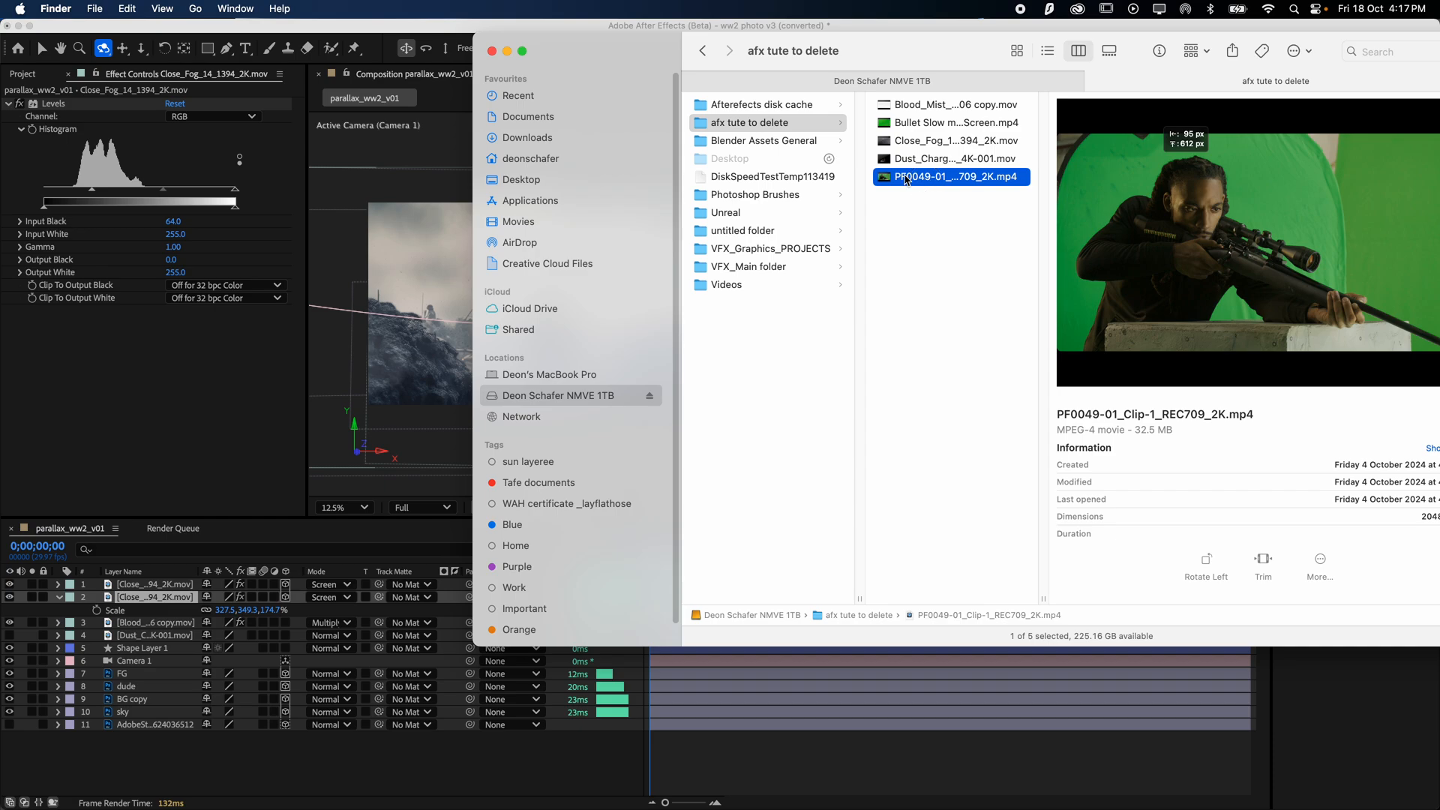
- Import PF0049-01_Clip-1_REC709_2K.mp4 from Finder into the After Effects project and add it as the top layer of parallax_ww2_v01
{"action": "left_click", "coordinate": [22, 73]}
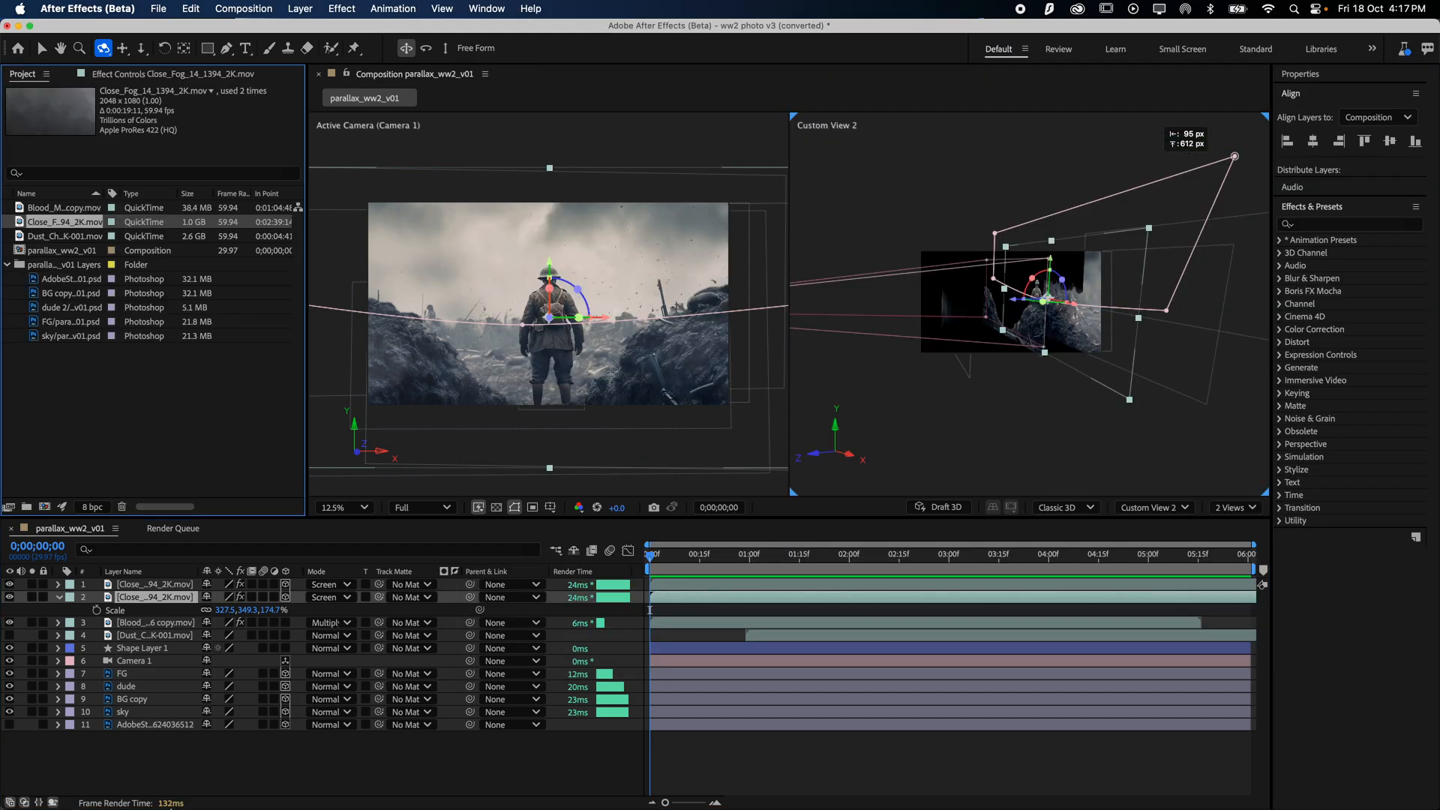
{"action": "mouse_move", "coordinate": [171, 808]}
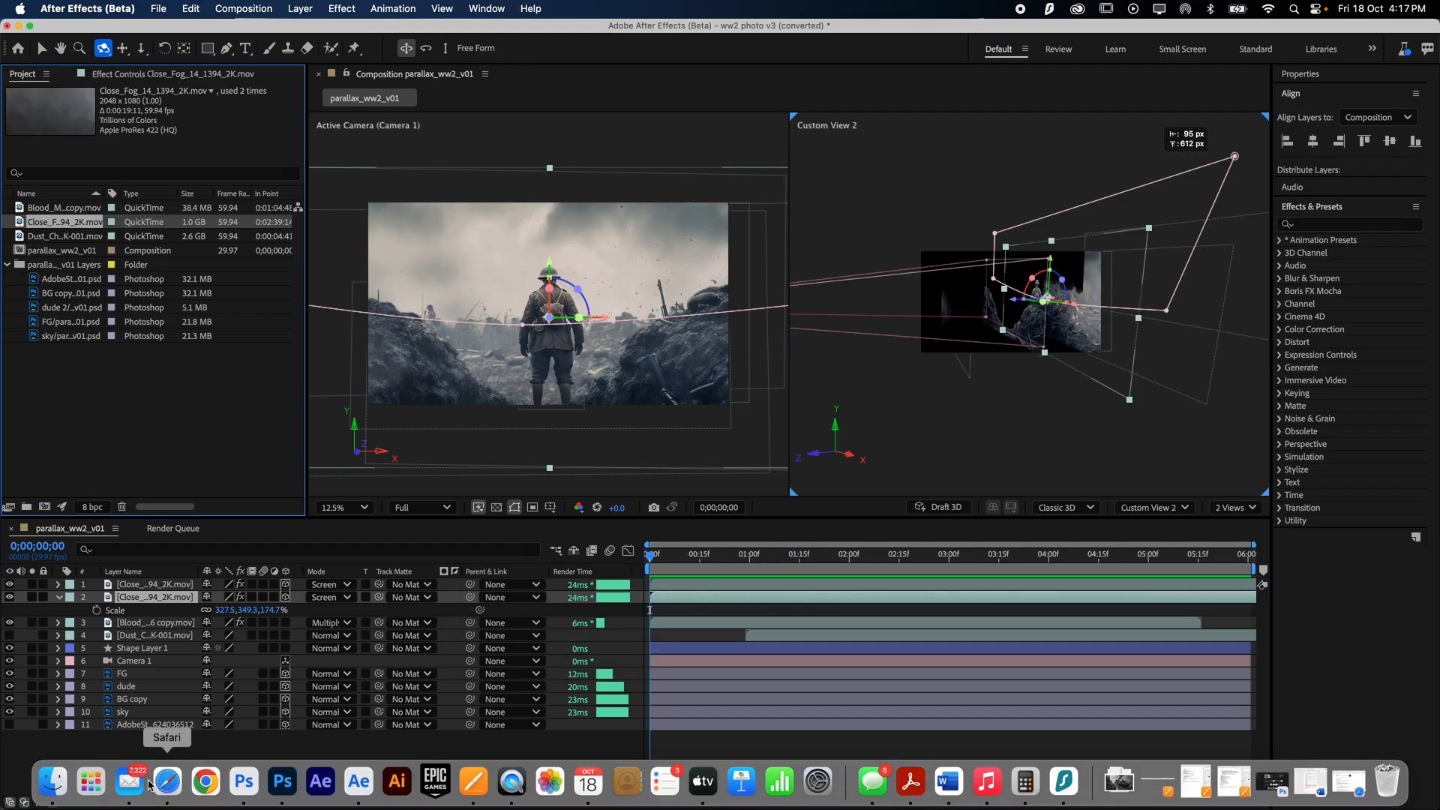
{"action": "left_click", "coordinate": [52, 790]}
{"action": "left_click_drag", "start_coordinate": [928, 185], "coordinate": [75, 426]}
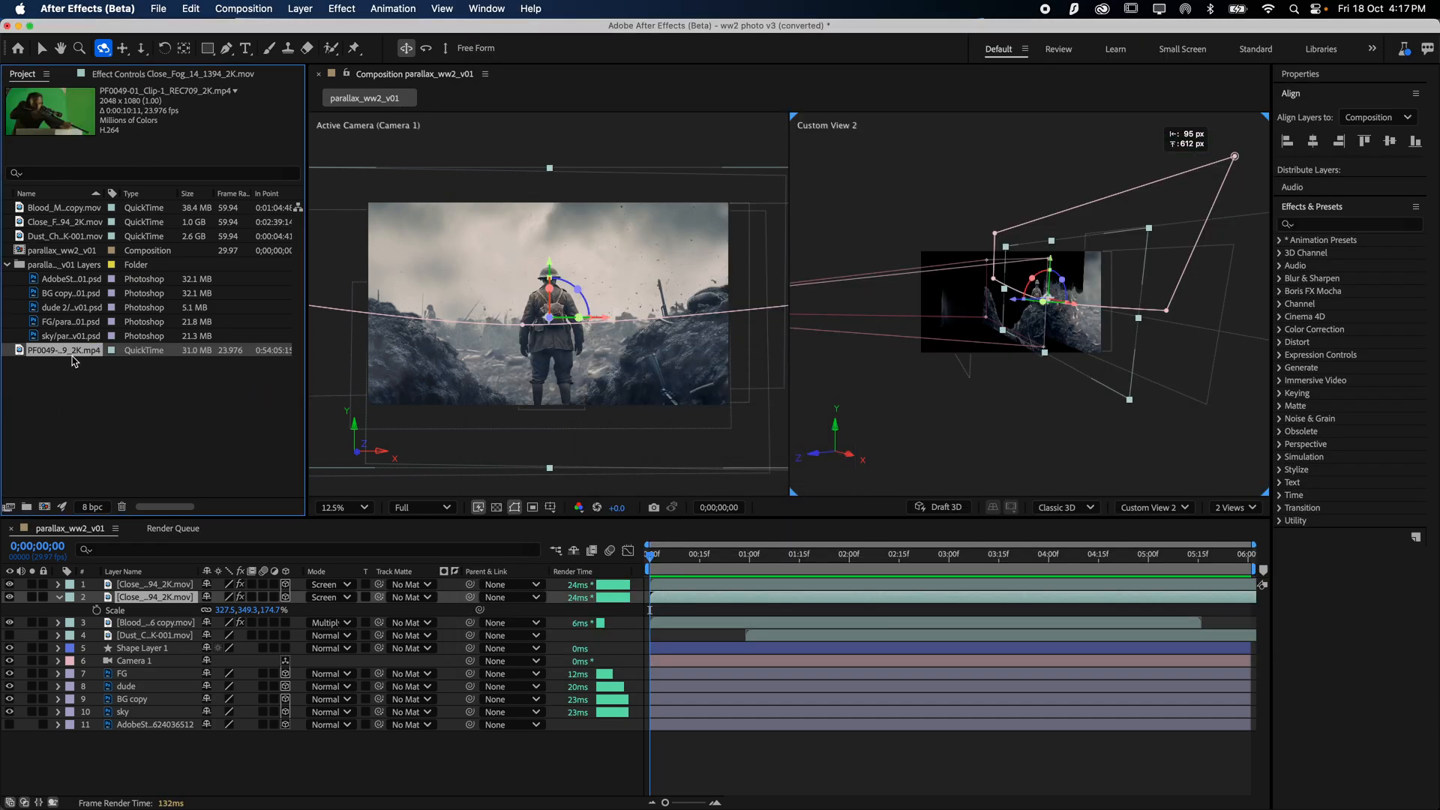
{"action": "left_click_drag", "start_coordinate": [72, 356], "coordinate": [108, 584]}
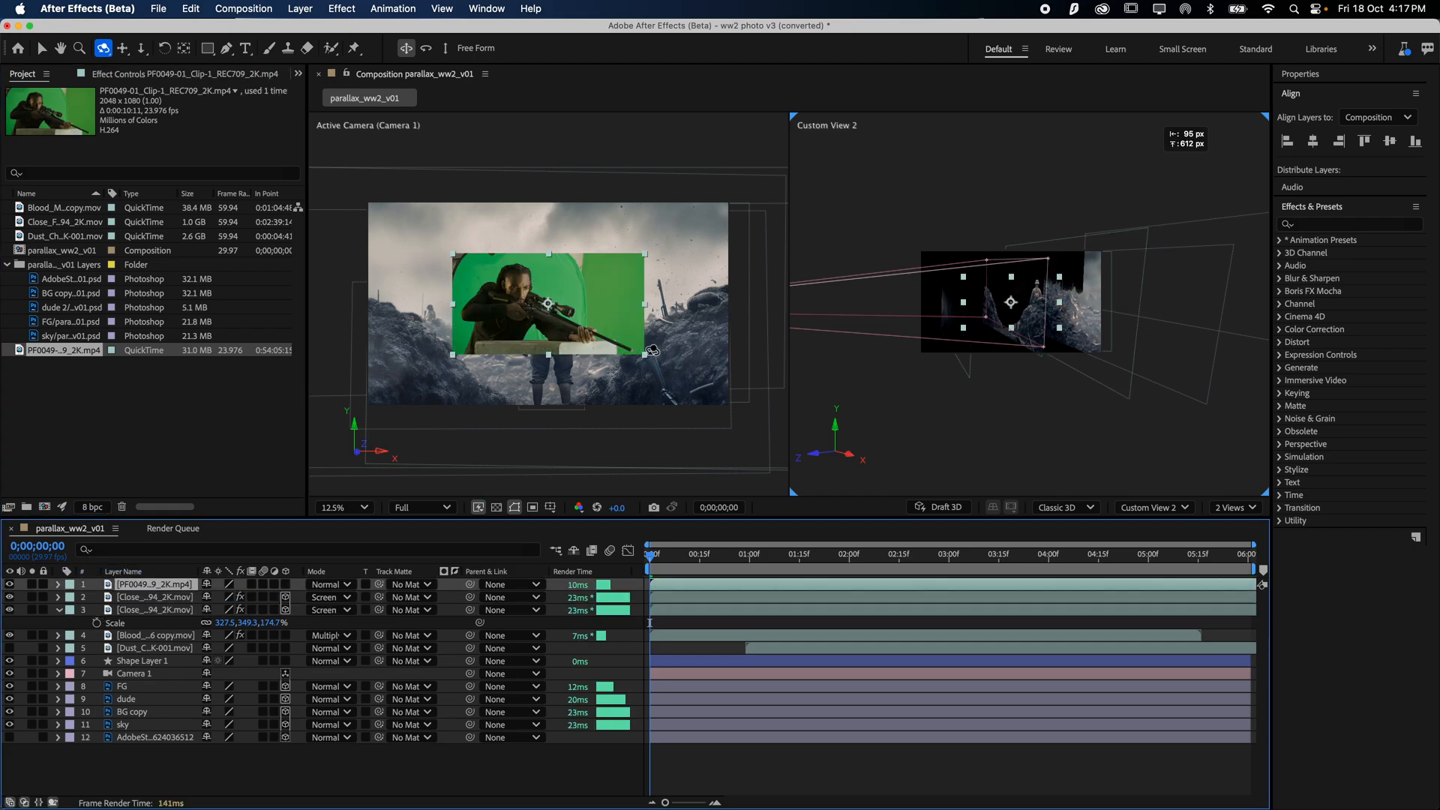
- Show the composition in 1 View at 50% magnification around the green-screen clip and activate the Pen tool
{"action": "left_click", "coordinate": [1234, 508]}
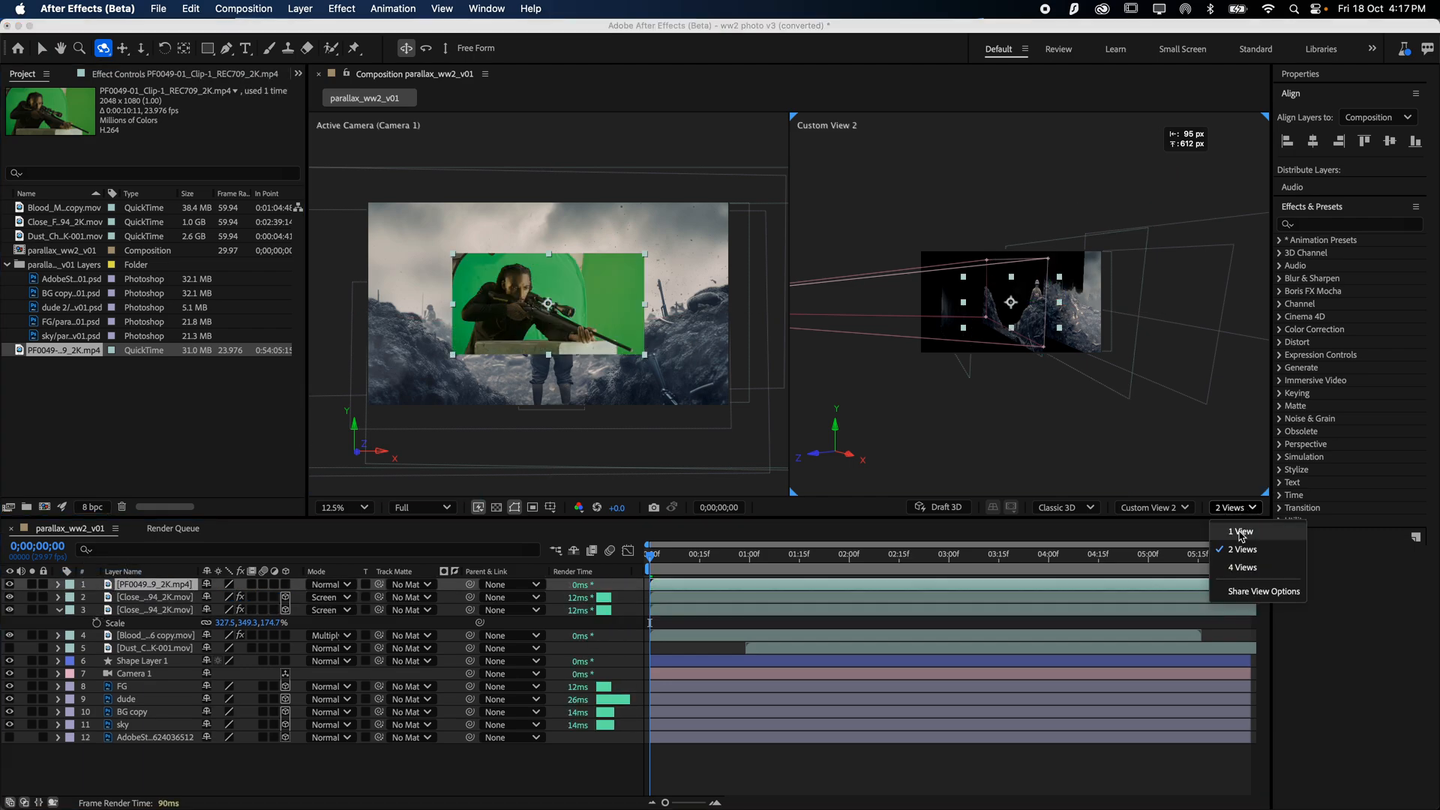
{"action": "left_click", "coordinate": [1234, 534]}
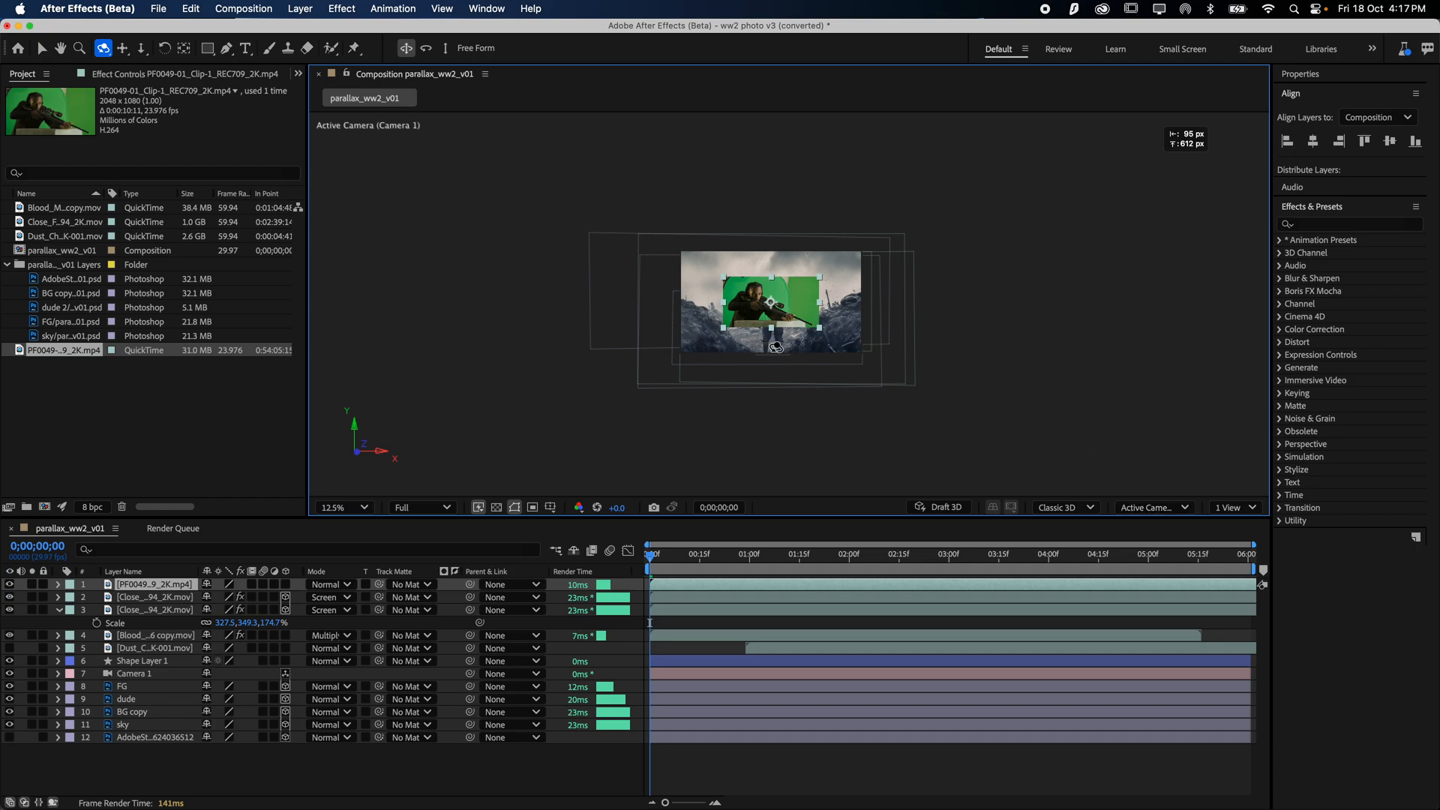
{"action": "key", "text": "v"}
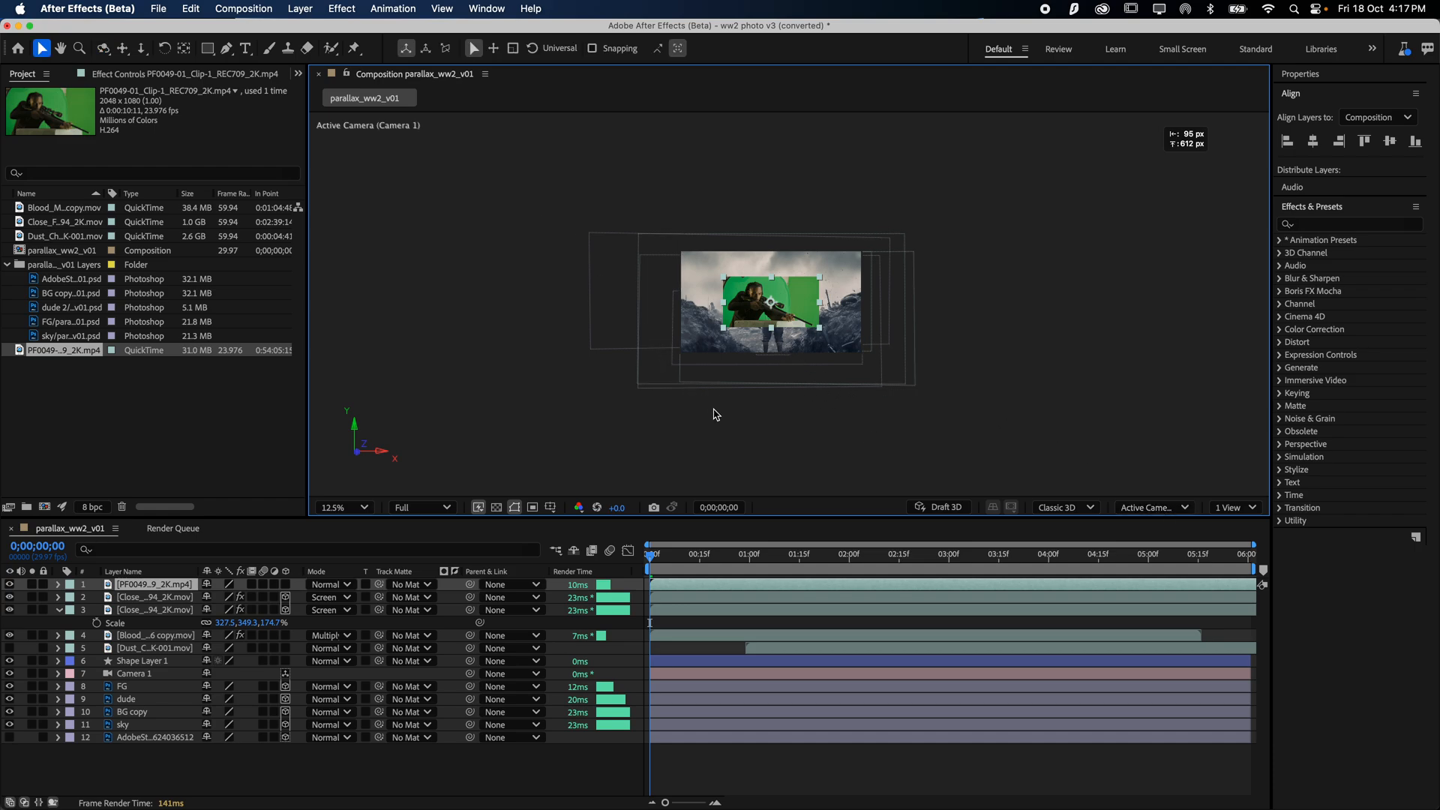
{"action": "left_click", "coordinate": [711, 431]}
{"action": "key", "text": "period"}
{"action": "key", "text": "period"}
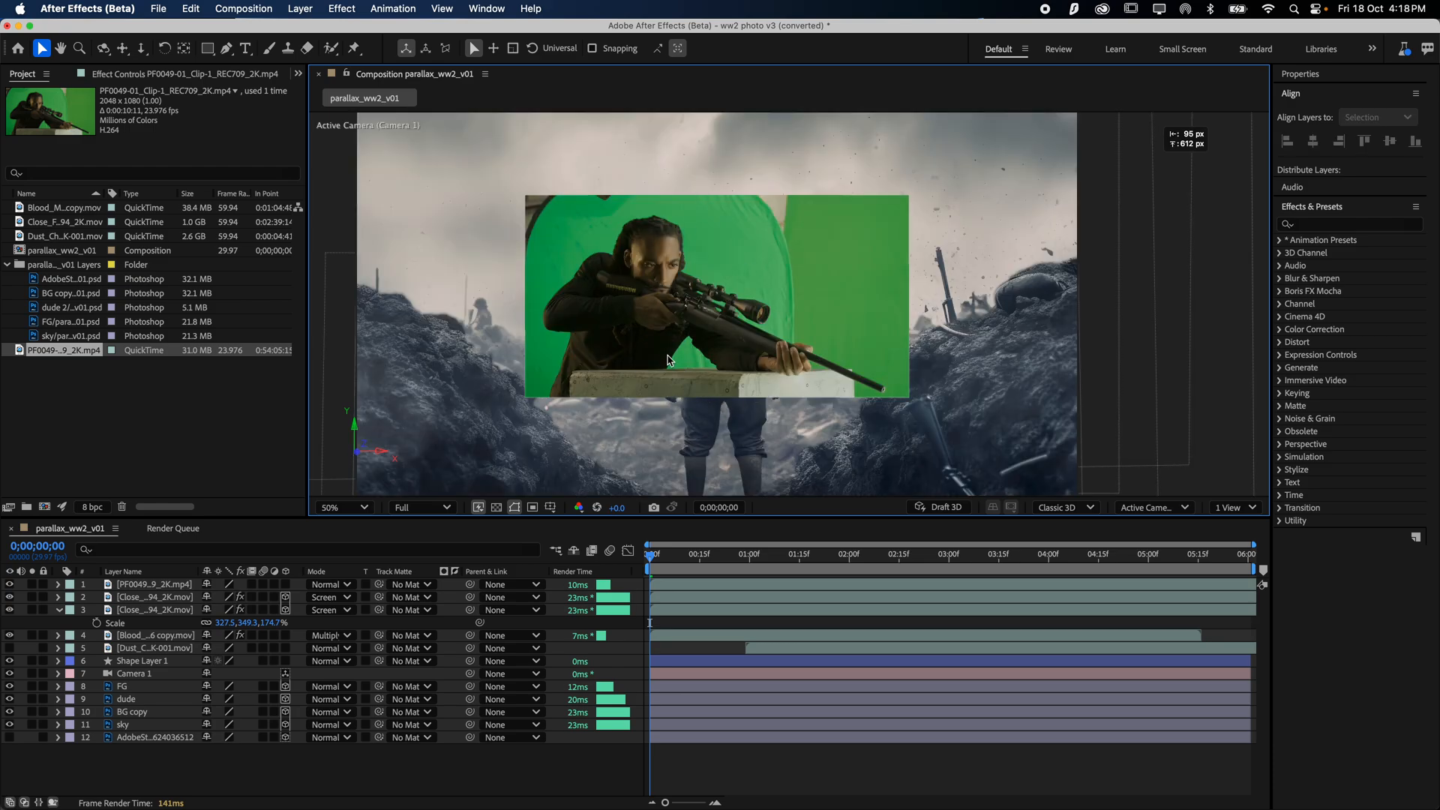
{"action": "key", "text": "period"}
{"action": "key", "text": "space"}
{"action": "left_click_drag", "start_coordinate": [794, 382], "coordinate": [930, 386]}
{"action": "key", "text": "comma"}
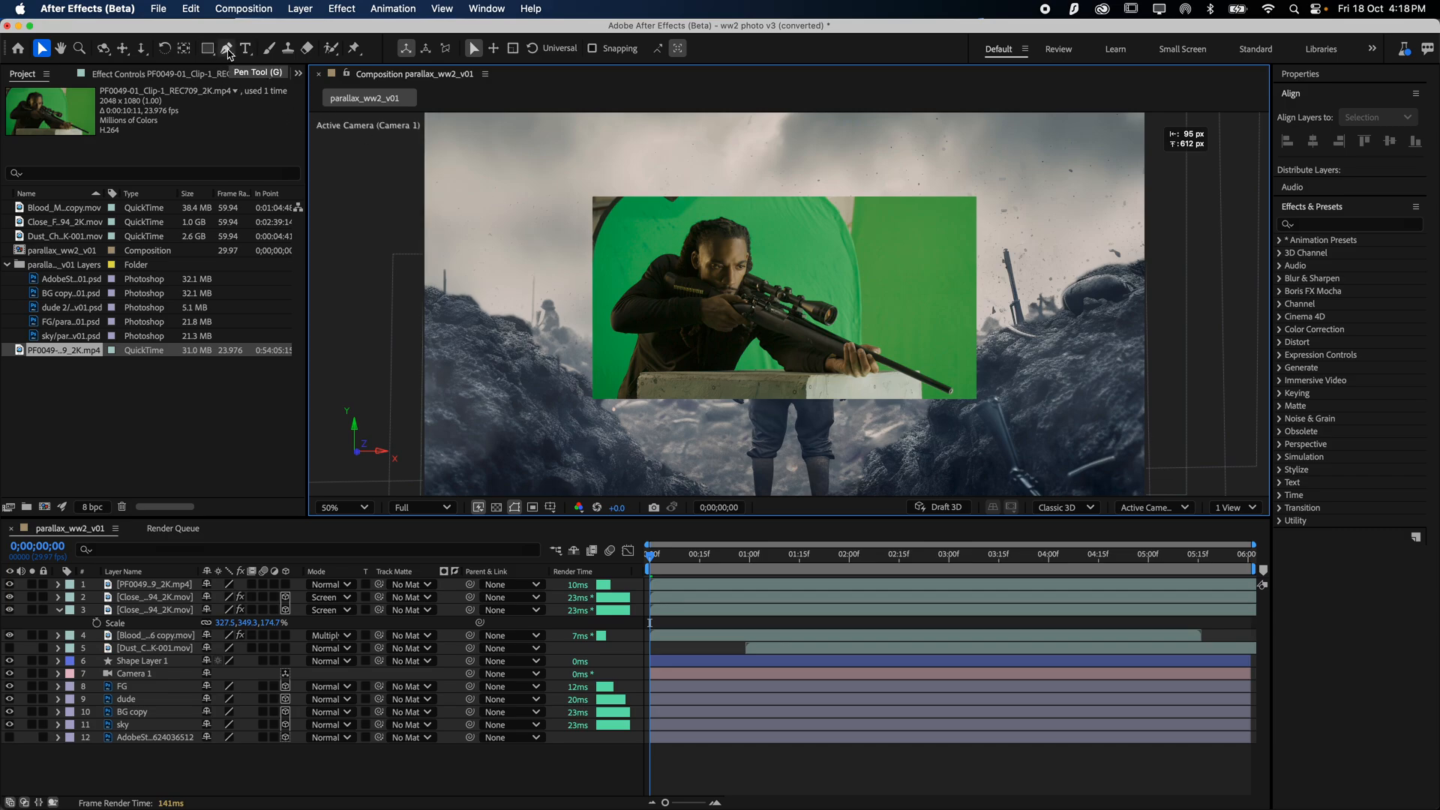
{"action": "left_click", "coordinate": [227, 48]}
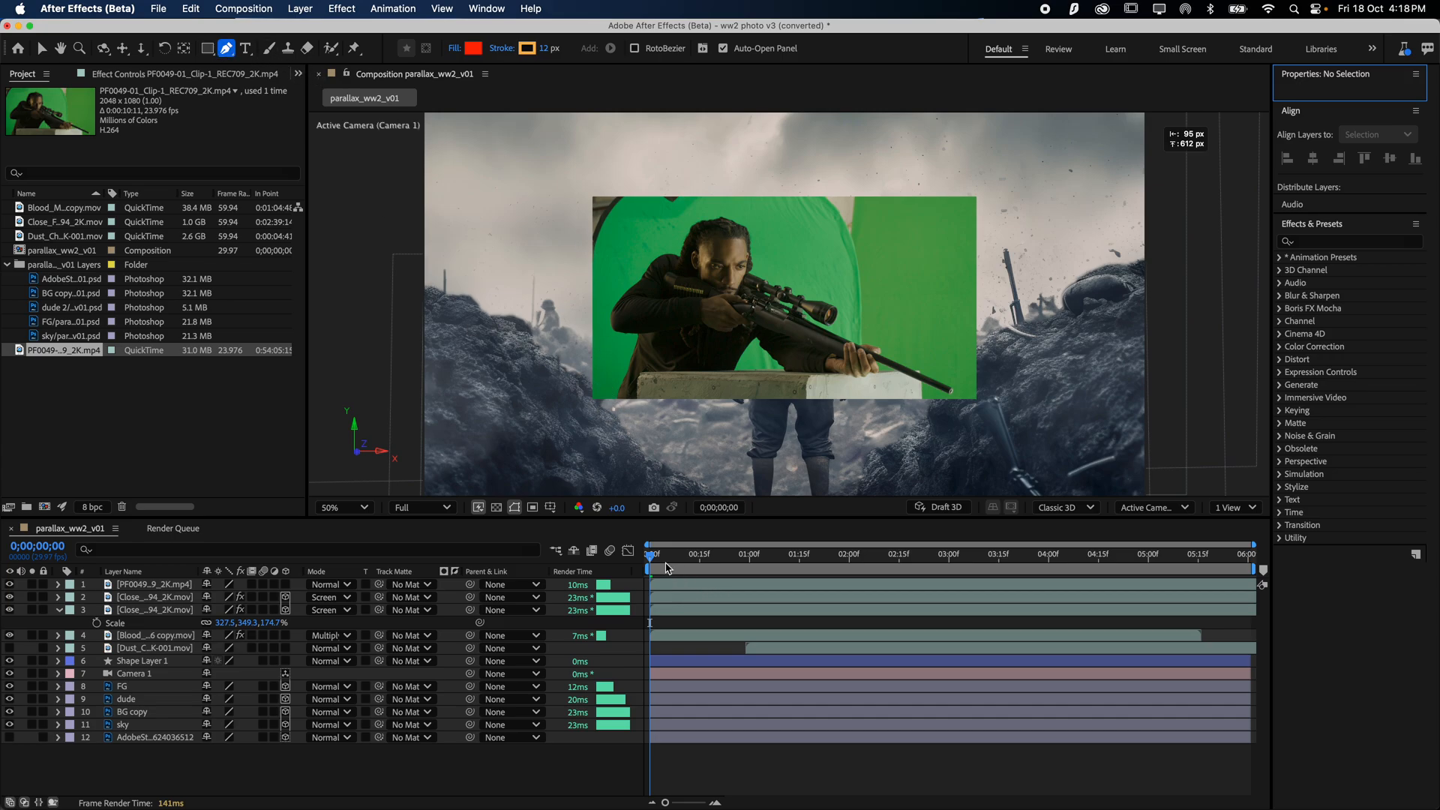
{"action": "left_click_drag", "start_coordinate": [652, 558], "coordinate": [350, 556]}
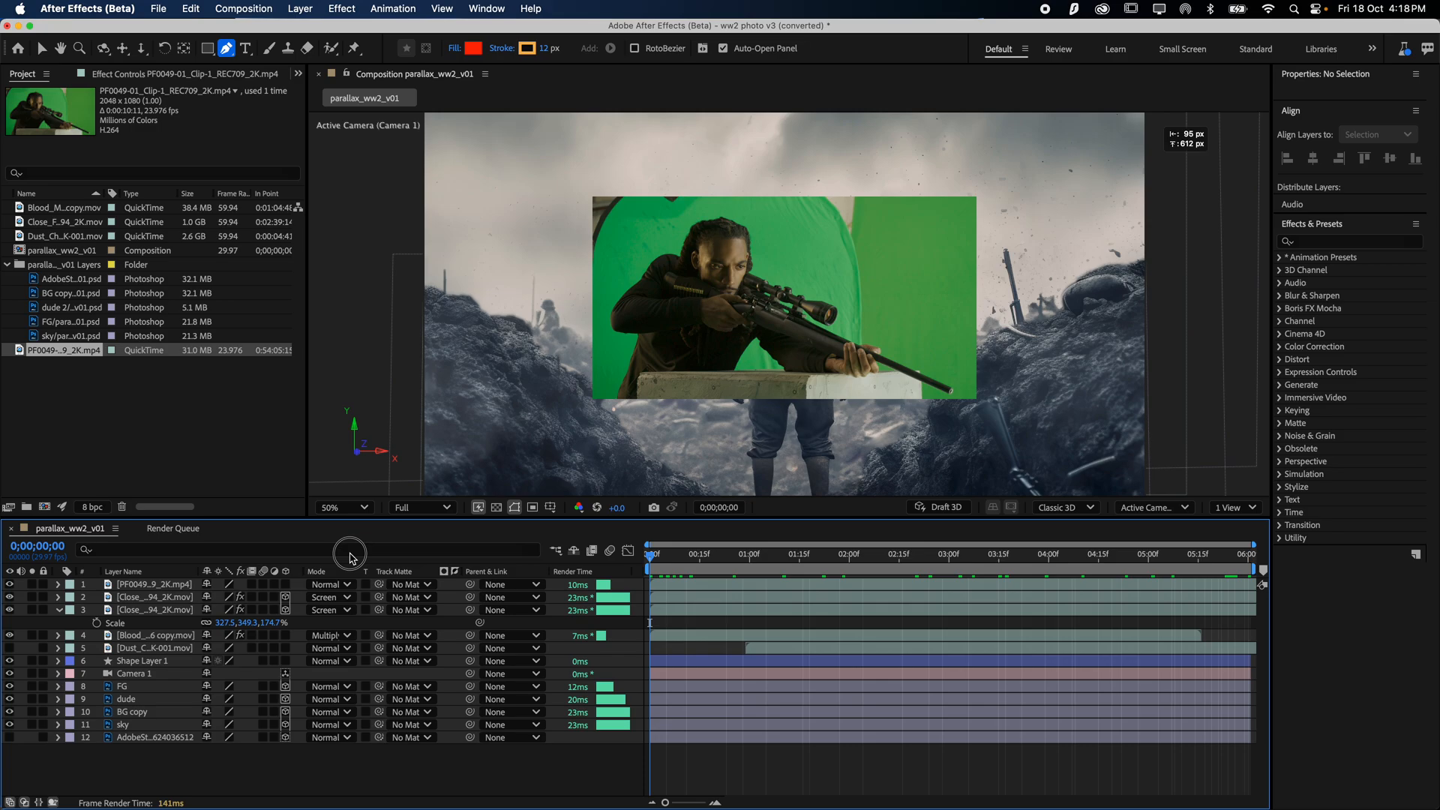
{"action": "left_click", "coordinate": [985, 394]}
{"action": "left_click", "coordinate": [891, 326]}
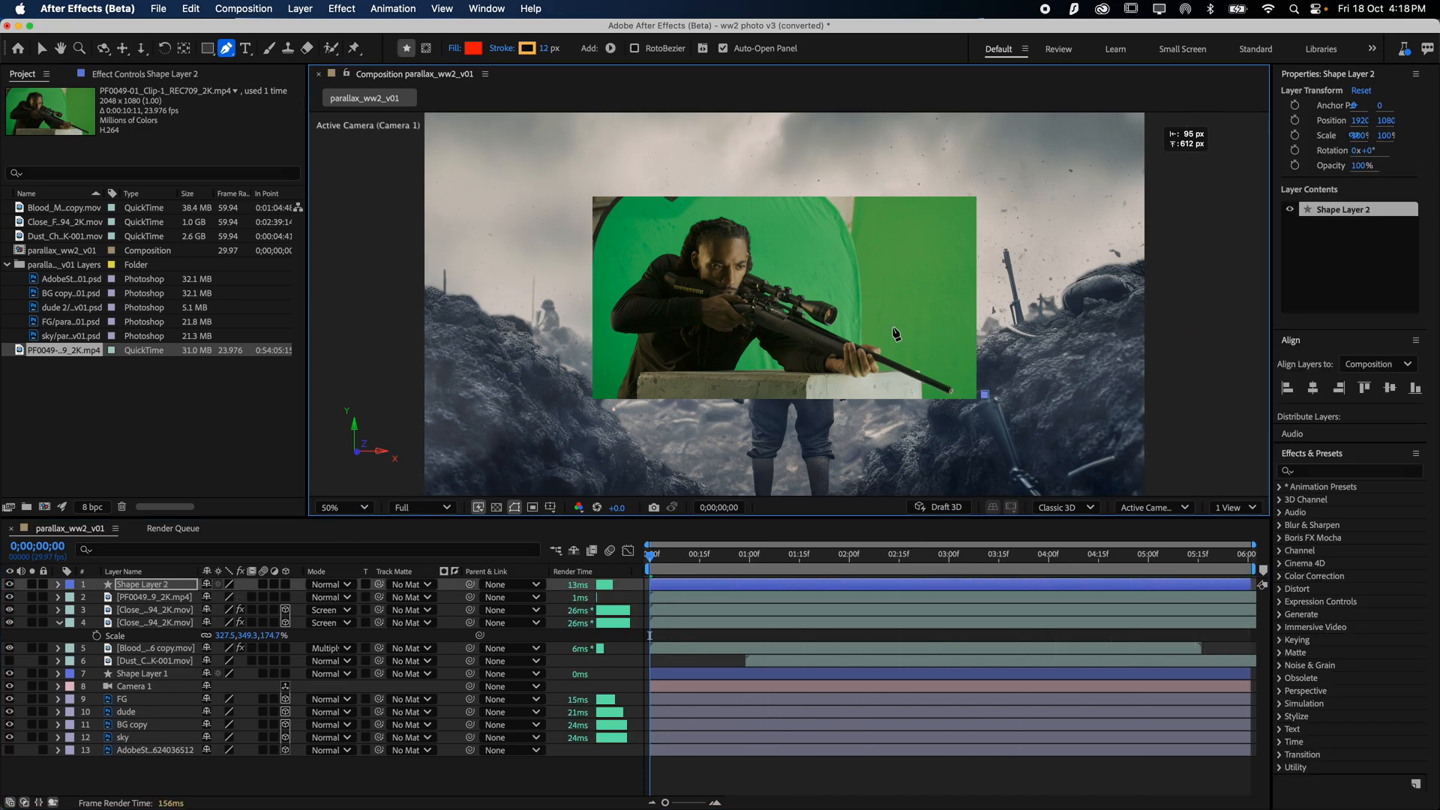
{"action": "left_click", "coordinate": [813, 252]}
{"action": "left_click_drag", "start_coordinate": [739, 201], "coordinate": [762, 204]}
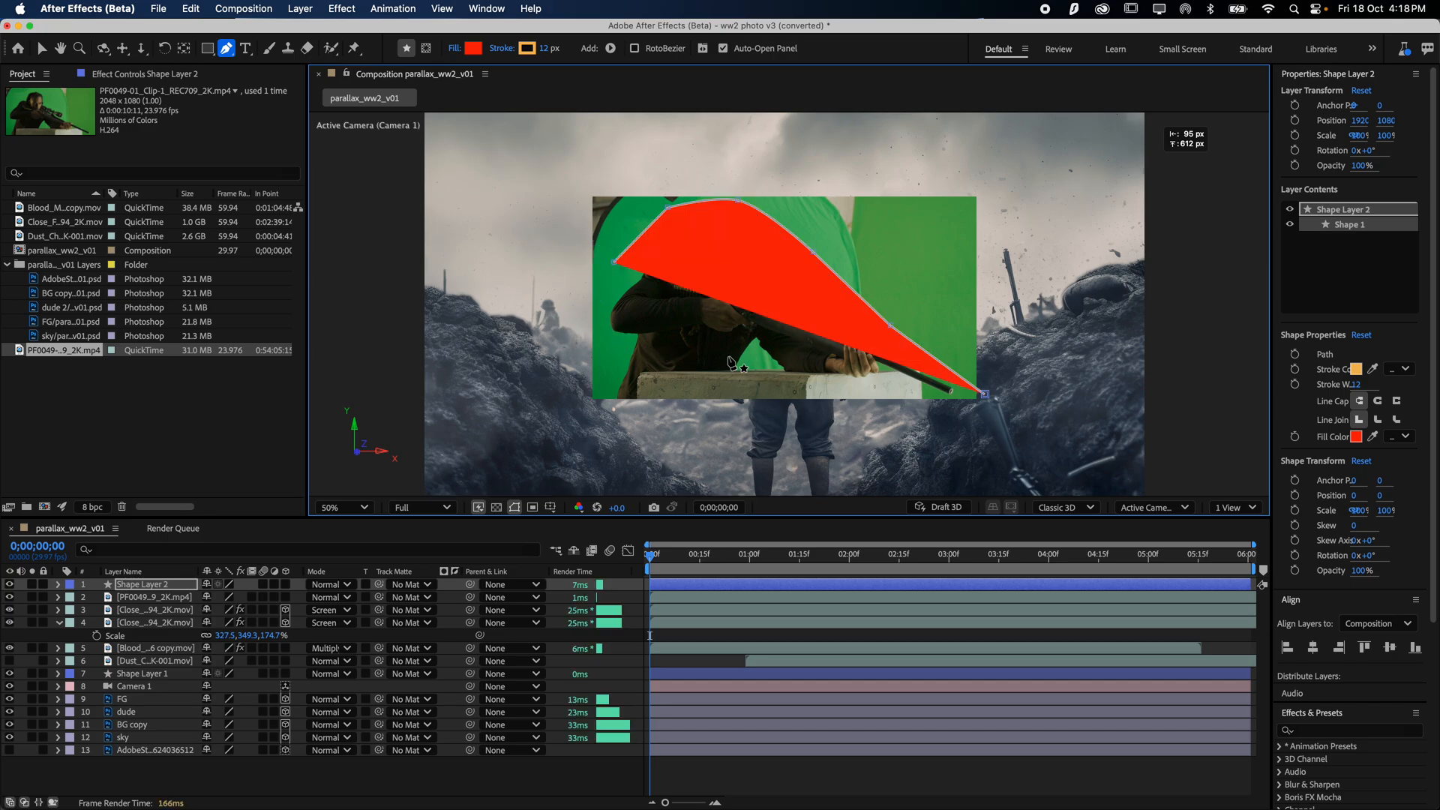
{"action": "key", "text": "Delete"}
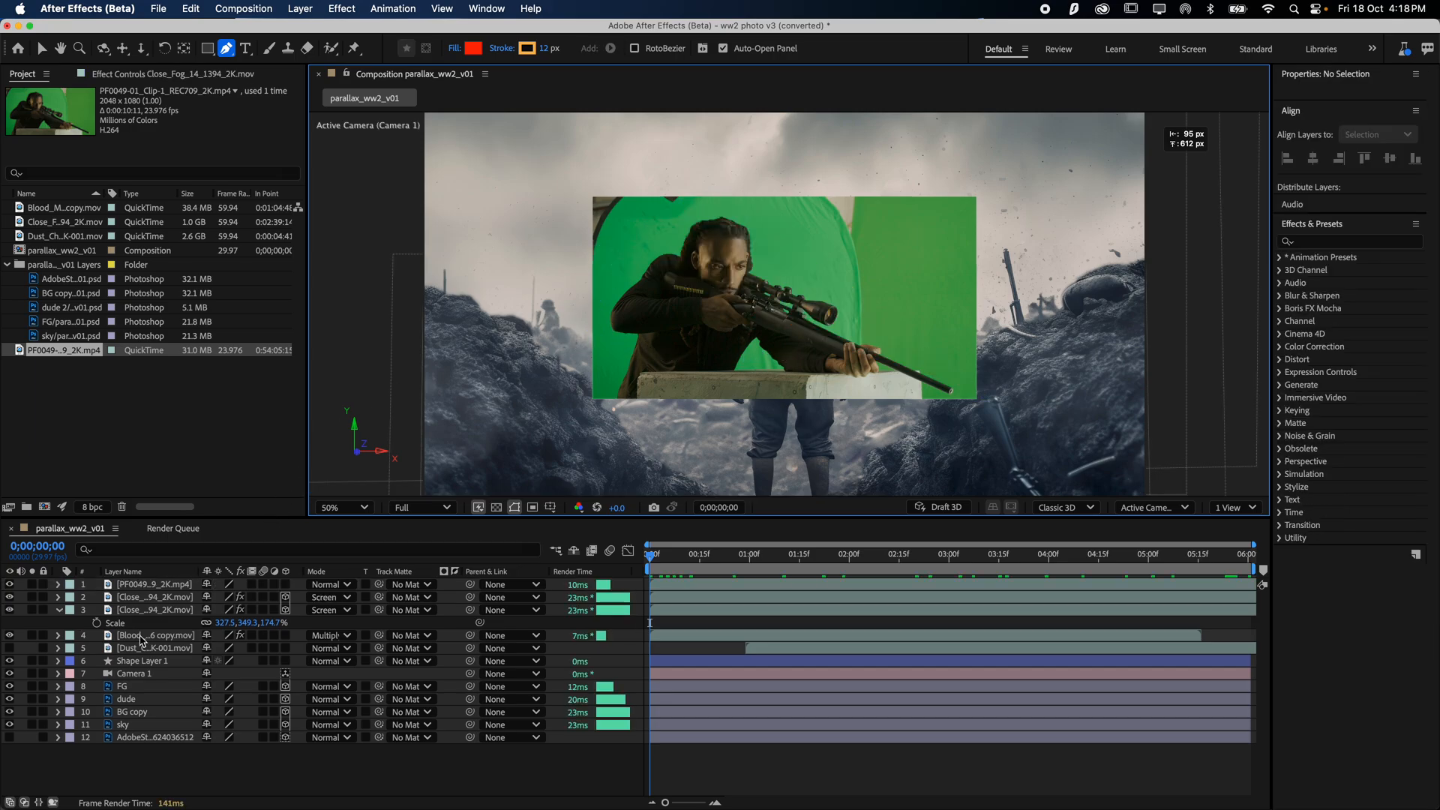
- Draw a closed mask on the PF0049 layer loosely around the sniper, rifle and ledge, then check it at 0;00;05;07
{"action": "left_click", "coordinate": [143, 585]}
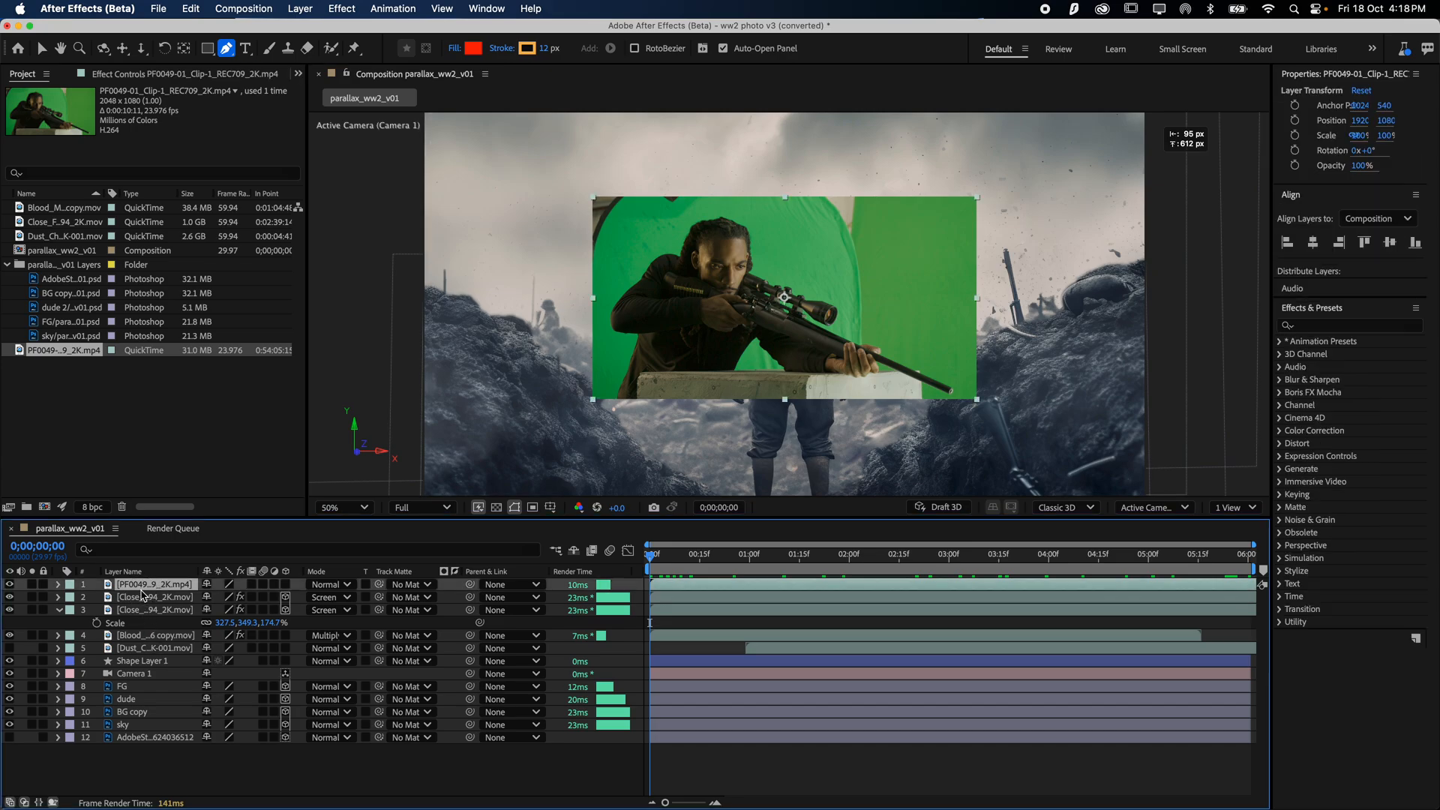
{"action": "left_click", "coordinate": [9, 584]}
{"action": "left_click", "coordinate": [9, 584]}
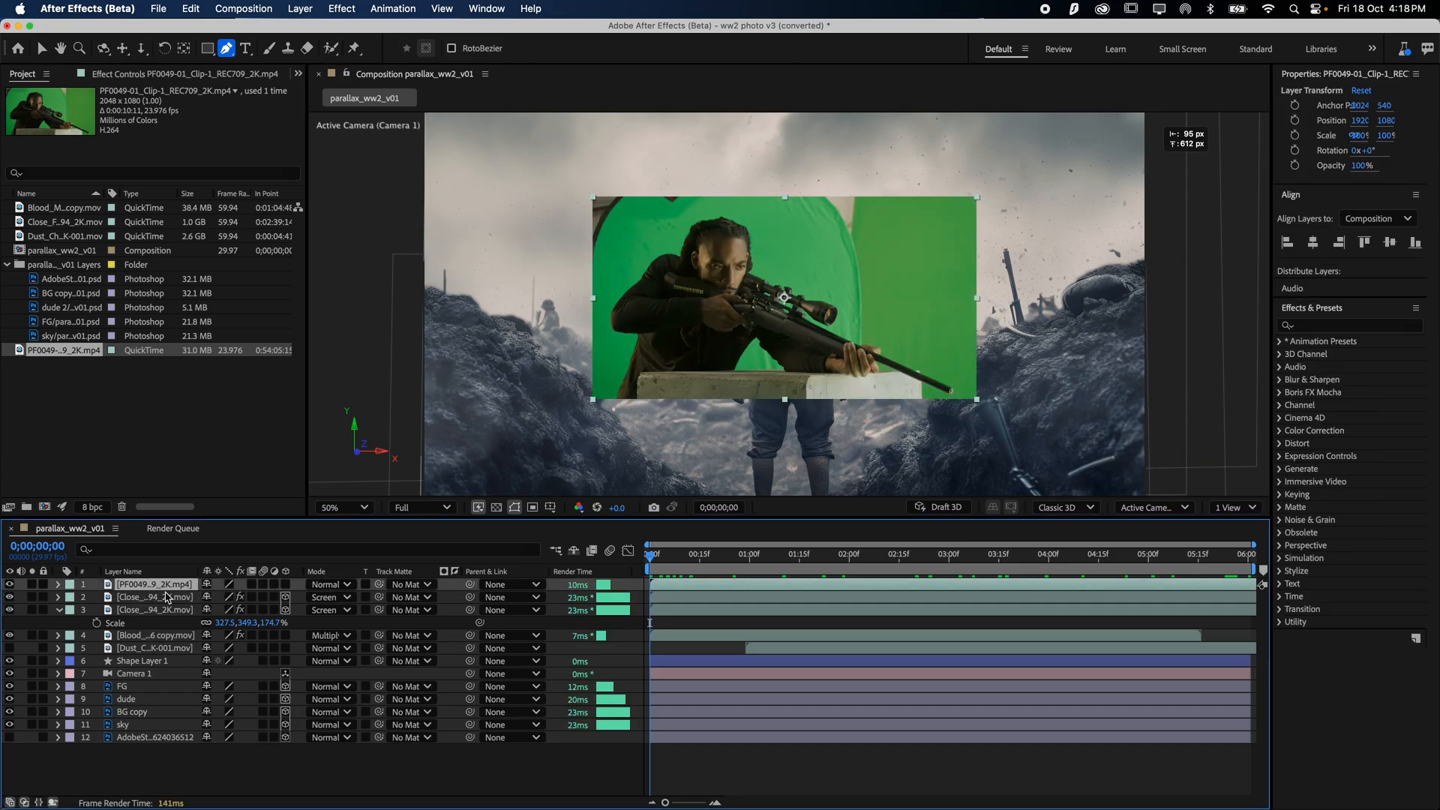
{"action": "left_click", "coordinate": [983, 382]}
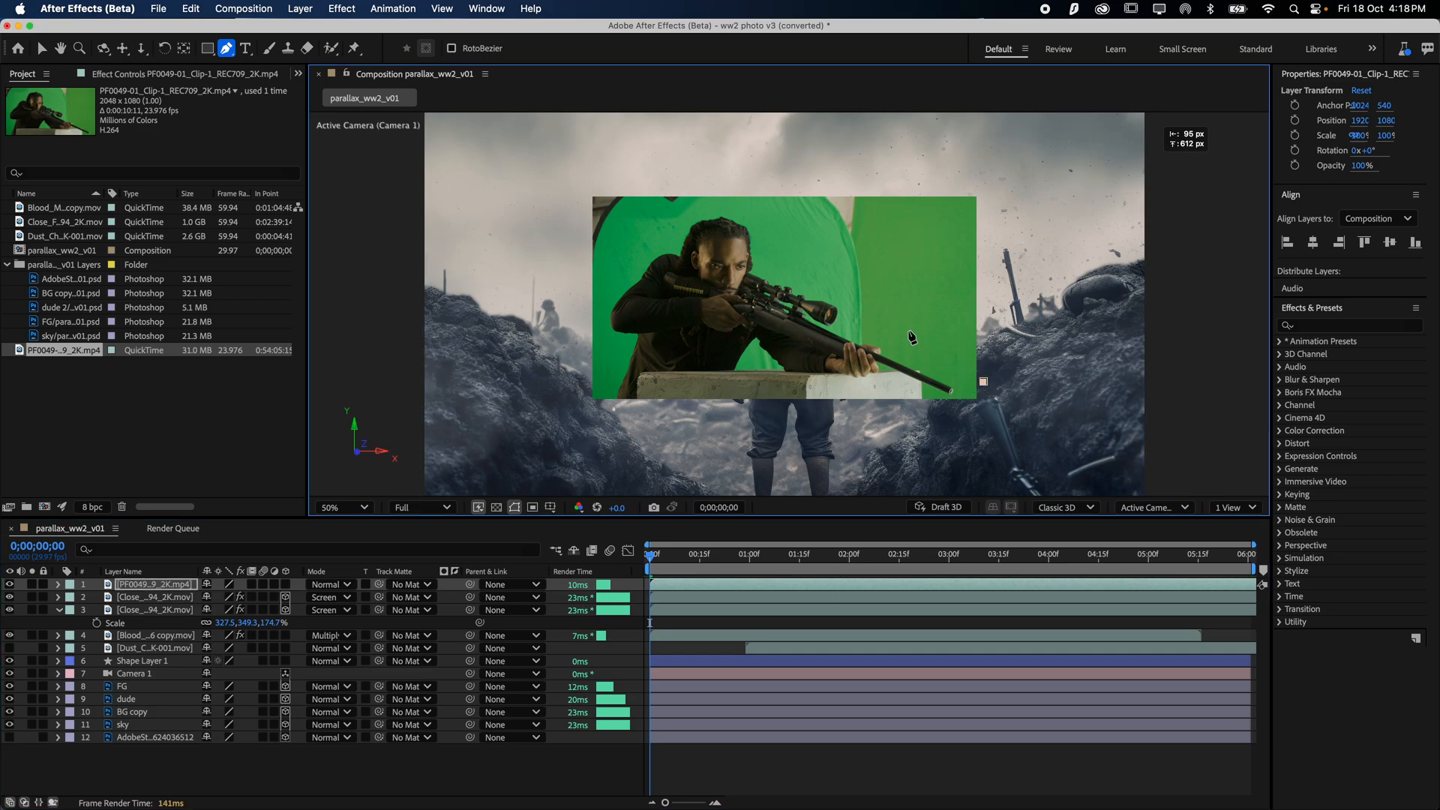
{"action": "left_click", "coordinate": [870, 275]}
{"action": "left_click_drag", "start_coordinate": [729, 205], "coordinate": [689, 203]}
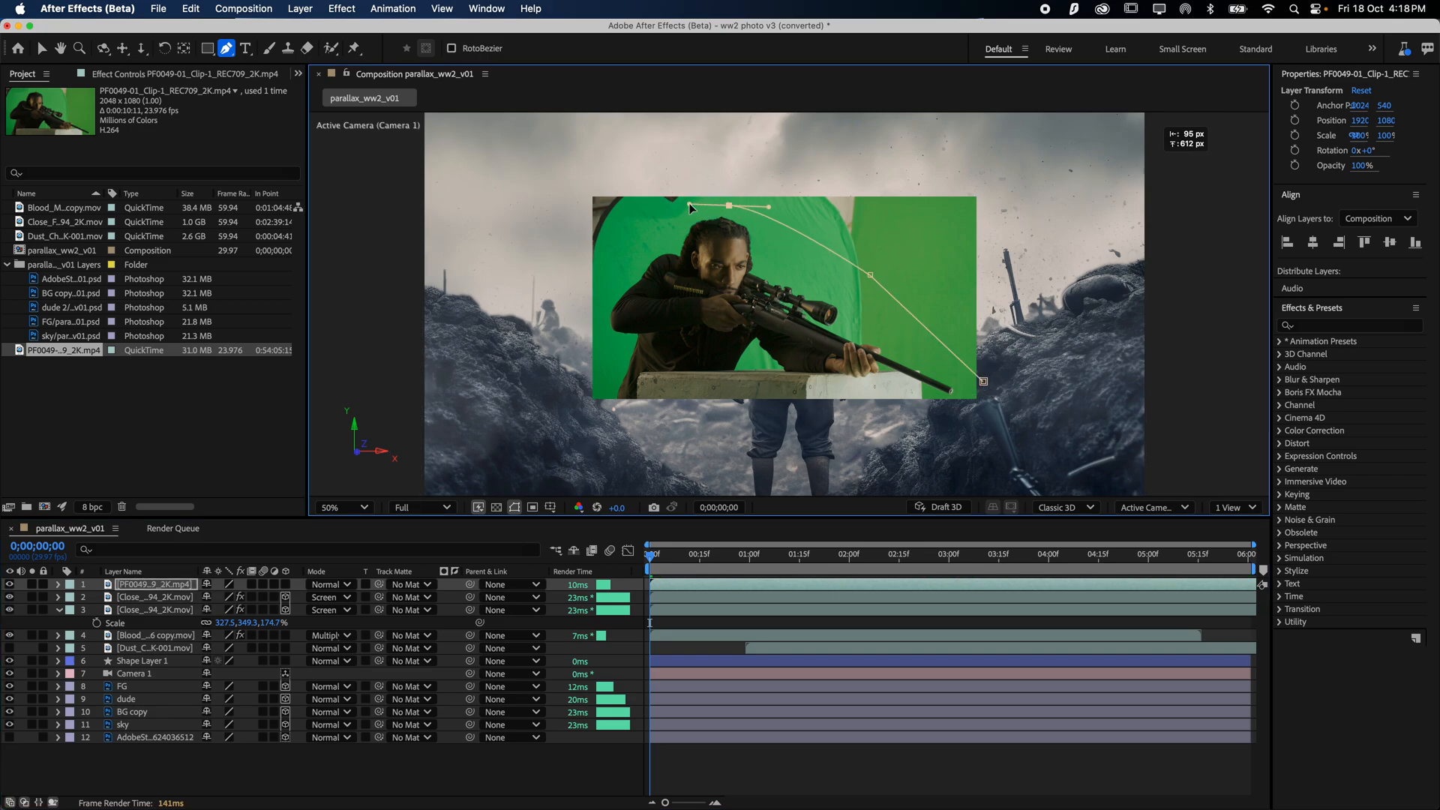
{"action": "left_click", "coordinate": [646, 227]}
{"action": "left_click", "coordinate": [597, 276]}
{"action": "left_click", "coordinate": [593, 356]}
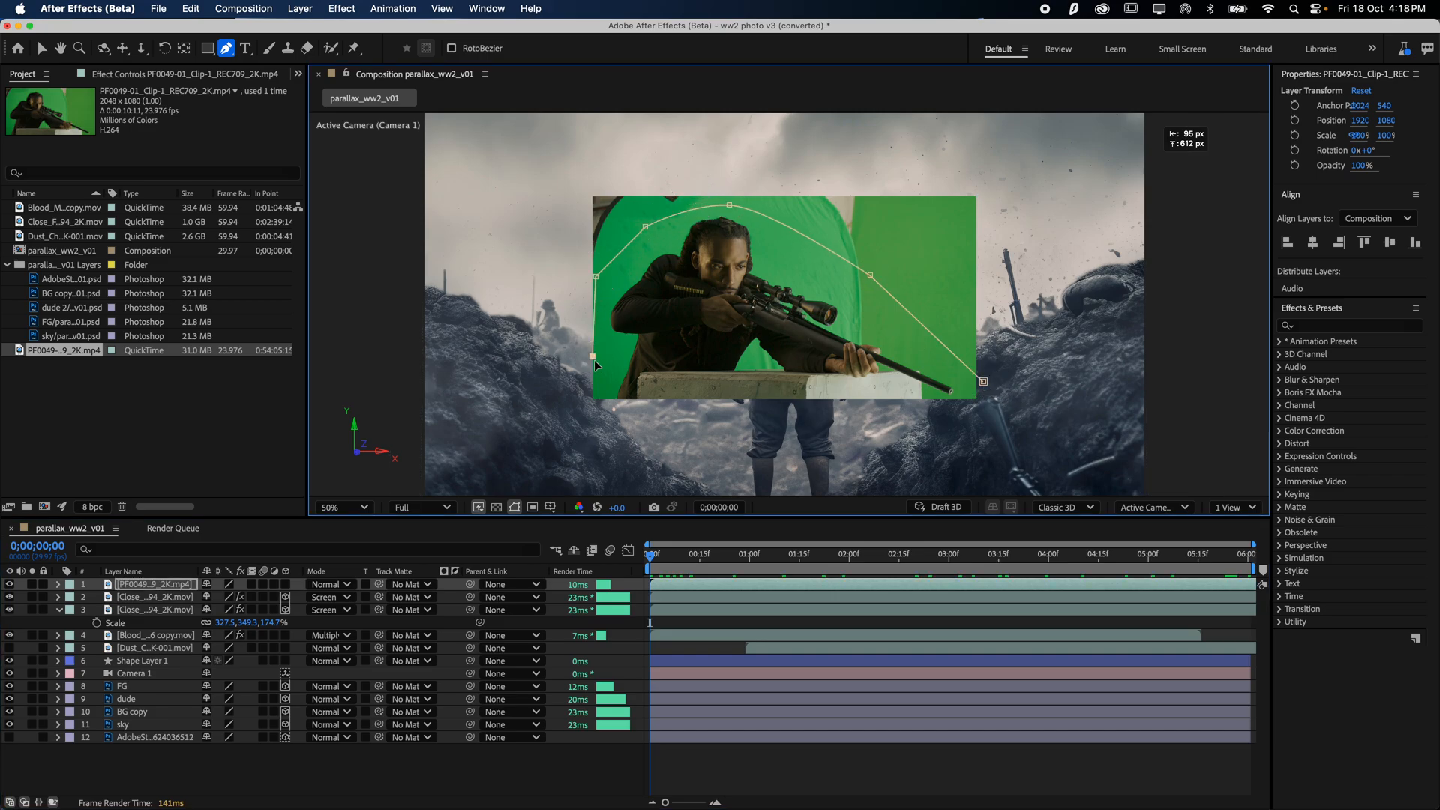
{"action": "left_click", "coordinate": [890, 445]}
{"action": "left_click", "coordinate": [983, 381]}
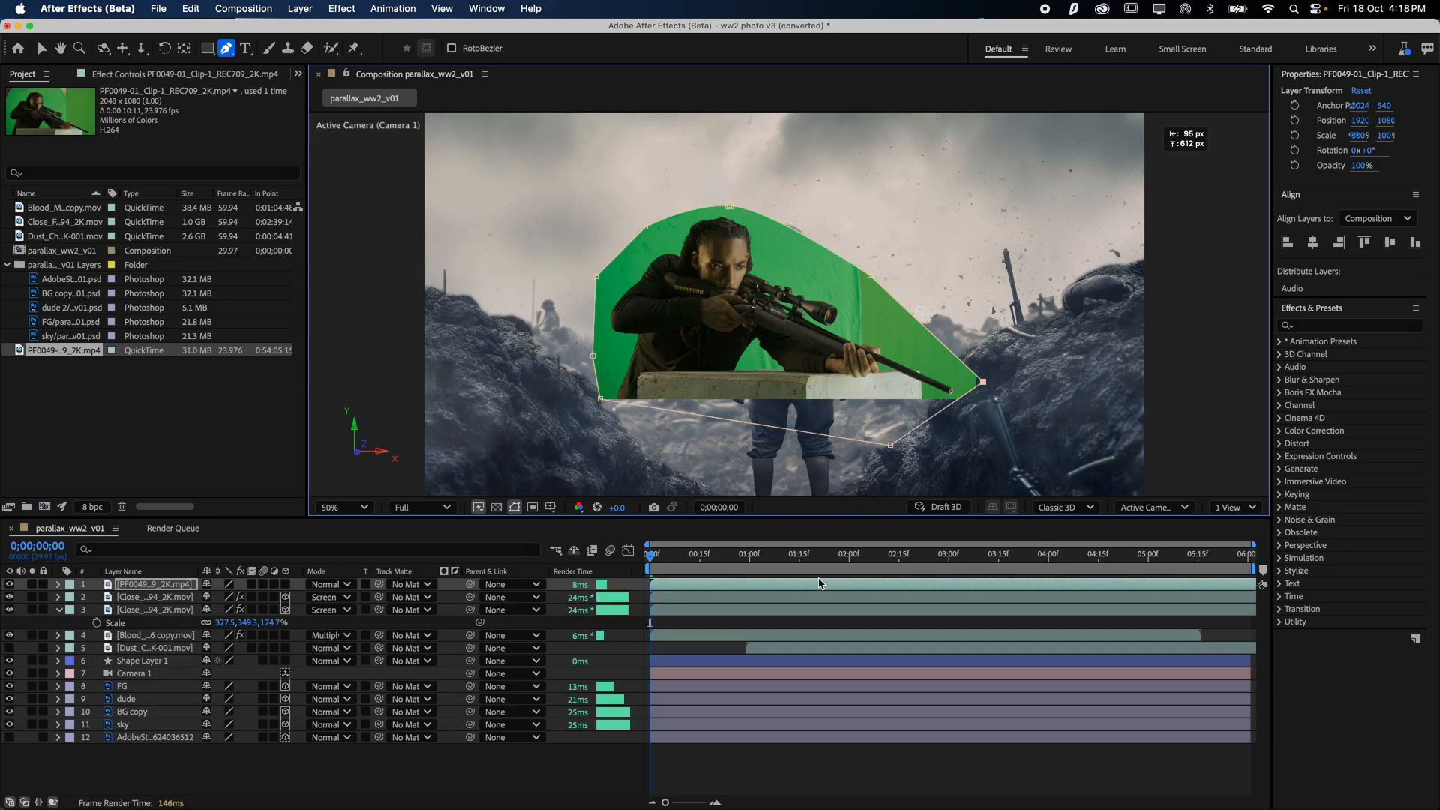
{"action": "left_click_drag", "start_coordinate": [697, 568], "coordinate": [1173, 565]}
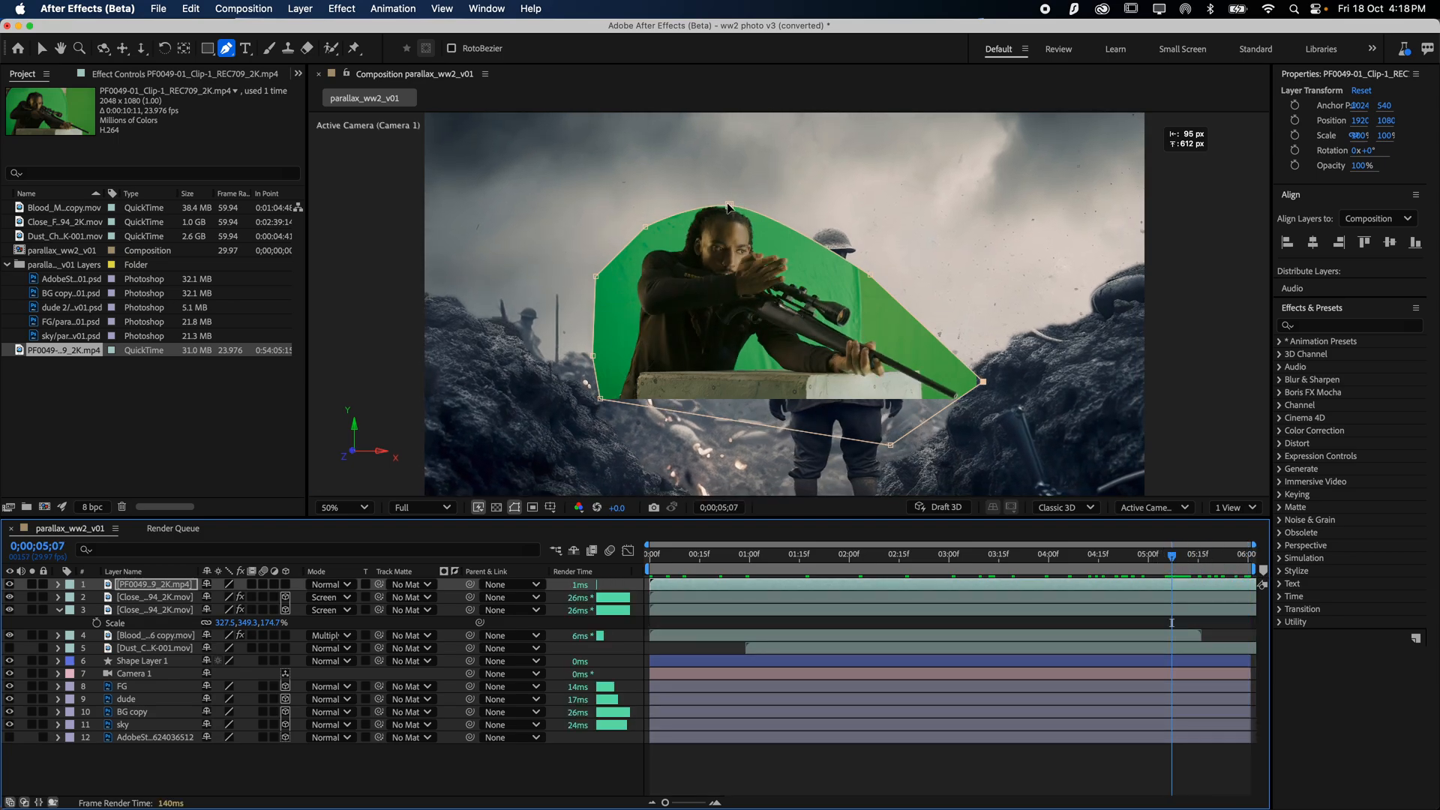
- Curve the mask's upper edge above the sniper's head, then go to 0;00;00;00
{"action": "left_click_drag", "start_coordinate": [730, 206], "coordinate": [764, 199]}
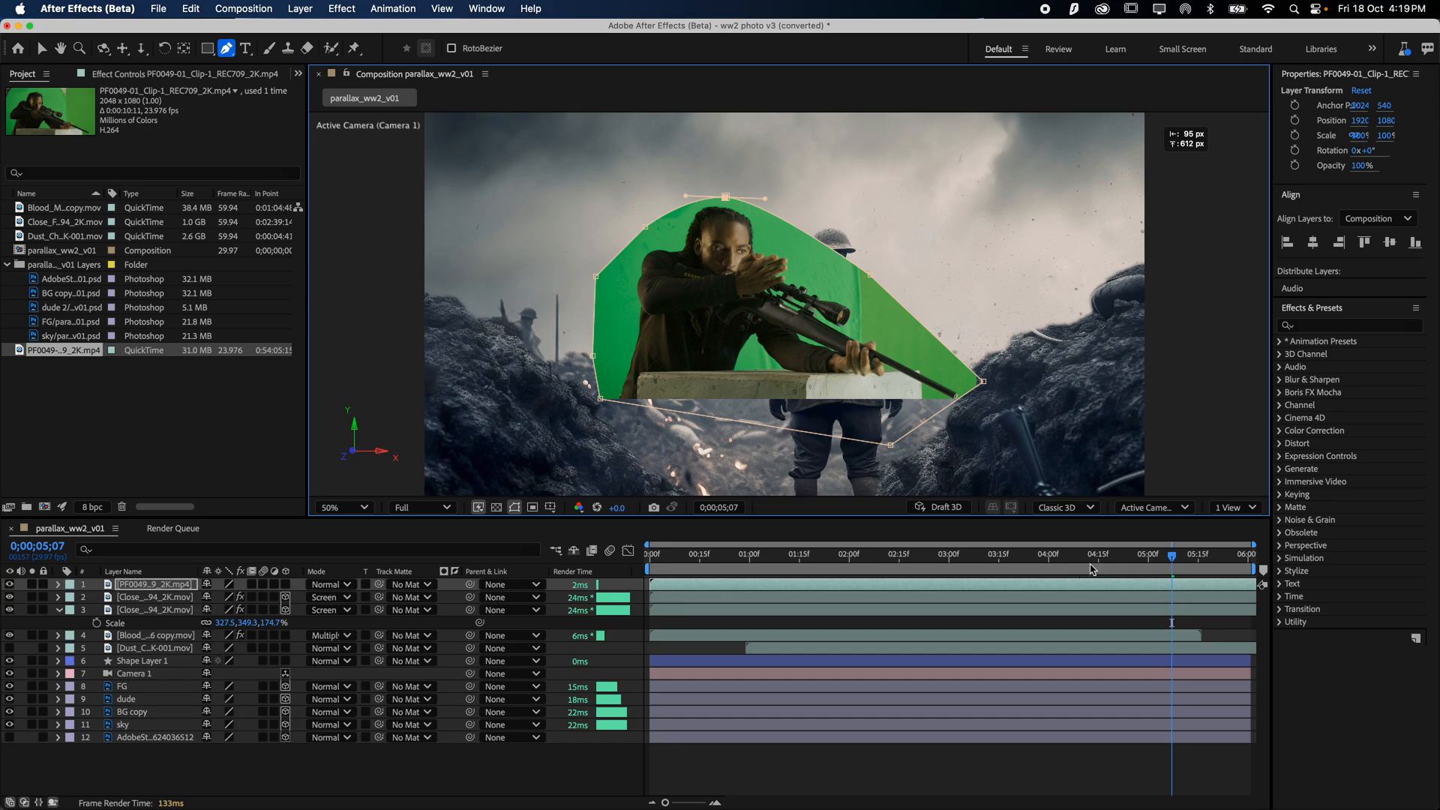
{"action": "left_click_drag", "start_coordinate": [1107, 564], "coordinate": [649, 566]}
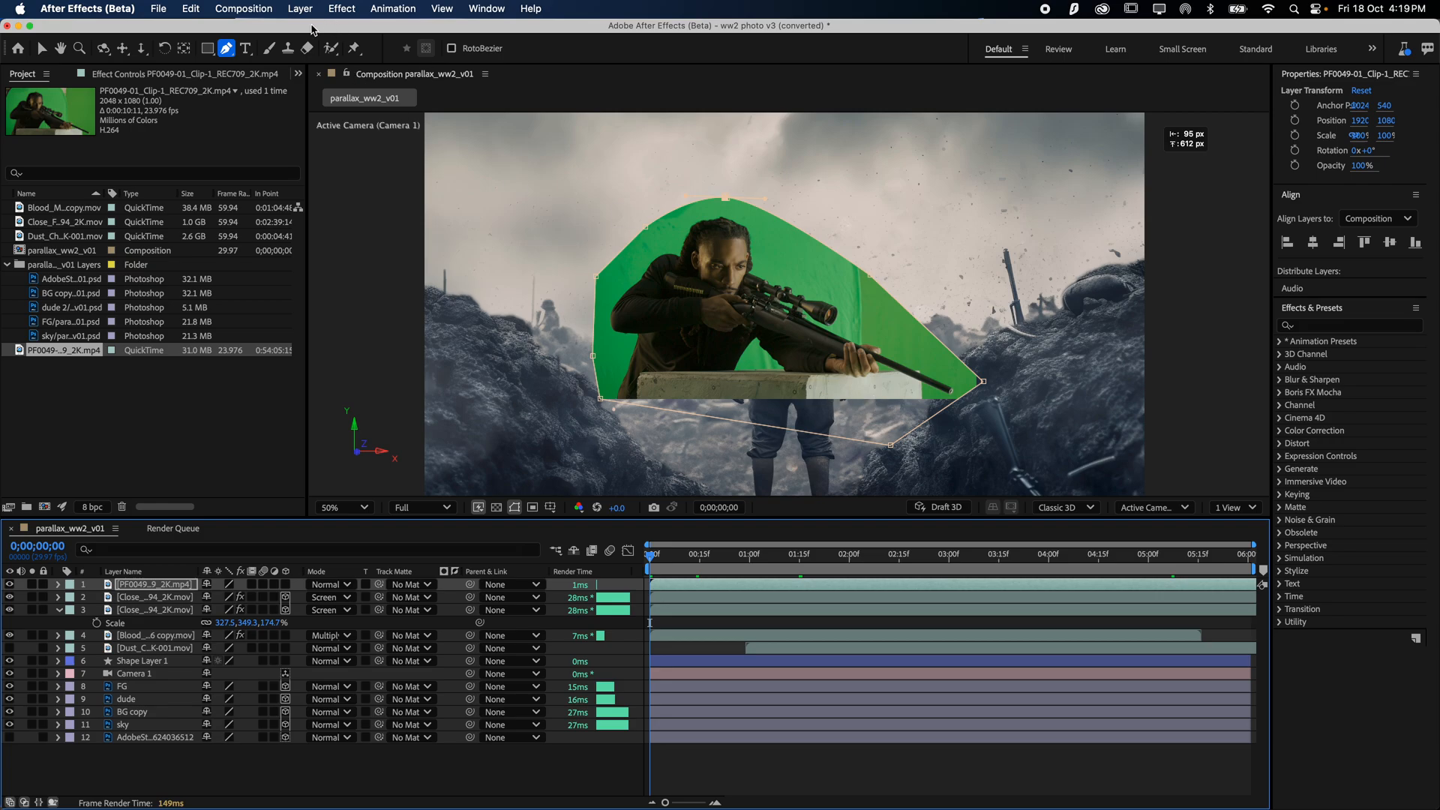
- Apply Keylight (1.2) to the PF0049 layer and sample the green backdrop beside the sniper as its Screen Colour
{"action": "left_click", "coordinate": [342, 9]}
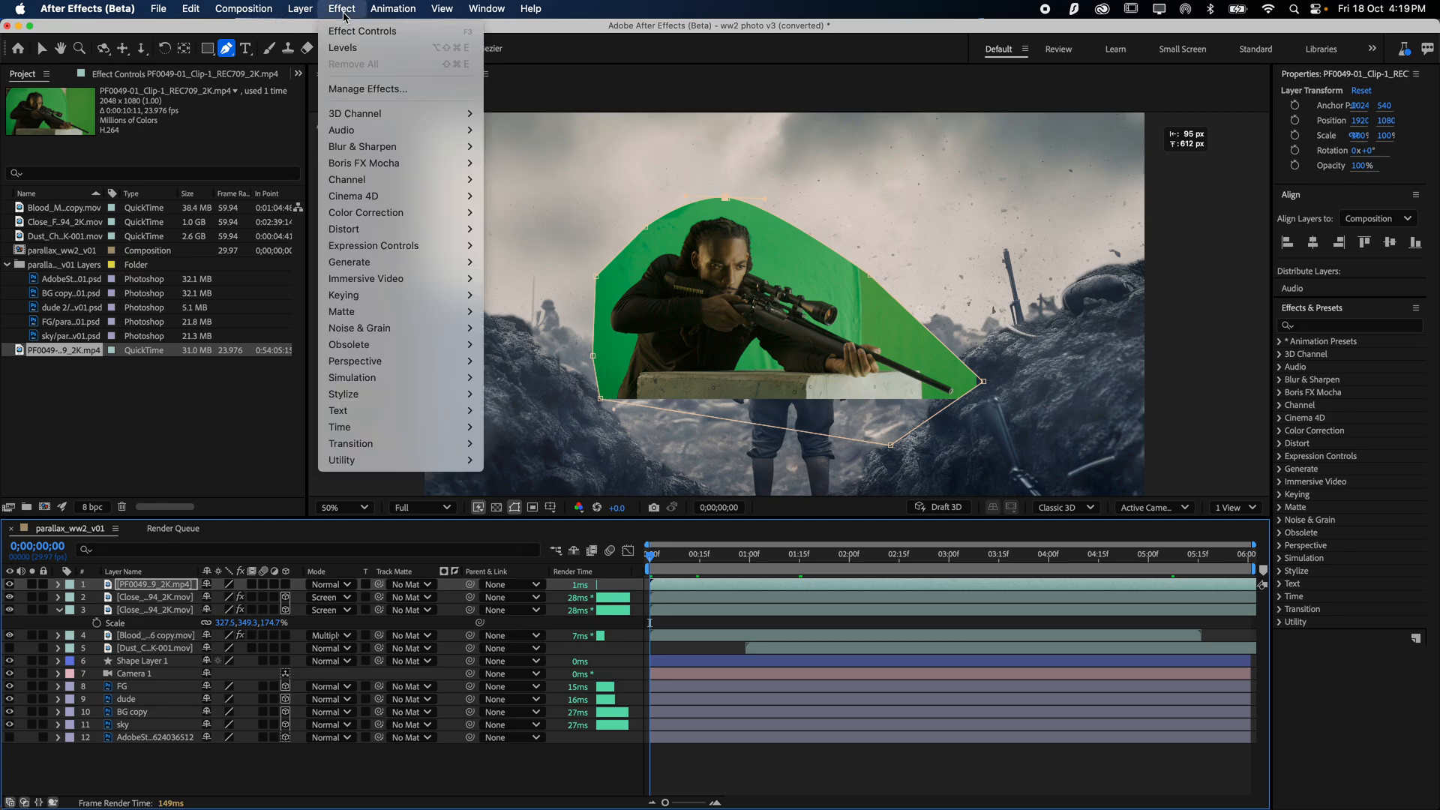
{"action": "mouse_move", "coordinate": [382, 296]}
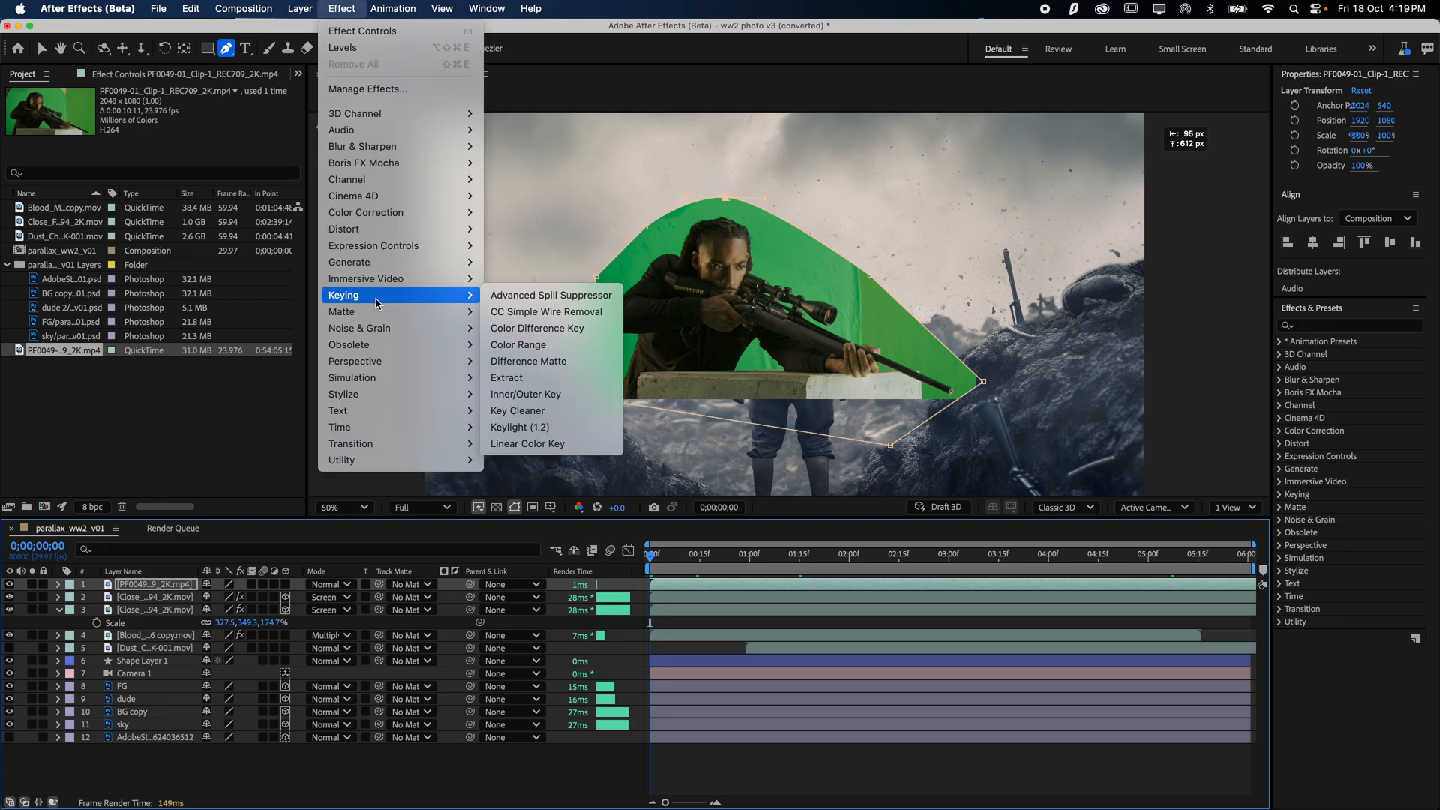
{"action": "left_click", "coordinate": [549, 431]}
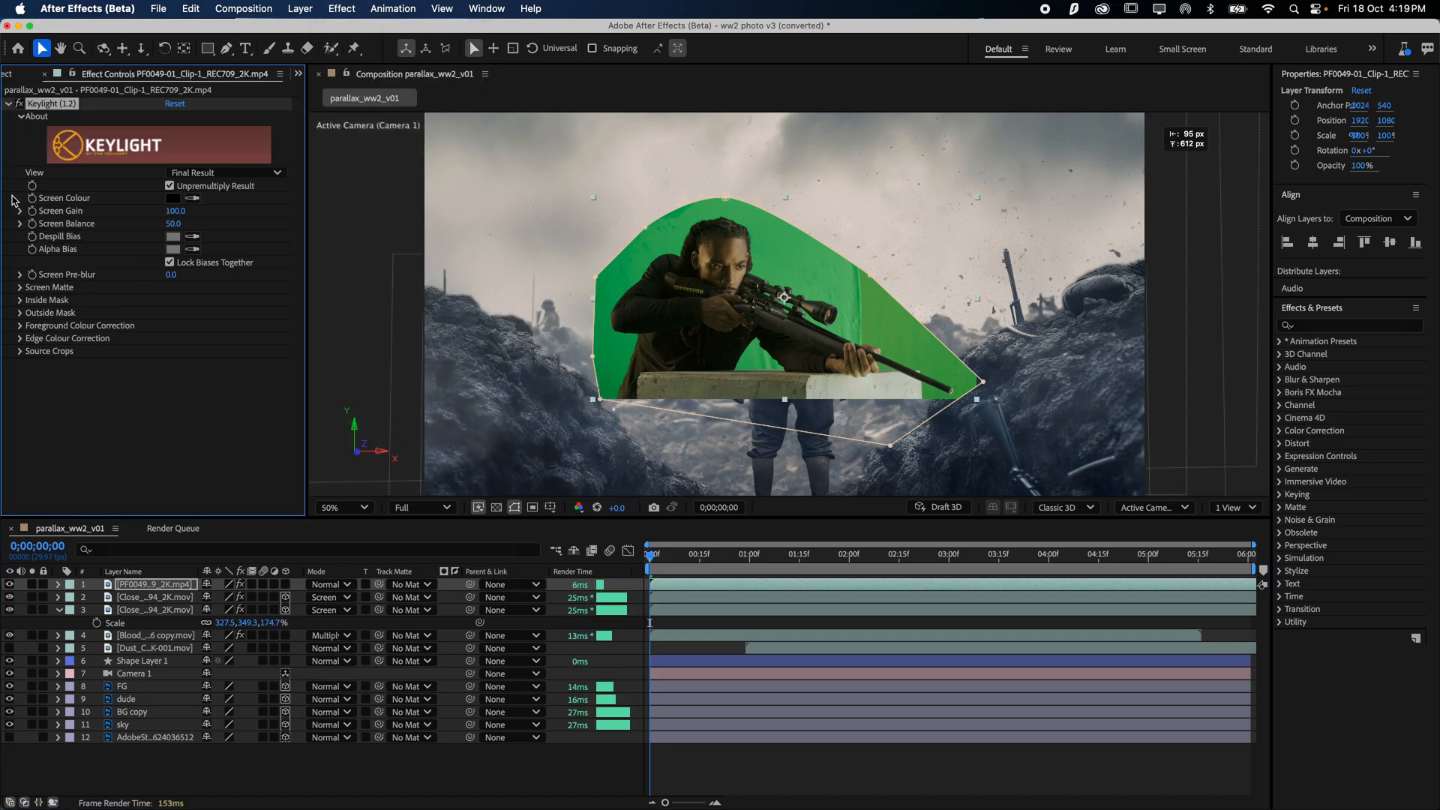
{"action": "left_click", "coordinate": [193, 199]}
{"action": "left_click", "coordinate": [637, 257]}
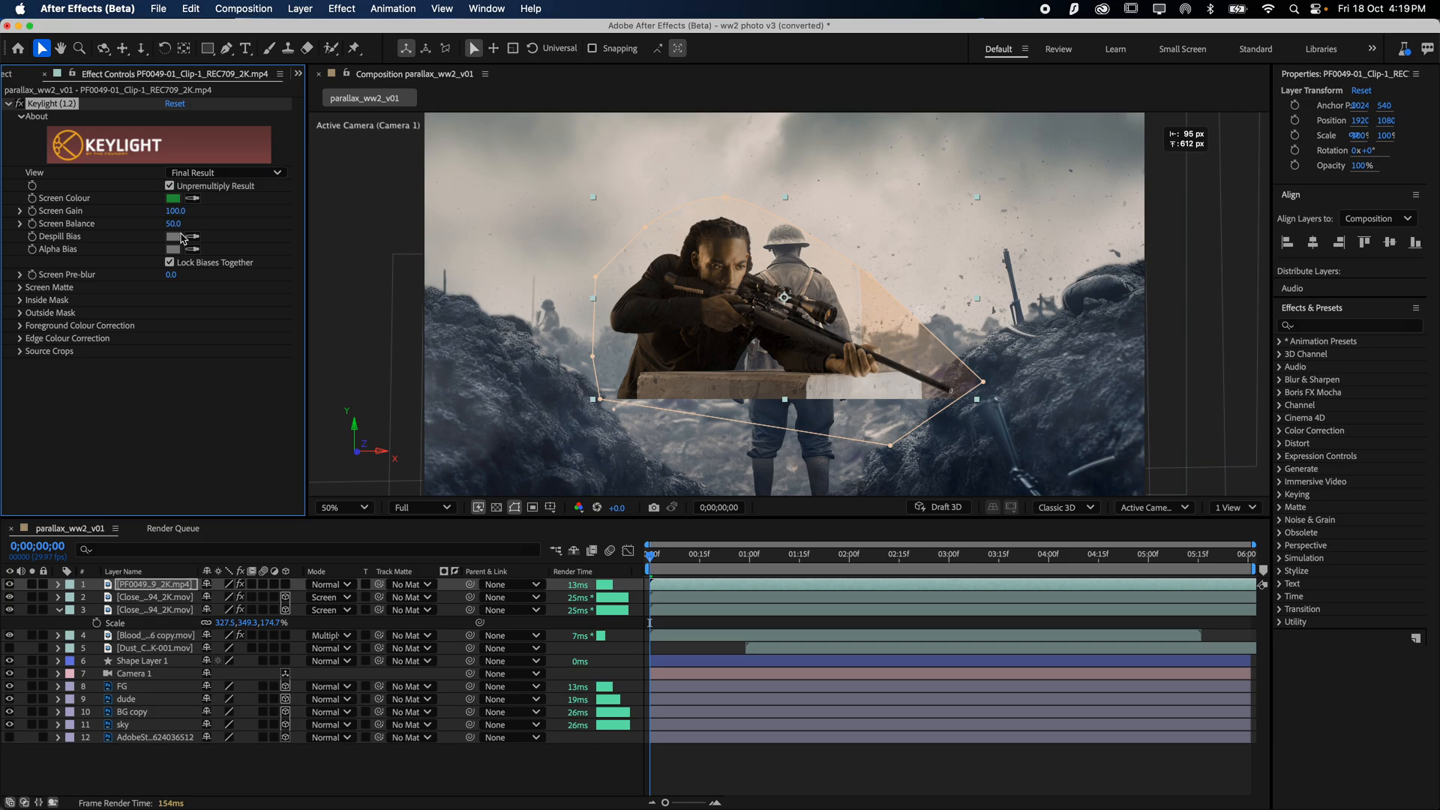
- Set Keylight's Screen Gain to 106, Screen Balance to 45, Screen Pre-blur to 0.4, Clip Black to 27 and Clip White to 39
{"action": "mouse_move", "coordinate": [174, 216]}
{"action": "left_mouse_down"}
{"action": "mouse_move", "coordinate": [196, 224]}
{"action": "mouse_move", "coordinate": [162, 224]}
{"action": "mouse_move", "coordinate": [179, 224]}
{"action": "left_mouse_up"}
{"action": "left_click_drag", "start_coordinate": [173, 276], "coordinate": [157, 315]}
{"action": "left_click", "coordinate": [20, 288]}
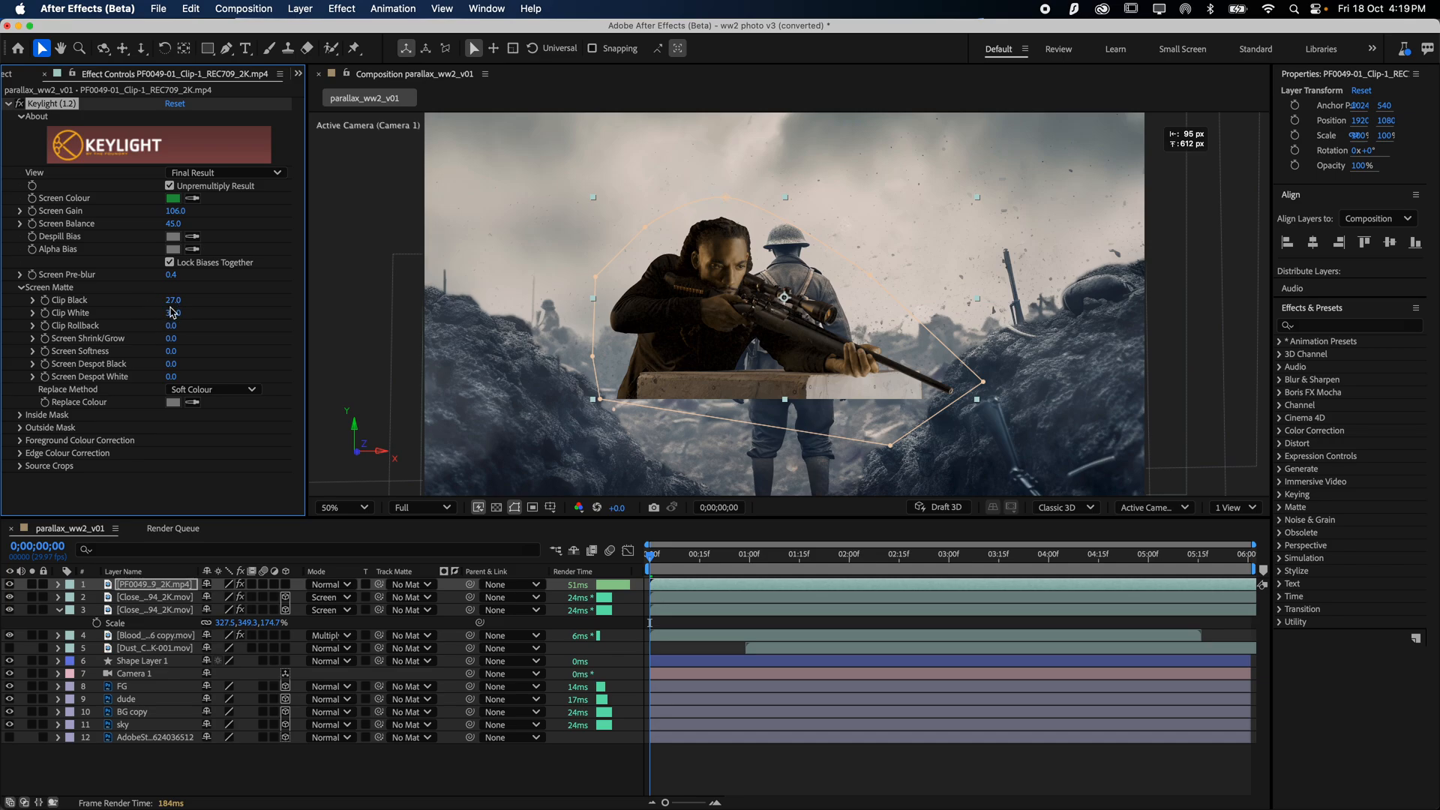
{"action": "left_click", "coordinate": [173, 301]}
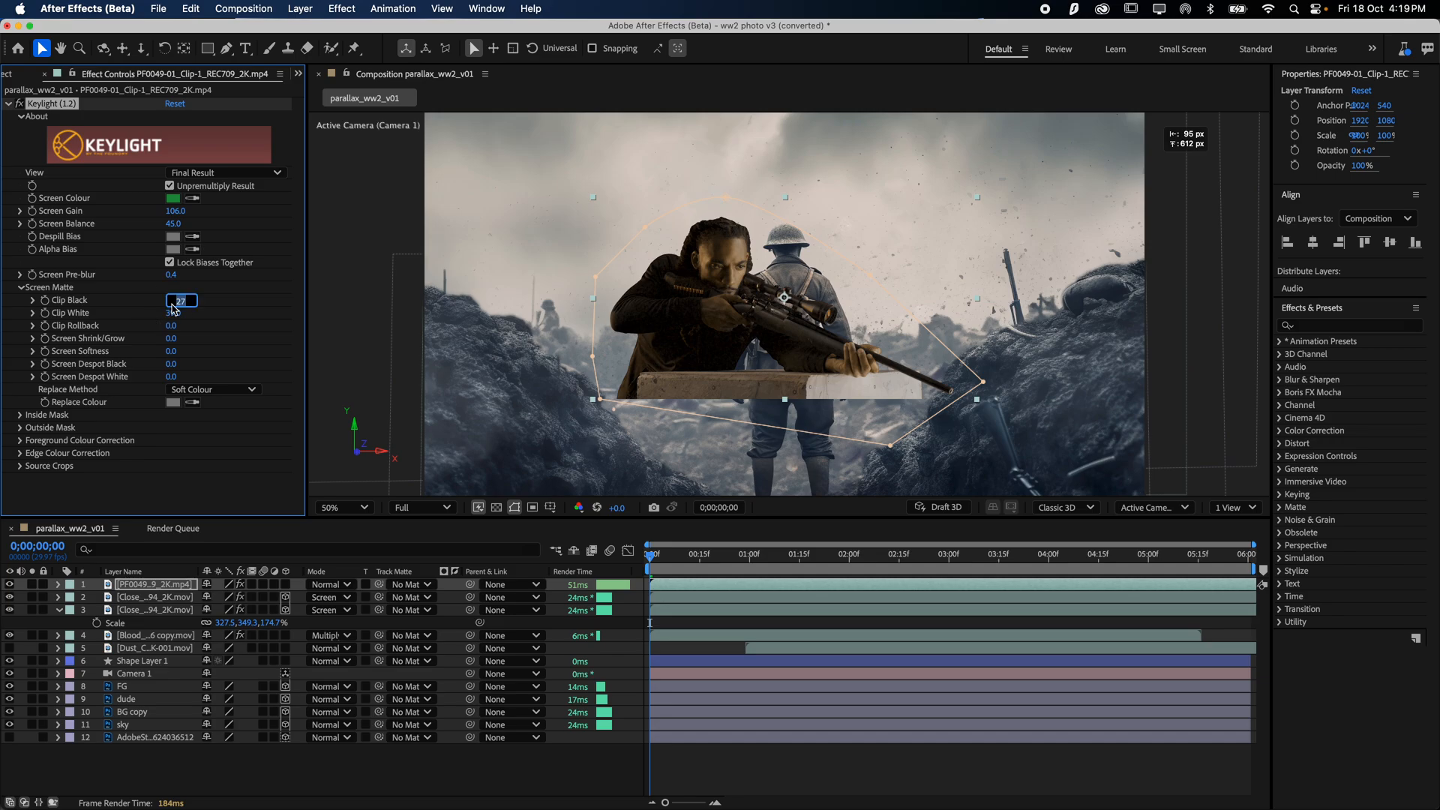
- Inspect the sniper's key in Keylight's Combined Matte view, then return to Final Result
{"action": "left_click", "coordinate": [202, 174]}
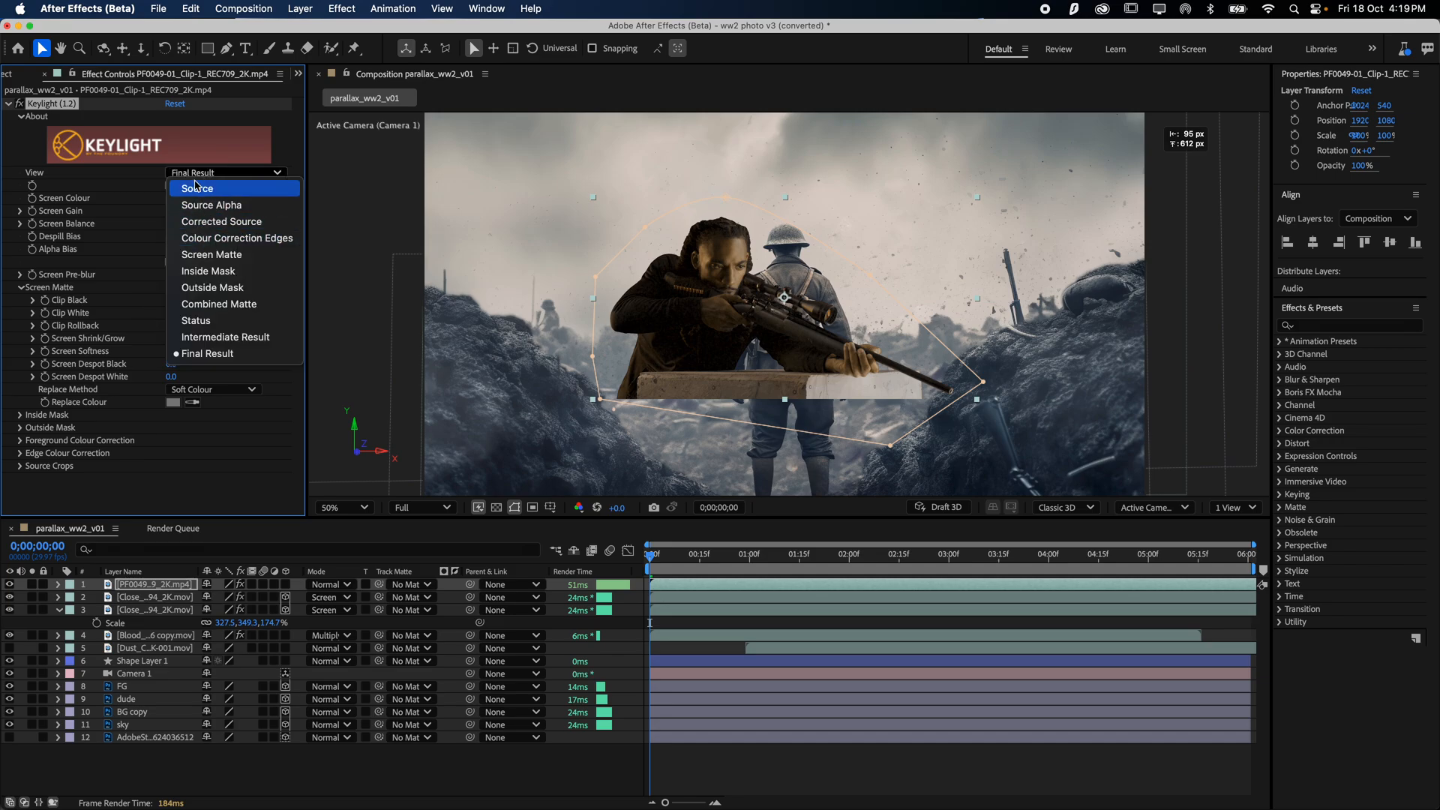
{"action": "left_click", "coordinate": [194, 172]}
{"action": "left_click", "coordinate": [194, 176]}
{"action": "left_click", "coordinate": [218, 306]}
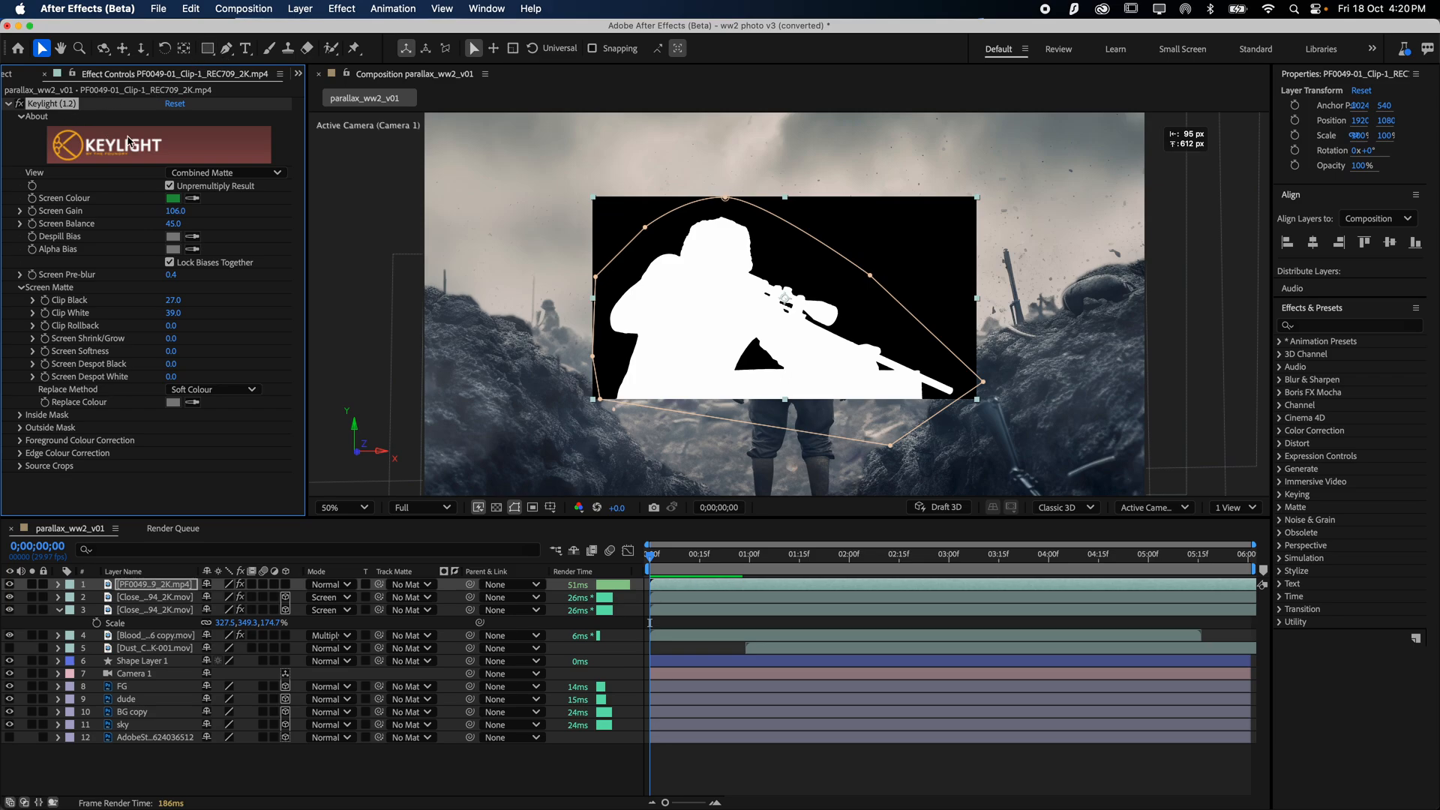
{"action": "left_click", "coordinate": [201, 174]}
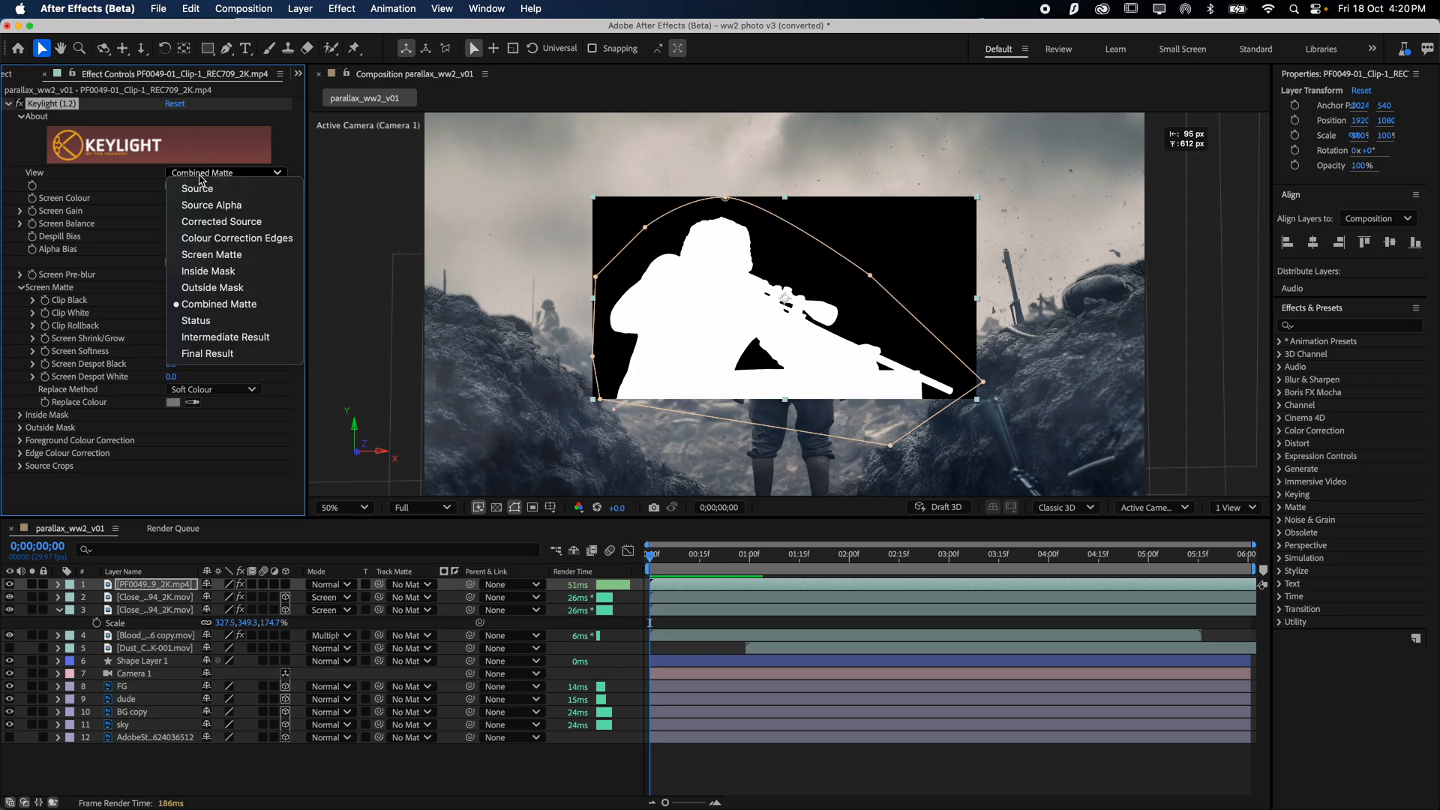
{"action": "left_click", "coordinate": [229, 355]}
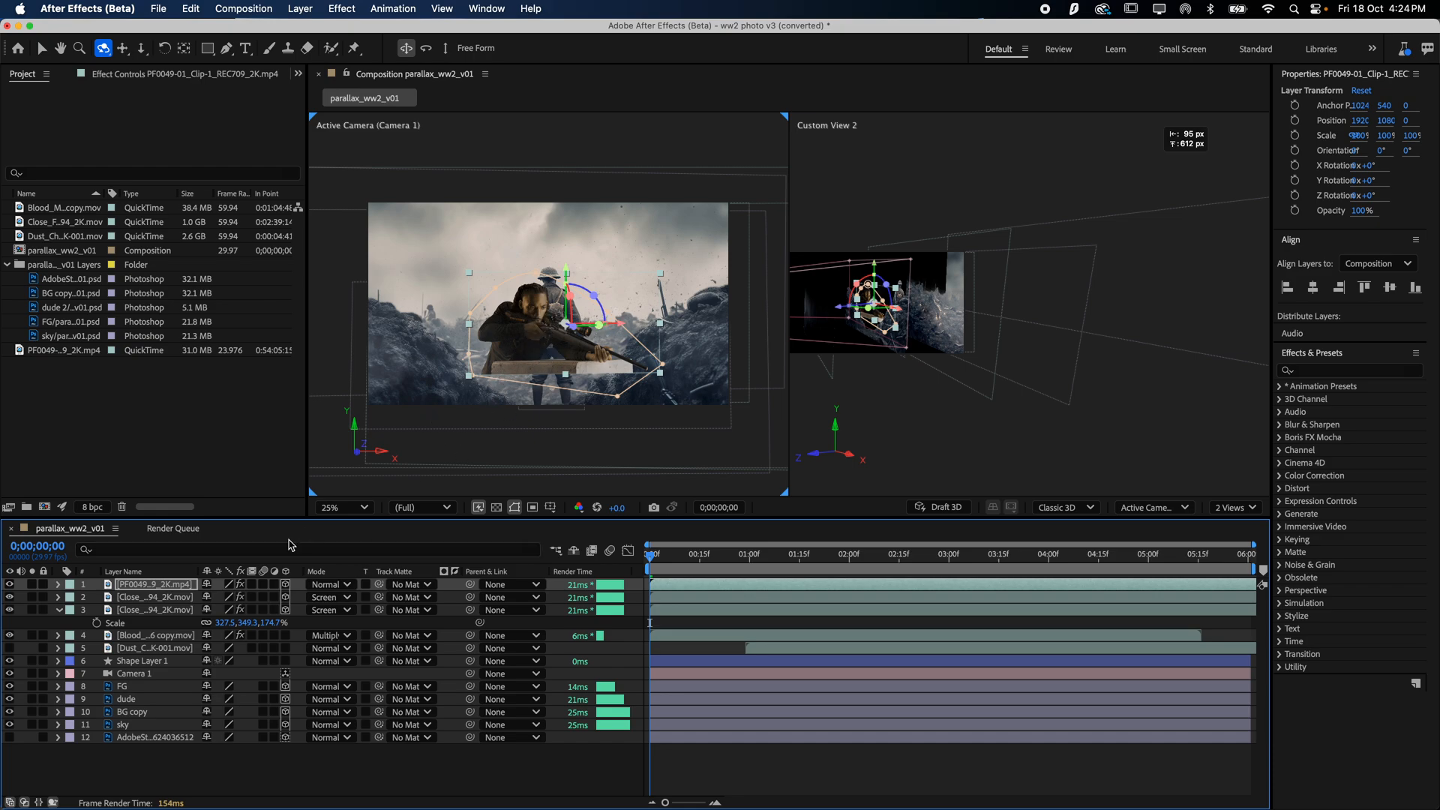
- Set the PF0049 layer's auto-orientation to Orient Towards Camera
{"action": "right_click", "coordinate": [157, 585]}
{"action": "mouse_move", "coordinate": [219, 409]}
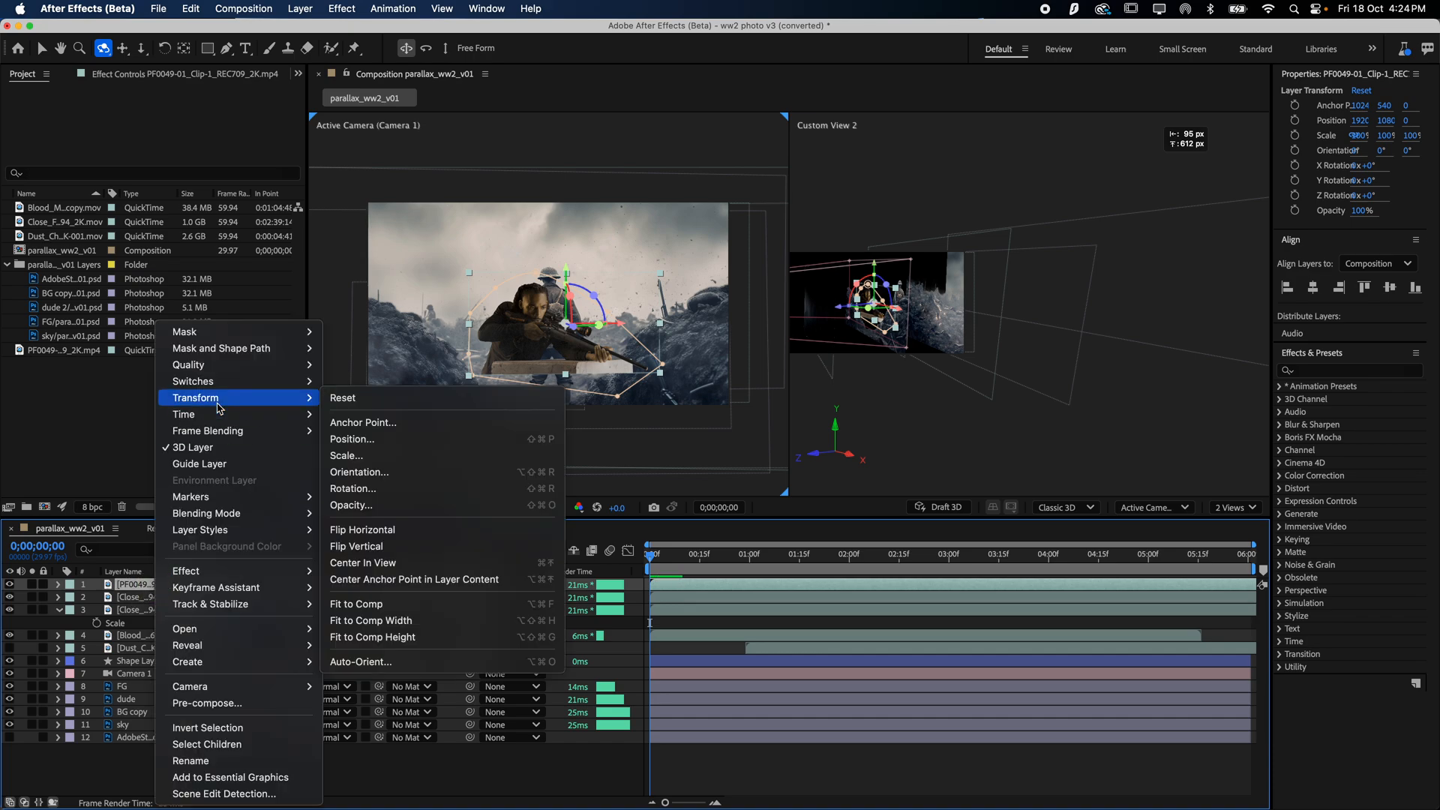
{"action": "left_click", "coordinate": [380, 660]}
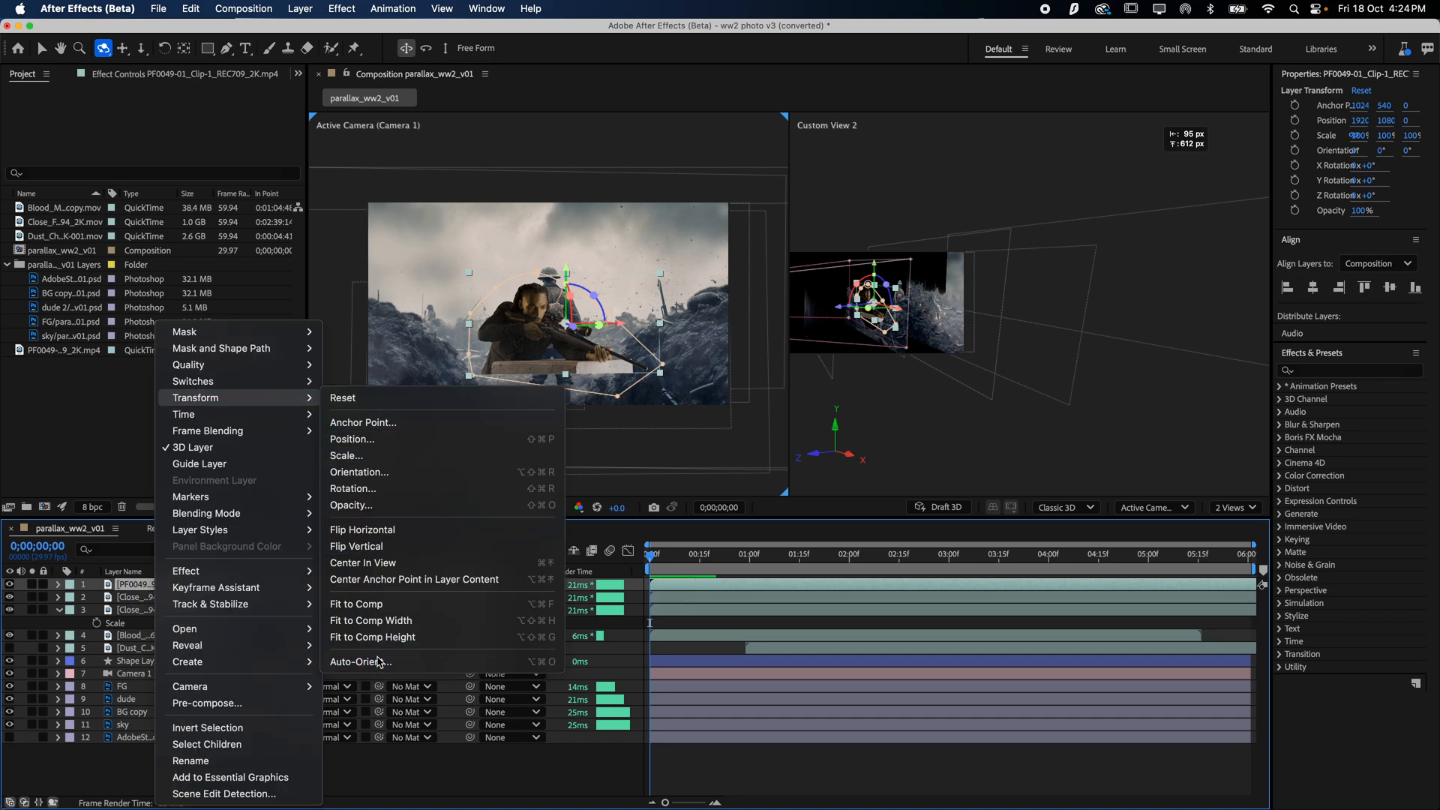
{"action": "left_click", "coordinate": [634, 433]}
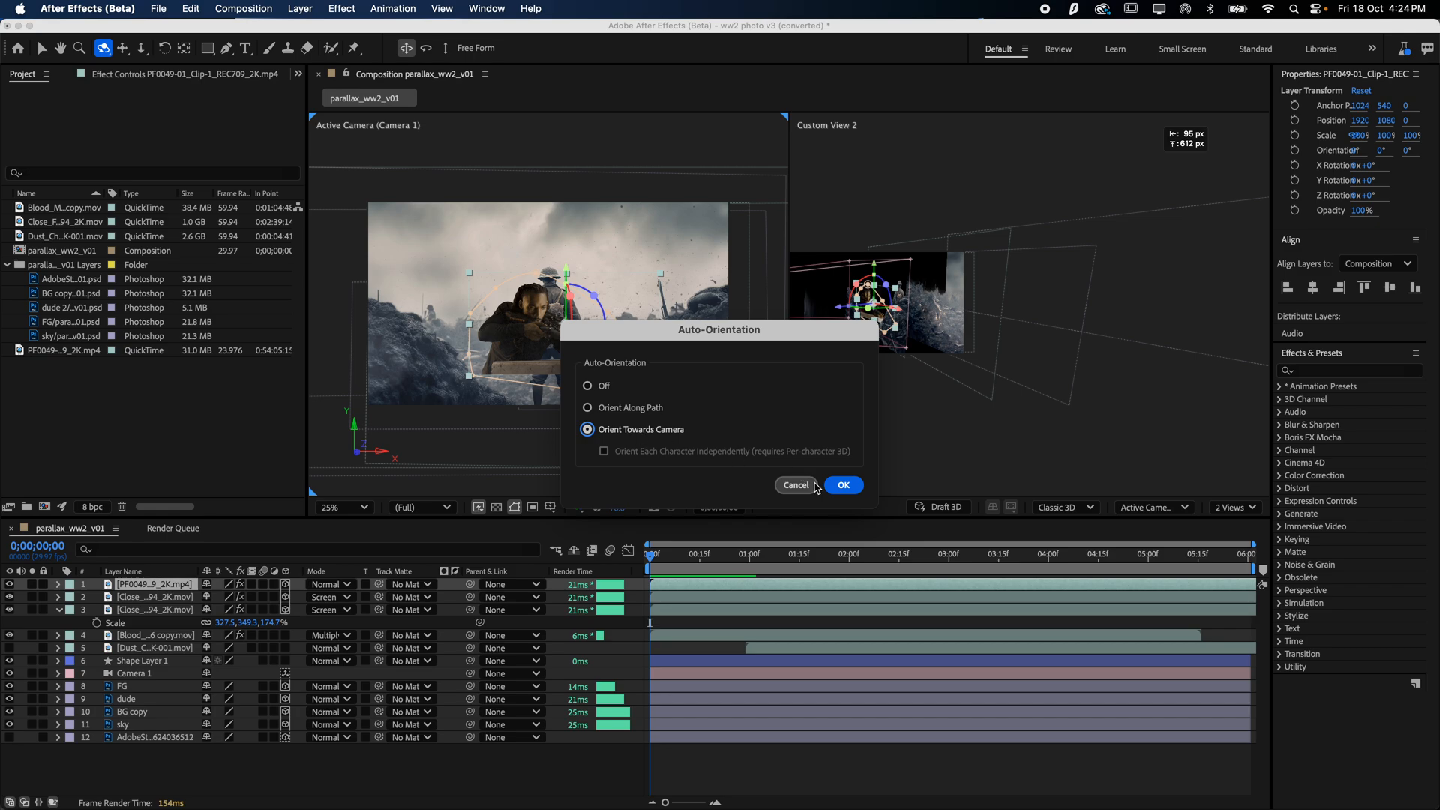
{"action": "left_click", "coordinate": [843, 486]}
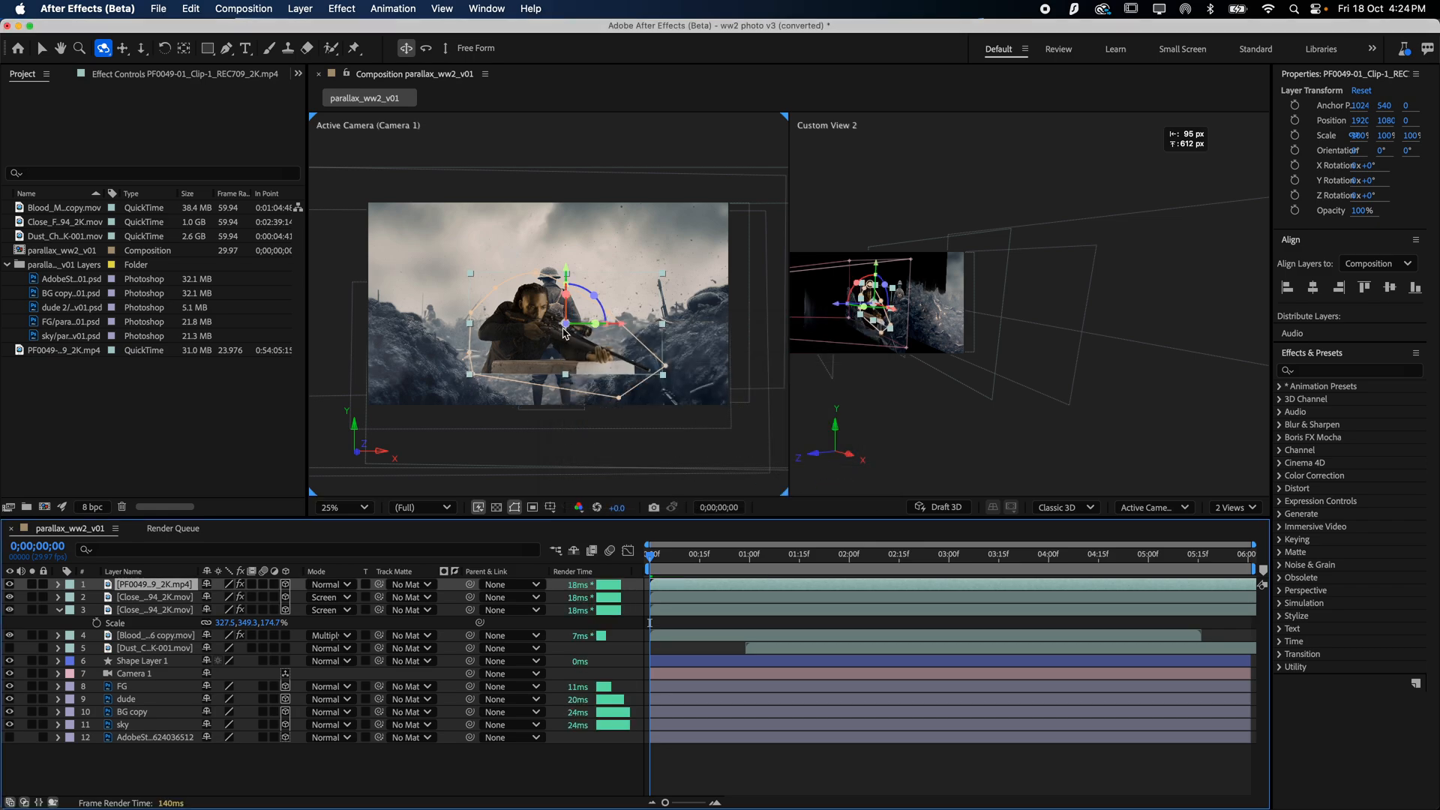
- Move the sniper in 3D to the right of the soldier, about 3490, 1513, 391, and place its layer directly below FG
{"action": "key", "text": "v"}
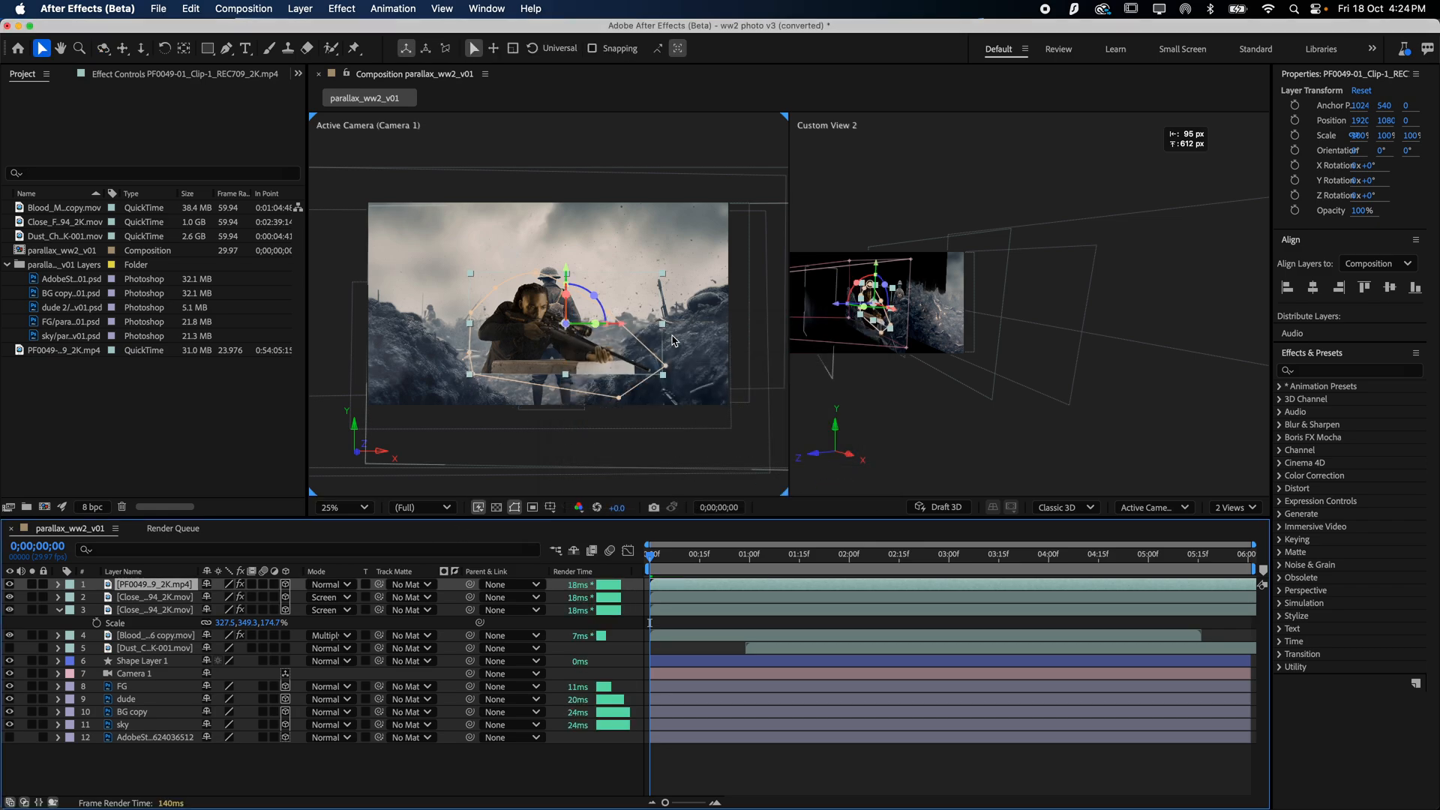
{"action": "left_click_drag", "start_coordinate": [839, 309], "coordinate": [896, 289]}
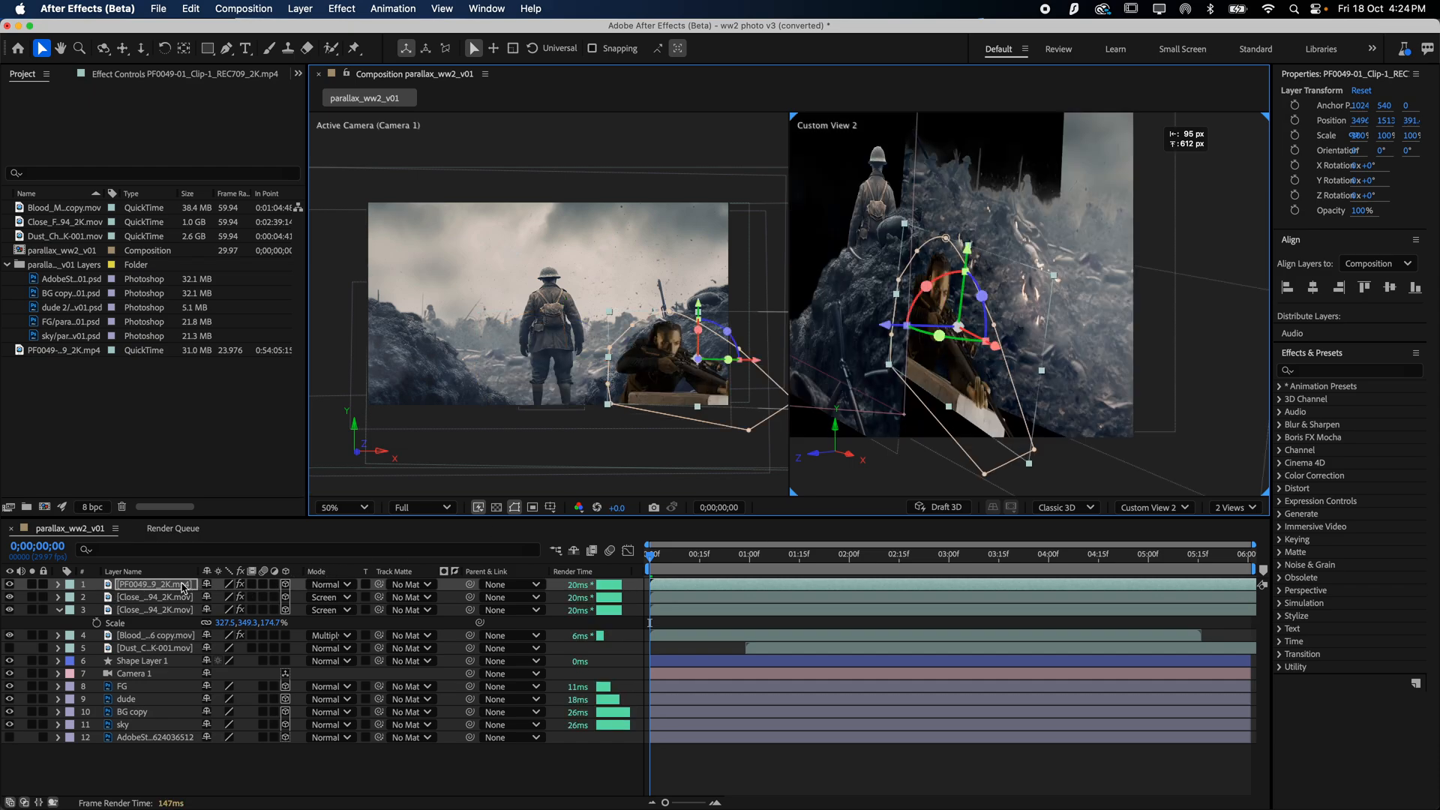
{"action": "left_click_drag", "start_coordinate": [183, 588], "coordinate": [167, 690]}
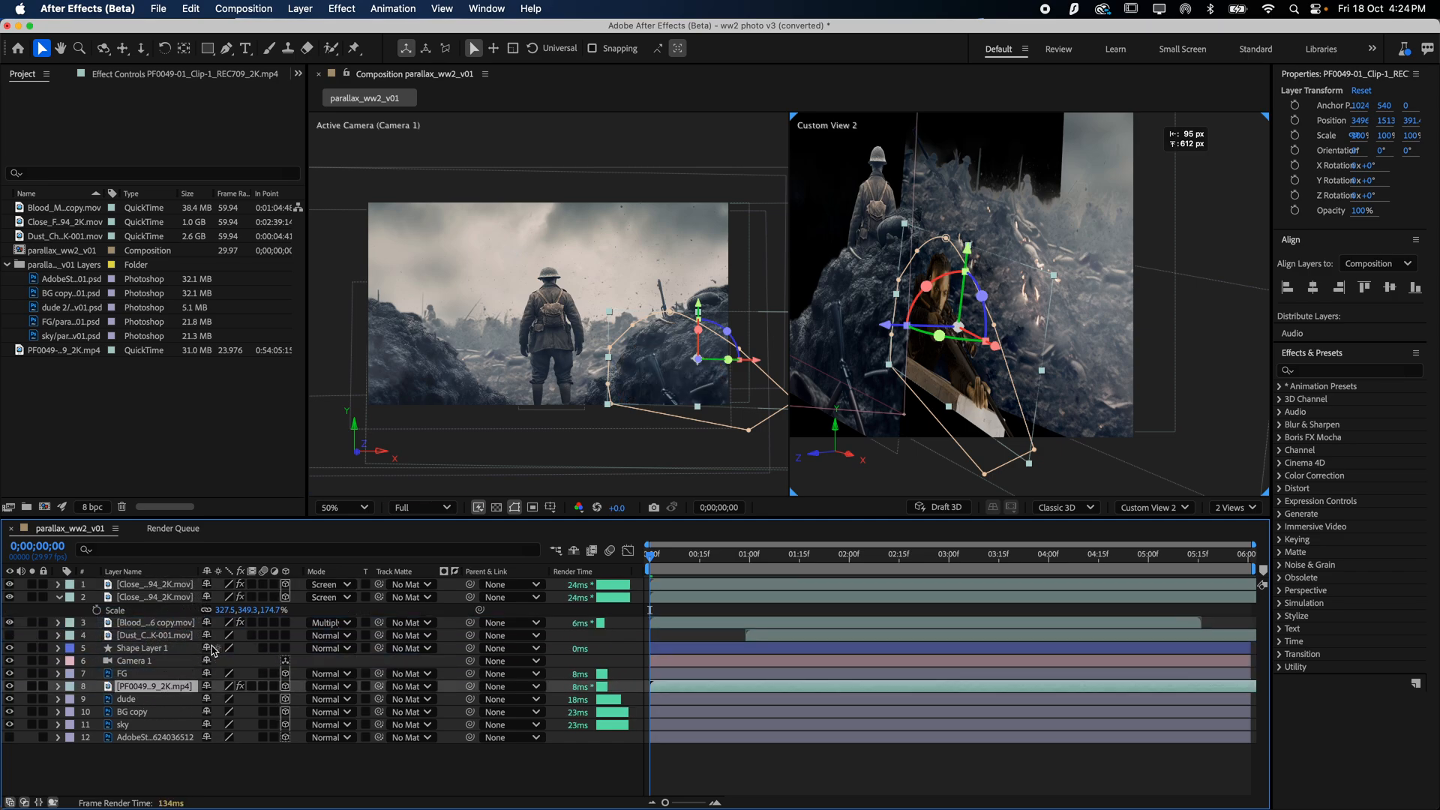
- Reposition the sniper to the soldier's left behind the foreground rubble, at about 1050, 1622, 978
{"action": "left_click_drag", "start_coordinate": [1005, 353], "coordinate": [951, 345]}
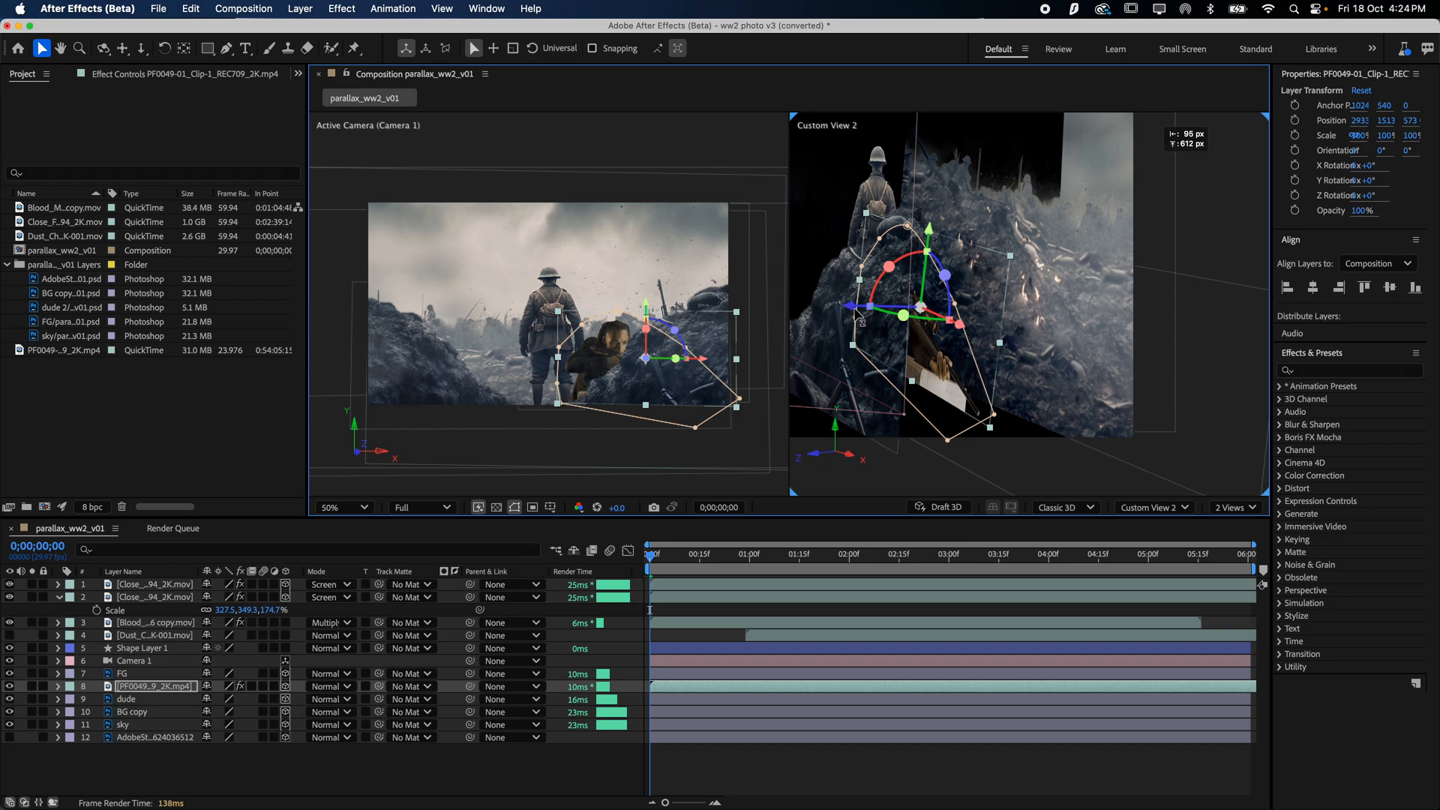
{"action": "mouse_move", "coordinate": [859, 314]}
{"action": "left_mouse_down"}
{"action": "mouse_move", "coordinate": [663, 330]}
{"action": "mouse_move", "coordinate": [838, 330]}
{"action": "left_mouse_up"}
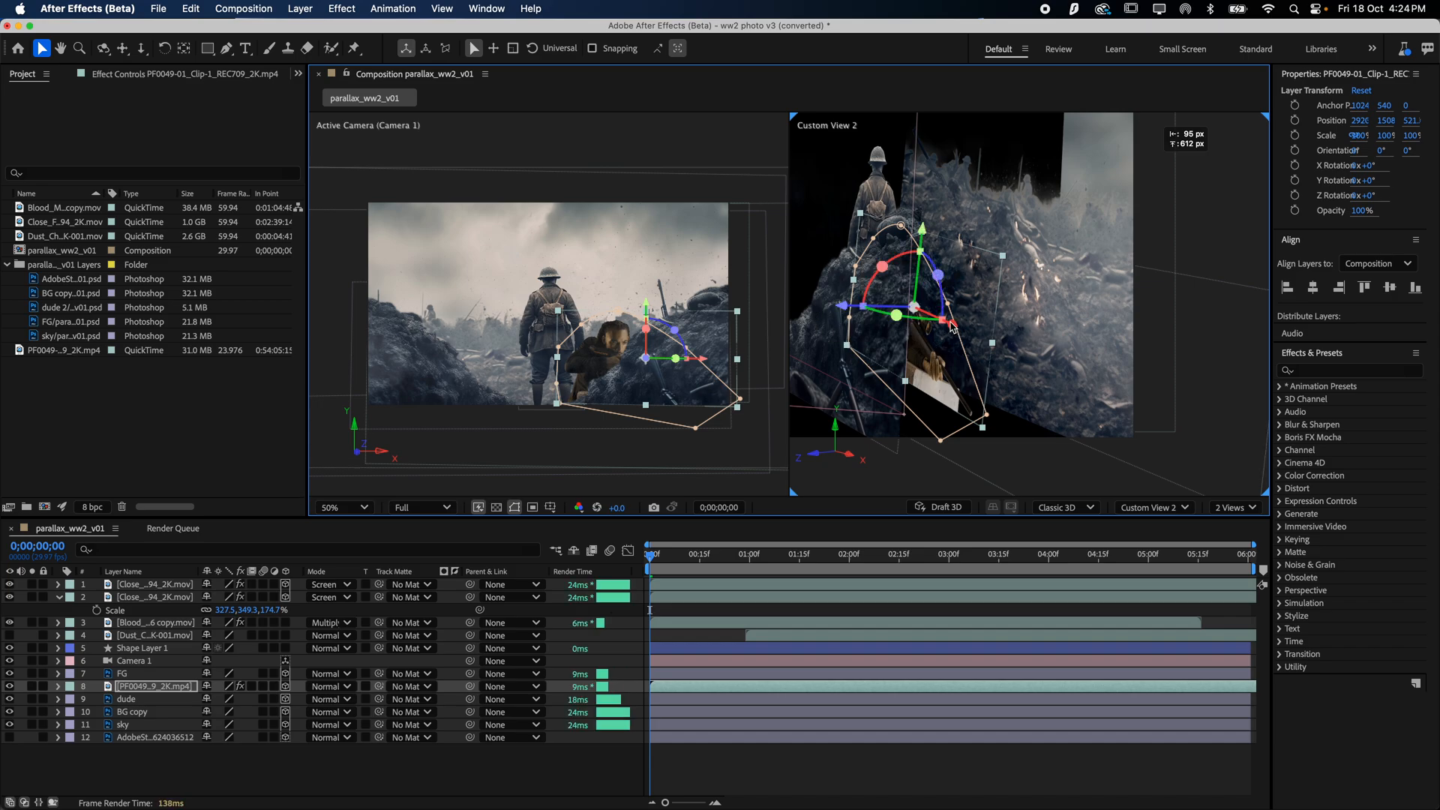
{"action": "left_click_drag", "start_coordinate": [951, 326], "coordinate": [816, 316]}
{"action": "left_click_drag", "start_coordinate": [814, 185], "coordinate": [816, 201]}
- Orbit Custom View 2 to examine the sniper's depth among the layers, and undo the orbit made in the Active Camera view
{"action": "key", "text": "c"}
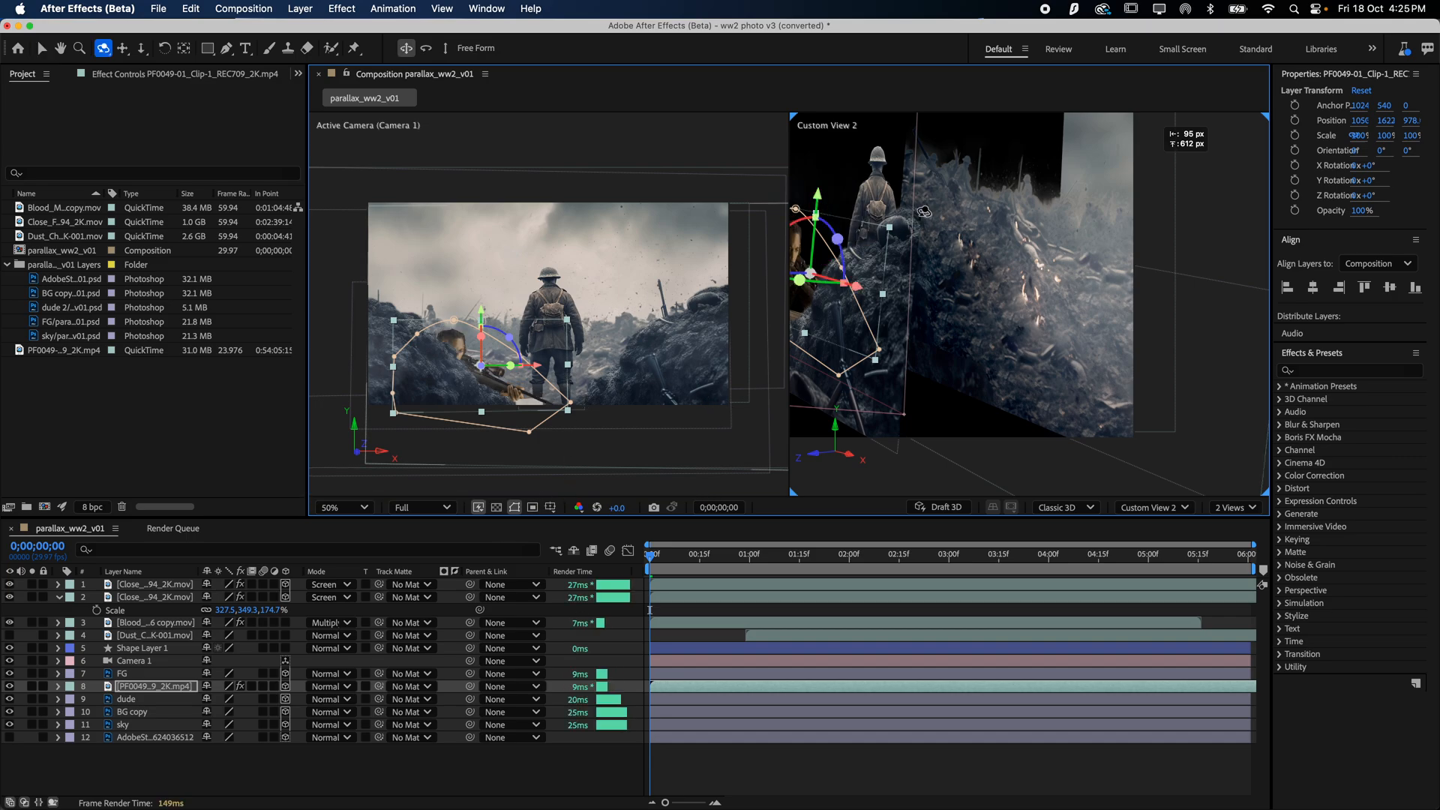
{"action": "mouse_move", "coordinate": [870, 286]}
{"action": "left_mouse_down"}
{"action": "mouse_move", "coordinate": [975, 282]}
{"action": "mouse_move", "coordinate": [885, 287]}
{"action": "left_mouse_up"}
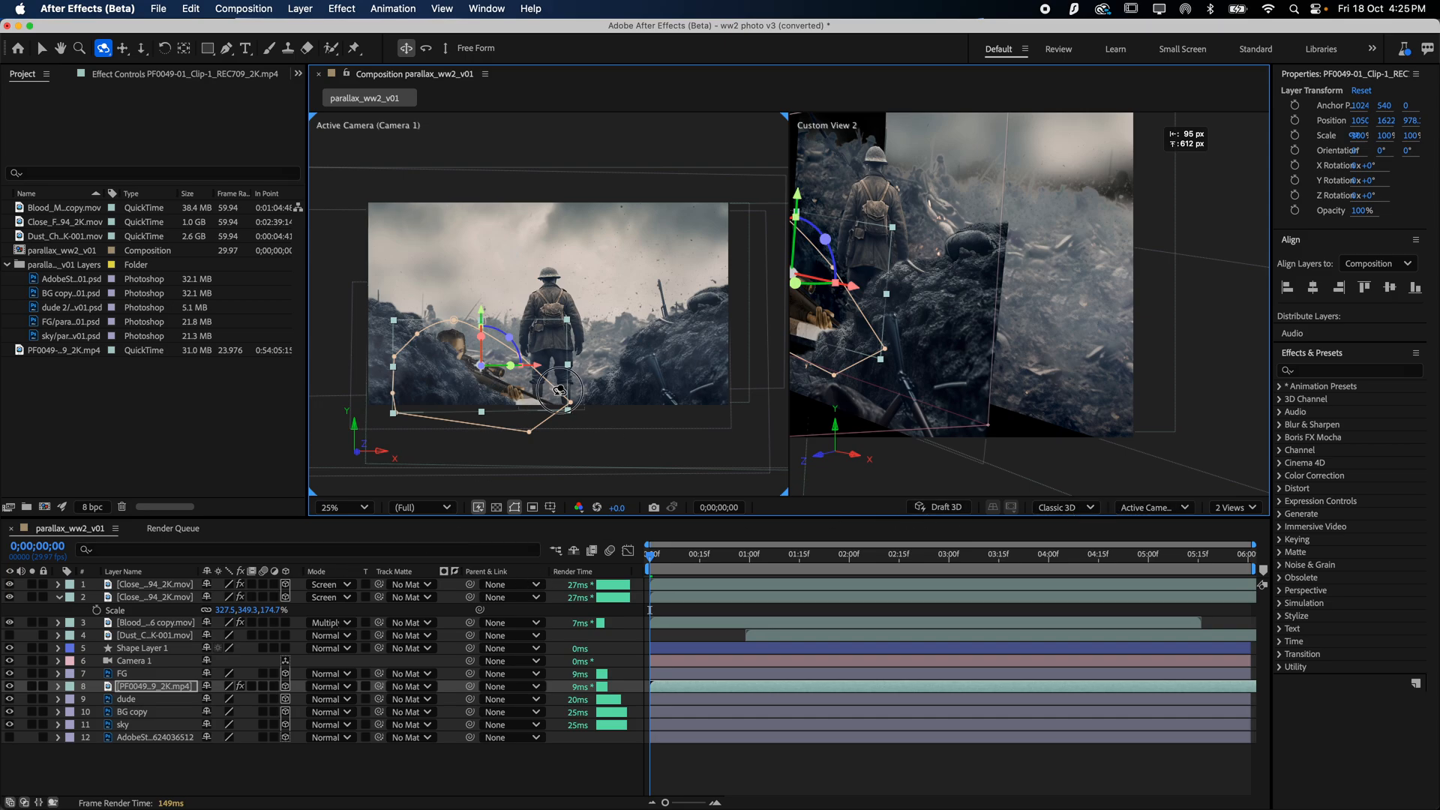
{"action": "mouse_move", "coordinate": [559, 391]}
{"action": "left_mouse_down"}
{"action": "mouse_move", "coordinate": [547, 395]}
{"action": "mouse_move", "coordinate": [560, 384]}
{"action": "left_mouse_up"}
{"action": "key", "text": "super+z"}
- Reveal Camera 1's Position keyframes in the timeline and return to the Selection tool
{"action": "left_click", "coordinate": [920, 661]}
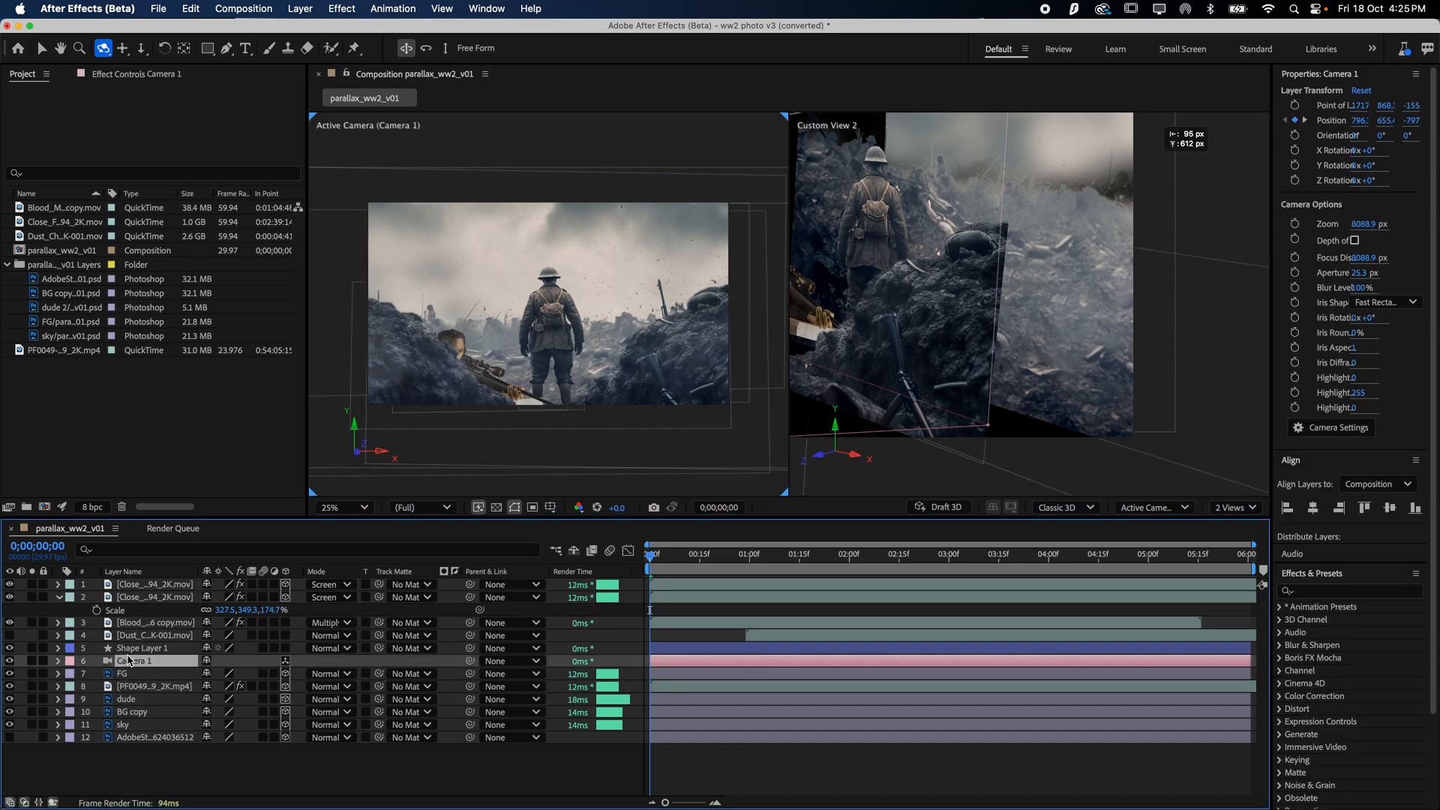
{"action": "key", "text": "p"}
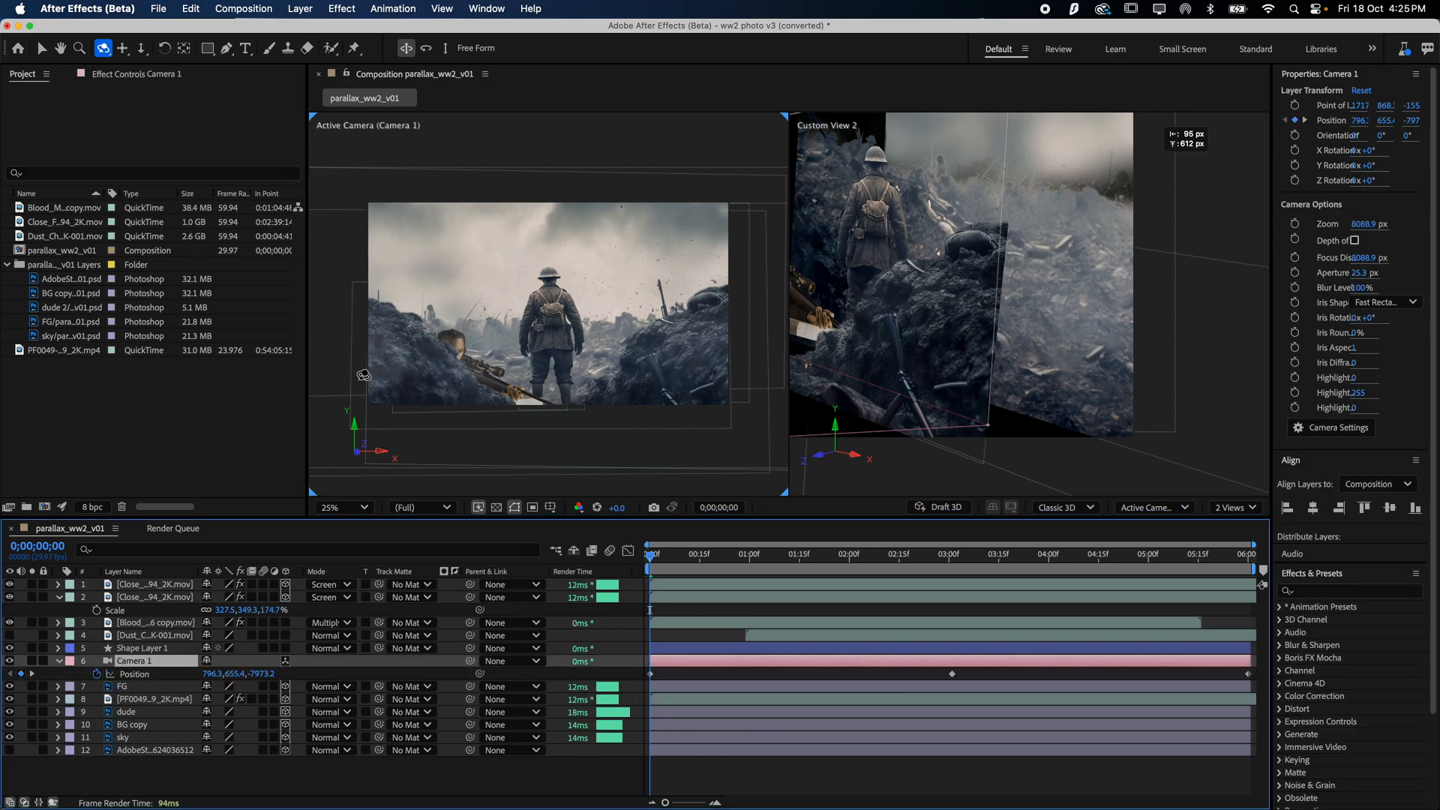
{"action": "key", "text": "v"}
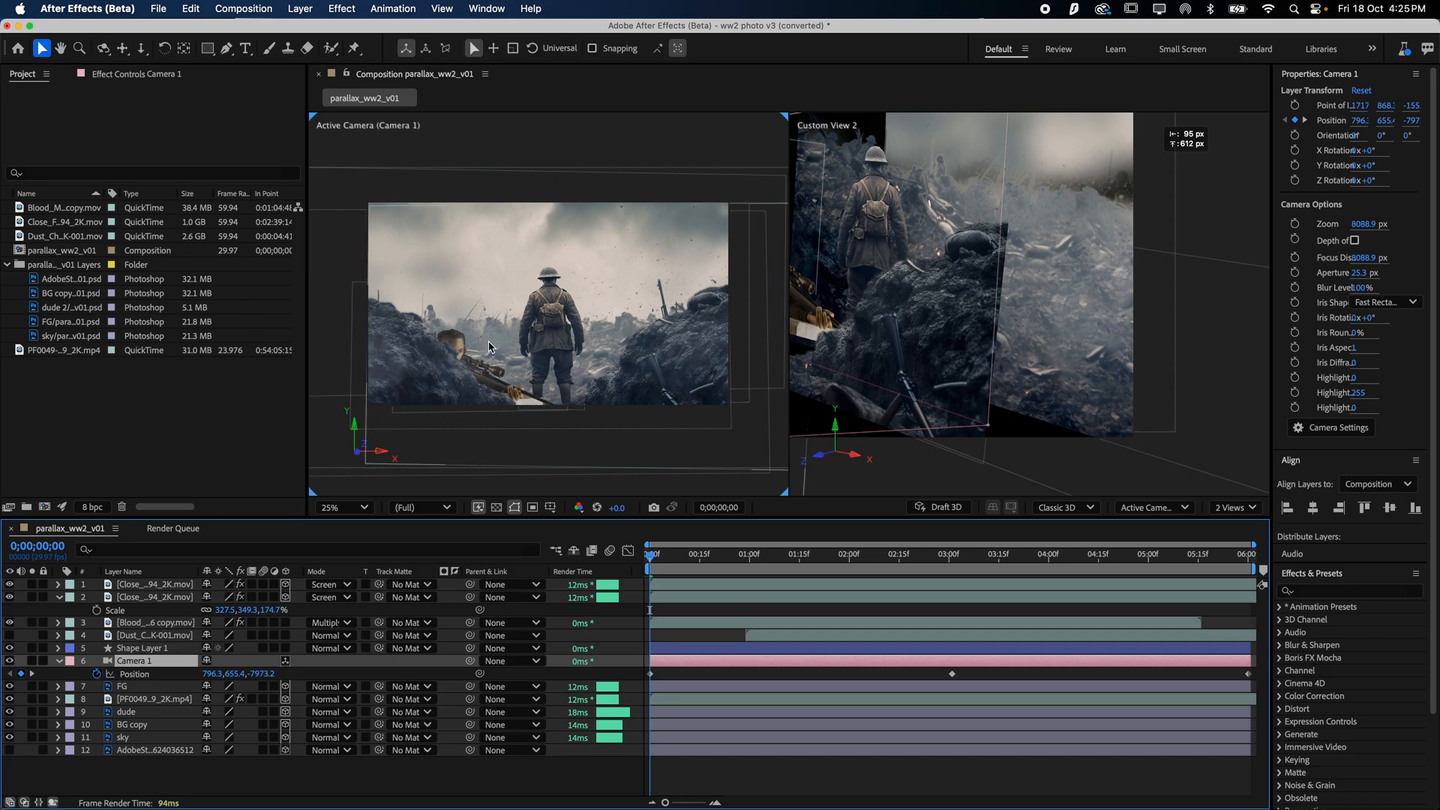
- Preview the camera move with the sniper and blood mist in place, stopping at 0;00;01;23
{"action": "left_click", "coordinate": [125, 586]}
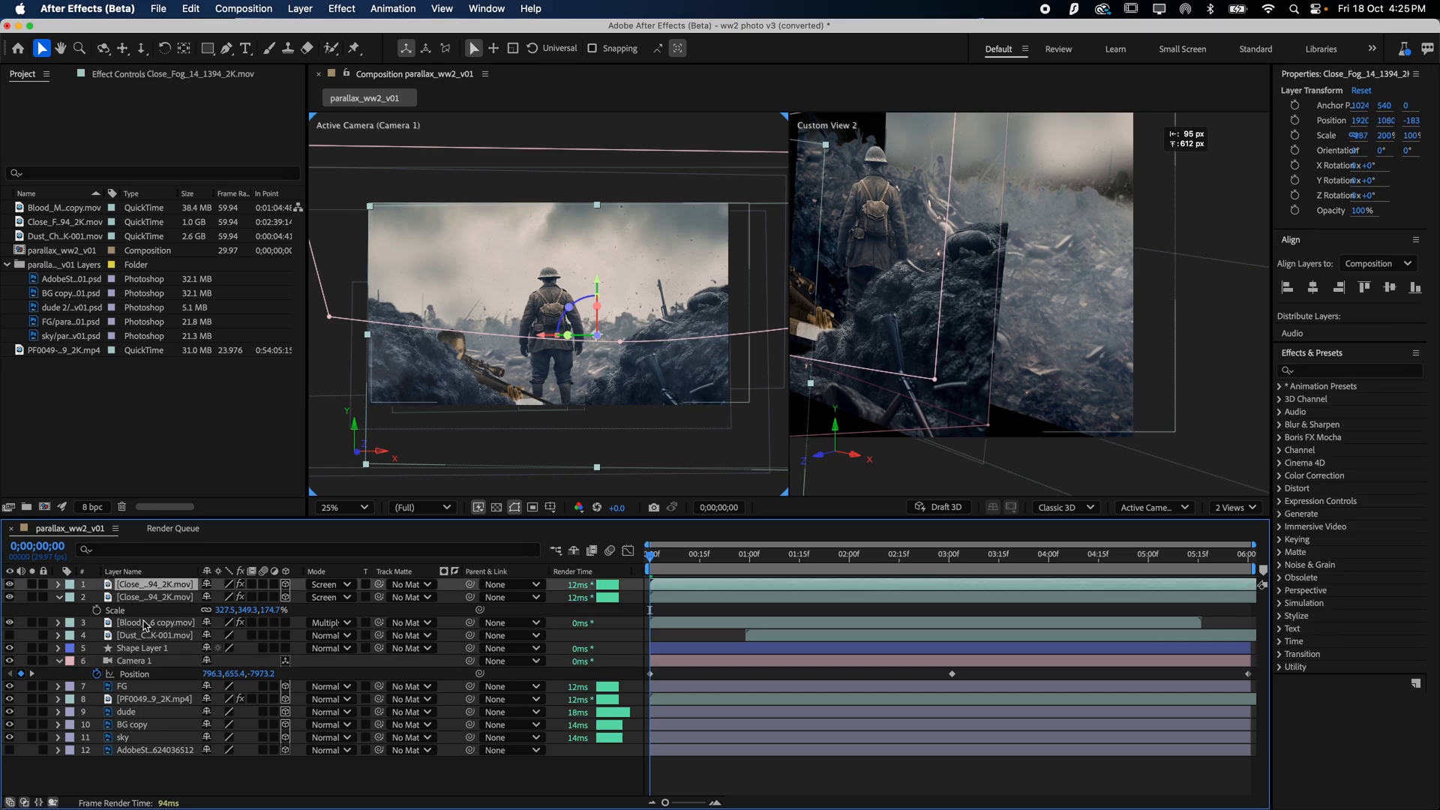
{"action": "left_click", "coordinate": [137, 624]}
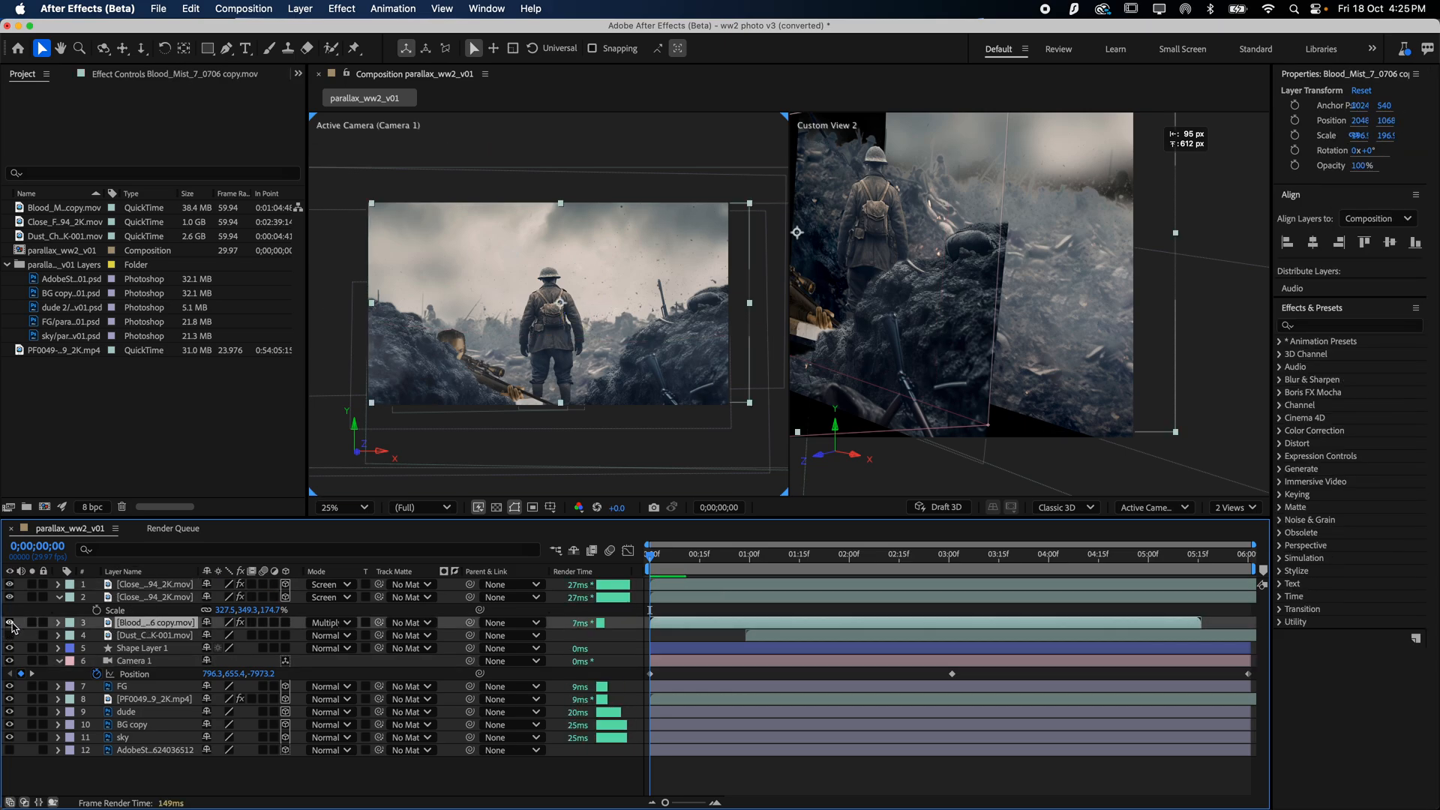
{"action": "key", "text": "space"}
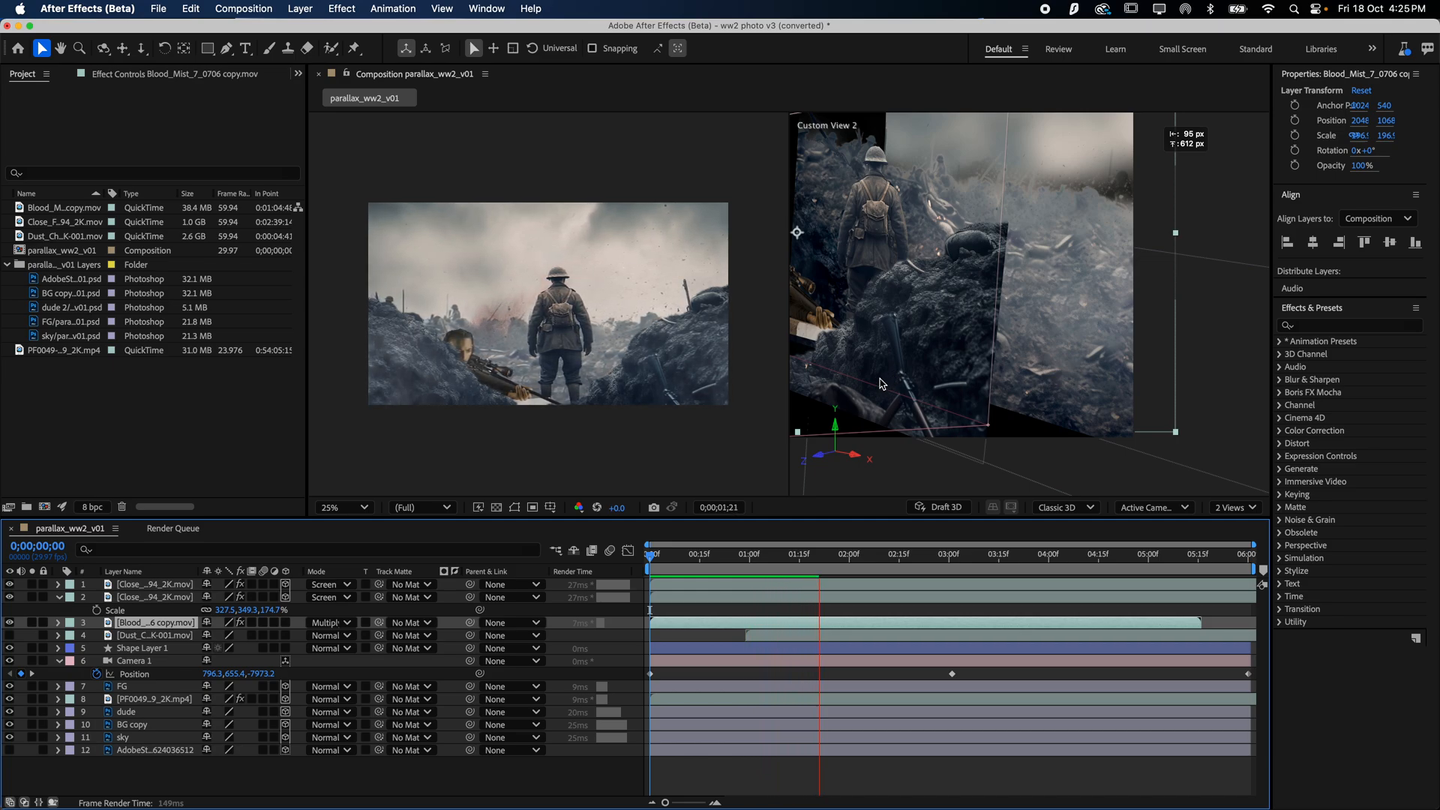
{"action": "key", "text": "space"}
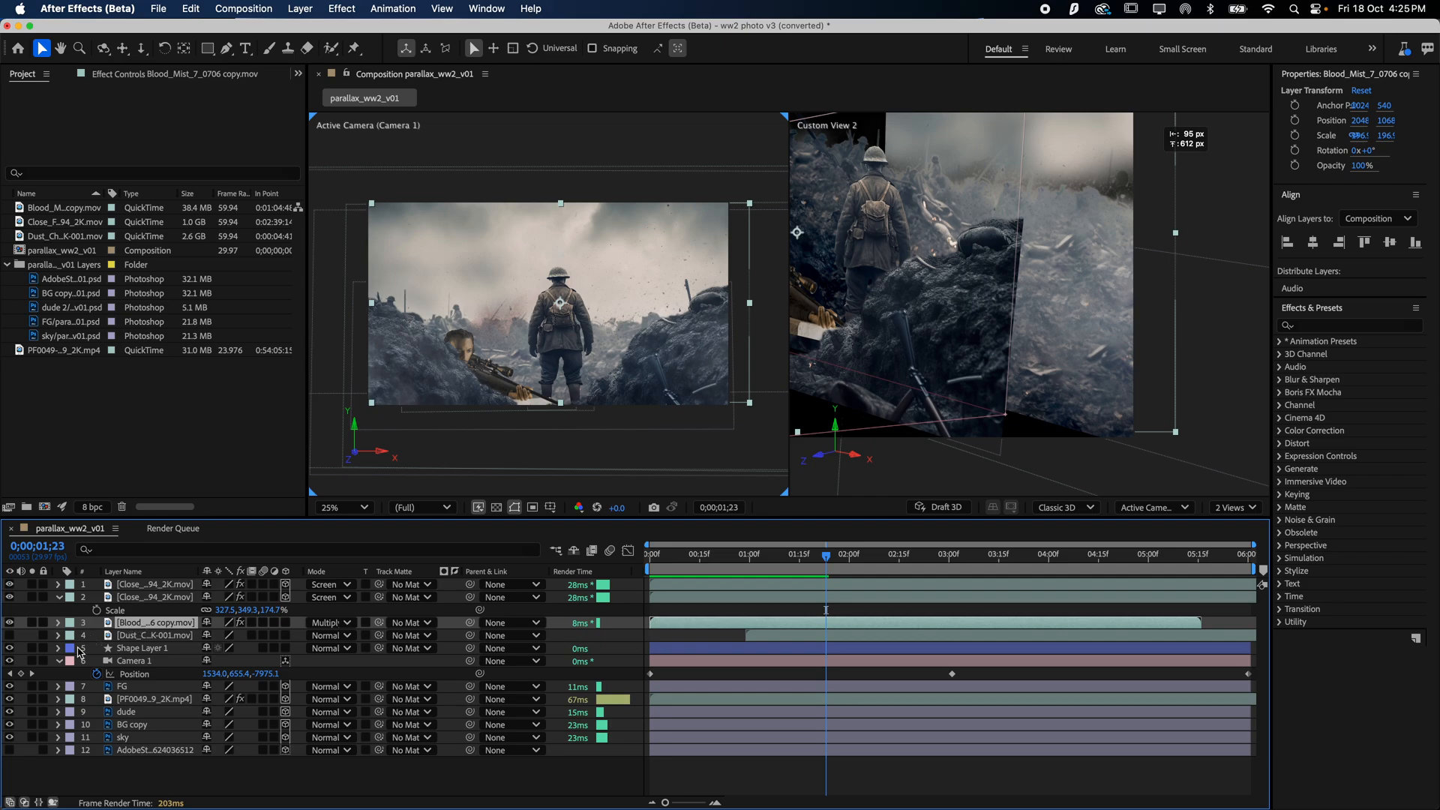
{"action": "left_click", "coordinate": [488, 371]}
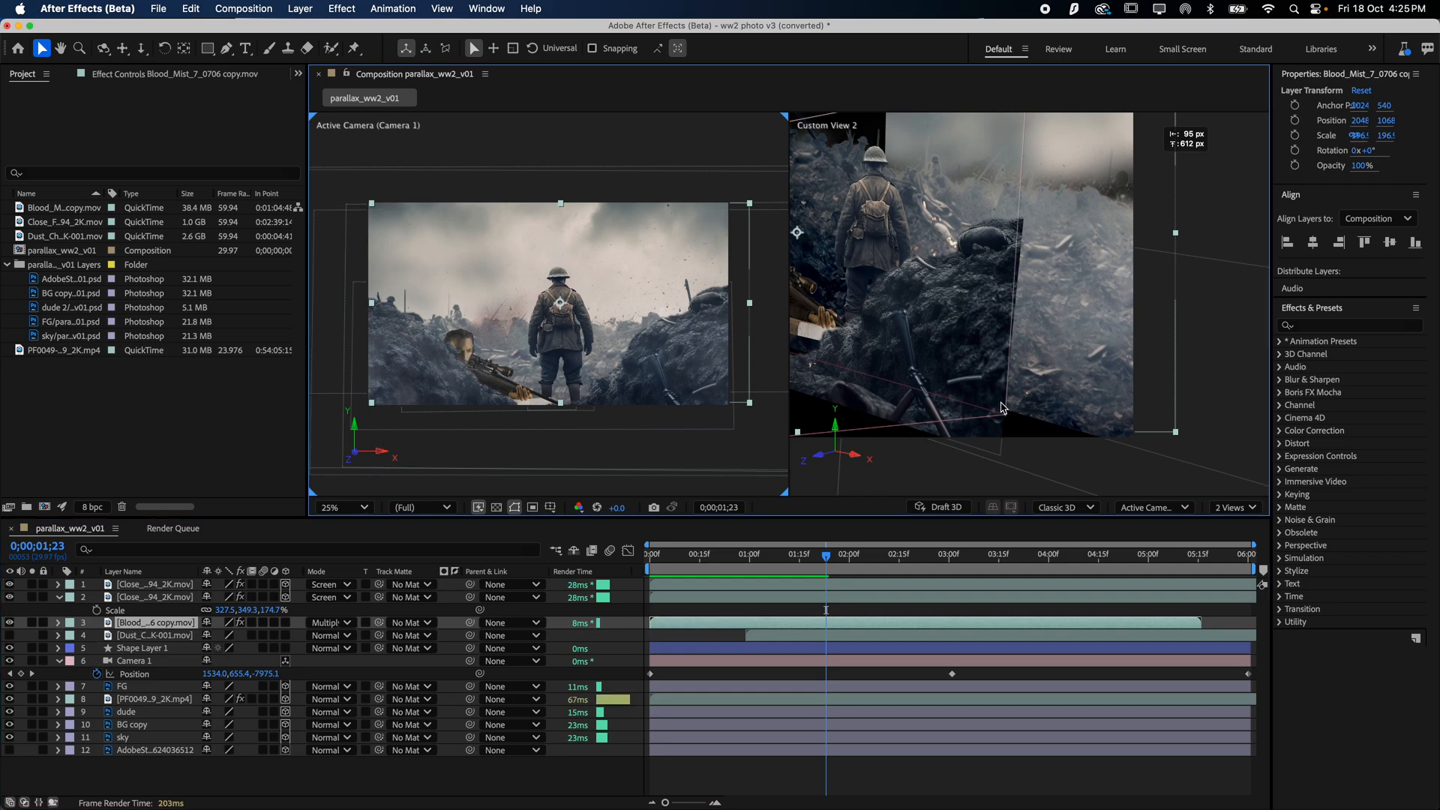
- Raise the sniper onto the left rubble ridge at about 501, 870, 1020 and tilt its Z orientation to about 14.3°
{"action": "left_click", "coordinate": [140, 688]}
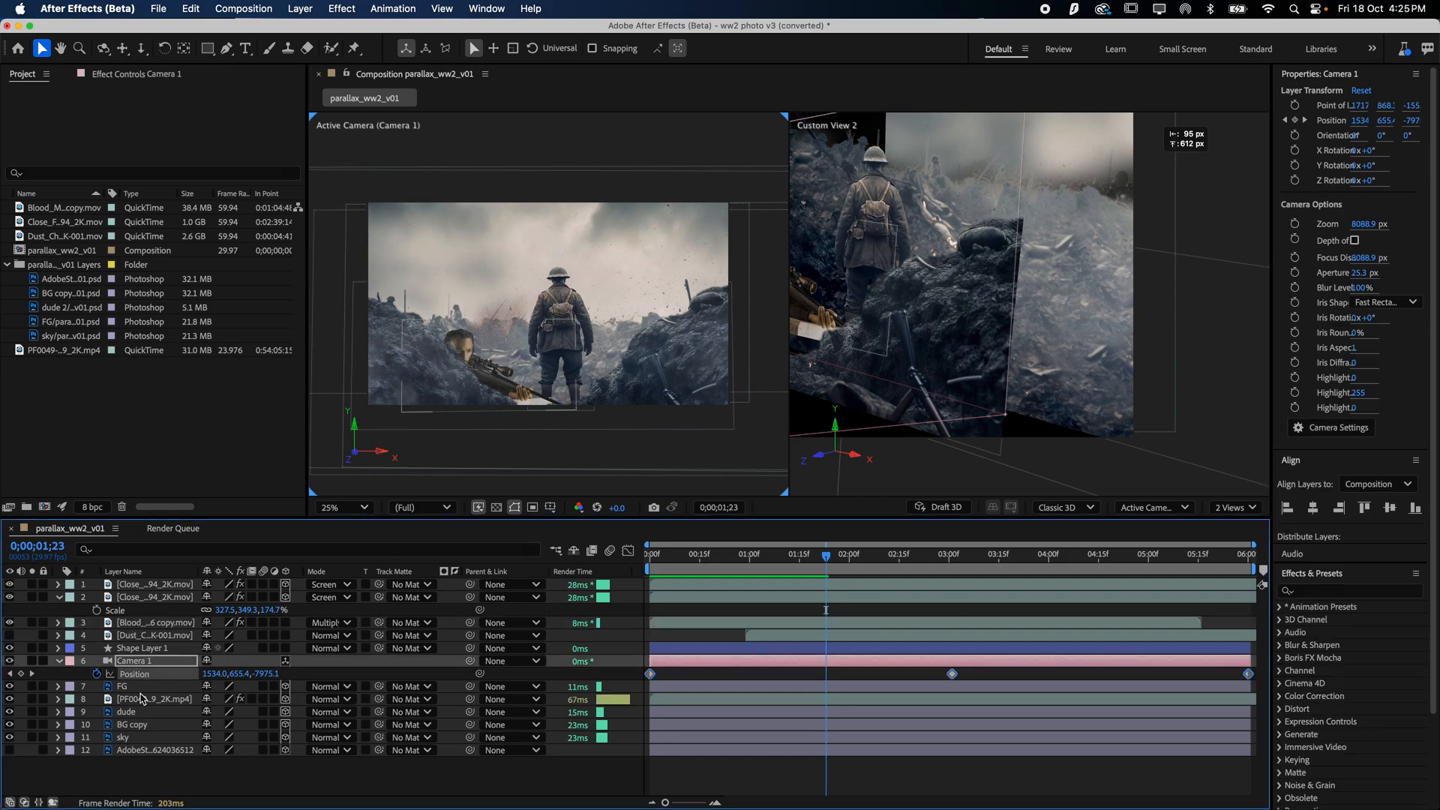
{"action": "left_click", "coordinate": [141, 700]}
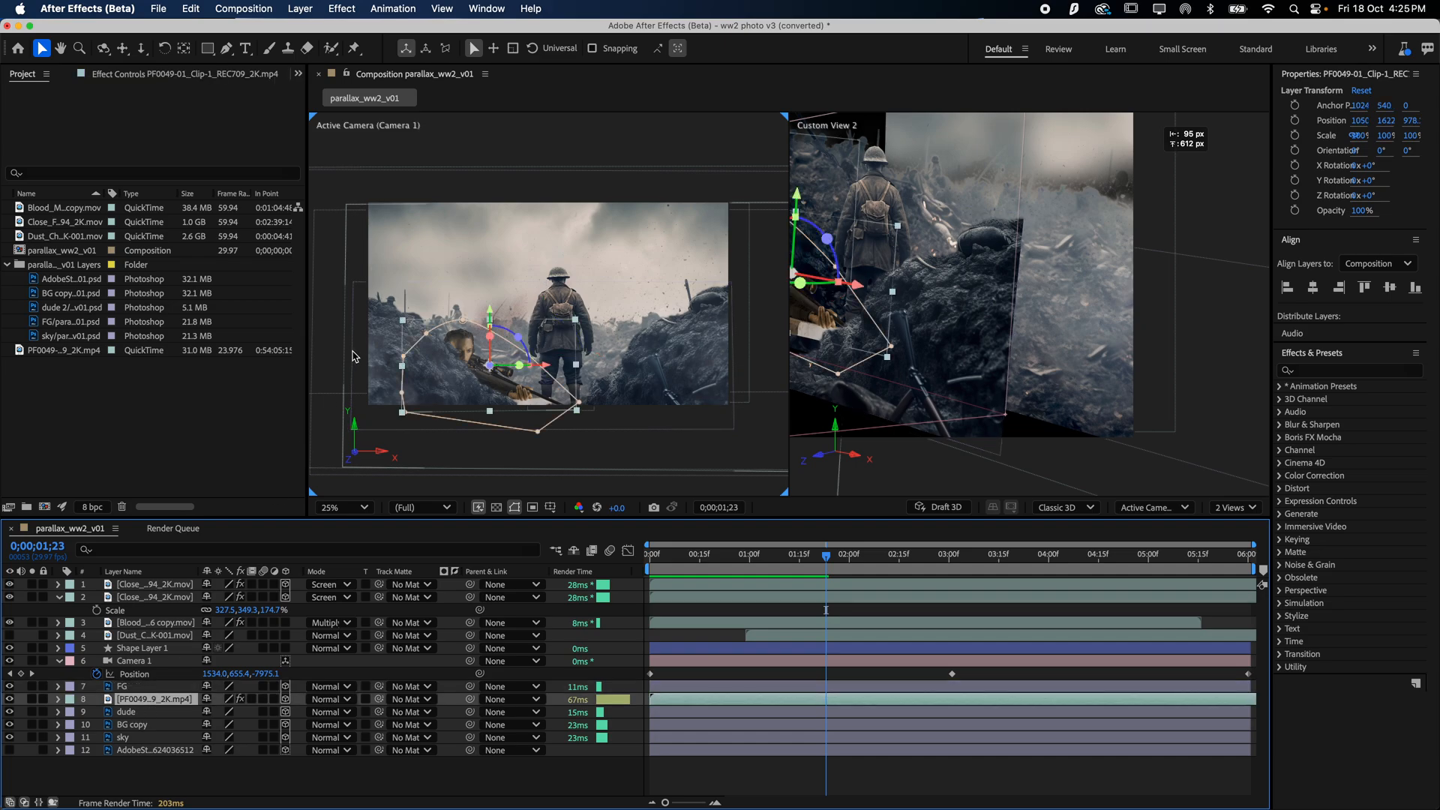
{"action": "left_click", "coordinate": [495, 303]}
{"action": "mouse_move", "coordinate": [494, 302]}
{"action": "left_mouse_down"}
{"action": "mouse_move", "coordinate": [480, 272]}
{"action": "mouse_move", "coordinate": [561, 324]}
{"action": "mouse_move", "coordinate": [501, 328]}
{"action": "left_mouse_up"}
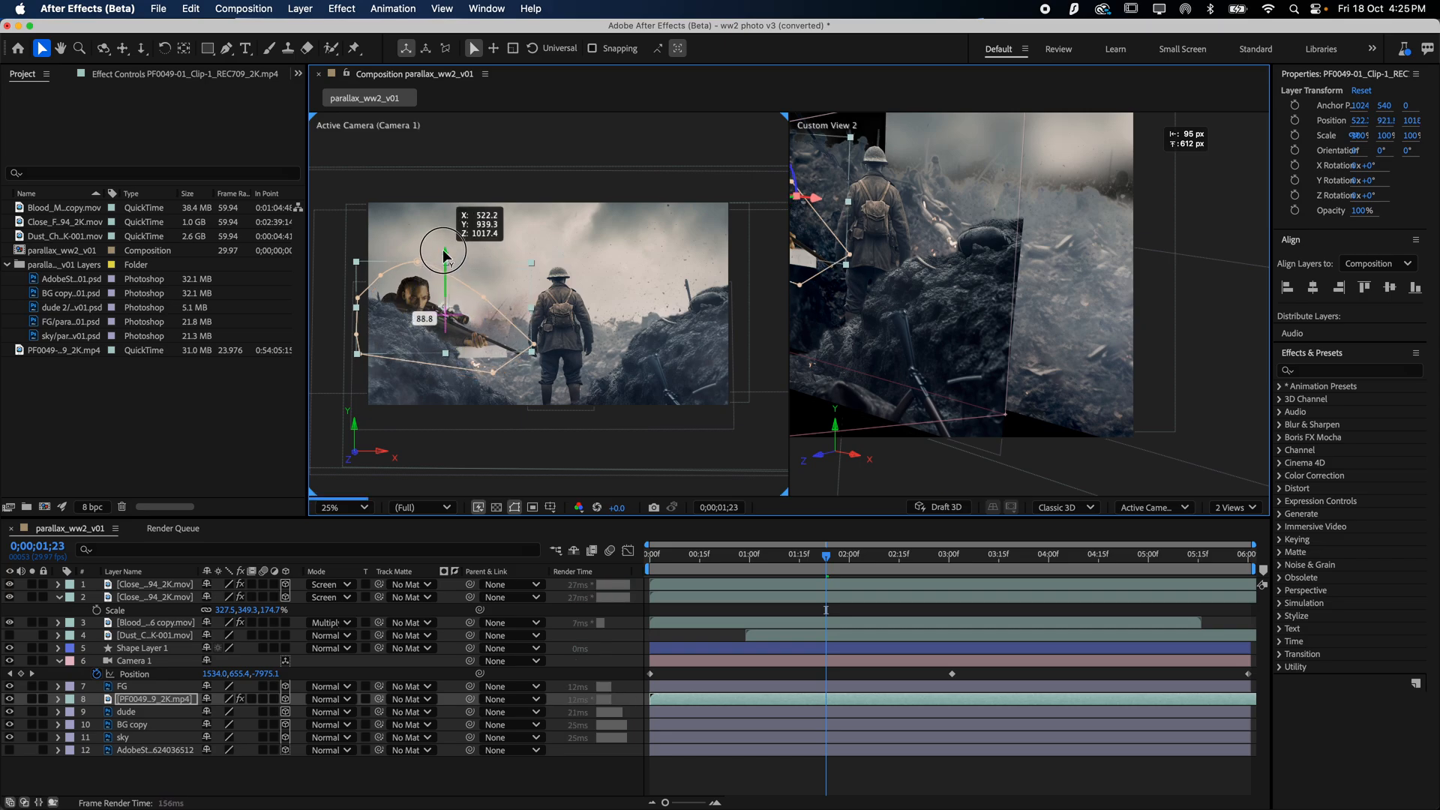
{"action": "left_click_drag", "start_coordinate": [444, 248], "coordinate": [492, 366]}
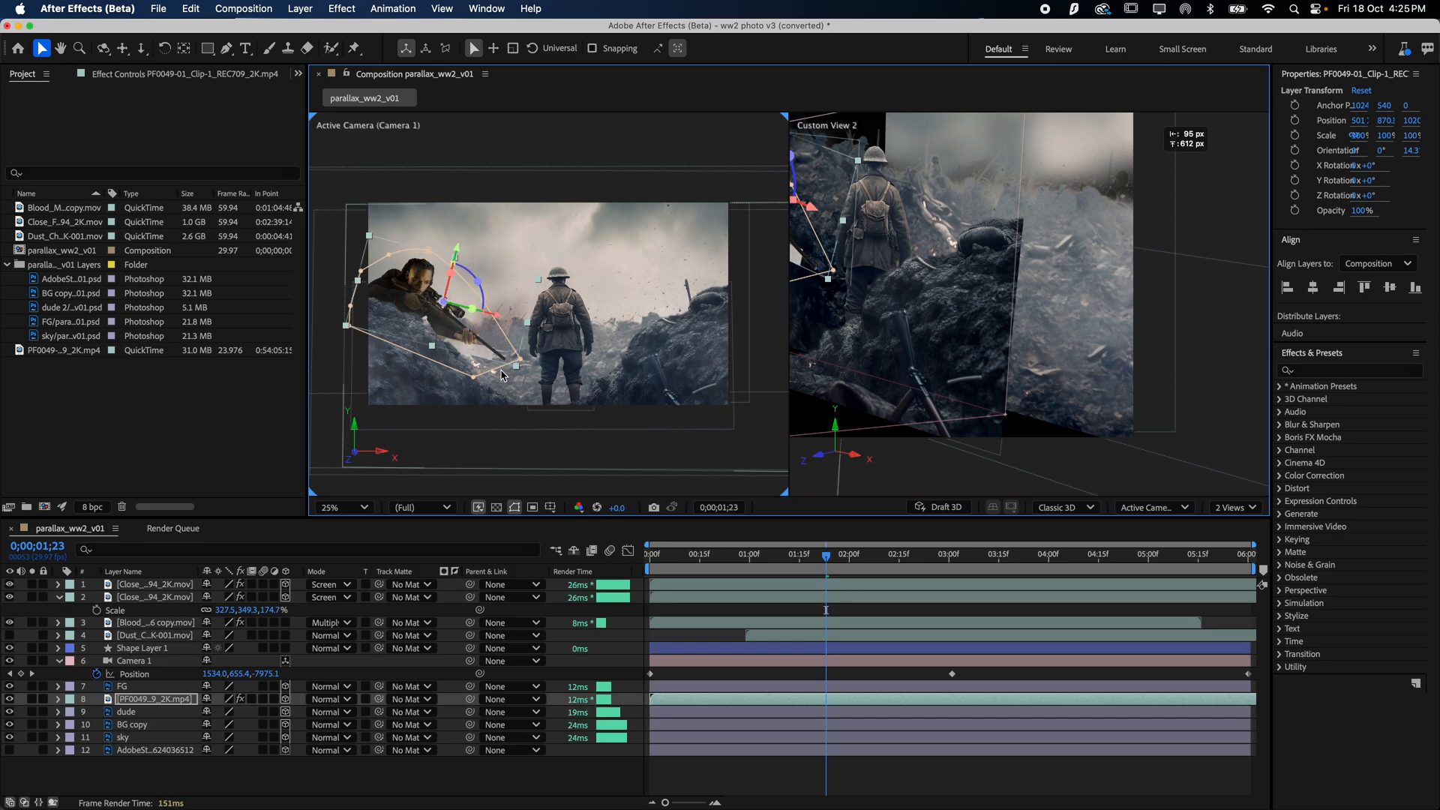
- Preview the camera move with the raised sniper, and remove the sniper clip layer from the composition
{"action": "key", "text": "space"}
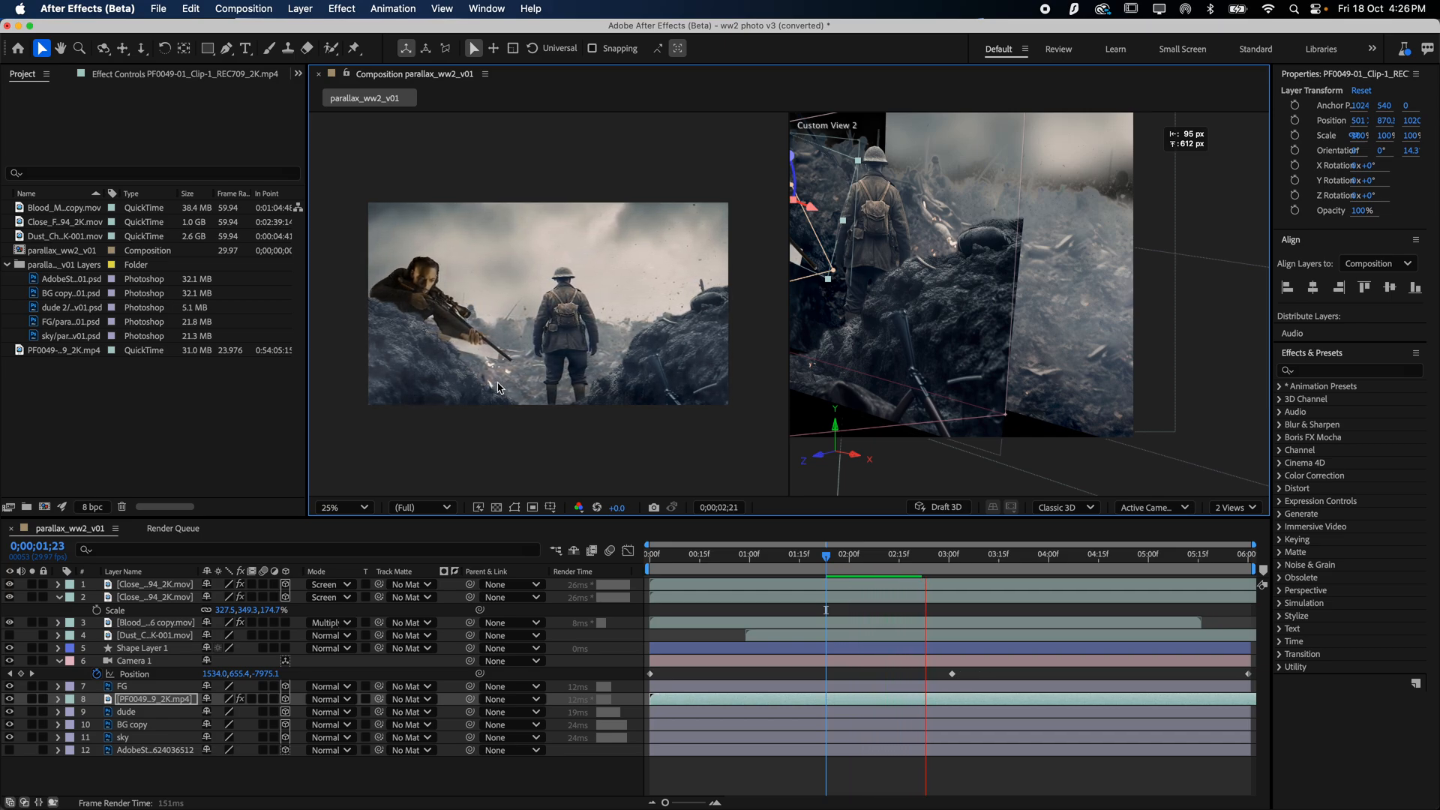
{"action": "key", "text": "space"}
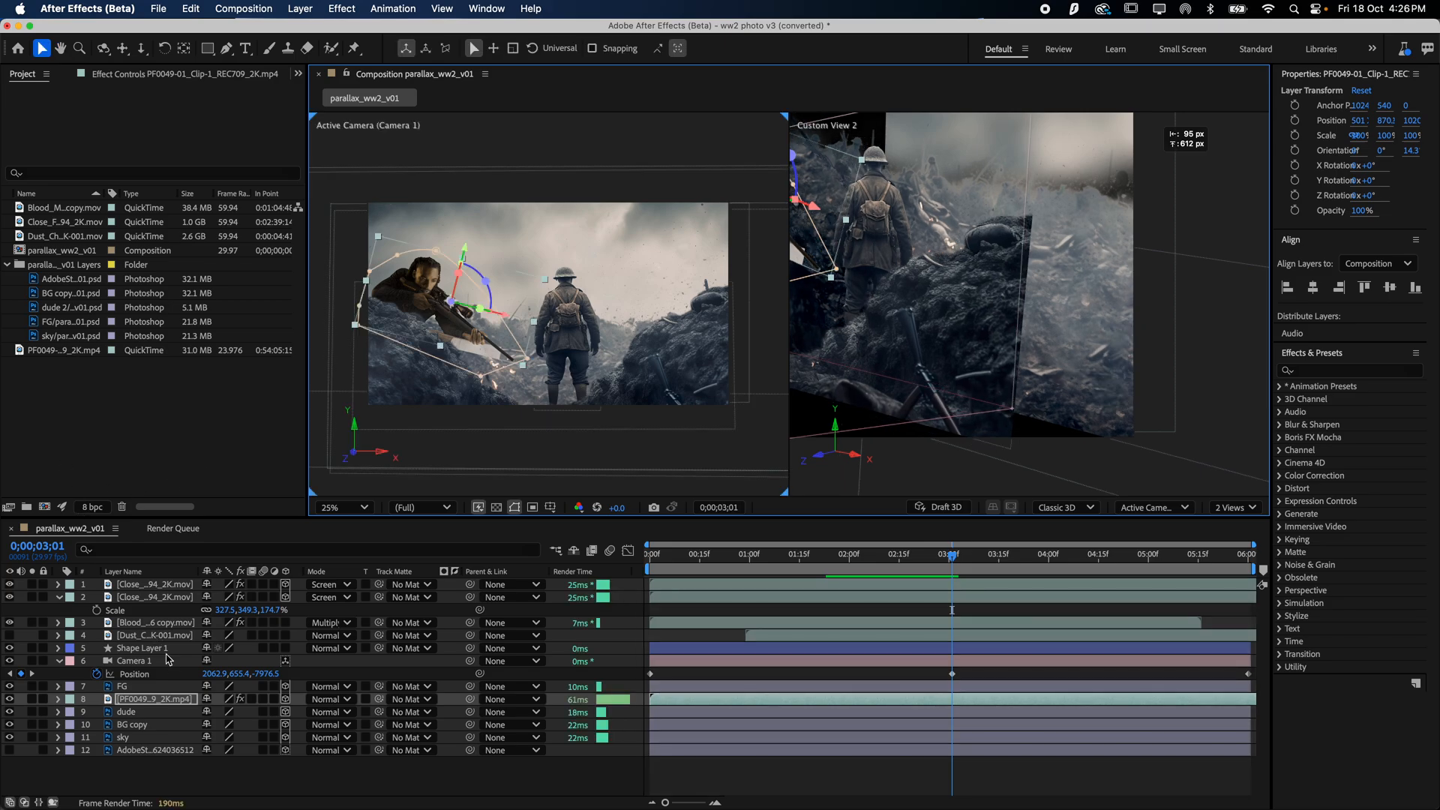
{"action": "key", "text": "Delete"}
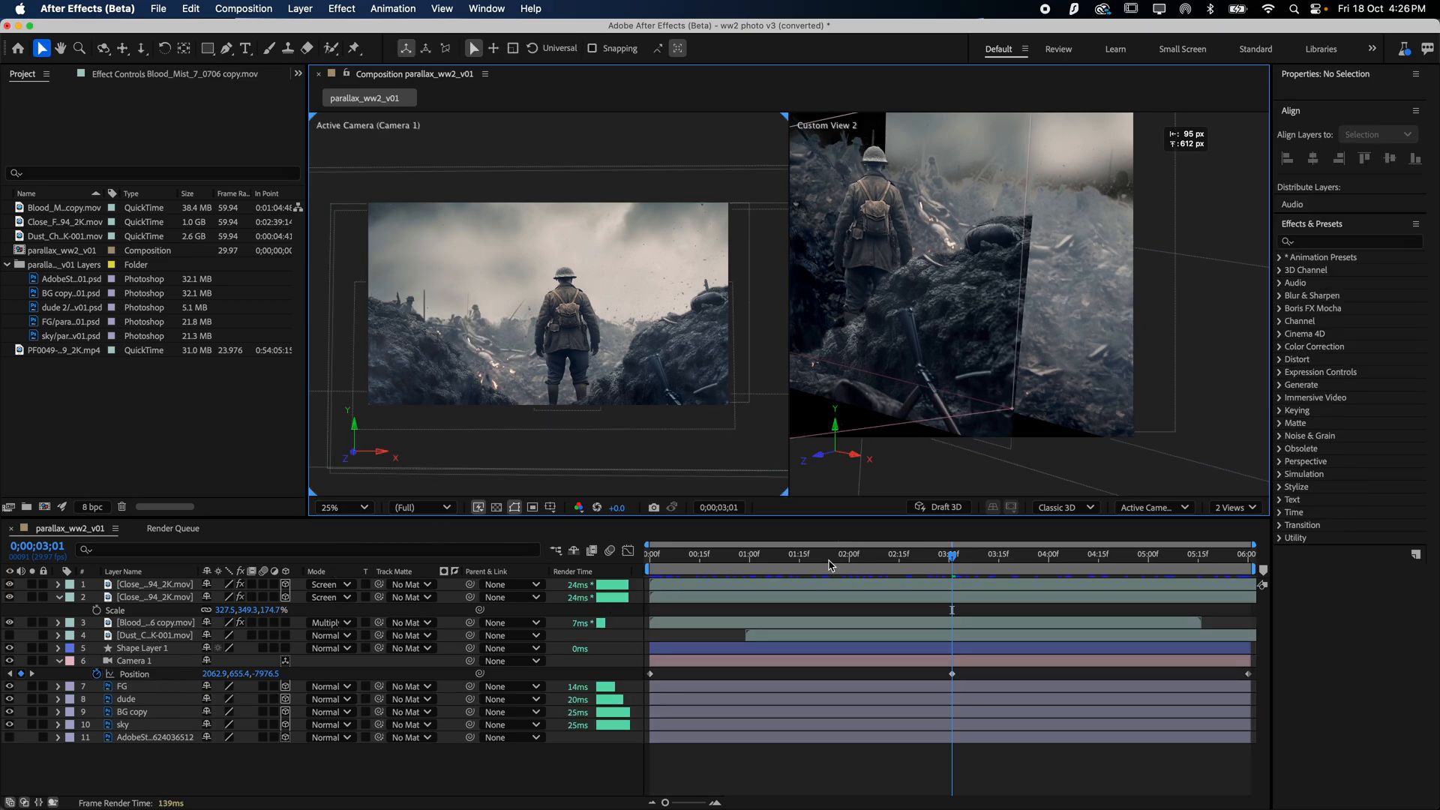
{"action": "key", "text": "space"}
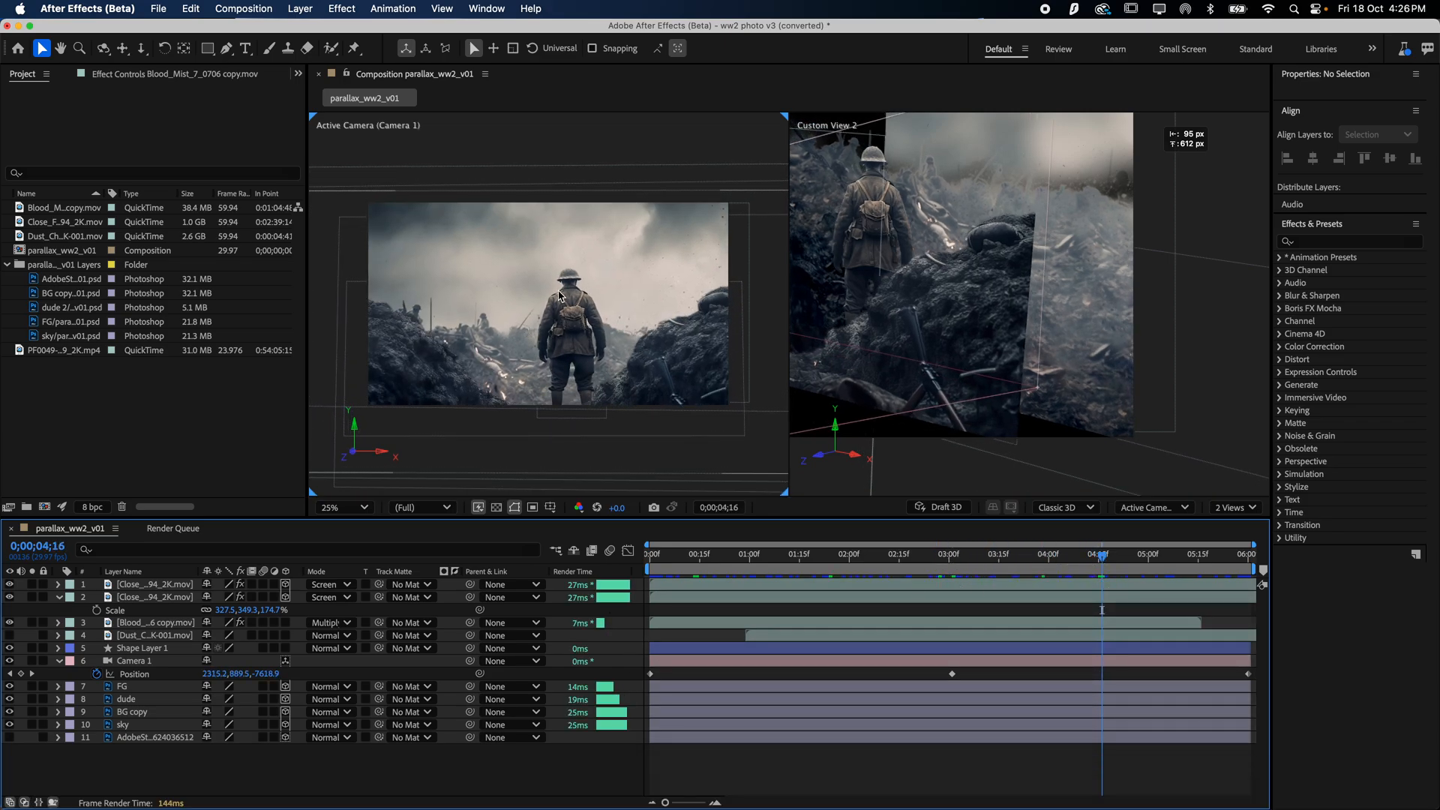
- Select the soldier's dude layer, toggle its visibility off and on to check it, and return to the first frame
{"action": "left_click", "coordinate": [149, 586]}
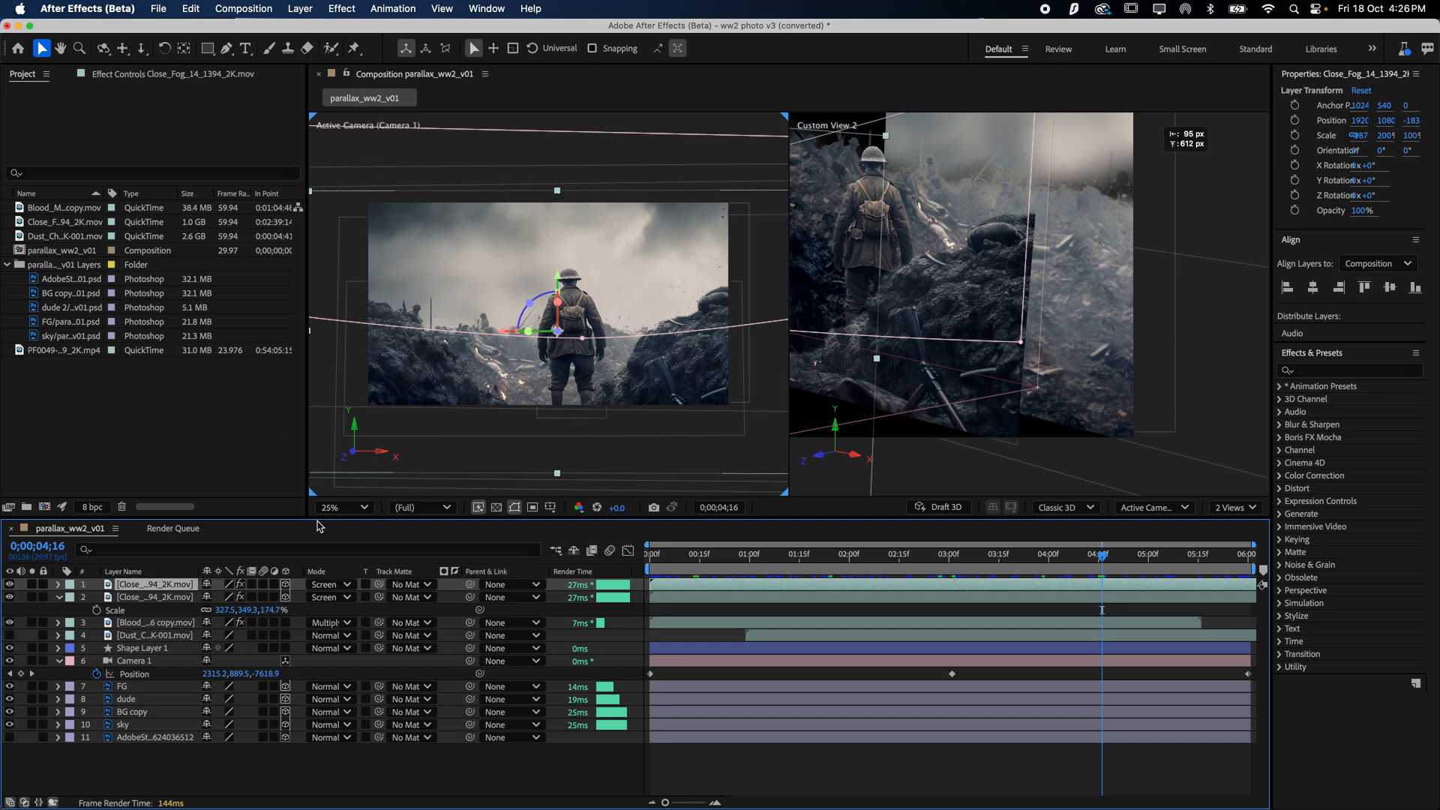
{"action": "left_click", "coordinate": [128, 699]}
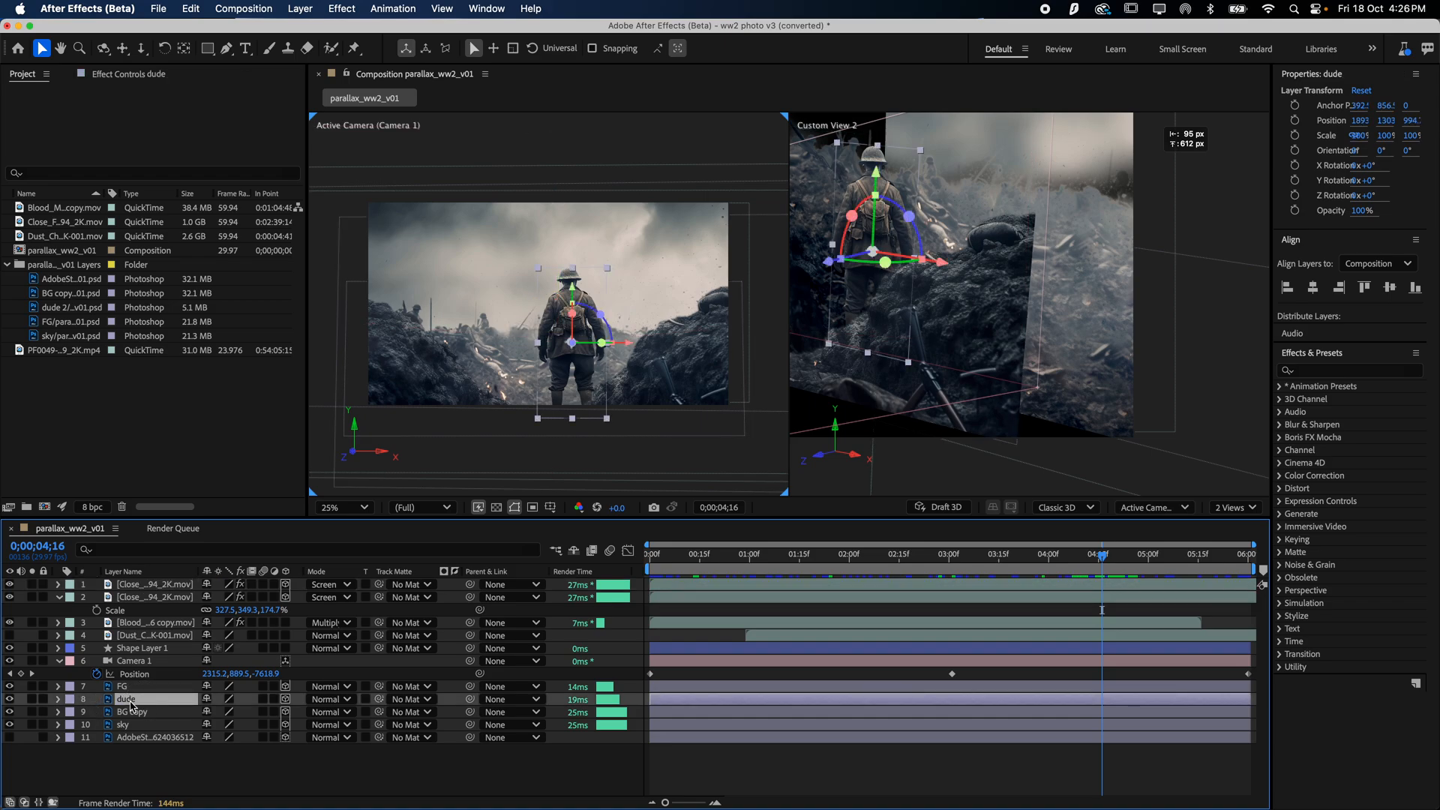
{"action": "left_click", "coordinate": [13, 702]}
{"action": "left_click", "coordinate": [12, 702]}
{"action": "key", "text": "period"}
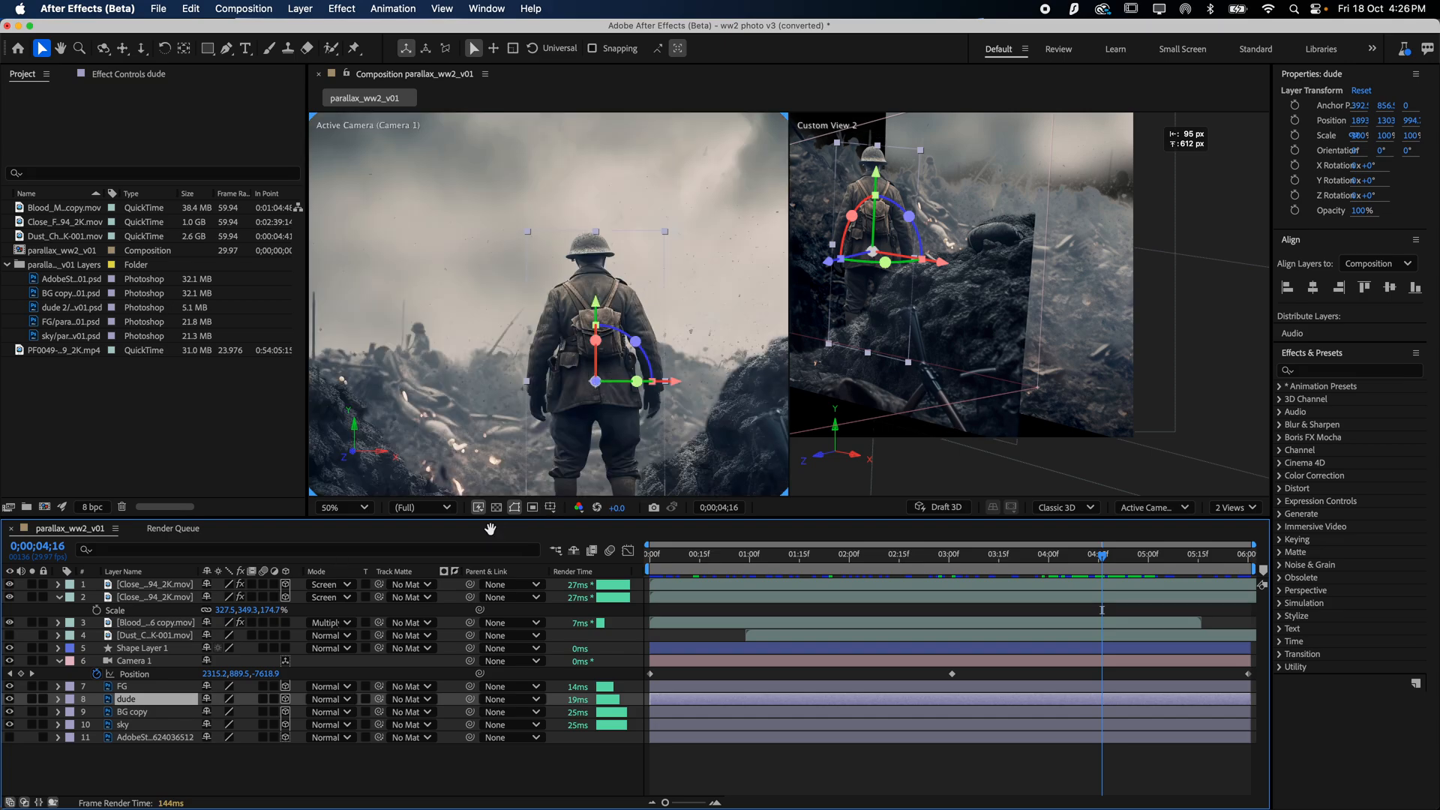
{"action": "key", "text": "Home"}
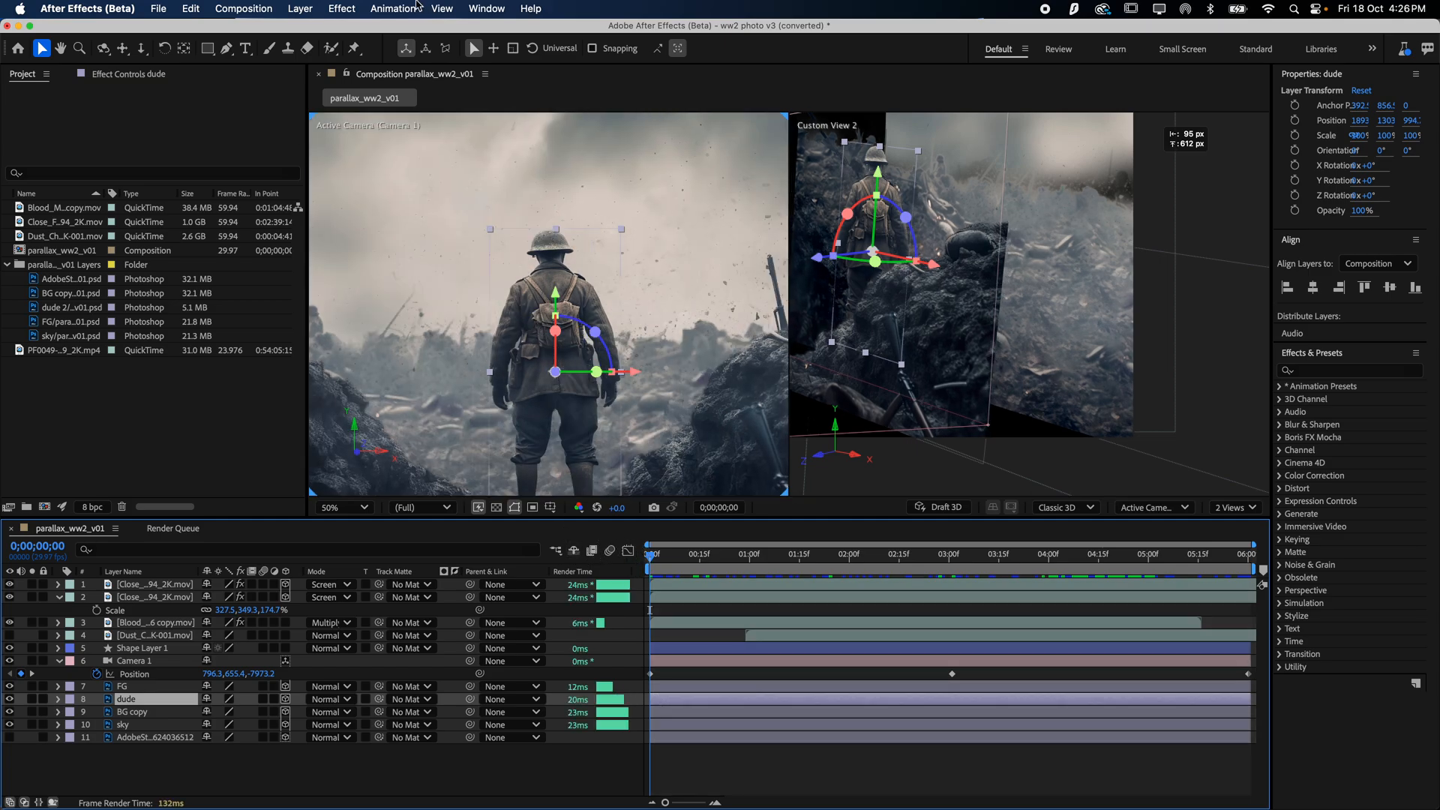
- Add Puppet pins to the dude layer at the helmet, both shoulders, both hips and both legs
{"action": "left_click", "coordinate": [355, 49]}
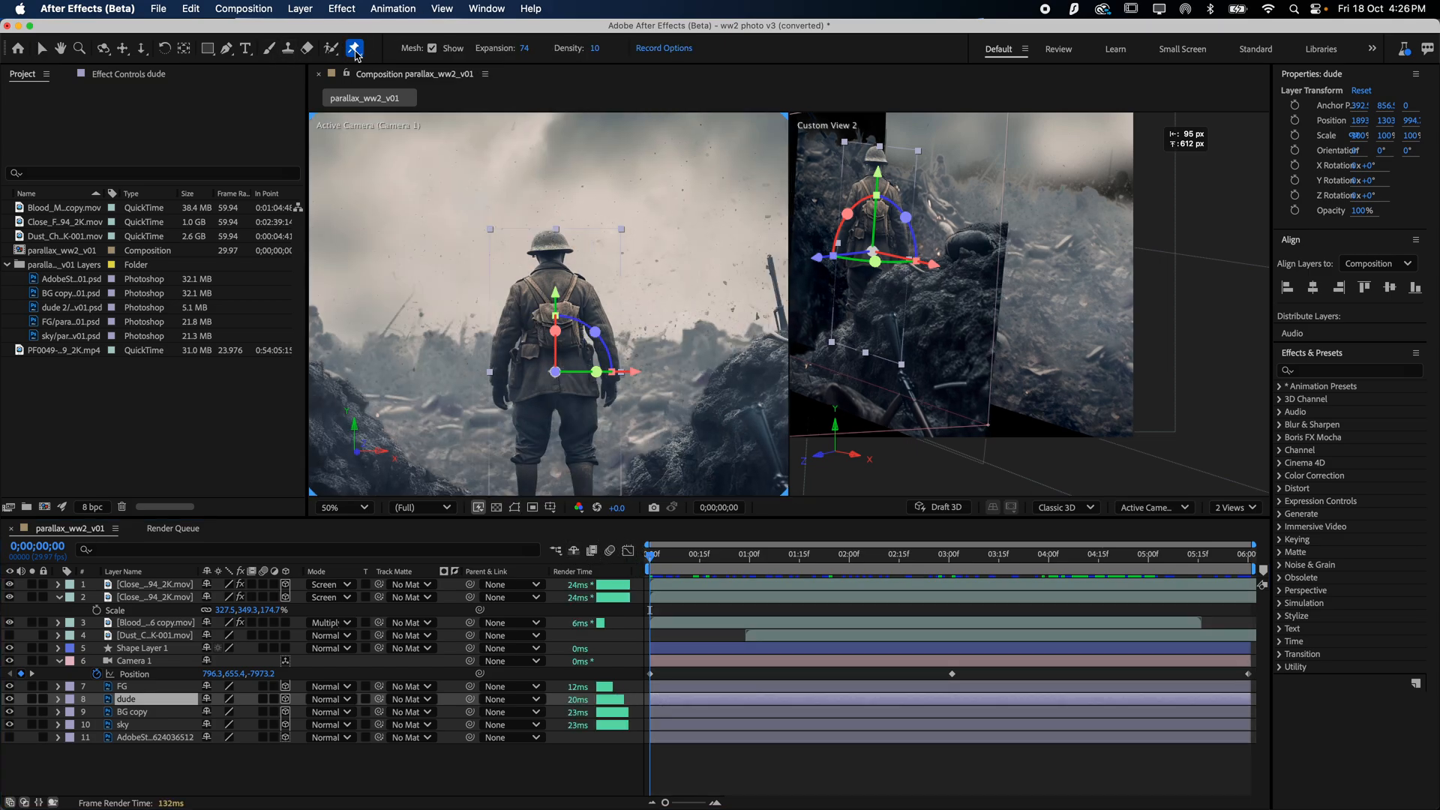
{"action": "left_click", "coordinate": [555, 248]}
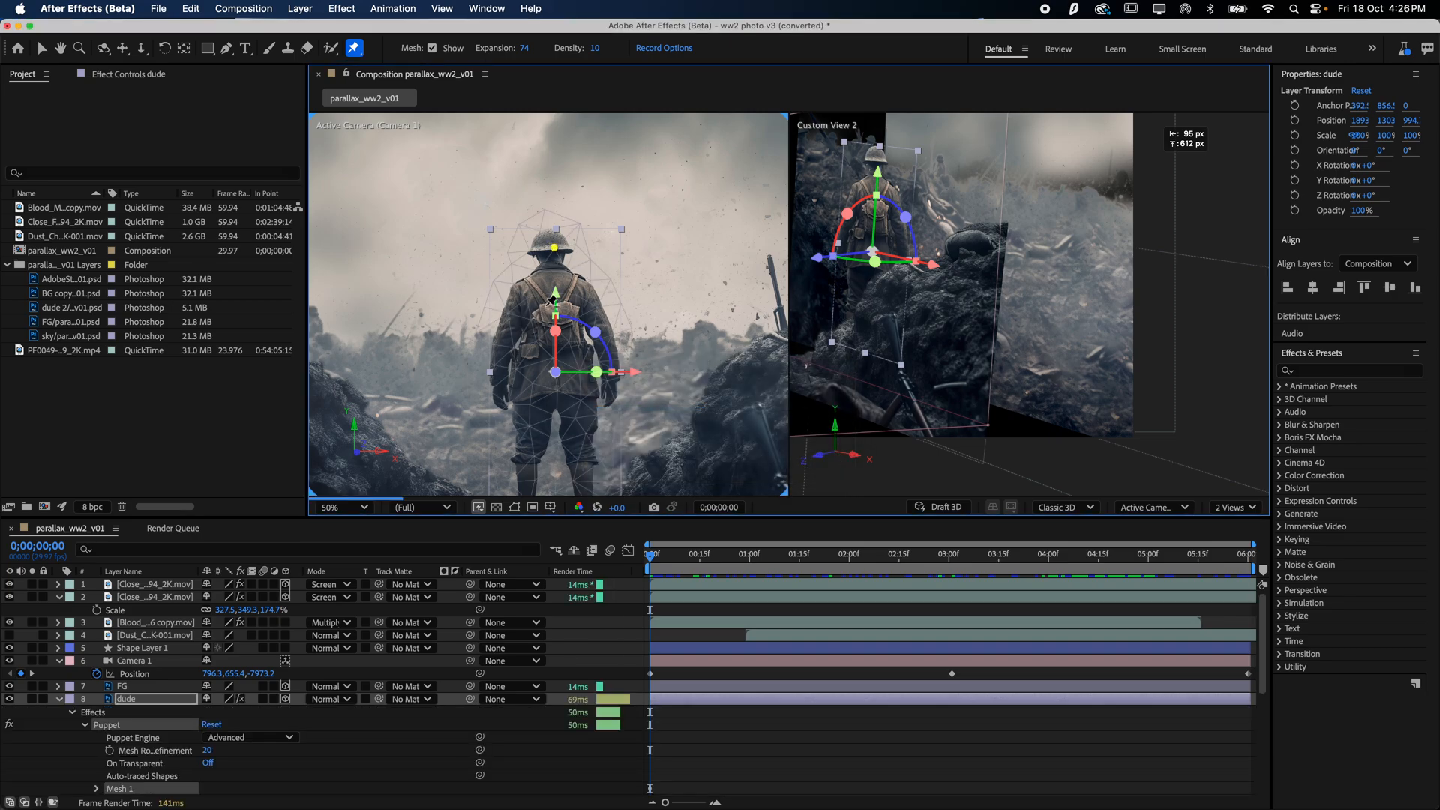
{"action": "left_click", "coordinate": [524, 296]}
{"action": "left_click", "coordinate": [580, 294]}
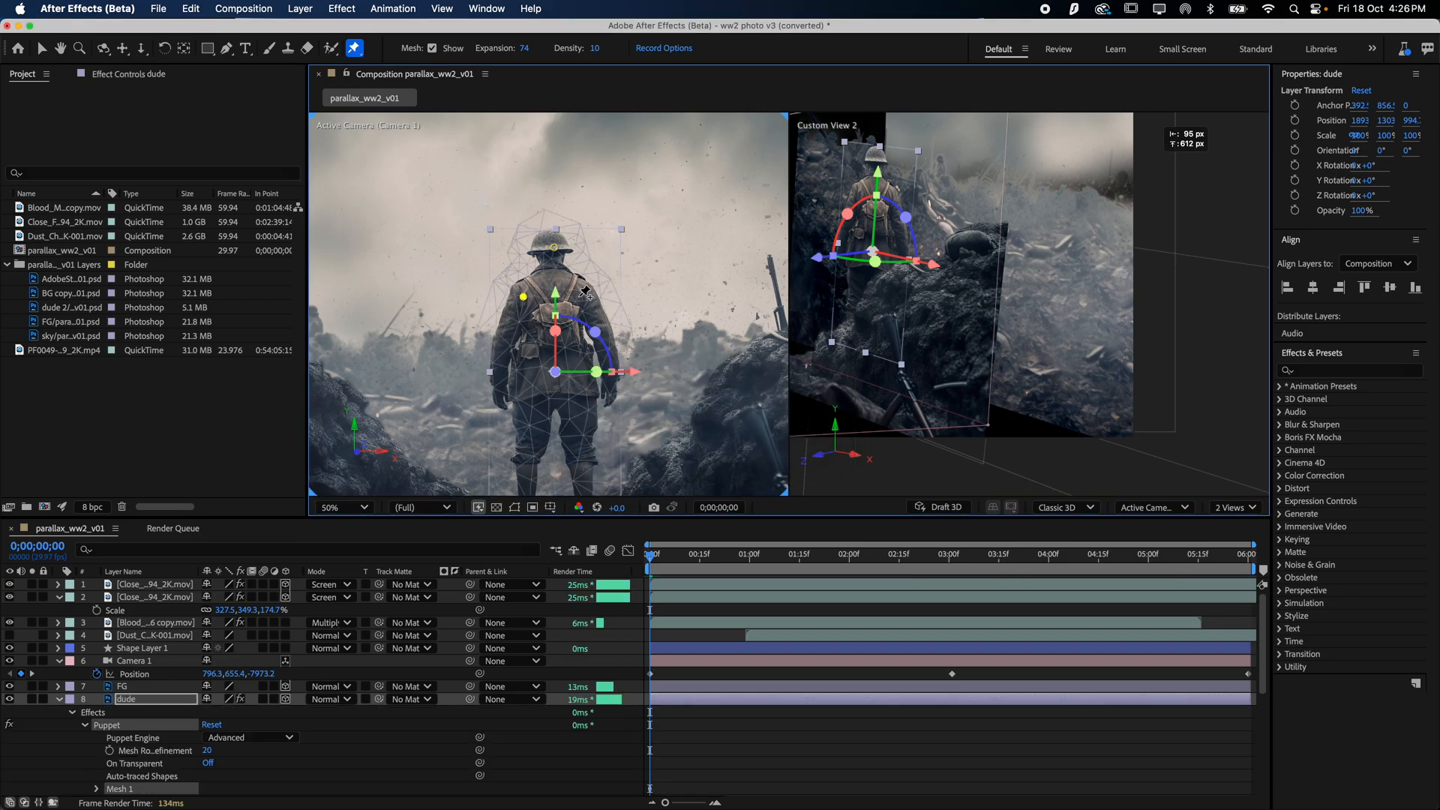
{"action": "left_click", "coordinate": [531, 396]}
{"action": "left_click", "coordinate": [586, 400]}
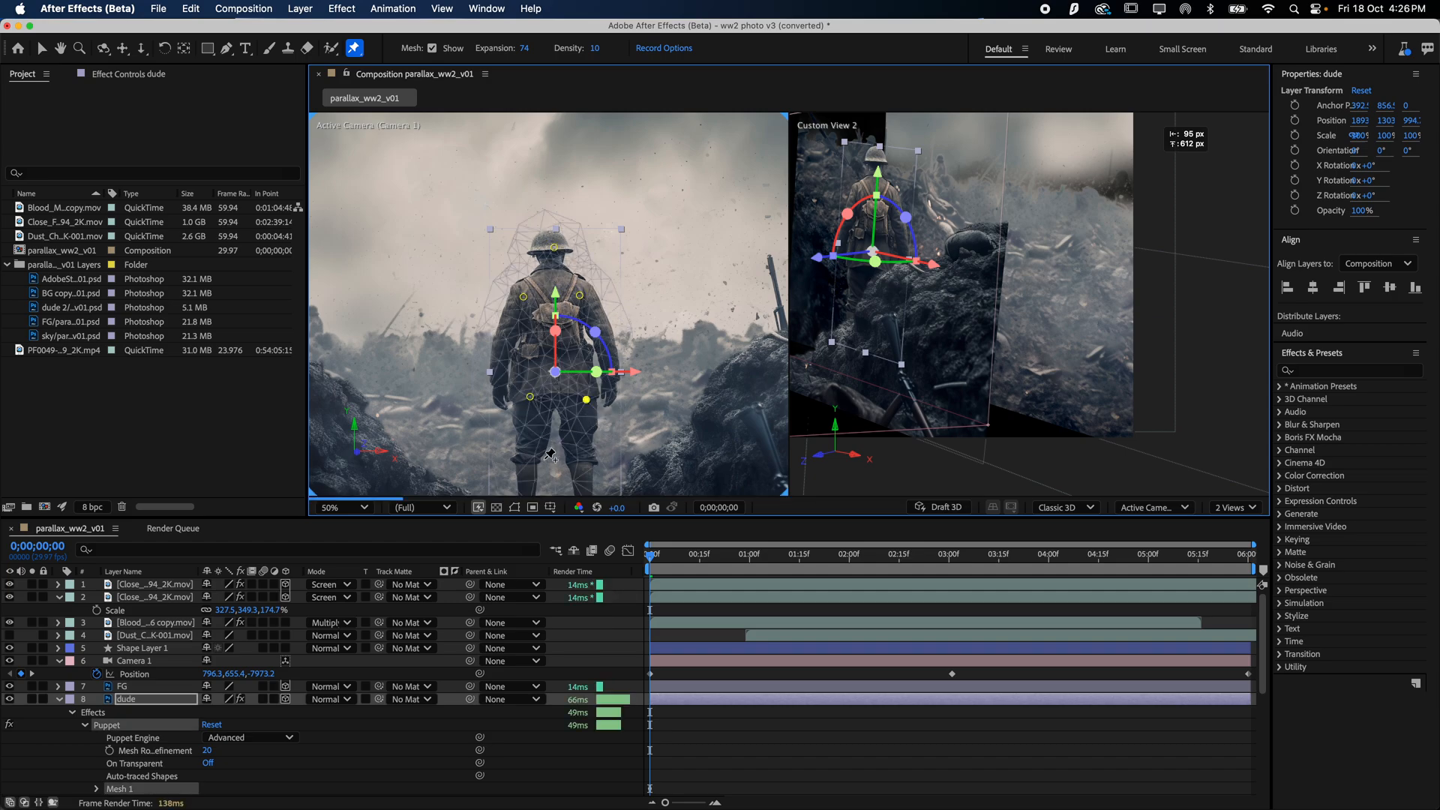
{"action": "left_click", "coordinate": [525, 486]}
{"action": "left_click", "coordinate": [585, 480]}
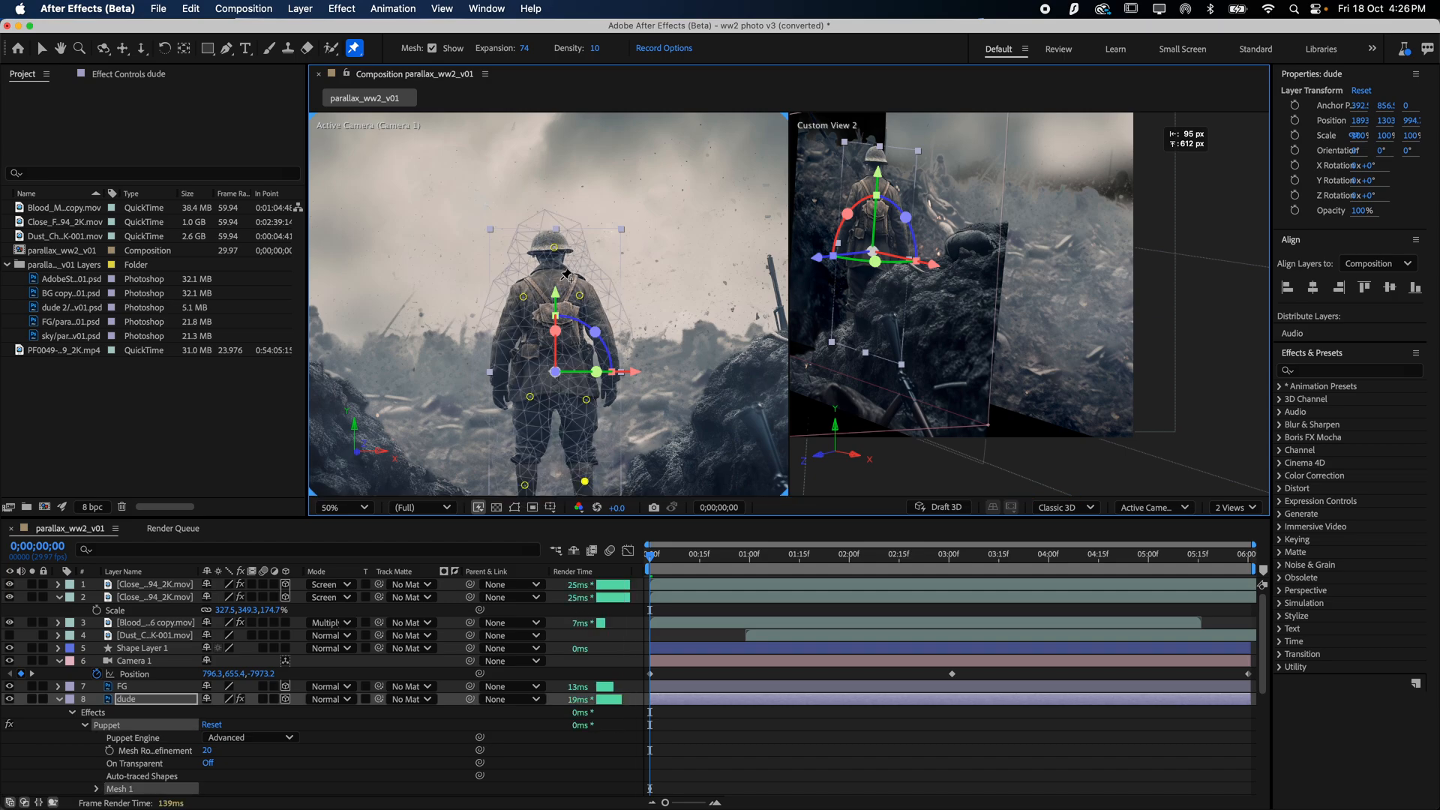
- Test the left shoulder pin by pulling it inward, undo that move, and add a Puppet pin at the neck
{"action": "left_click_drag", "start_coordinate": [524, 297], "coordinate": [550, 297]}
{"action": "key", "text": "cmd+z"}
{"action": "left_click", "coordinate": [552, 267]}
{"action": "scroll", "coordinate": [563, 272], "scroll_direction": "up", "scroll_amount": 2}
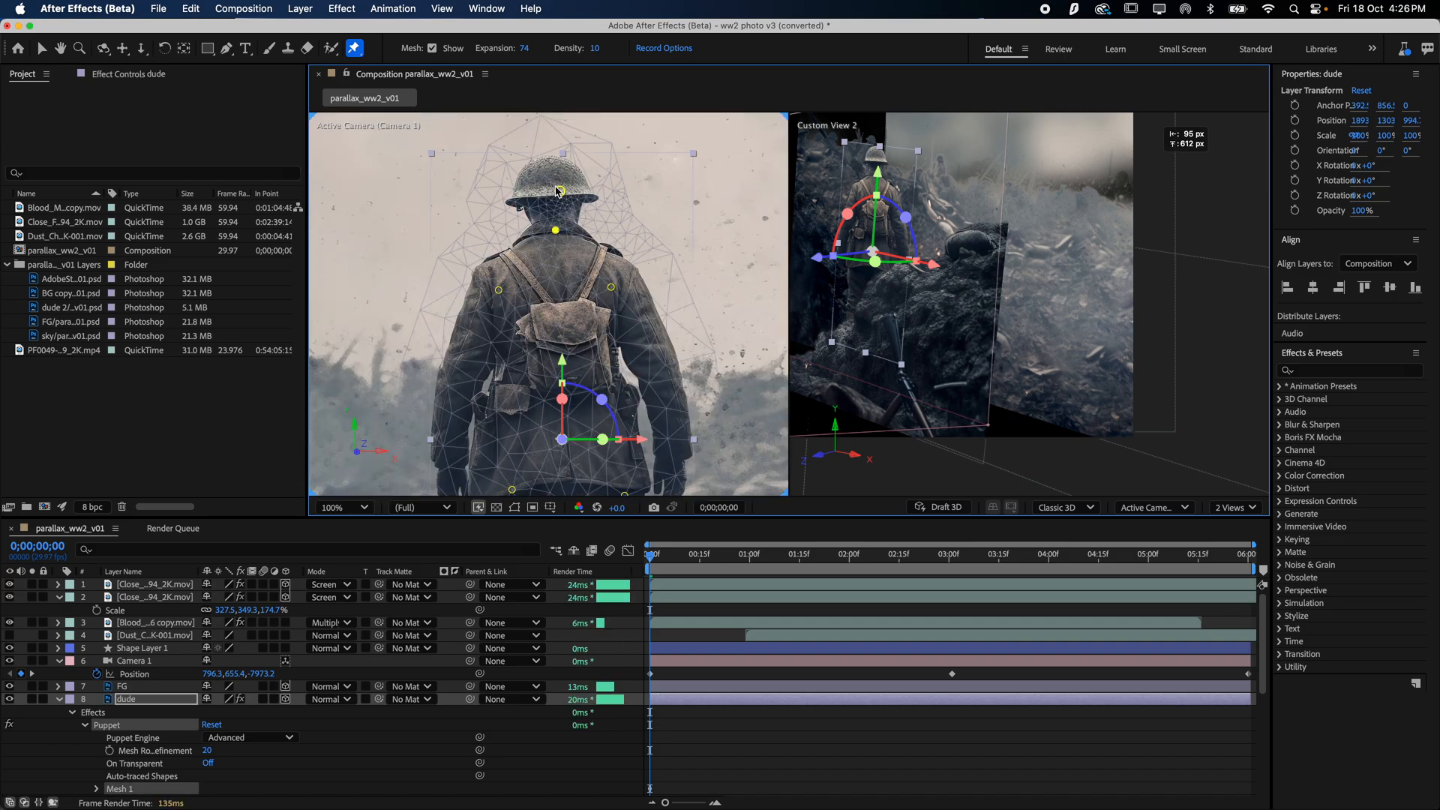
- Nudge the helmet pin at the first frame and enable keyframing for the Puppet effect's Mesh Rotation Refinement
{"action": "mouse_move", "coordinate": [559, 191]}
{"action": "left_mouse_down"}
{"action": "mouse_move", "coordinate": [546, 191]}
{"action": "mouse_move", "coordinate": [574, 188]}
{"action": "mouse_move", "coordinate": [561, 191]}
{"action": "left_mouse_up"}
{"action": "left_click", "coordinate": [132, 75]}
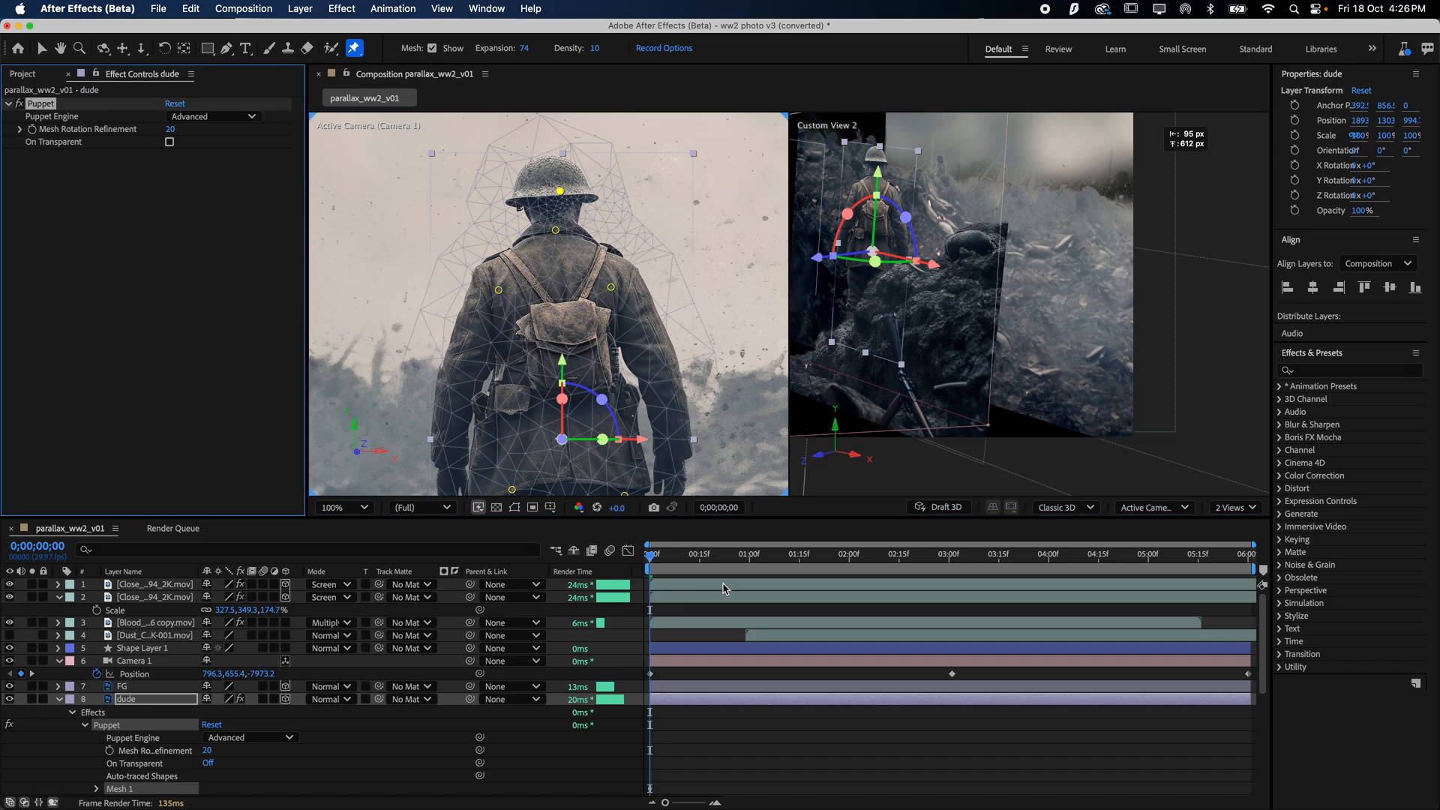
{"action": "left_click", "coordinate": [31, 130]}
- At 0;00;06;00, shift the helmet pin rightward to turn the head and add a second pin on the helmet's left half
{"action": "left_click_drag", "start_coordinate": [665, 570], "coordinate": [1437, 539]}
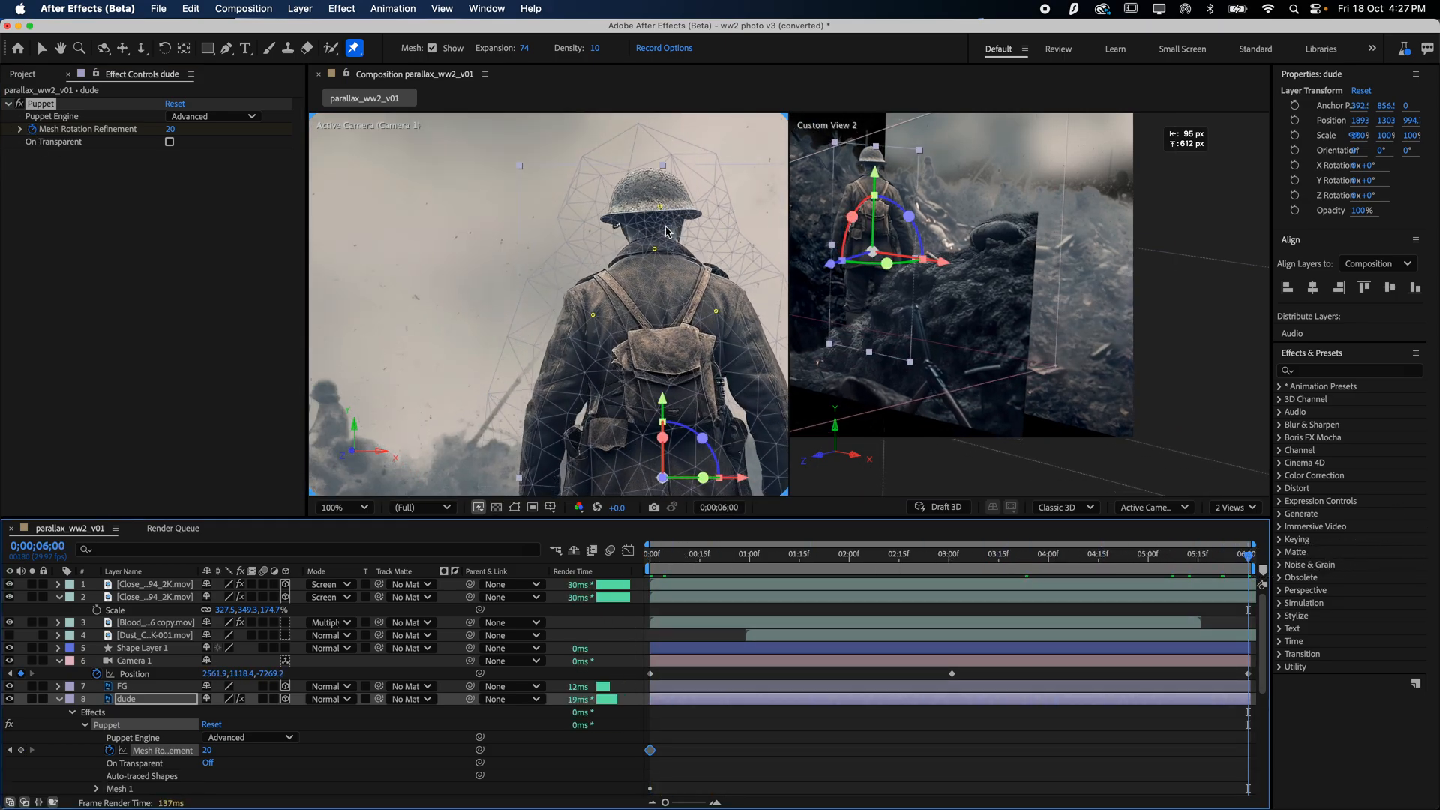
{"action": "left_click_drag", "start_coordinate": [663, 216], "coordinate": [692, 217]}
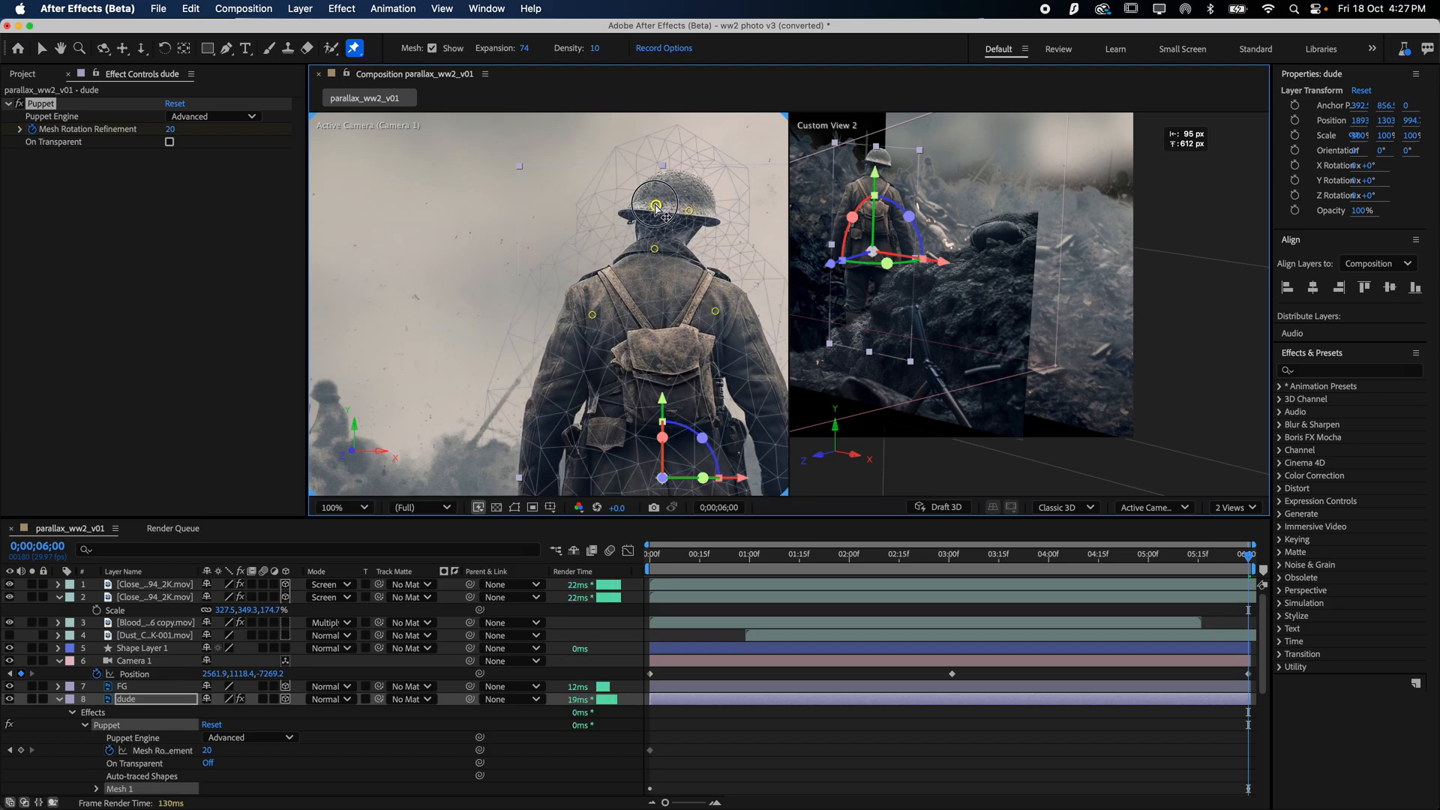
{"action": "left_click", "coordinate": [653, 201]}
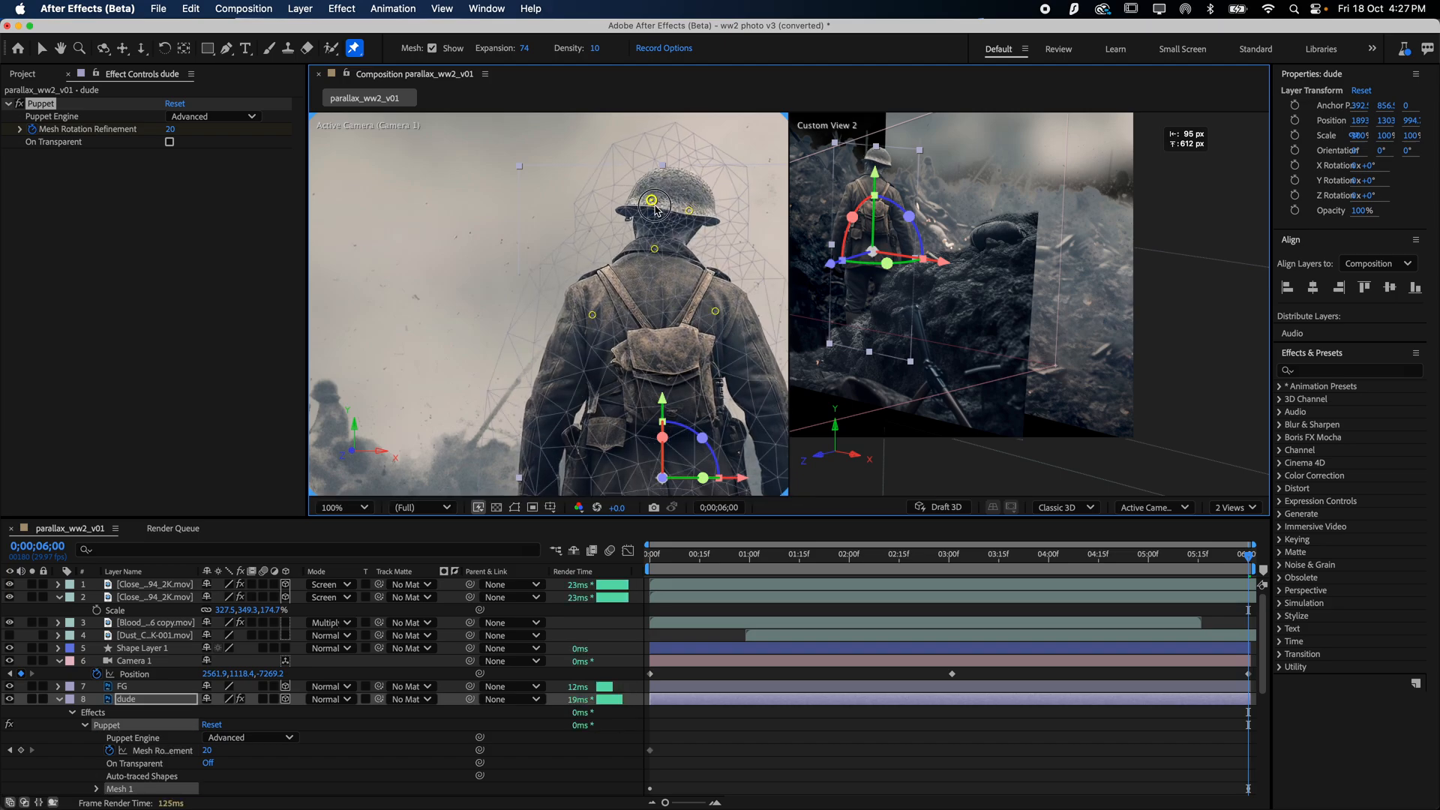
{"action": "left_click_drag", "start_coordinate": [658, 212], "coordinate": [661, 216]}
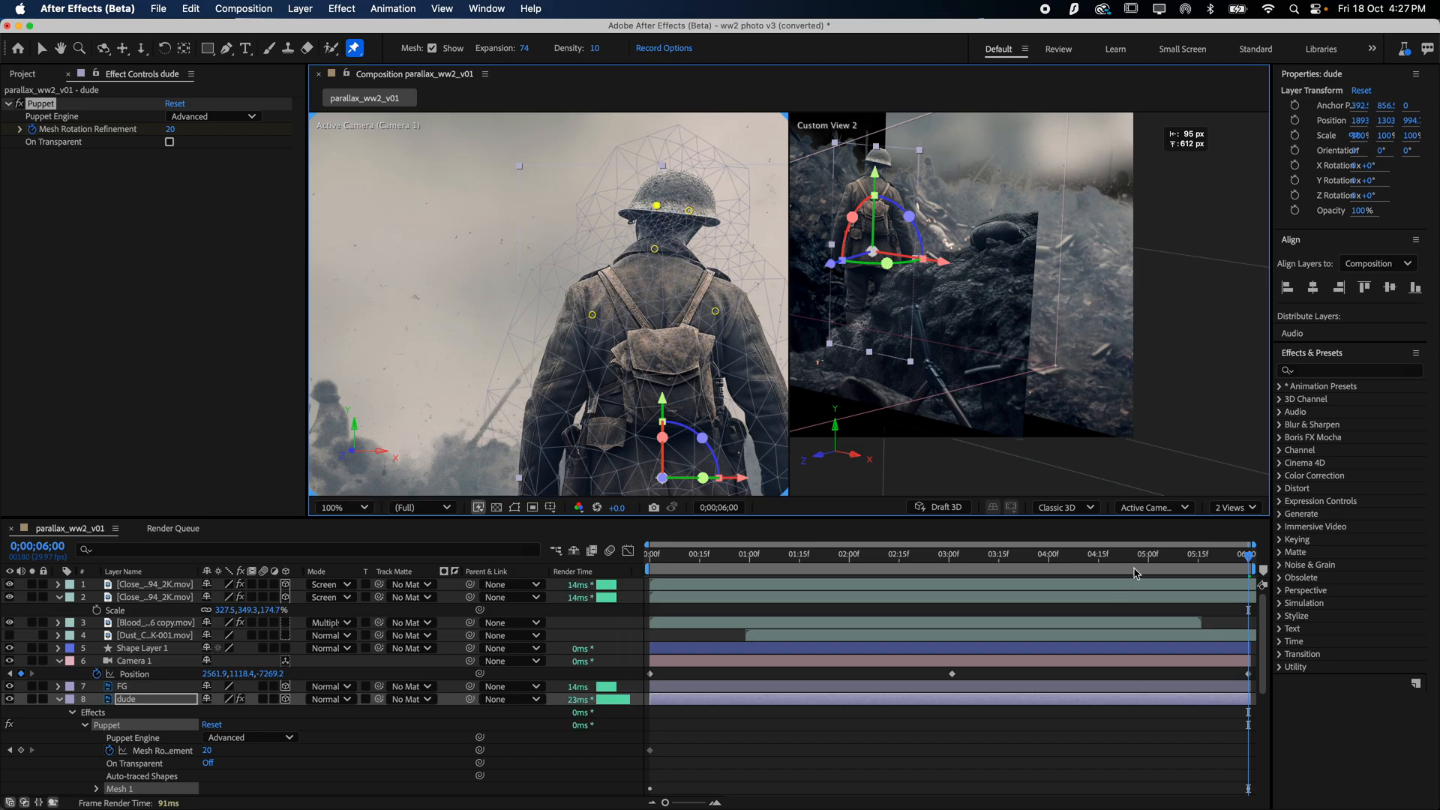
- At the first frame, pull the second helmet pin to the left, and preview the head motion up to 0;00;02;01
{"action": "key", "text": "space"}
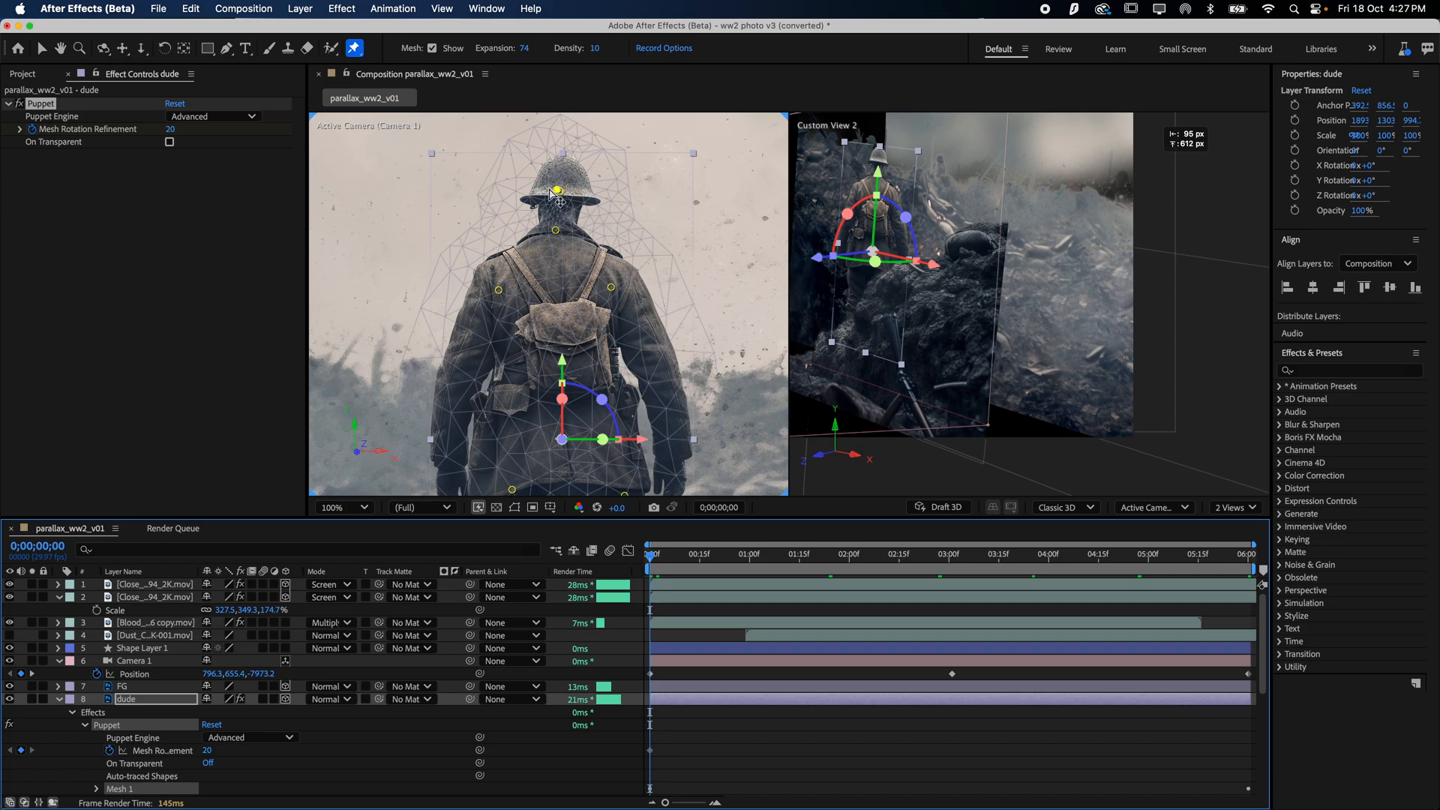
{"action": "left_click_drag", "start_coordinate": [554, 190], "coordinate": [534, 192]}
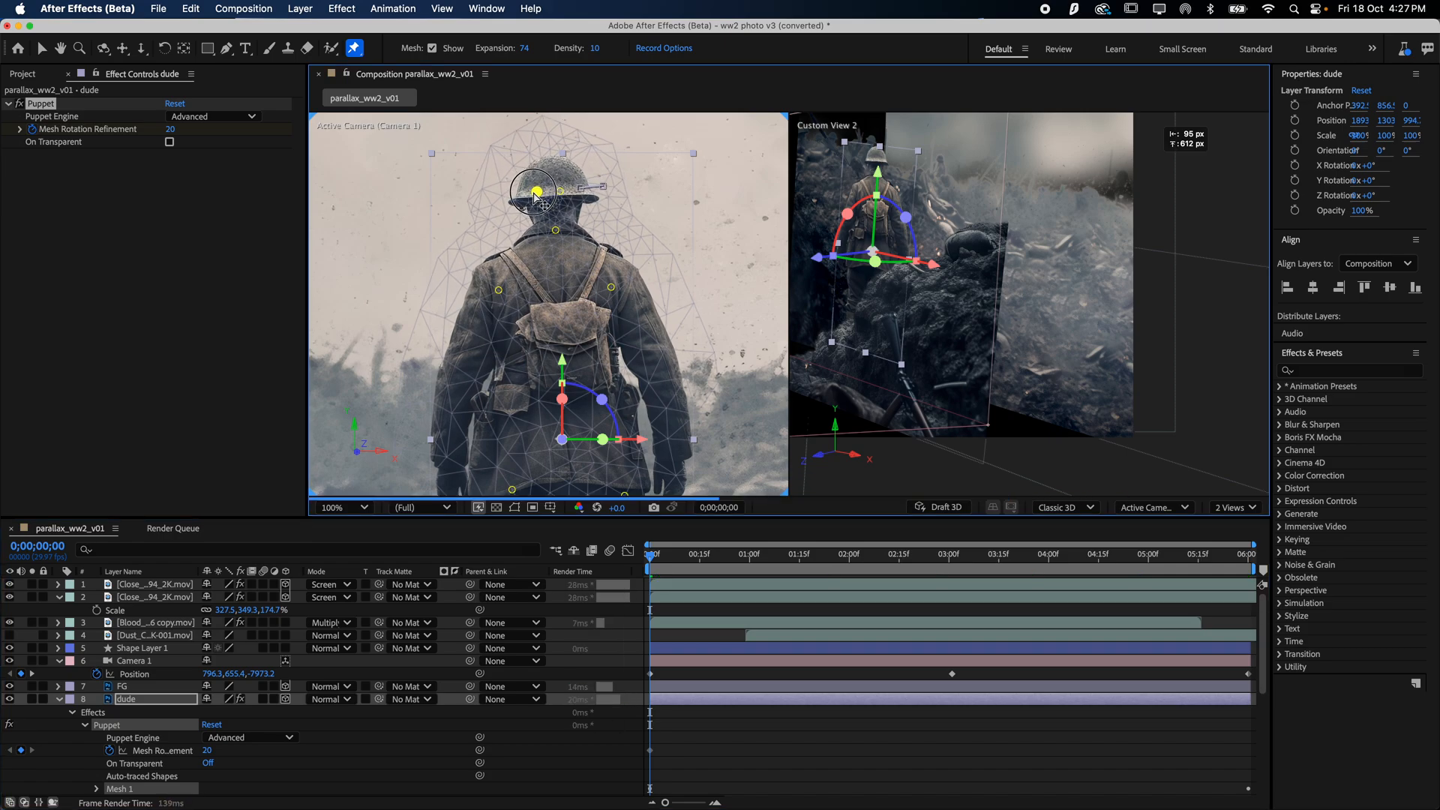
{"action": "key", "text": "space"}
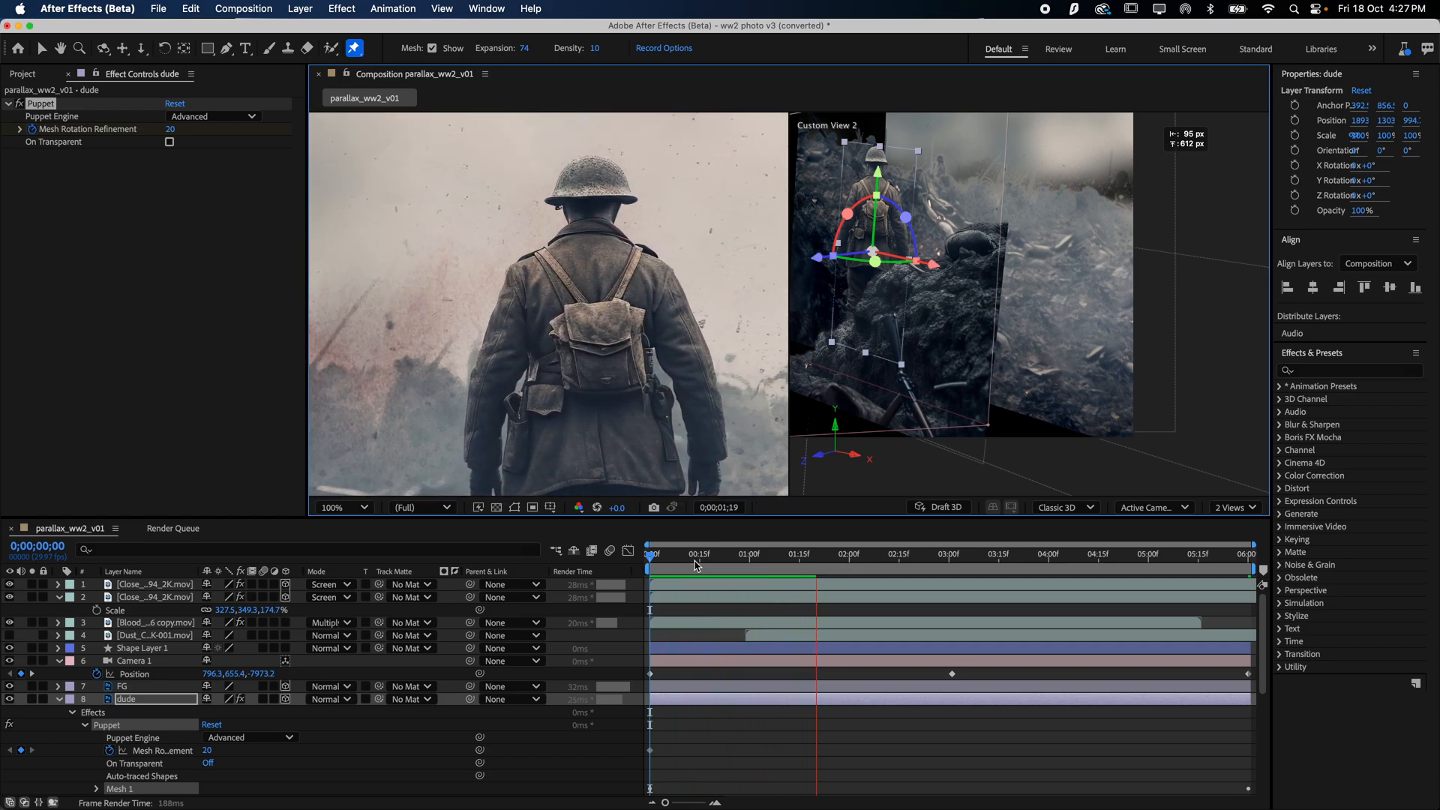
{"action": "key", "text": "space"}
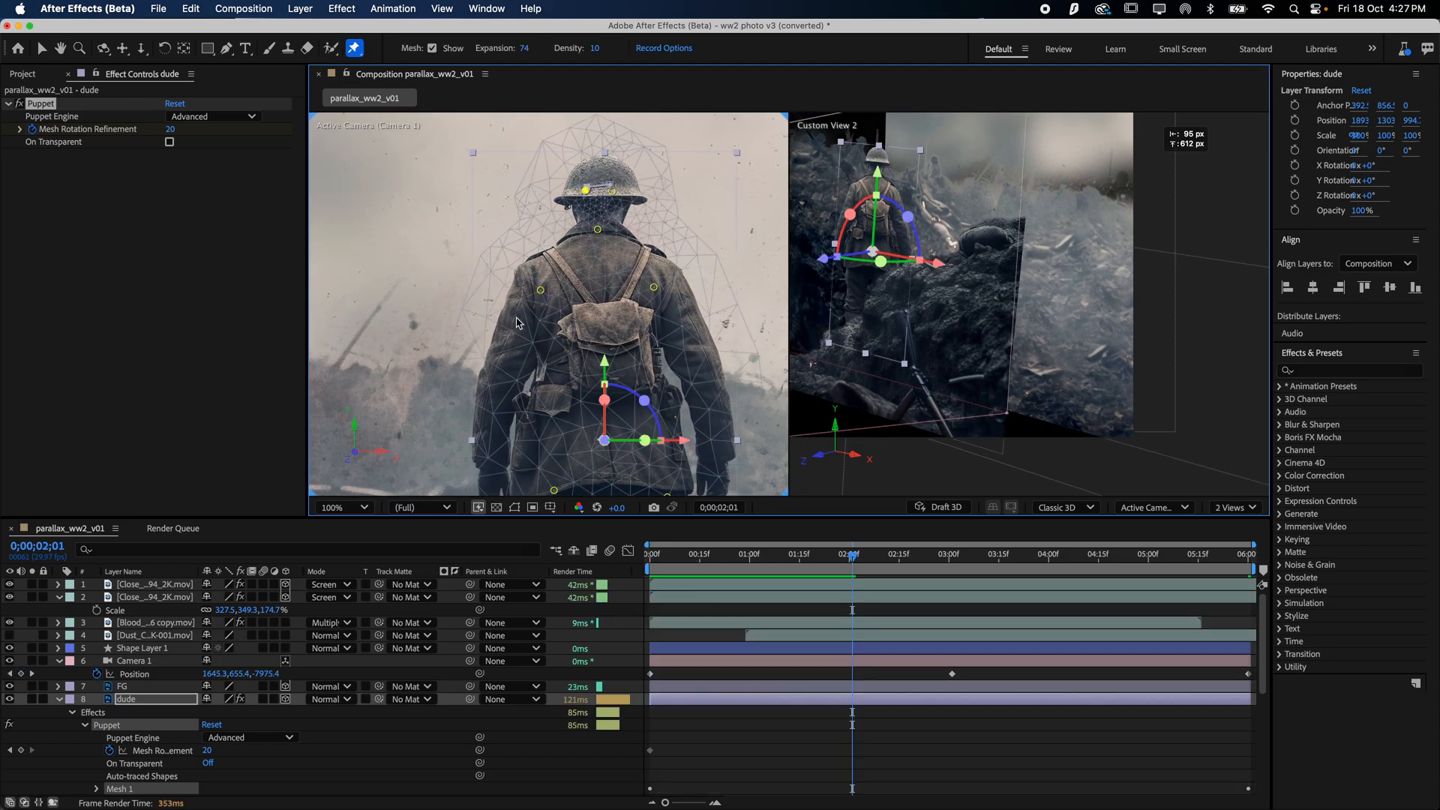
- Add Puppet pins at the soldier's left elbow and hand, try pulling the hand outward, and undo that pull
{"action": "left_click", "coordinate": [496, 402]}
{"action": "left_click_drag", "start_coordinate": [496, 447], "coordinate": [379, 388]}
{"action": "left_click", "coordinate": [532, 422]}
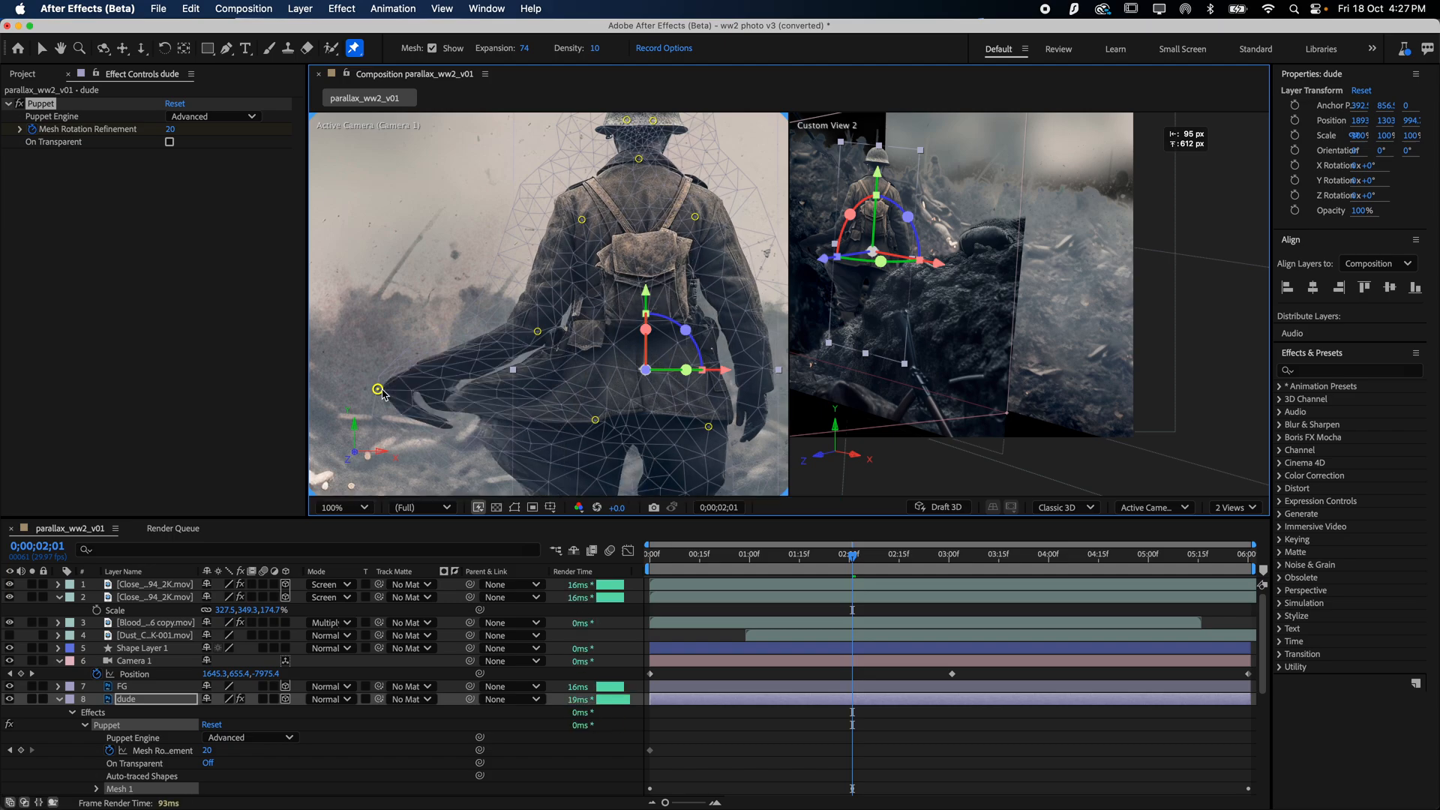
{"action": "key", "text": "super+z"}
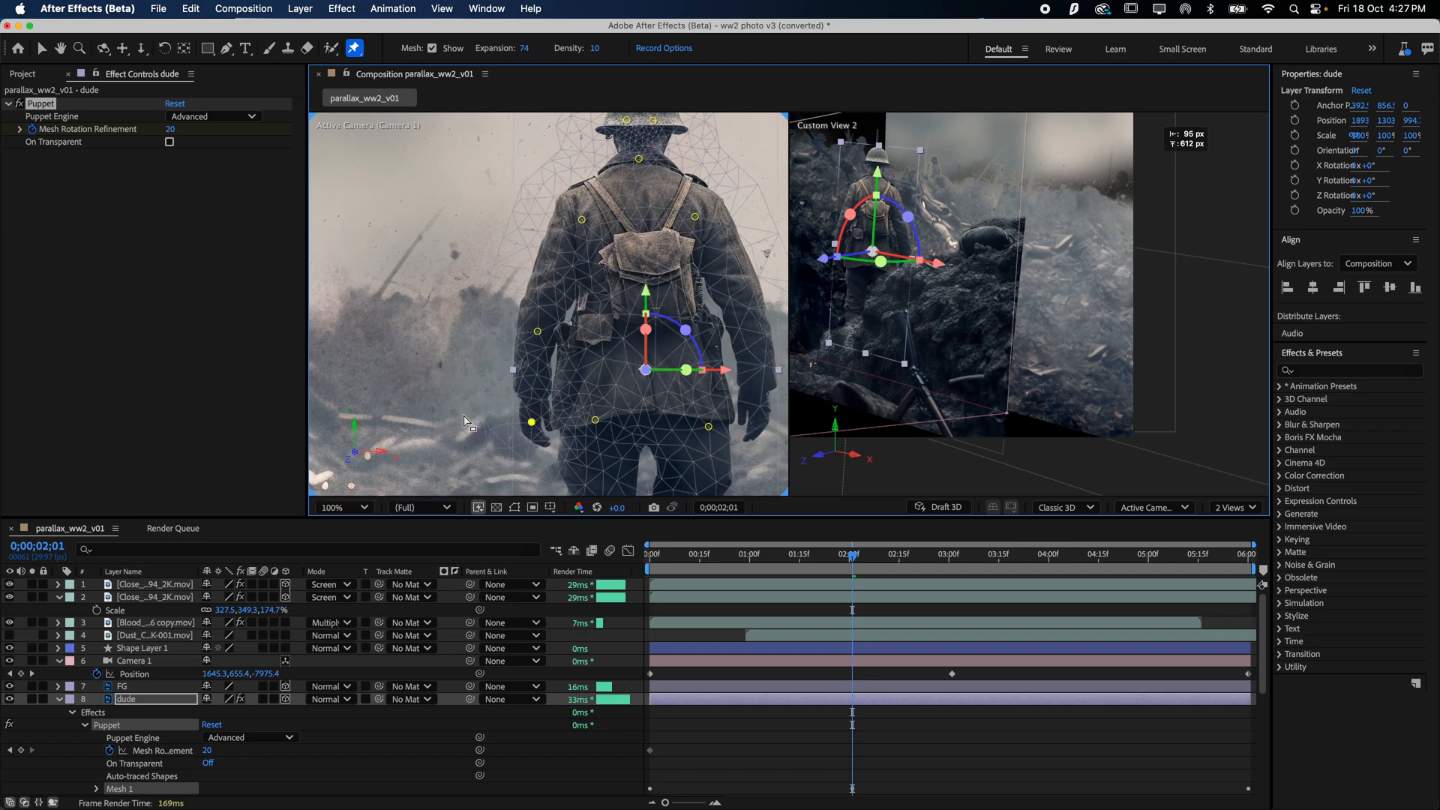
- Preview the puppet animation with the whole soldier in frame from the first frame, stopping at 0;00;01;23
{"action": "key", "text": "comma"}
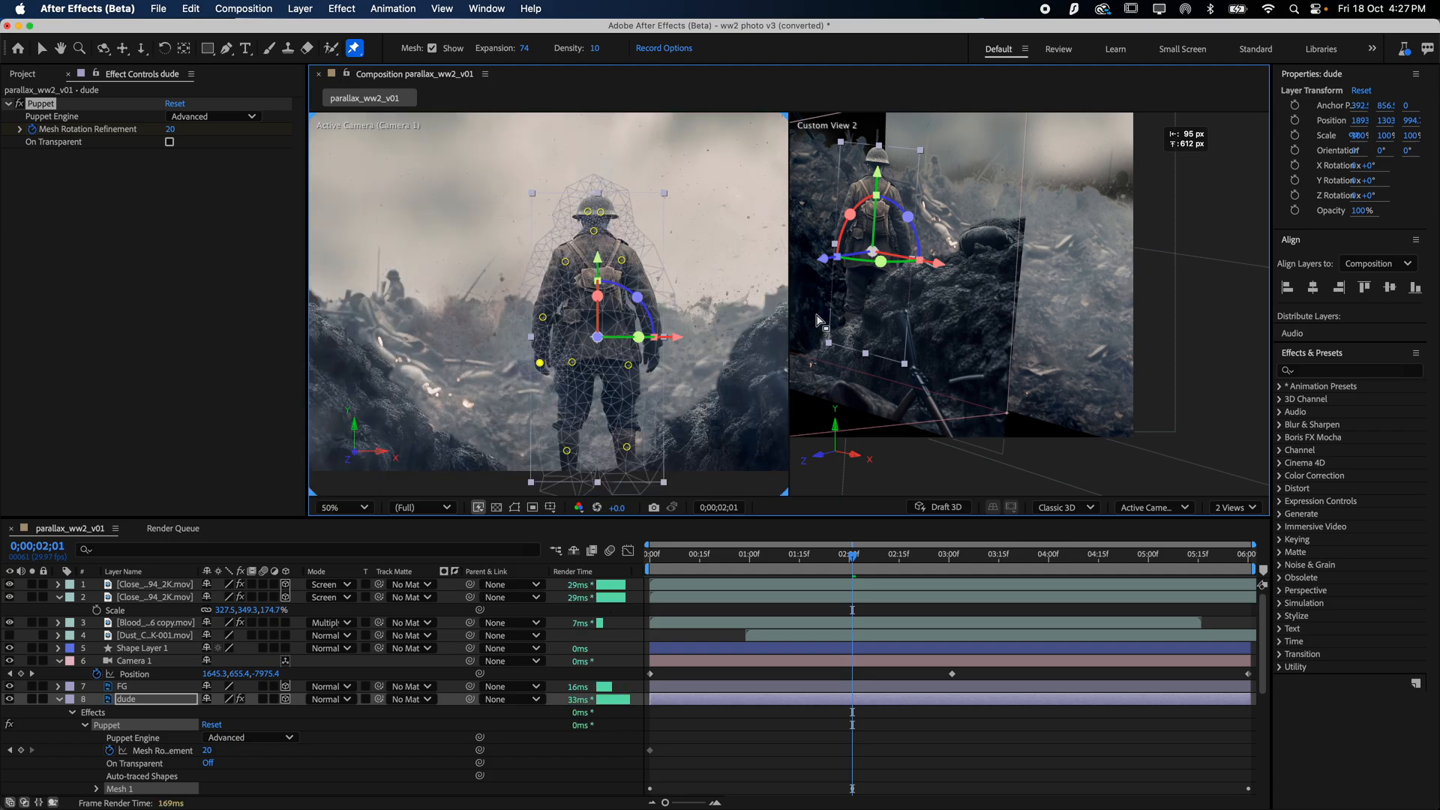
{"action": "left_click_drag", "start_coordinate": [855, 557], "coordinate": [572, 566]}
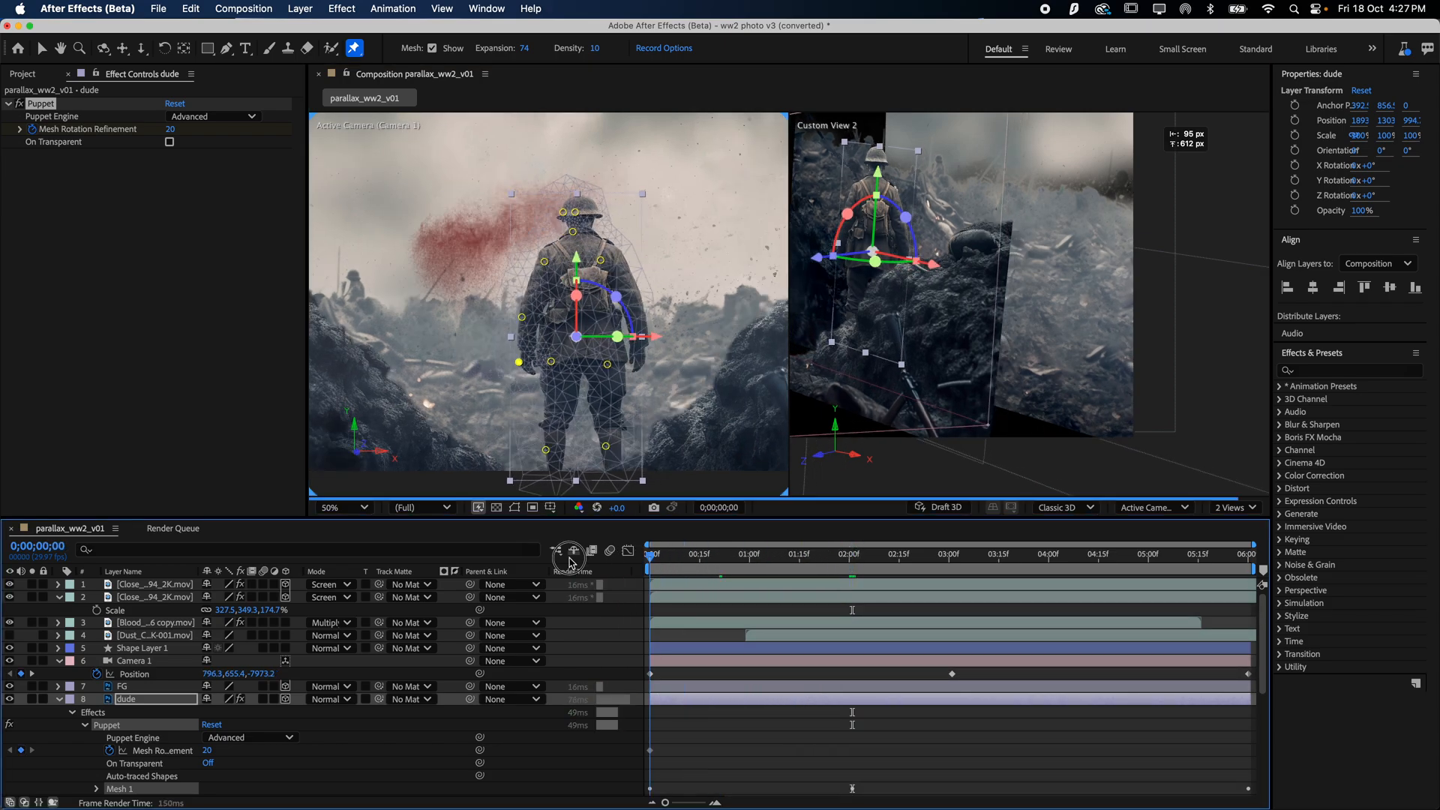
{"action": "key", "text": "space"}
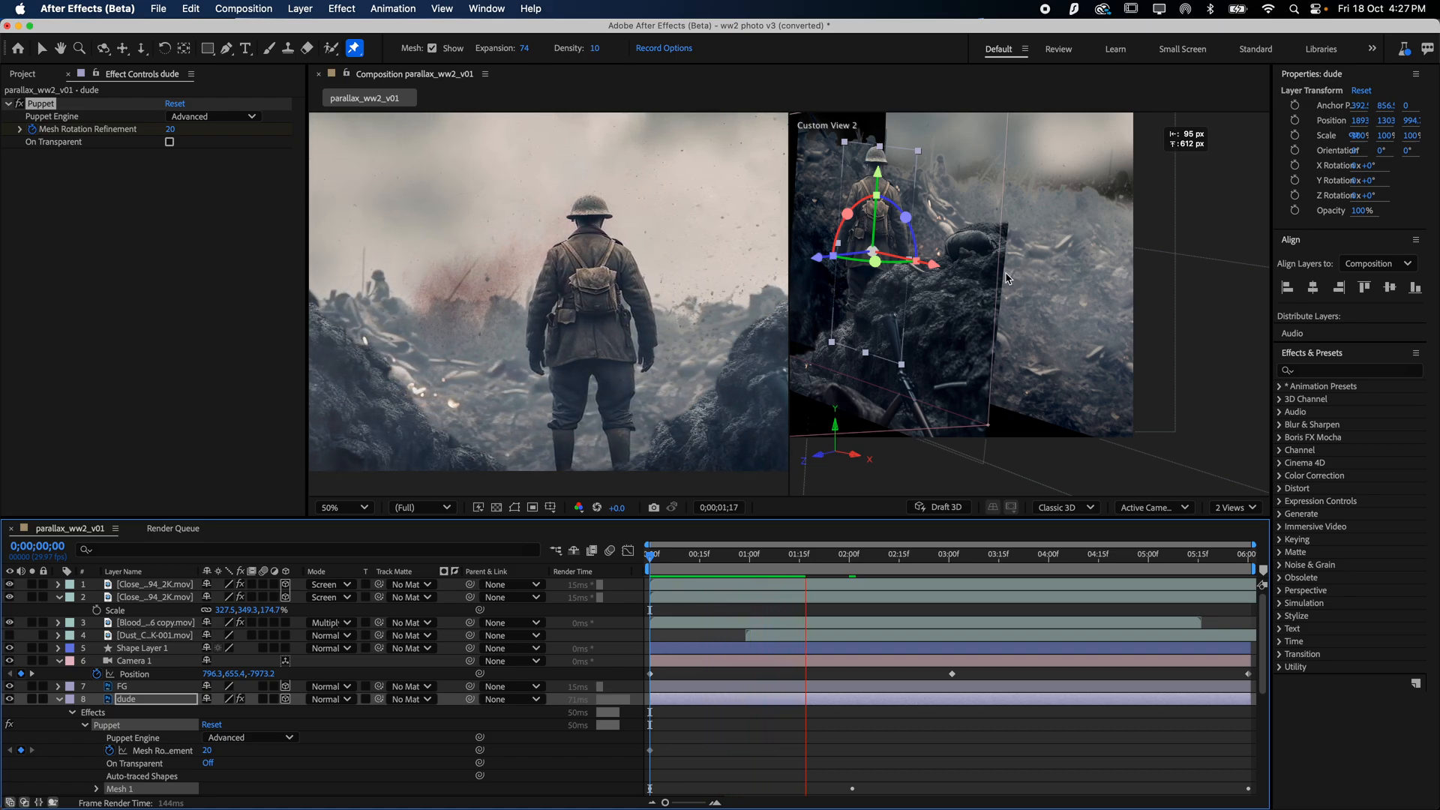
{"action": "left_click", "coordinate": [510, 459]}
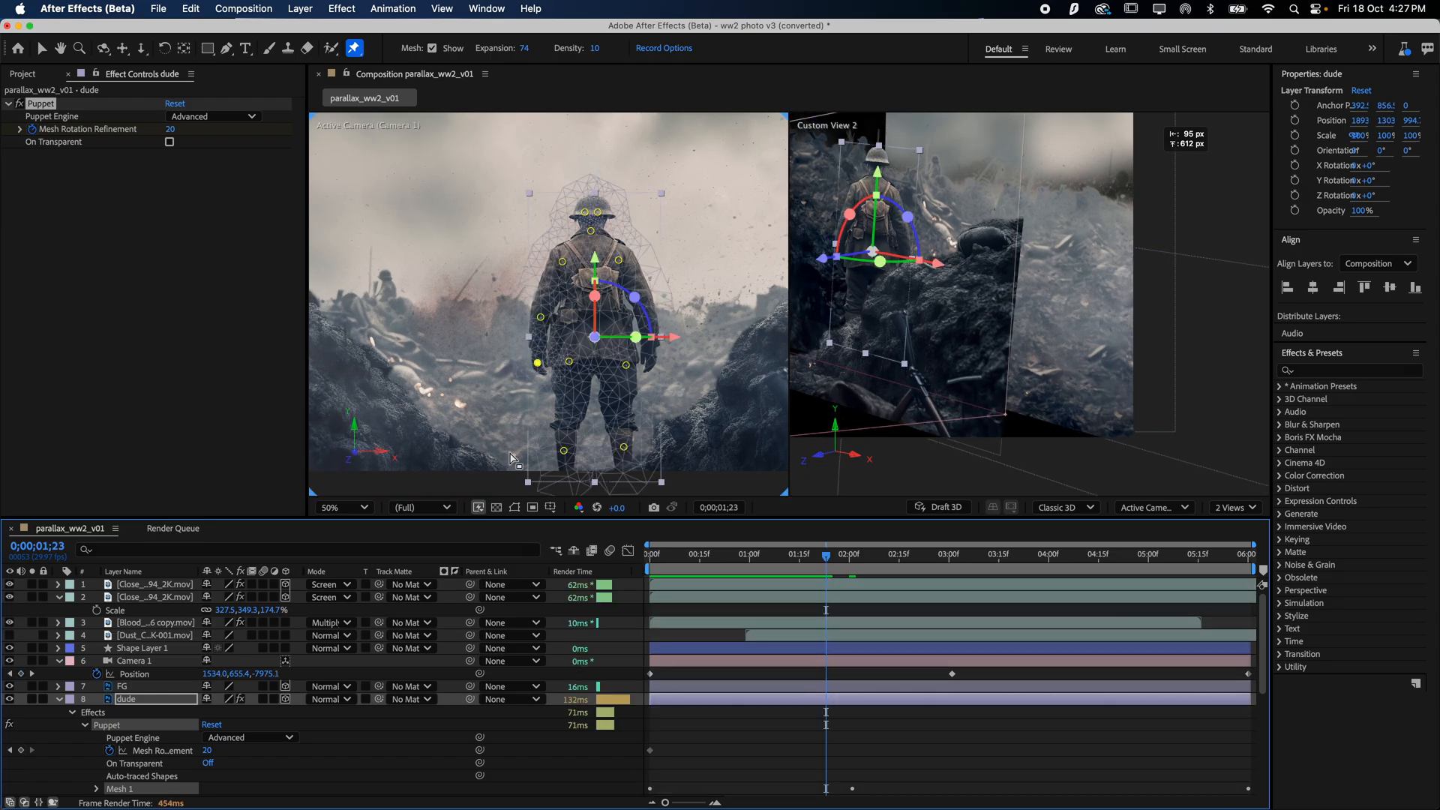
- Select the topmost Close Fog clip and switch the composition to 1 View with the full frame centred
{"action": "left_click", "coordinate": [145, 597]}
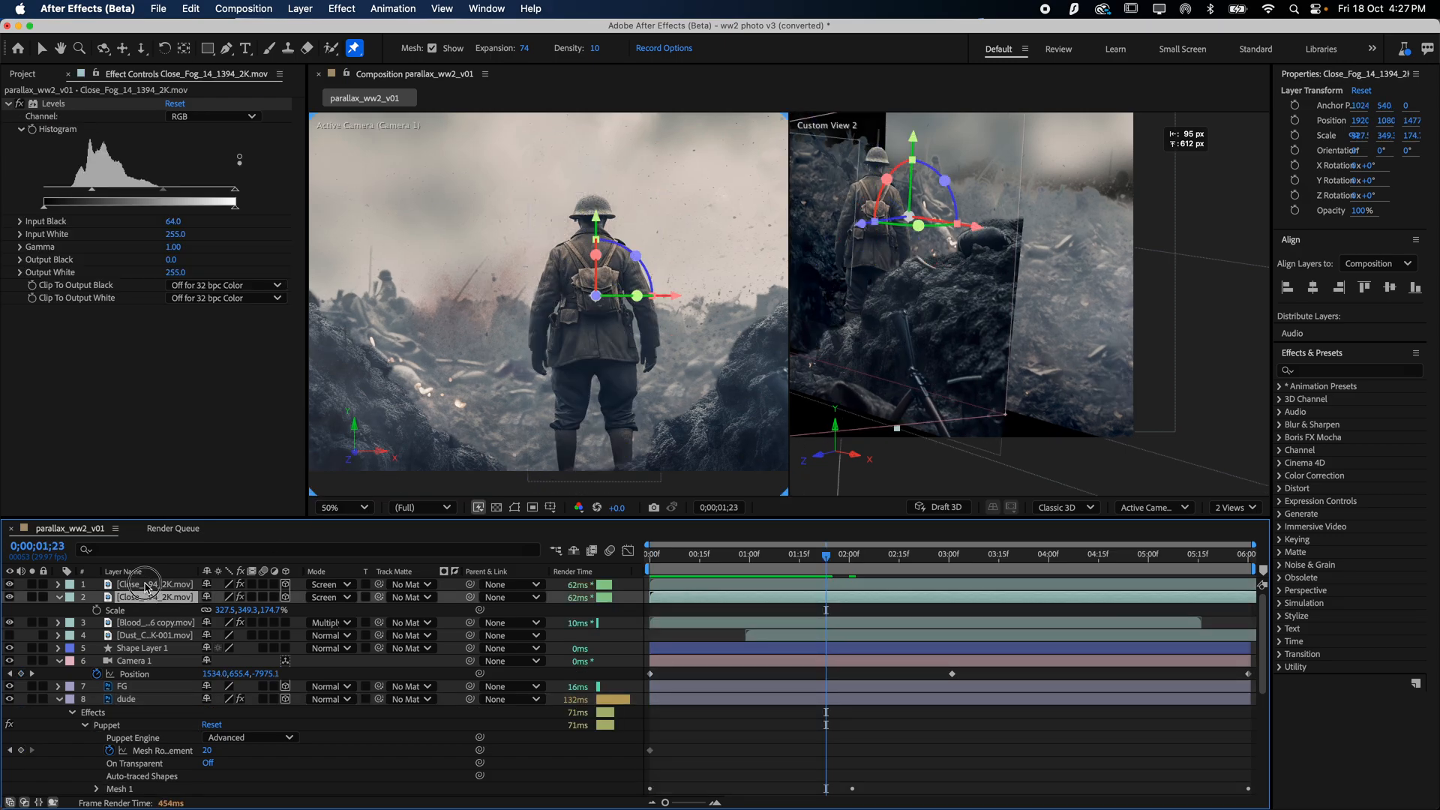
{"action": "left_click", "coordinate": [148, 583]}
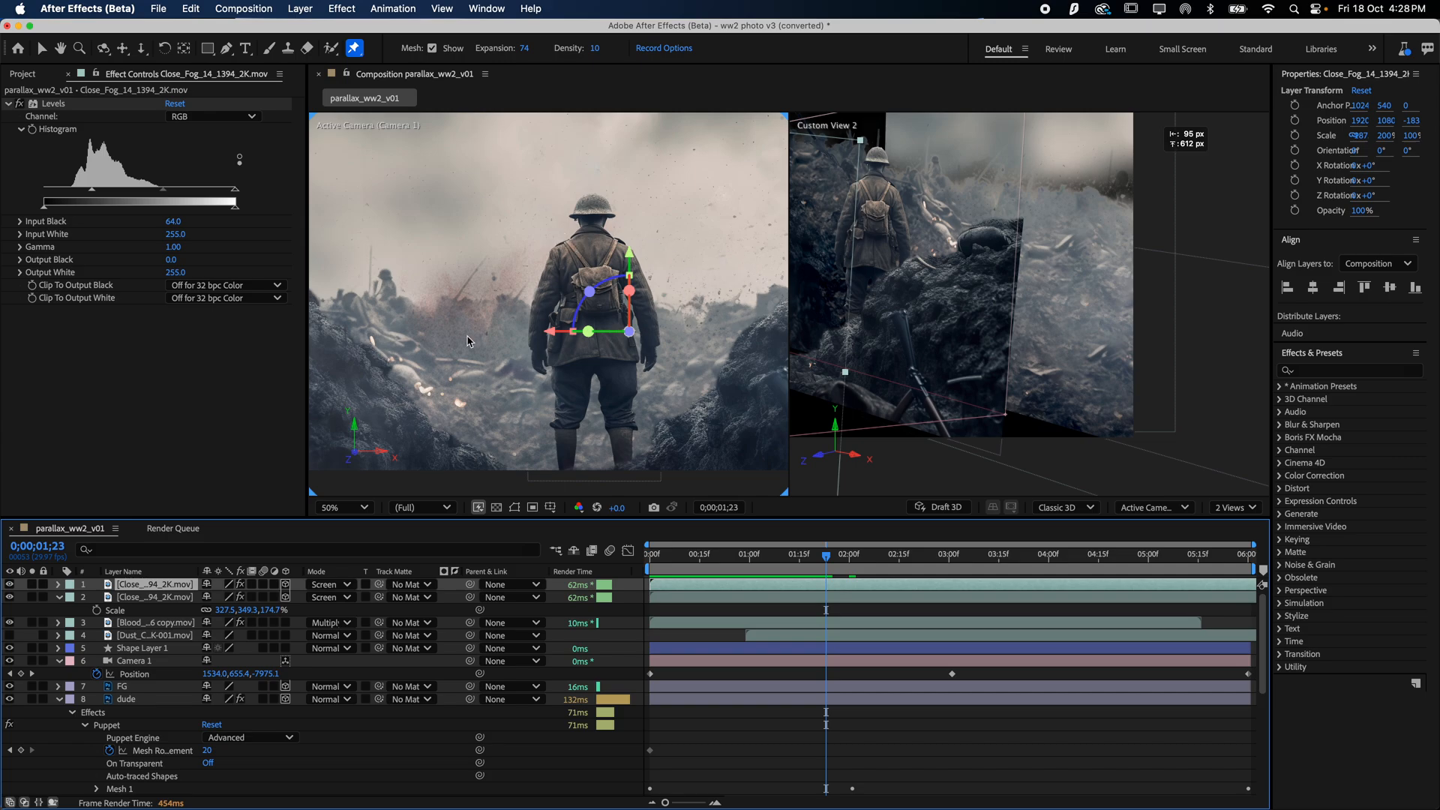
{"action": "left_click", "coordinate": [1233, 508]}
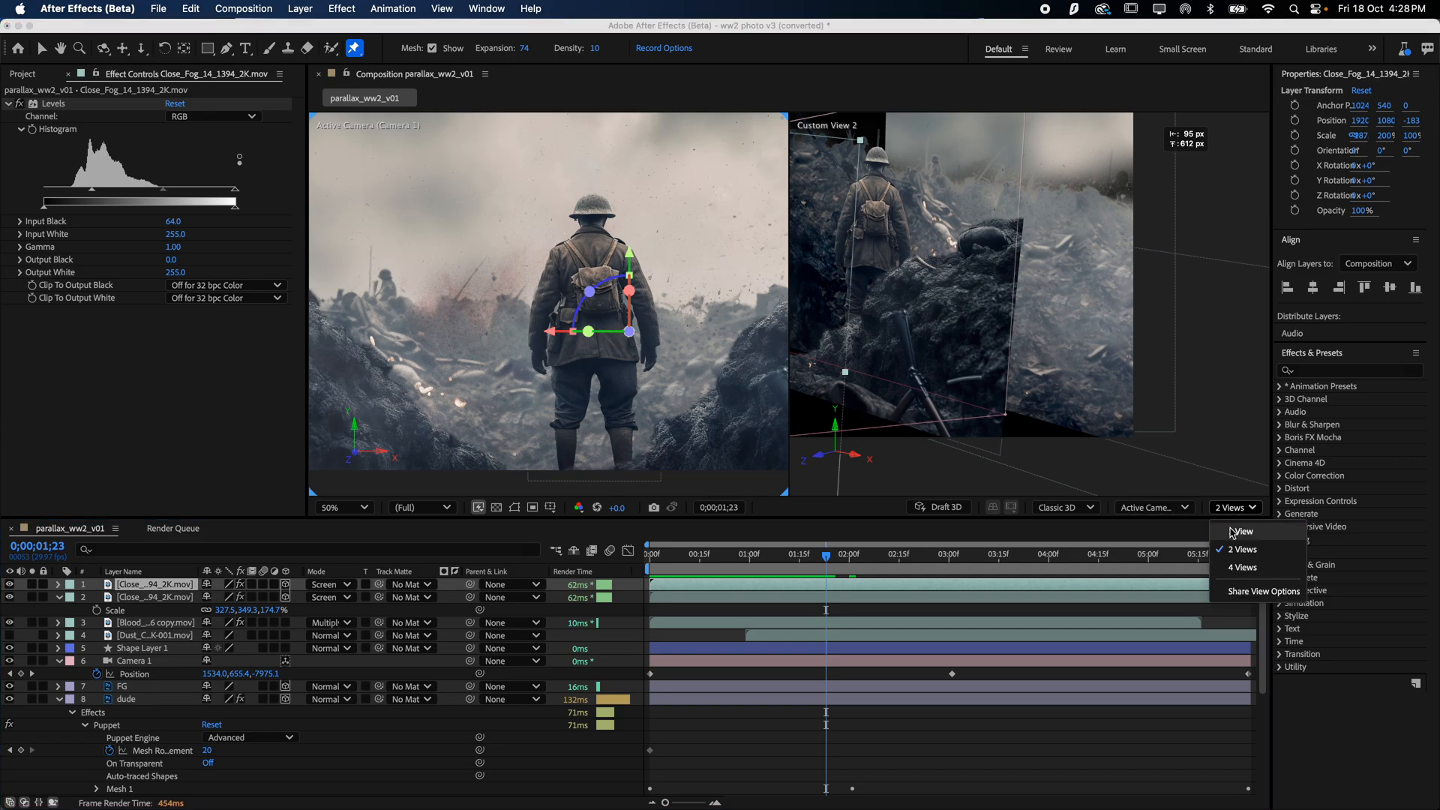
{"action": "left_click", "coordinate": [1235, 532]}
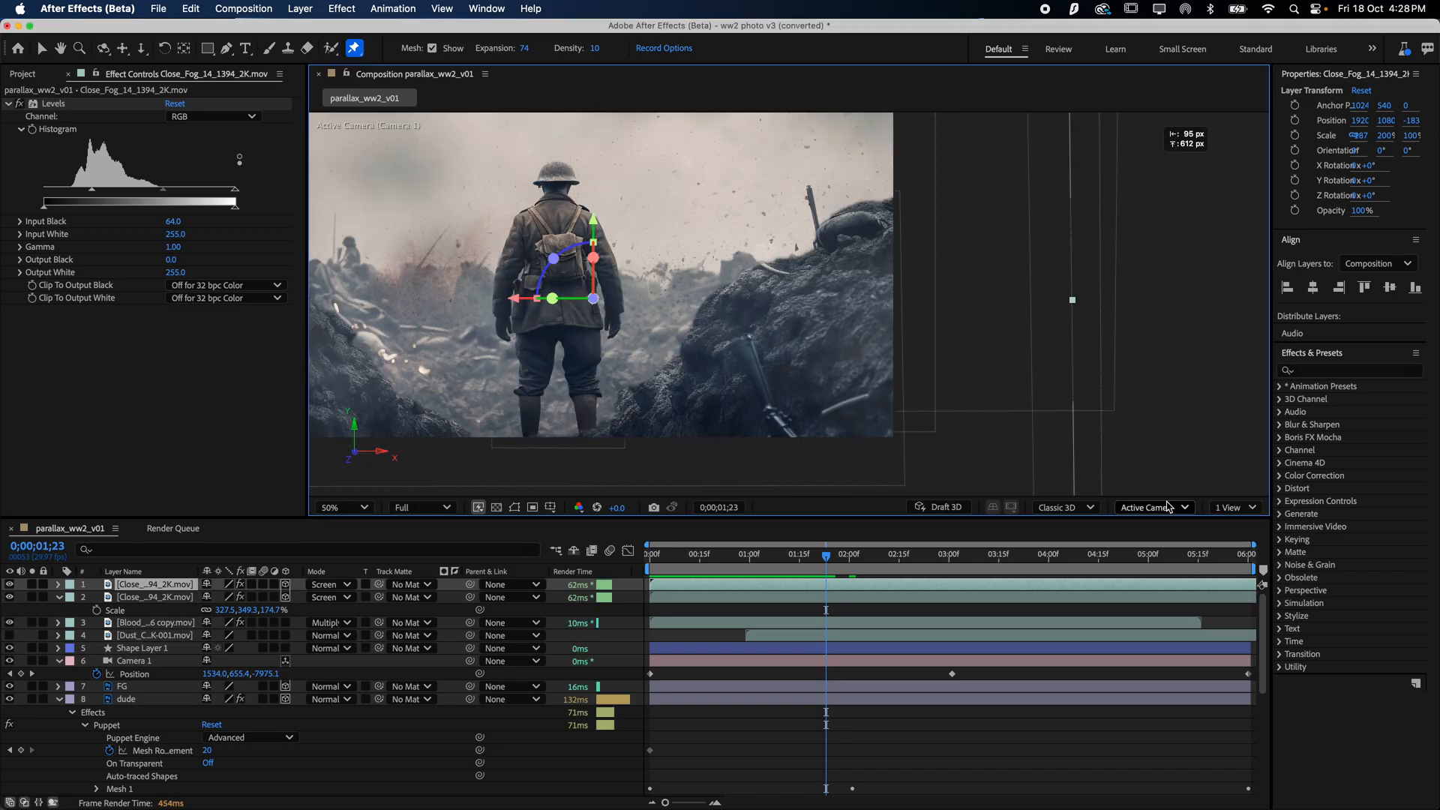
{"action": "left_click_drag", "start_coordinate": [525, 413], "coordinate": [774, 448]}
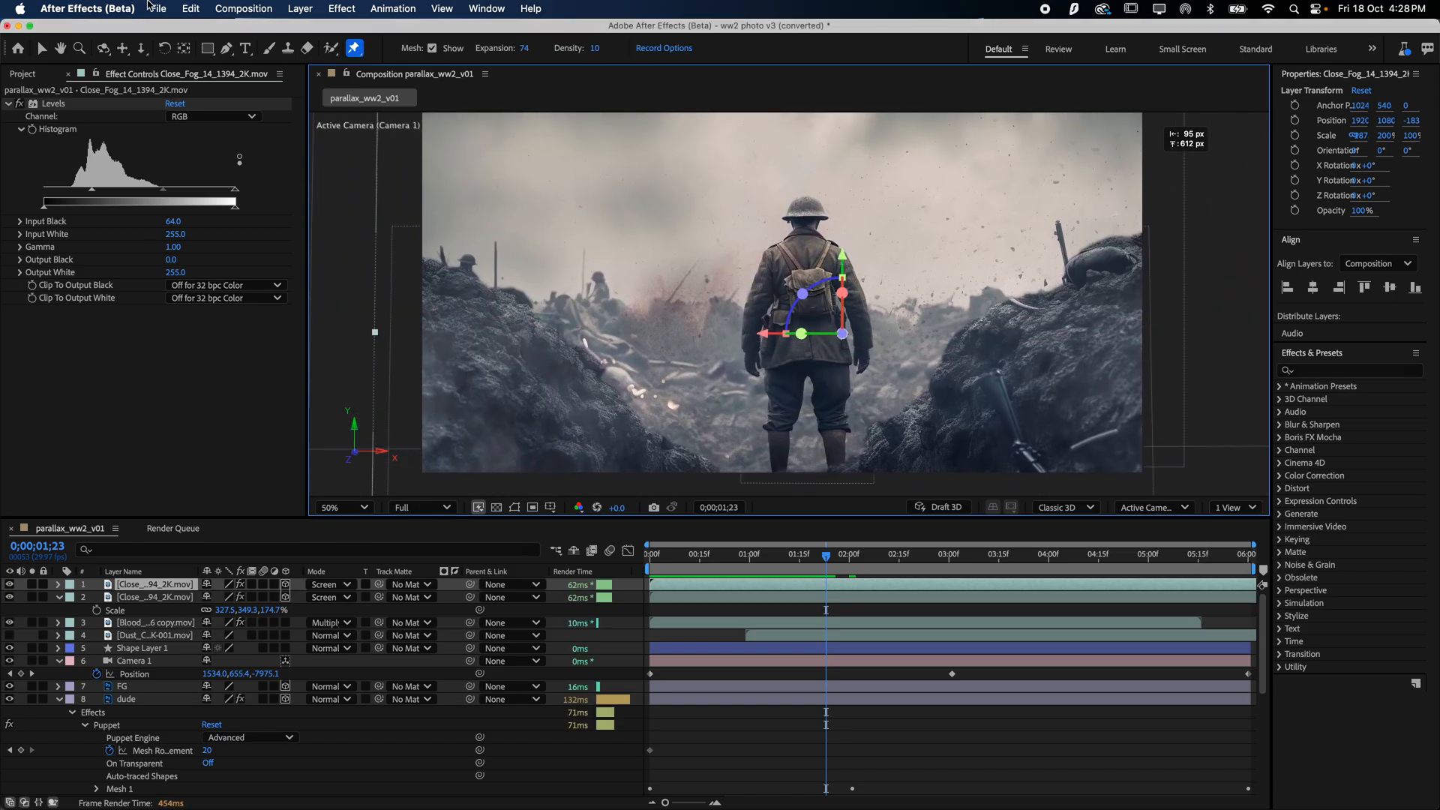
- Create a new adjustment layer above all other layers and return to the parallax_ww2_v01 composition view
{"action": "left_click", "coordinate": [300, 8]}
{"action": "mouse_move", "coordinate": [315, 30]}
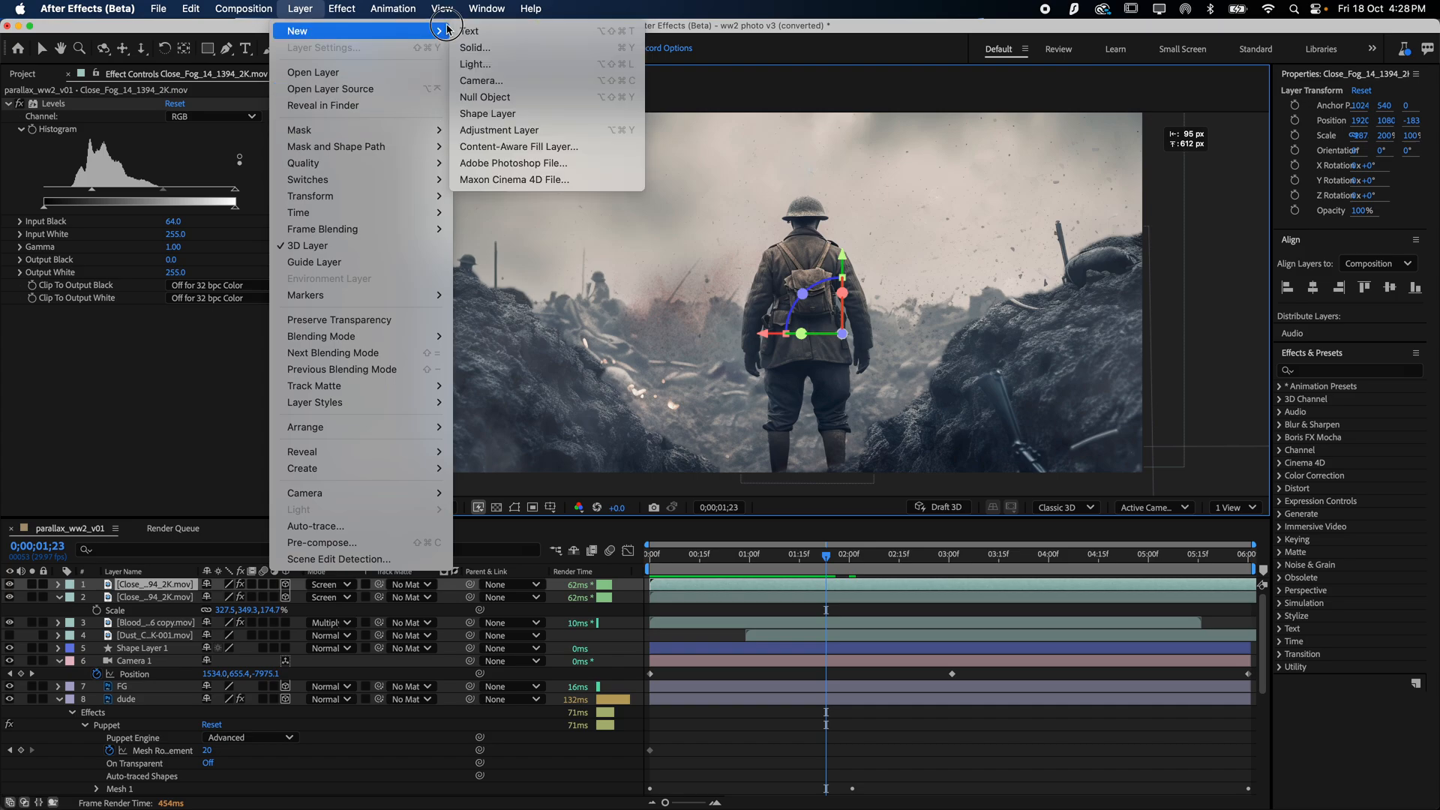
{"action": "left_click", "coordinate": [570, 130]}
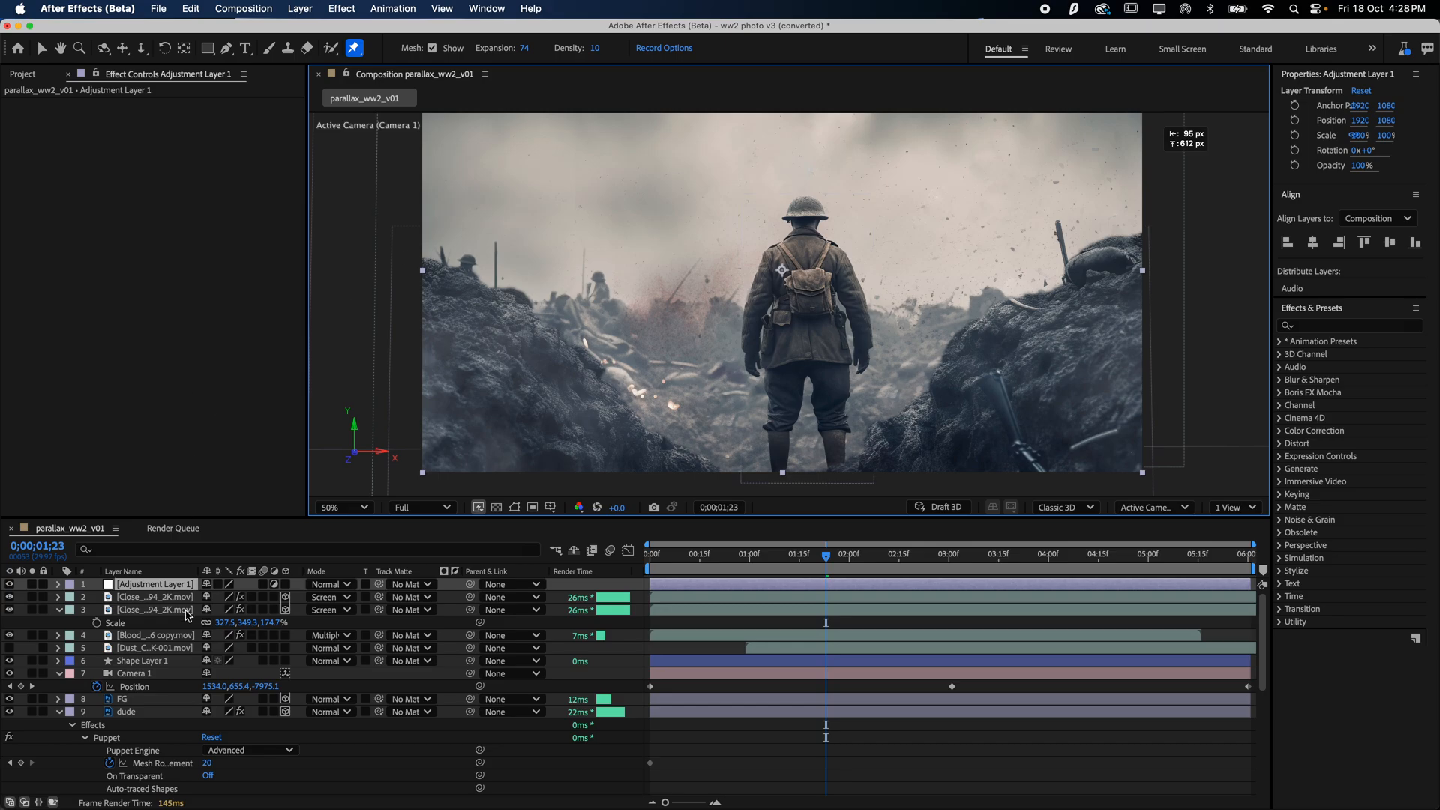
{"action": "key", "text": "KP_Enter"}
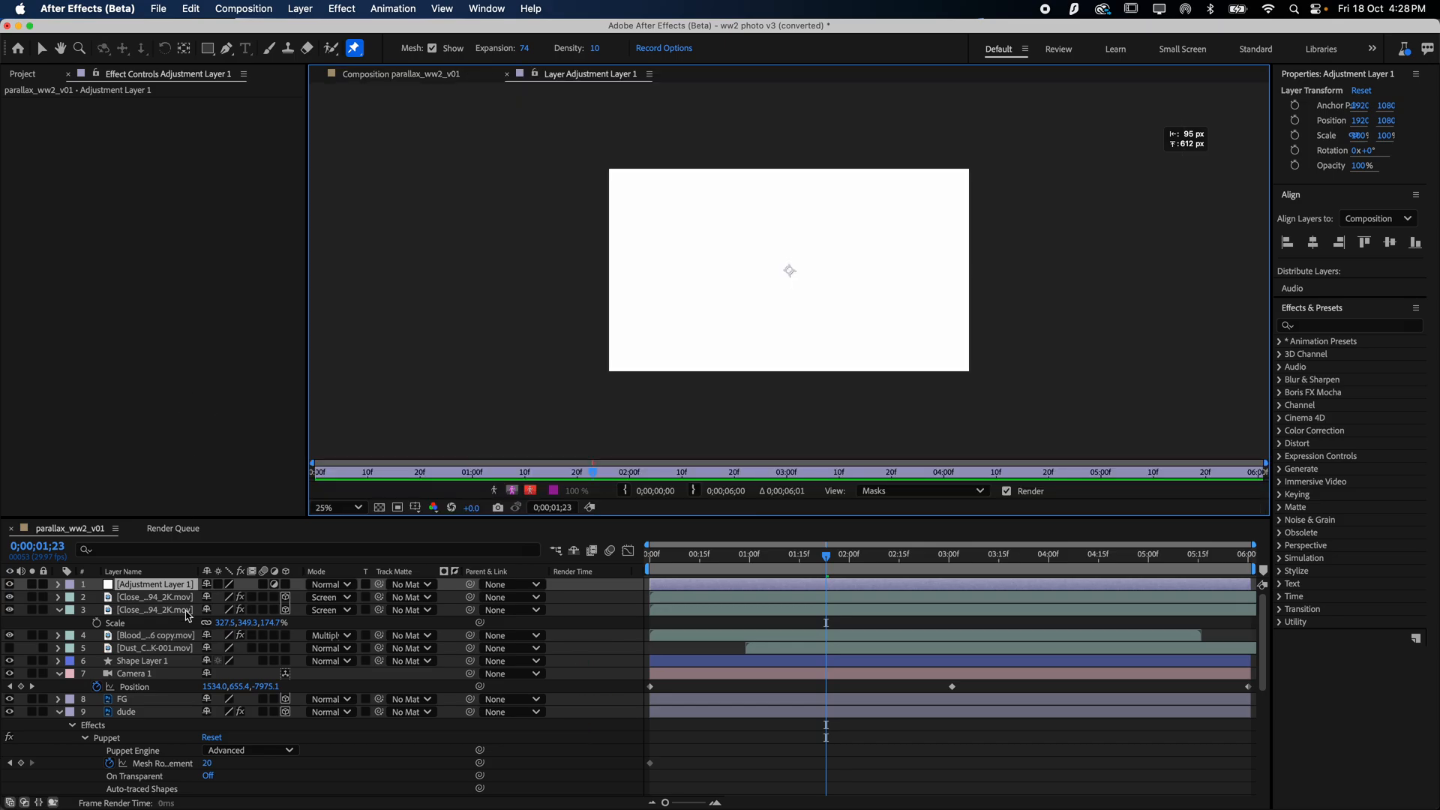
{"action": "left_click", "coordinate": [398, 74]}
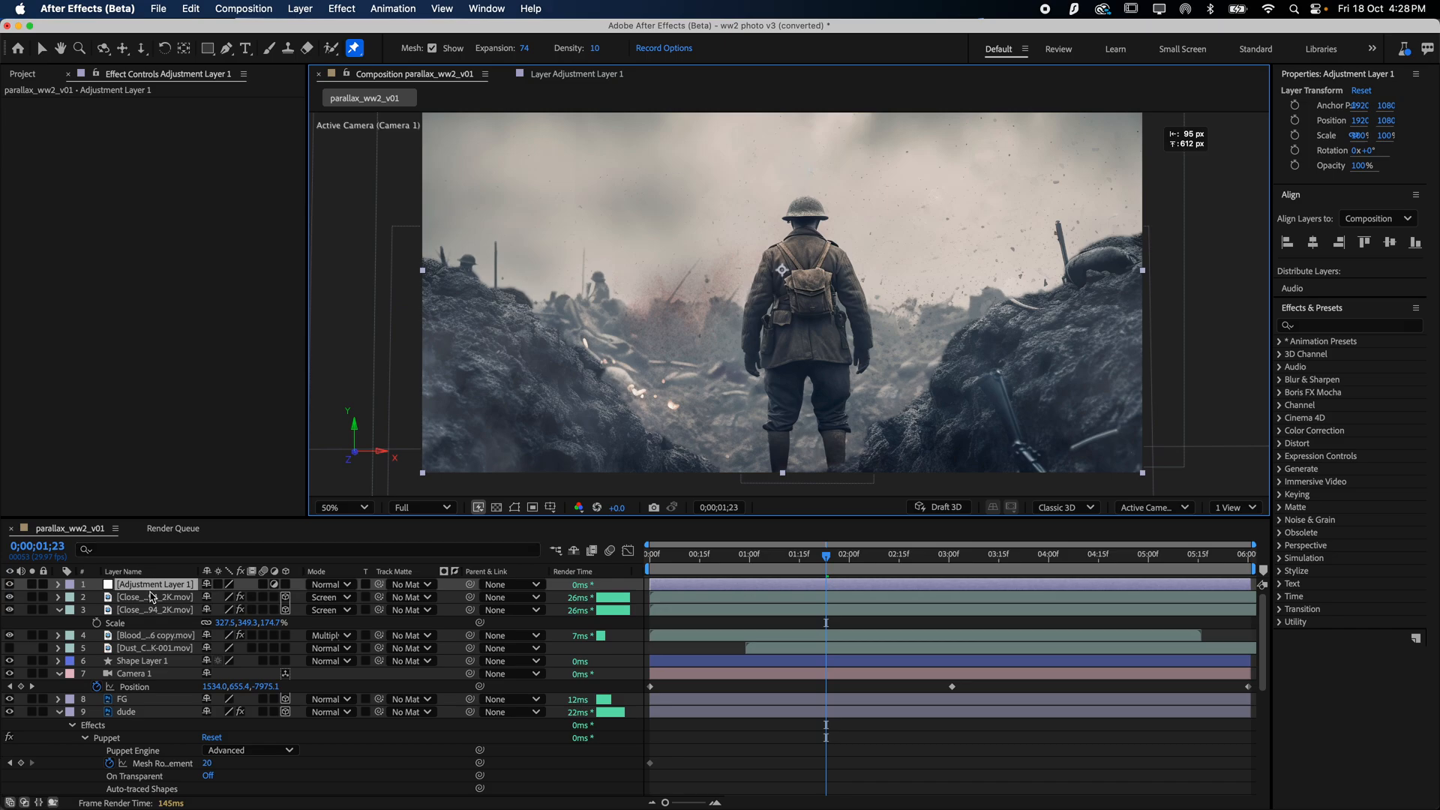
- Rename the new adjustment layer as elements and keep it selected
{"action": "left_click", "coordinate": [152, 597]}
{"action": "left_click", "coordinate": [153, 589]}
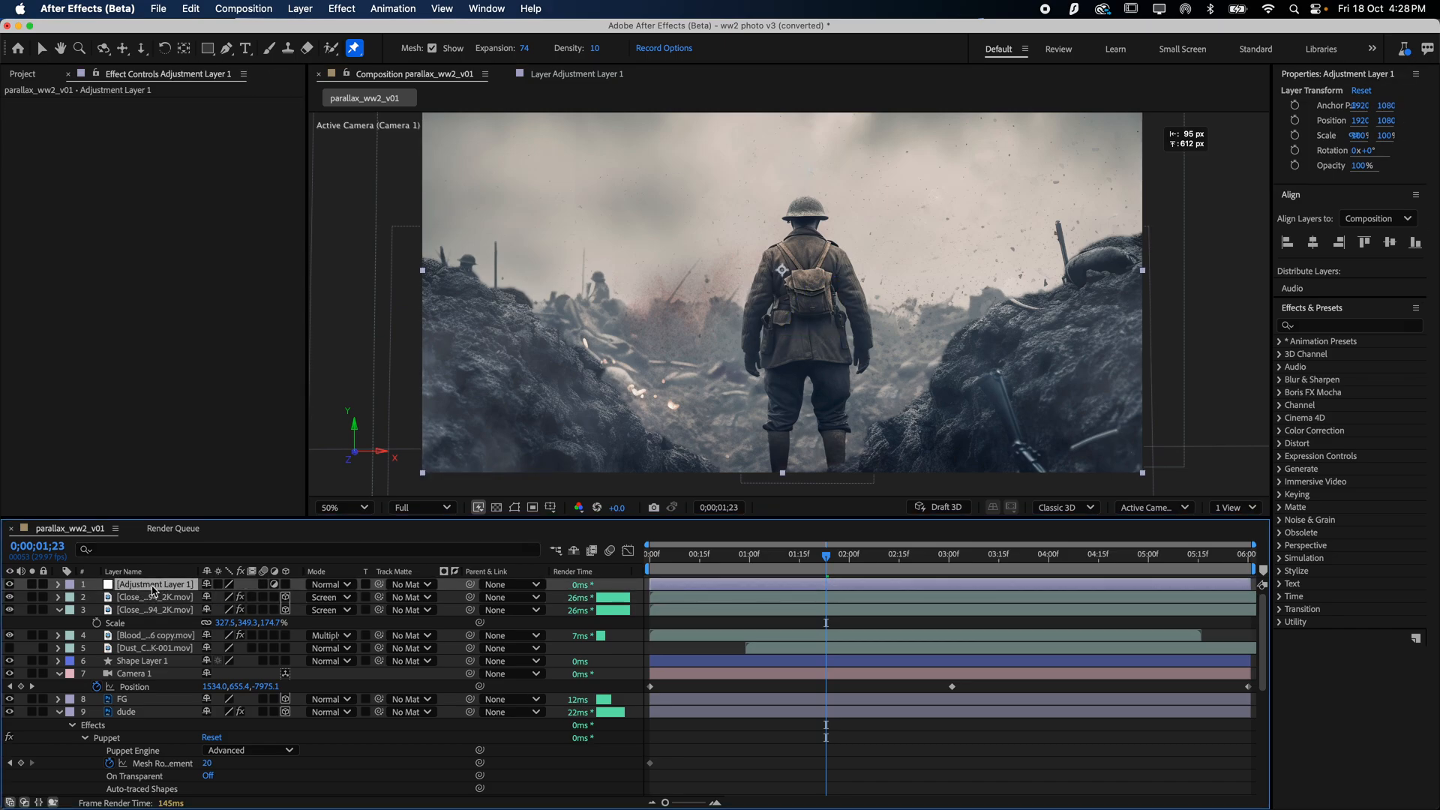
{"action": "key", "text": "Return"}
{"action": "type", "text": "elements"}
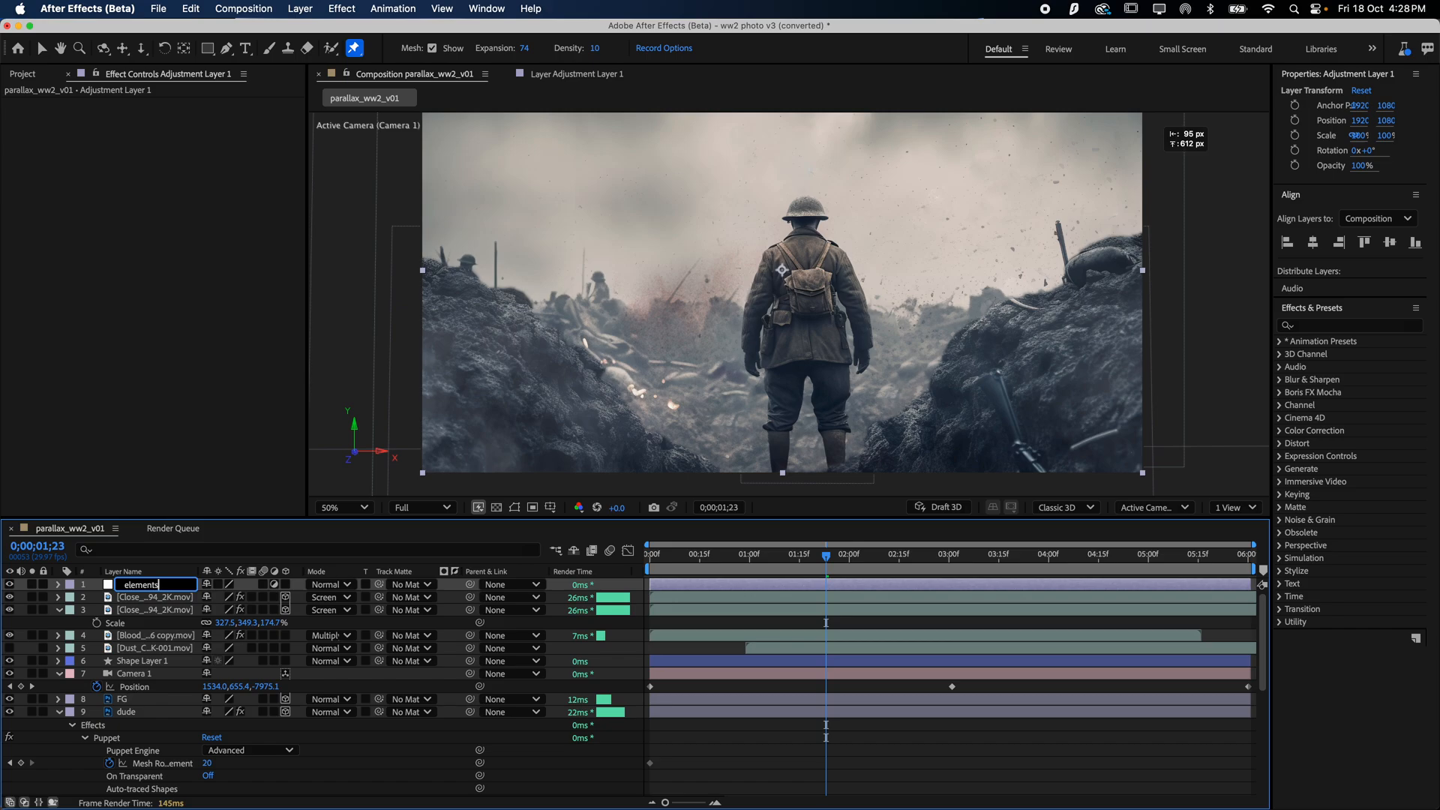
{"action": "left_click", "coordinate": [151, 597]}
{"action": "left_click", "coordinate": [146, 589]}
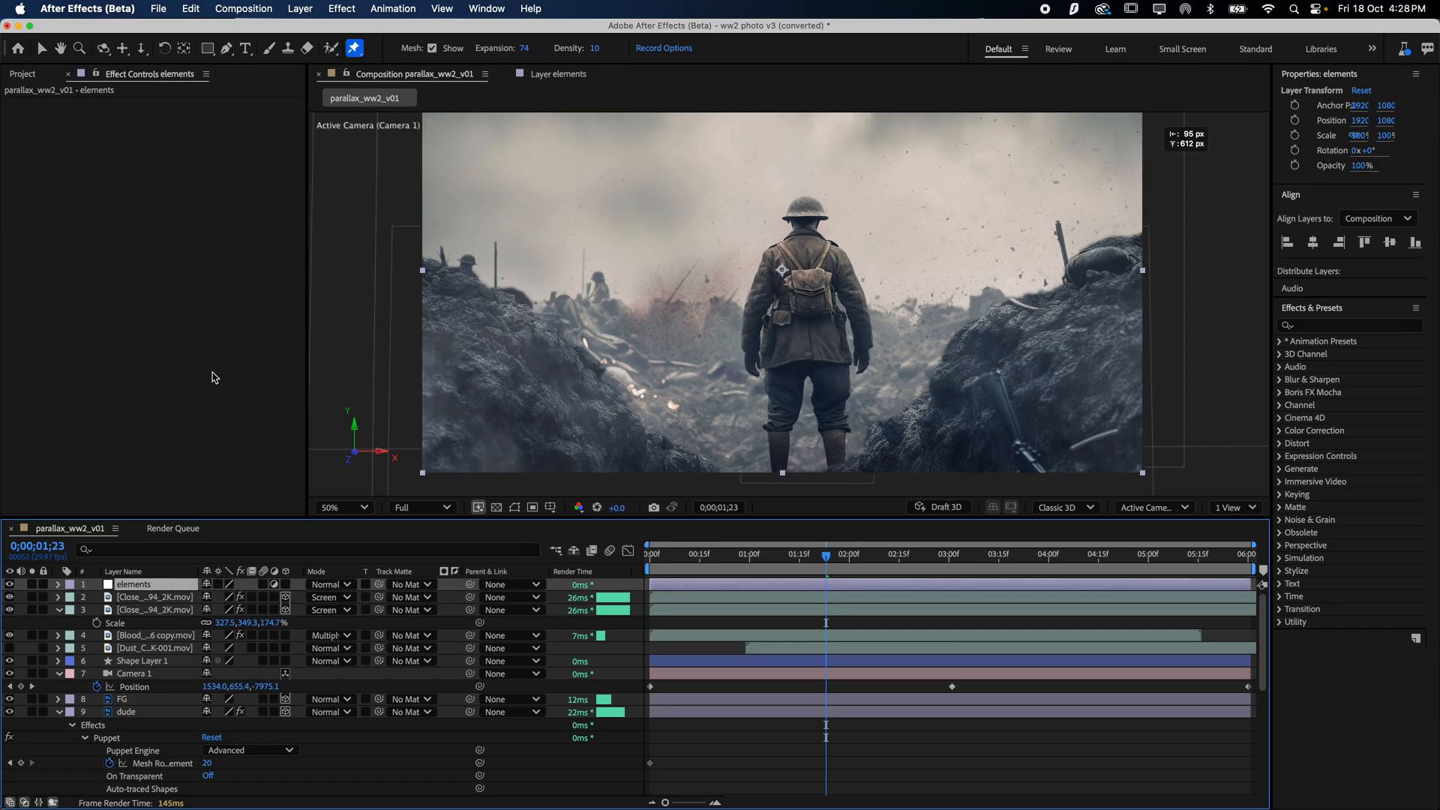
- Search the effects library for rain and highlight the CC Rainfall effect
{"action": "left_click", "coordinate": [247, 8]}
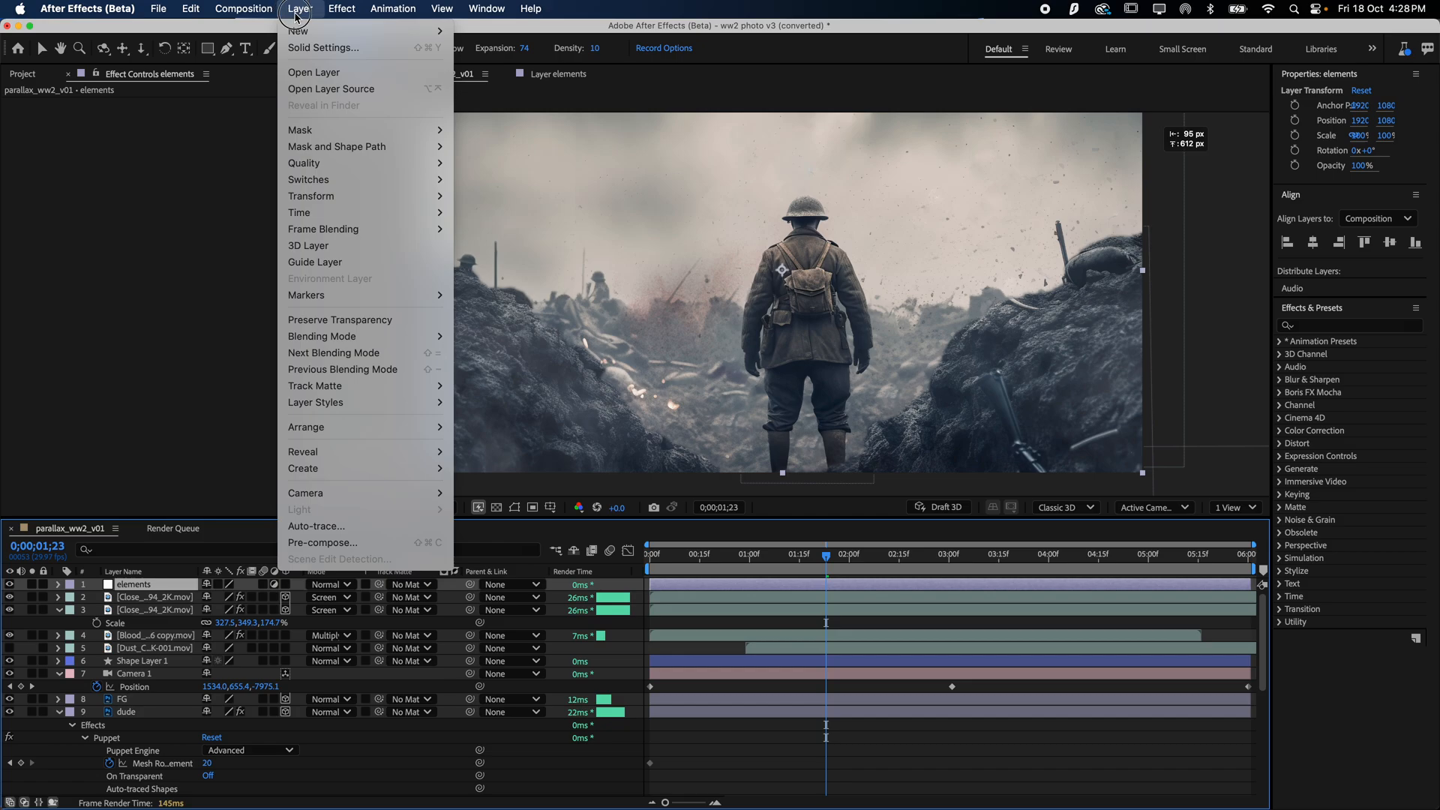
{"action": "left_click", "coordinate": [186, 419]}
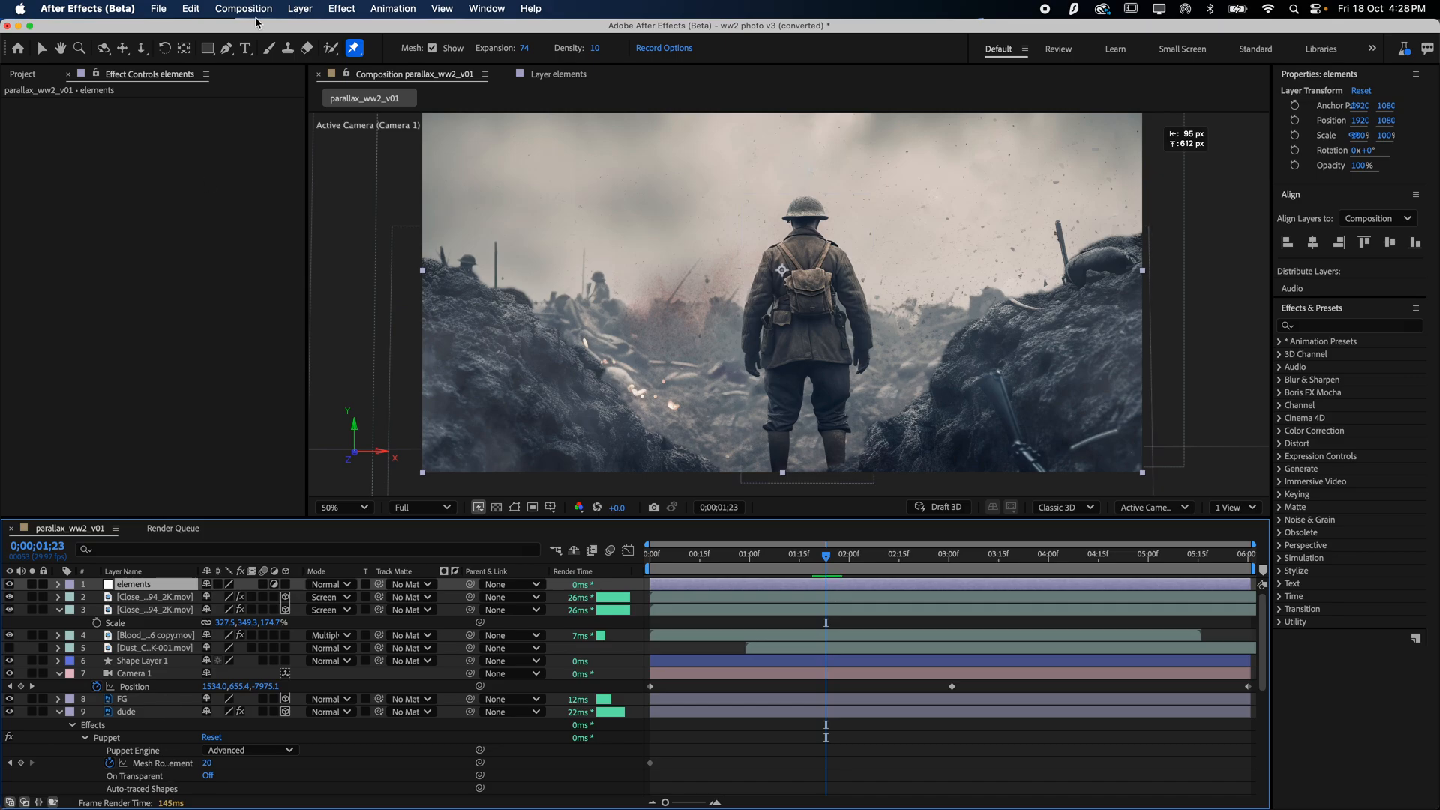
{"action": "left_click", "coordinate": [1332, 324]}
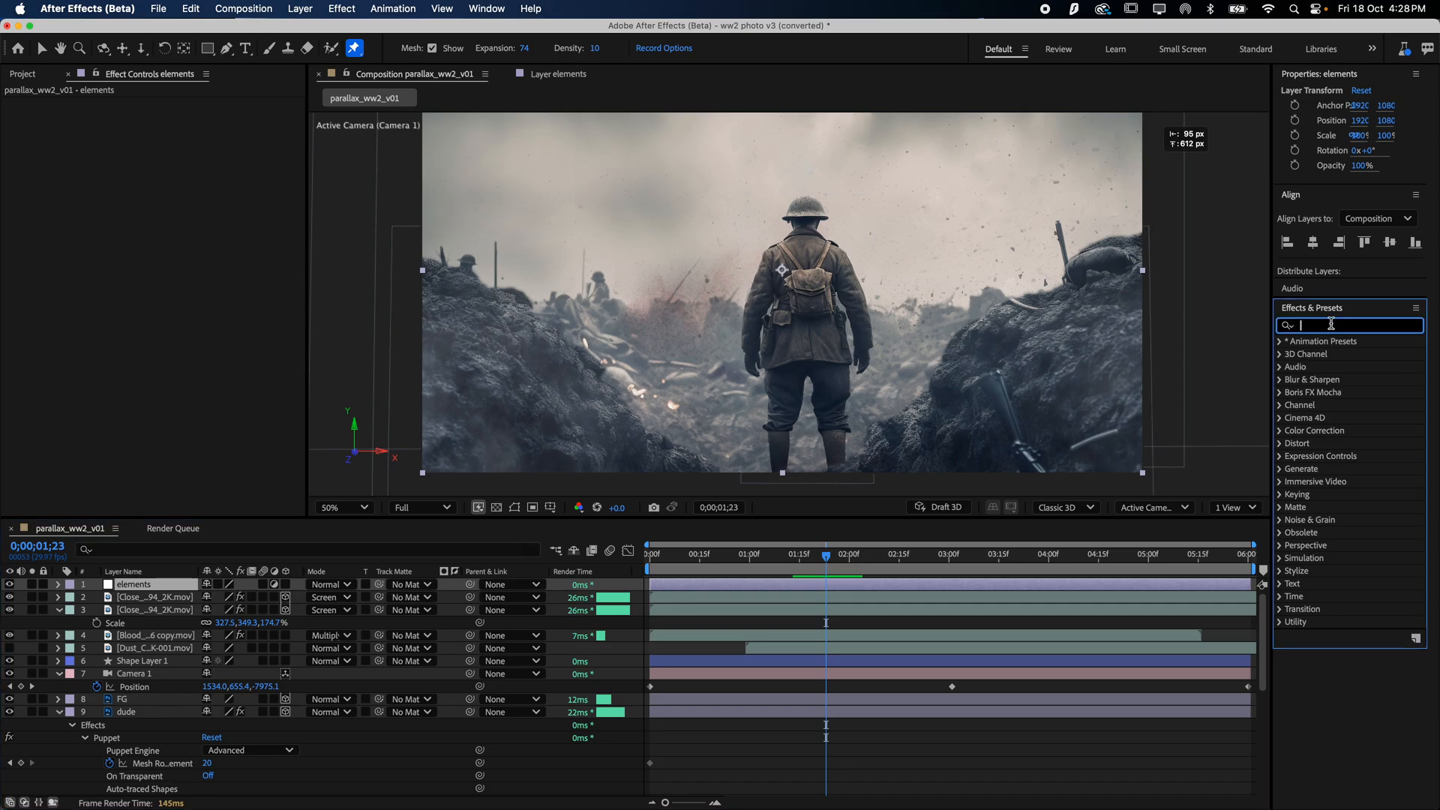
{"action": "type", "text": "rain"}
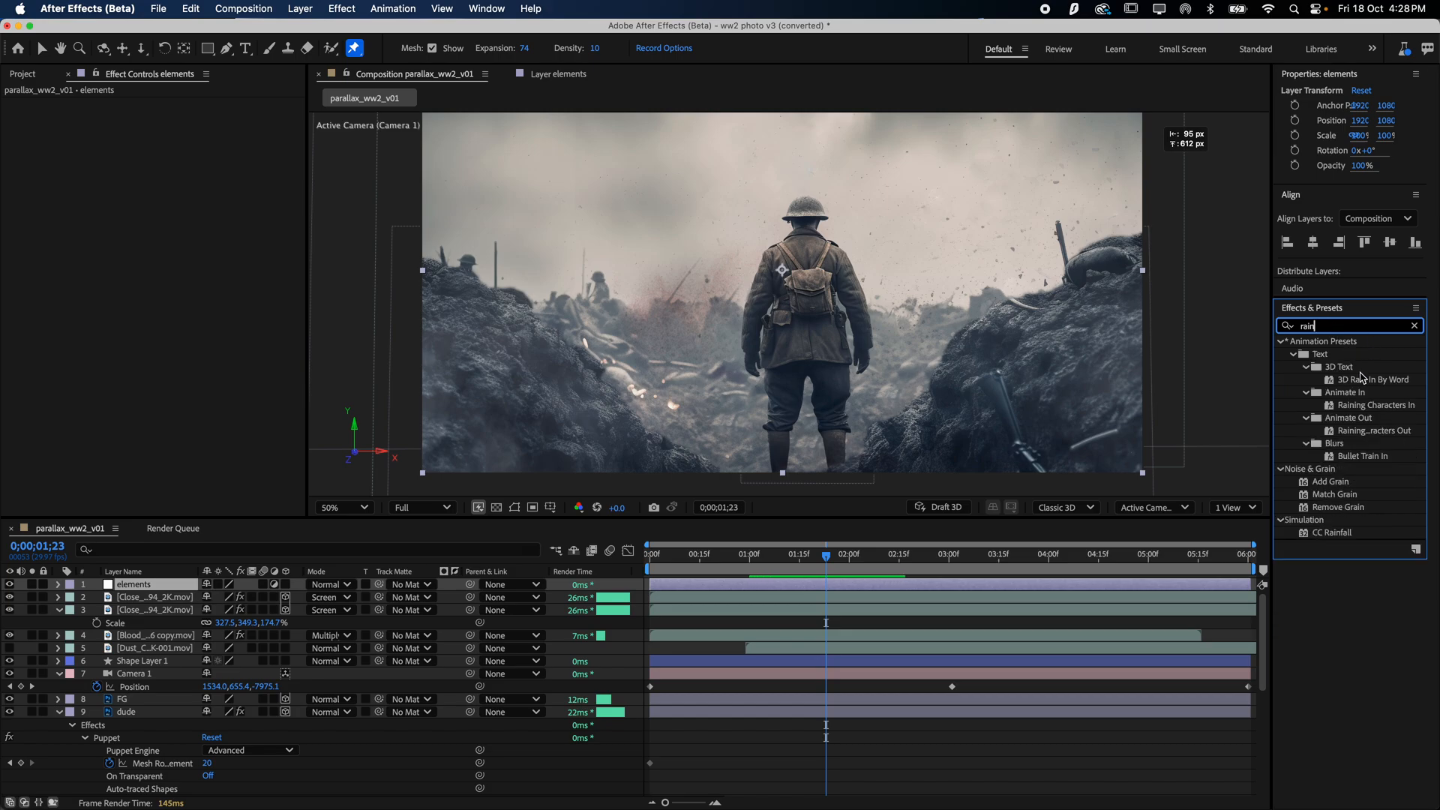
{"action": "left_click", "coordinate": [1296, 534]}
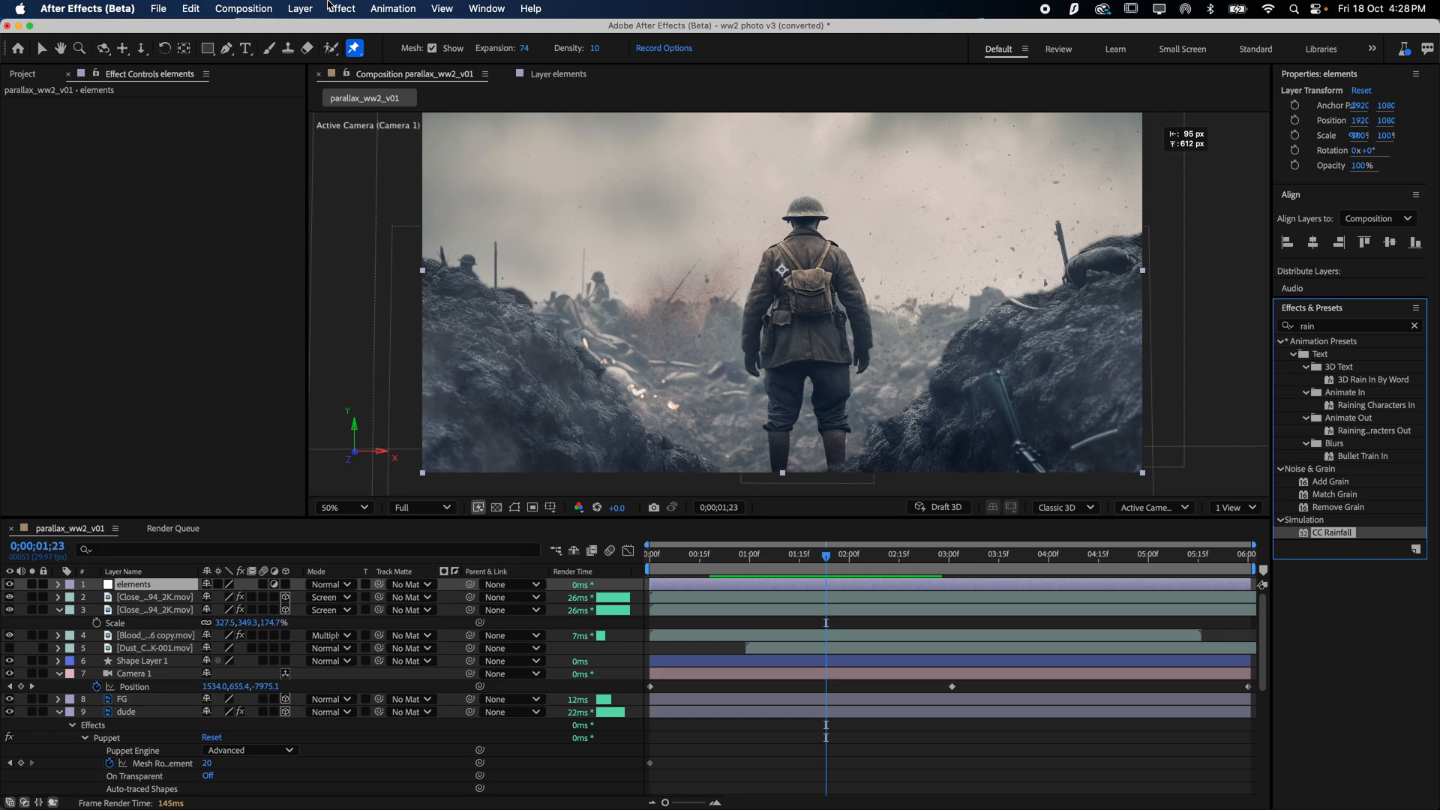
- Apply the CC Snowfall simulation effect to the elements layer and preview the default snow up to 0;00;02;16
{"action": "left_click", "coordinate": [329, 4]}
{"action": "left_click", "coordinate": [329, 4]}
{"action": "left_click", "coordinate": [282, 706]}
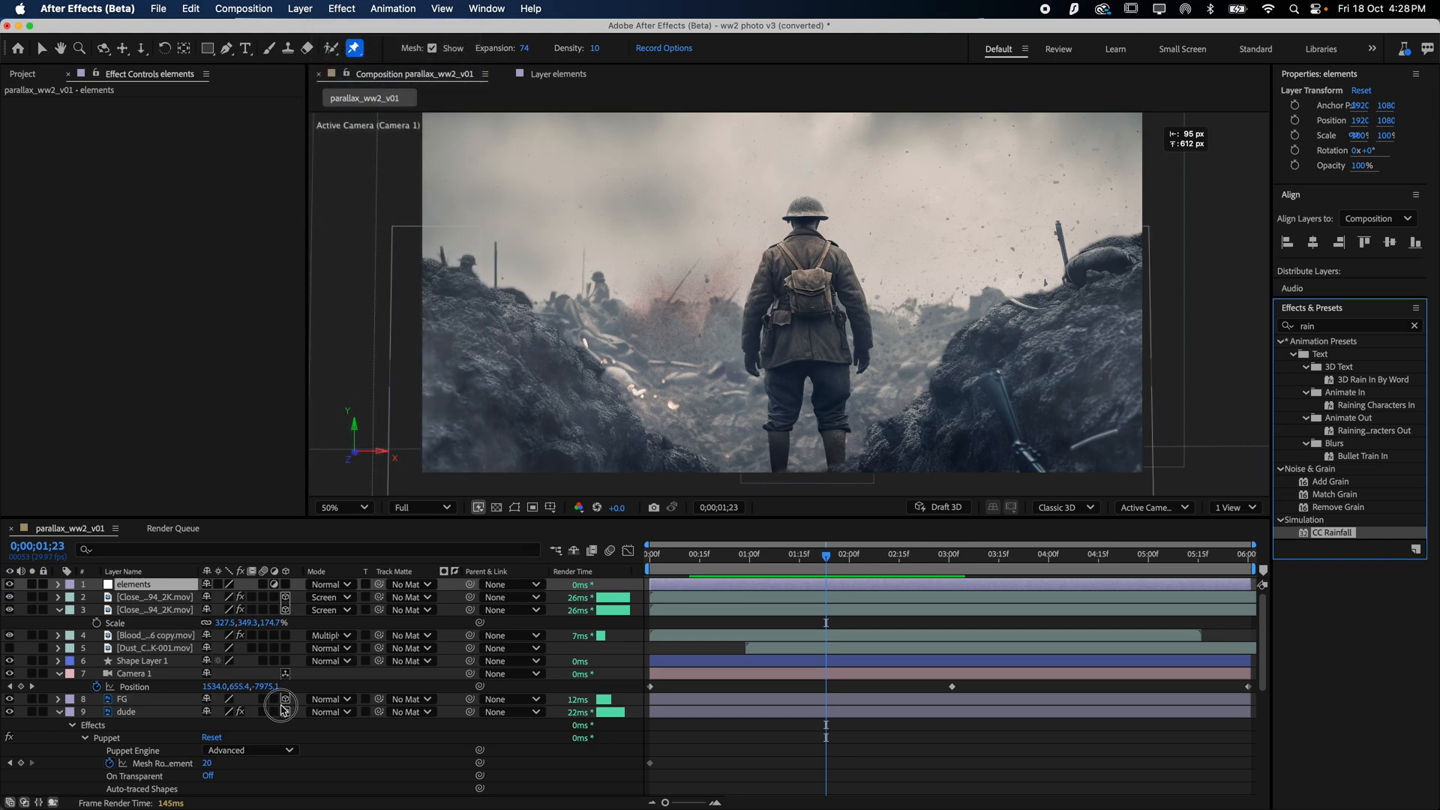
{"action": "left_click", "coordinate": [153, 585]}
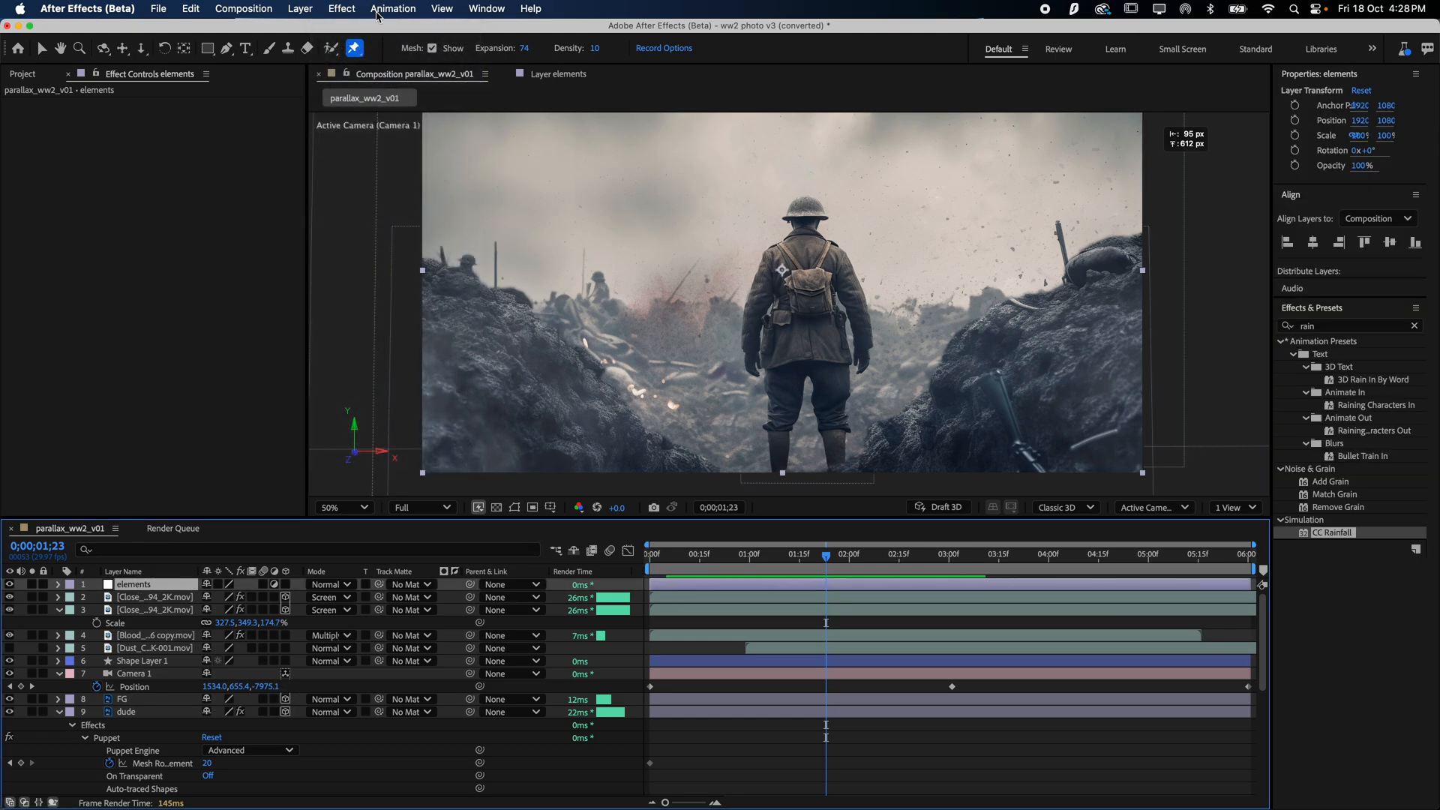
{"action": "left_click", "coordinate": [313, 5]}
{"action": "mouse_move", "coordinate": [342, 8]}
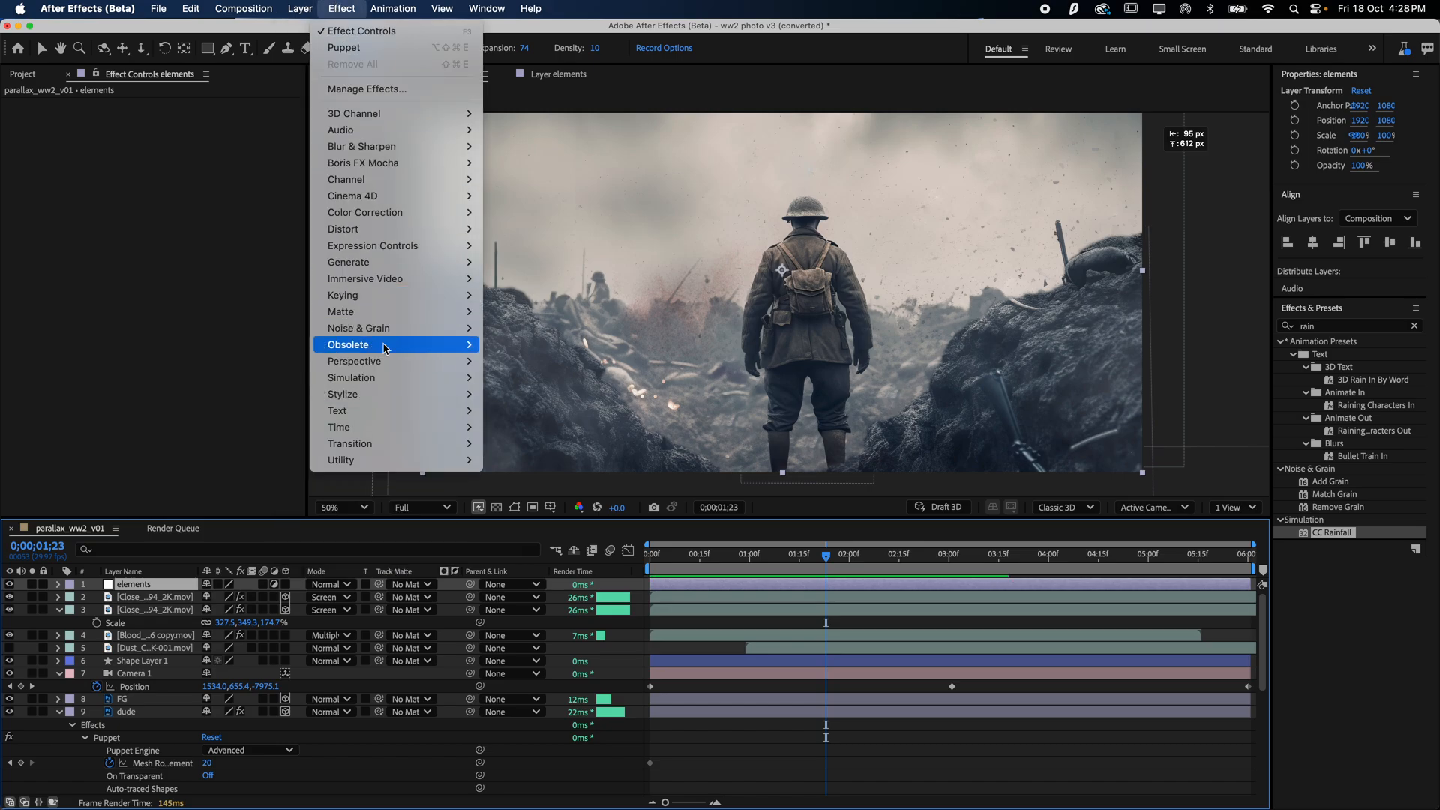
{"action": "mouse_move", "coordinate": [384, 378]}
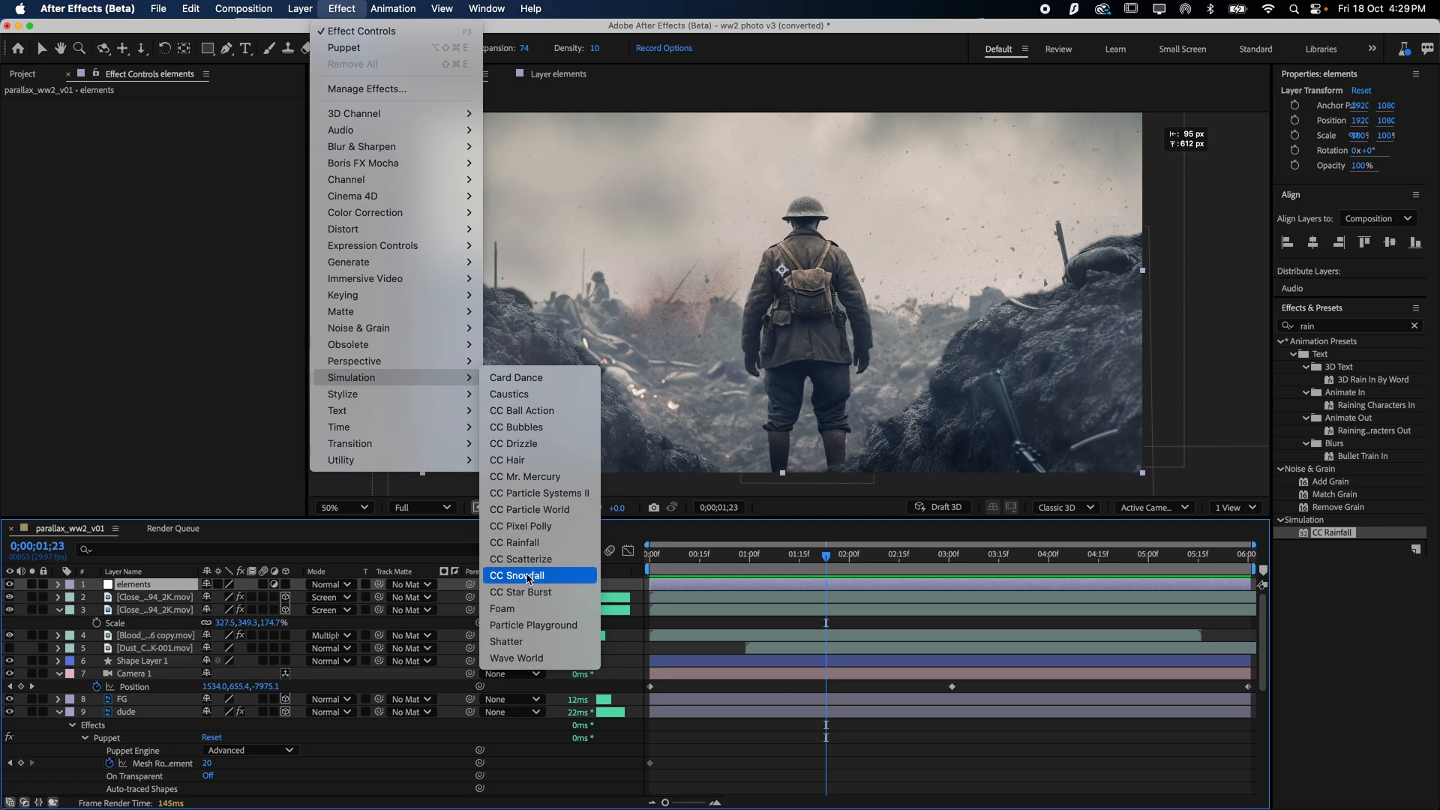
{"action": "left_click", "coordinate": [525, 575]}
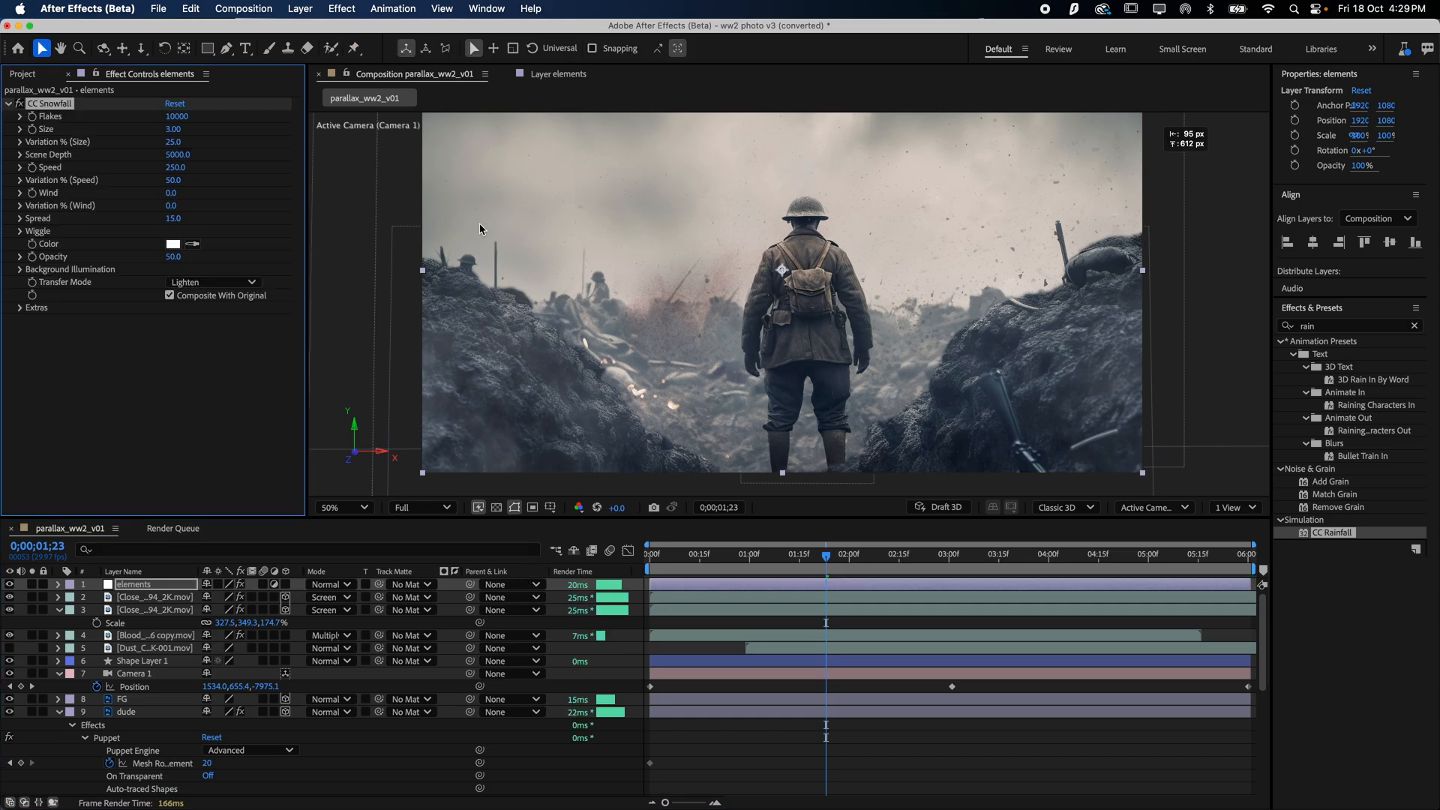
{"action": "key", "text": "space"}
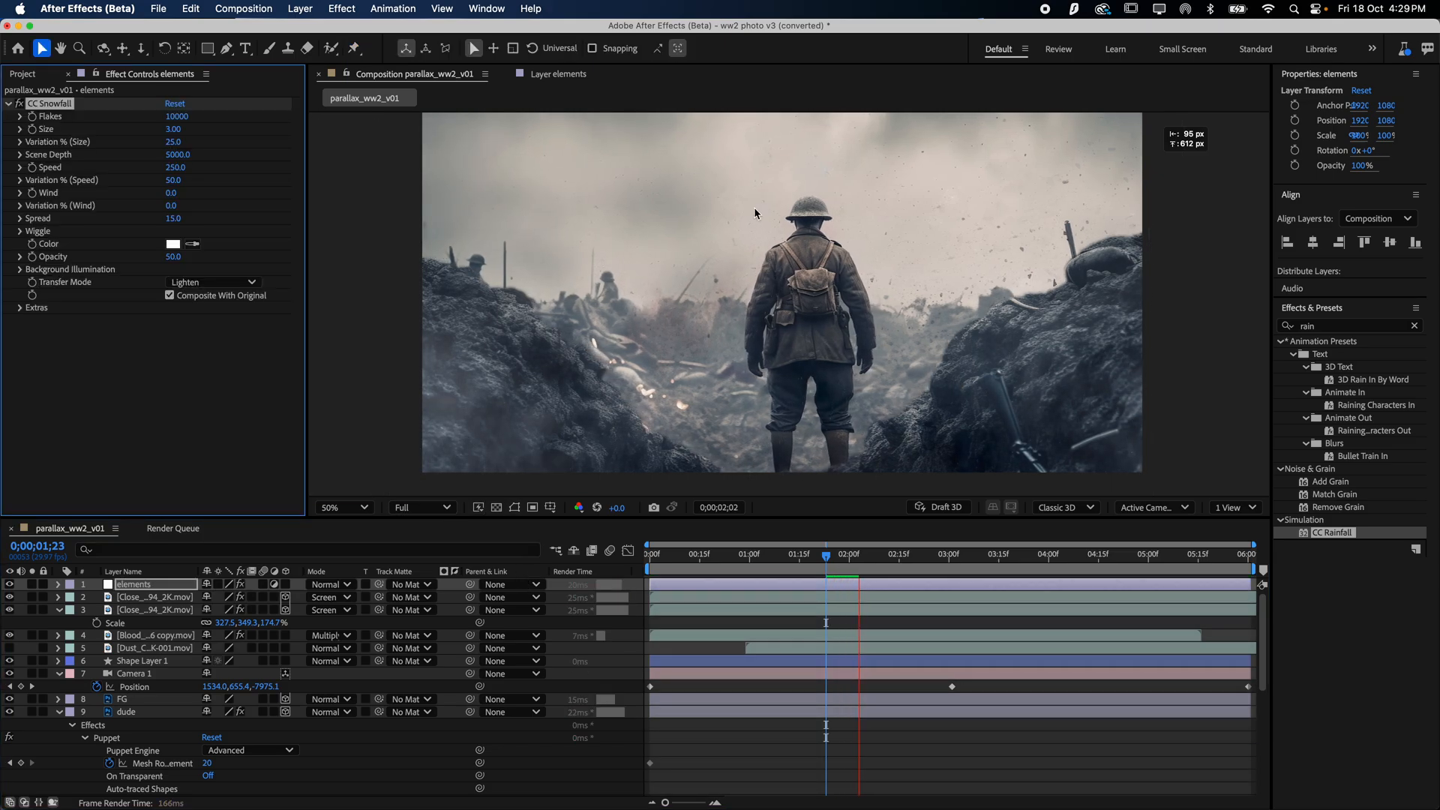
{"action": "key", "text": "space"}
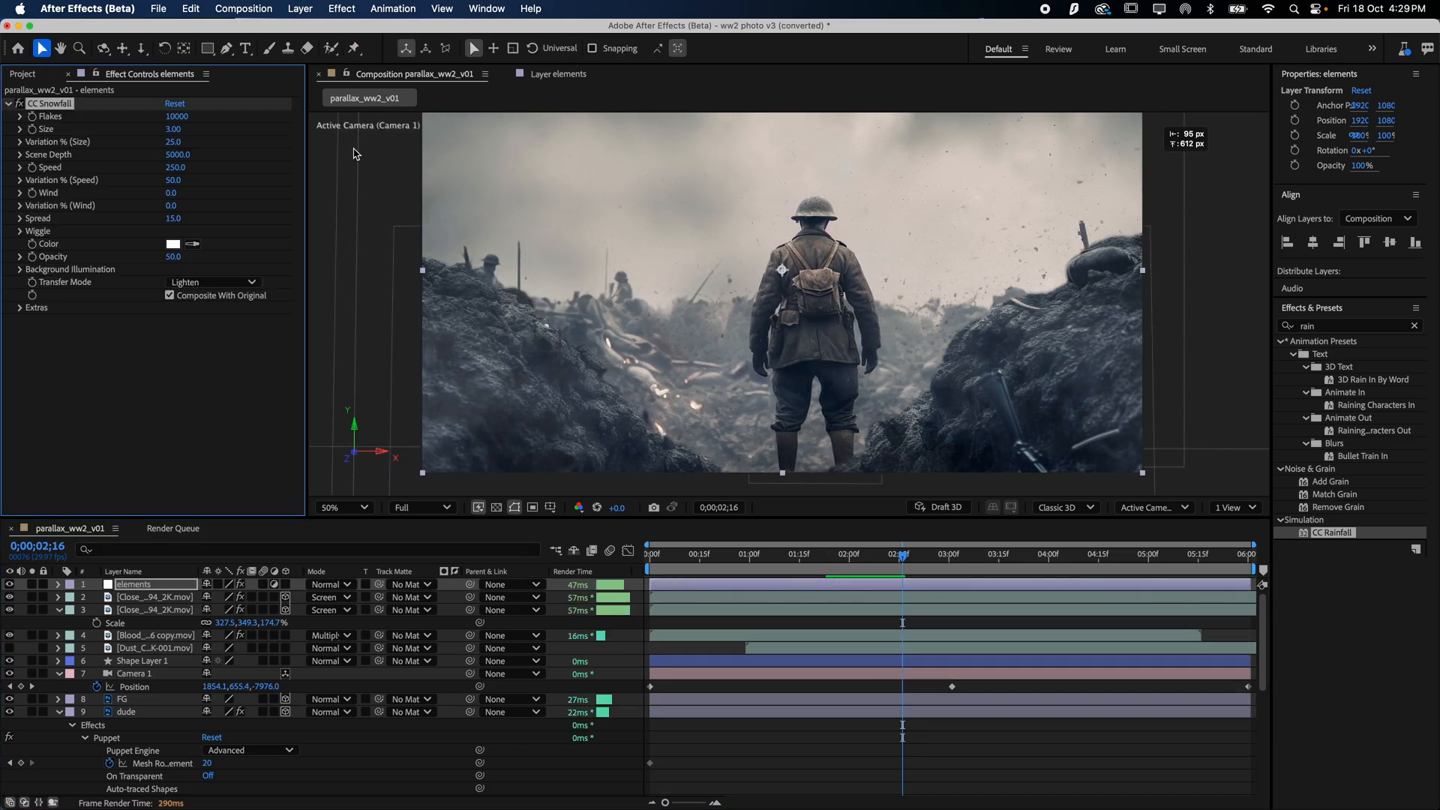
- Set CC Snowfall's Flakes to 25500 and Size to 11.61, and preview the snow up to 0;00;05;18
{"action": "left_click_drag", "start_coordinate": [173, 129], "coordinate": [208, 141]}
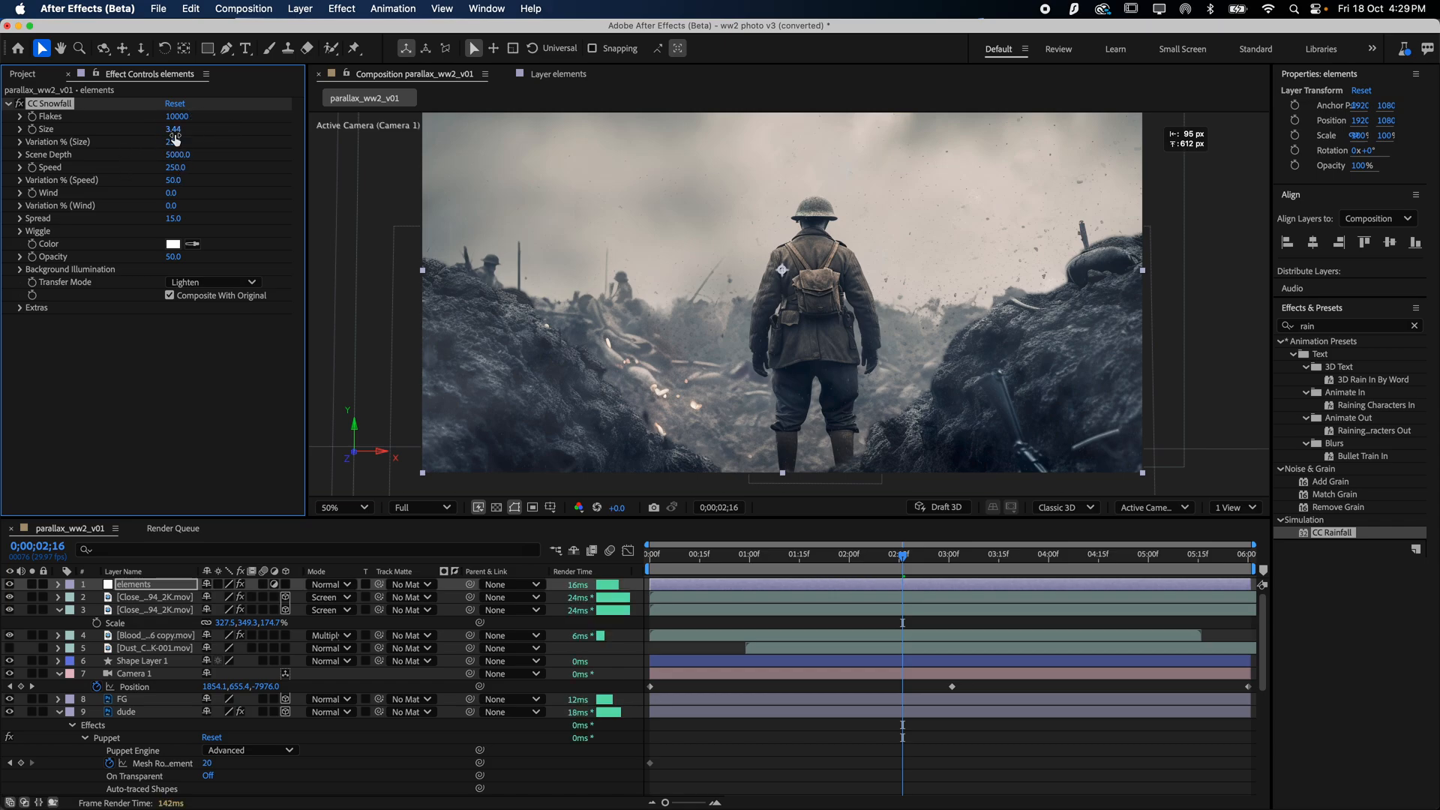
{"action": "left_click_drag", "start_coordinate": [174, 118], "coordinate": [290, 117]}
{"action": "left_click_drag", "start_coordinate": [173, 129], "coordinate": [774, 118]}
{"action": "key", "text": "space"}
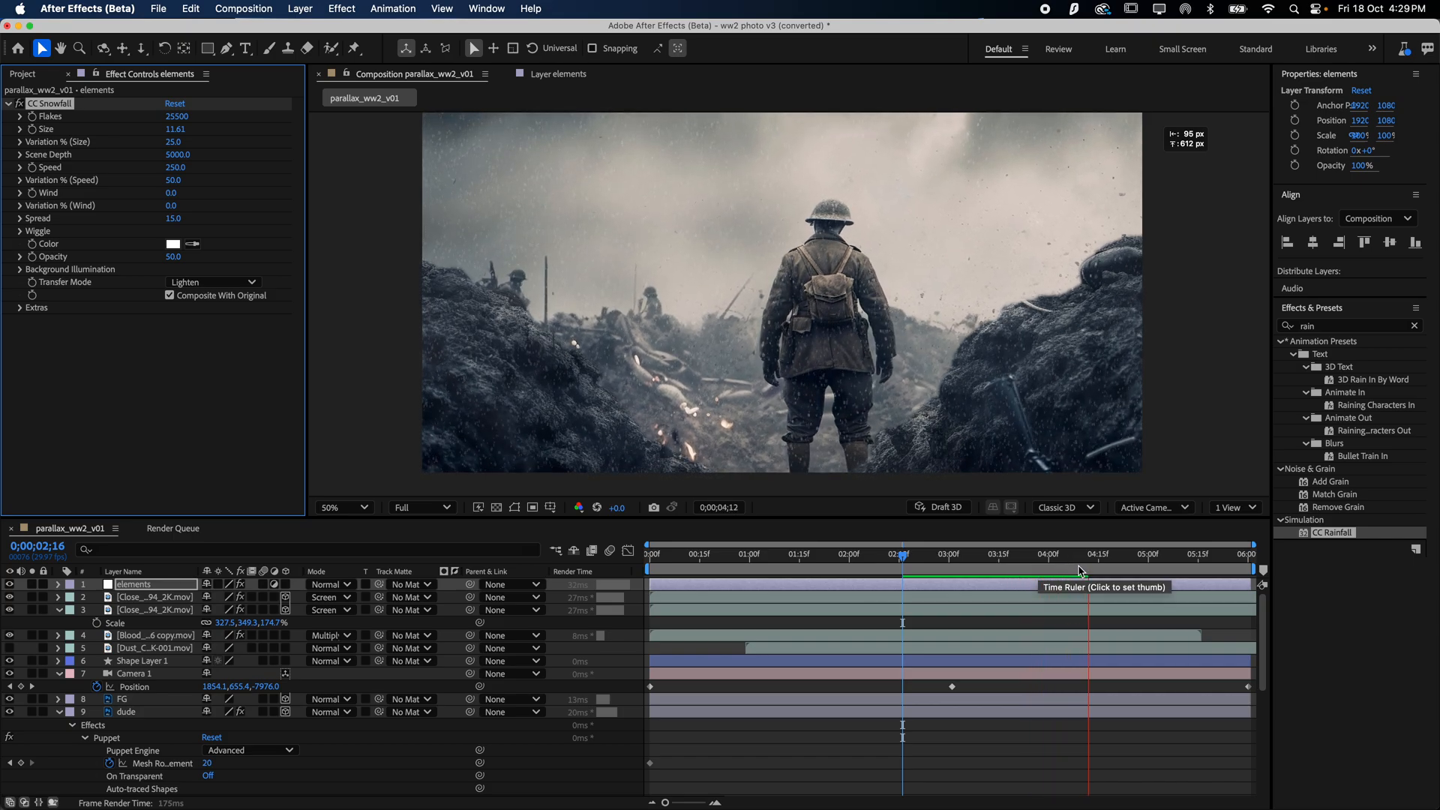
{"action": "left_click", "coordinate": [1036, 568]}
{"action": "key", "text": "space"}
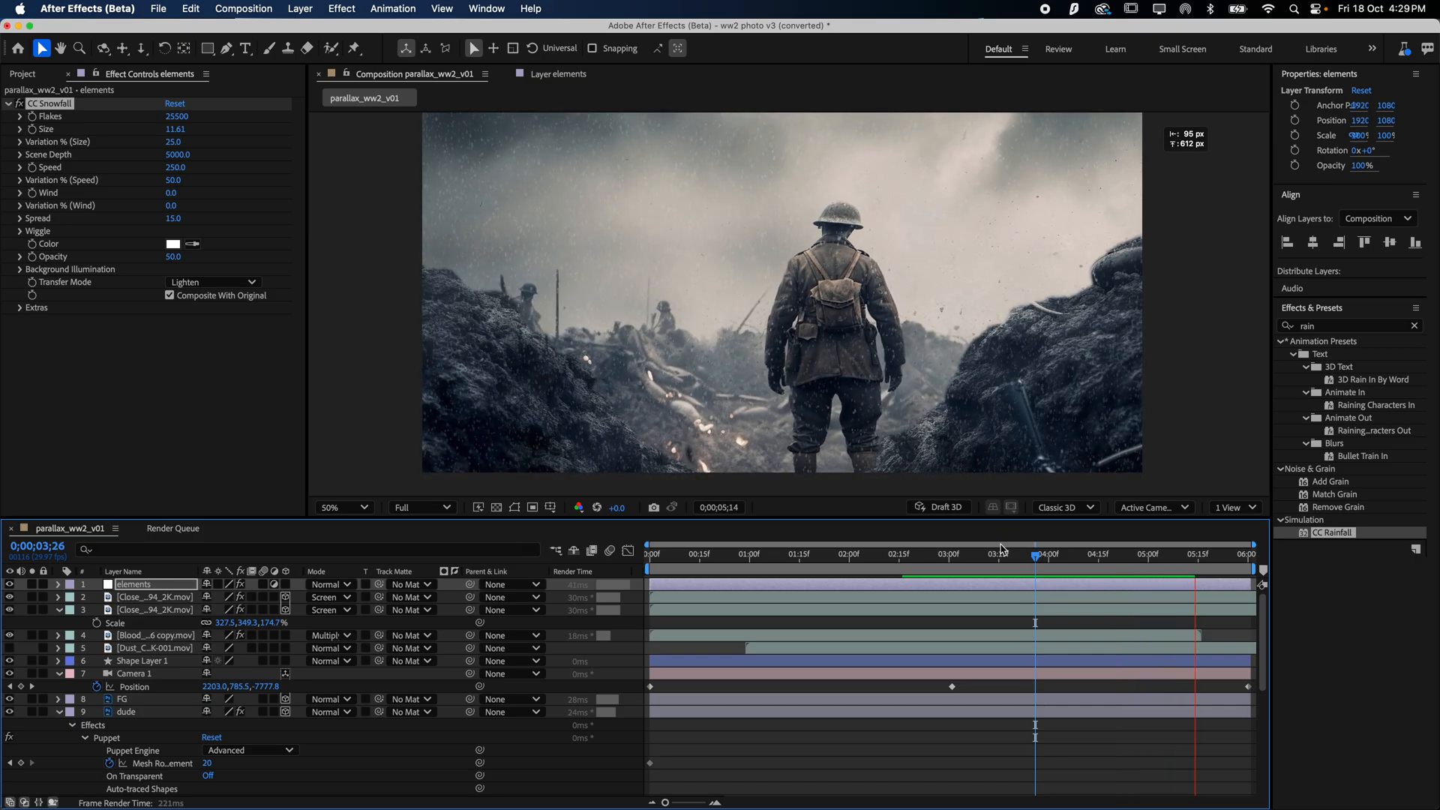
{"action": "key", "text": "space"}
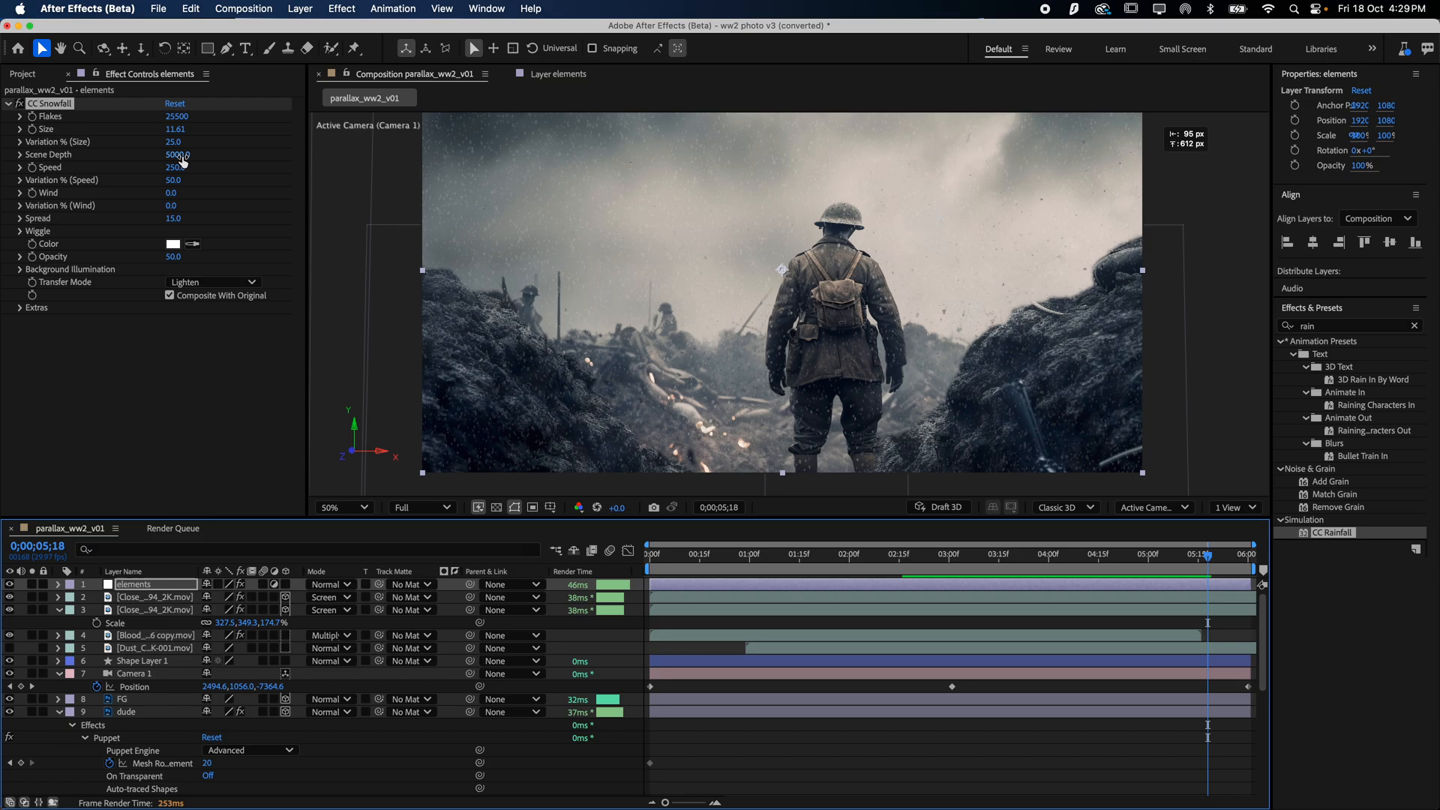
- Set CC Snowfall's Scene Depth to 7500 and Variation % (Speed) to 100, and preview, stopping at 0;00;01;16
{"action": "left_click_drag", "start_coordinate": [177, 154], "coordinate": [369, 157]}
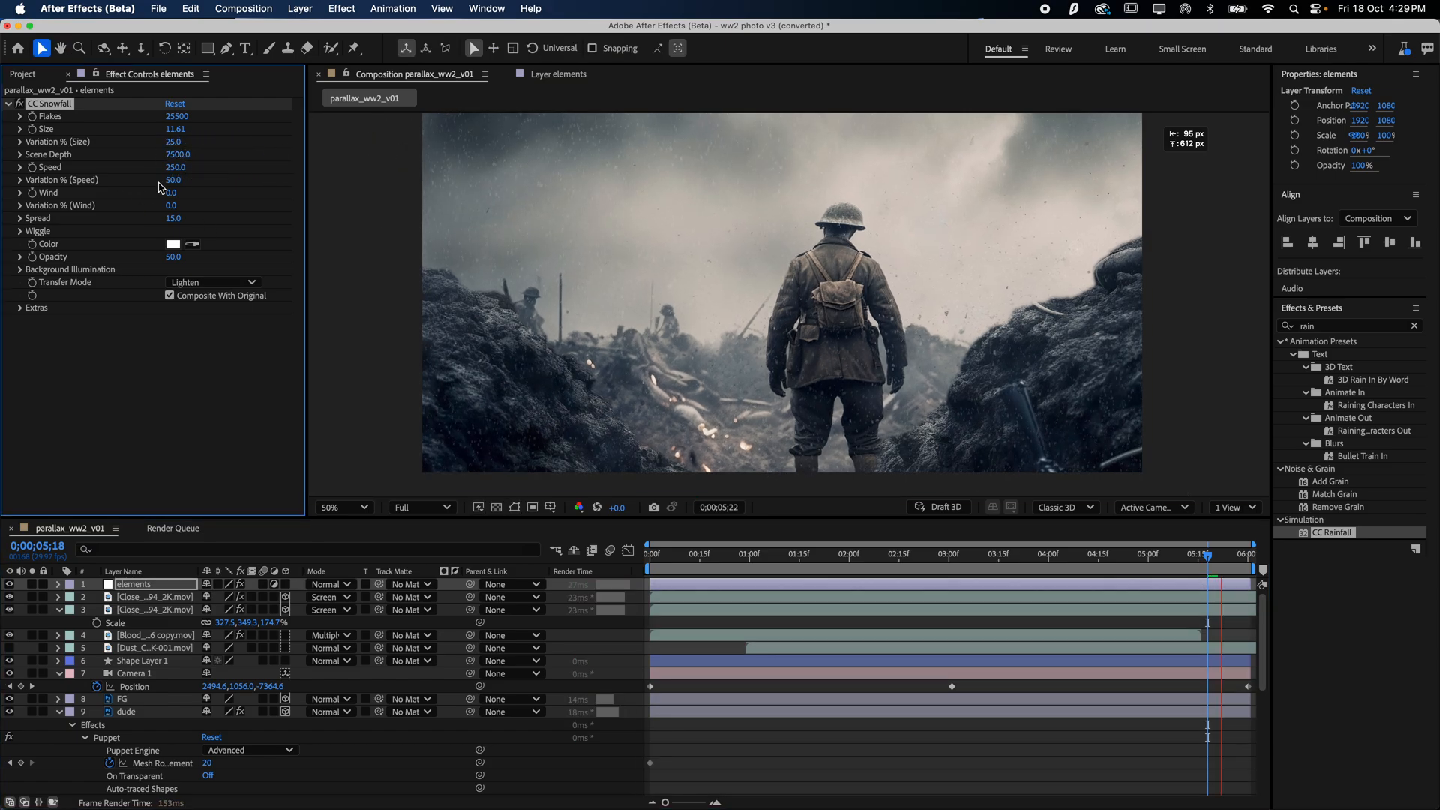
{"action": "left_click_drag", "start_coordinate": [173, 180], "coordinate": [263, 186]}
{"action": "key", "text": "space"}
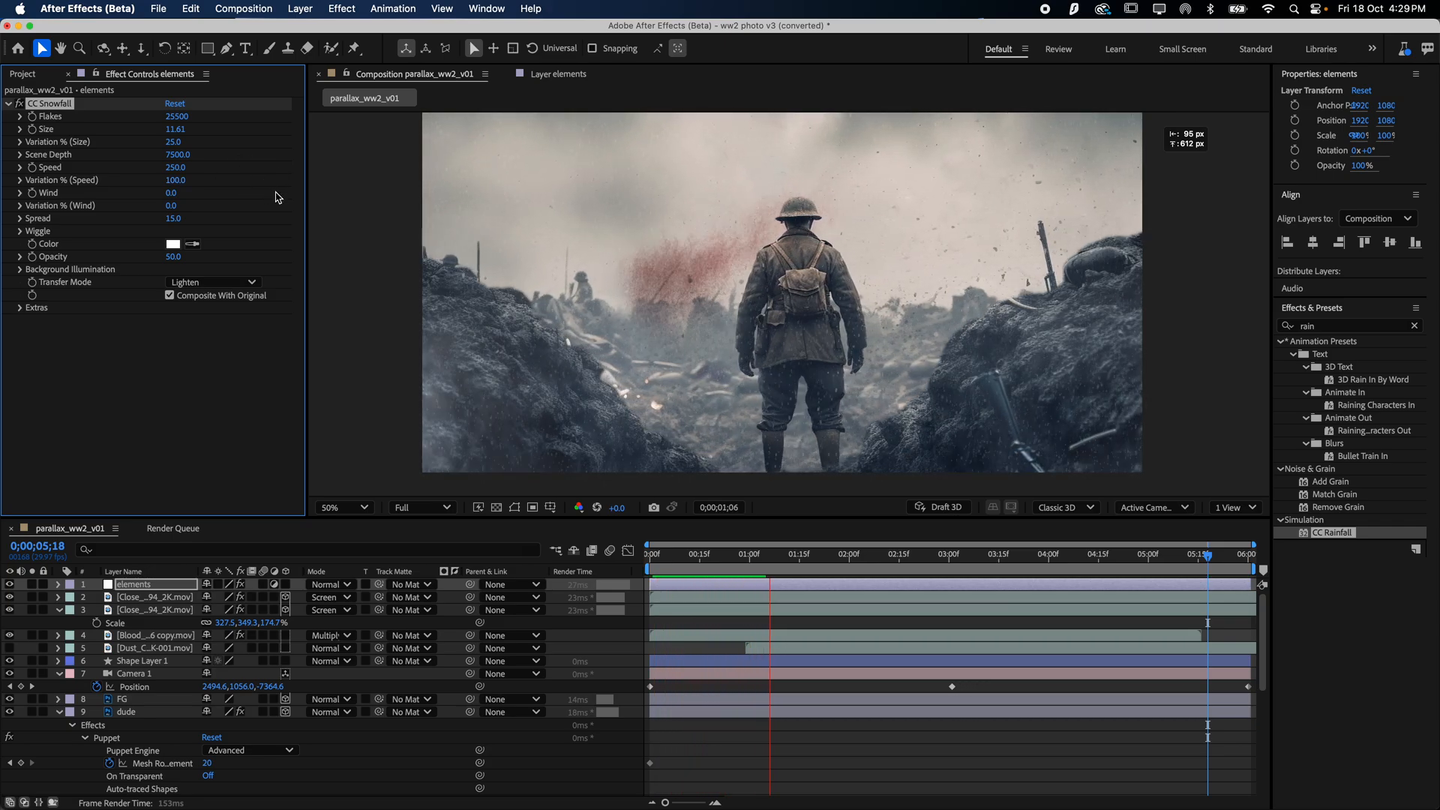
{"action": "key", "text": "space"}
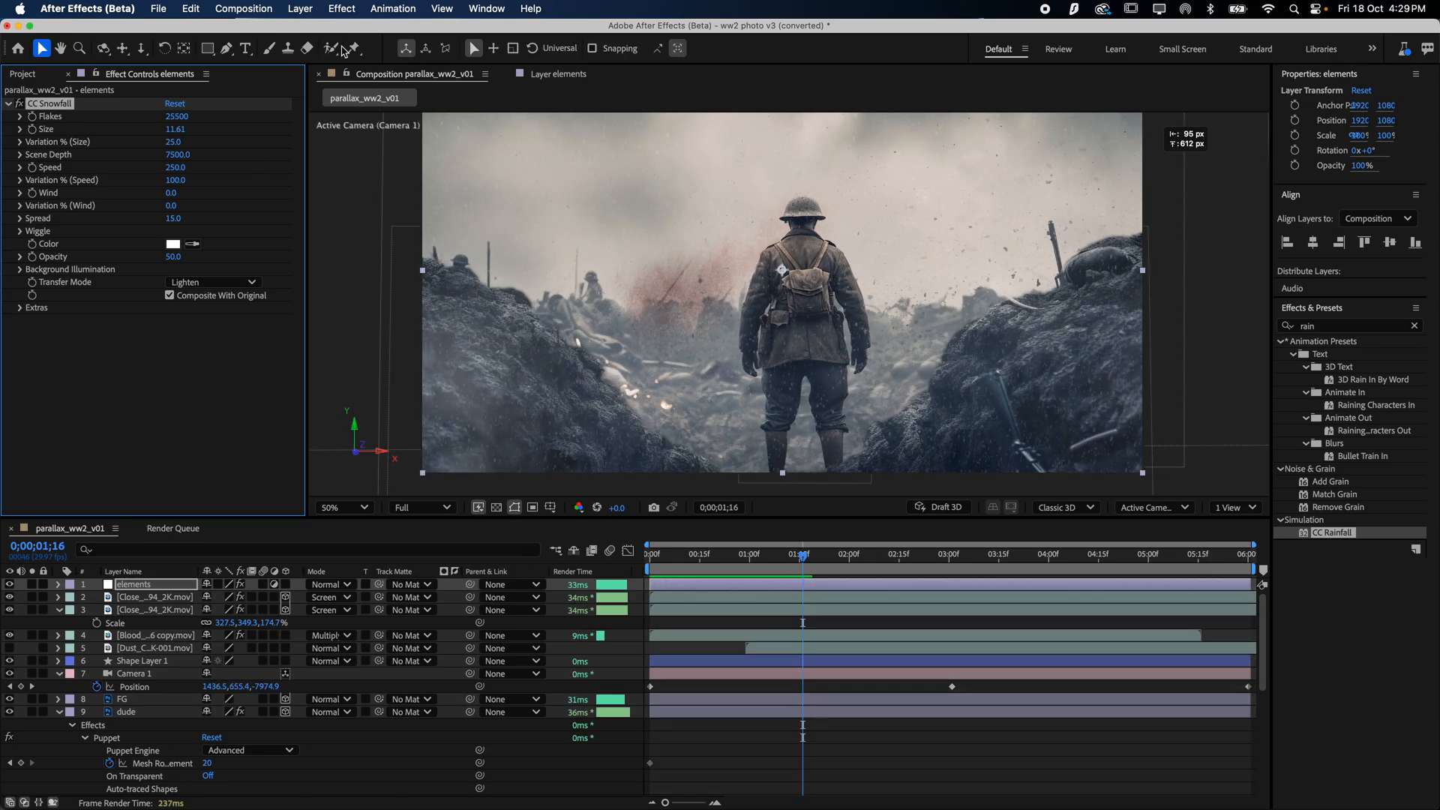
- Add the CC Rainfall simulation effect to the elements layer below CC Snowfall
{"action": "left_click", "coordinate": [342, 9]}
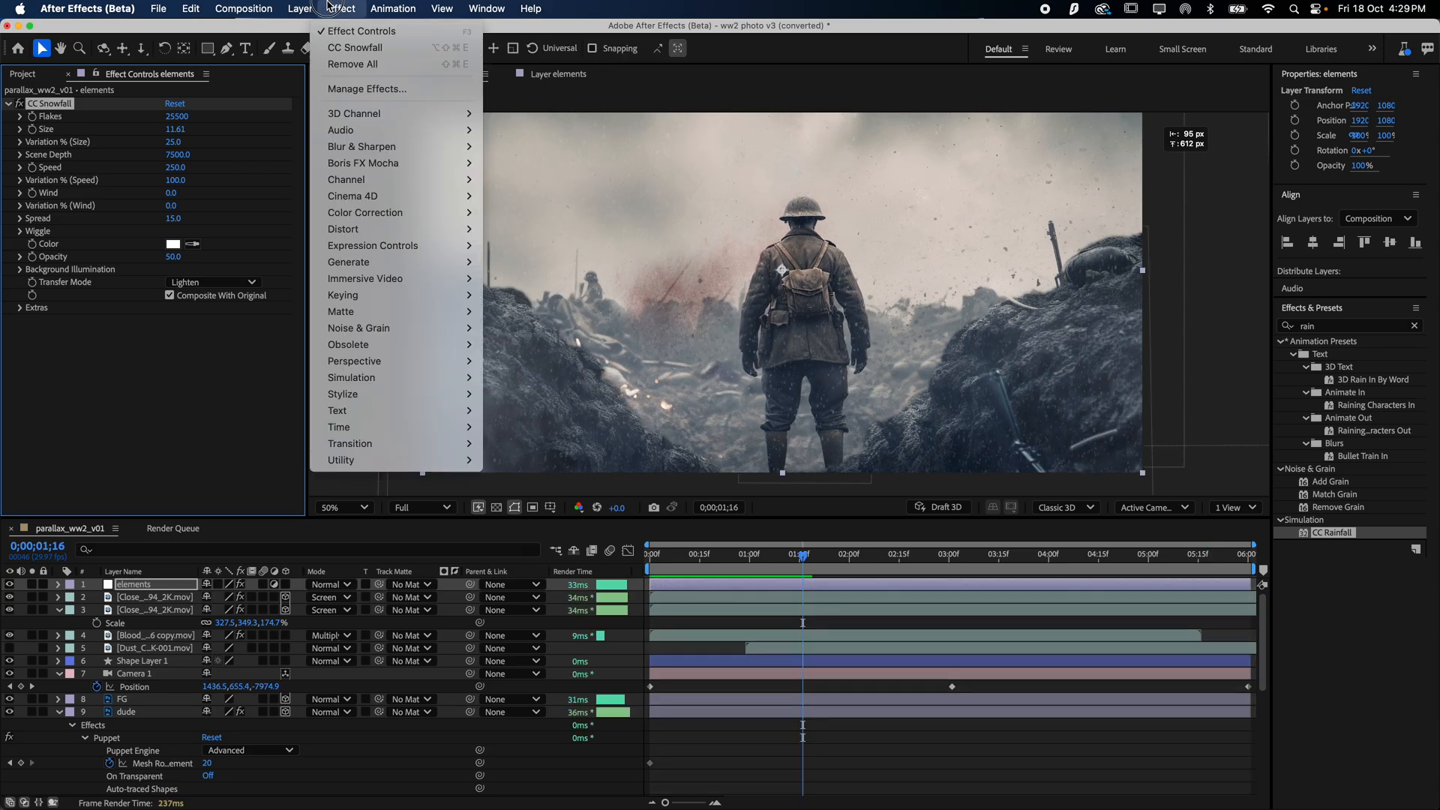
{"action": "mouse_move", "coordinate": [427, 370]}
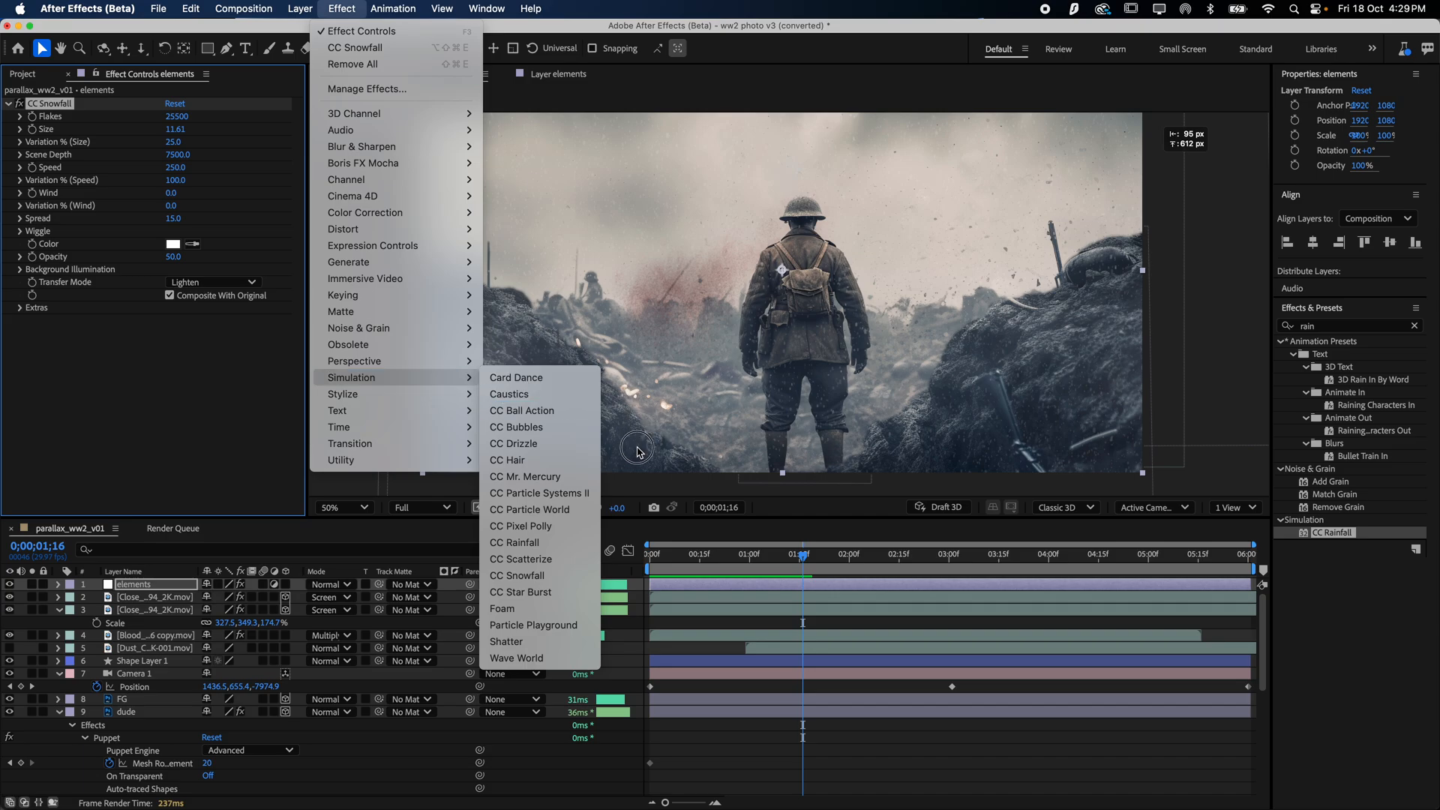
{"action": "left_click", "coordinate": [564, 542]}
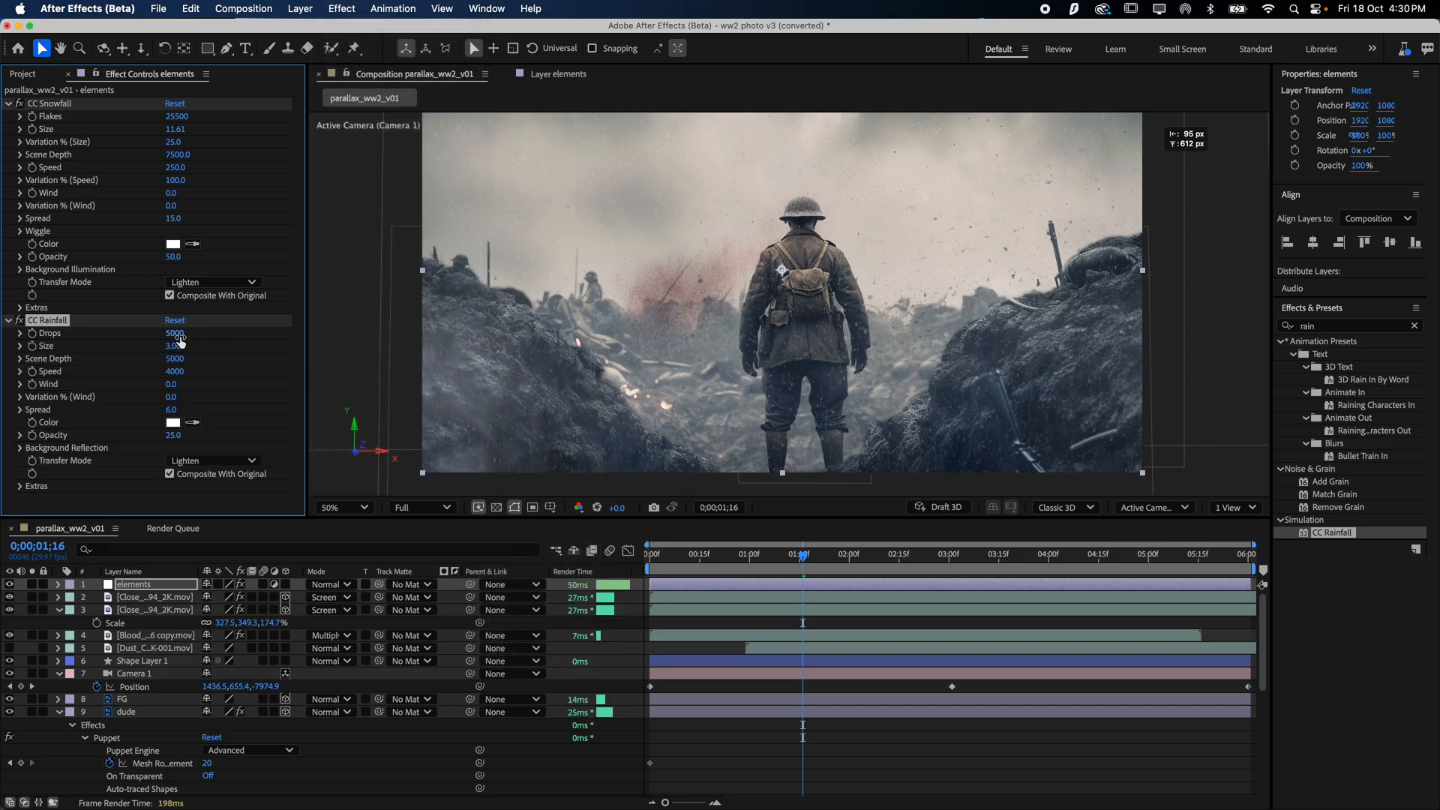
- Set CC Rainfall's Drops to 20700 and Size to 5.21, and preview the rain up to 0;00;02;16
{"action": "left_click_drag", "start_coordinate": [174, 336], "coordinate": [286, 337]}
{"action": "left_click_drag", "start_coordinate": [175, 345], "coordinate": [371, 376]}
{"action": "key", "text": "space"}
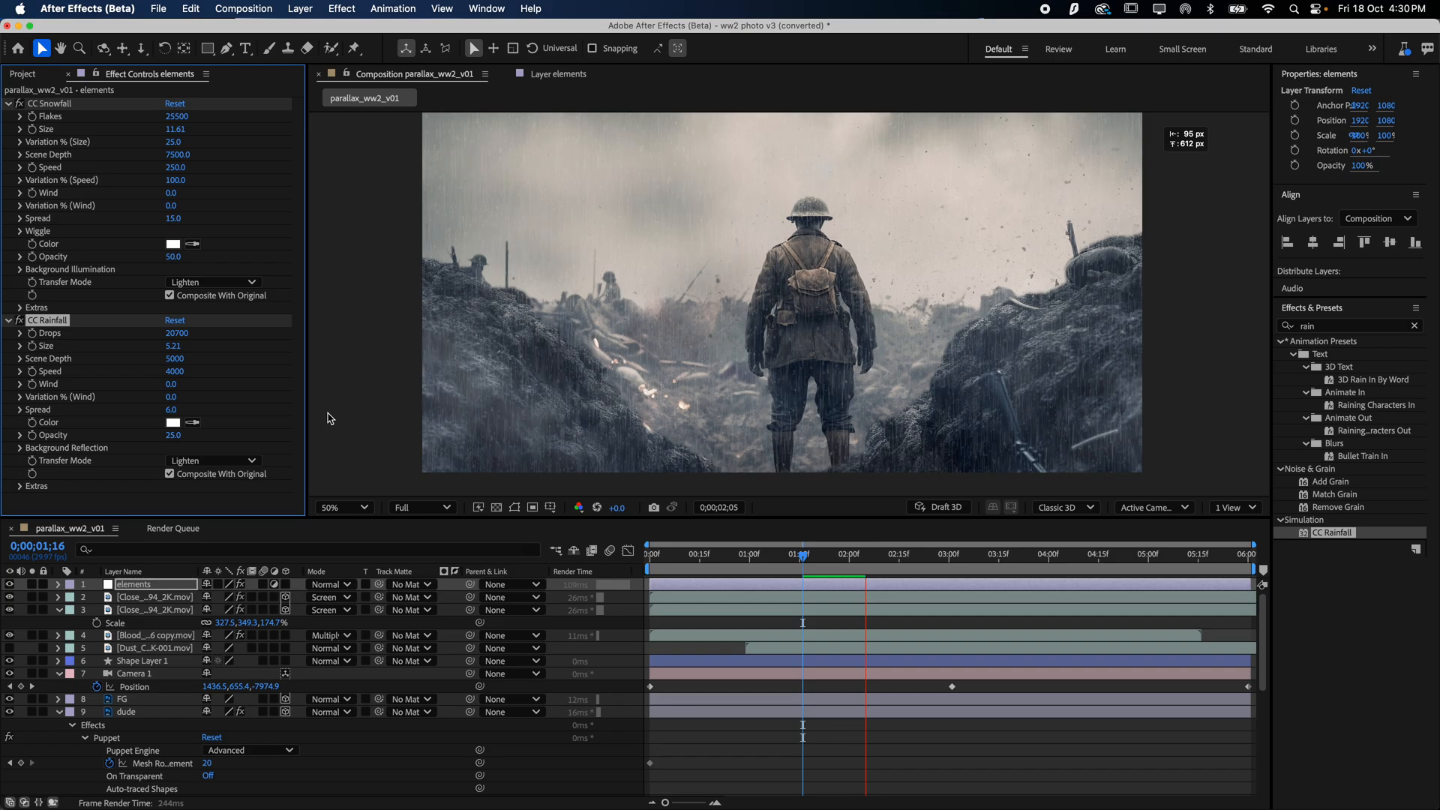
{"action": "key", "text": "space"}
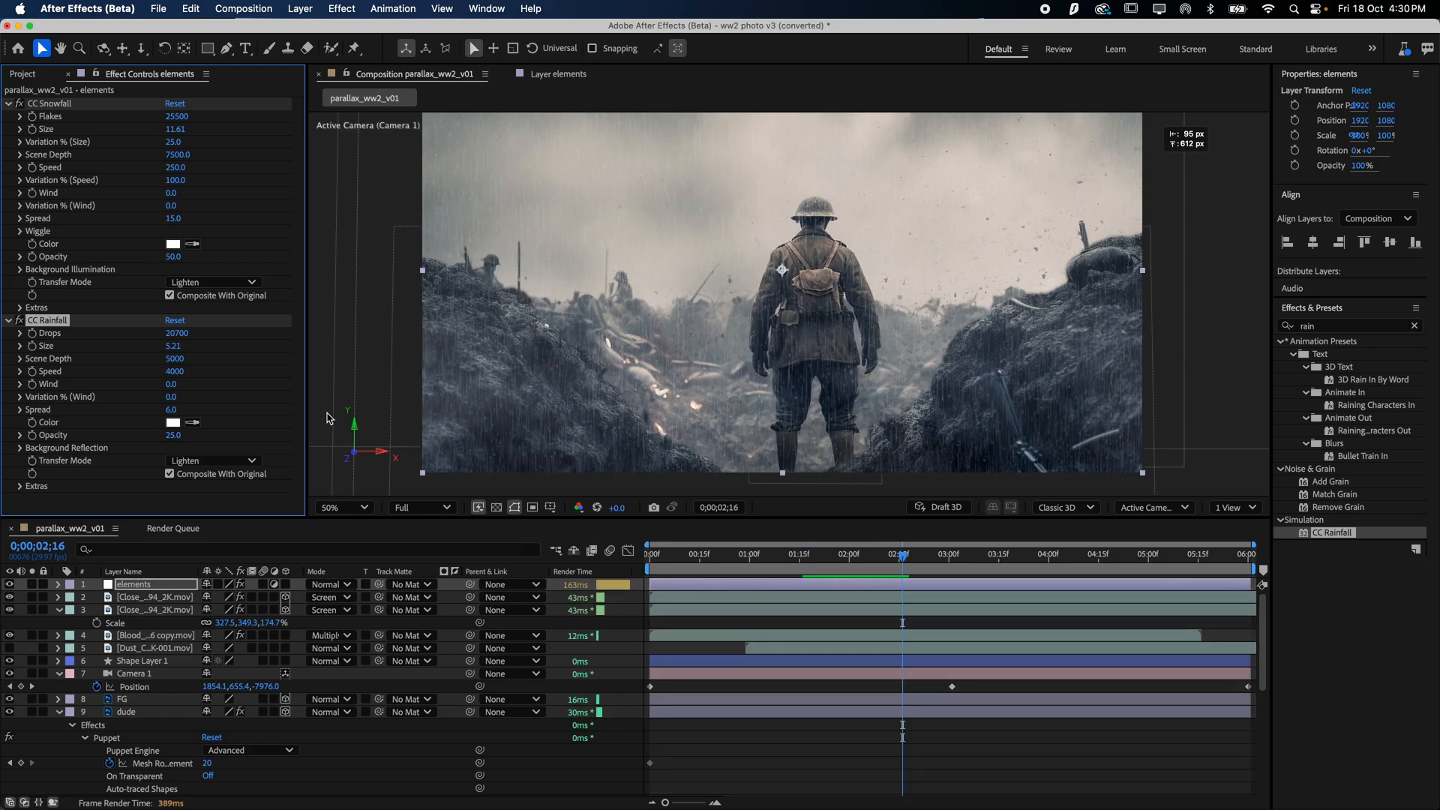
- Find the Advanced Lightning effect and add it to the elements layer below CC Rainfall
{"action": "left_click", "coordinate": [341, 8]}
{"action": "mouse_move", "coordinate": [407, 384]}
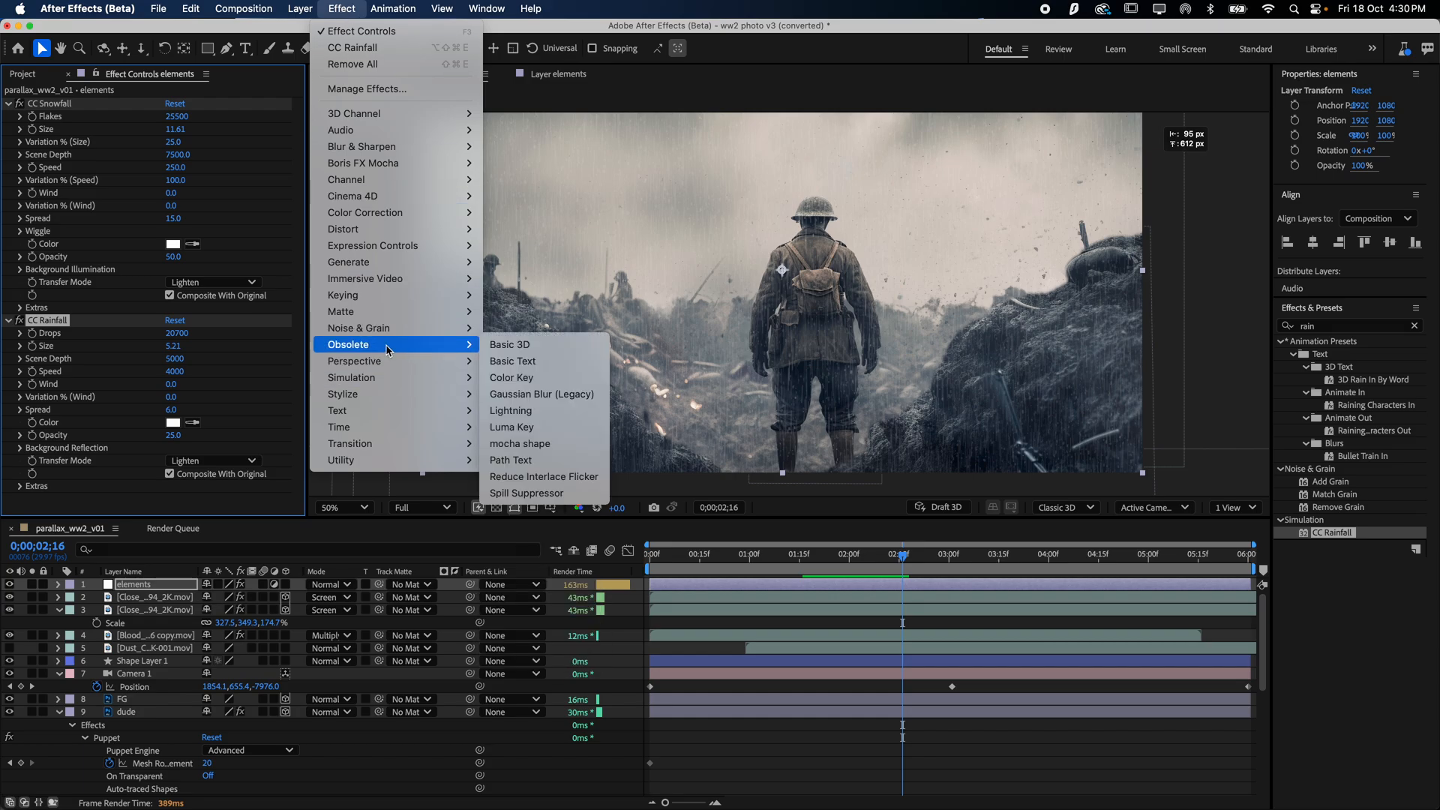
{"action": "mouse_move", "coordinate": [370, 270]}
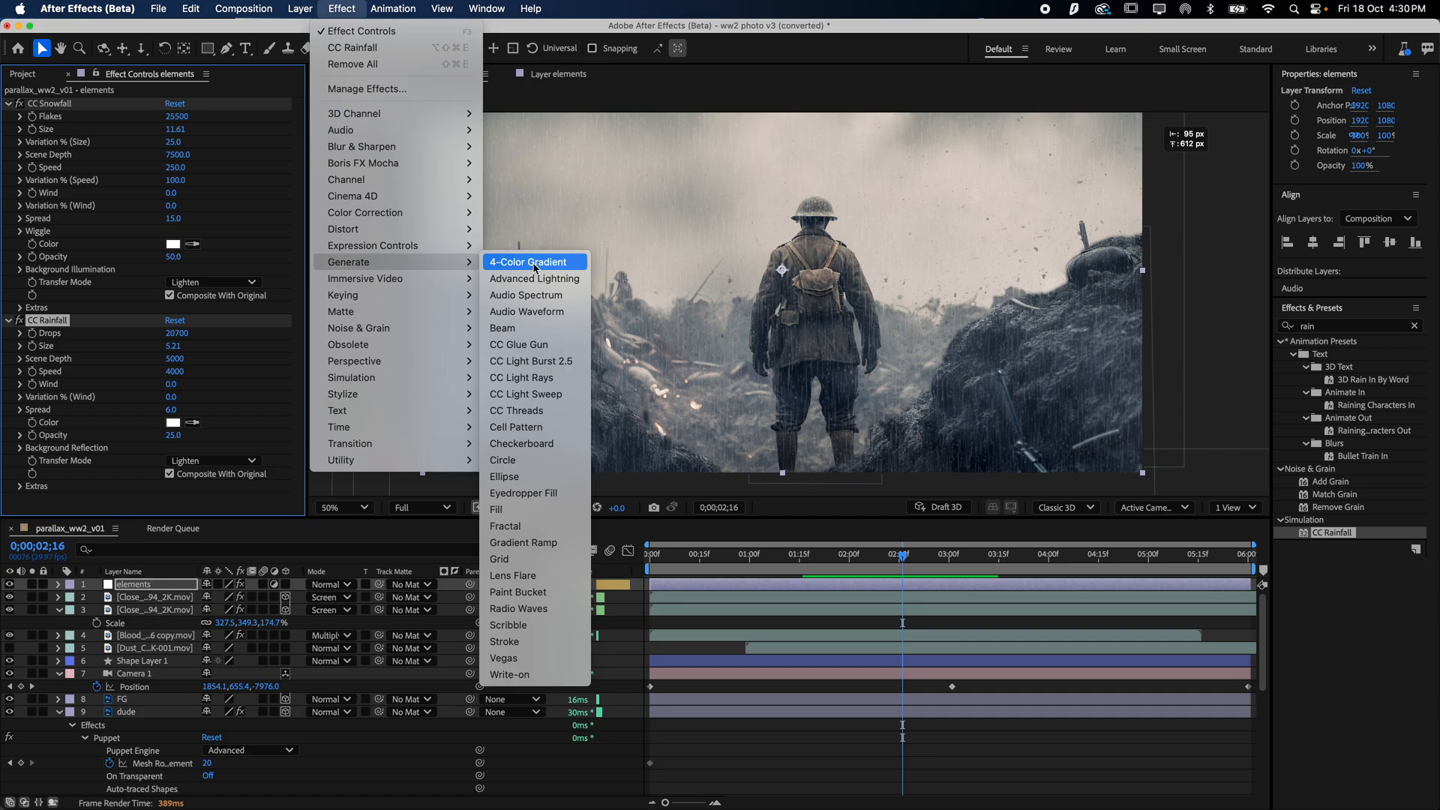
{"action": "left_click", "coordinate": [1364, 581]}
{"action": "double_click", "coordinate": [1322, 326]}
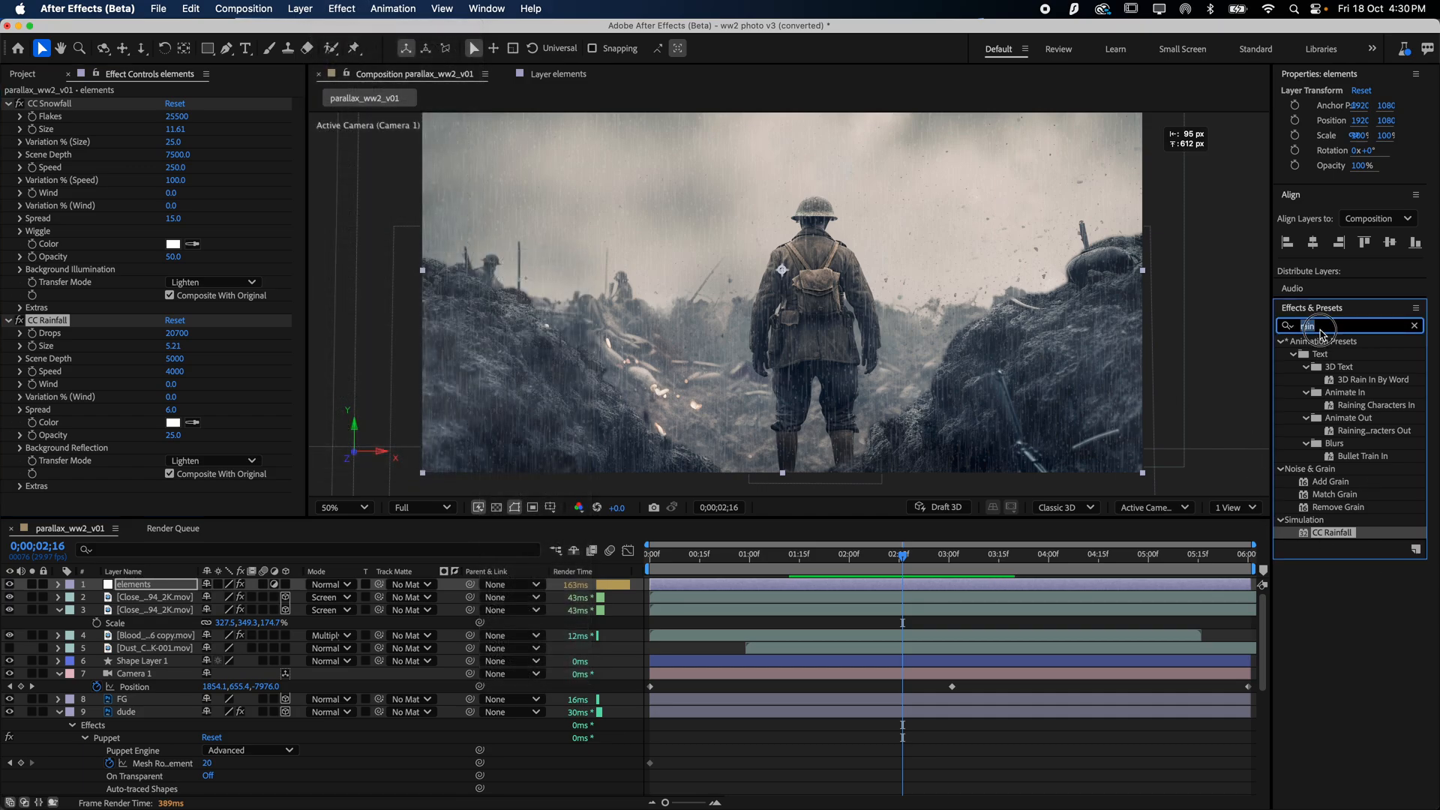
{"action": "type", "text": "lightnin"}
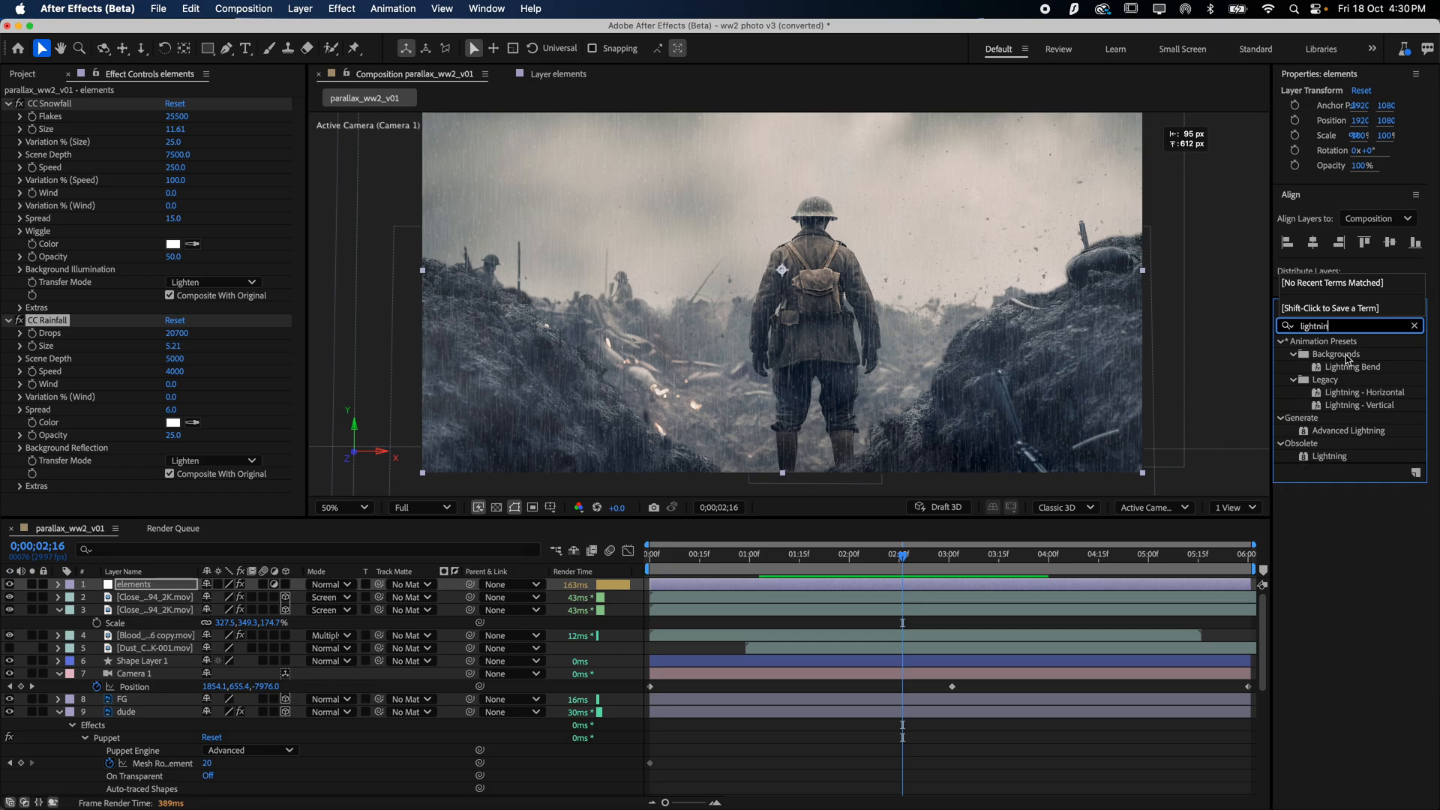
{"action": "left_click", "coordinate": [1336, 431]}
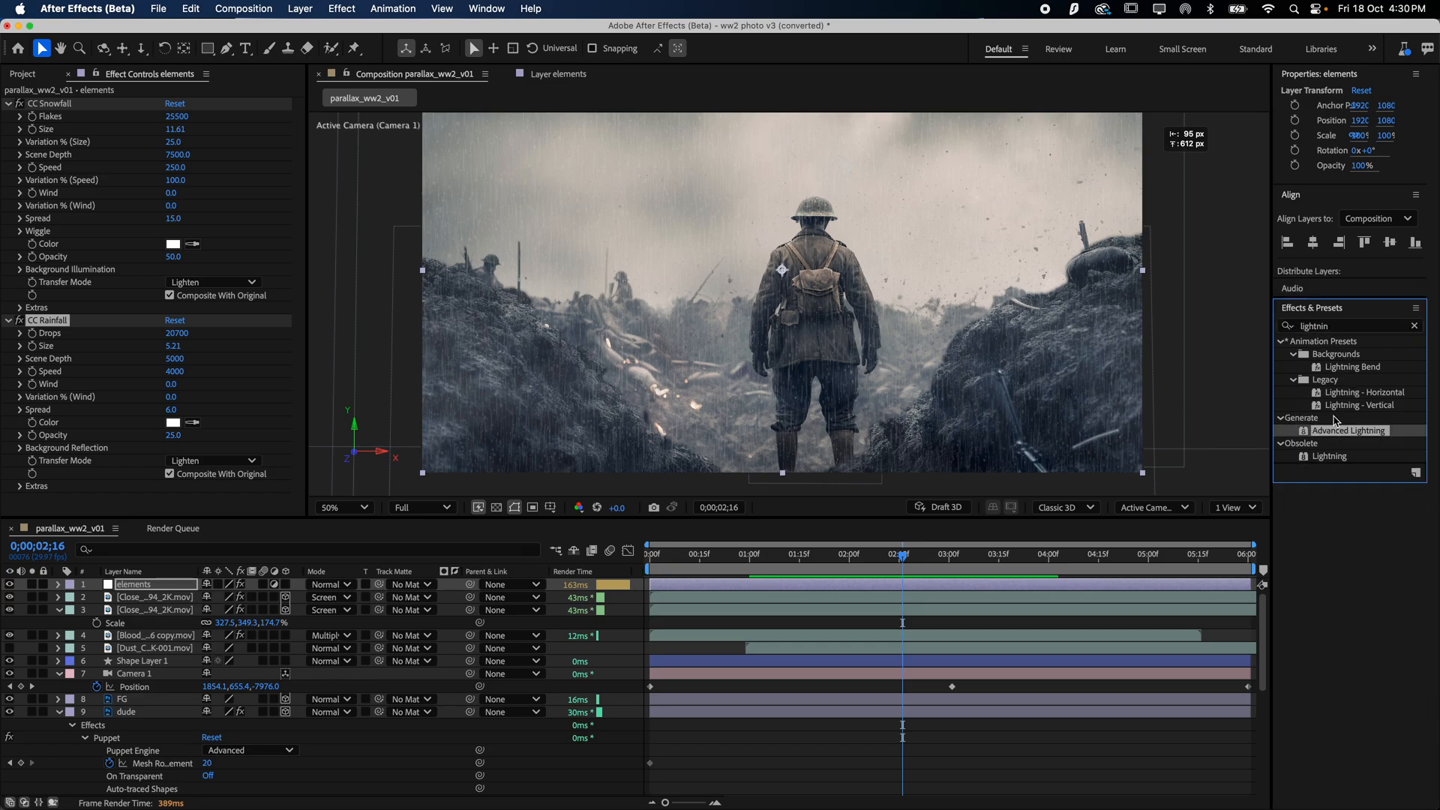
{"action": "left_click_drag", "start_coordinate": [1331, 439], "coordinate": [653, 401]}
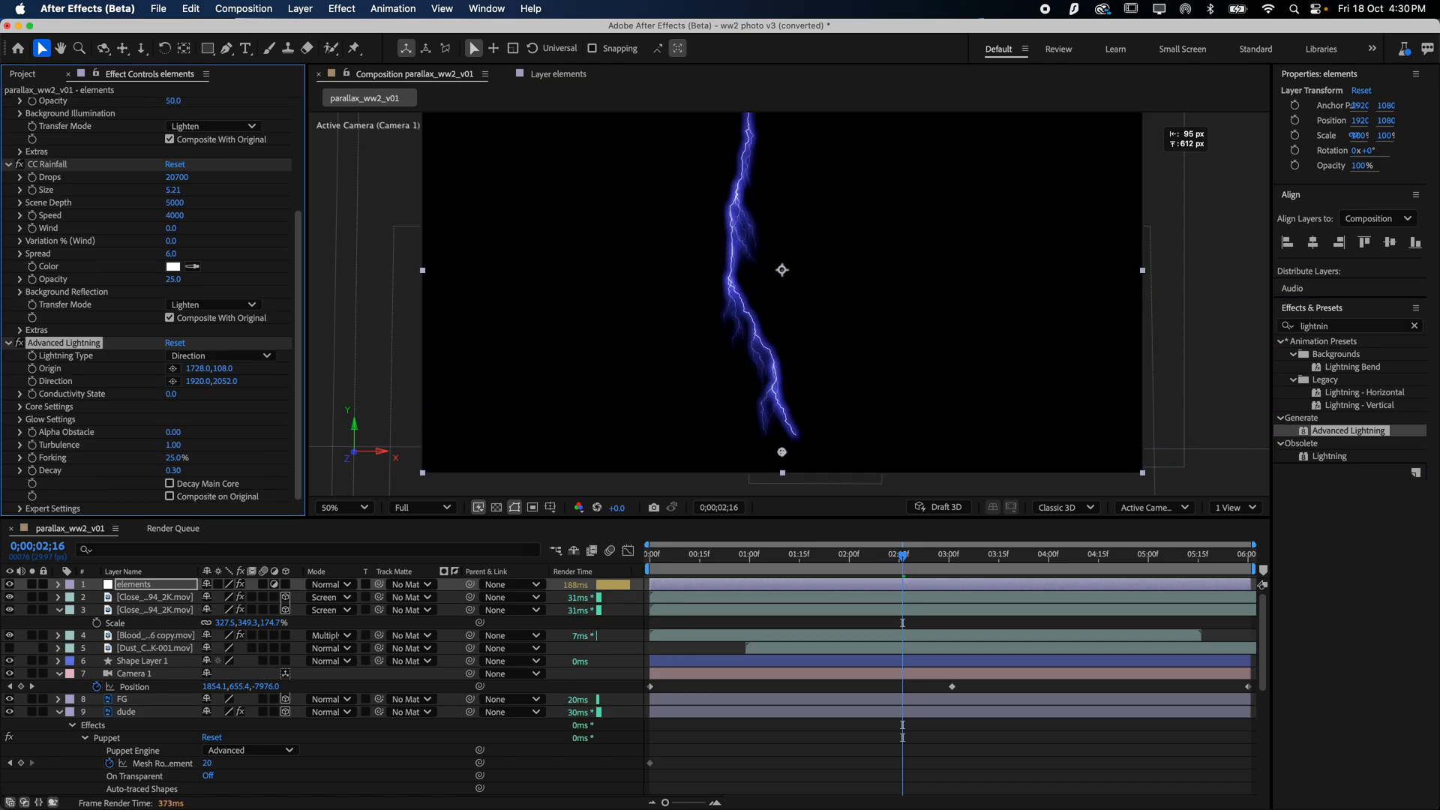
- Collapse CC Snowfall and CC Rainfall, enable Composite on Original for Advanced Lightning, and set its Lightning Type to Two-Way Strike
{"action": "scroll", "coordinate": [3, 160], "scroll_direction": "up", "scroll_amount": 4}
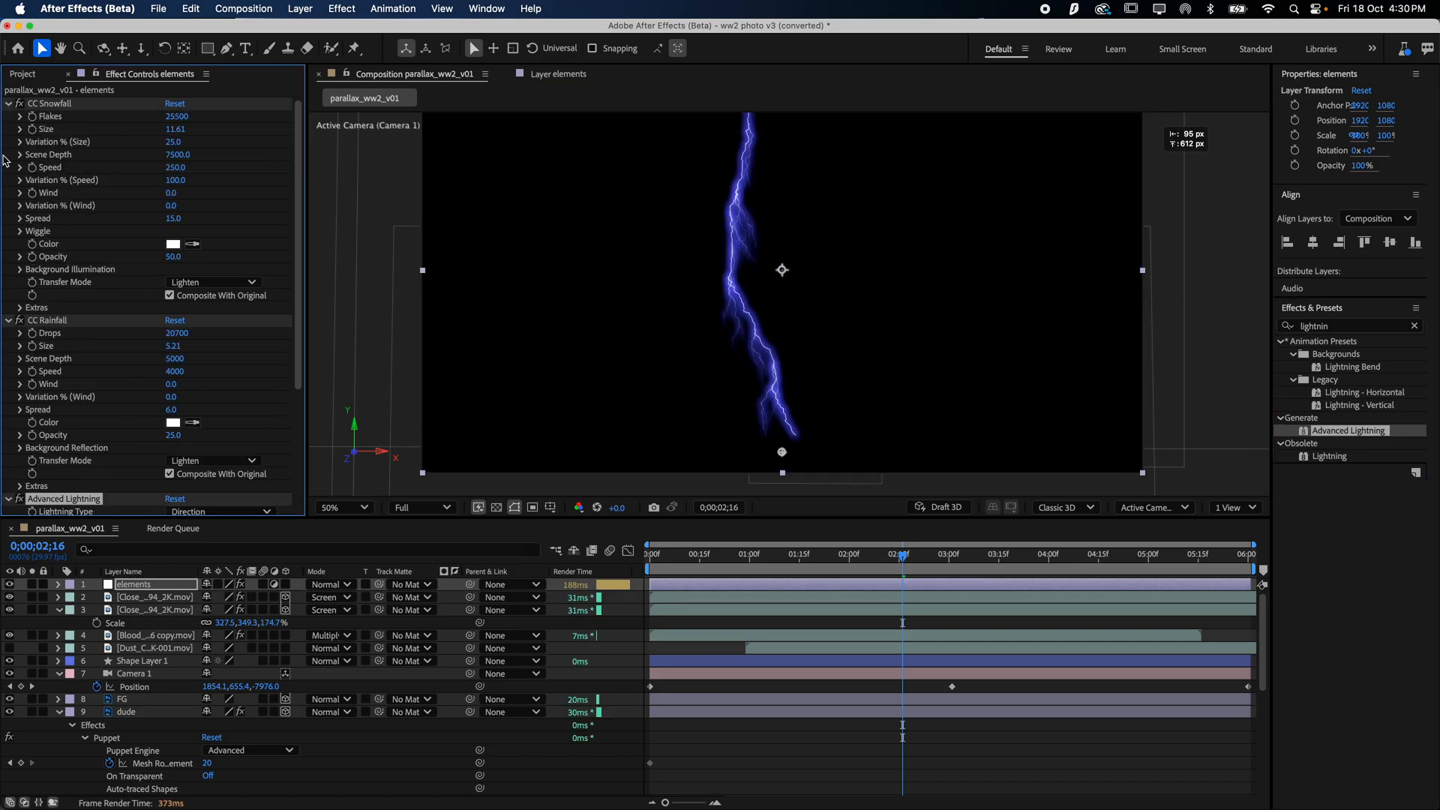
{"action": "left_click", "coordinate": [8, 104]}
{"action": "left_click", "coordinate": [8, 116]}
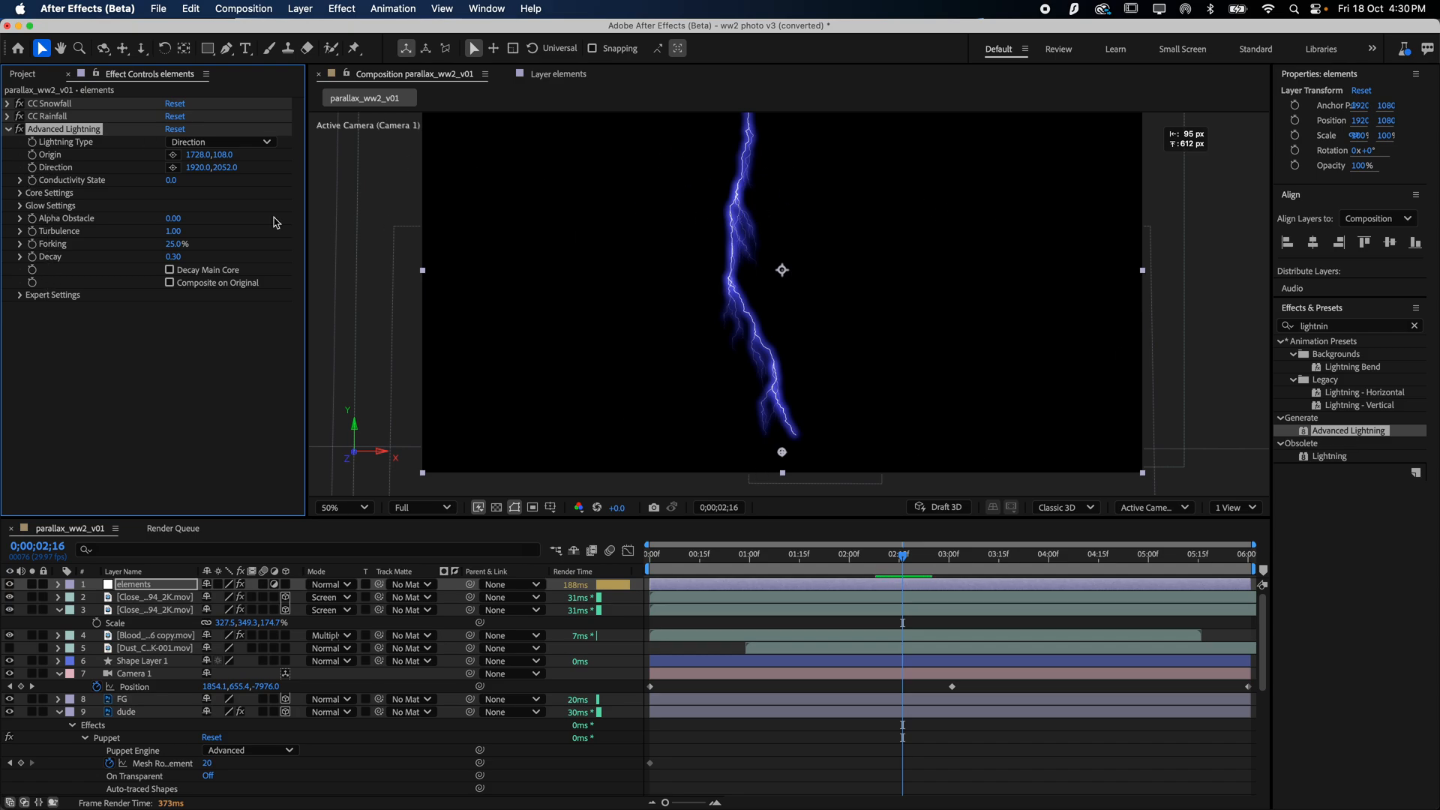
{"action": "left_click", "coordinate": [171, 285]}
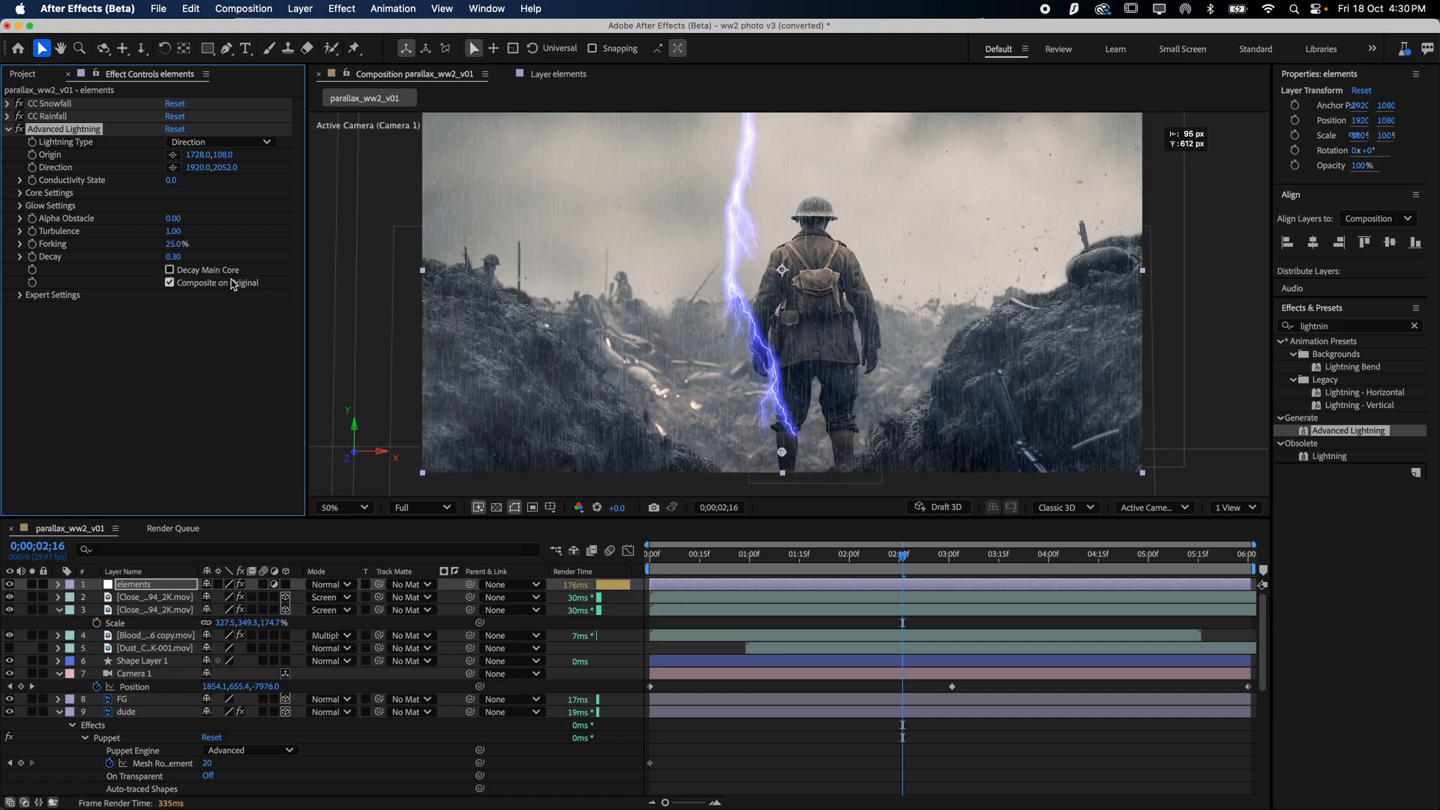
{"action": "left_click", "coordinate": [198, 142]}
{"action": "left_click", "coordinate": [225, 286]}
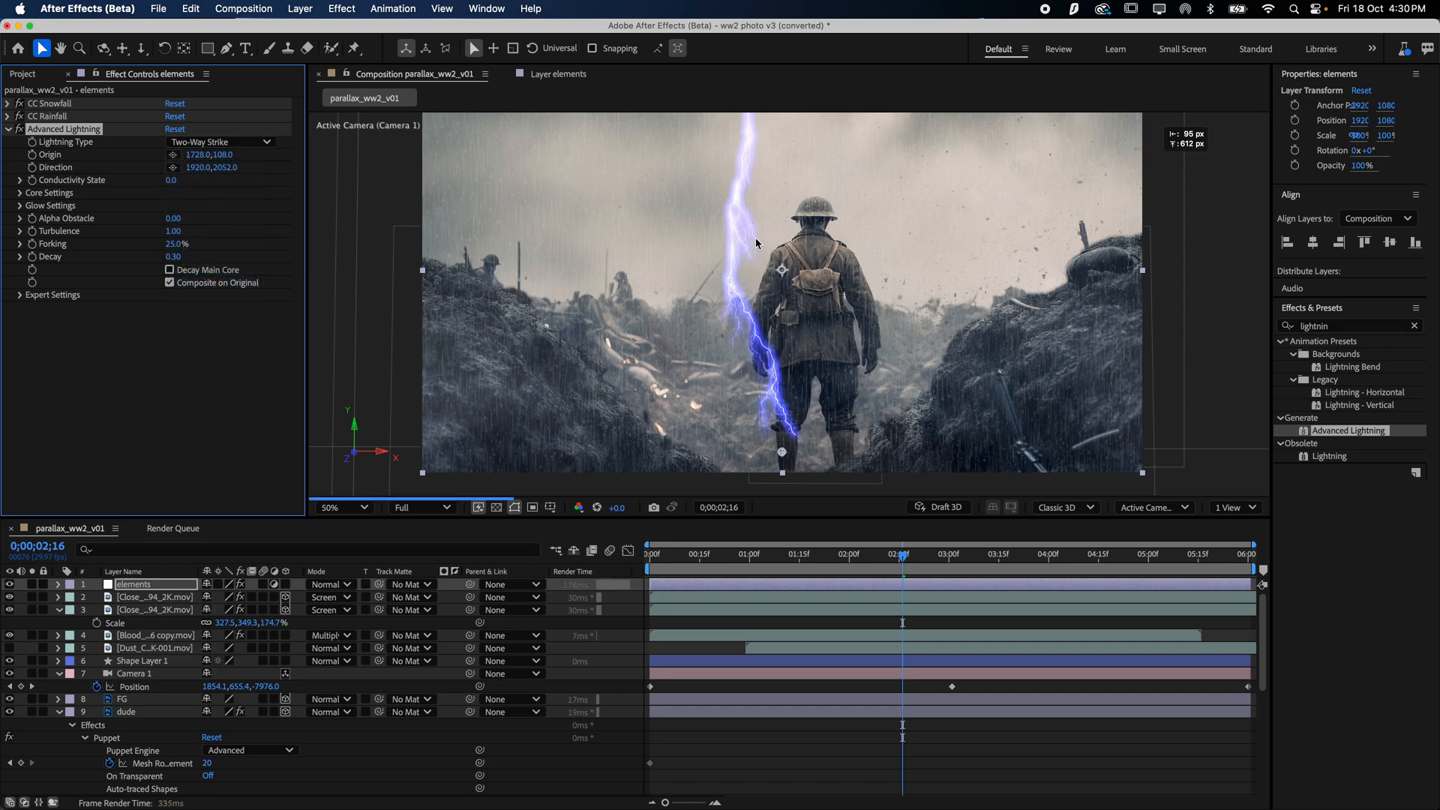
- Stretch the lightning across the trench behind the soldier, with Origin at about 704,1388 and Direction at about 2928,1380
{"action": "left_click", "coordinate": [173, 154]}
{"action": "left_click", "coordinate": [588, 240]}
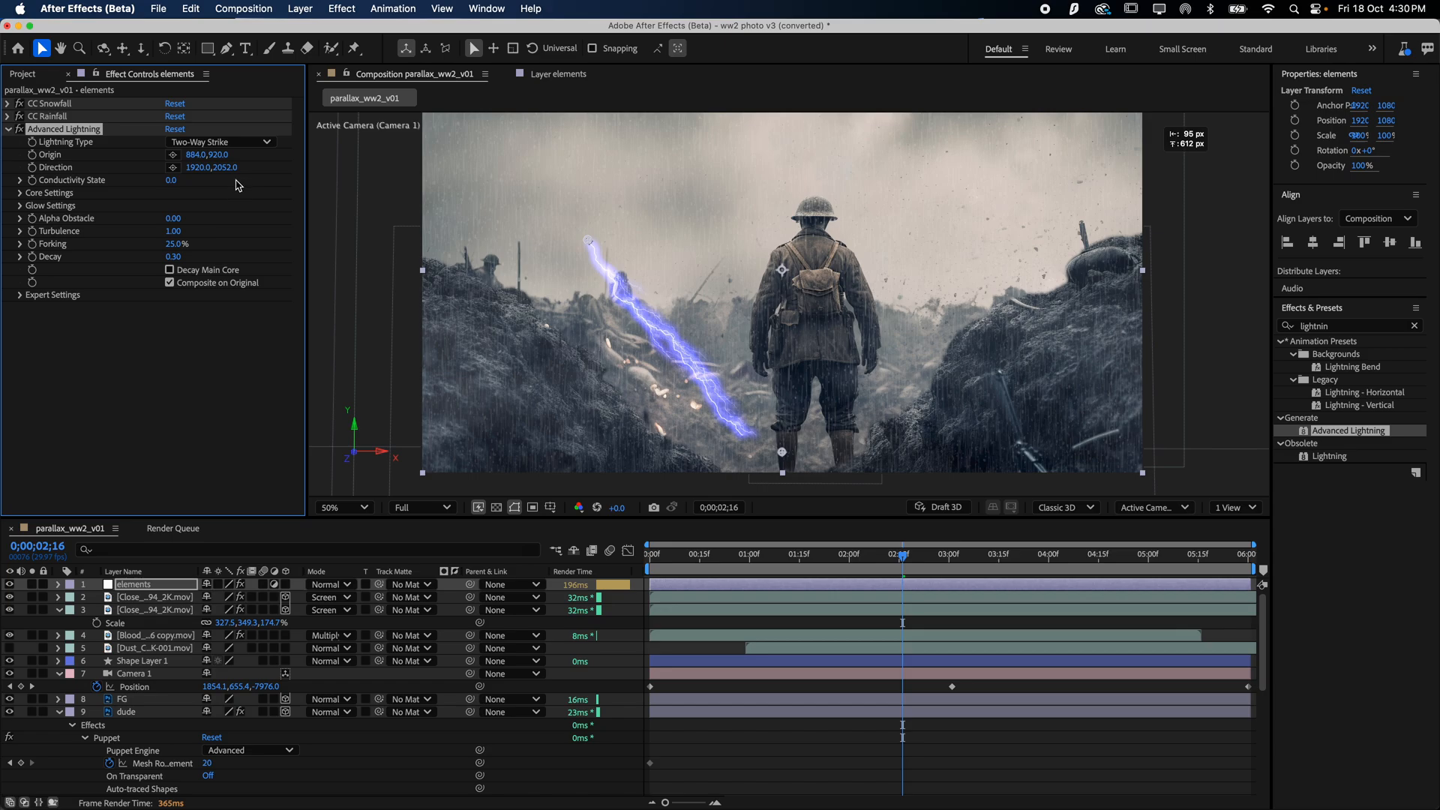
{"action": "left_click", "coordinate": [173, 167]}
{"action": "left_click", "coordinate": [851, 218]}
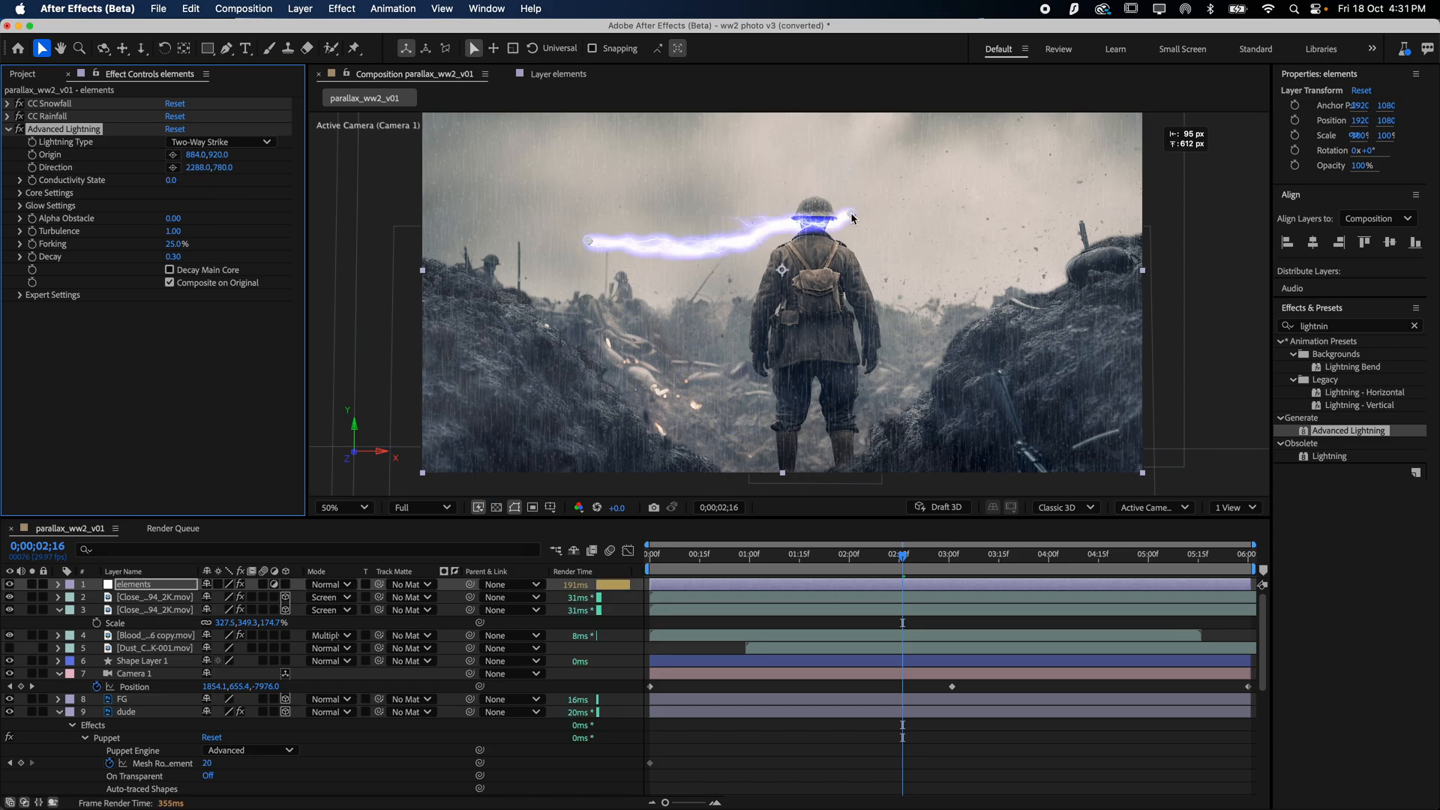
{"action": "left_click_drag", "start_coordinate": [852, 216], "coordinate": [972, 325]}
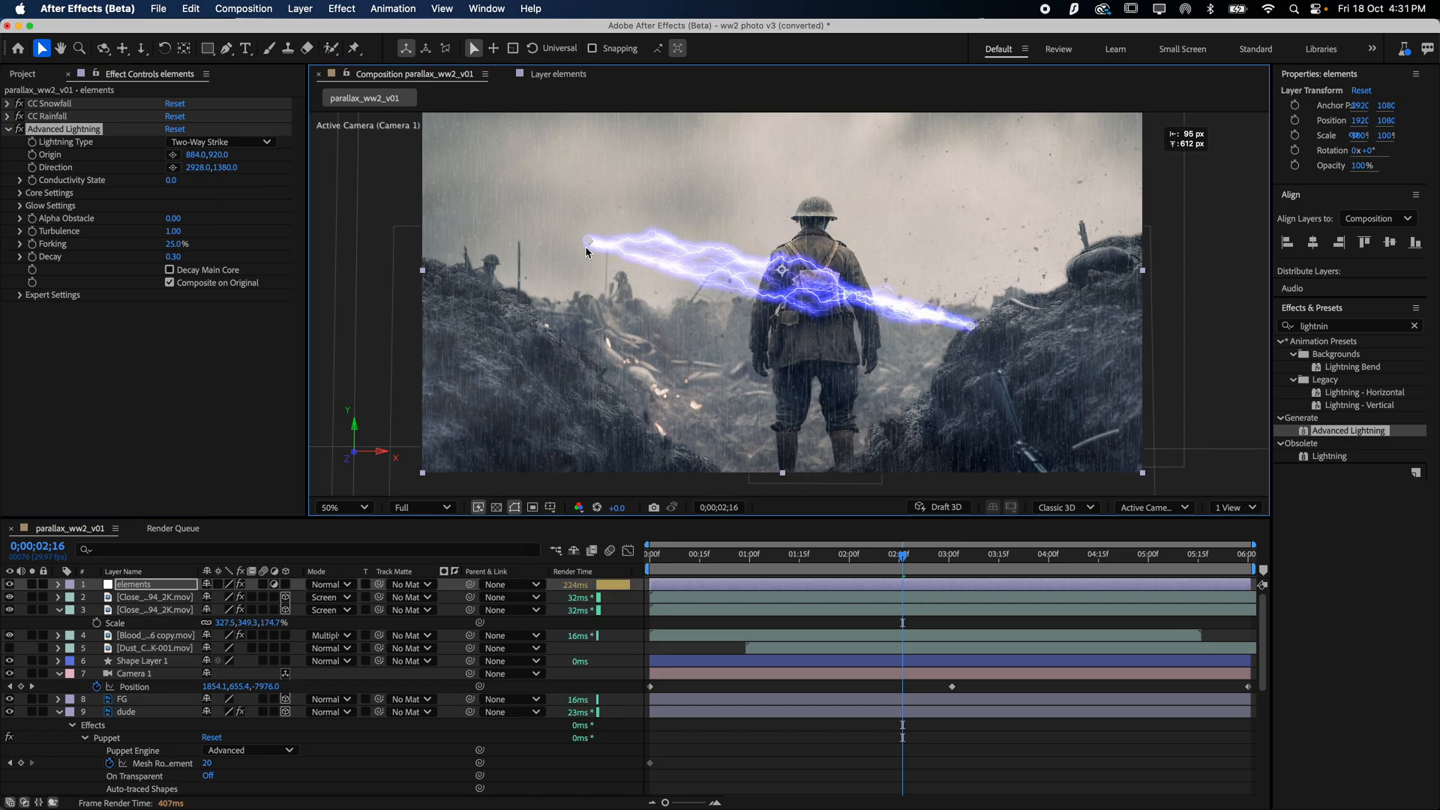
{"action": "left_click_drag", "start_coordinate": [588, 240], "coordinate": [553, 327]}
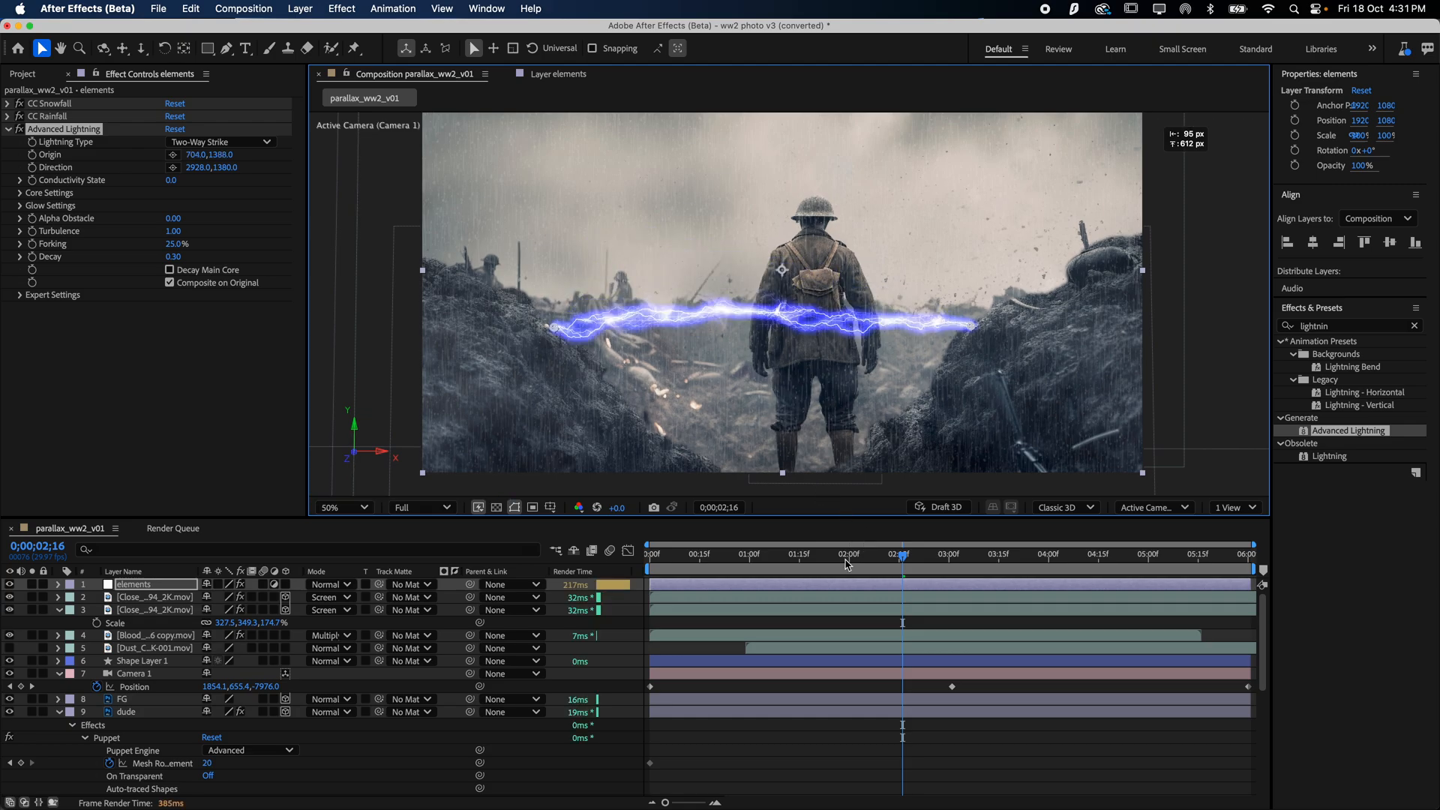
- Start keyframing Advanced Lightning's Origin and Direction at 0;00;00;00
{"action": "left_click_drag", "start_coordinate": [845, 559], "coordinate": [509, 575]}
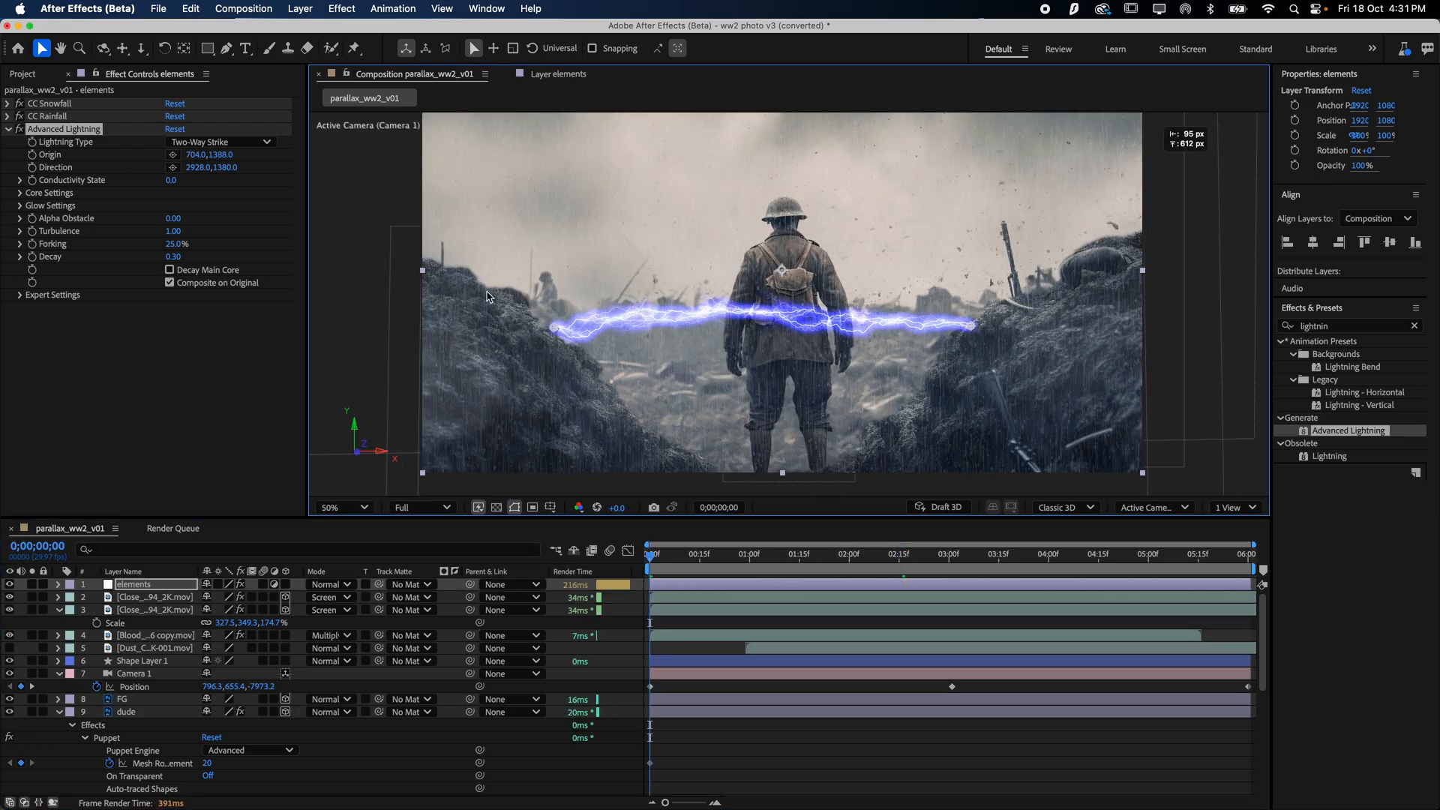
{"action": "left_click", "coordinate": [33, 154]}
{"action": "left_click", "coordinate": [32, 167]}
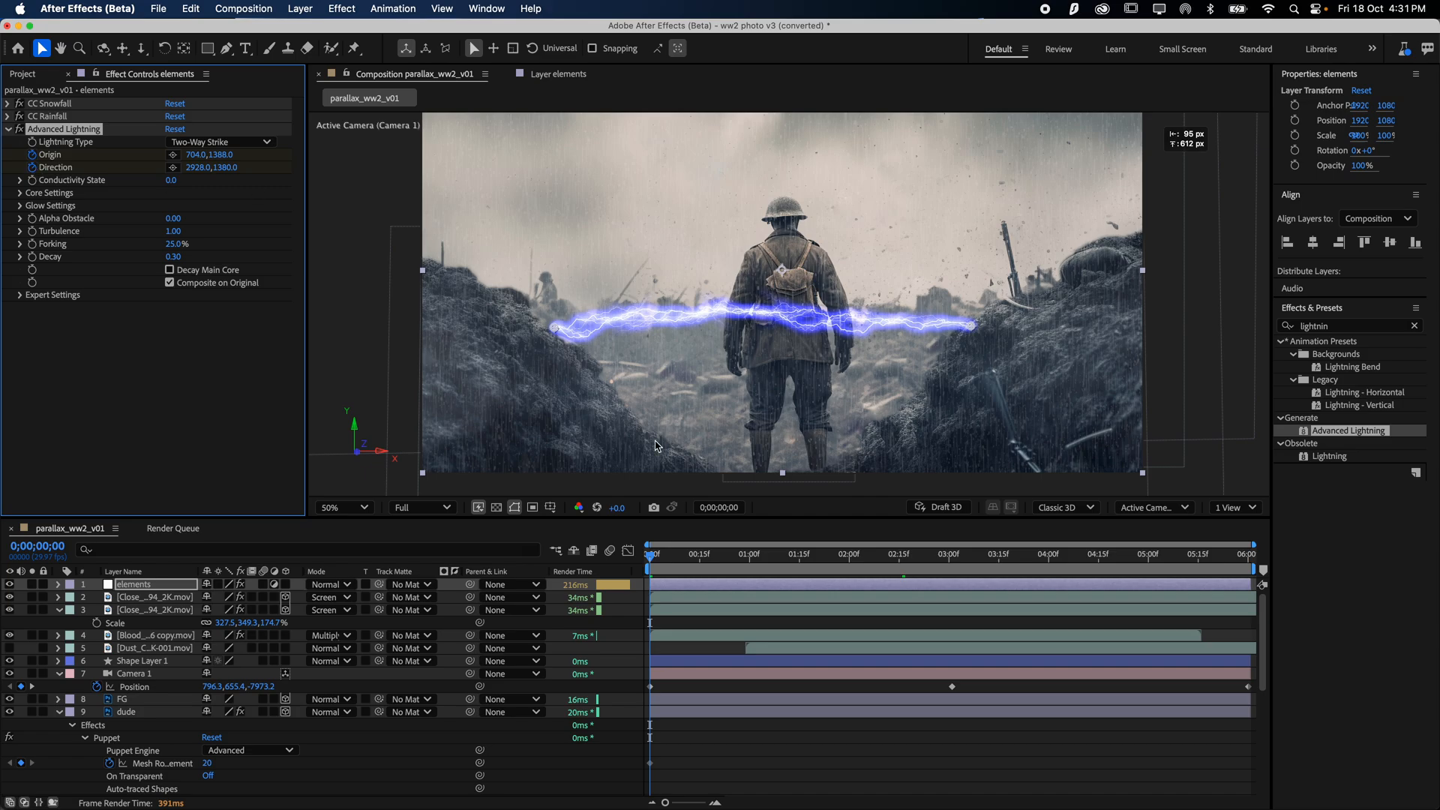
- At 0;00;06;00, move the lightning's Direction to about 2852,1780 and Origin to about 1092,1928, and return to the first frame
{"action": "left_click_drag", "start_coordinate": [657, 559], "coordinate": [1251, 583]}
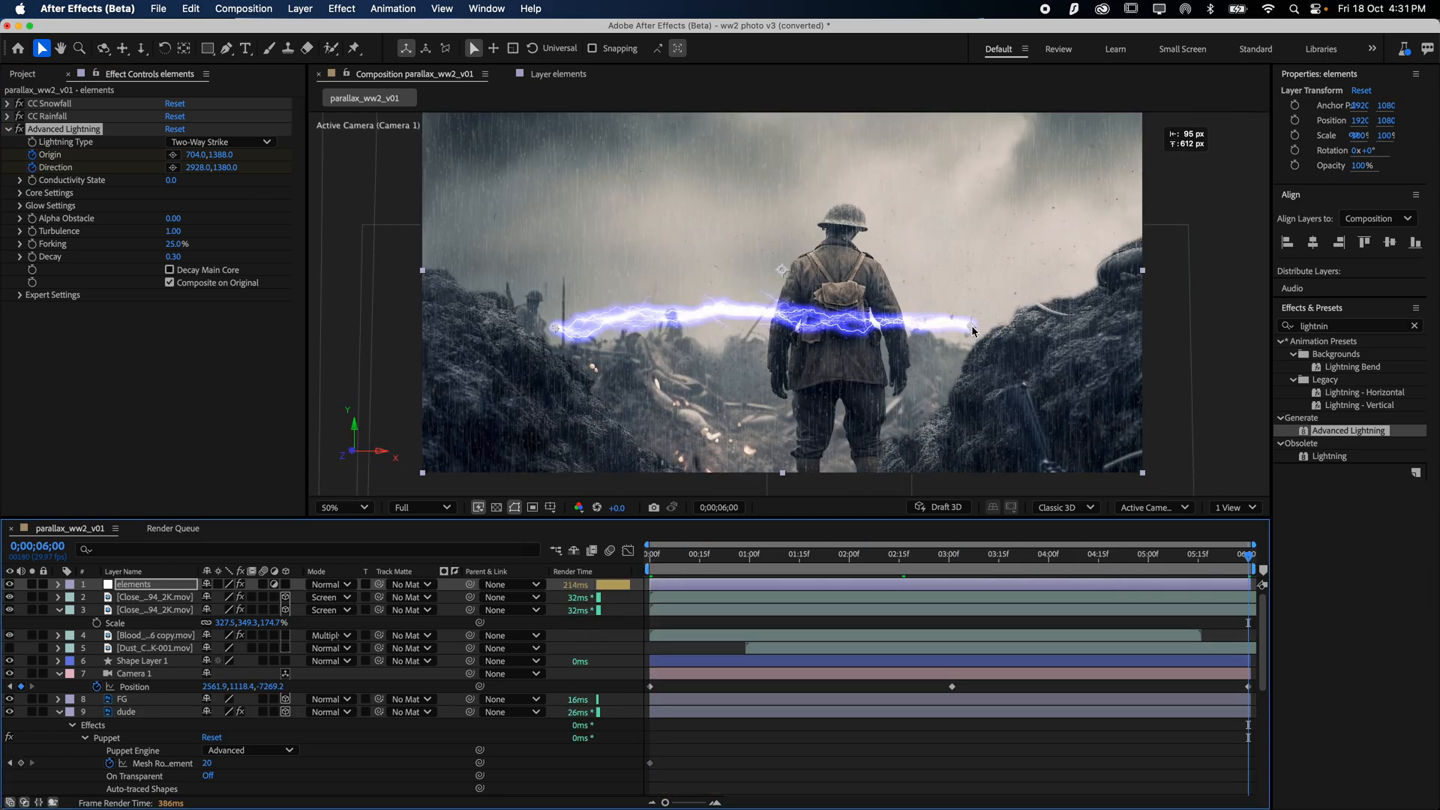
{"action": "left_click_drag", "start_coordinate": [975, 324], "coordinate": [960, 400]}
{"action": "left_click_drag", "start_coordinate": [555, 335], "coordinate": [627, 429]}
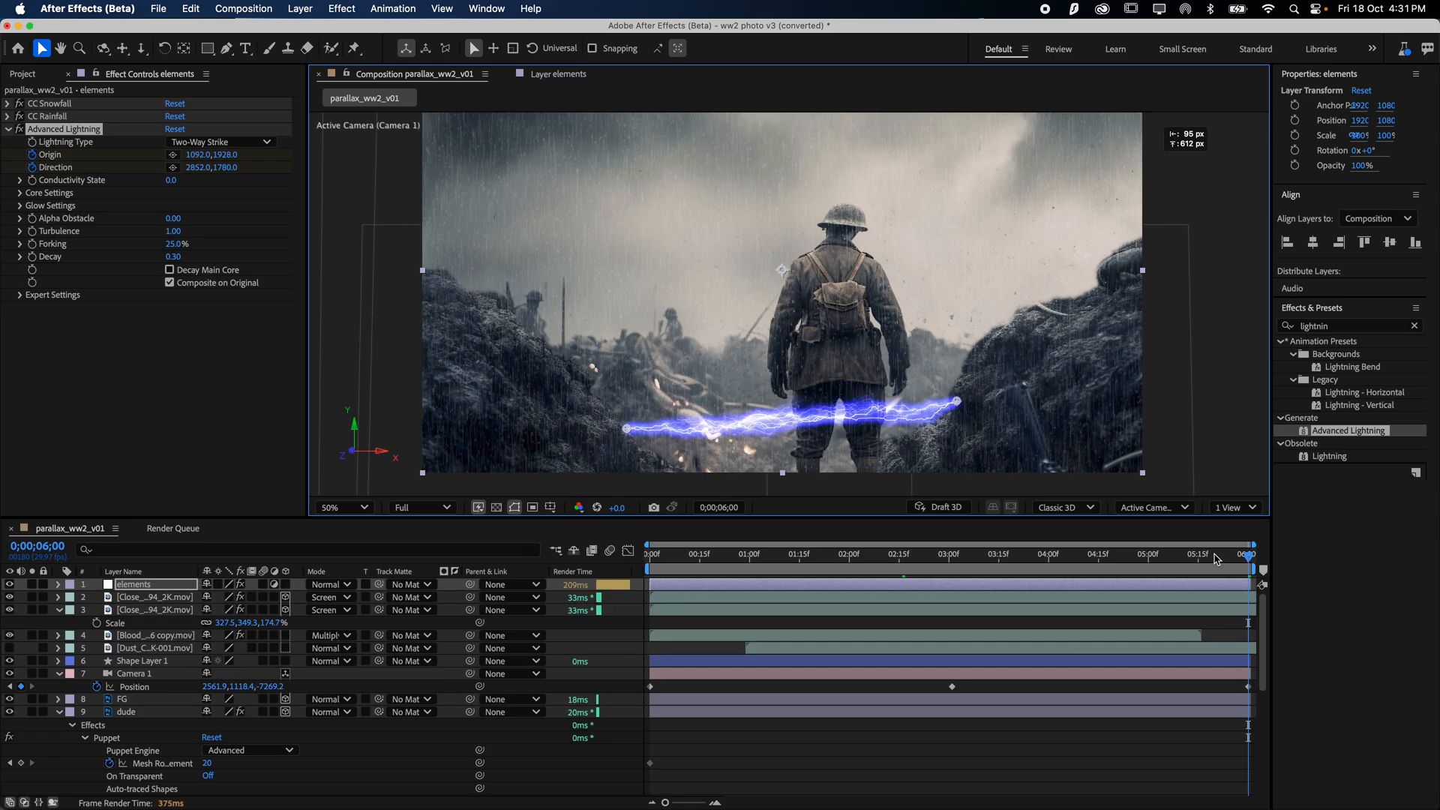
{"action": "left_click_drag", "start_coordinate": [976, 555], "coordinate": [570, 553]}
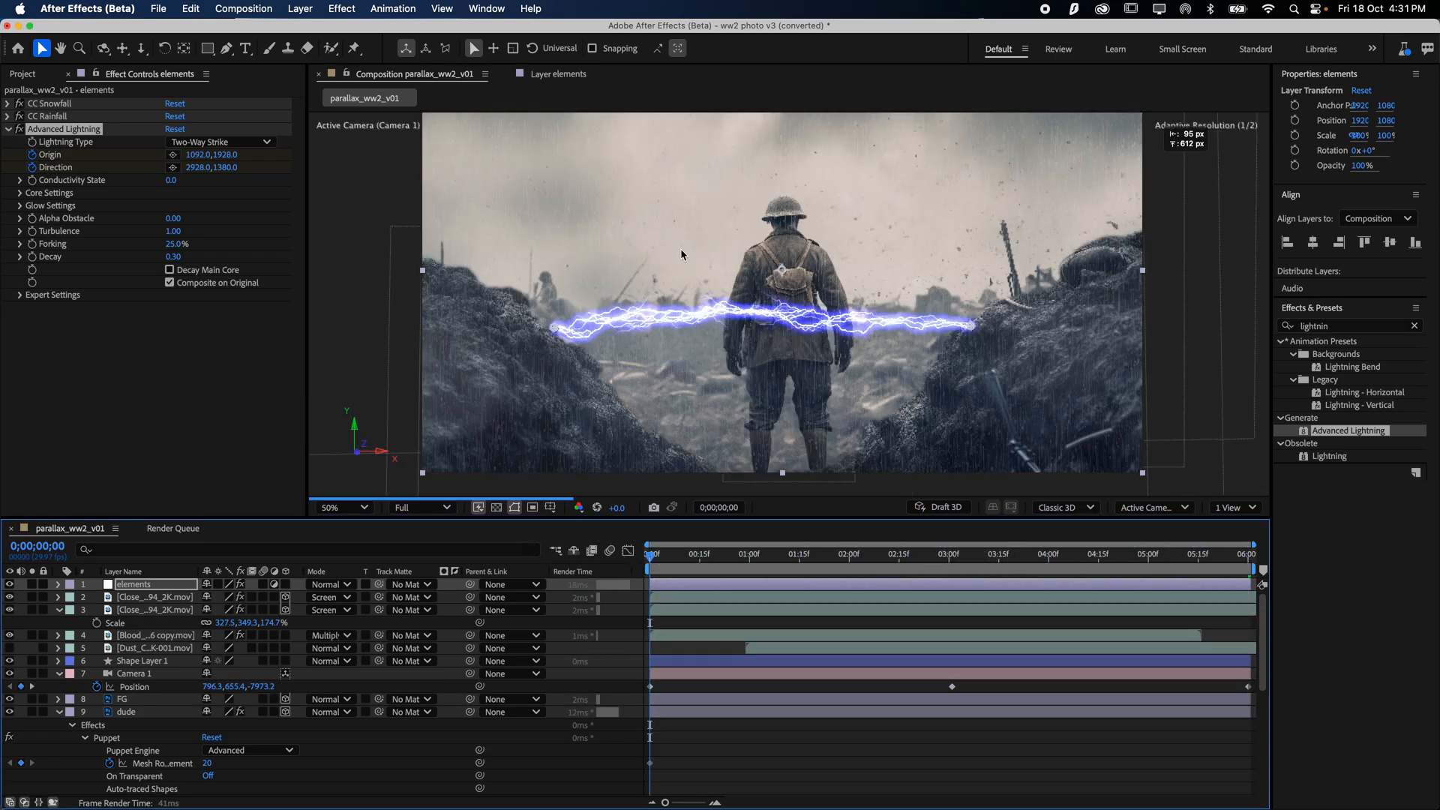
- Change Advanced Lightning's Core Color to a saturated orange with hue 23°
{"action": "left_click", "coordinate": [21, 193]}
{"action": "left_click", "coordinate": [173, 232]}
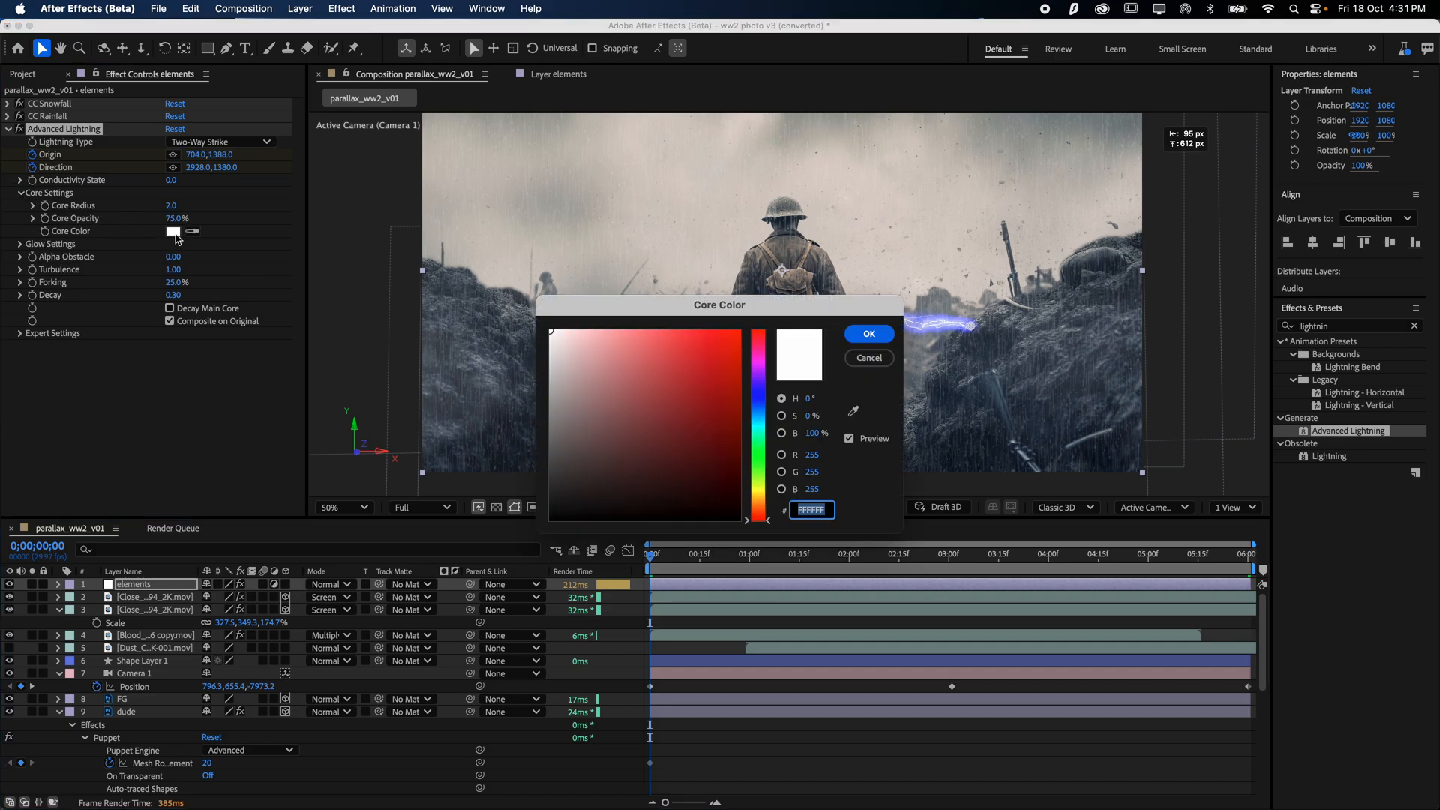
{"action": "left_click_drag", "start_coordinate": [754, 491], "coordinate": [754, 509]}
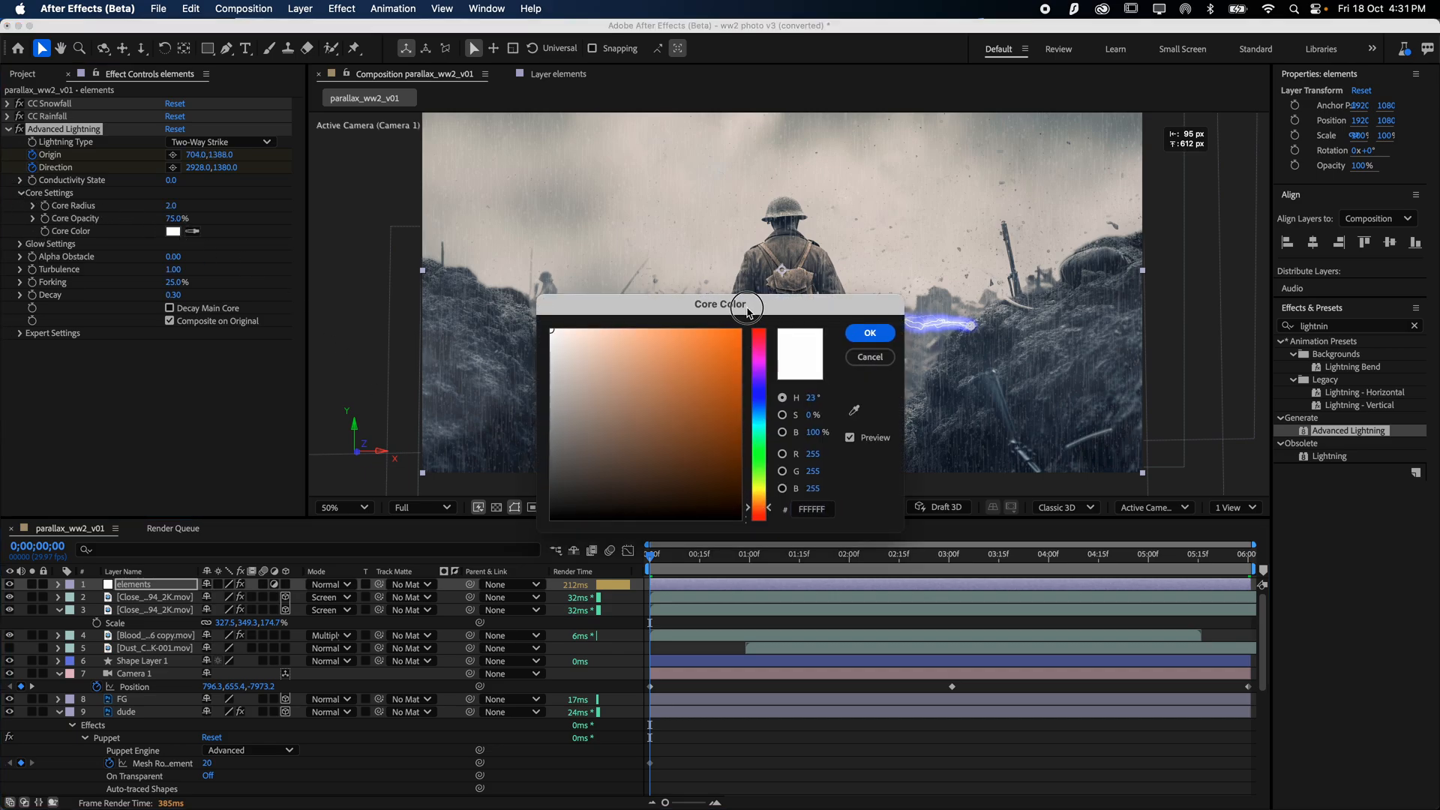
{"action": "left_click_drag", "start_coordinate": [750, 305], "coordinate": [1110, 257]}
{"action": "left_click", "coordinate": [1228, 286]}
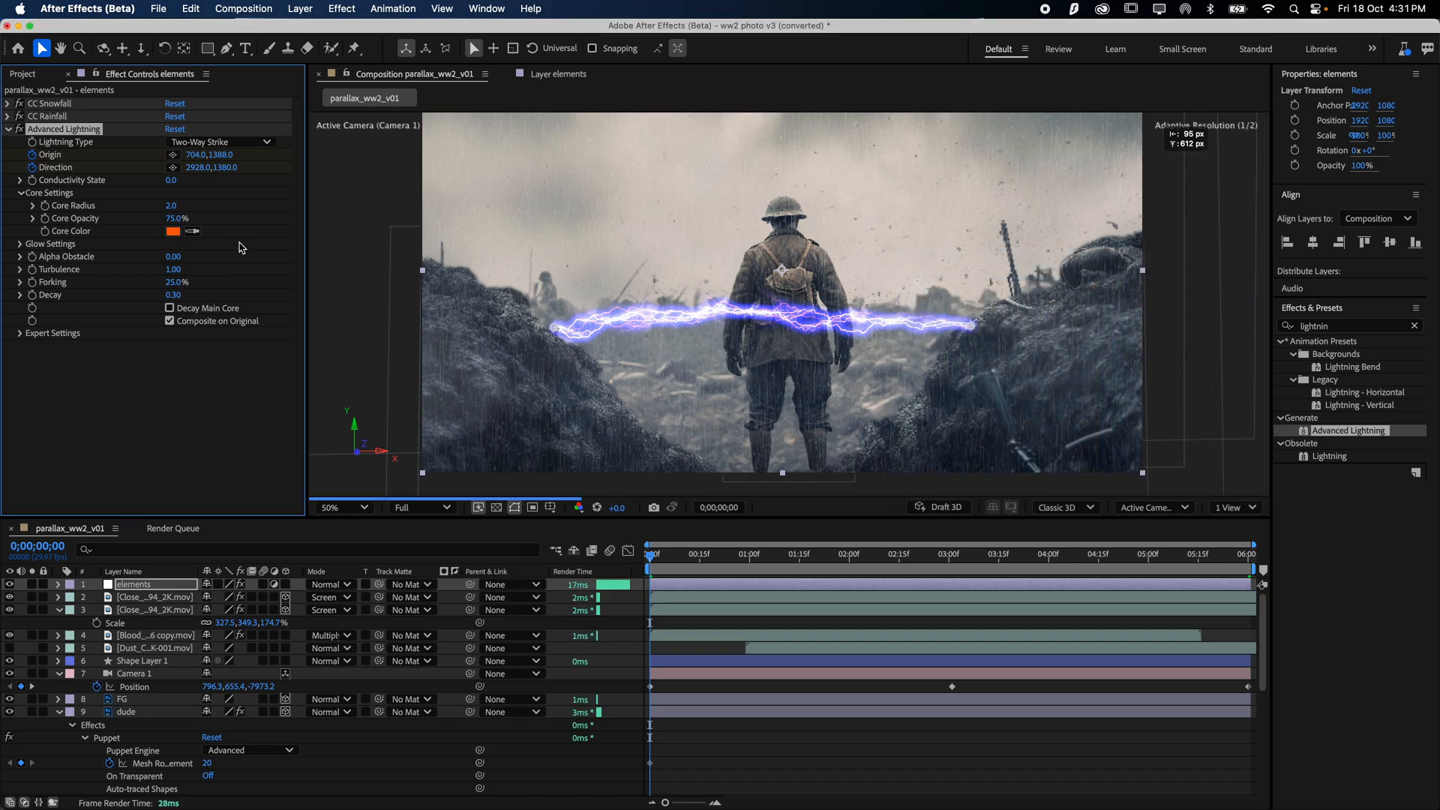
- Change Advanced Lightning's Glow Color to orange and check the animated bolt at 0;00;01;29
{"action": "left_click", "coordinate": [21, 244]}
{"action": "left_click", "coordinate": [173, 282]}
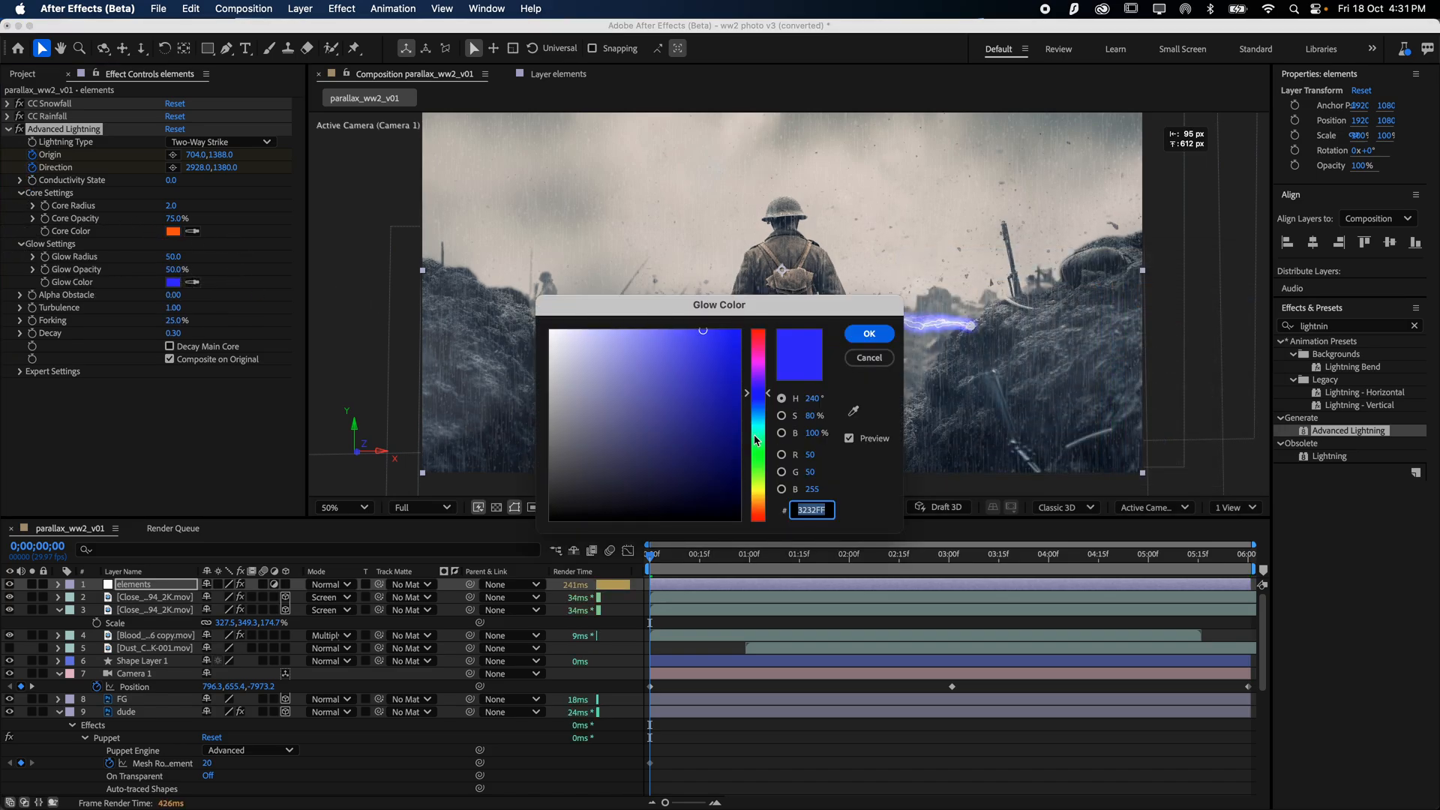
{"action": "left_click_drag", "start_coordinate": [754, 440], "coordinate": [754, 506]}
{"action": "left_click", "coordinate": [869, 334]}
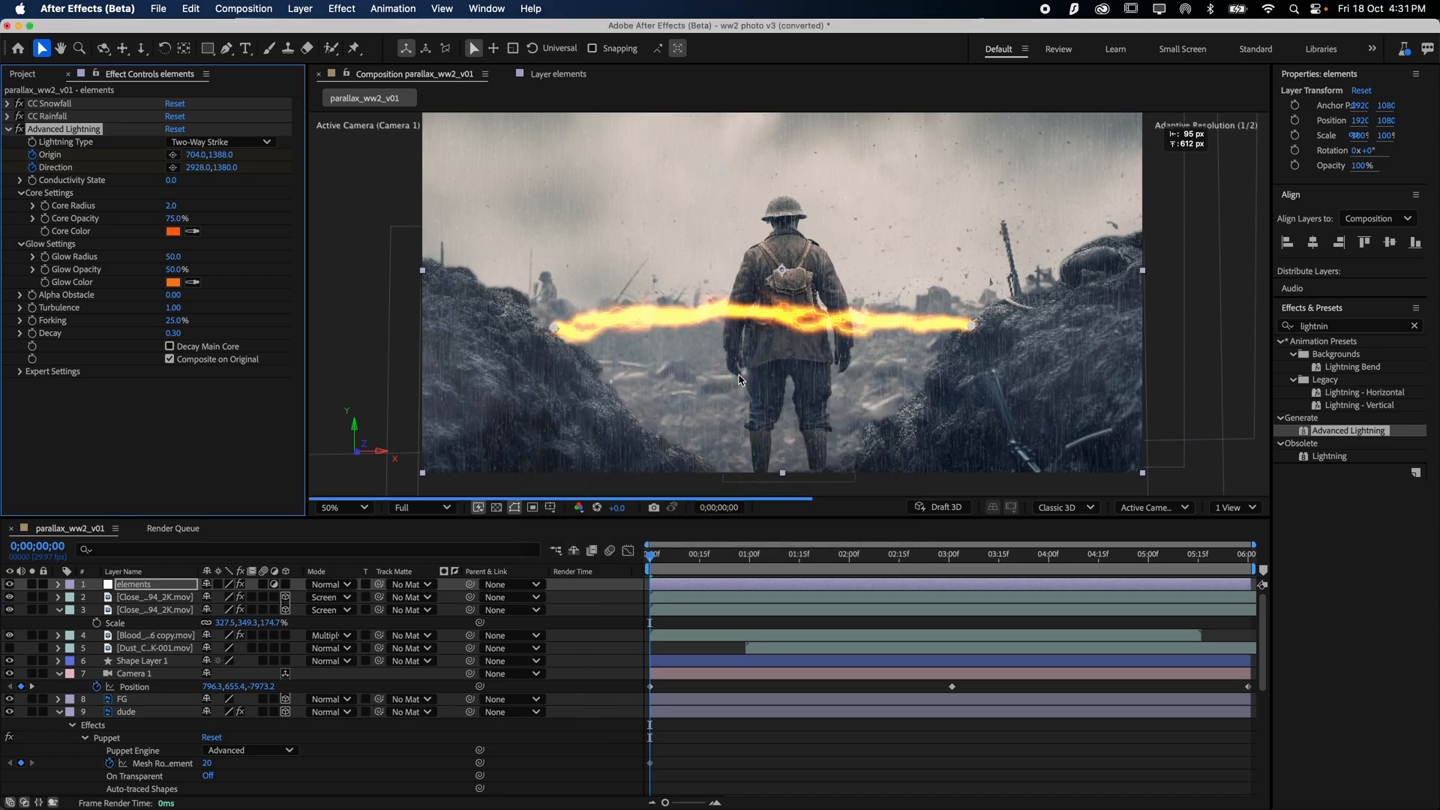
{"action": "left_click_drag", "start_coordinate": [894, 561], "coordinate": [846, 564]}
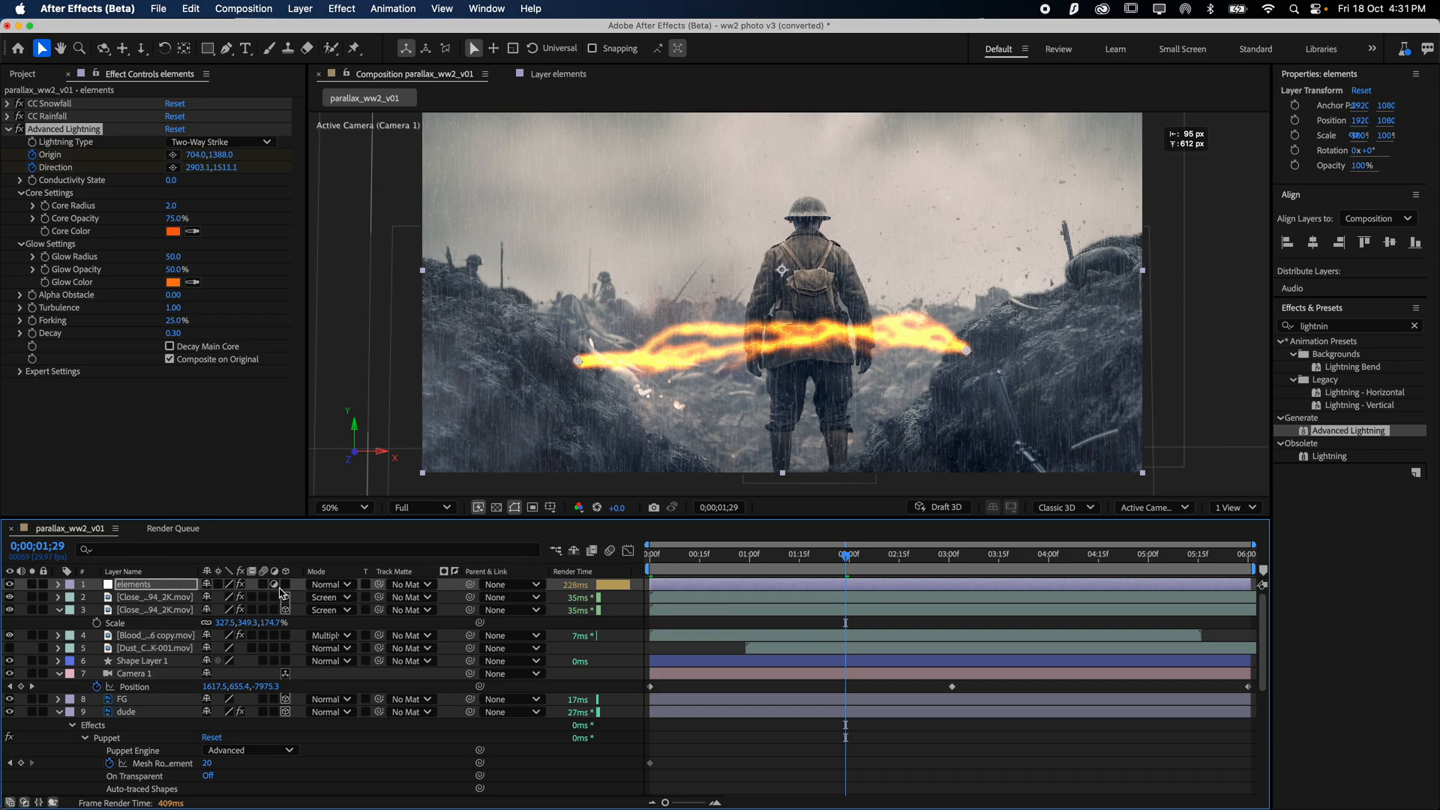
- Make the elements adjustment layer 3D and scale it up to 142%
{"action": "left_click", "coordinate": [285, 584]}
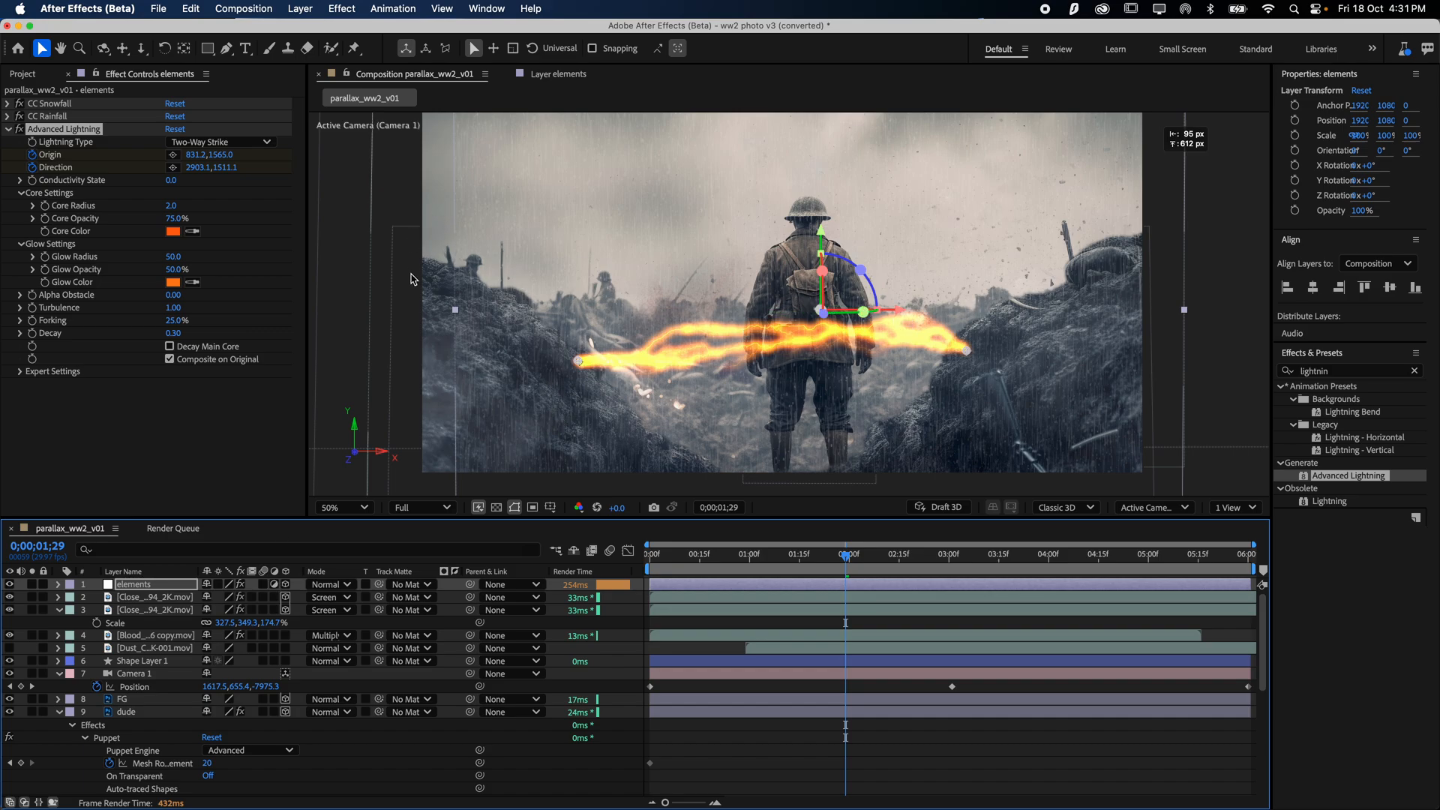
{"action": "left_click_drag", "start_coordinate": [904, 309], "coordinate": [818, 309]}
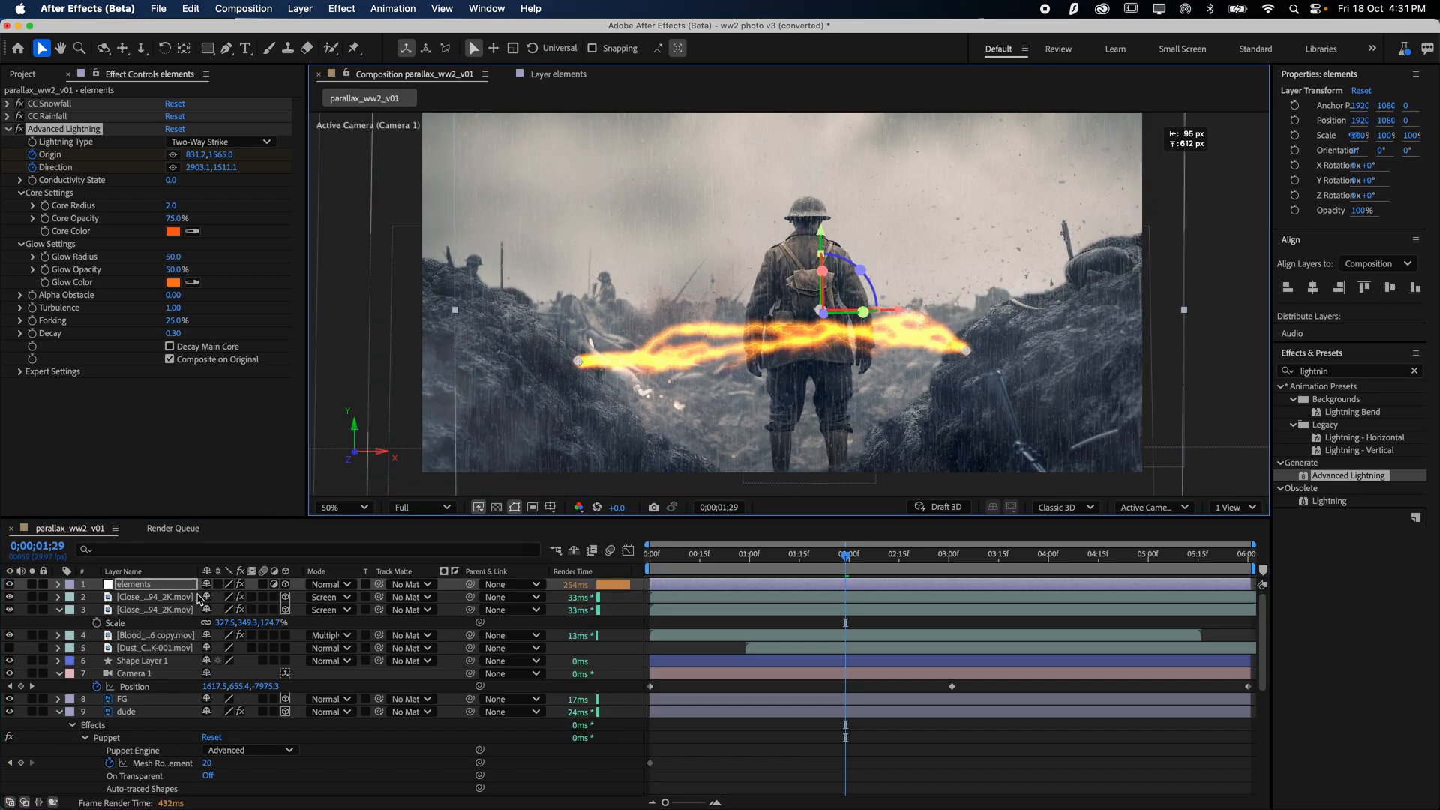
{"action": "key", "text": "comma"}
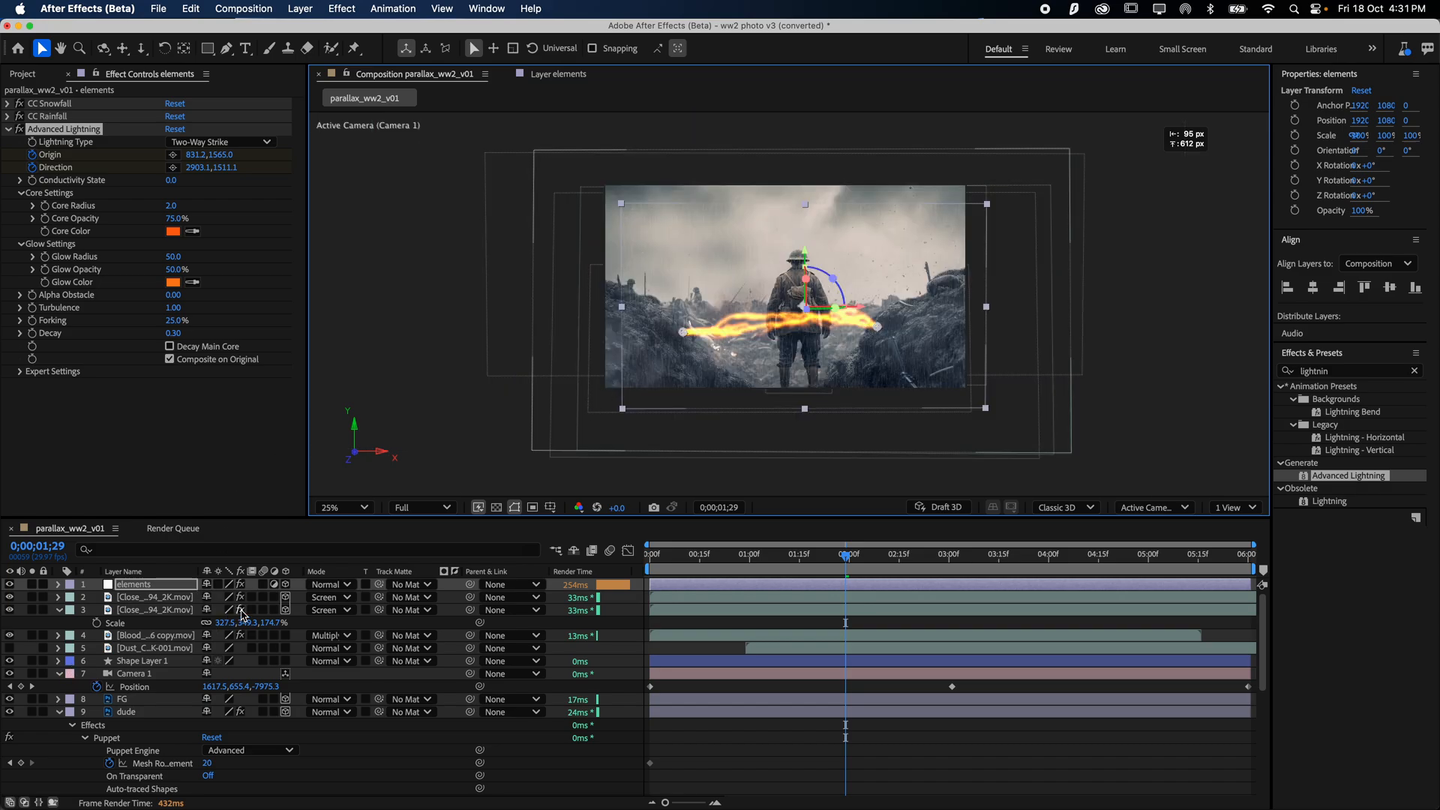
{"action": "key", "text": "s"}
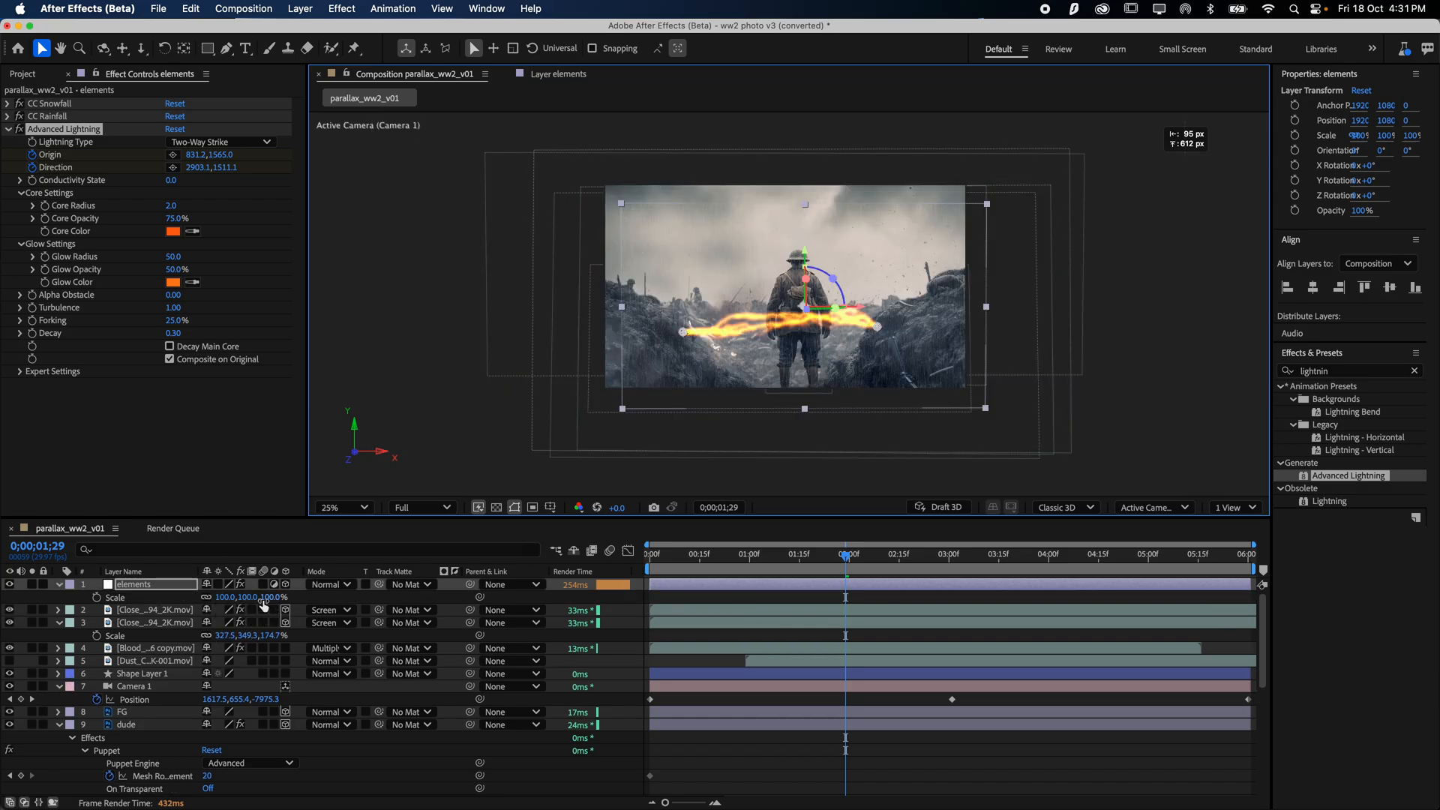
{"action": "left_click_drag", "start_coordinate": [264, 598], "coordinate": [267, 576]}
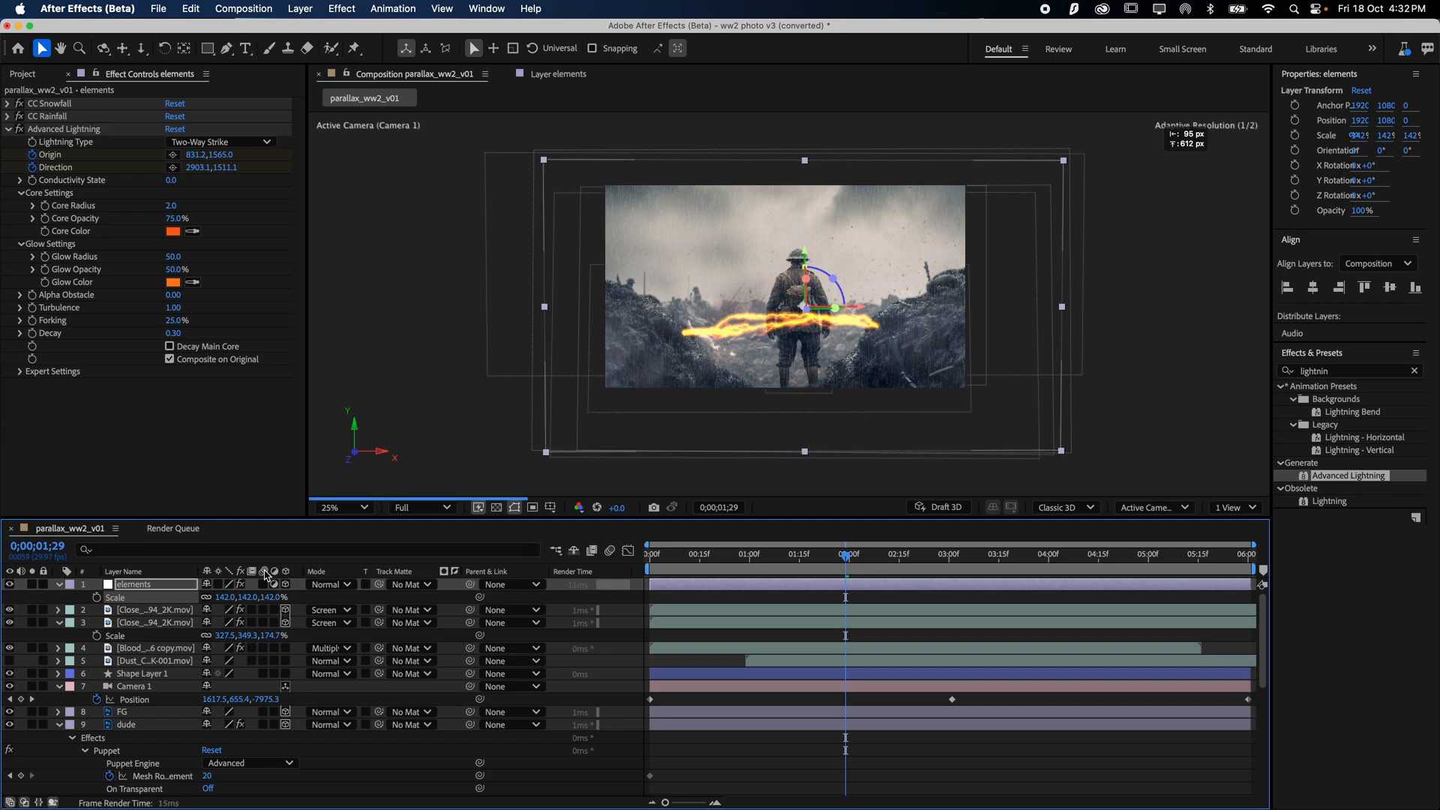
- Set the elements layer's auto-orientation to Orient Towards Camera
{"action": "right_click", "coordinate": [166, 594]}
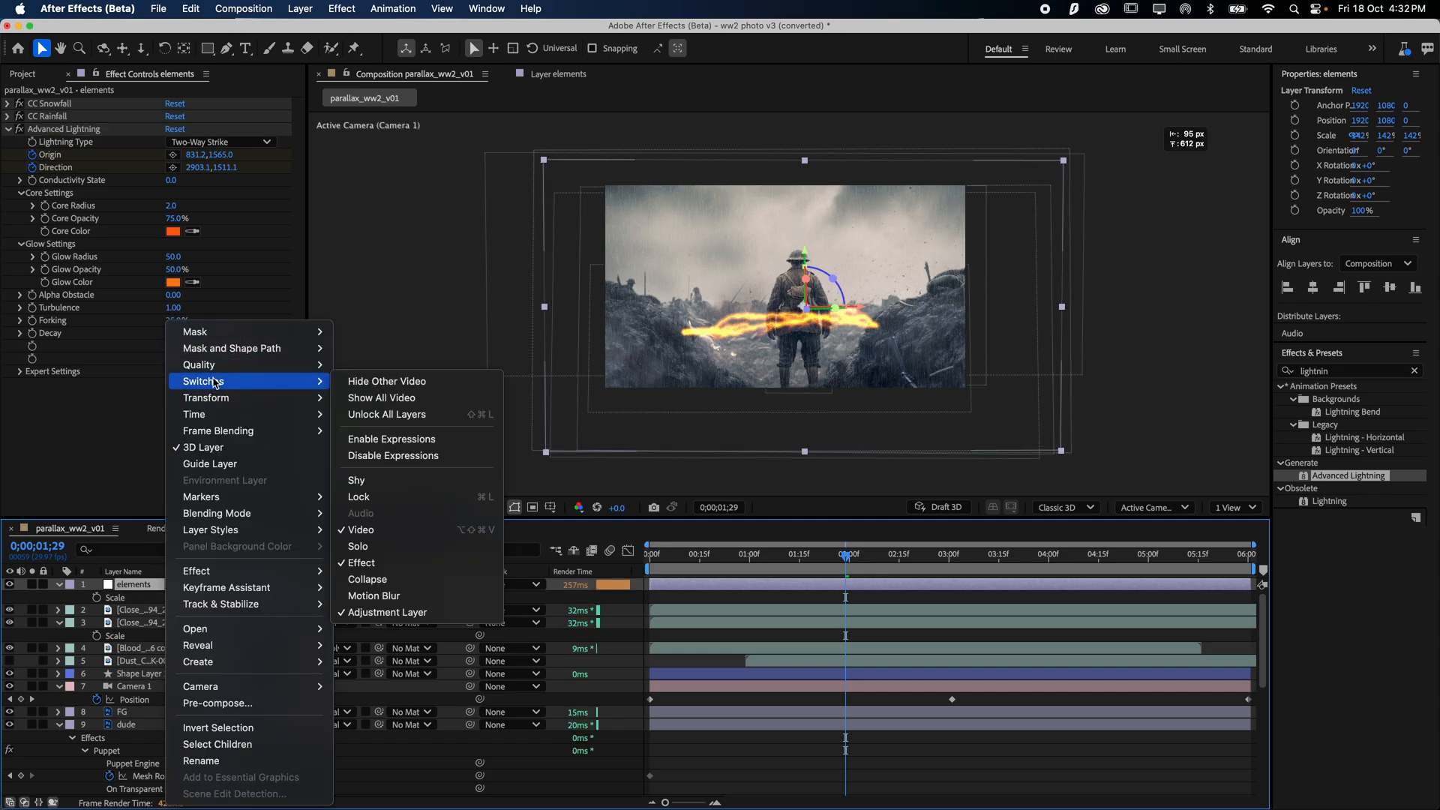
{"action": "mouse_move", "coordinate": [213, 398]}
{"action": "left_click", "coordinate": [372, 662]}
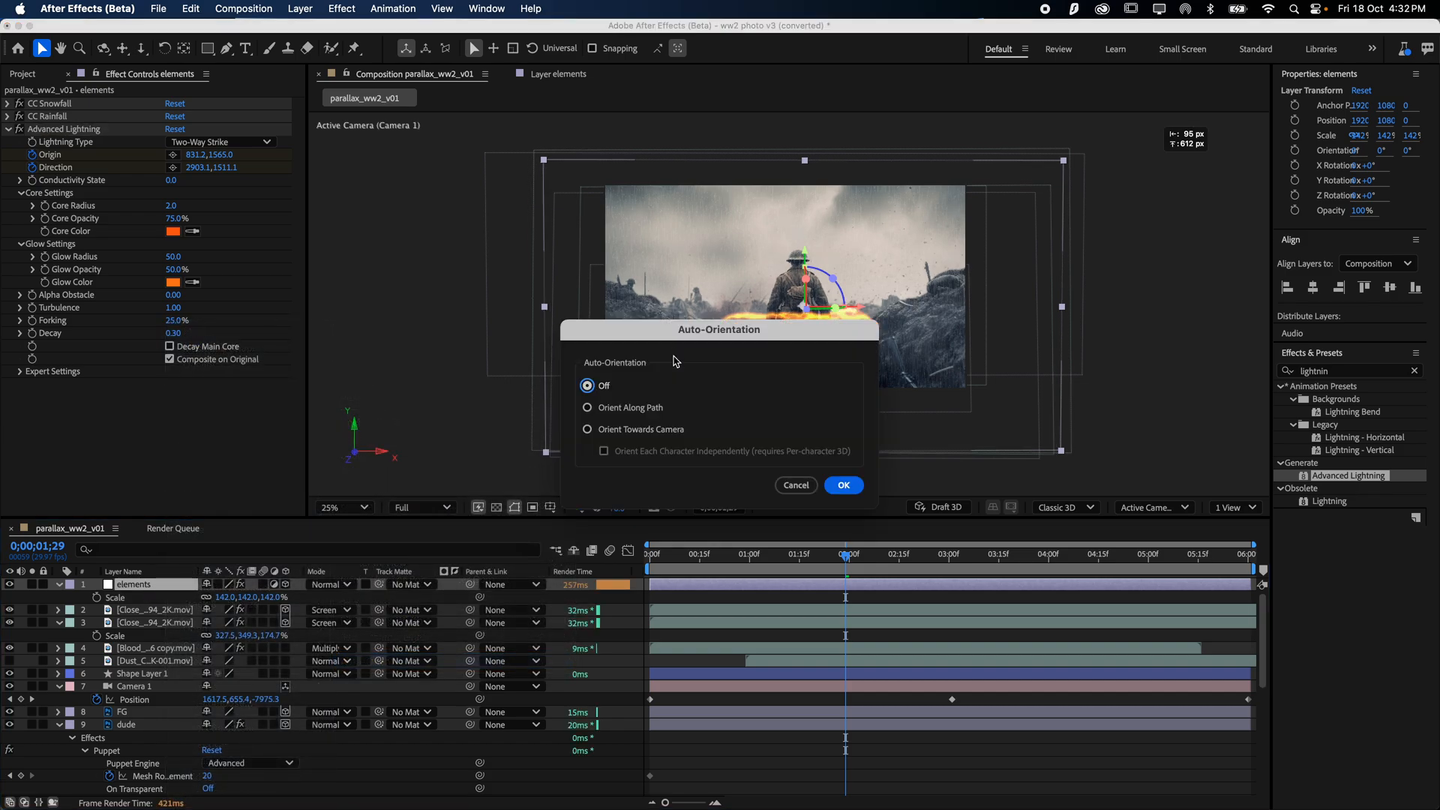
{"action": "left_click", "coordinate": [633, 435]}
{"action": "left_click", "coordinate": [844, 485]}
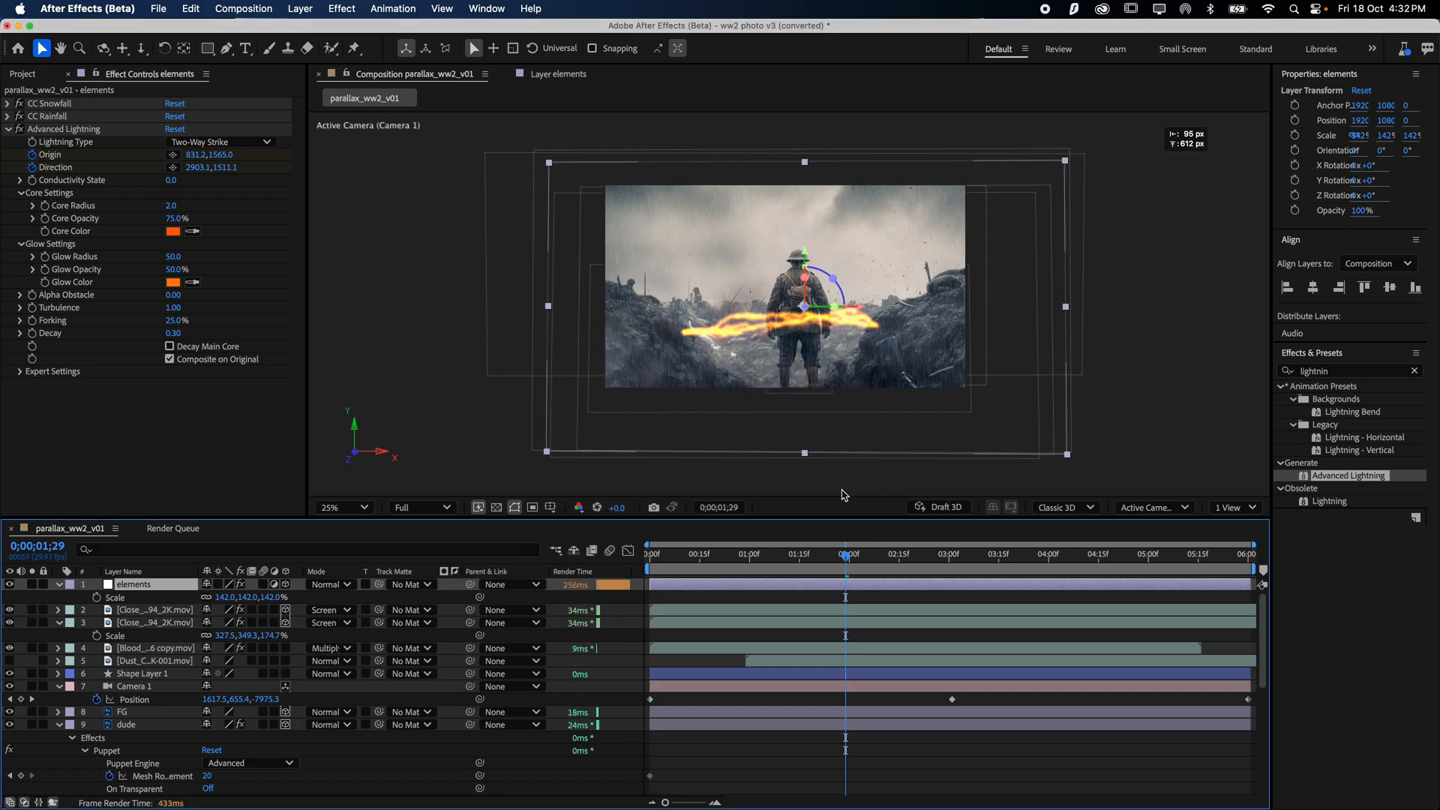
- Set the elements layer's Scale to 130% and preview the composition from 0;00;01;29
{"action": "mouse_move", "coordinate": [271, 598]}
{"action": "left_mouse_down"}
{"action": "mouse_move", "coordinate": [172, 604]}
{"action": "mouse_move", "coordinate": [284, 600]}
{"action": "mouse_move", "coordinate": [266, 598]}
{"action": "left_mouse_up"}
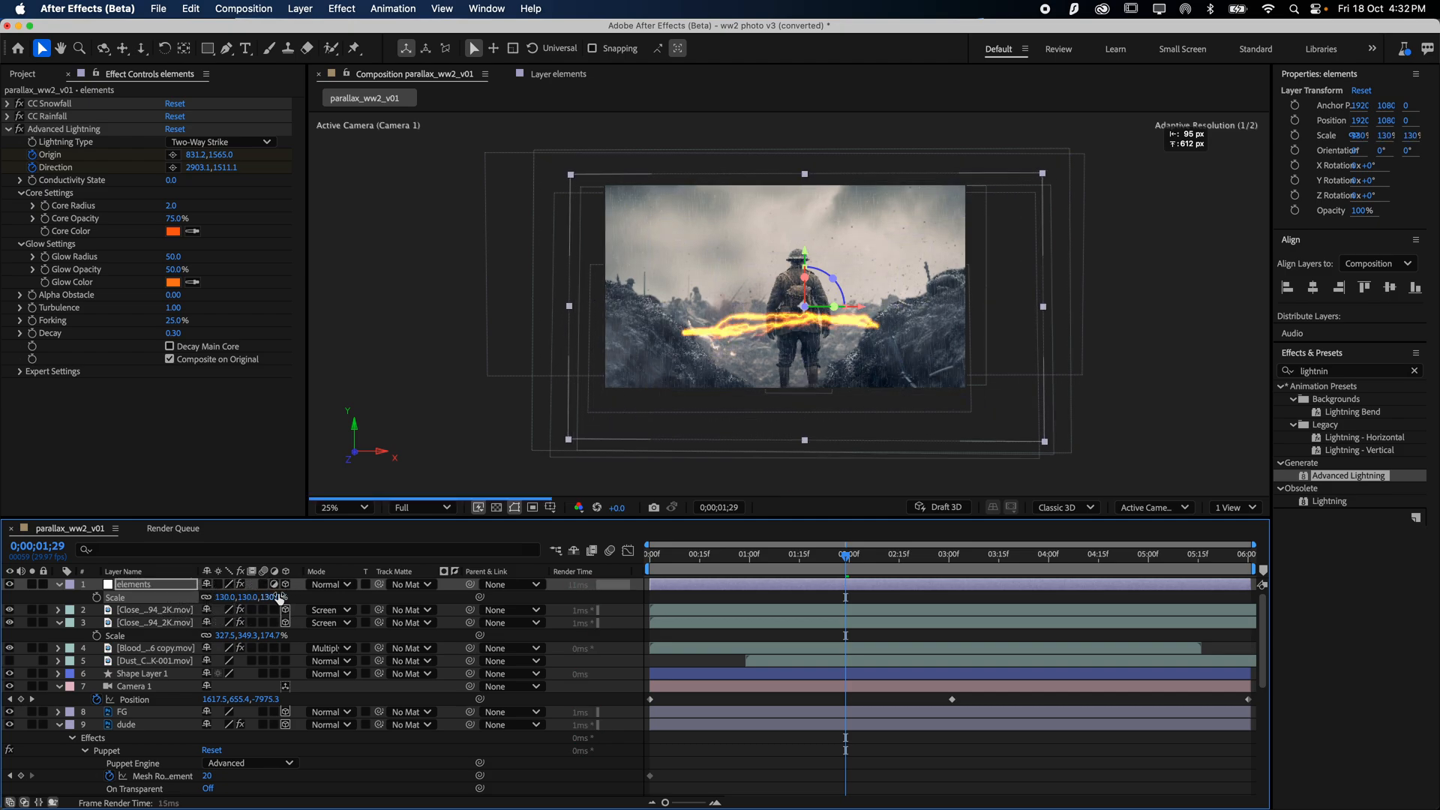
{"action": "key", "text": "period"}
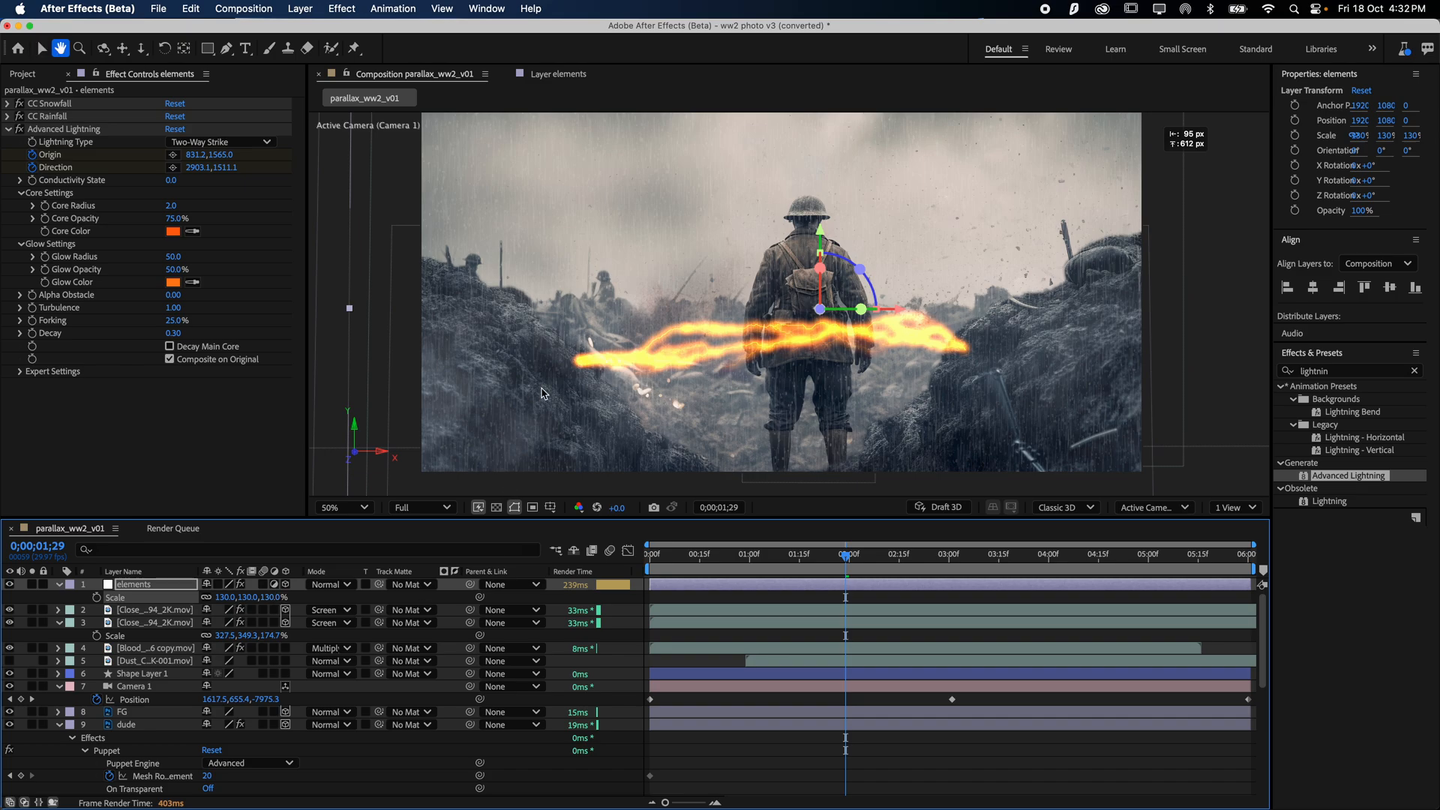
{"action": "left_click_drag", "start_coordinate": [635, 365], "coordinate": [603, 317]}
{"action": "key", "text": "space"}
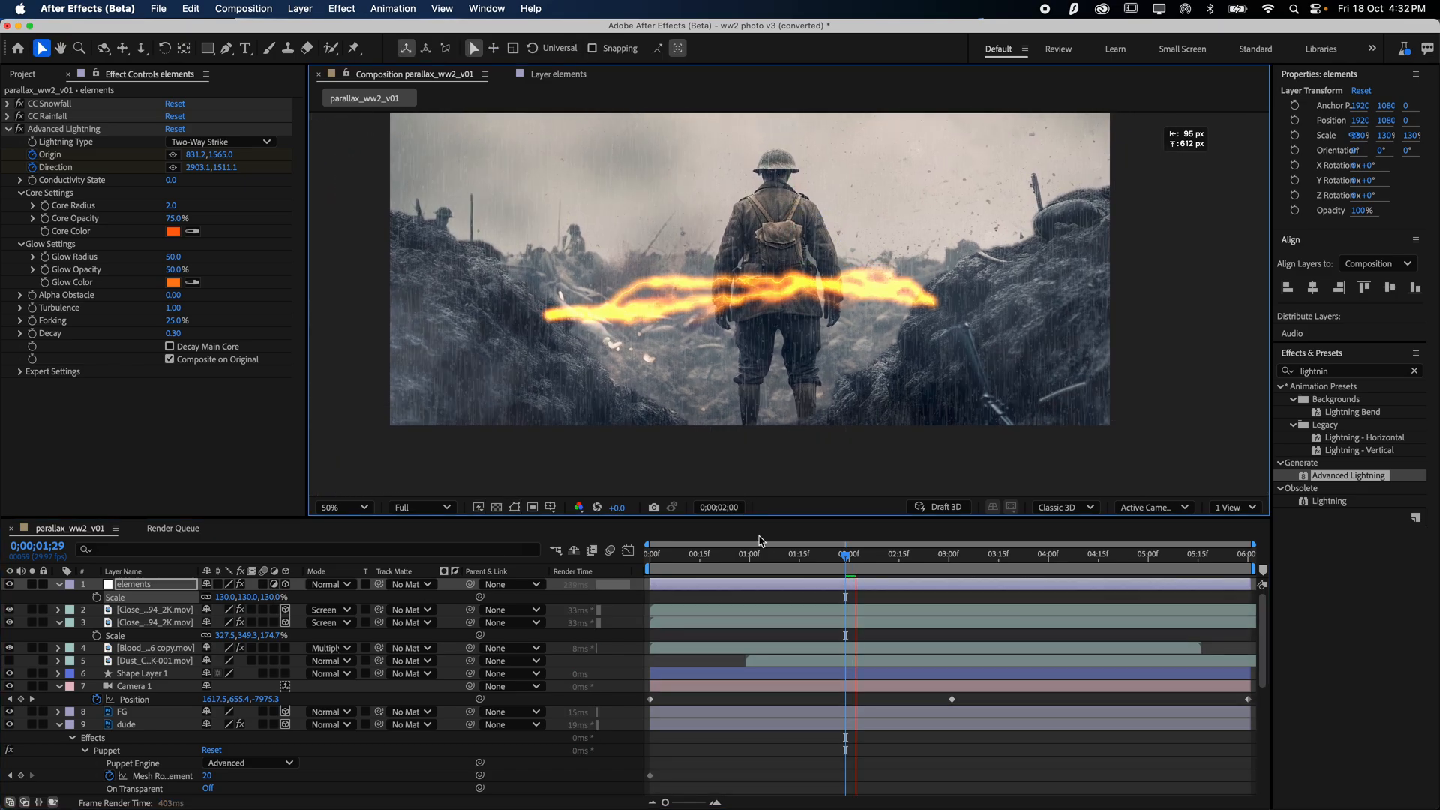